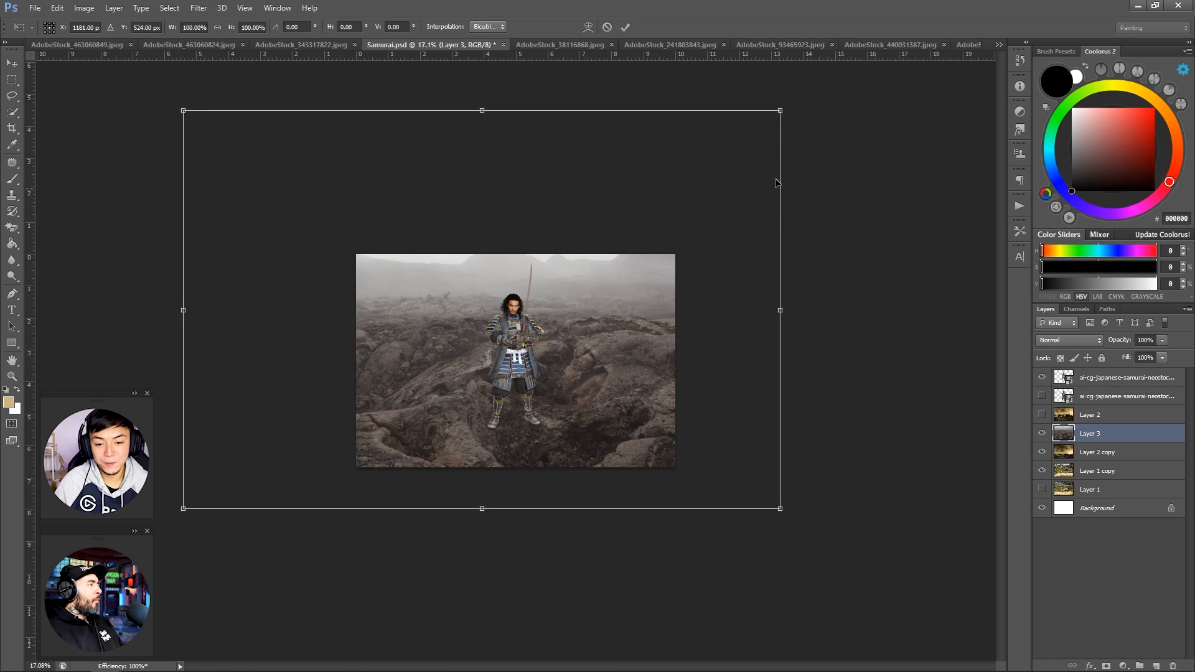
Step: Add an inverted mask to Layer 3 and paint it so only a horizontal band of misty rocks shows behind the samurai
click(1106, 665)
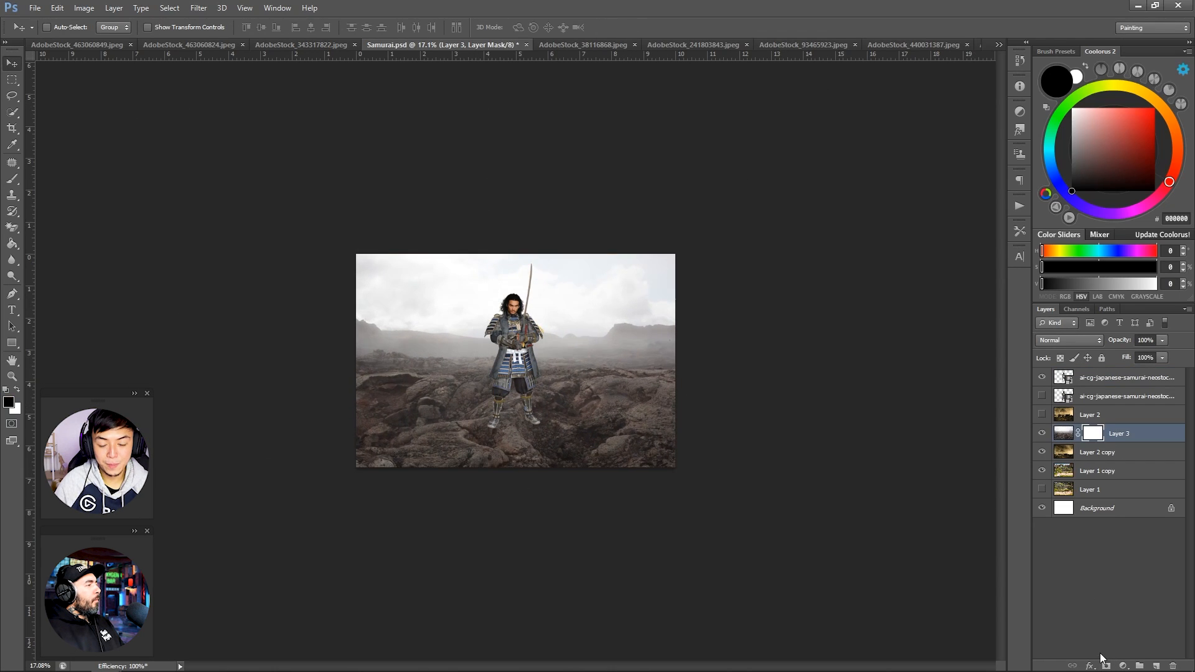
key(ctrl+i)
key(b)
key(x)
key(ctrl+z)
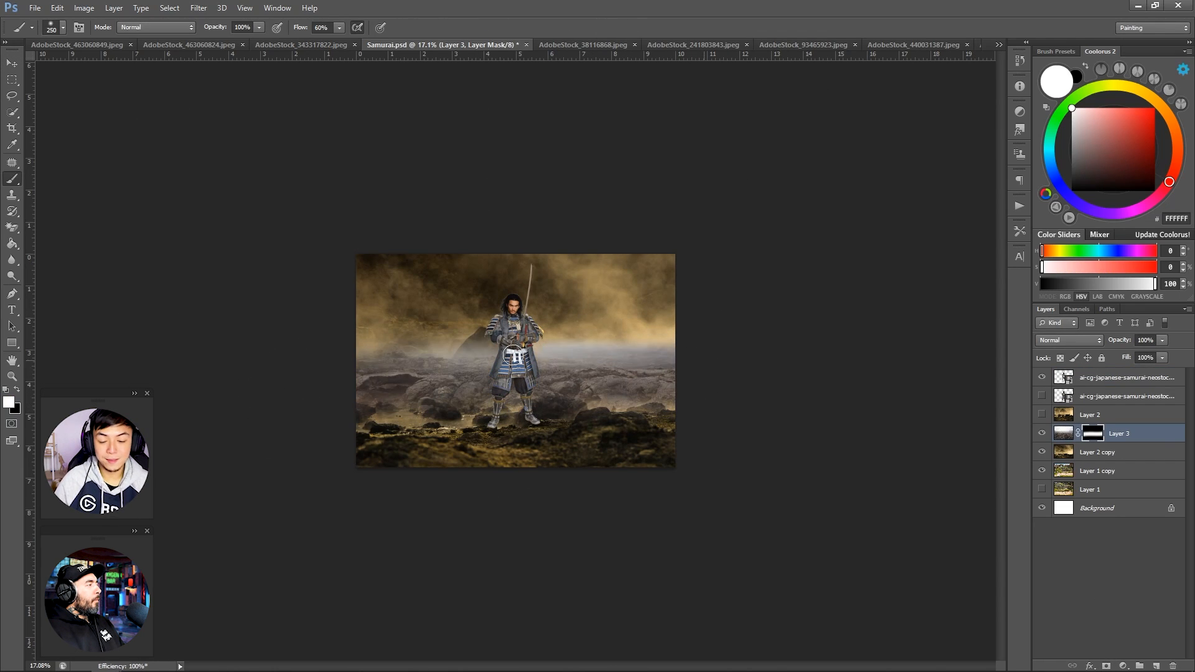
key(x)
key(bracketleft)
key(z)
drag(651, 401, 799, 427)
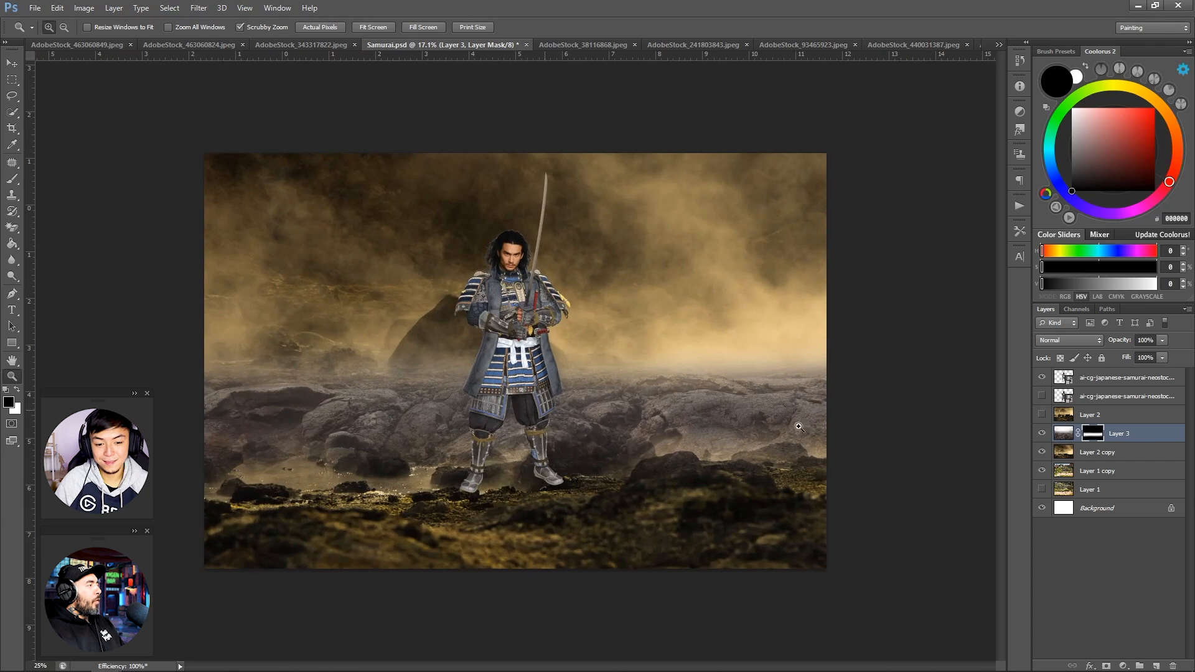
Step: Add a Hue/Saturation adjustment above Layer 3 that fully desaturates the background to black and white
click(1123, 665)
click(1068, 512)
drag(291, 254, 135, 243)
click(338, 145)
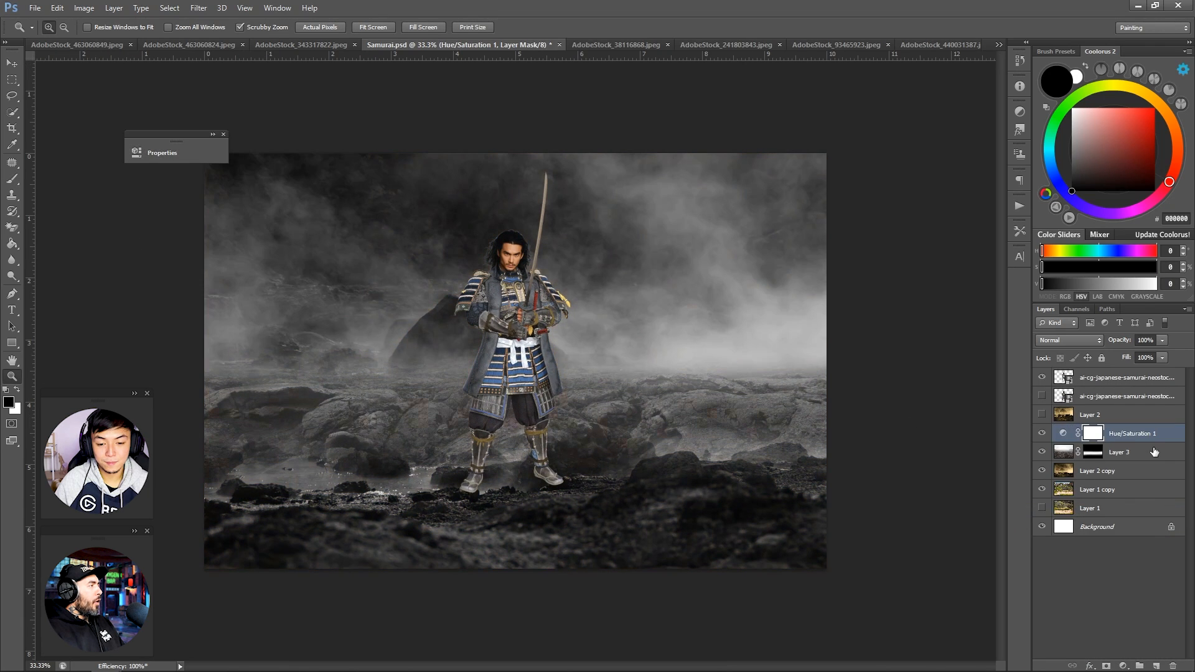
Step: Duplicate Layer 3, hide the original, disable the copy's mask and shift its landscape slightly down
click(1154, 453)
key(ctrl+j)
click(1042, 470)
shift+click(1093, 452)
key(v)
mouse_move(591, 375)
mouse_down()
mouse_move(593, 418)
mouse_move(590, 386)
mouse_up()
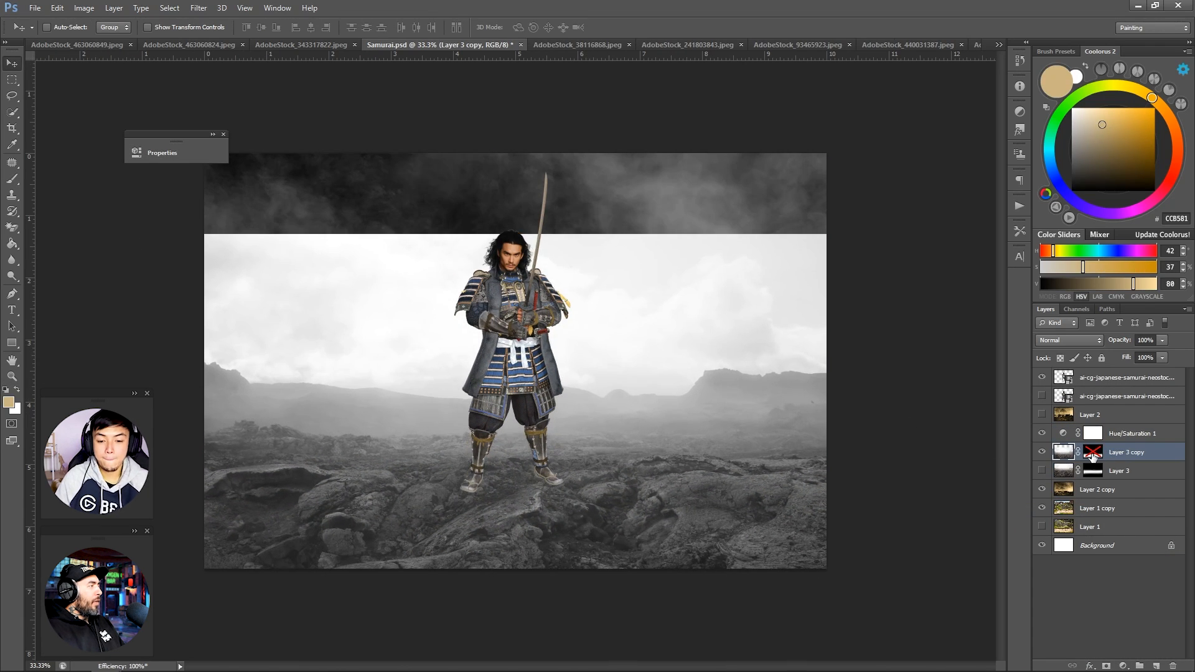
Step: Re-enable the mask on Layer 3 copy and paint white across the middle to reveal its horizon and plain
double_click(1094, 452)
key(b)
key(x)
drag(719, 380, 258, 391)
drag(798, 417, 253, 417)
key(v)
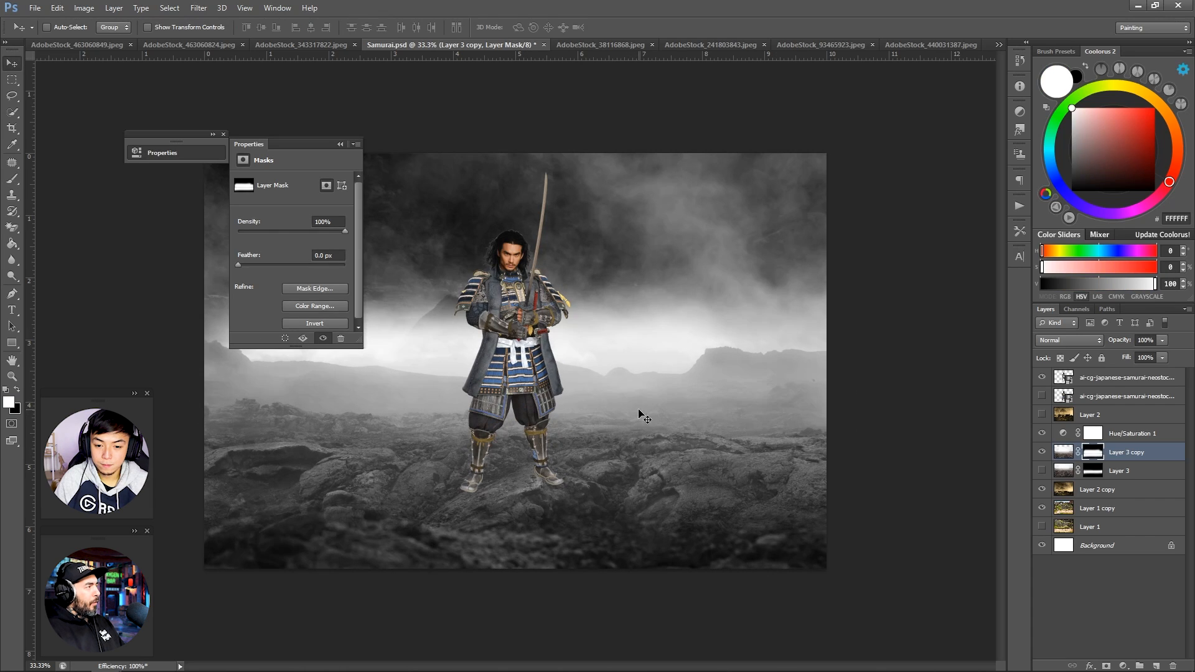
Step: Refine the Layer 3 copy mask with black and white strokes to hide its rocky foreground and blend into the dark rocks
key(b)
key(x)
mouse_move(200, 480)
mouse_down()
mouse_move(841, 507)
mouse_move(458, 497)
mouse_move(318, 464)
mouse_move(872, 469)
mouse_move(825, 444)
mouse_move(640, 459)
mouse_move(798, 433)
mouse_up()
key(bracketleft)
key(bracketleft)
key(bracketleft)
key(bracketleft)
key(x)
drag(663, 435, 815, 427)
key(x)
key(x)
drag(532, 475, 489, 476)
key(x)
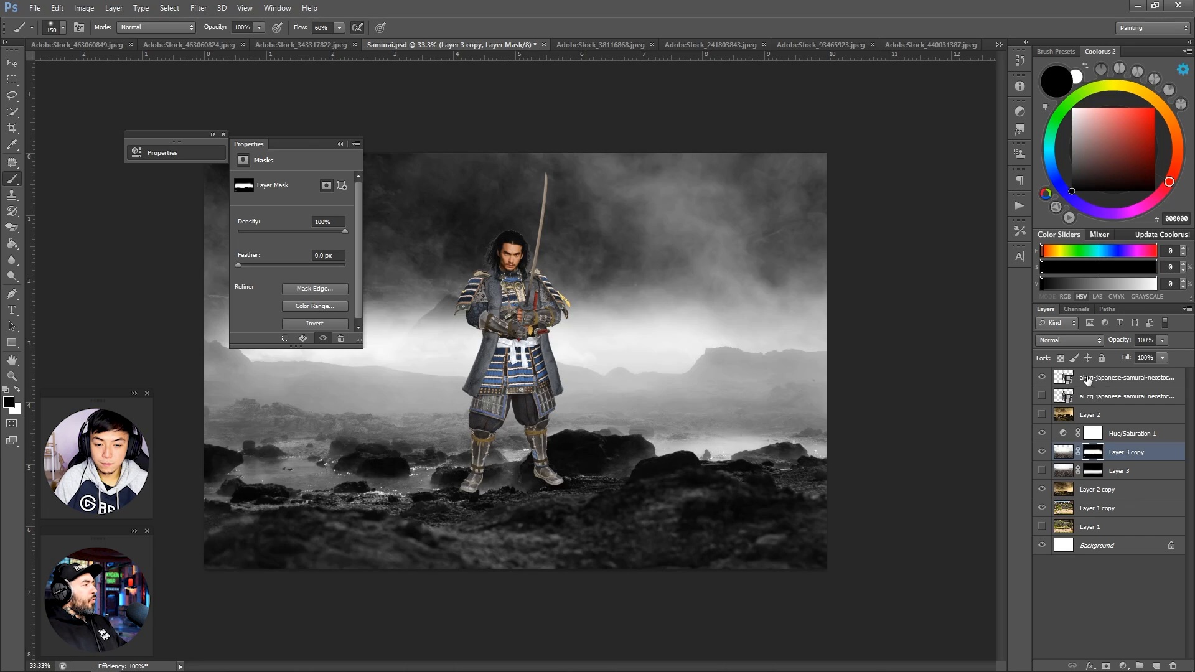
Step: Bring the rocky hillside photo into the samurai composition, duplicate it, hide the original and scale the copy to 60%
click(627, 46)
click(713, 47)
key(v)
drag(573, 186, 630, 420)
key(ctrl+j)
click(1042, 471)
key(ctrl+t)
key(ctrl+0)
drag(809, 157, 665, 240)
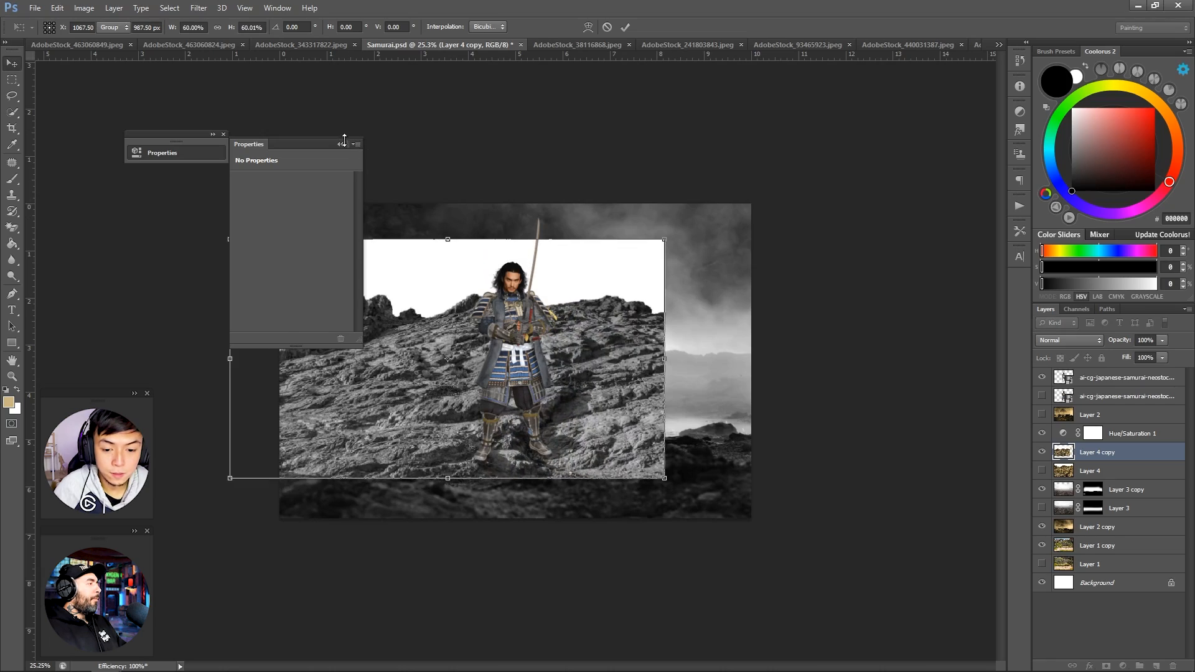
click(340, 143)
key(Return)
Step: Move the hillside copy to the scene's right side, squash its height to about 84% and rotate it about -4°
drag(567, 396, 766, 397)
key(ctrl+t)
drag(645, 239, 659, 274)
drag(873, 359, 838, 347)
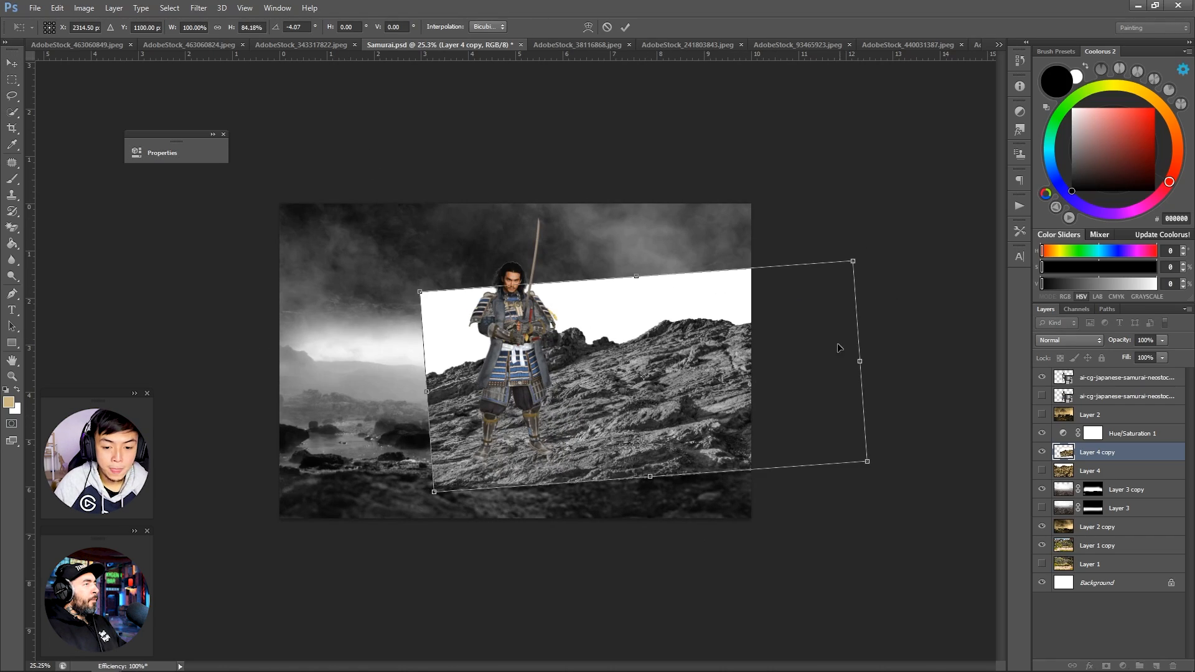
key(Return)
mouse_move(663, 345)
mouse_down()
mouse_move(521, 335)
mouse_move(717, 427)
mouse_move(725, 365)
mouse_up()
Step: Erase the hillside's white sky, add a layer mask and paint black along its base to blend it into the mist
key(e)
click(598, 287)
key(v)
click(1106, 666)
key(b)
drag(747, 464, 466, 448)
mouse_move(741, 417)
mouse_down()
mouse_move(623, 429)
mouse_move(467, 392)
mouse_up()
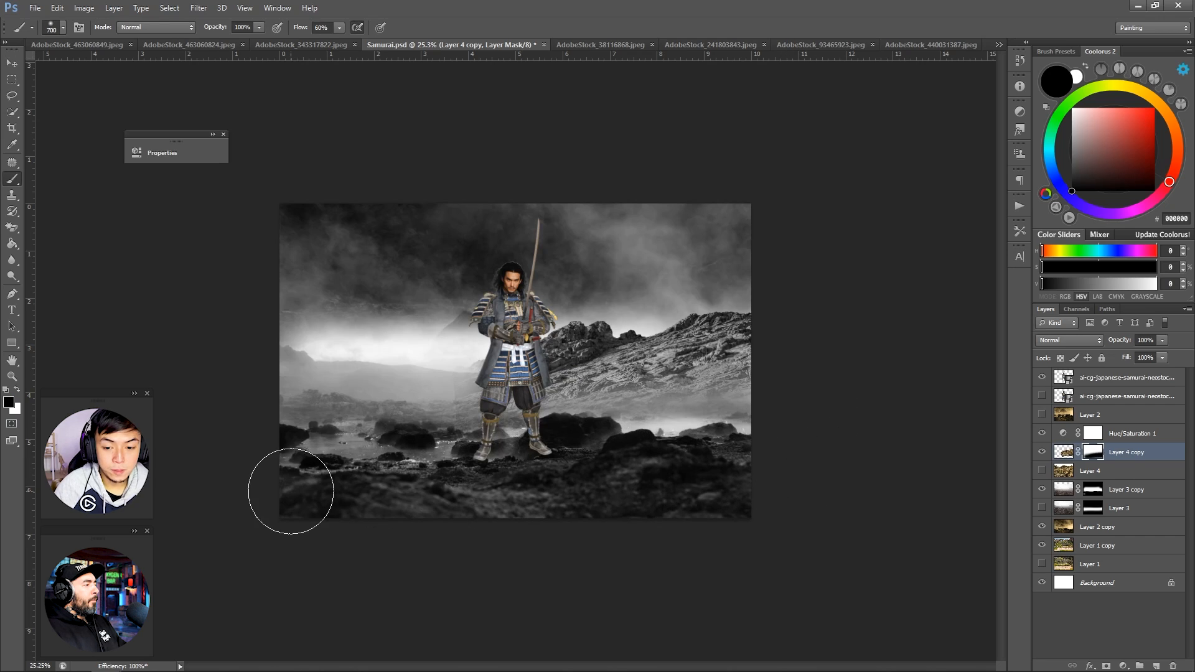
Step: Duplicate the masked hillside to the scene's left side and rotate the copy about 10.6° to form a second slope
key(v)
mouse_move(699, 390)
mouse_down()
mouse_move(746, 395)
mouse_move(386, 379)
mouse_up()
click(1064, 452)
key(ctrl+j)
key(ctrl+t)
drag(551, 324, 548, 386)
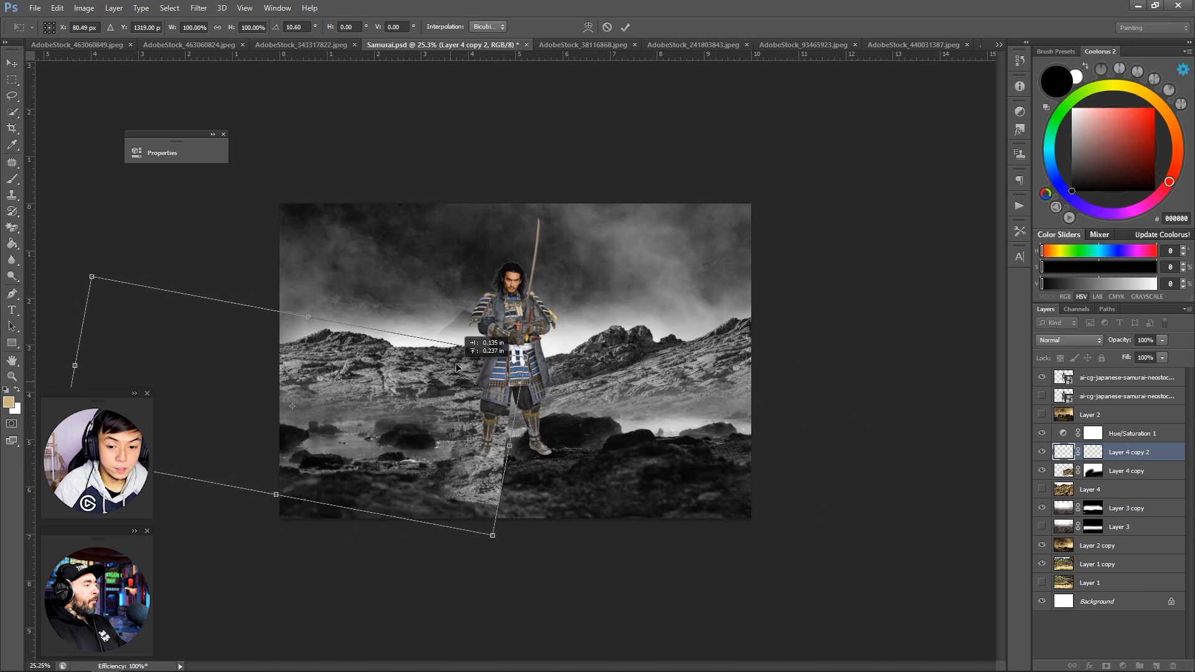
key(Return)
drag(464, 371, 457, 388)
Step: Paint the left hillside's mask to fade its base into the mist while keeping the upper slope
click(1092, 453)
key(b)
drag(521, 480, 324, 392)
key(x)
drag(467, 383, 298, 389)
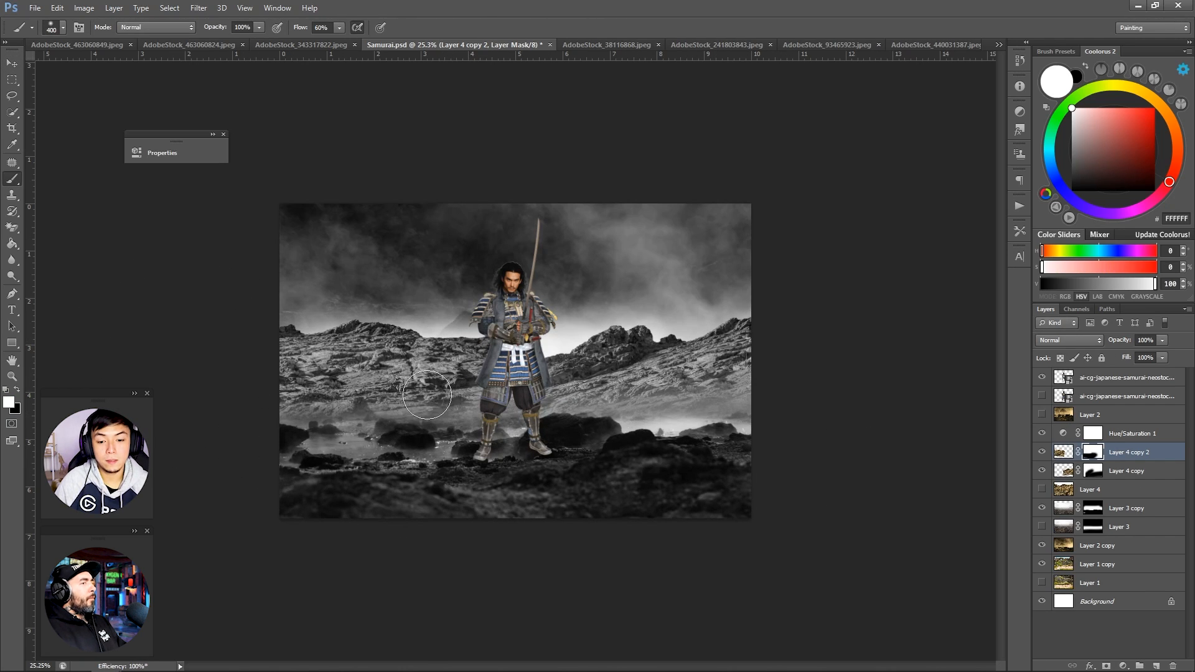
key(x)
drag(461, 408, 268, 405)
Step: Group the two hillside layers and clip a Levels adjustment to the group that darkens the rocks
shift+click(1151, 471)
key(ctrl+g)
click(1123, 666)
click(1101, 465)
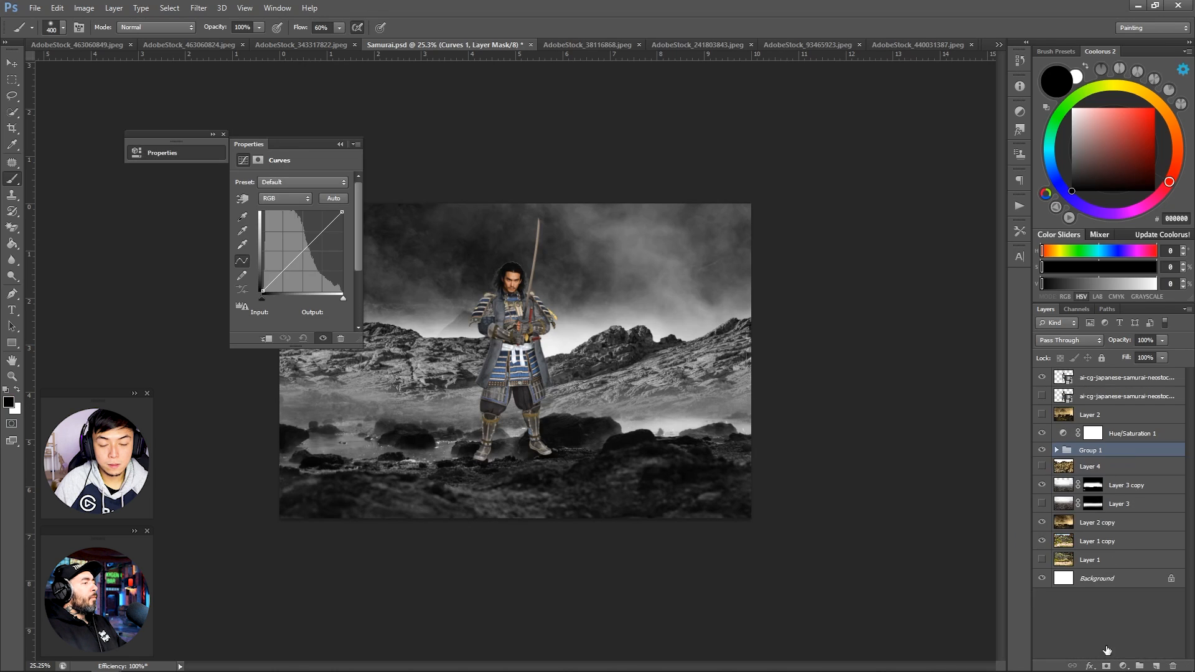
click(1123, 666)
click(1103, 451)
right_click(1146, 452)
click(1110, 350)
mouse_move(338, 310)
mouse_down()
mouse_move(259, 311)
mouse_move(323, 310)
mouse_up()
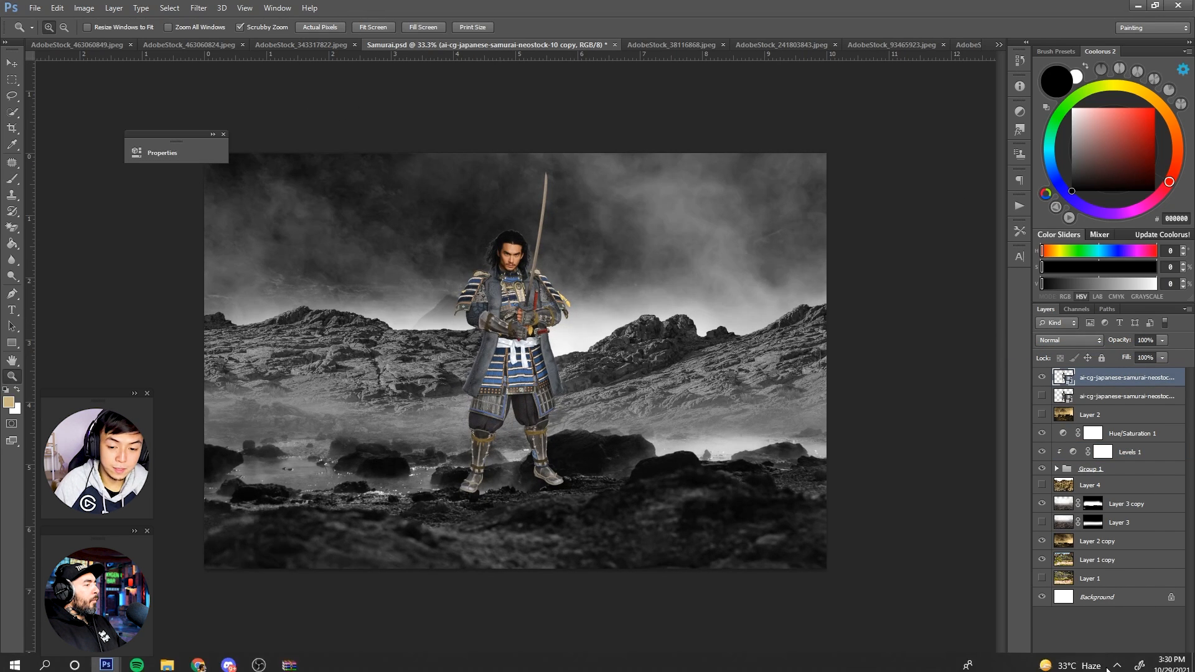
Step: Mask the samurai's feet in black so he stands behind the foreground rocks, and save the document
click(1107, 669)
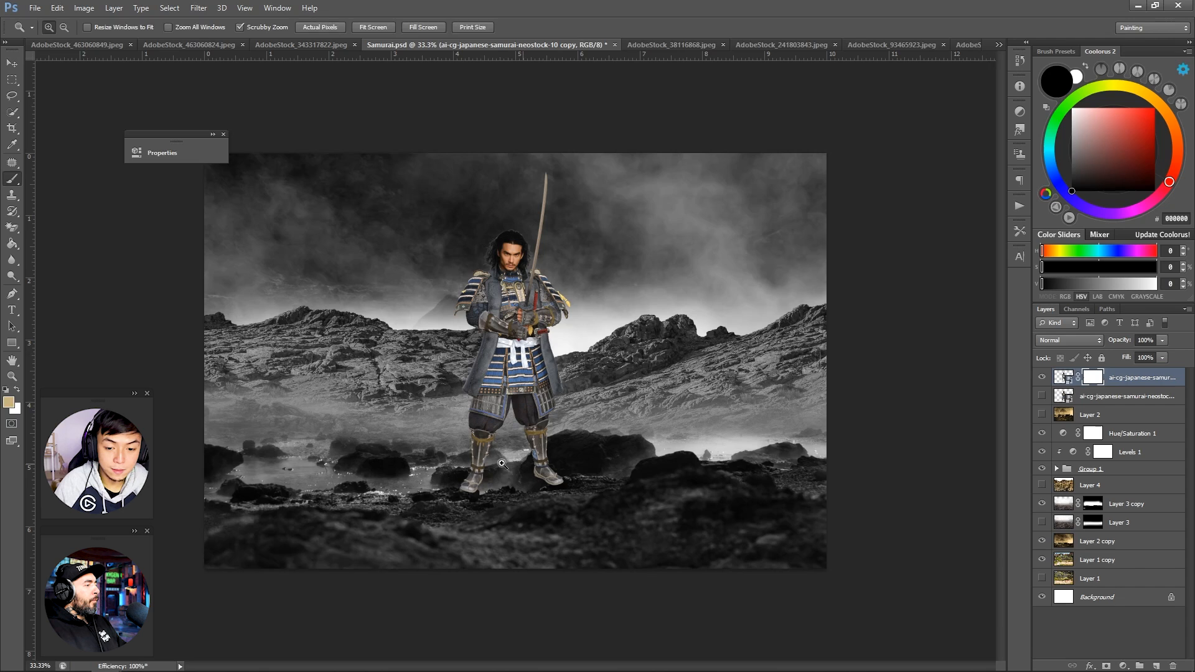
key(b)
key(d)
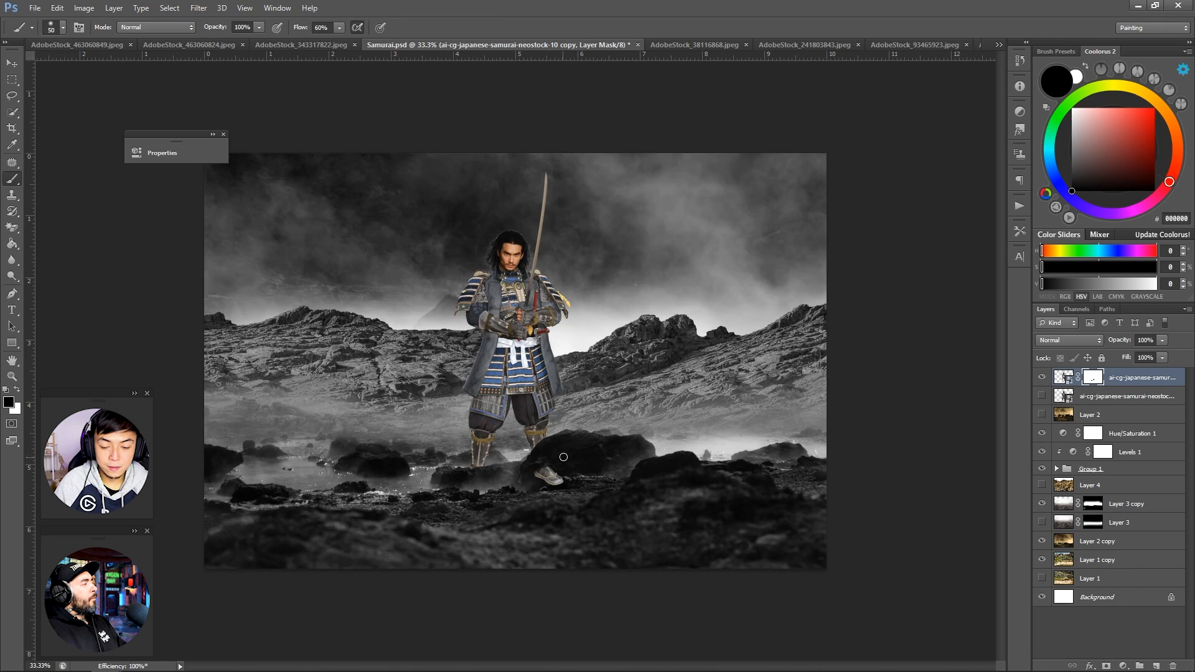
key(z)
mouse_move(595, 430)
mouse_down()
mouse_move(498, 424)
mouse_move(595, 415)
mouse_up()
key(ctrl+s)
Step: Bring the stone staircase ruins photo into the samurai composition below the Hue/Saturation adjustment and duplicate its layer
click(688, 45)
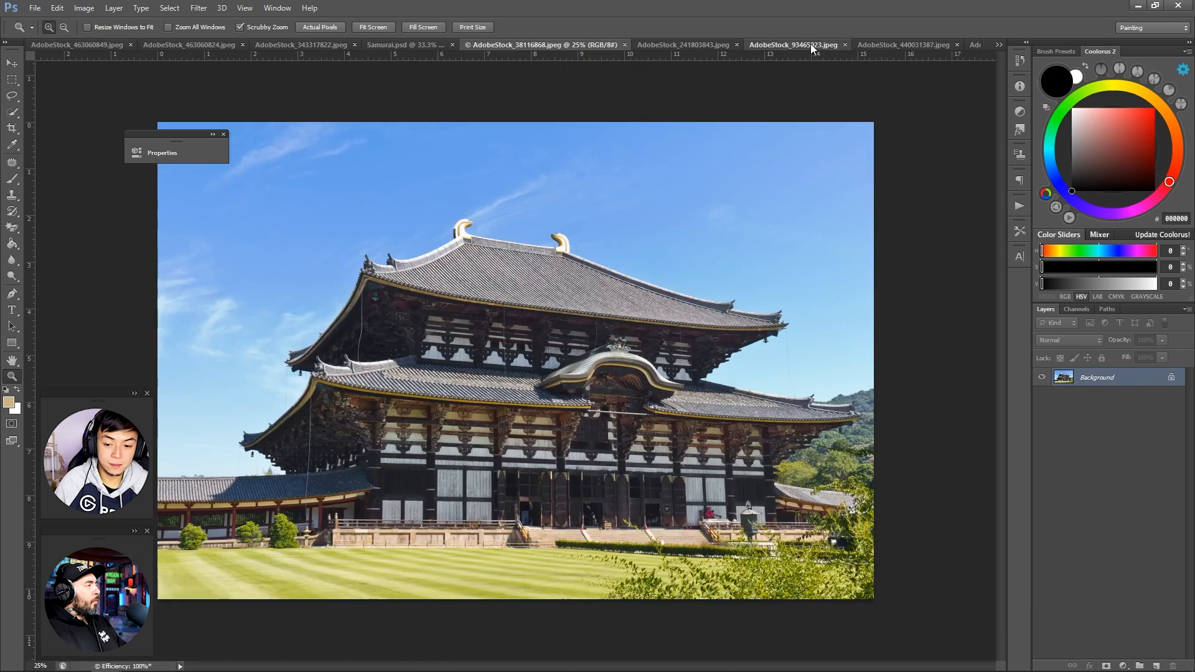
click(810, 44)
click(902, 45)
key(v)
drag(574, 250, 529, 206)
drag(1140, 377, 1096, 440)
key(ctrl+j)
Step: Scale the staircase copy to about 44% width and 64% height and position it behind the samurai
key(ctrl+t)
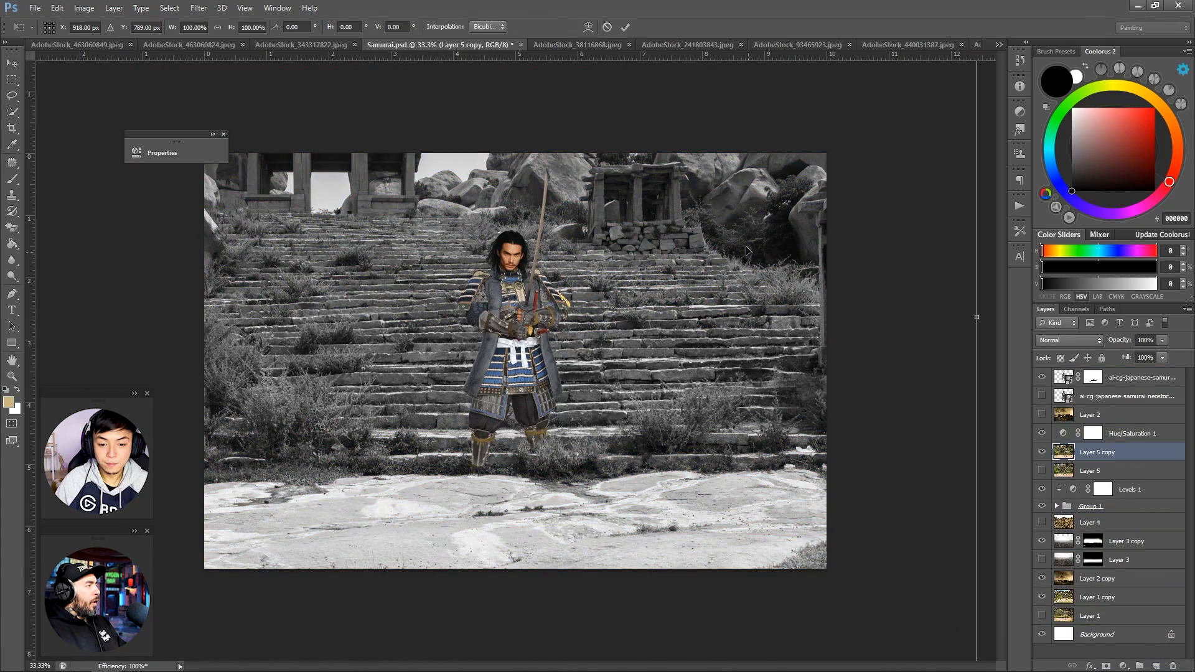
key(ctrl+0)
drag(778, 114, 593, 237)
drag(511, 290, 564, 332)
drag(499, 279, 499, 187)
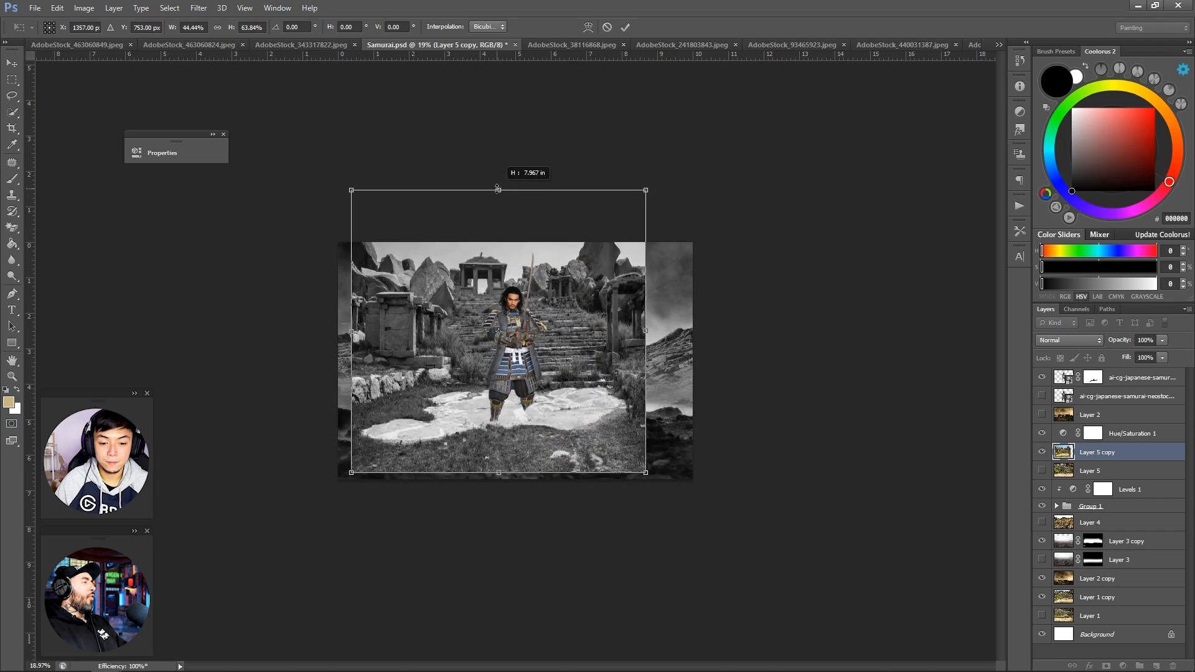
drag(534, 285, 540, 330)
key(Return)
Step: Cut the stone staircase out of the ruins photo with the Pen tool onto its own layer
key(ctrl+plus)
key(ctrl+plus)
key(ctrl+plus)
key(p)
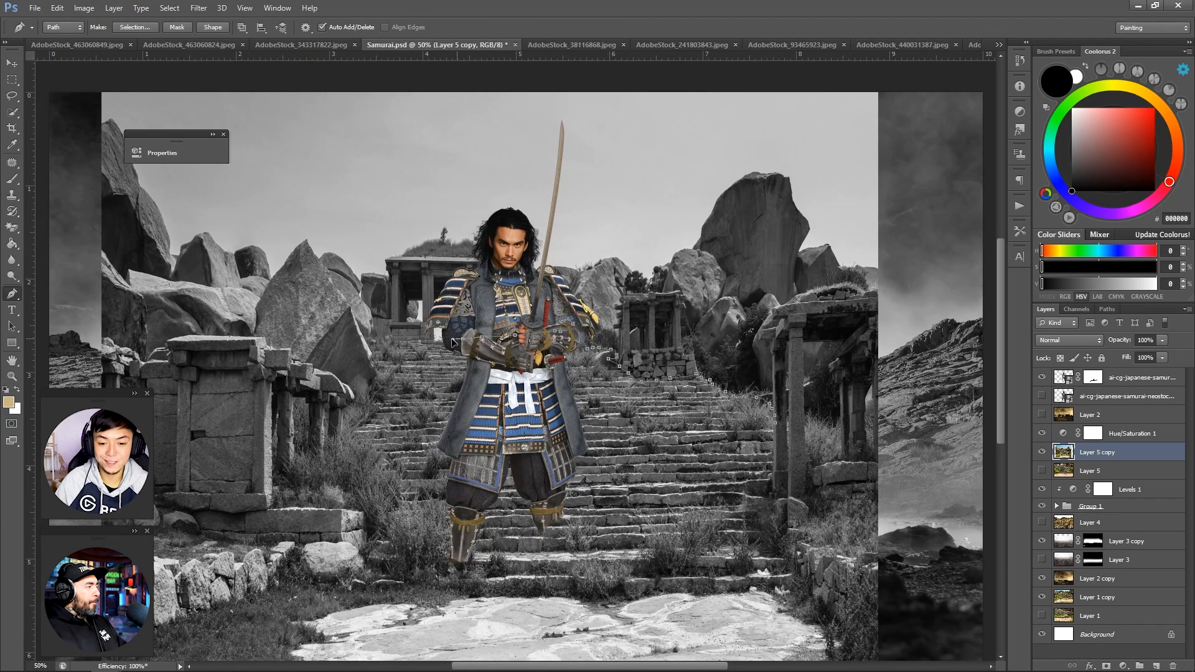
drag(580, 665, 599, 664)
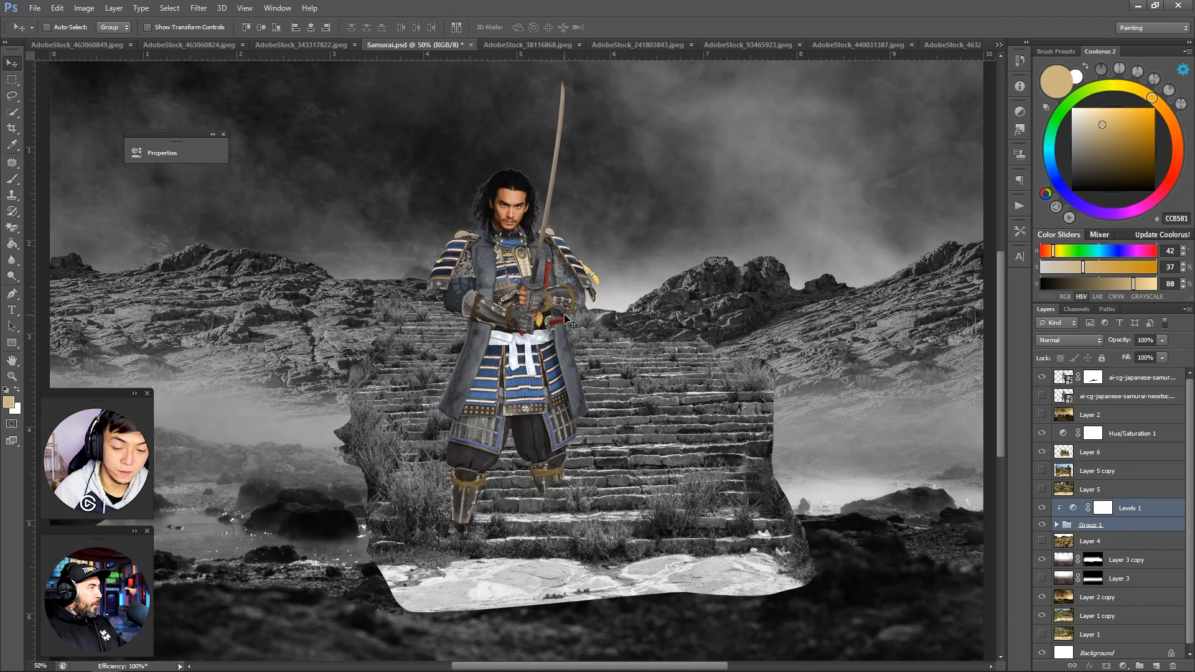
Step: Paint white with a large brush on the Layer 4 copy 2 mask to reveal more of the left hillside
click(1100, 541)
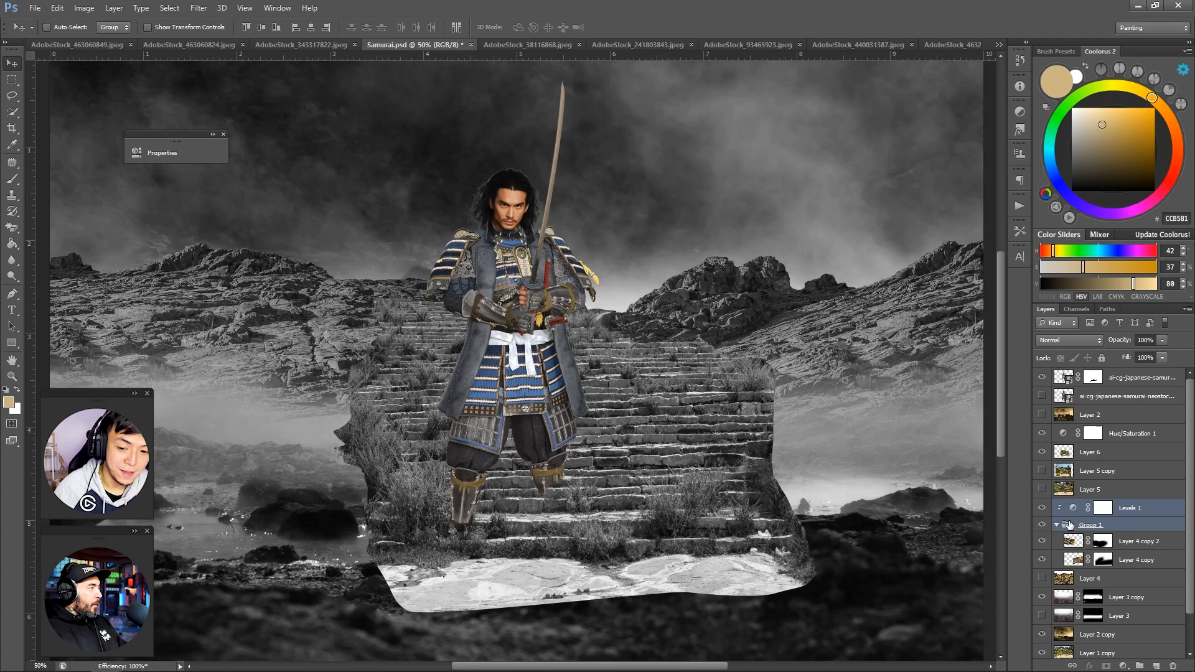
key(d)
double_click(1100, 541)
click(340, 144)
alt+click(355, 224)
key(bracketright)
key(bracketright)
key(bracketright)
key(bracketright)
key(bracketright)
key(bracketright)
key(bracketright)
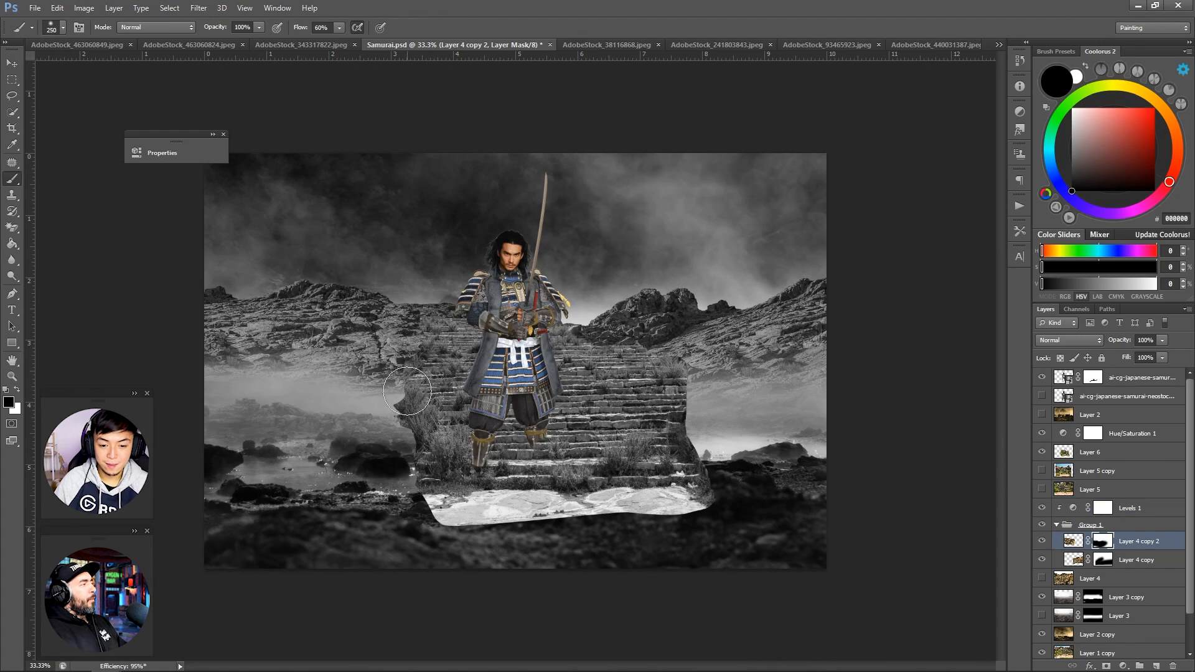
key(x)
mouse_move(408, 391)
mouse_down()
mouse_move(397, 415)
mouse_move(45, 423)
mouse_up()
Step: Paint white on the Layer 4 copy mask to extend the right hillside down beside the staircase
click(1105, 561)
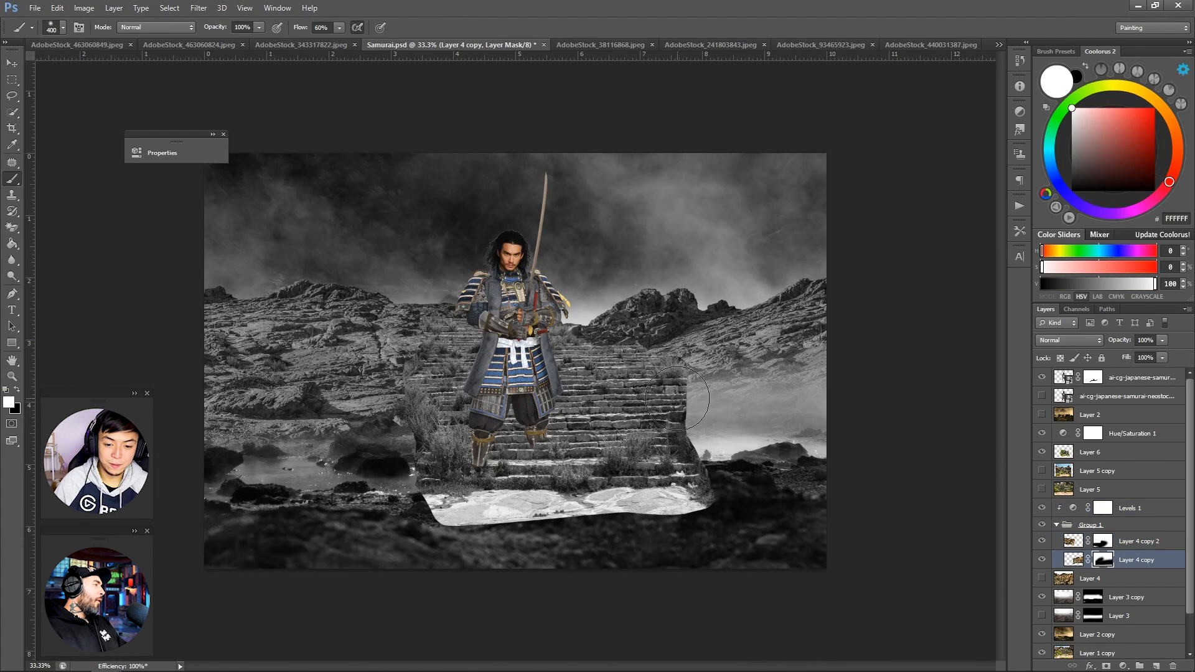
key(bracketright)
key(bracketright)
key(bracketright)
drag(694, 424, 863, 384)
Step: Add a mask to the staircase layer and paint black over its bright stone base to hide it
click(1091, 454)
click(1106, 666)
key(x)
drag(735, 495, 436, 486)
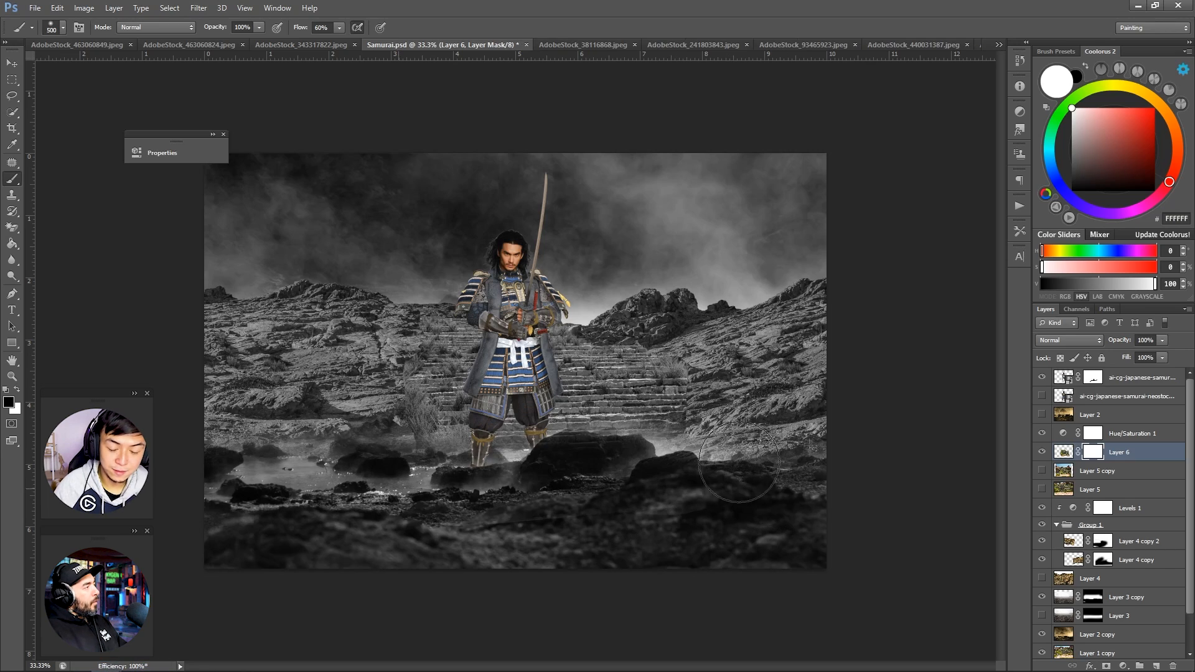
Step: Fade the staircase's left and right edges on its mask with progressively smaller black brush strokes
key(bracketleft)
key(bracketleft)
key(bracketleft)
drag(716, 473, 681, 383)
drag(430, 430, 403, 382)
key(bracketleft)
key(bracketleft)
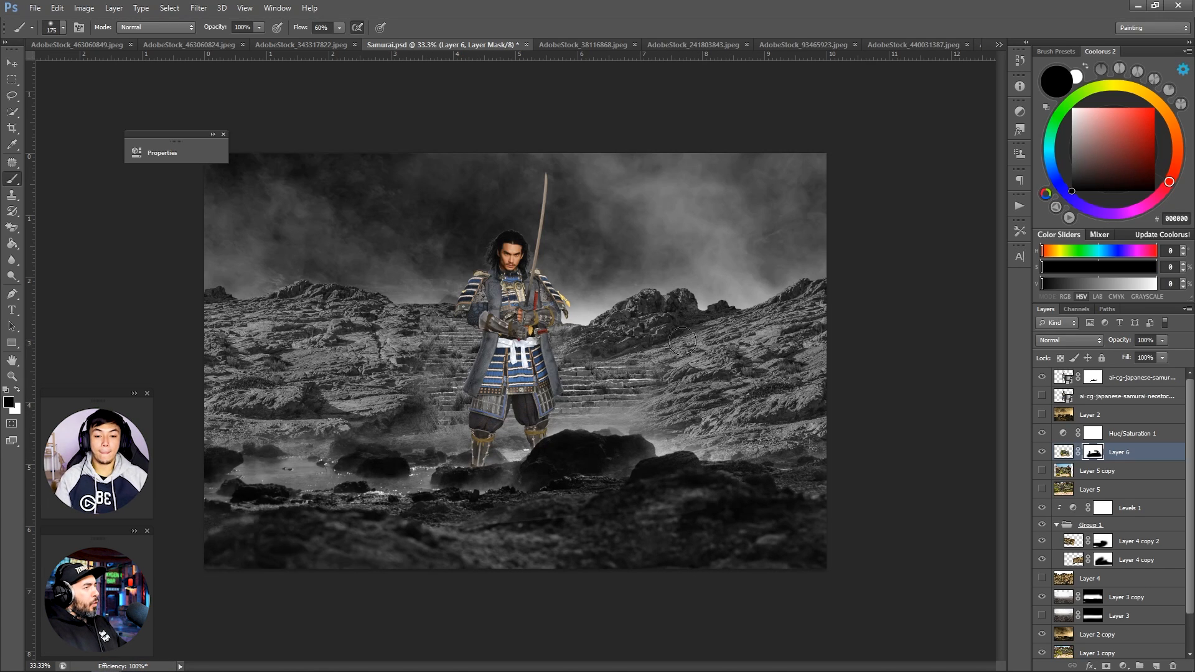
key(x)
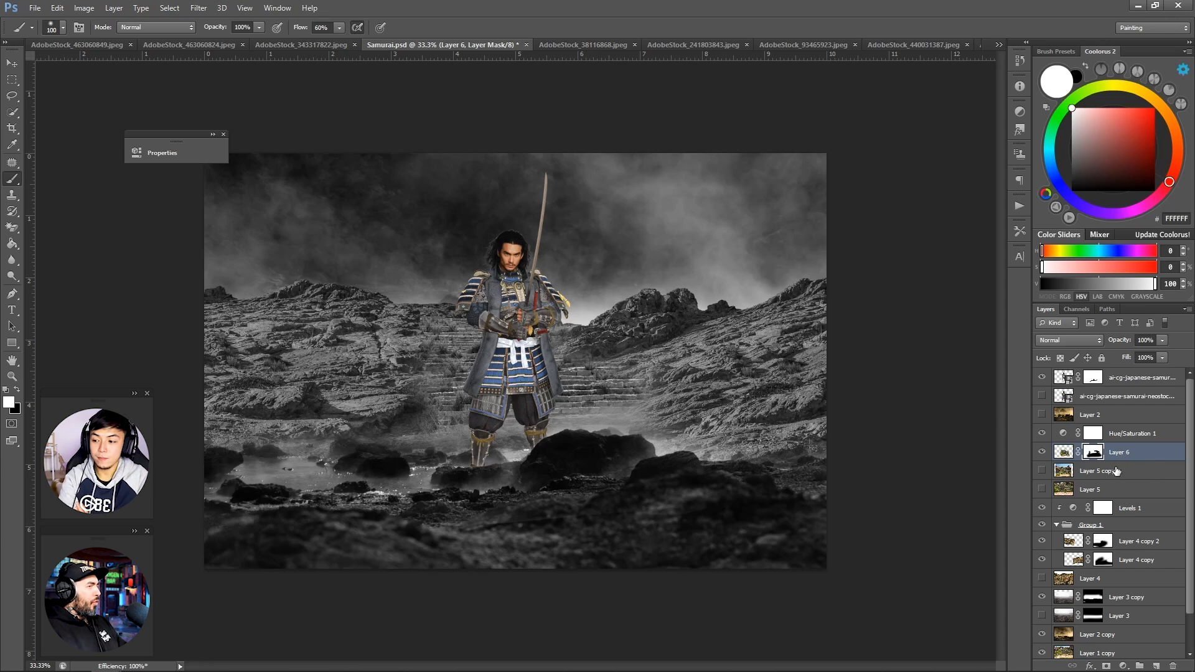
Step: Darken the hillsides slightly more in the Levels adjustment clipped to their group
double_click(1074, 508)
mouse_move(330, 309)
mouse_down()
mouse_move(312, 309)
mouse_move(323, 310)
mouse_up()
click(653, 318)
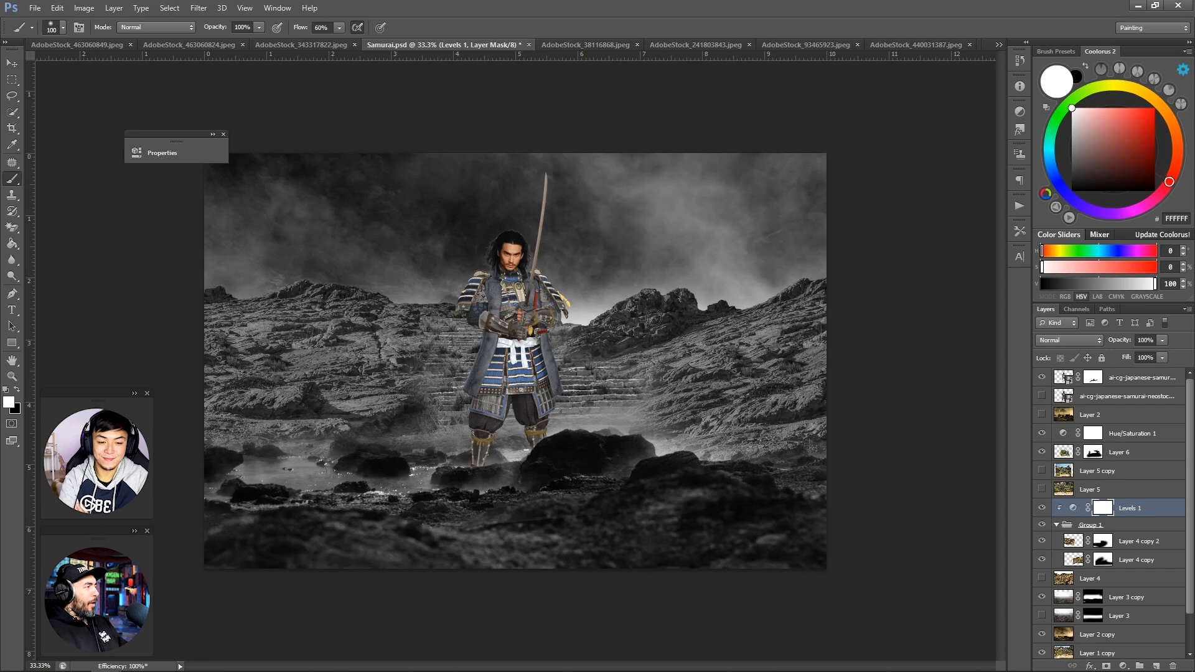
Step: Brush grey 818181 haze across the sky with a 700 px brush on a new layer above Layer 3 copy, and save the file
scroll(1127, 548, down, 1)
click(1131, 562)
click(1155, 666)
alt+click(588, 315)
key(bracketright)
key(bracketright)
key(bracketright)
key(bracketright)
key(bracketright)
key(bracketright)
key(bracketright)
key(bracketright)
key(bracketright)
key(bracketright)
key(bracketright)
key(bracketright)
key(bracketright)
key(bracketright)
key(bracketright)
key(bracketright)
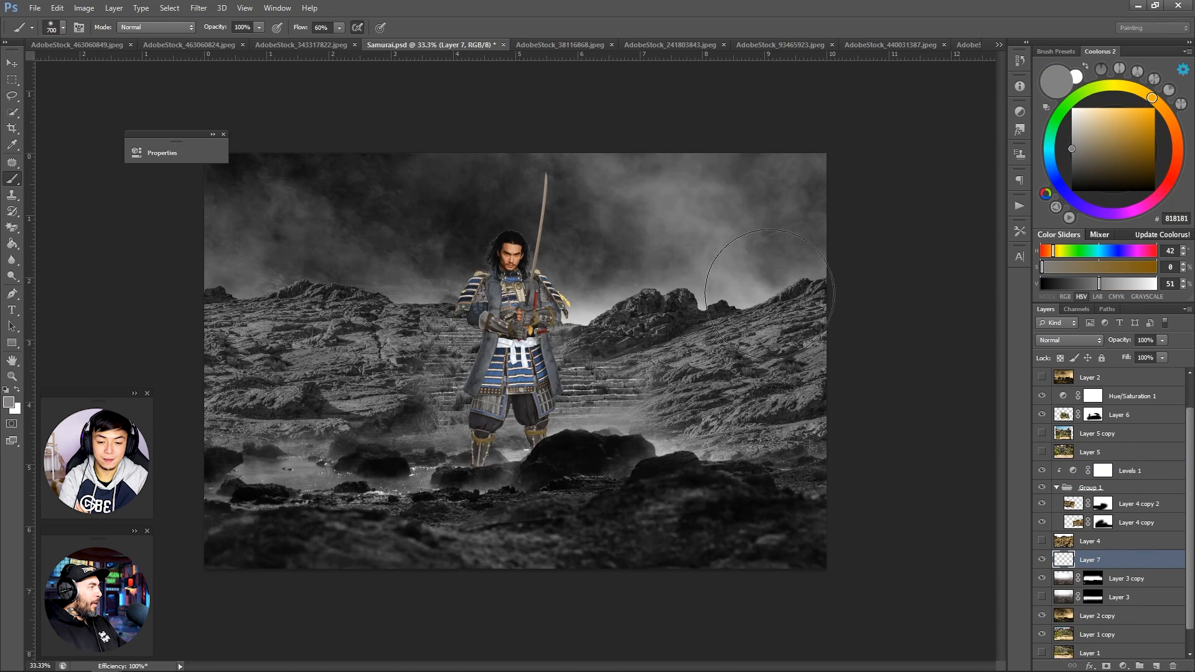
drag(719, 297, 59, 324)
drag(708, 209, 147, 315)
key(z)
mouse_move(772, 312)
mouse_down()
mouse_move(459, 301)
mouse_move(788, 310)
mouse_up()
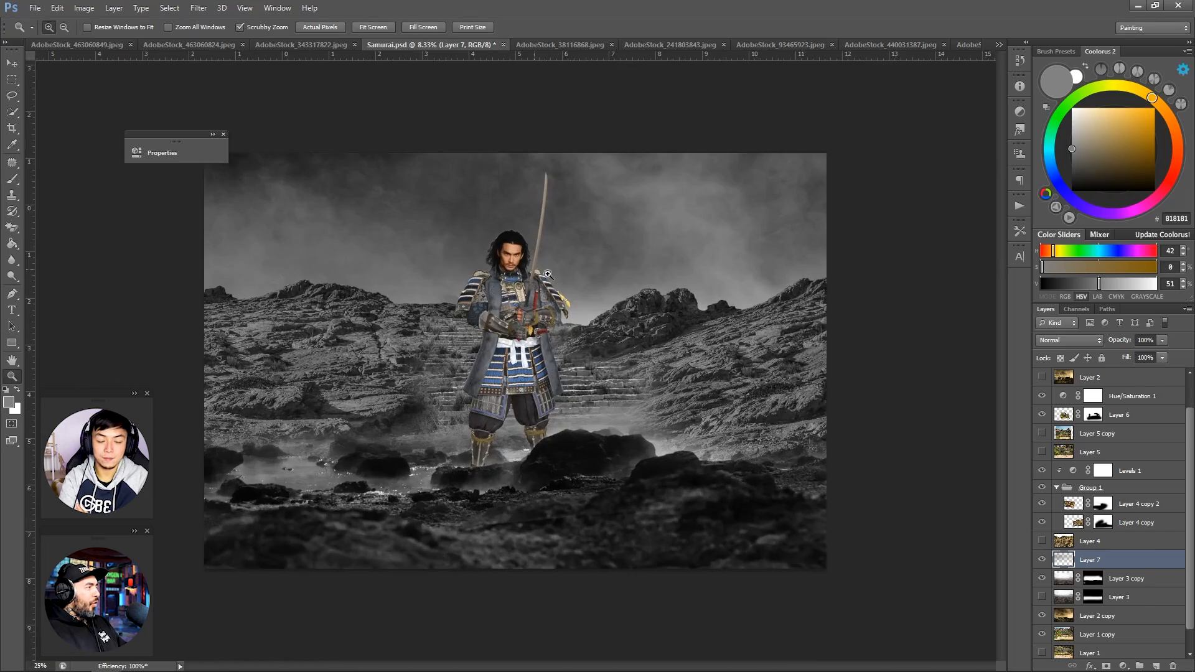
key(ctrl+s)
Step: Bring the torii gate photo into the samurai composite, duplicate its layer and hide the original
click(588, 46)
click(715, 43)
click(762, 41)
click(874, 41)
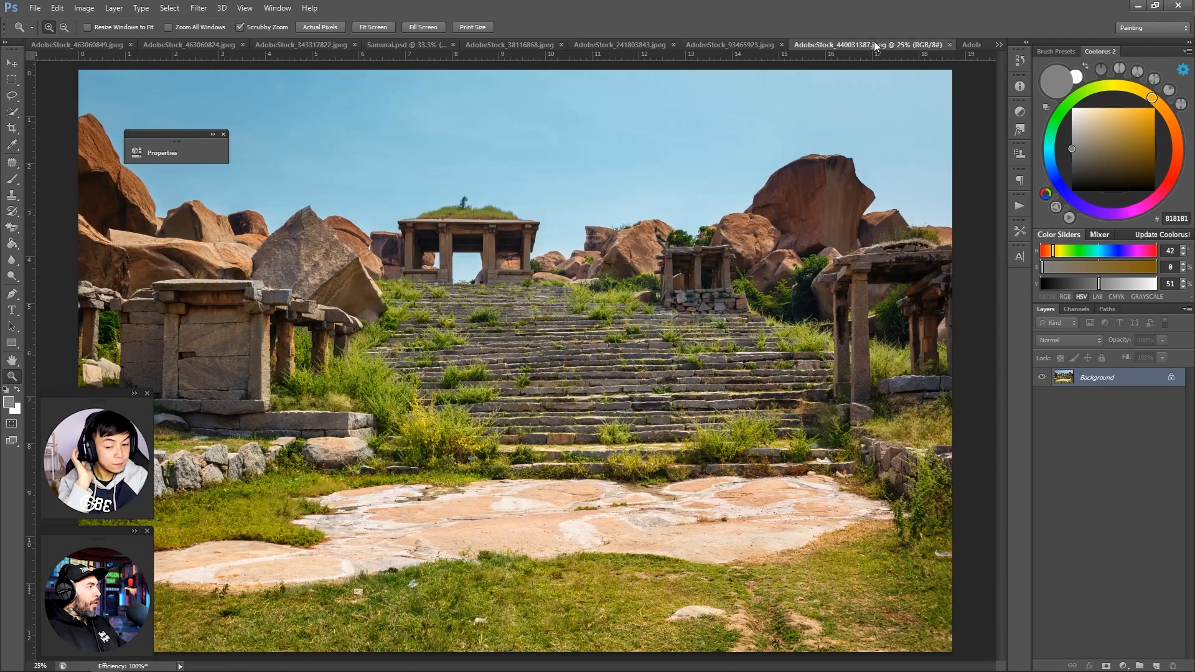
click(964, 46)
key(v)
drag(653, 405, 622, 235)
key(ctrl+j)
click(1042, 597)
Step: Scale the gate copy to about 74% and centre it behind the samurai
key(ctrl+t)
drag(662, 487, 589, 401)
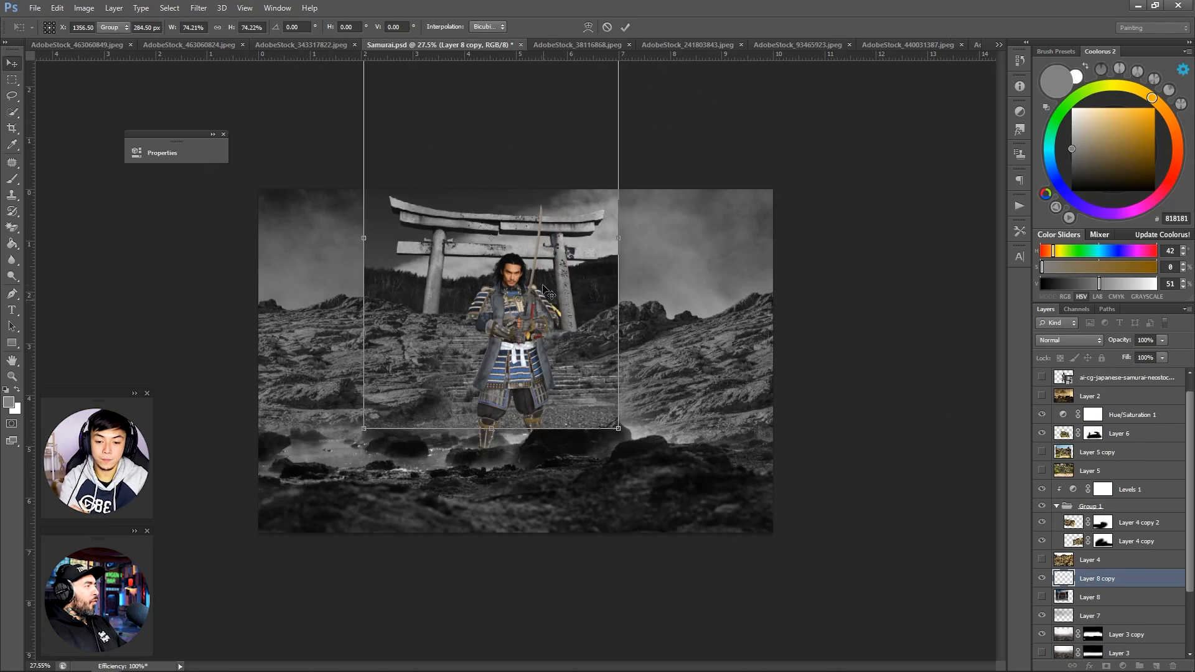
key(Return)
Step: Trace the opening between the two gate pillars below the crossbeam with the Pen tool and delete the background inside it
key(z)
drag(389, 187, 496, 330)
key(p)
click(508, 379)
drag(507, 379, 508, 239)
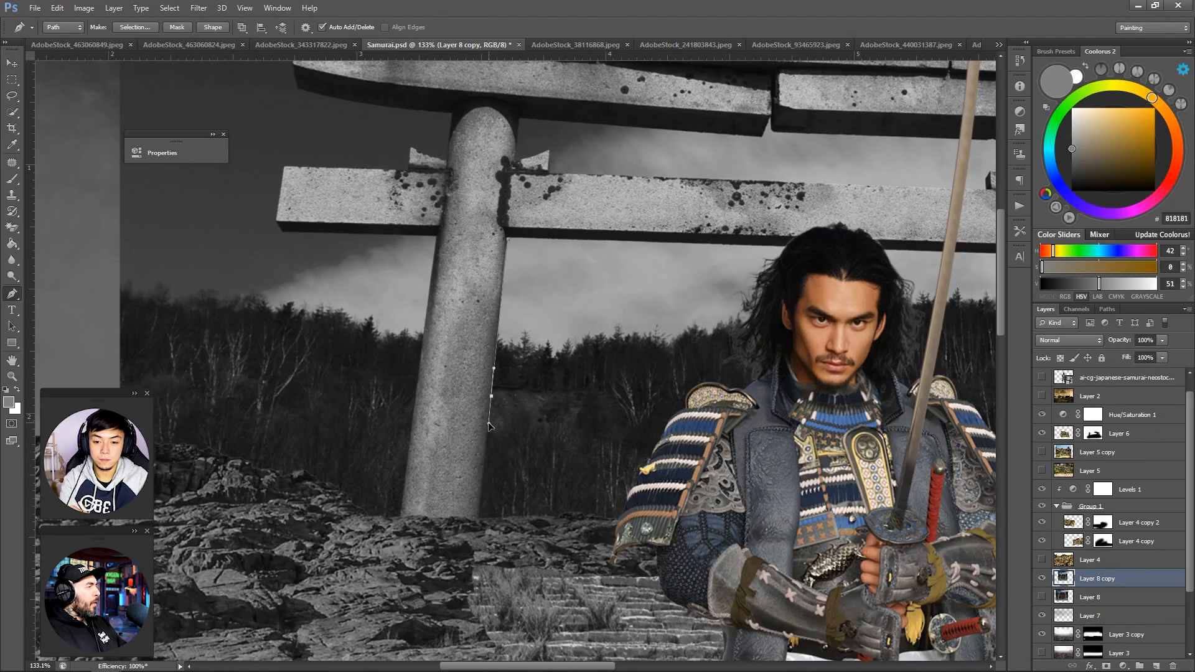
drag(488, 424, 489, 368)
click(477, 488)
drag(908, 539, 383, 511)
click(508, 194)
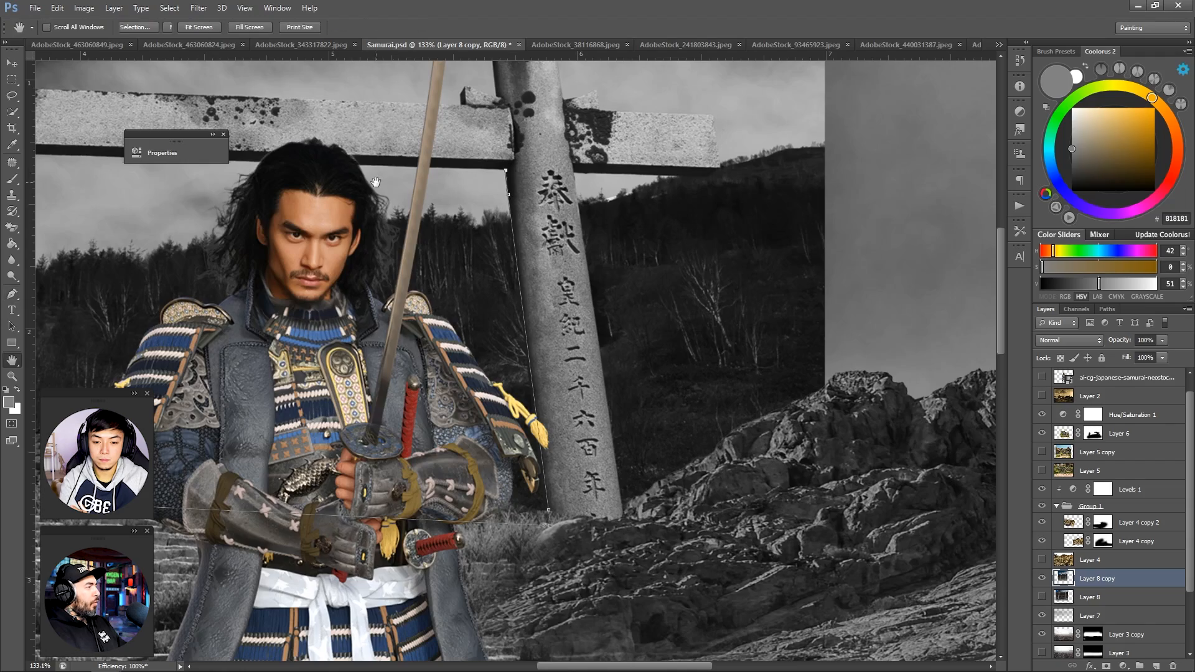
drag(508, 194, 834, 310)
drag(307, 272, 304, 272)
key(ctrl+Return)
key(Delete)
key(ctrl+d)
Step: Start a Pen path at the left pillar and loop it around outside the gate to the top beam's upper edge
drag(417, 140, 374, 143)
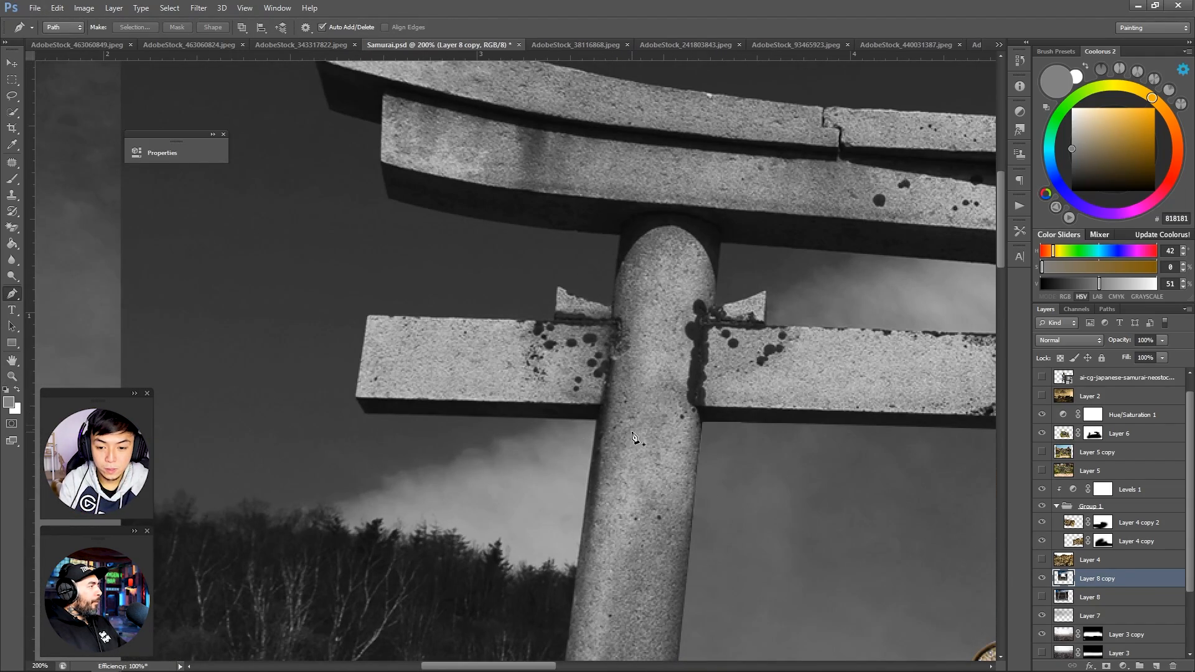
click(596, 424)
scroll(596, 424, down, 1)
scroll(549, 616, down, 3)
drag(163, 557, 118, 556)
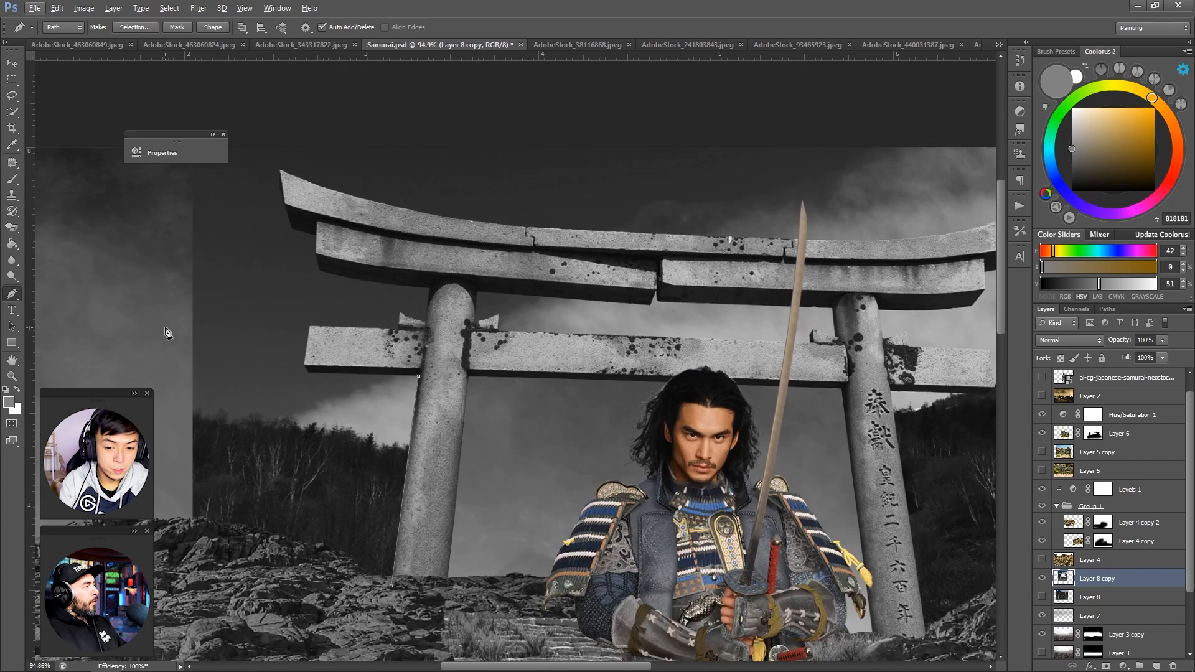
drag(165, 330, 165, 408)
drag(209, 210, 252, 207)
click(395, 271)
drag(405, 244, 442, 270)
click(383, 306)
drag(383, 306, 737, 392)
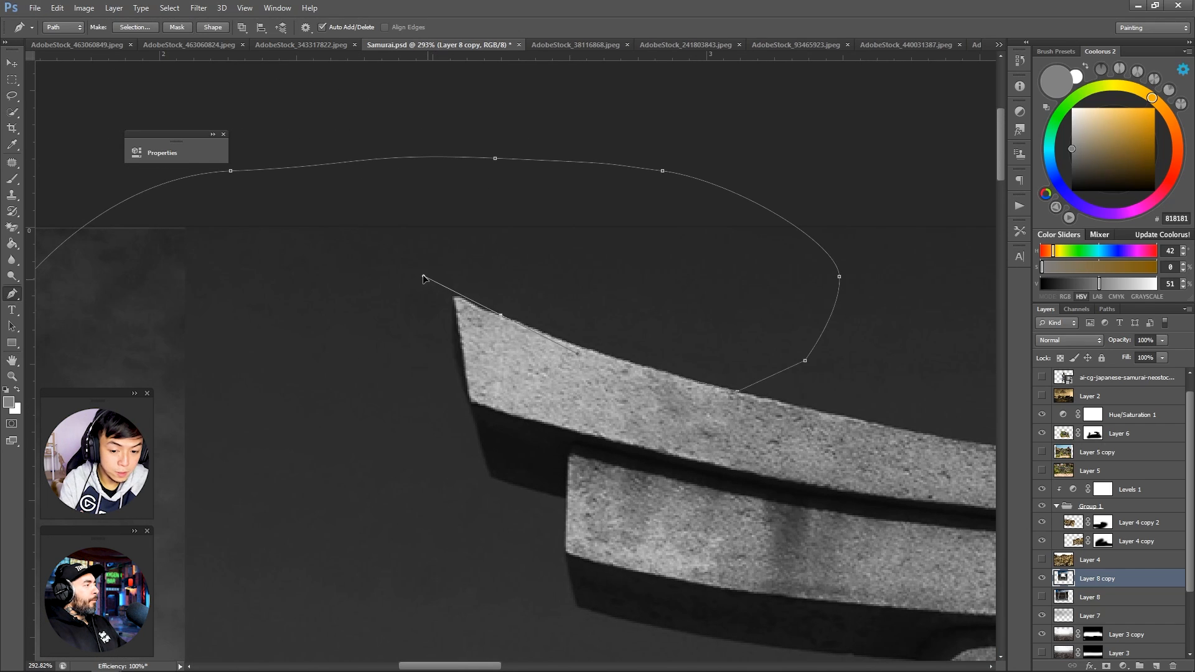
Step: Trace the left ends of the upper beams and crossbeam to close the path, and delete the background outside the gate's left side
click(467, 398)
scroll(491, 460, down, 1)
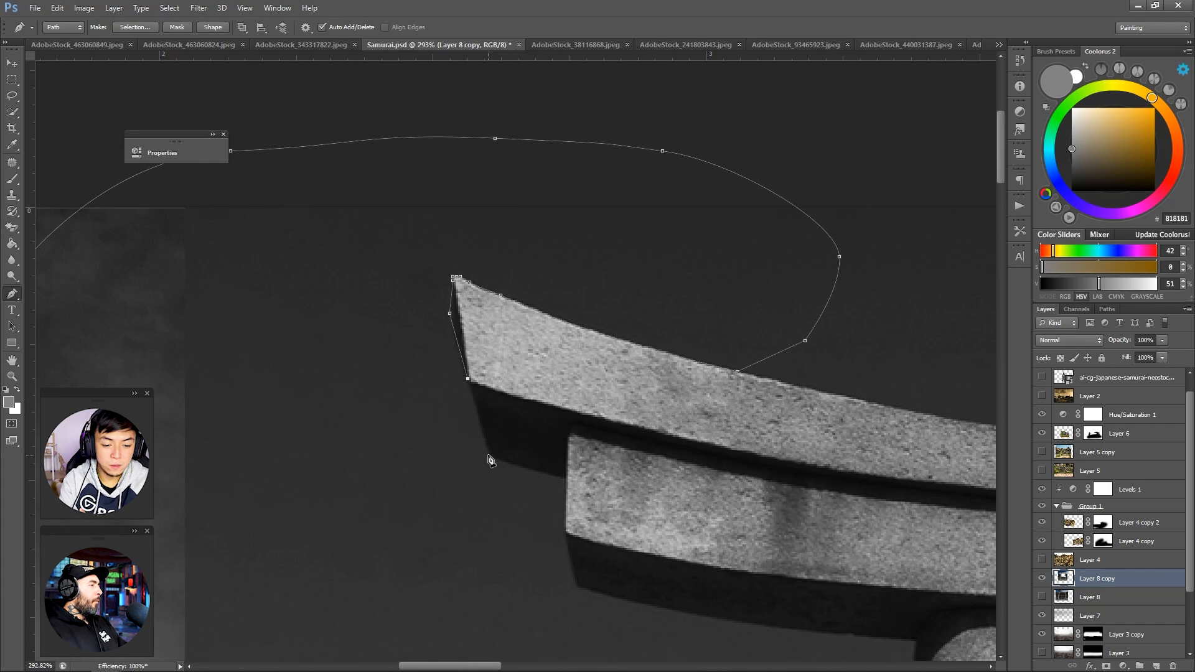
click(565, 480)
click(565, 528)
scroll(578, 541, down, 1)
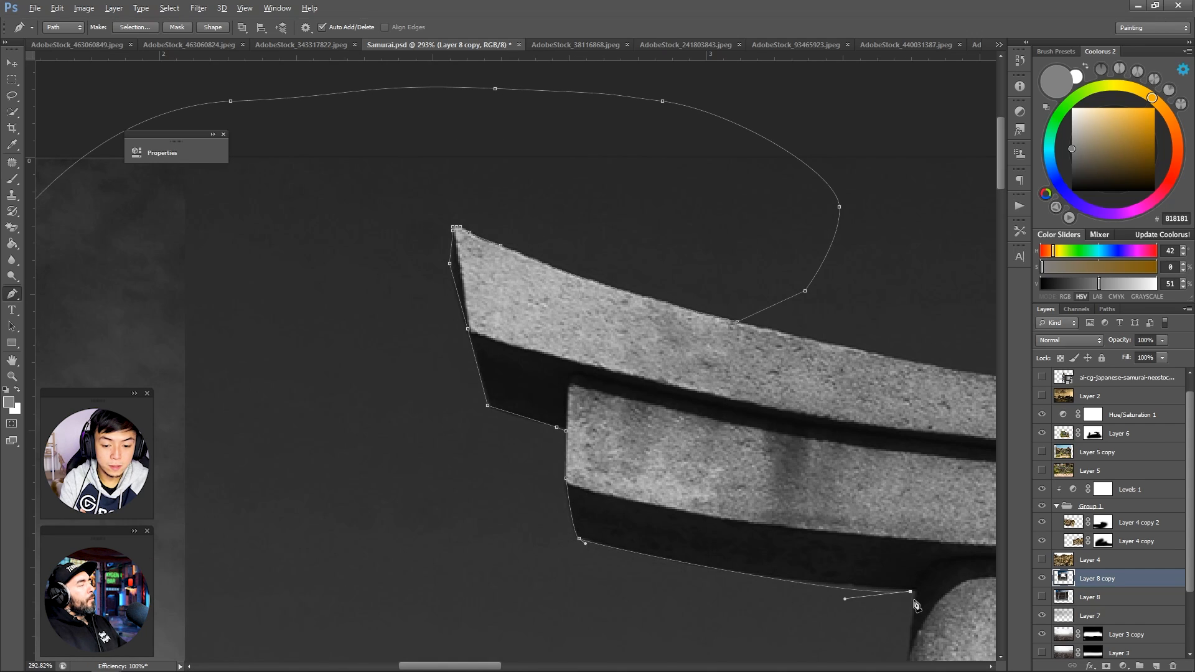
drag(915, 607, 912, 635)
scroll(920, 538, down, 3)
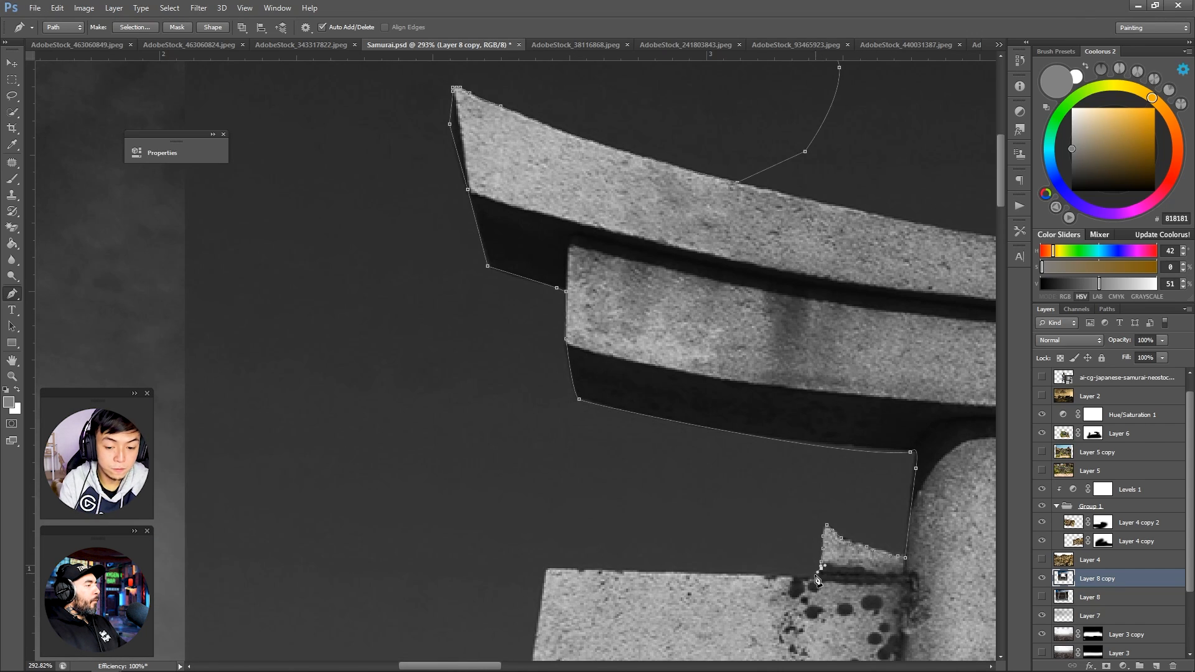
click(546, 569)
scroll(539, 475, down, 3)
click(526, 535)
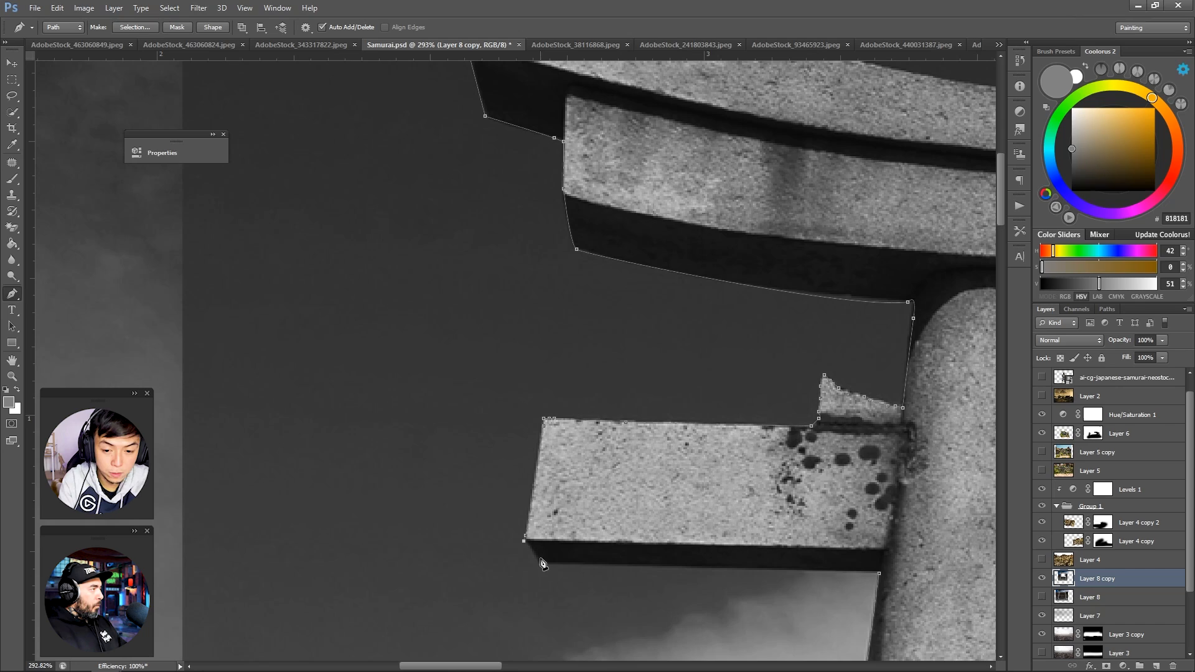
key(ctrl+Return)
key(Delete)
key(ctrl+d)
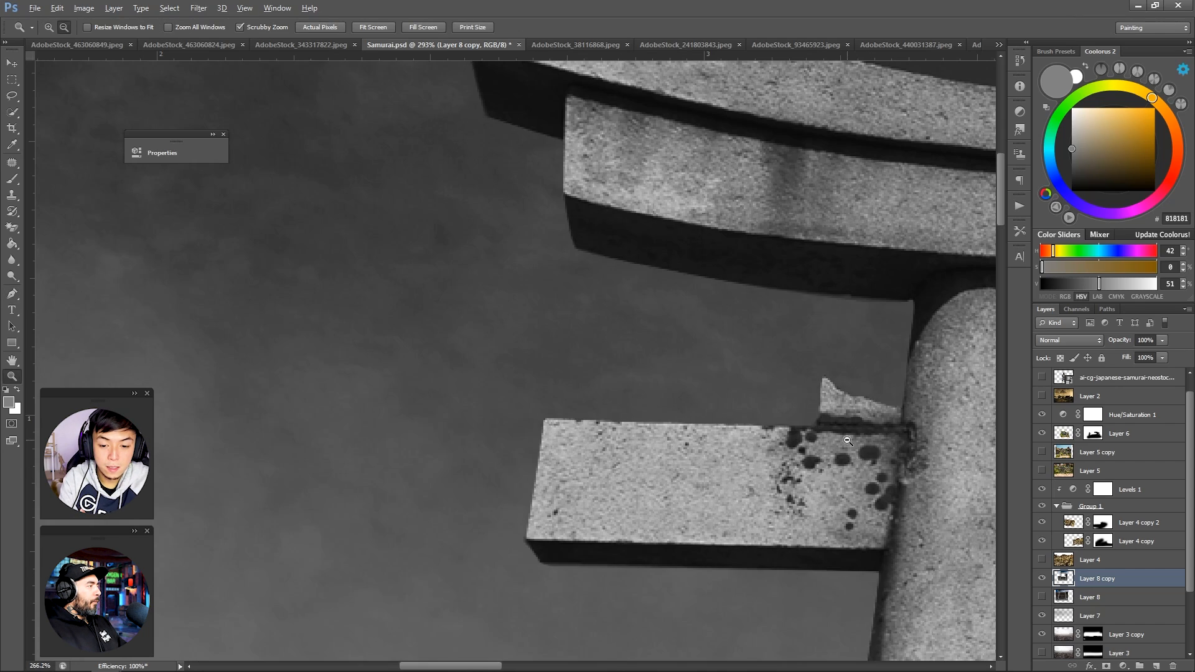
Step: Trace a Pen path around the crossbeam's right end and down the outer edge of the right pillar
scroll(872, 576, down, 10)
scroll(598, 220, up, 10)
scroll(352, 349, up, 5)
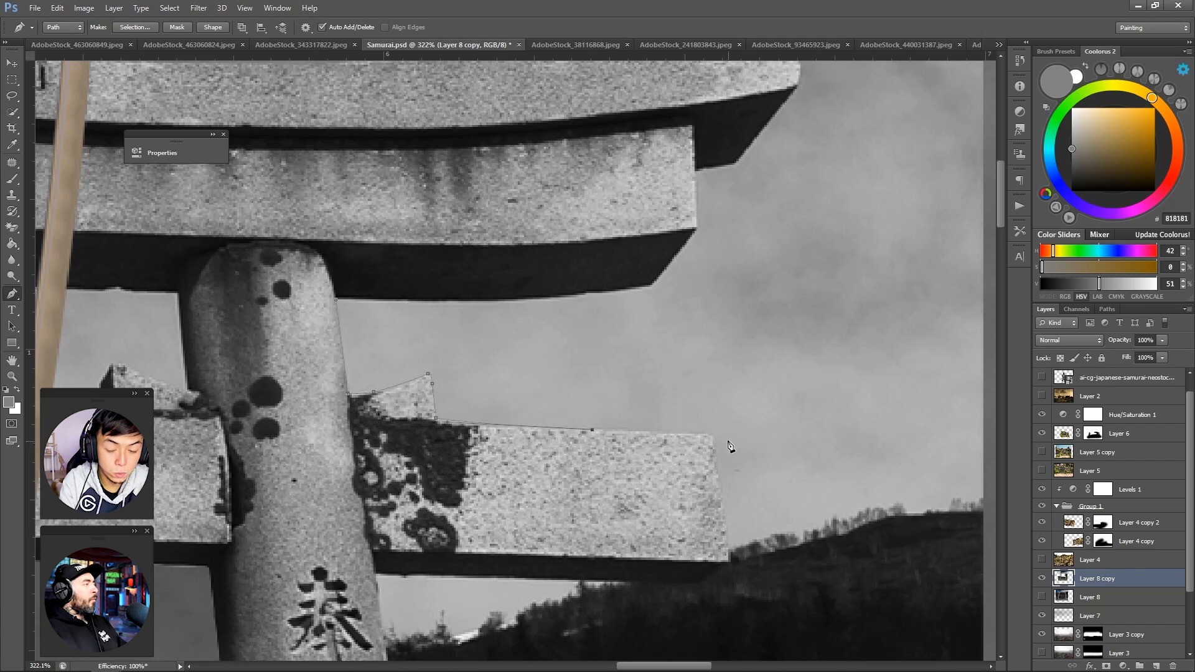
click(720, 501)
scroll(722, 485, down, 3)
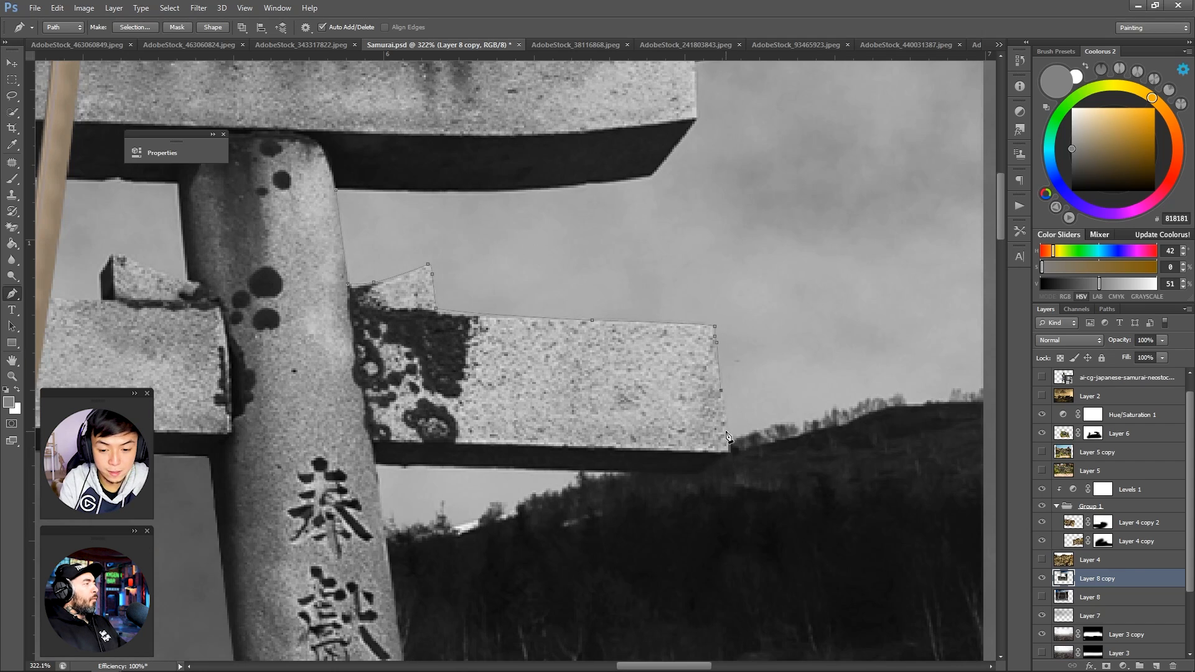
click(377, 464)
scroll(402, 466, down, 5)
scroll(458, 468, down, 5)
click(461, 546)
drag(613, 592, 729, 603)
scroll(882, 436, down, 3)
Step: Loop the path around the gate's right side and above the canvas, back down to the top beam's upper edge
scroll(881, 404, up, 5)
drag(883, 323, 892, 276)
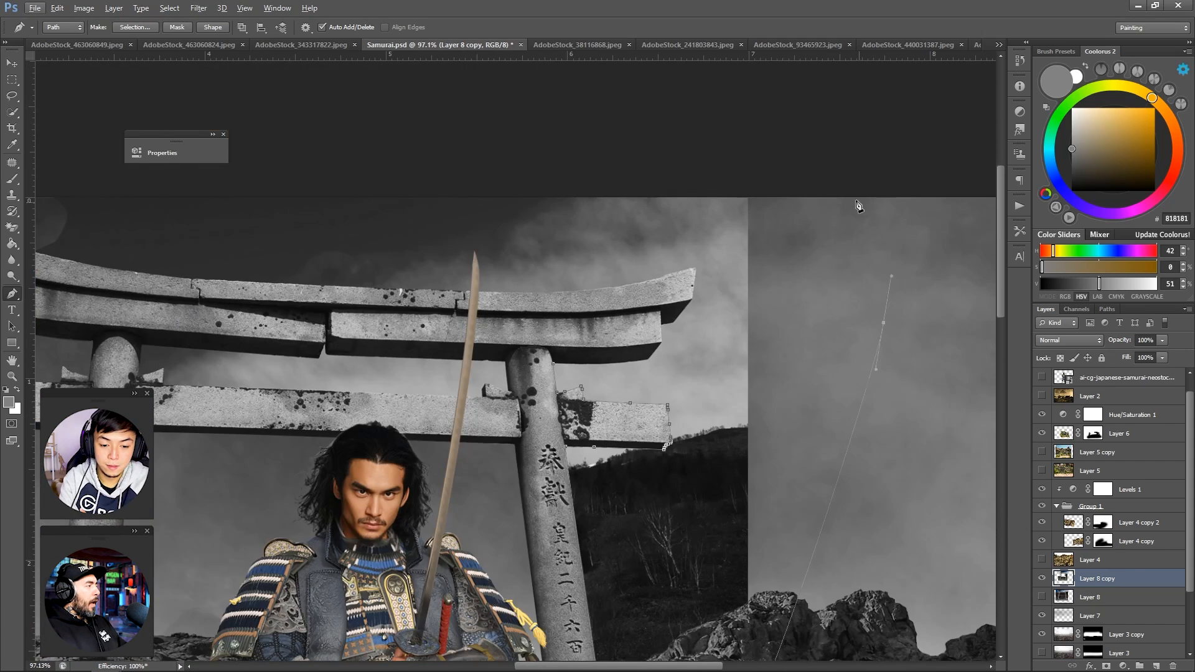
drag(634, 166, 448, 165)
drag(361, 174, 305, 176)
click(282, 177)
scroll(84, 178, up, 8)
click(179, 243)
drag(162, 279, 159, 282)
drag(148, 344, 148, 351)
scroll(166, 356, up, 7)
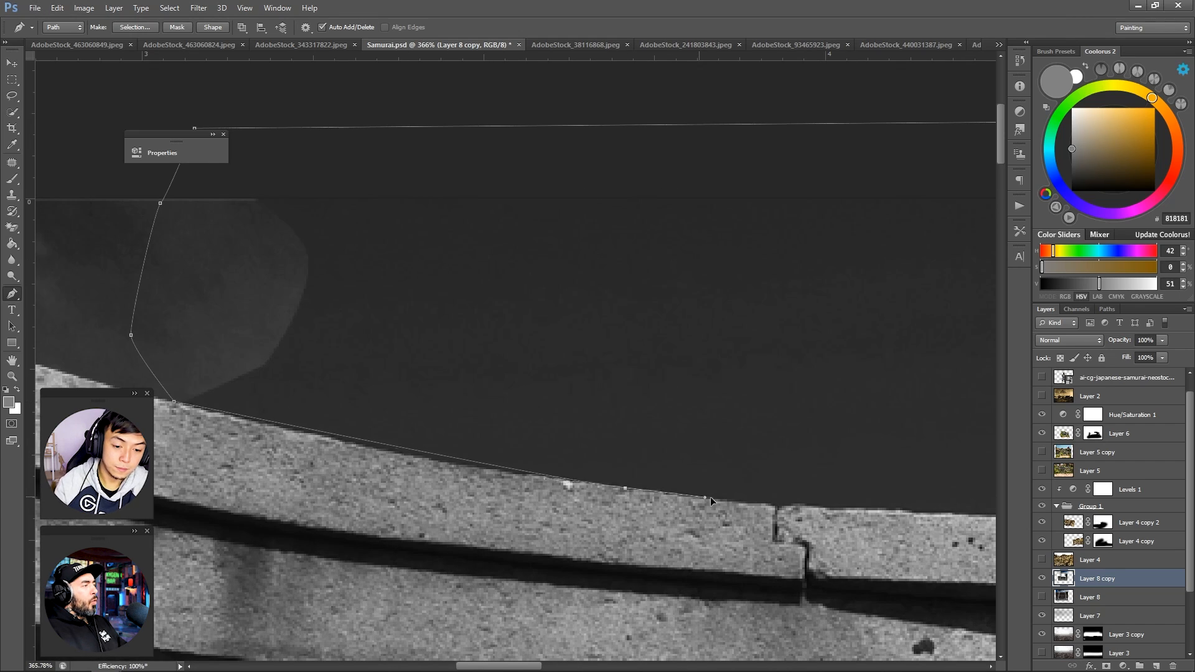
Step: Follow the top beam's upper edge with the Pen path all the way to its right tip
scroll(821, 509, right, 4)
drag(887, 515, 417, 509)
click(779, 531)
drag(720, 493, 682, 492)
scroll(681, 493, right, 5)
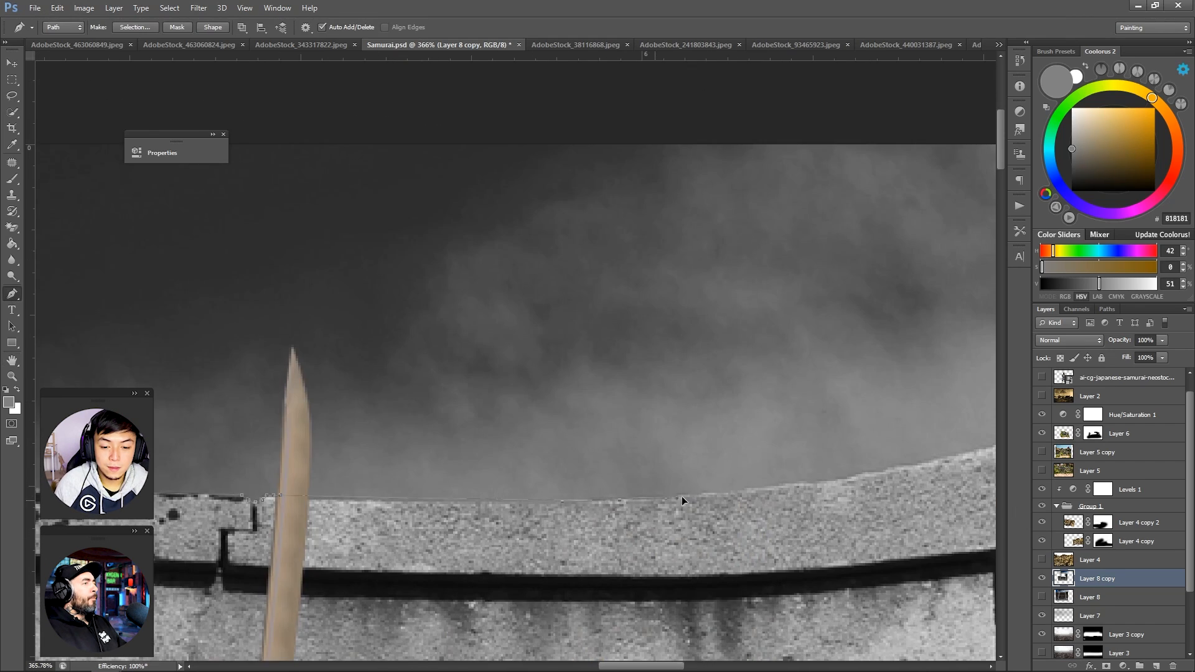
scroll(893, 474, right, 4)
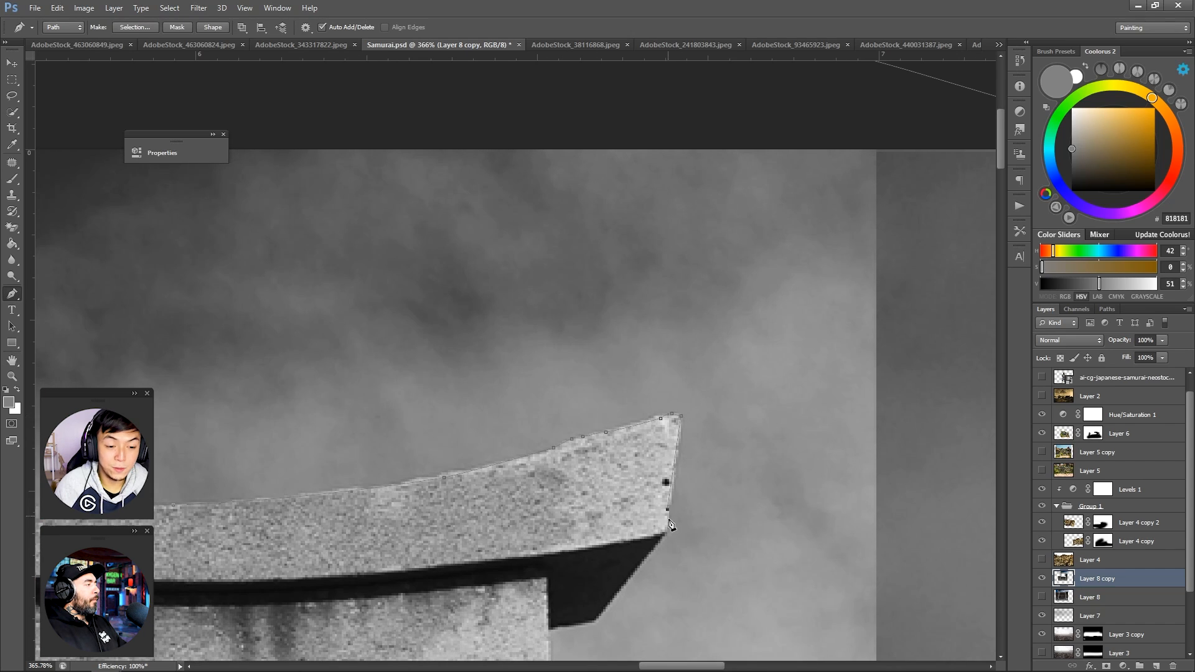
Step: Trace the right ends of the two upper beams back to the pillar and delete the background outside the gate
scroll(597, 580, down, 2)
scroll(552, 585, down, 5)
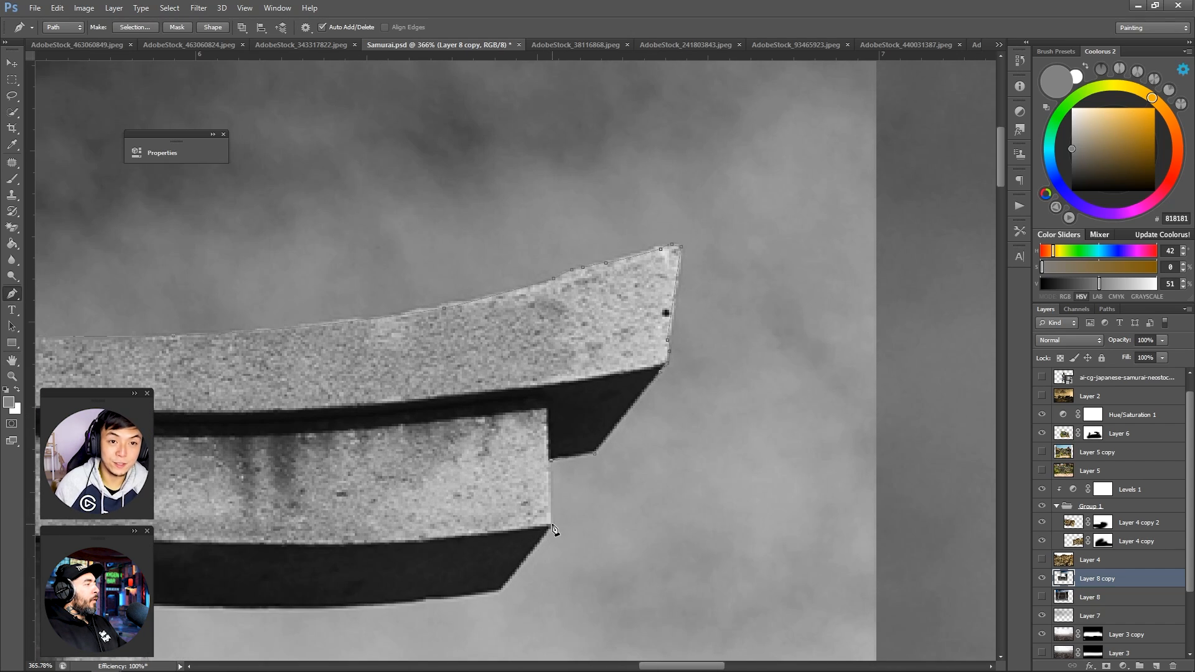
scroll(552, 529, left, 5)
scroll(392, 498, down, 2)
key(ctrl+Return)
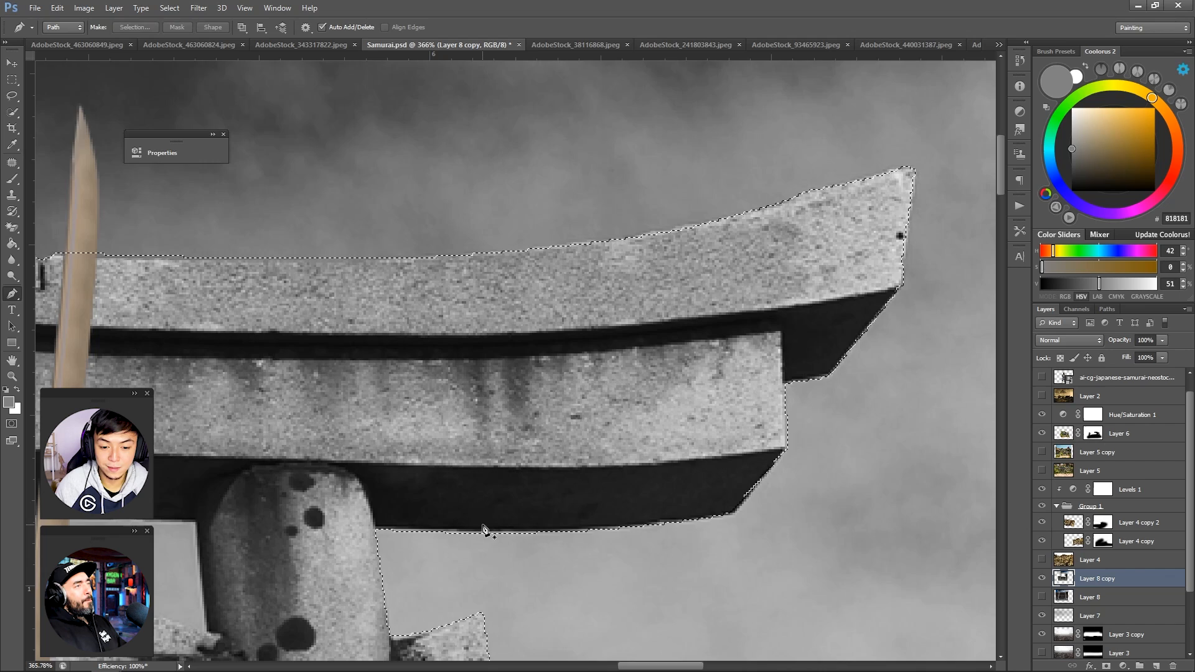
key(Delete)
key(ctrl+d)
Step: Trace the leftover fringe under the upper beam's right end with the Pen tool and delete it
drag(541, 367, 355, 373)
drag(532, 389, 774, 427)
click(798, 408)
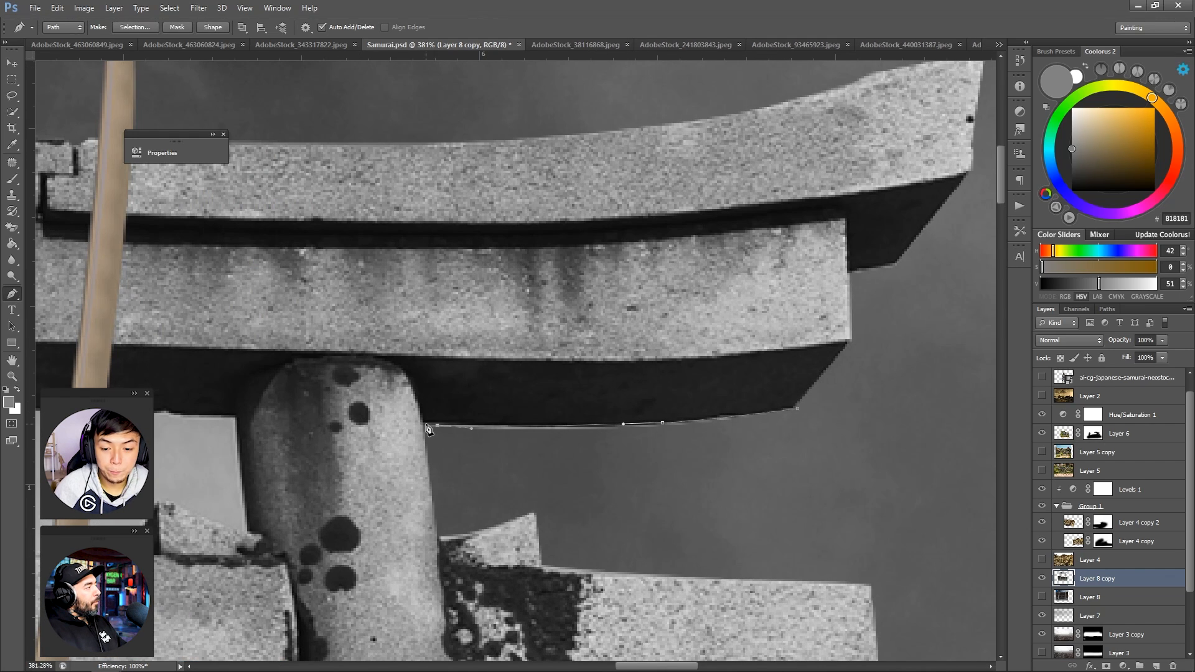
key(Delete)
key(ctrl+d)
Step: Erase part of the background between the gate's upper beam and crossbeam
mouse_move(590, 416)
mouse_down()
mouse_move(398, 420)
mouse_move(771, 460)
mouse_up()
key(e)
click(462, 464)
drag(489, 474, 386, 483)
Step: Trace the gap between the upper beam and crossbeam with the Pen tool and delete the remaining background inside it
key(p)
drag(302, 479, 667, 455)
click(658, 453)
drag(641, 440, 625, 434)
drag(611, 433, 592, 435)
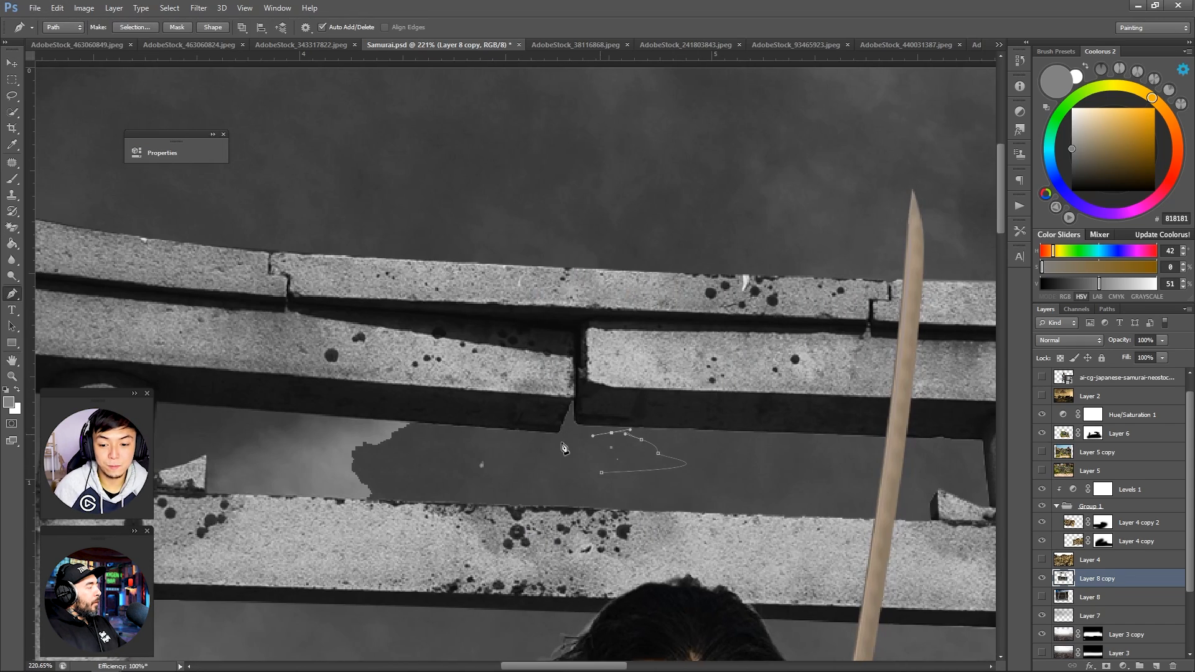
click(153, 462)
drag(153, 461, 165, 466)
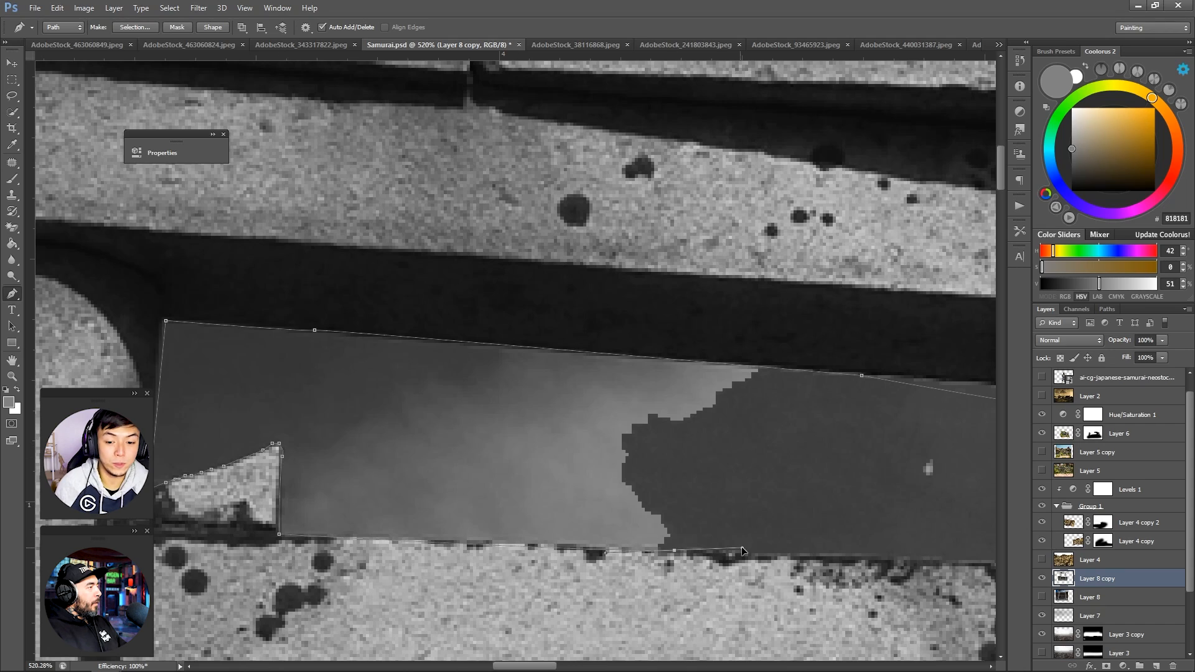
drag(742, 549, 852, 544)
drag(955, 534, 809, 534)
drag(983, 554, 414, 560)
key(ctrl+Return)
key(Delete)
key(ctrl+d)
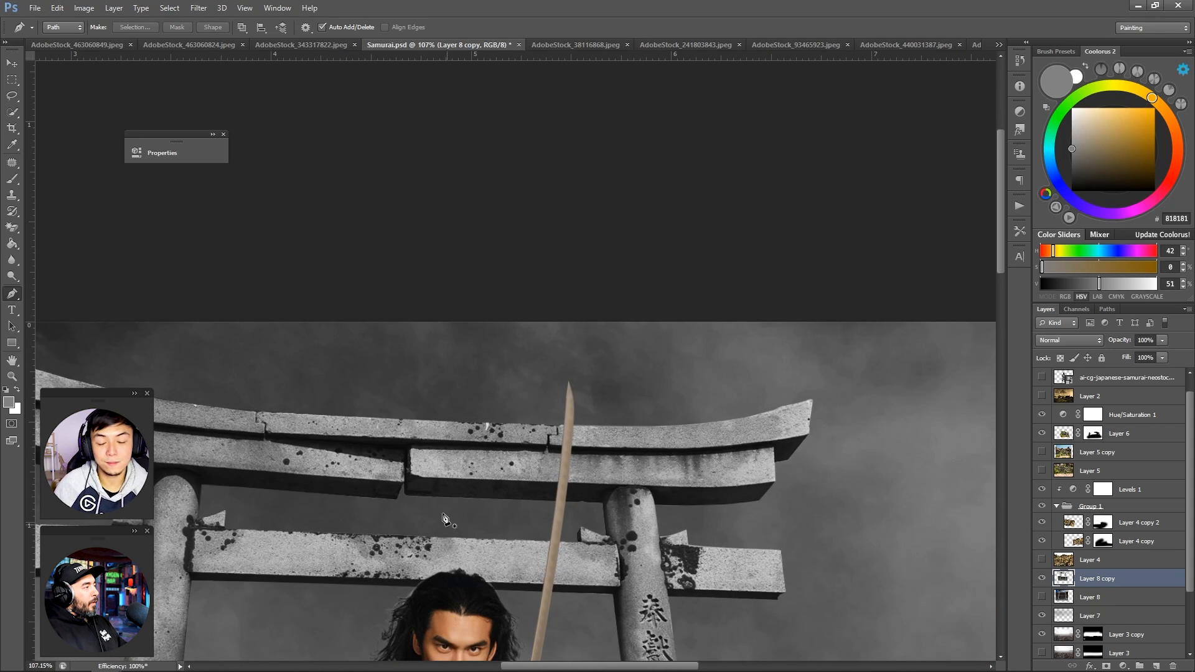
Step: Add a mask to the gate layer and paint black over the leftover ground below the pillars to hide it
key(z)
drag(445, 517, 311, 518)
click(1042, 579)
click(1042, 578)
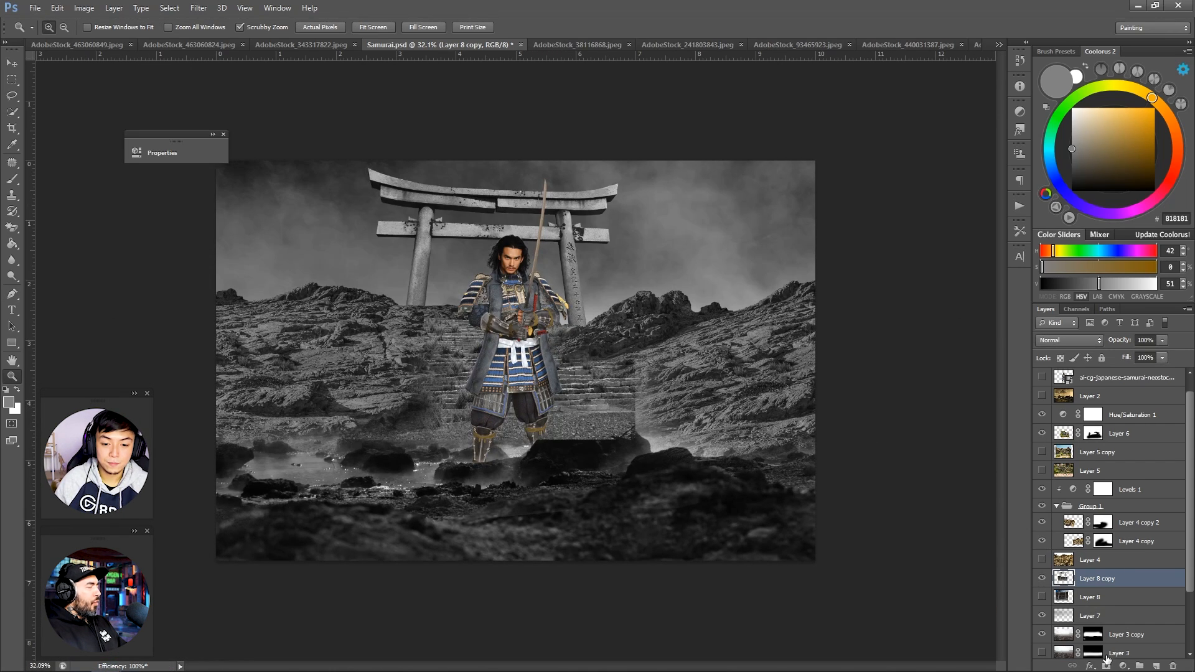
click(1107, 665)
key(b)
key(x)
key(bracketleft)
key(bracketleft)
key(bracketleft)
key(bracketleft)
key(bracketleft)
key(bracketleft)
drag(654, 403, 305, 494)
Step: Paint white on the staircase layer's mask with a 200 px brush to reveal more of the lower steps beside the samurai
click(1094, 433)
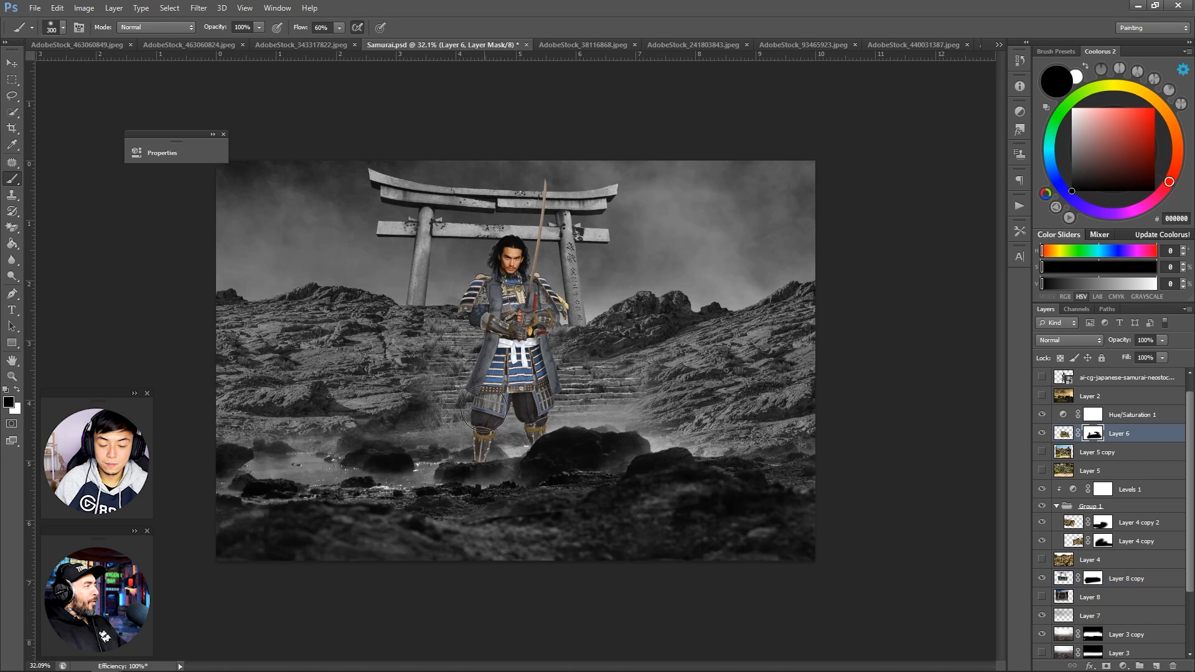
key(x)
key(bracketleft)
key(bracketleft)
mouse_move(667, 391)
mouse_down()
mouse_move(579, 383)
mouse_move(567, 405)
mouse_up()
key(x)
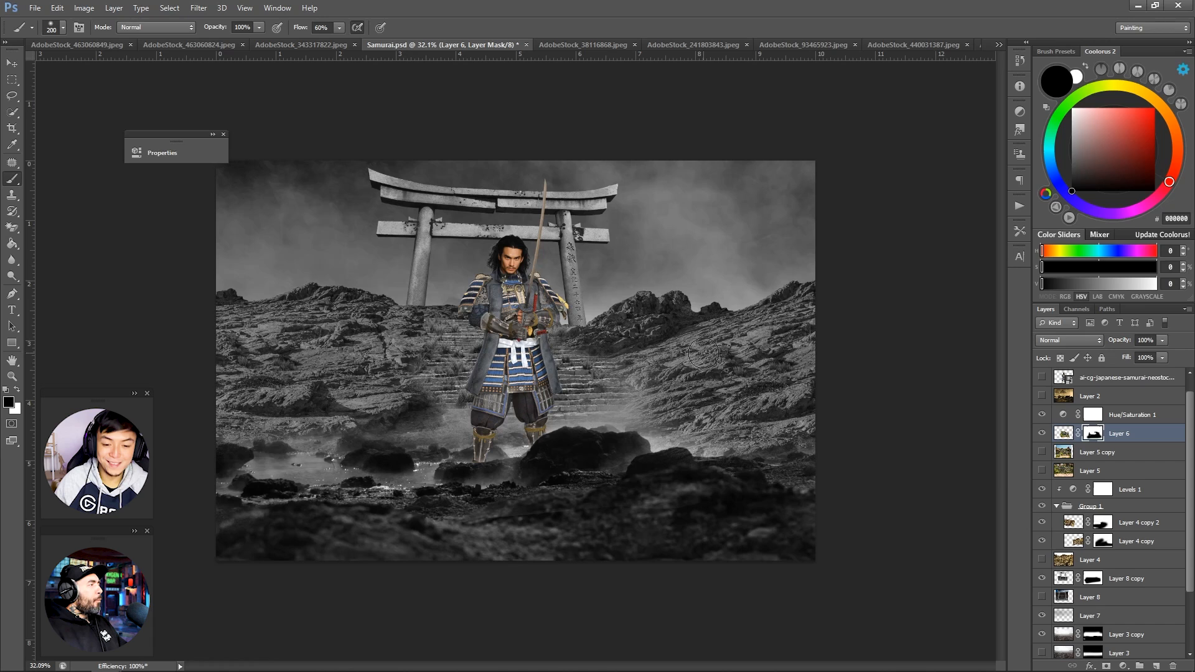
click(1039, 416)
key(z)
alt+click(504, 245)
alt+click(504, 246)
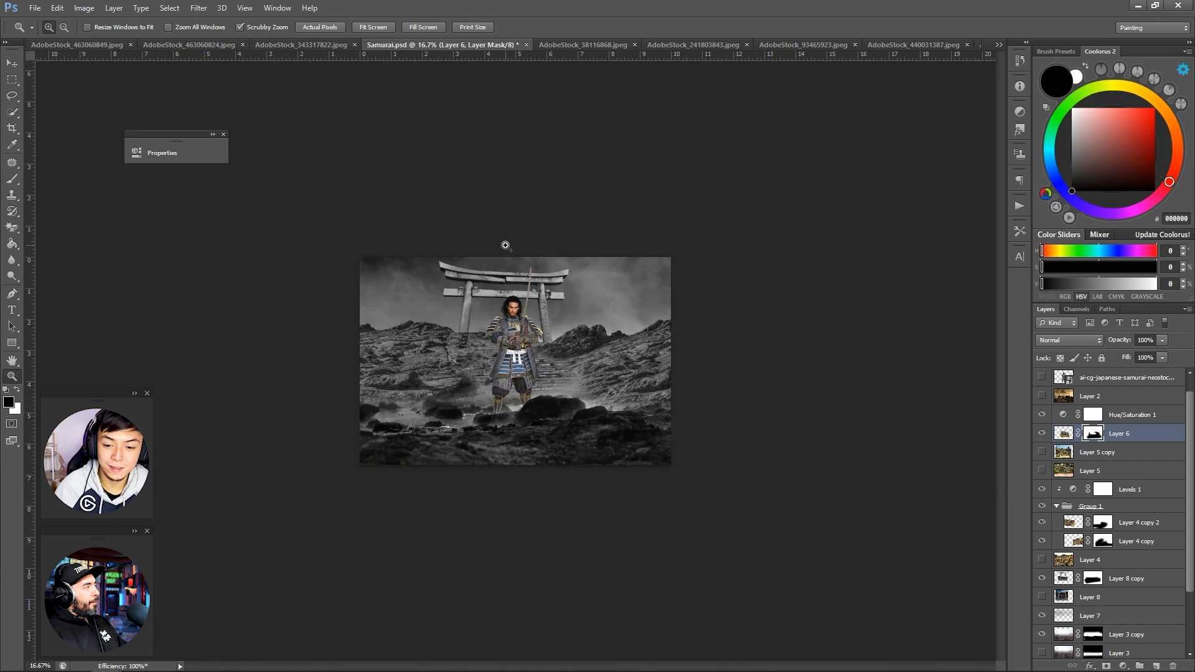
Step: Save the document and darken the torii gate with a Levels adjustment clipped to the gate layer, lowering the output whites
click(504, 245)
click(504, 245)
key(ctrl+s)
click(1134, 580)
click(1123, 666)
click(1114, 459)
right_click(1134, 583)
click(1108, 257)
drag(346, 310, 263, 311)
drag(291, 310, 290, 313)
click(340, 144)
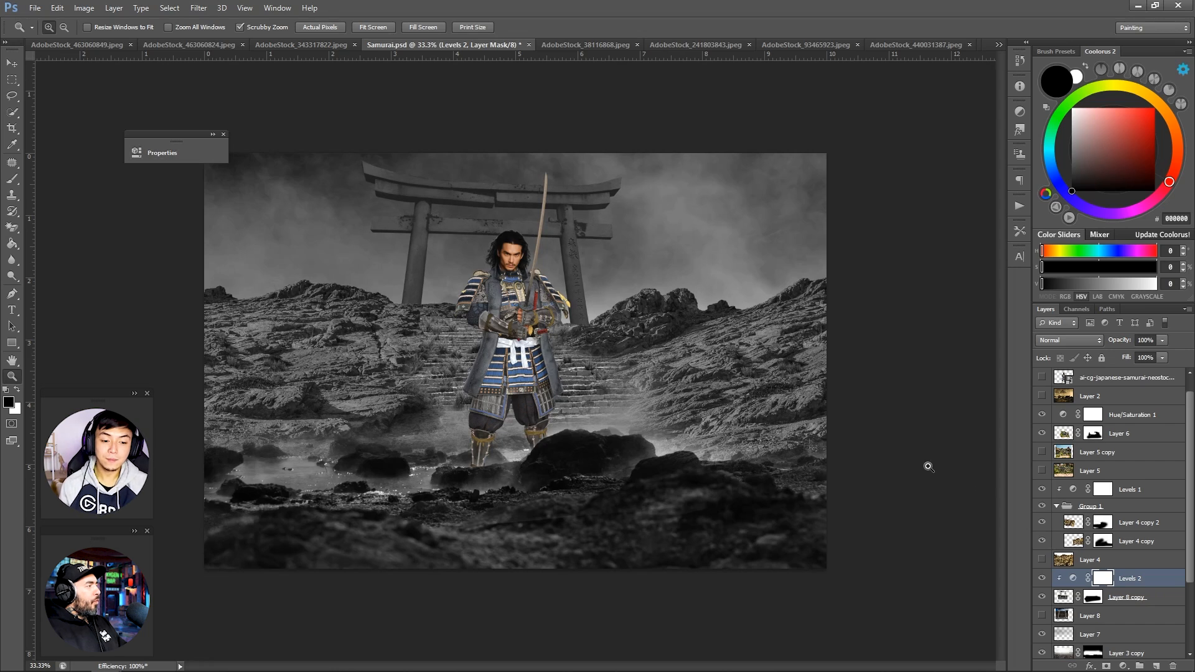
Step: Paint black on the hillside Levels mask with a 400 px brush on both sides of the stairs to lift the darkening there
click(1042, 490)
click(1042, 490)
click(1102, 491)
key(b)
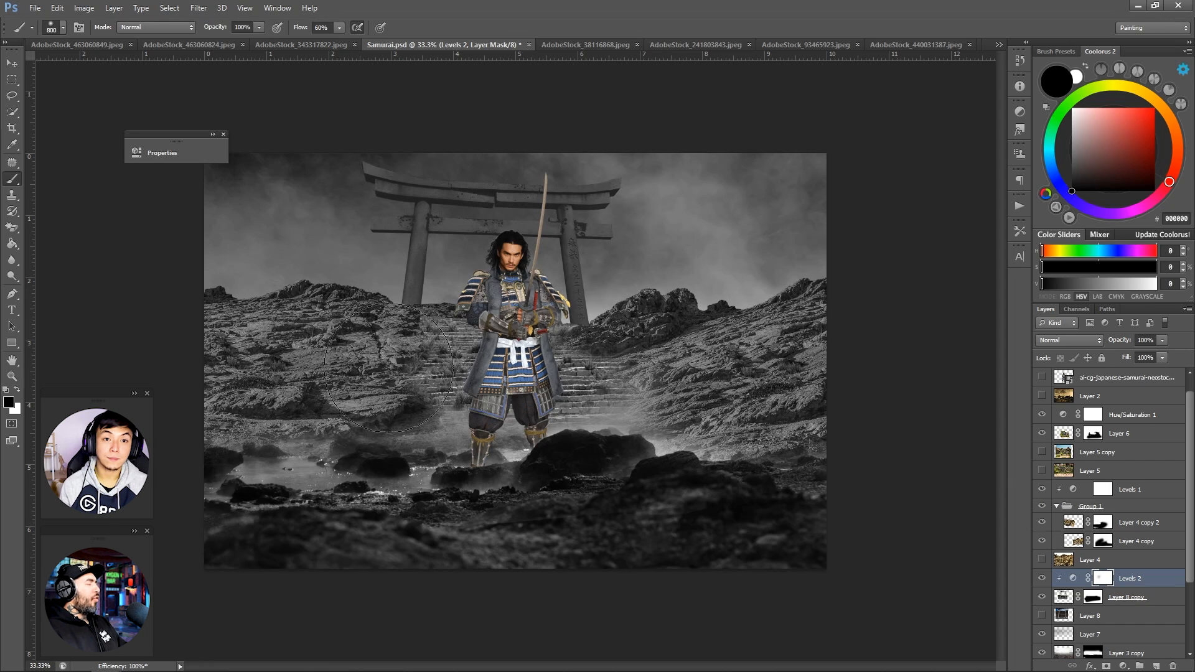
drag(385, 349, 314, 358)
drag(666, 371, 703, 375)
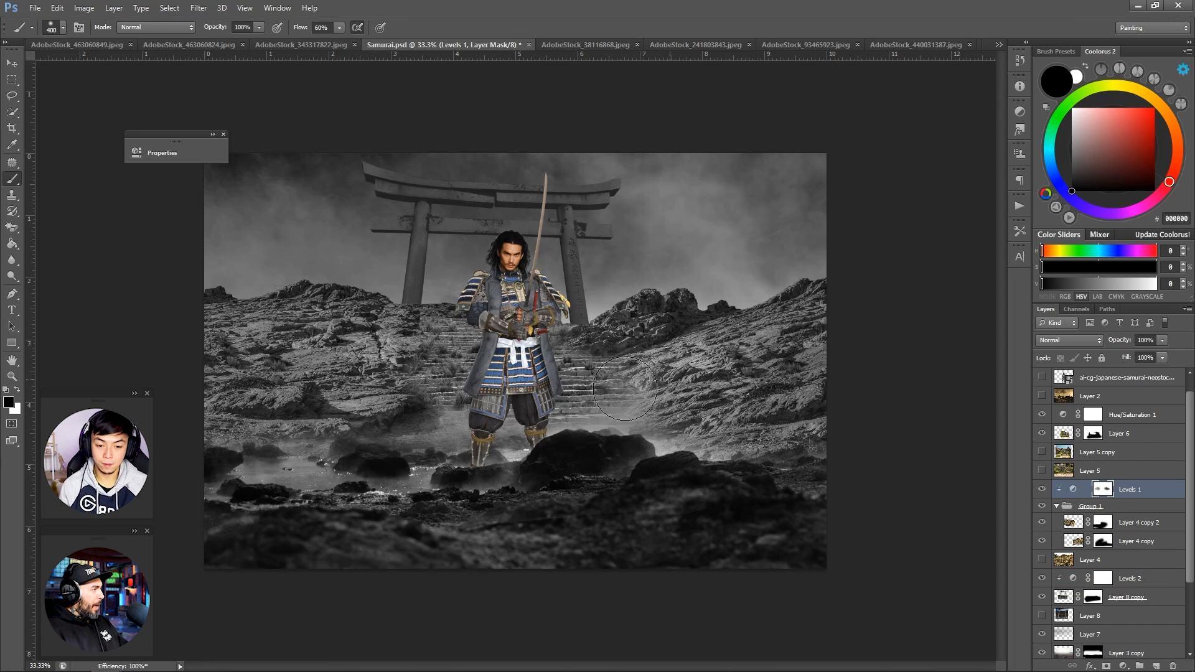
Step: Move the Hue/Saturation adjustment above the samurai and darken the samurai with a clipped Levels adjustment
scroll(1143, 425, up, 1)
drag(1145, 435, 1127, 369)
click(1132, 395)
click(1123, 666)
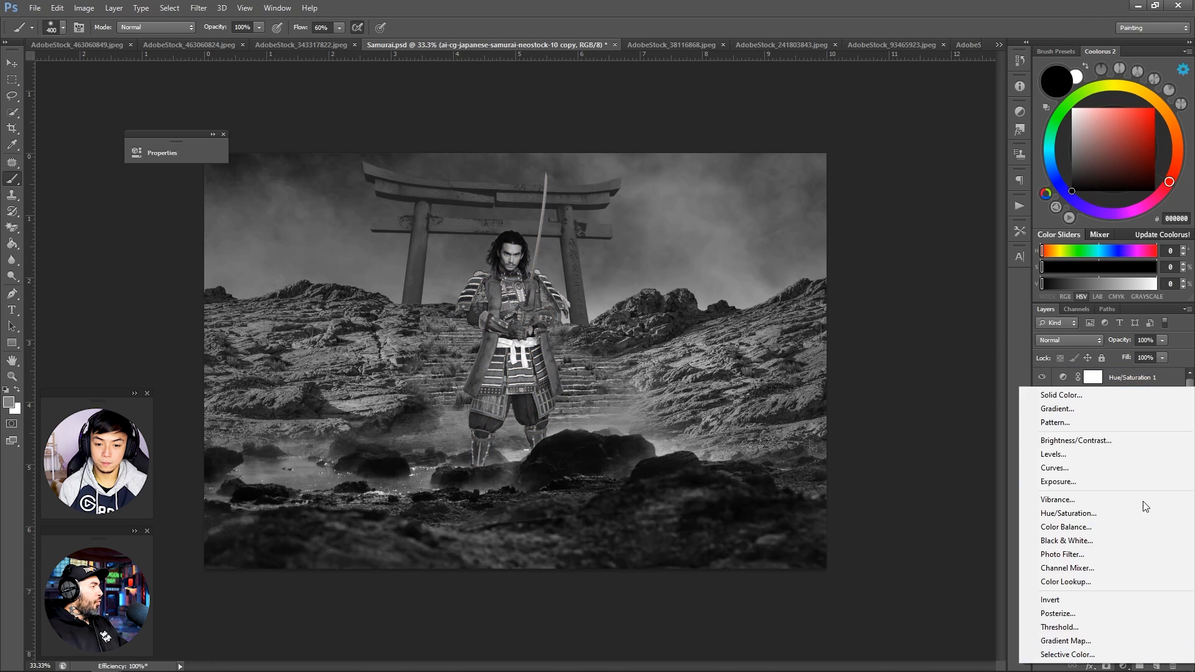
click(1058, 454)
right_click(1158, 396)
click(1035, 350)
drag(347, 309, 309, 309)
drag(299, 272, 329, 274)
drag(289, 273, 296, 276)
click(341, 144)
Step: Save the document and hide the Hue/Saturation adjustment to view the composite in color
key(z)
drag(492, 324, 454, 336)
key(ctrl+s)
drag(372, 197, 423, 214)
click(423, 214)
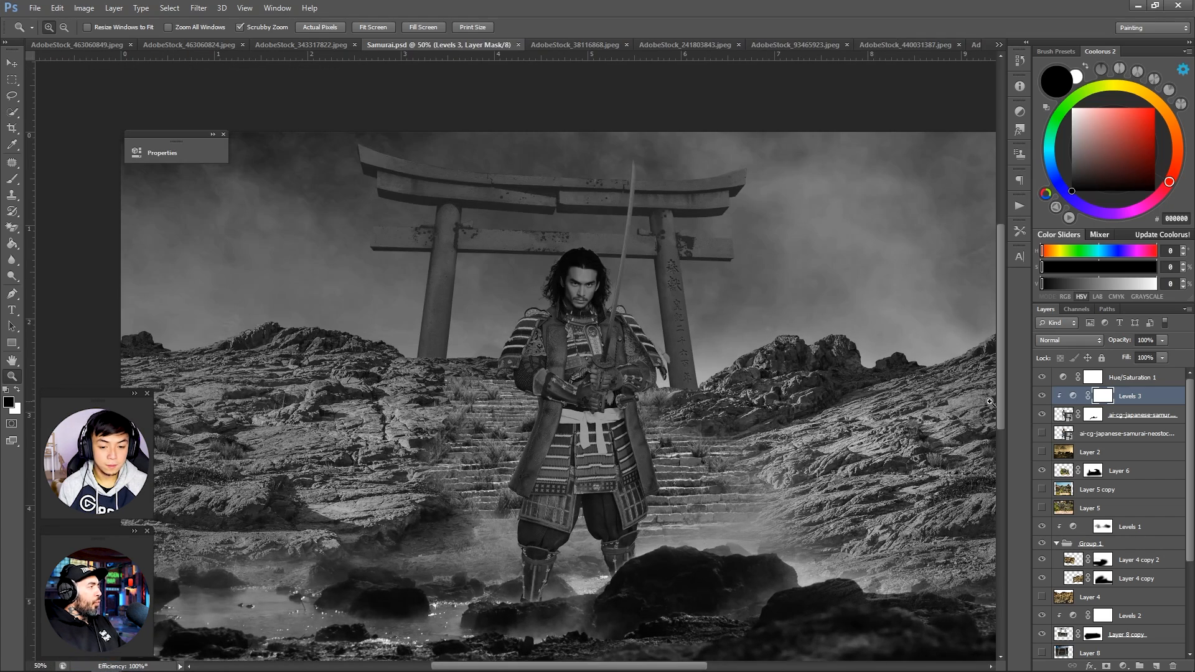
click(1041, 378)
key(ctrl+minus)
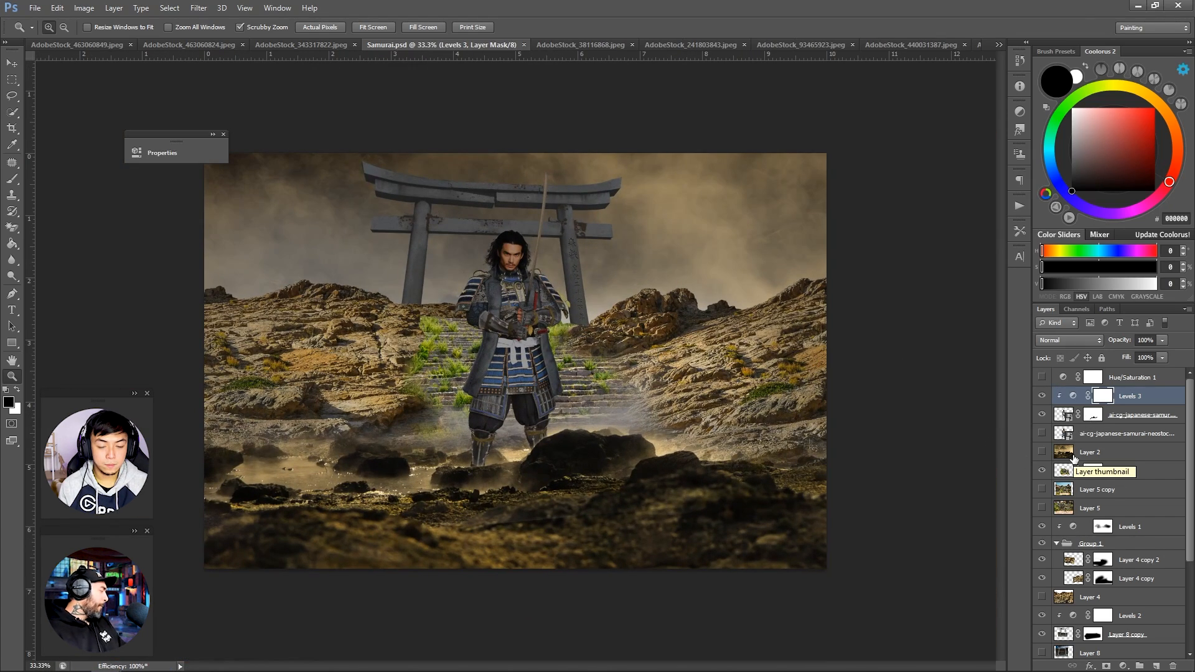
Step: Paint white on the staircase layer's mask with a 100 px brush to reveal more grass along the stairs' lower left edge
click(1093, 471)
key(b)
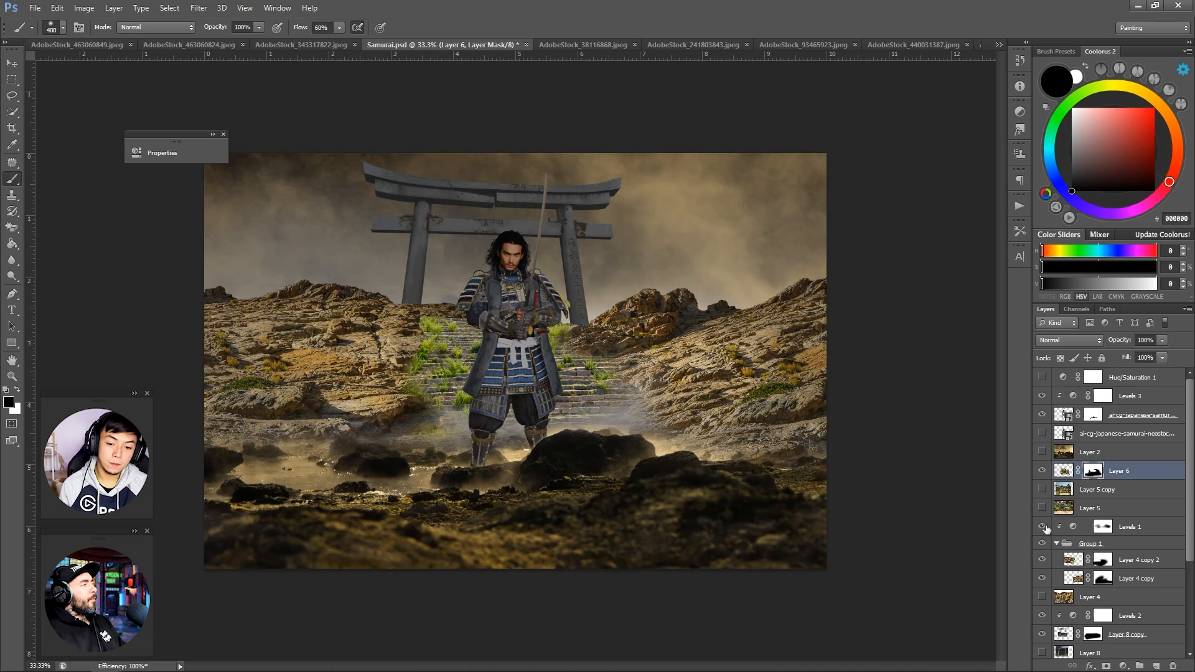
scroll(1067, 503, down, 3)
scroll(1051, 414, up, 3)
click(1042, 471)
click(1042, 471)
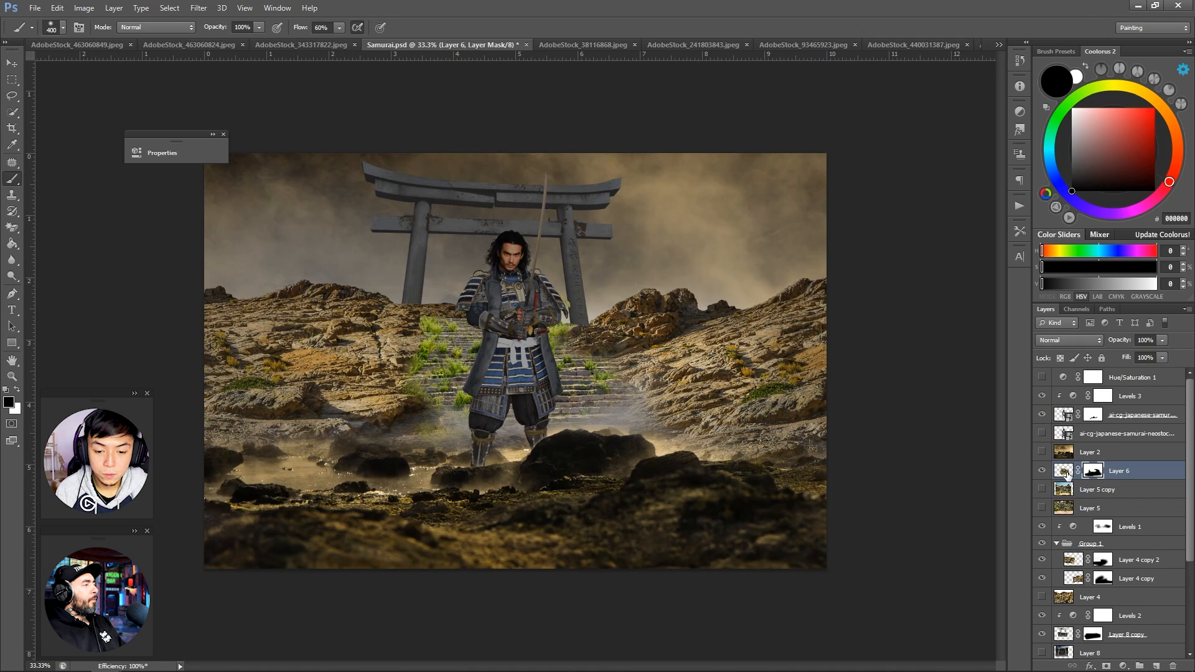
shift+click(1093, 471)
shift+click(1093, 471)
key(bracketleft)
key(bracketleft)
key(bracketleft)
key(bracketleft)
key(bracketleft)
key(bracketleft)
key(bracketleft)
key(x)
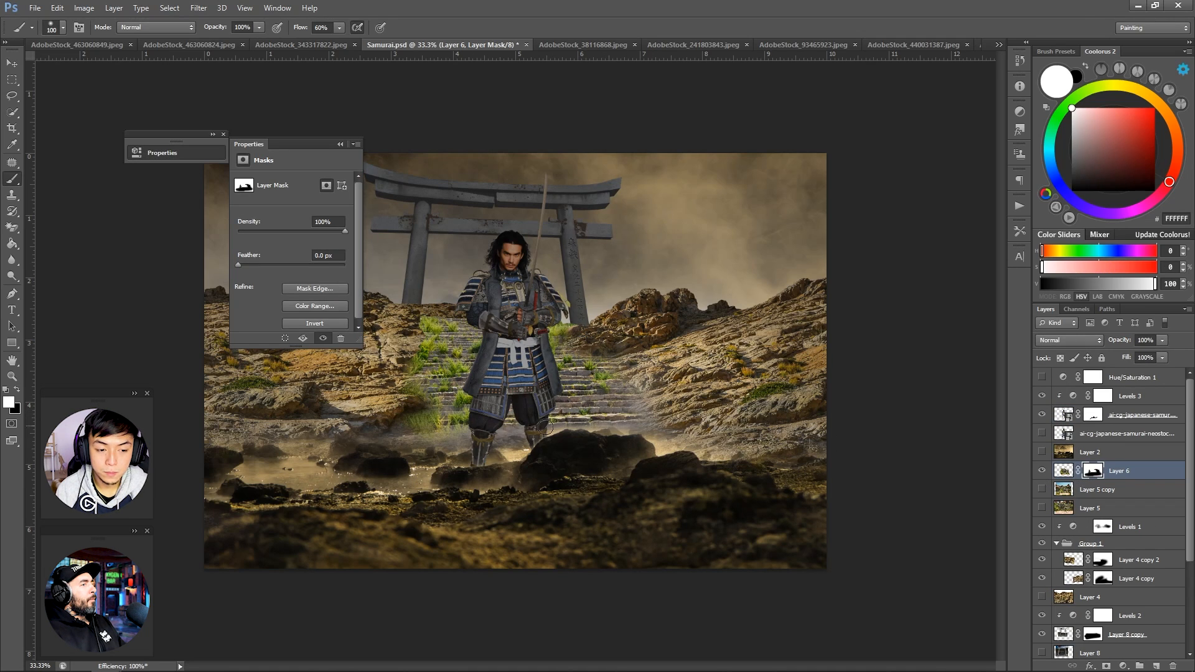
Step: Paint black on the staircase mask with a 90 px brush to soften the lower left edge into the hillside
key(x)
key(bracketleft)
key(bracketleft)
key(bracketleft)
key(bracketleft)
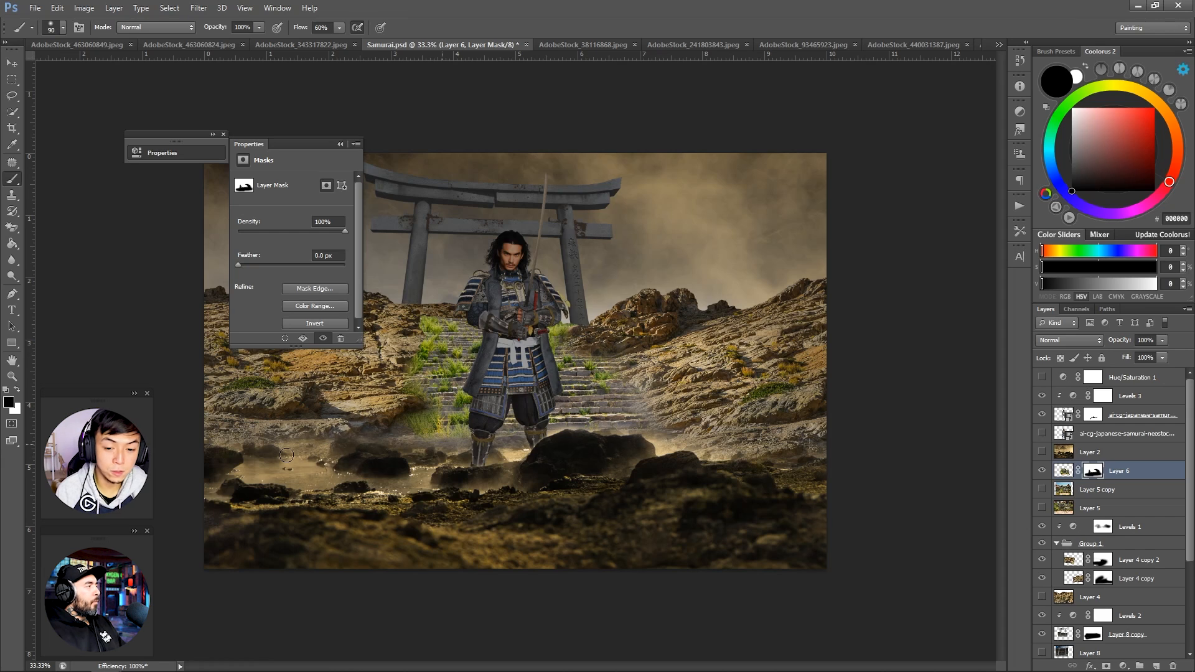
Step: Add Curves and Color Balance adjustments clipped to the staircase layer to match its tone to the surrounding rocks
click(1124, 666)
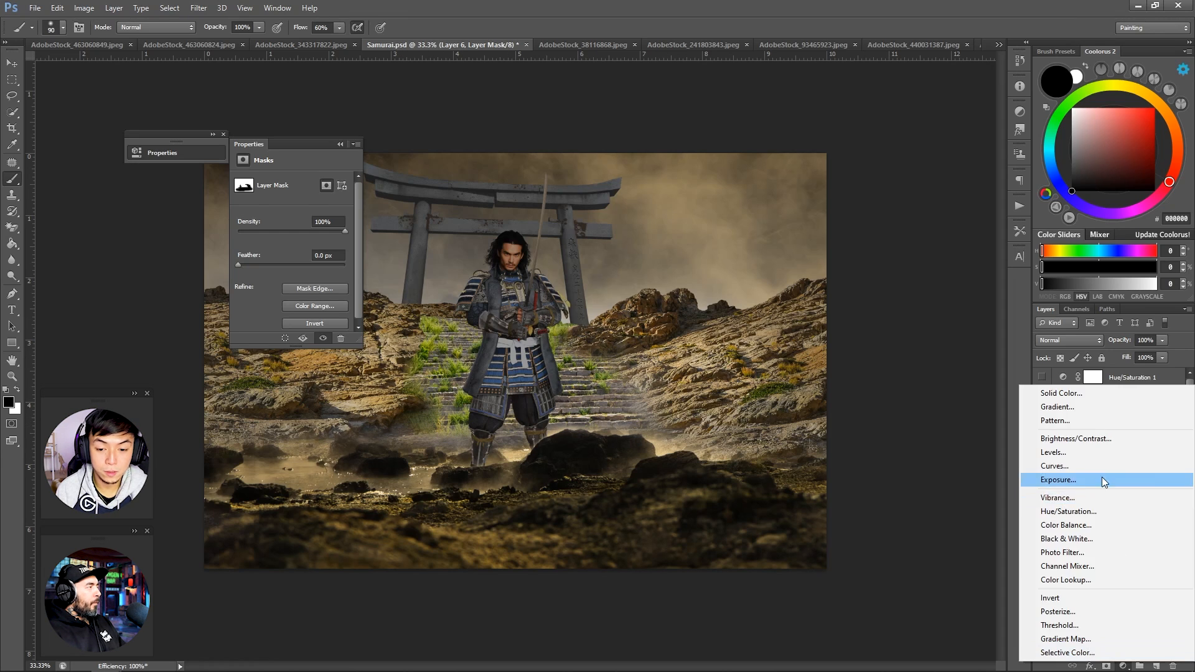
click(1102, 466)
right_click(1130, 474)
click(1098, 151)
drag(322, 232, 323, 238)
click(1124, 666)
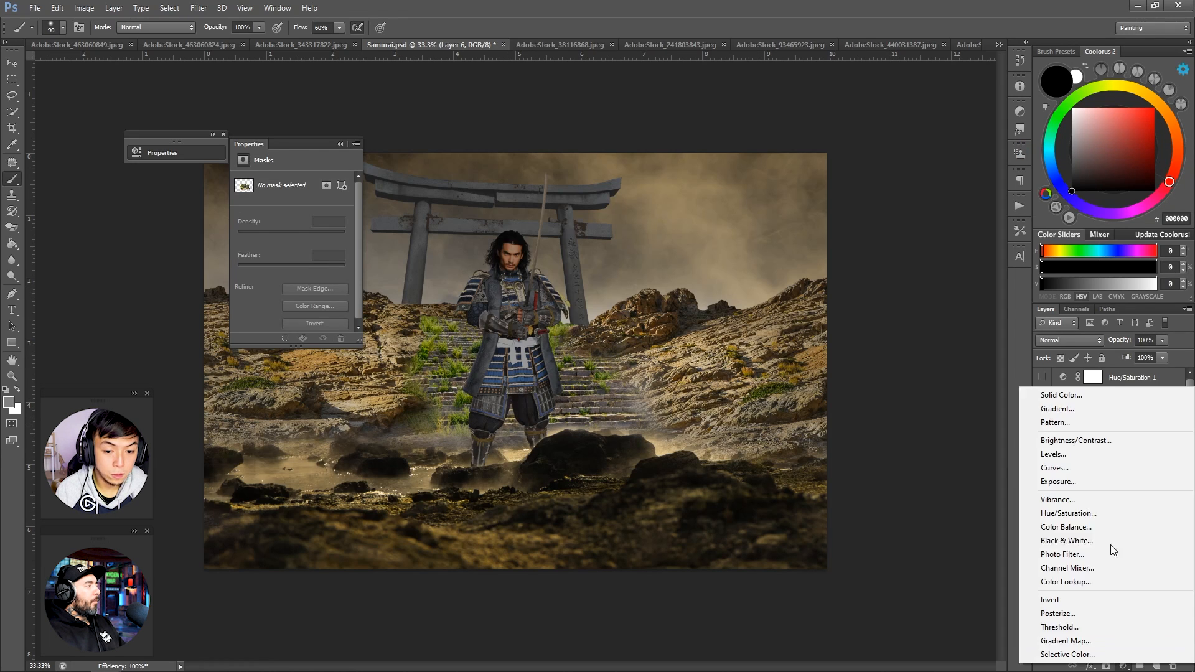
click(1111, 529)
click(340, 143)
Step: Refine the staircase layer's mask along the left edge of the steps with a 125 px brush
ctrl+click(405, 317)
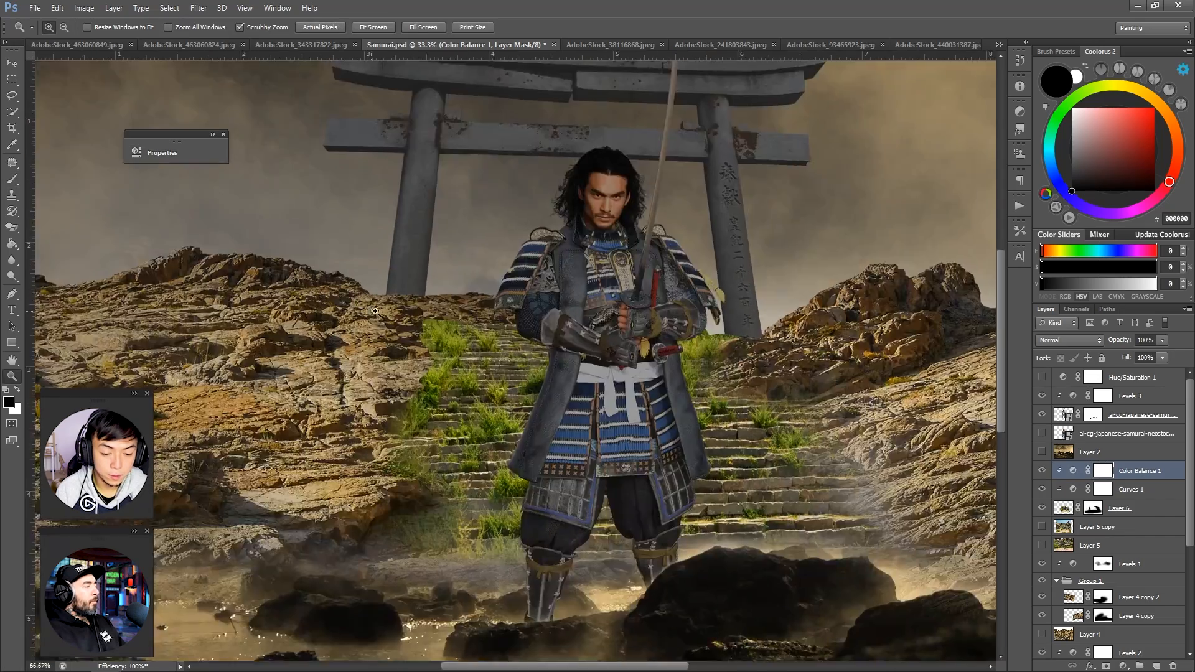
ctrl+click(405, 318)
ctrl+alt+click(411, 293)
click(1092, 508)
key(bracketright)
key(bracketright)
click(436, 355)
key(x)
key(x)
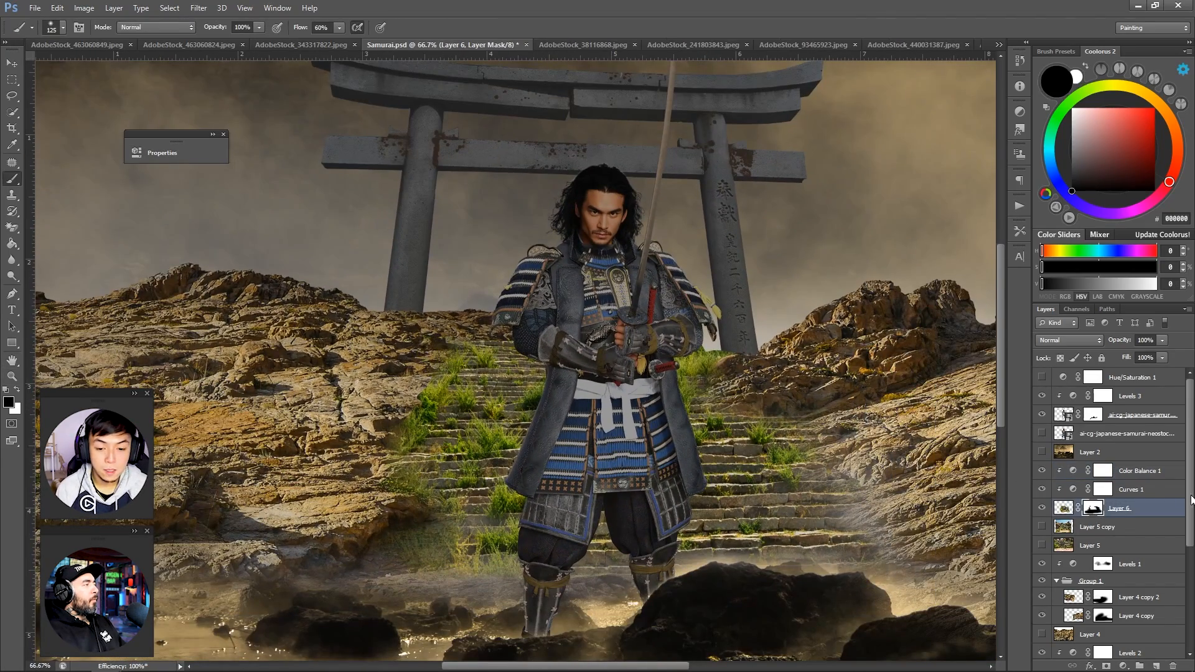
Step: Group the staircase with its Curves and Color Balance adjustments, merge a duplicate of the group and hide the original group
shift+click(1139, 471)
key(ctrl+g)
key(ctrl+j)
right_click(1092, 471)
click(1064, 347)
click(1042, 487)
Step: Duplicate the merged staircase, shift the copy slightly up and left, and hide it with a black layer mask
key(ctrl+j)
key(v)
drag(584, 403, 563, 356)
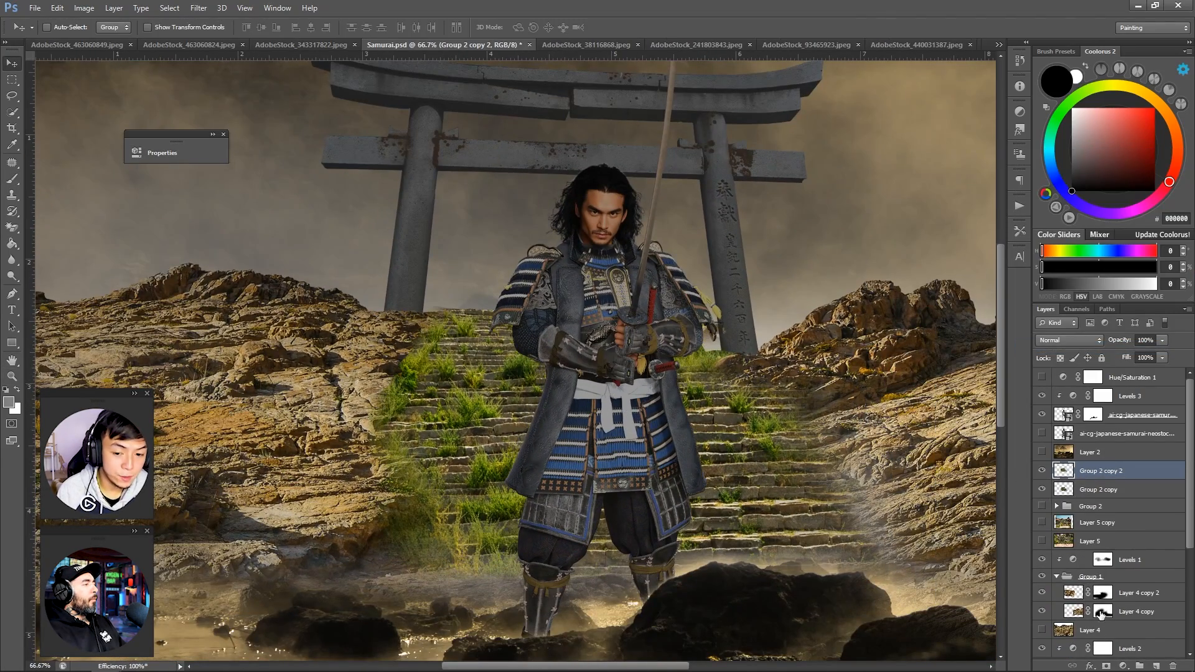
click(1106, 666)
key(b)
key(ctrl+i)
Step: Paint white on the staircase copy's mask with a small brush to bring back bits of steps and grass, then switch to black
key(bracketleft)
key(bracketleft)
key(bracketleft)
key(bracketleft)
key(bracketleft)
key(x)
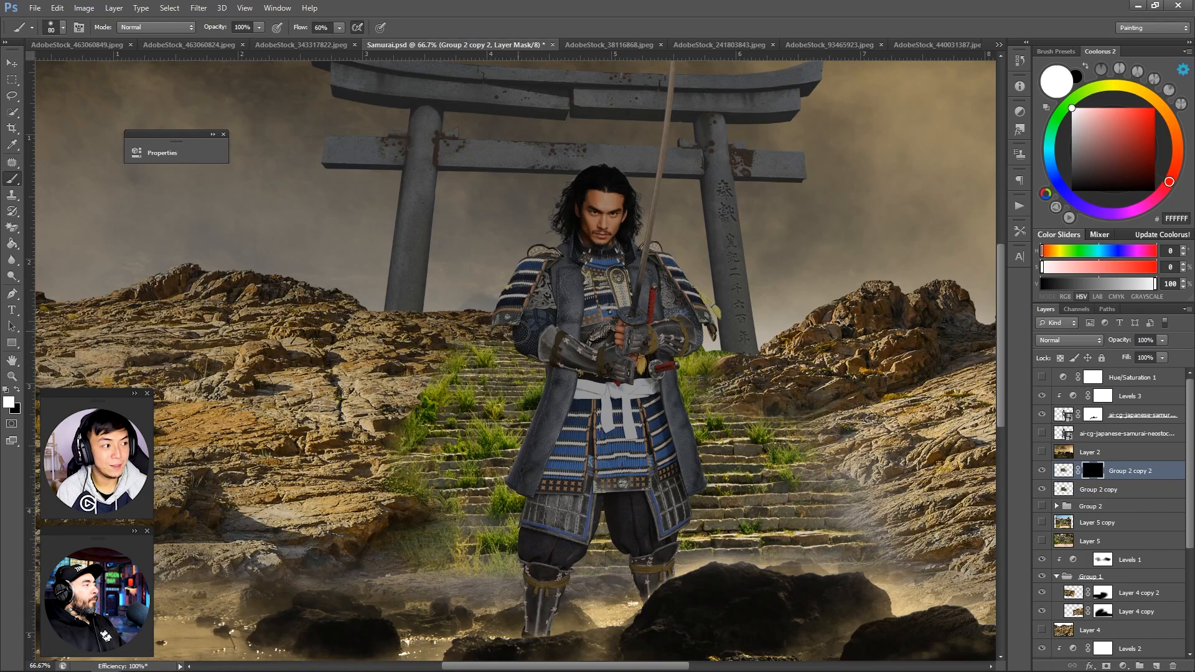
key(bracketleft)
key(bracketleft)
key(x)
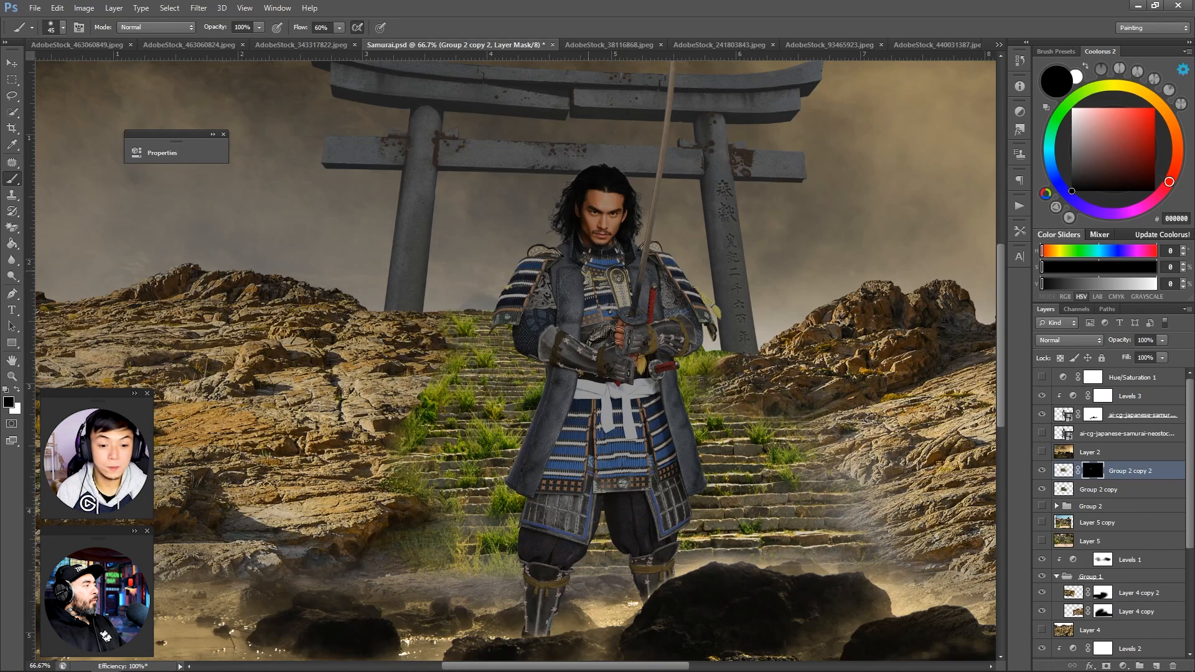
Step: Paint white on the left hillside layer's mask with a 150 px brush to reveal more rock along its base
key(z)
alt+click(622, 281)
click(411, 514)
click(1042, 490)
click(1042, 490)
scroll(1051, 576, down, 1)
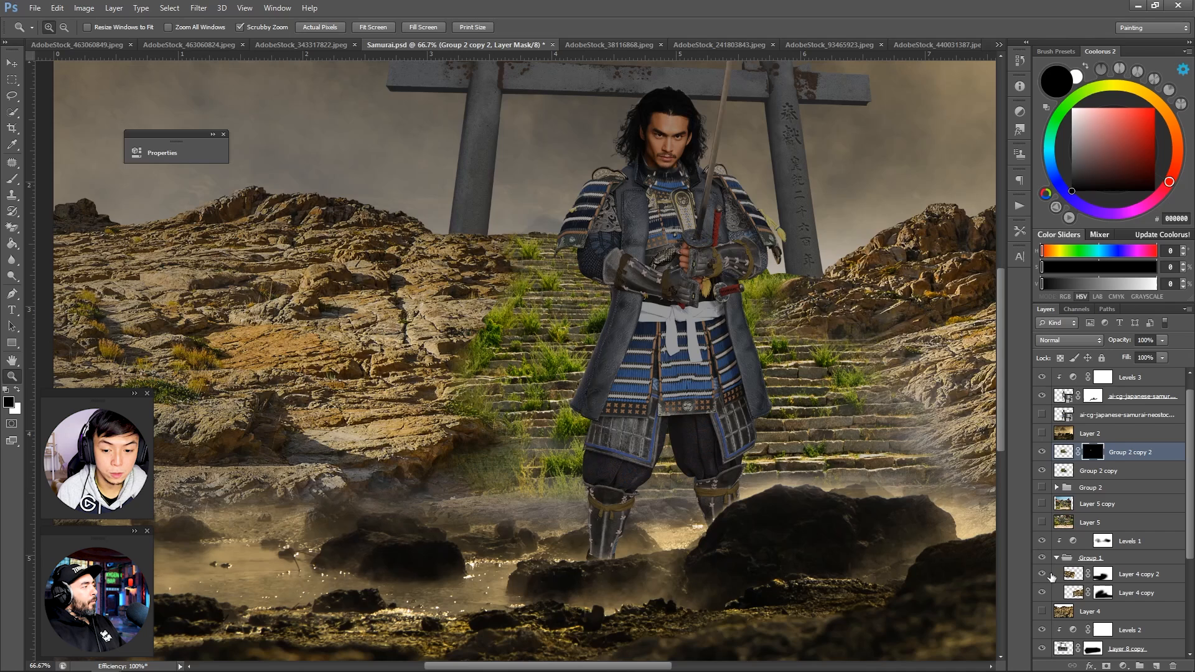
click(1042, 574)
click(1042, 574)
click(1103, 573)
key(b)
key(x)
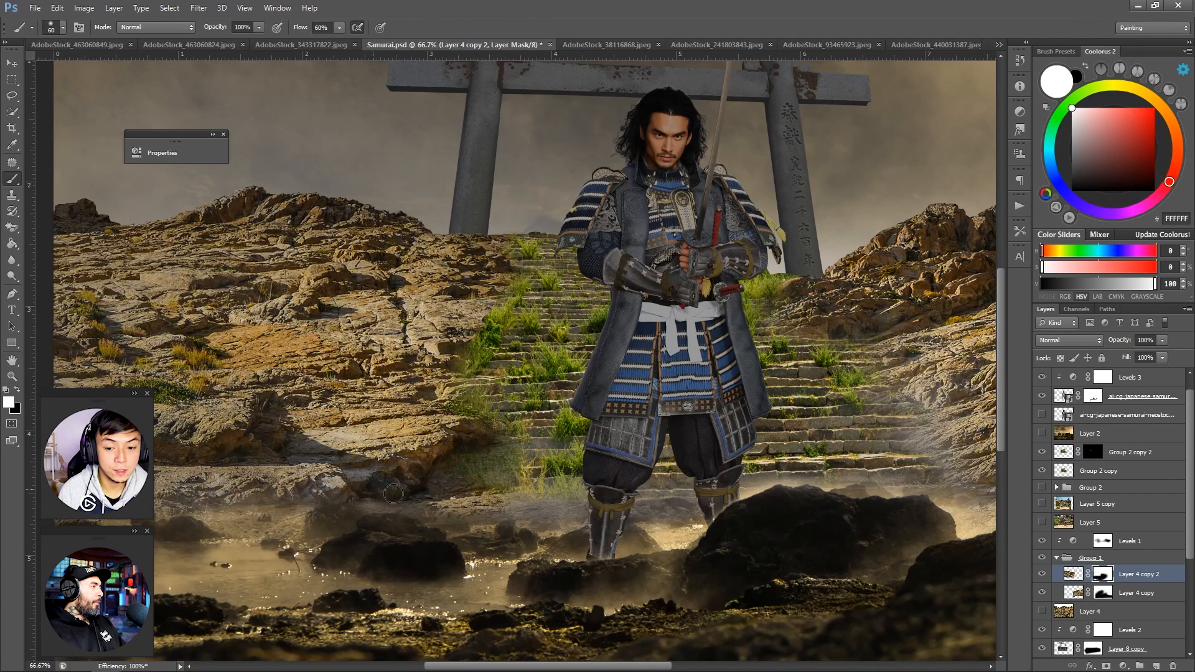
key(bracketright)
key(bracketright)
key(bracketright)
key(bracketright)
key(bracketright)
key(bracketright)
mouse_move(392, 507)
mouse_down()
mouse_move(262, 517)
mouse_move(345, 505)
mouse_up()
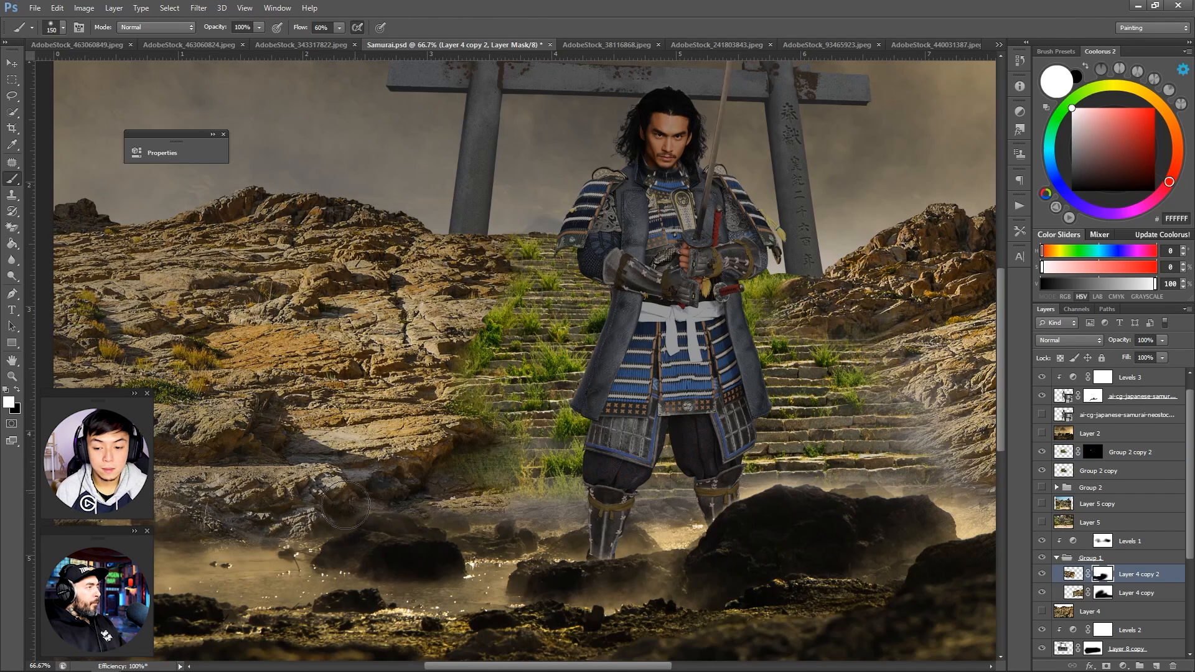
Step: Refine the left hillside's base edge on its mask, alternating black and white with a 35 to 45 px brush
key(bracketleft)
key(bracketleft)
key(bracketleft)
key(x)
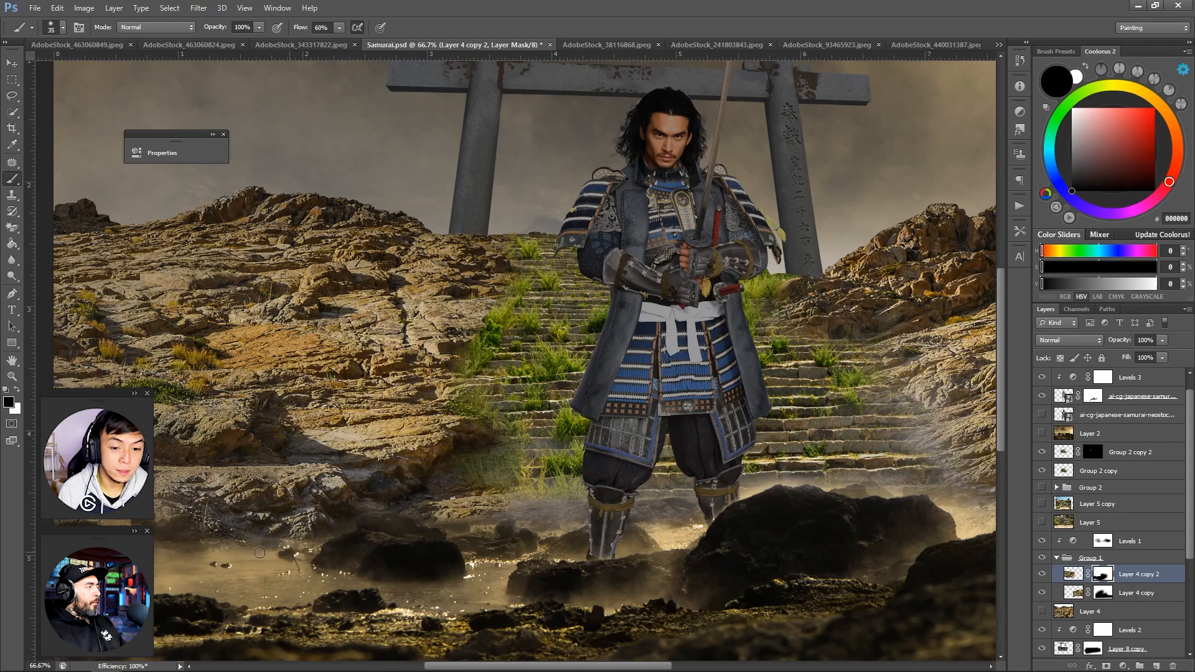
key(x)
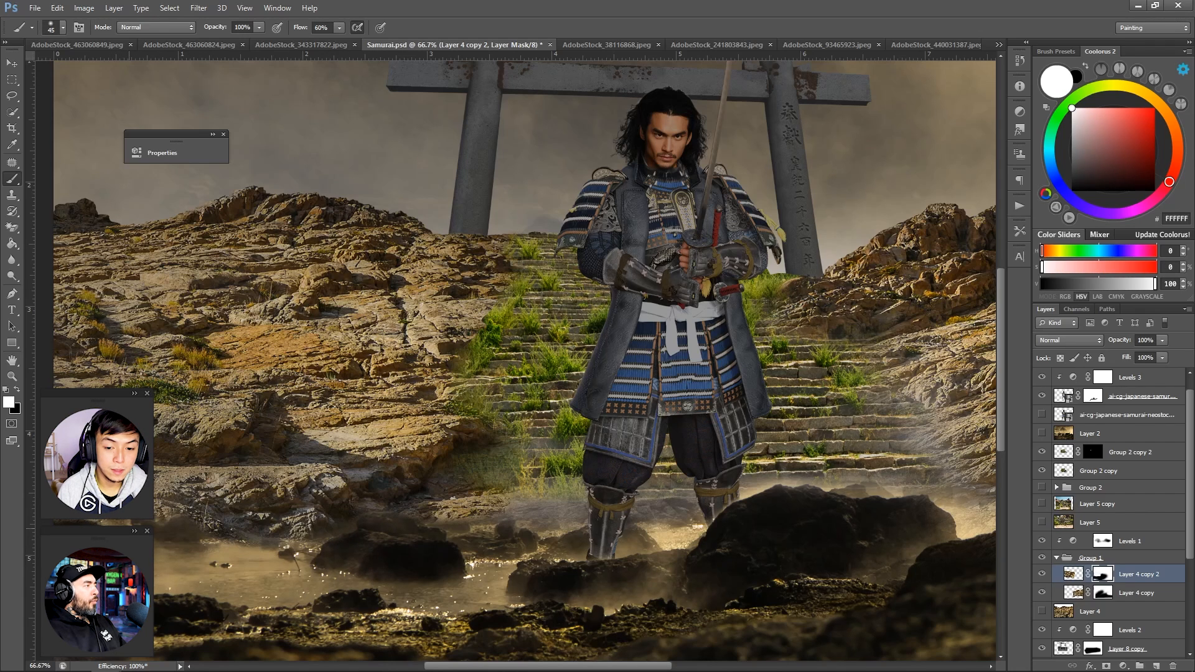
key(x)
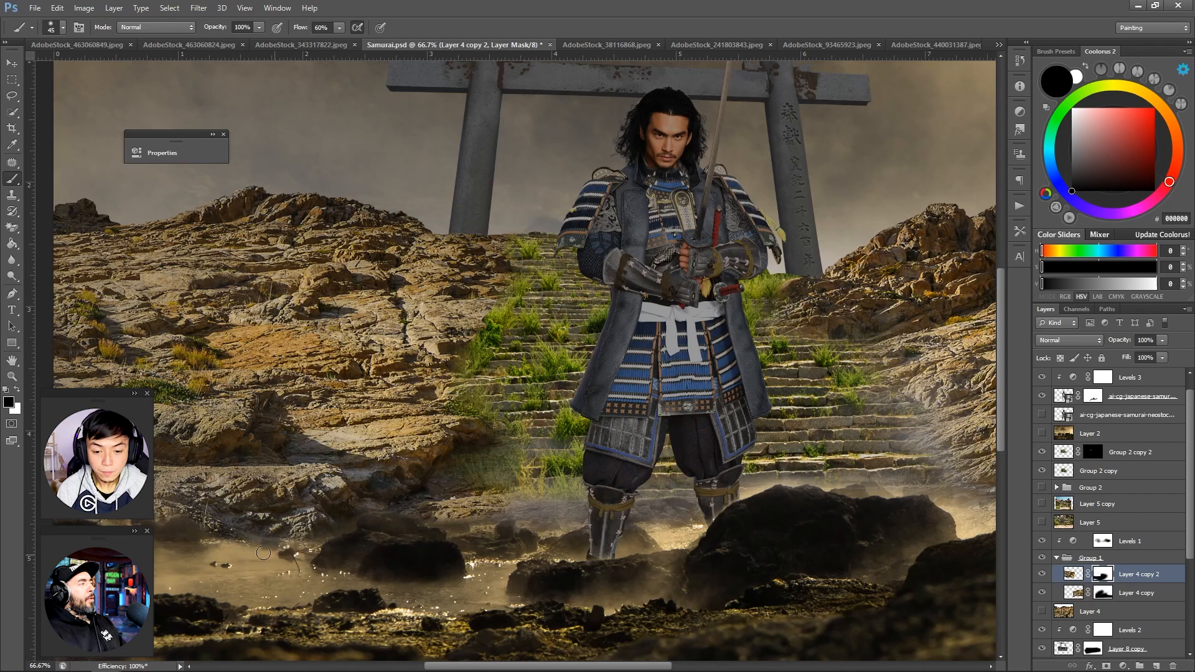
Step: Examine the right hillside and its layer mask coverage using the mask overlay
alt+click(651, 417)
alt+click(651, 417)
alt+click(651, 417)
alt+click(650, 417)
ctrl+click(622, 401)
ctrl+click(623, 401)
ctrl+click(623, 406)
ctrl+click(623, 406)
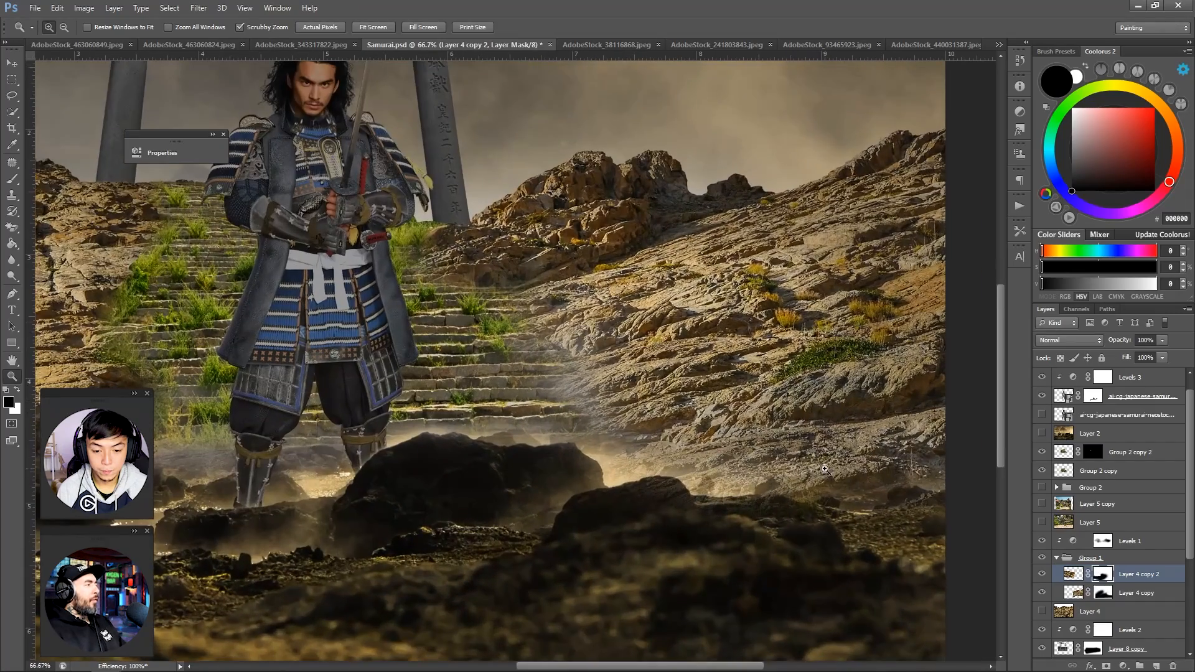
click(1103, 593)
key(bracketright)
key(backslash)
key(backslash)
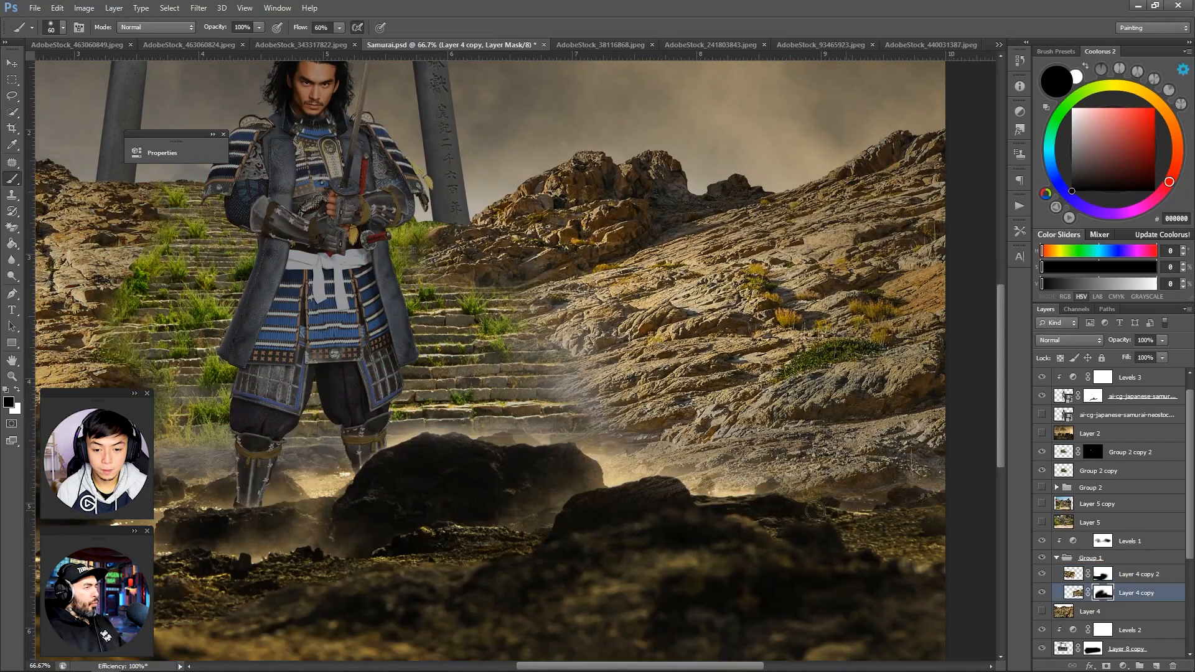
Step: Paint white on the right hillside layer's mask with a larger brush to reveal more rock beside the stairs
shift+click(1103, 592)
key(bracketright)
key(bracketright)
key(bracketright)
key(bracketright)
key(bracketright)
key(x)
mouse_move(534, 321)
mouse_down()
mouse_move(591, 379)
mouse_move(623, 444)
mouse_up()
key(x)
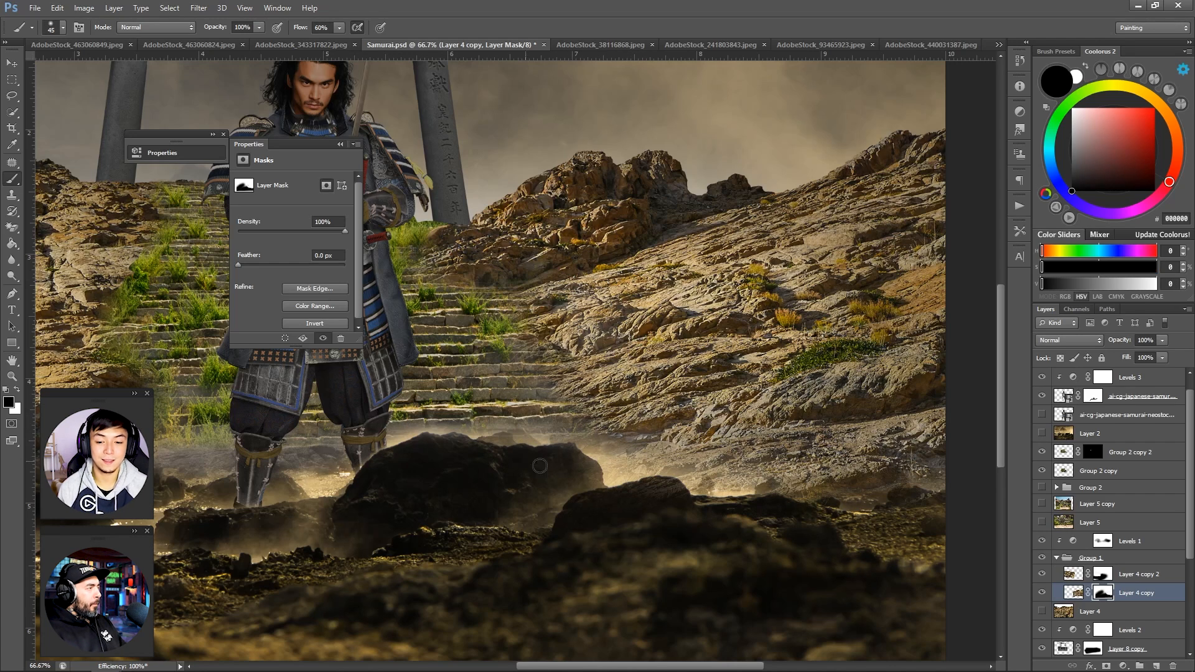
Step: Paint white on the right hillside's mask with a 35 px brush at its foot beside the large dark rock
click(1041, 471)
click(1099, 471)
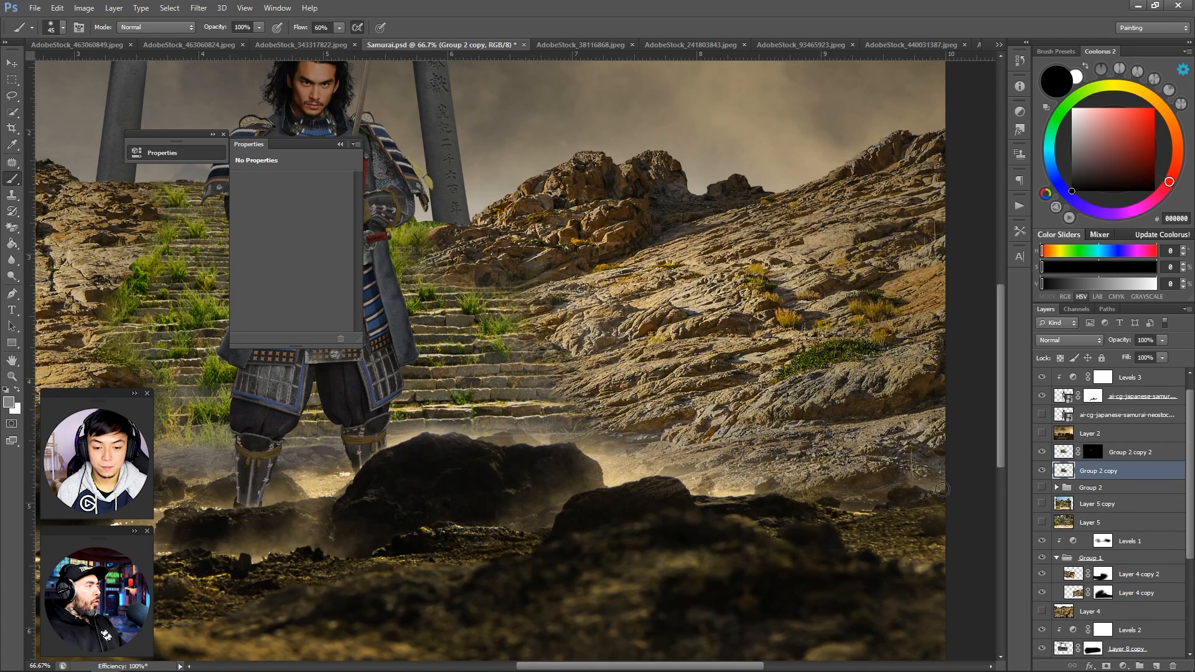
click(1103, 593)
key(x)
key(bracketleft)
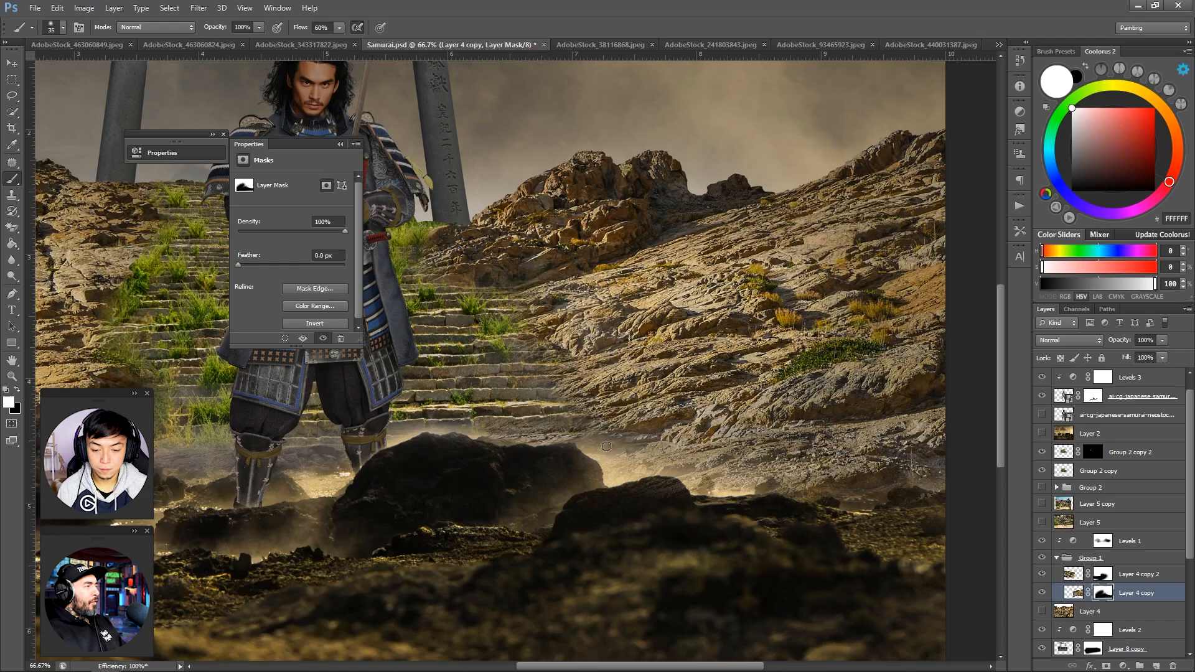
mouse_move(595, 452)
mouse_down()
mouse_move(625, 466)
mouse_move(597, 489)
mouse_up()
key(x)
Step: Paint white on the left hillside layer's mask with a 60 px brush around the ground behind the samurai's legs
key(h)
drag(450, 451, 588, 461)
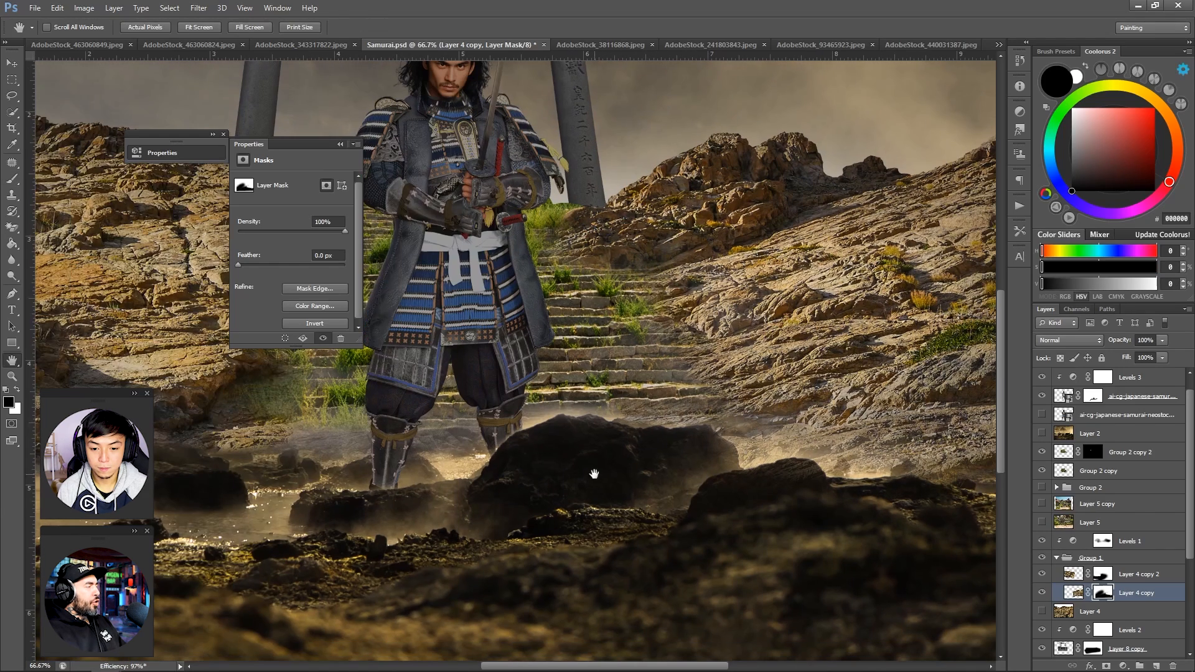
click(1061, 471)
click(1042, 591)
click(1042, 592)
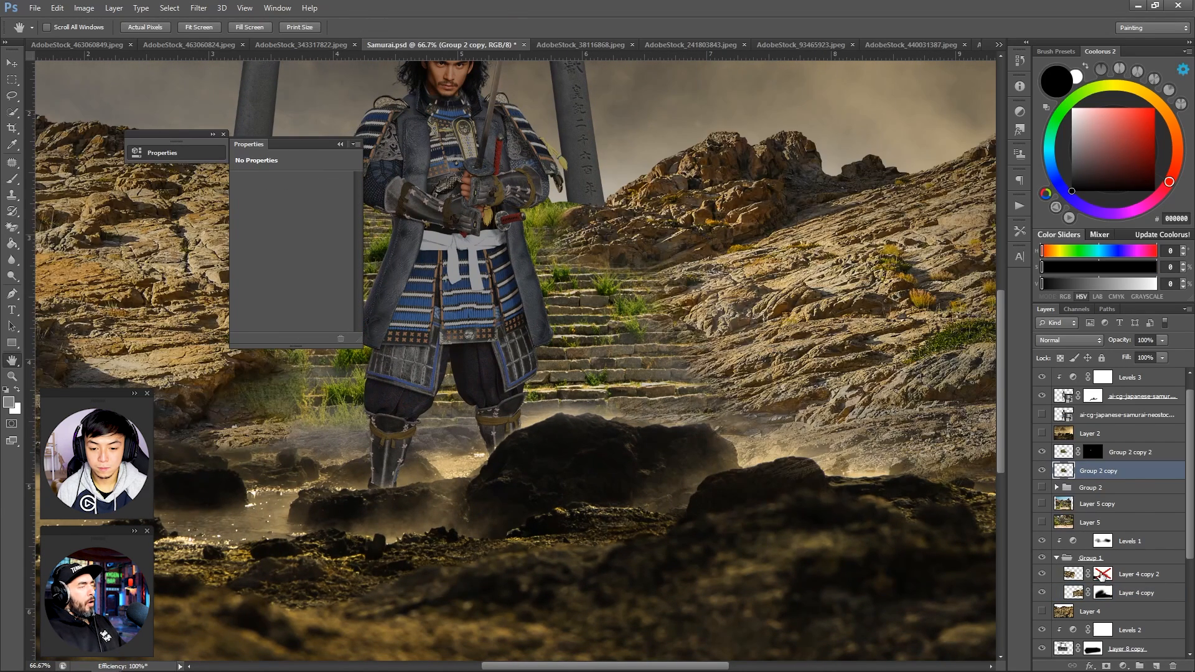
click(1103, 573)
key(b)
key(x)
mouse_move(460, 415)
mouse_down()
mouse_move(392, 431)
mouse_move(488, 459)
mouse_up()
key(x)
key(x)
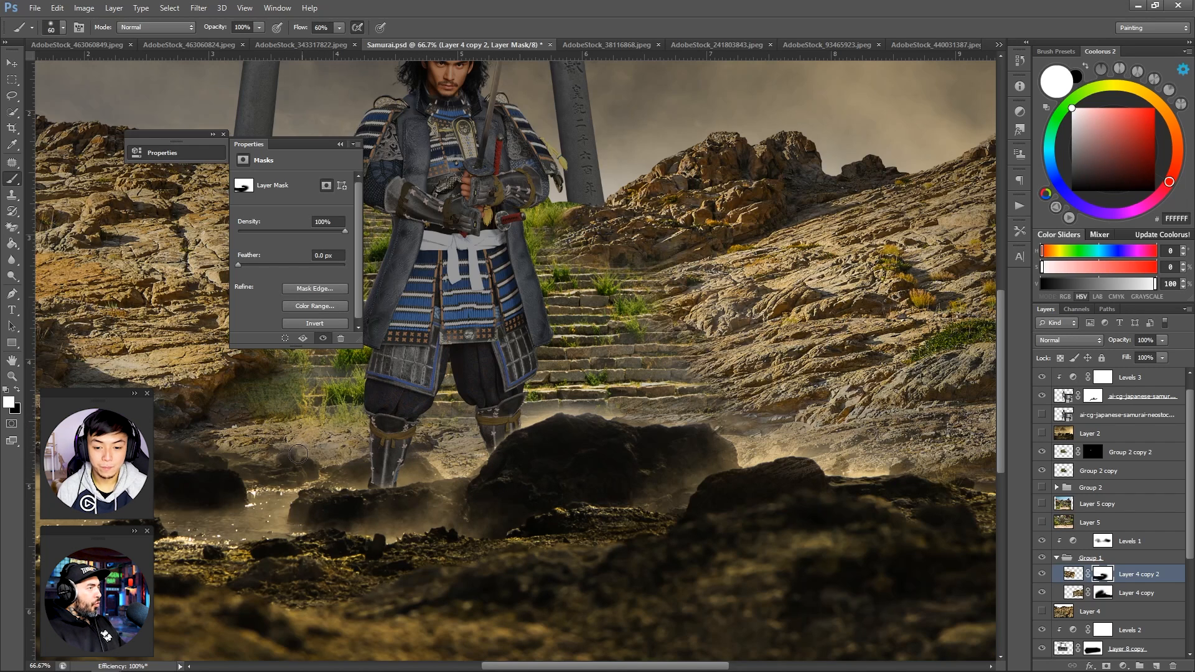
Step: Refine the samurai layer's mask along the legs beside the large dark rock, and save the document
key(x)
click(1093, 396)
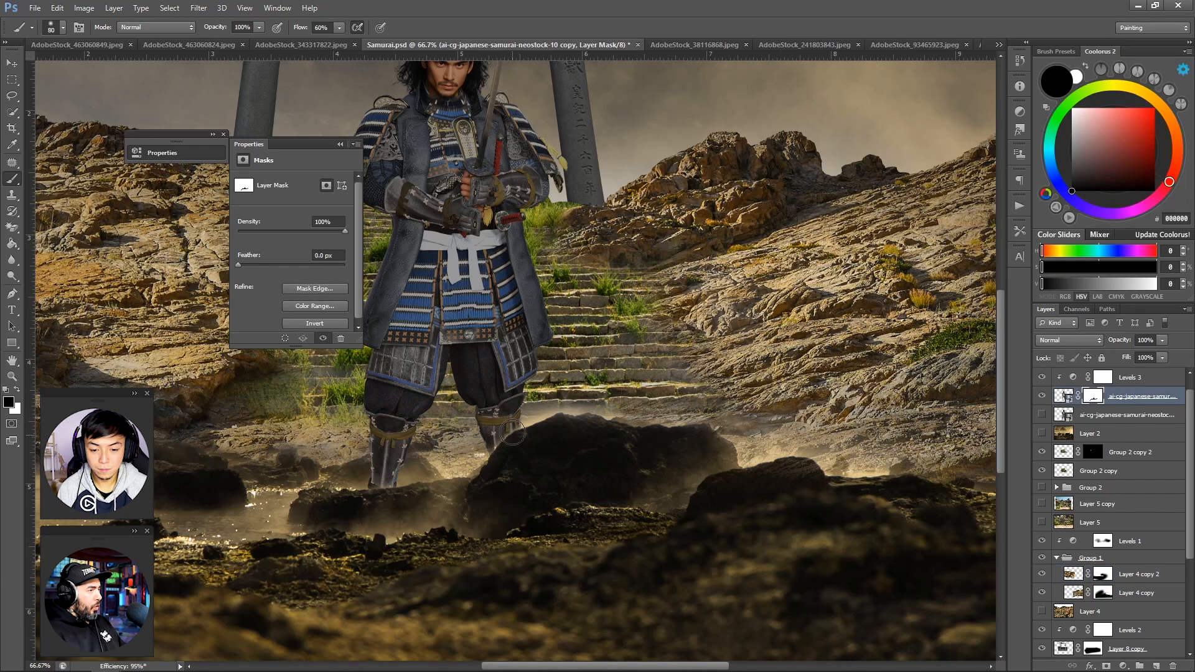
scroll(479, 443, up, 2)
key(x)
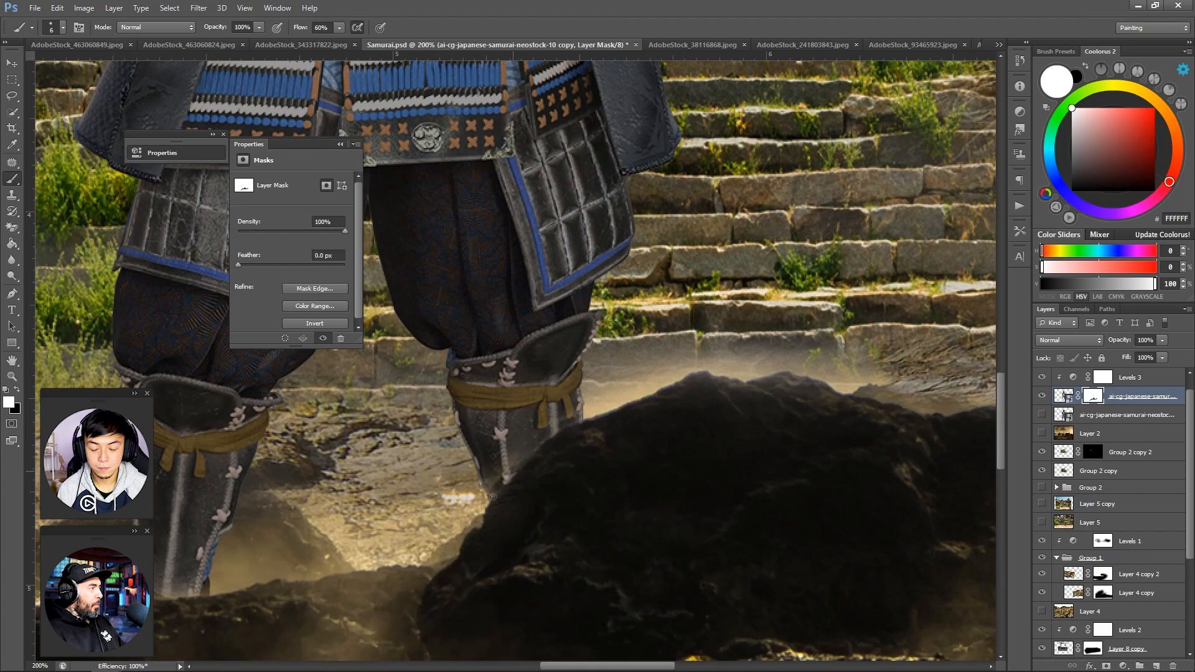
key(x)
key(x)
key(x)
key(z)
scroll(575, 383, down, 7)
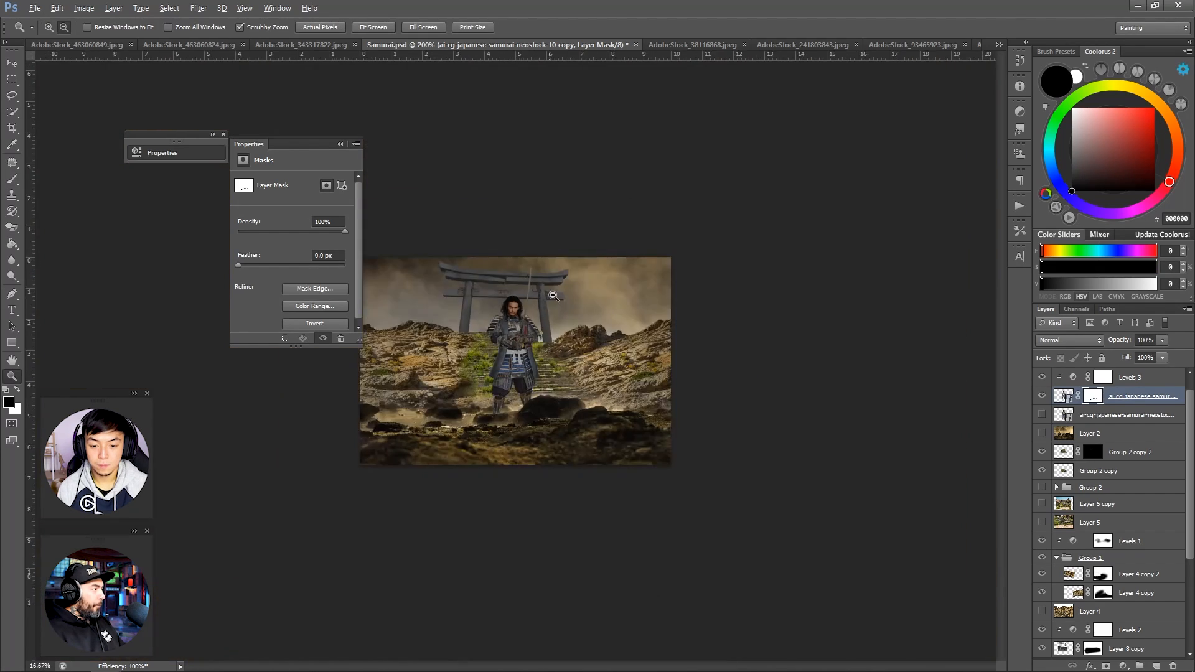
key(ctrl+s)
Step: Shift the torii gate layer together with its Levels 2 adjustment to the right behind the samurai, and save
scroll(601, 235, up, 2)
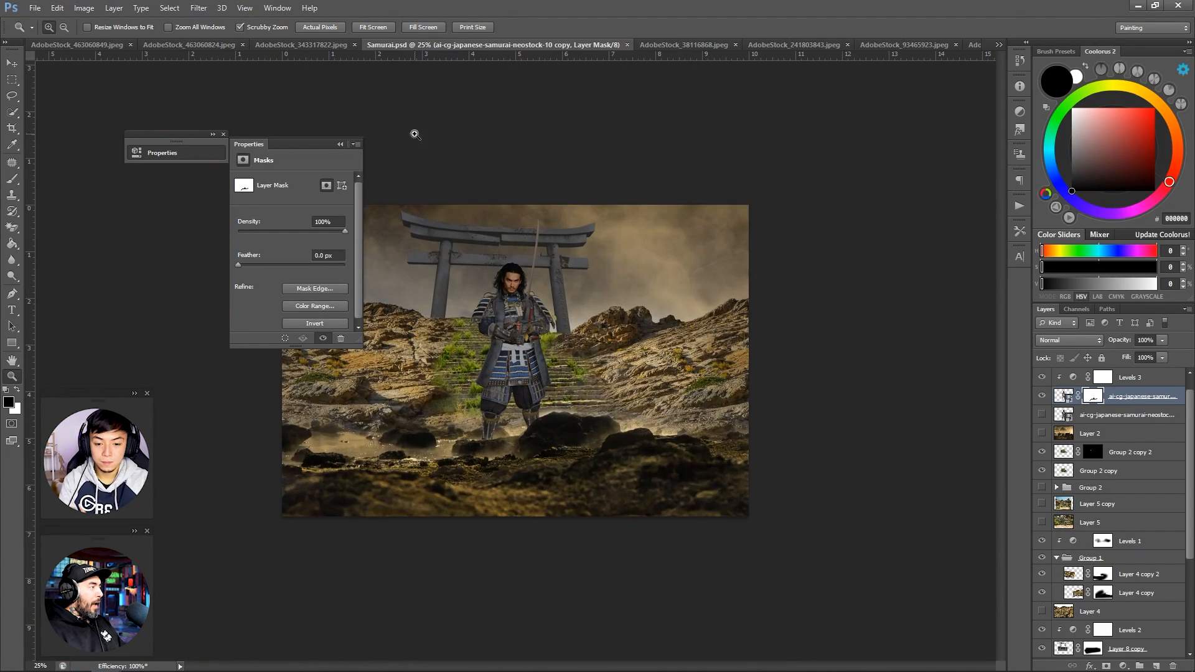
scroll(1123, 522, down, 4)
click(1134, 574)
shift+click(1144, 555)
key(v)
key(shift+Right)
key(shift+Right)
key(shift+Right)
key(shift+Right)
key(shift+Right)
key(shift+Right)
key(shift+Right)
key(shift+Right)
key(shift+Right)
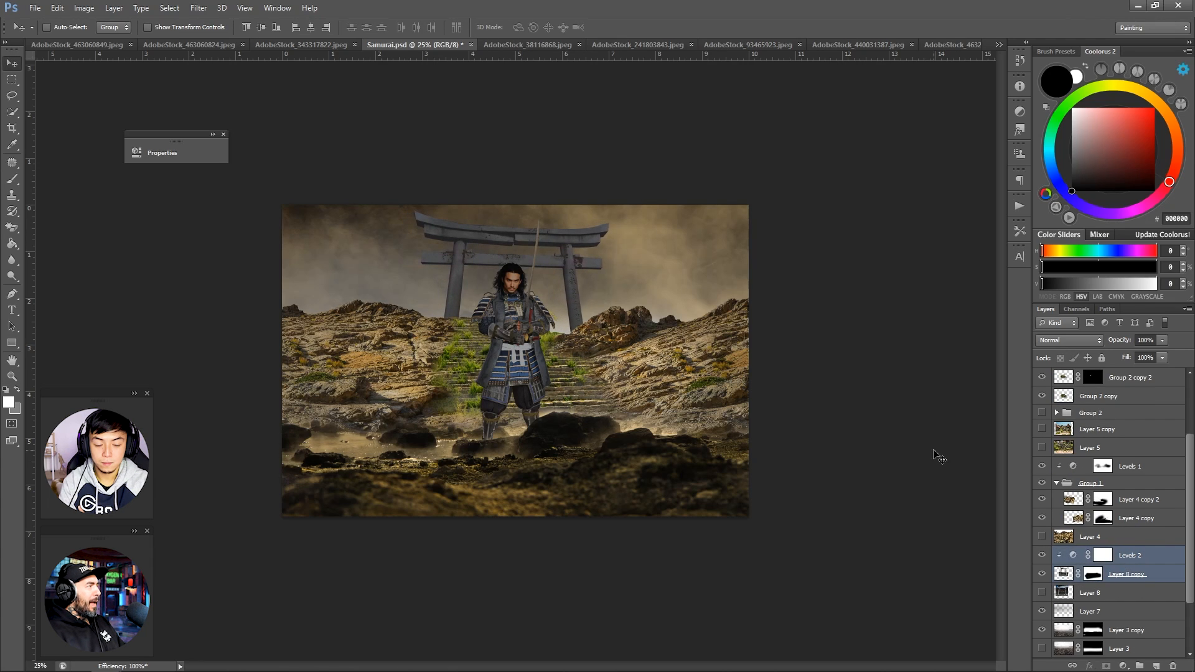
key(ctrl+s)
Step: Collapse Group 1 and add a Curves adjustment above Group 2 copy 2 that darkens the scene behind the samurai
click(1057, 484)
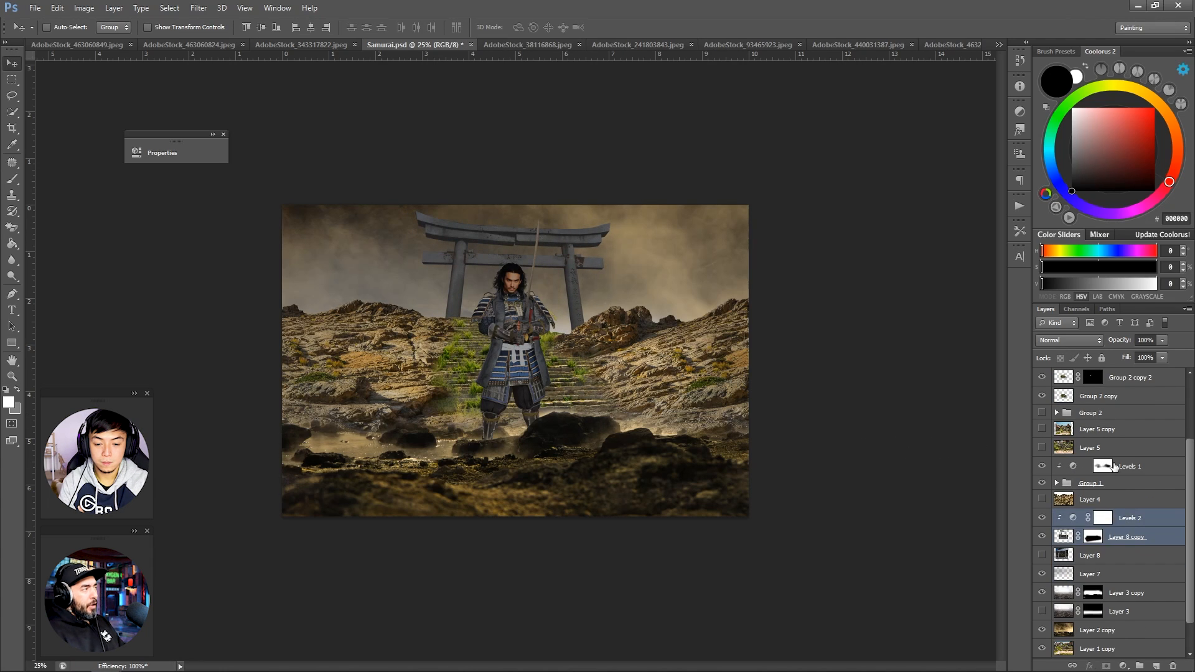
scroll(1120, 459, up, 3)
click(1126, 469)
click(1123, 666)
click(1089, 467)
drag(293, 261, 323, 240)
Step: Group the landscape layers from Group 2 copy 2 down to Layer 1 copy and clip Curves 2 to the group
click(1153, 493)
click(1041, 490)
click(1042, 492)
scroll(1159, 543, down, 6)
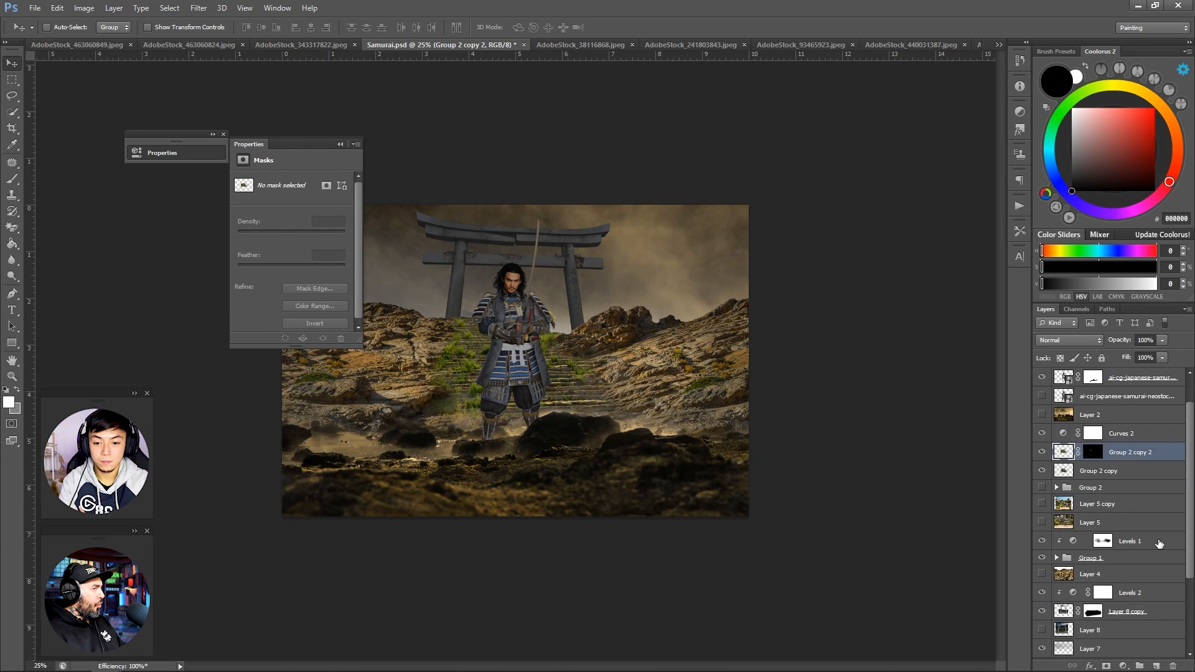
shift+click(1137, 607)
key(ctrl+g)
click(1137, 478)
key(ctrl+alt+g)
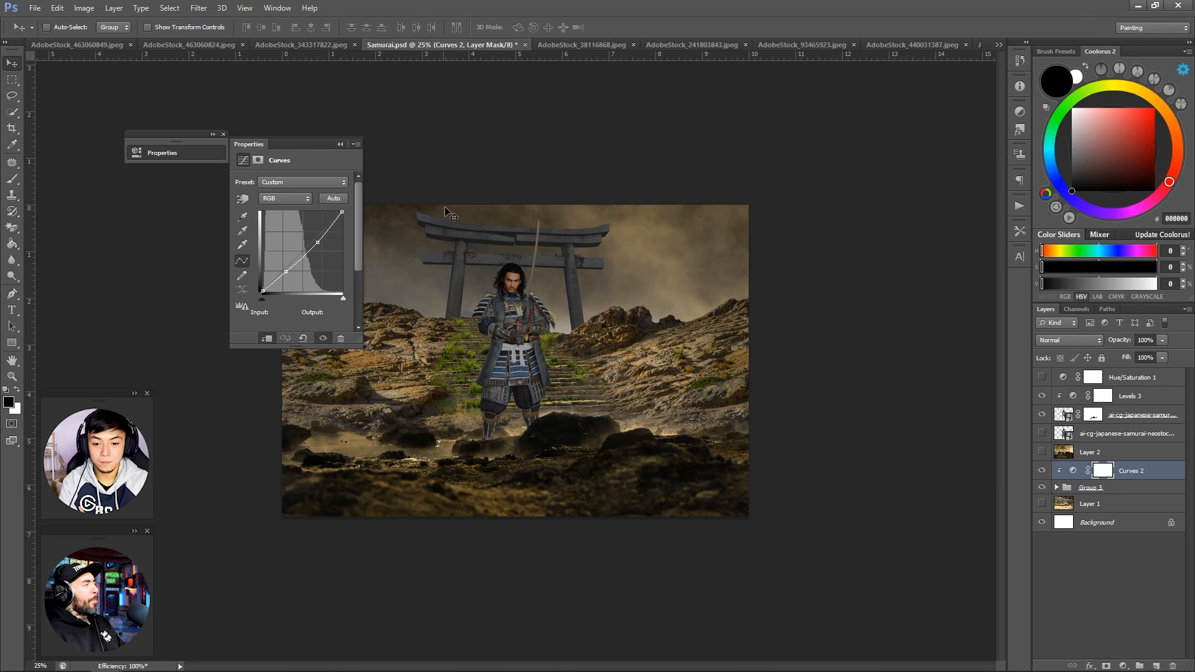
Step: Adjust the Curves 2 shadow point to input 82 and output 70, and save the document
drag(317, 242, 288, 269)
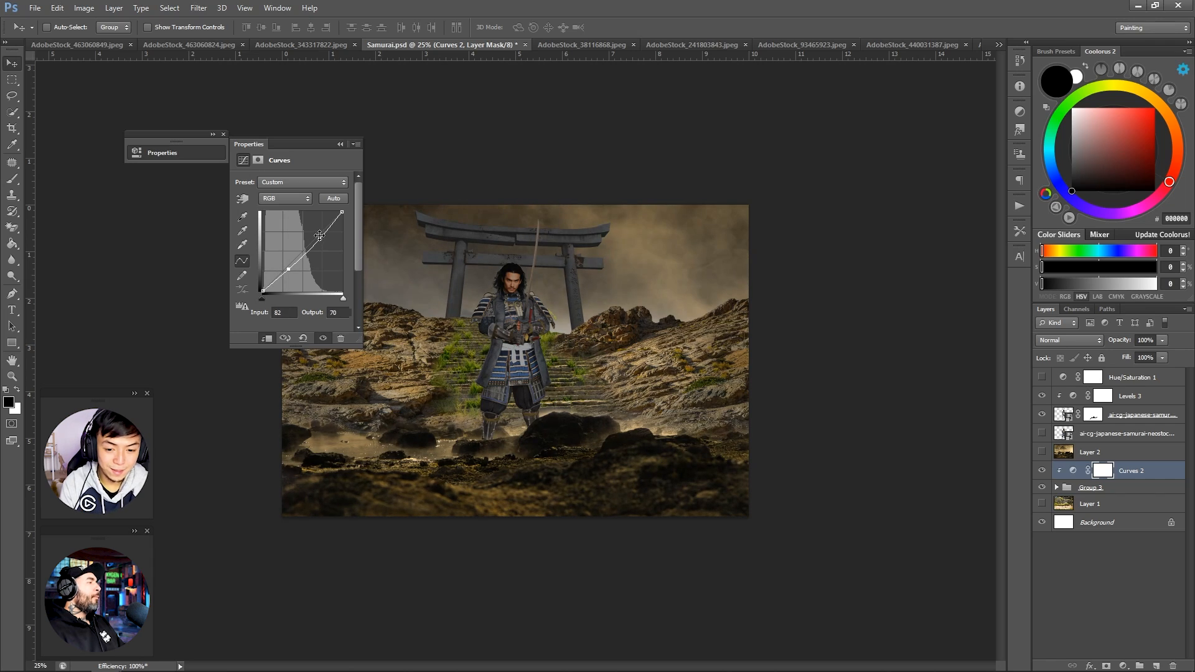
click(340, 144)
key(z)
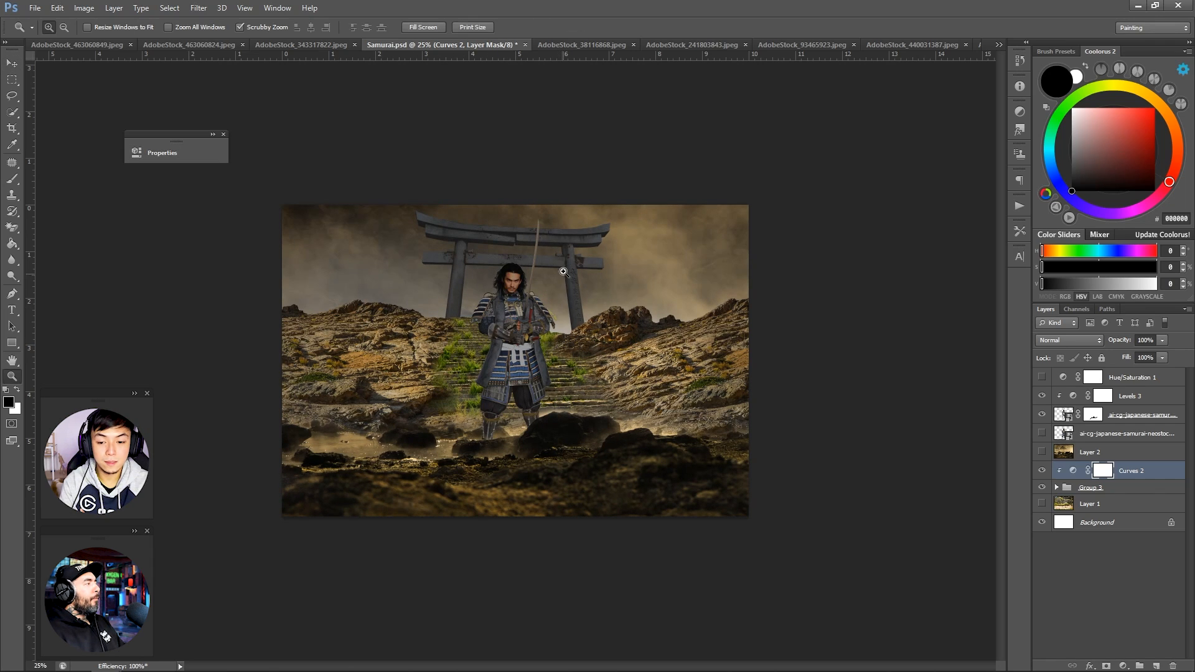
scroll(560, 264, down, 4)
scroll(560, 265, up, 5)
key(ctrl+s)
Step: Add a Color Balance adjustment clipped to the torii gate layer inside Group 3 to warm the gate
click(1056, 487)
scroll(1105, 491, down, 1)
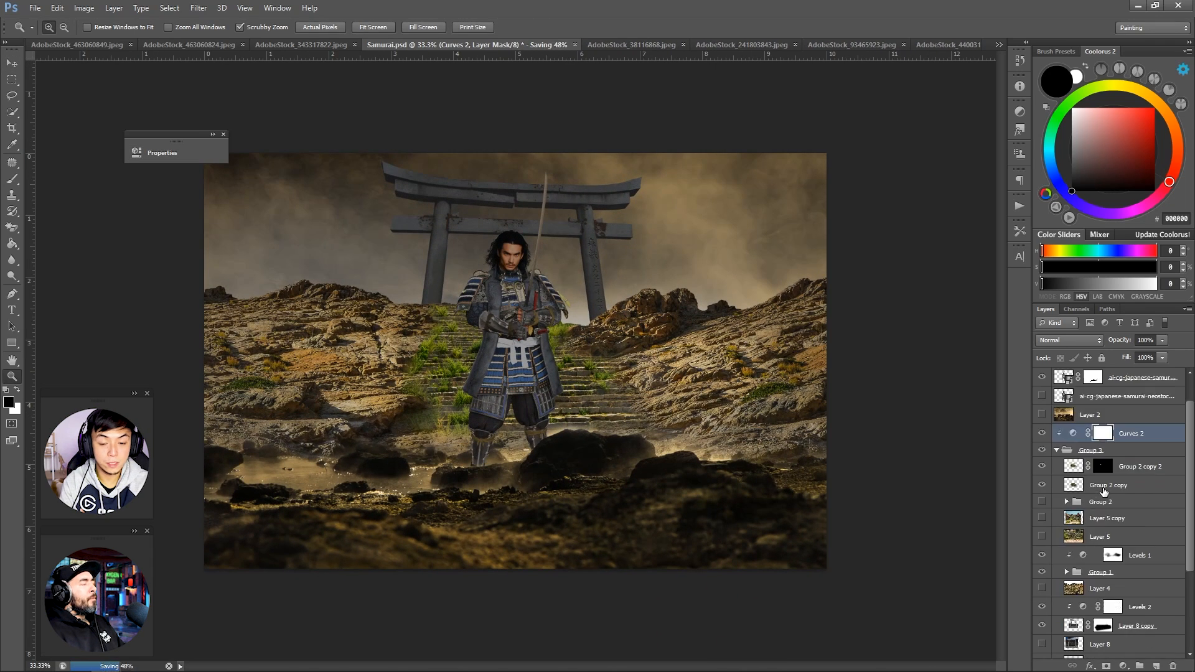
scroll(1104, 491, down, 2)
click(1137, 552)
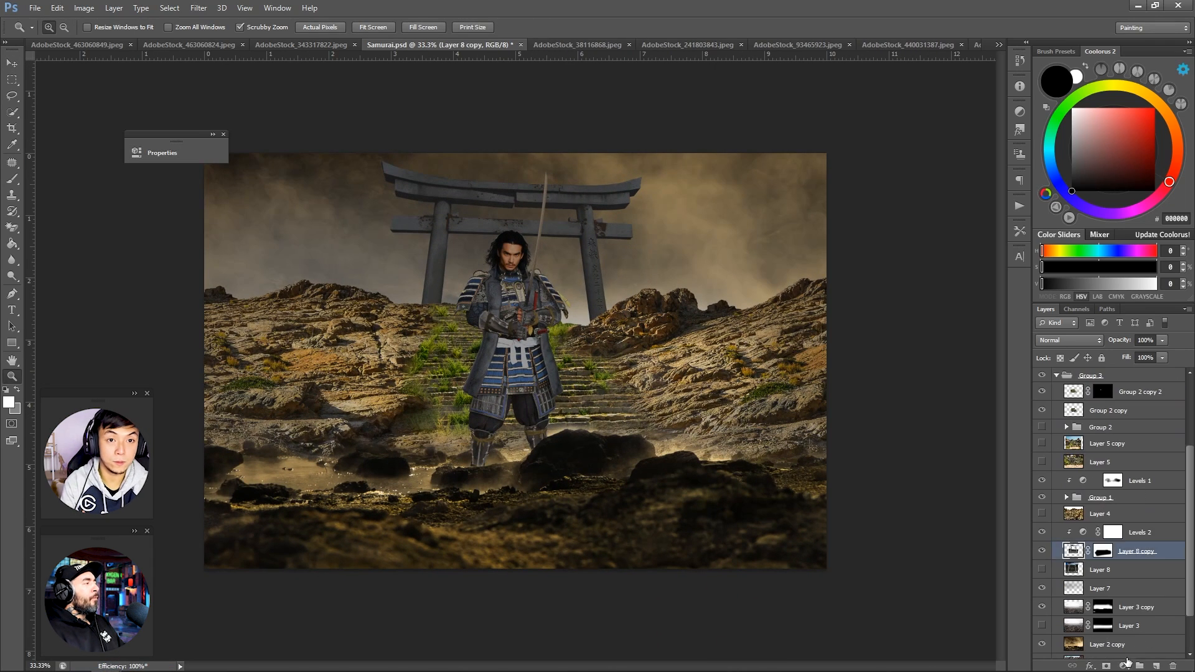
click(1124, 666)
click(1086, 526)
click(340, 144)
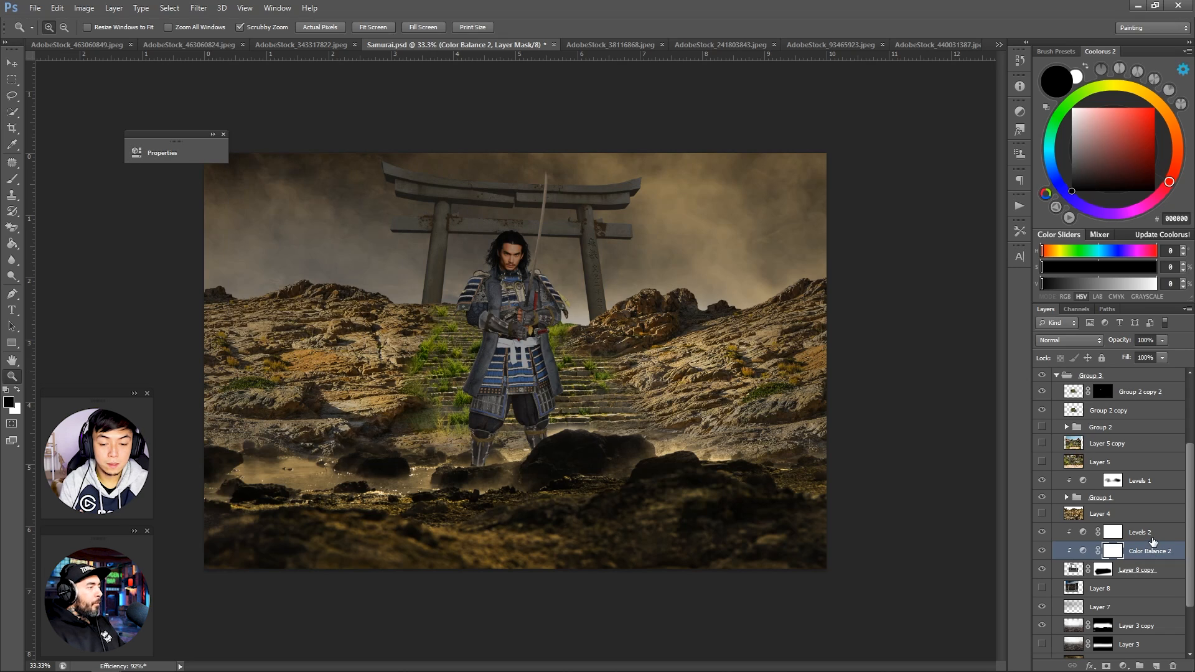
Step: Add a new layer directly below the torii gate layer and set its blend mode to Color Dodge
click(1152, 589)
click(1155, 666)
click(1069, 341)
click(1070, 464)
Step: Paint an orange glow (#854823) along the horizon behind the torii gate with a 700 px brush
key(b)
alt+click(687, 325)
key(bracketright)
key(bracketright)
key(bracketright)
key(bracketright)
key(bracketright)
key(bracketright)
key(bracketright)
key(bracketright)
key(bracketright)
key(bracketright)
key(bracketright)
key(bracketright)
key(bracketright)
key(bracketright)
key(bracketright)
key(bracketright)
key(bracketright)
key(bracketright)
drag(669, 286, 330, 283)
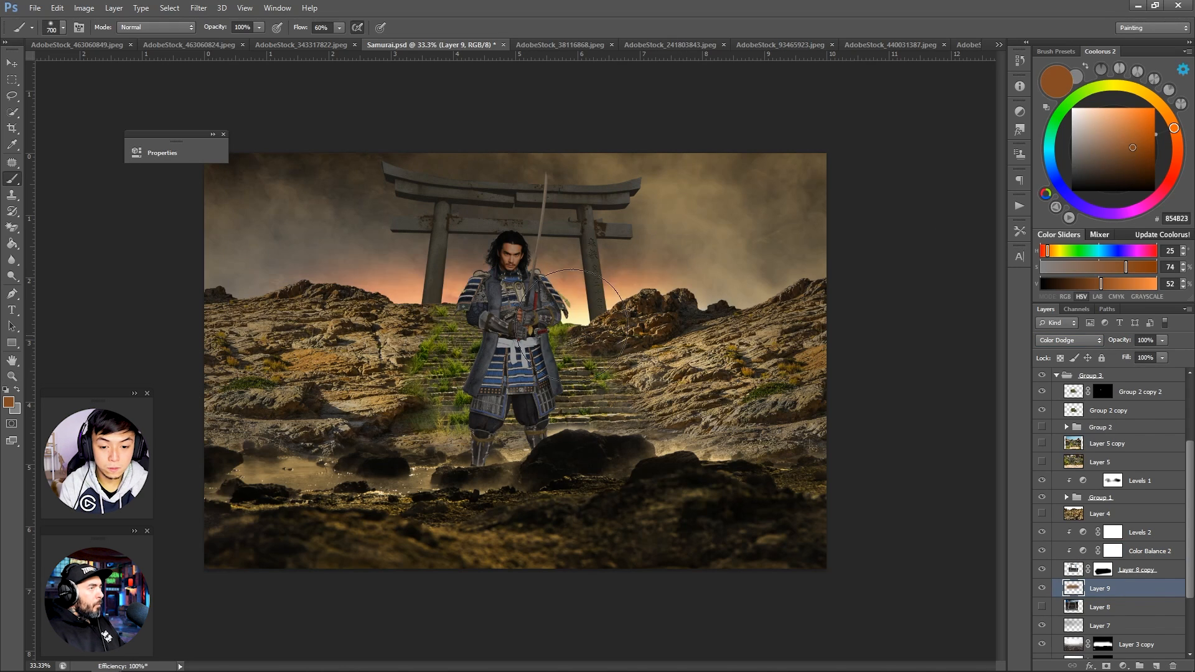
key(ctrl+z)
drag(570, 280, 385, 271)
Step: Spread the horizon glow across both sides of the sky with a 900 px brush in sampled brown #7C5014
alt+click(311, 359)
drag(760, 277, 603, 289)
drag(379, 277, 268, 280)
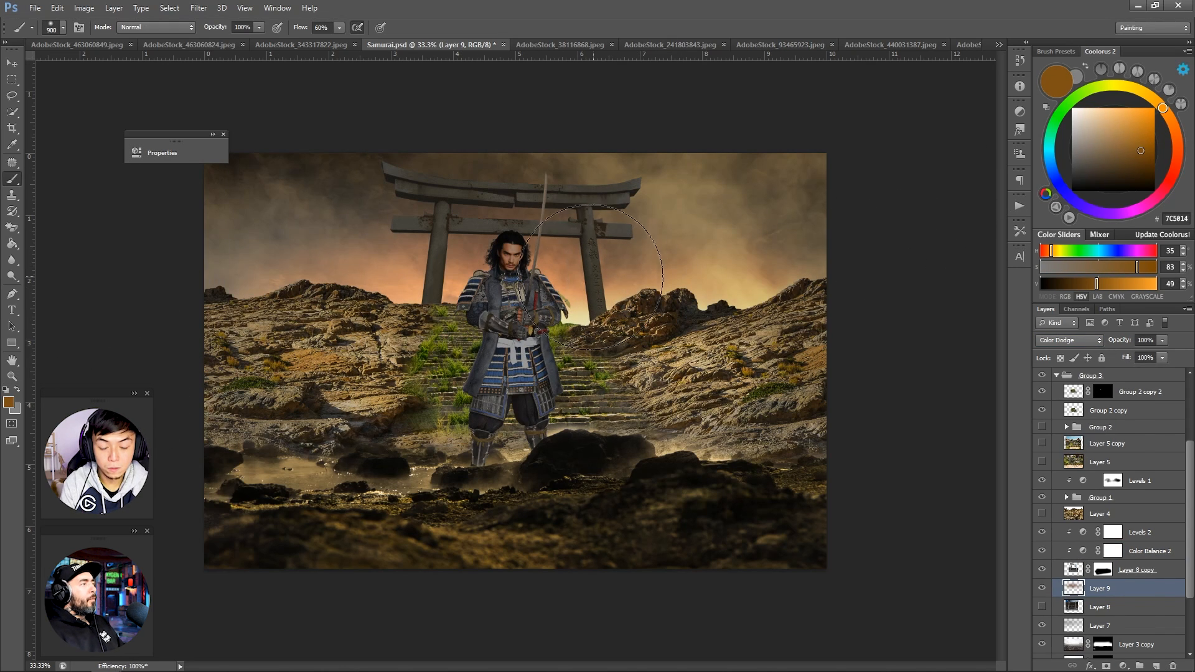
drag(367, 275, 249, 285)
drag(685, 249, 634, 264)
key(bracketleft)
alt+click(601, 322)
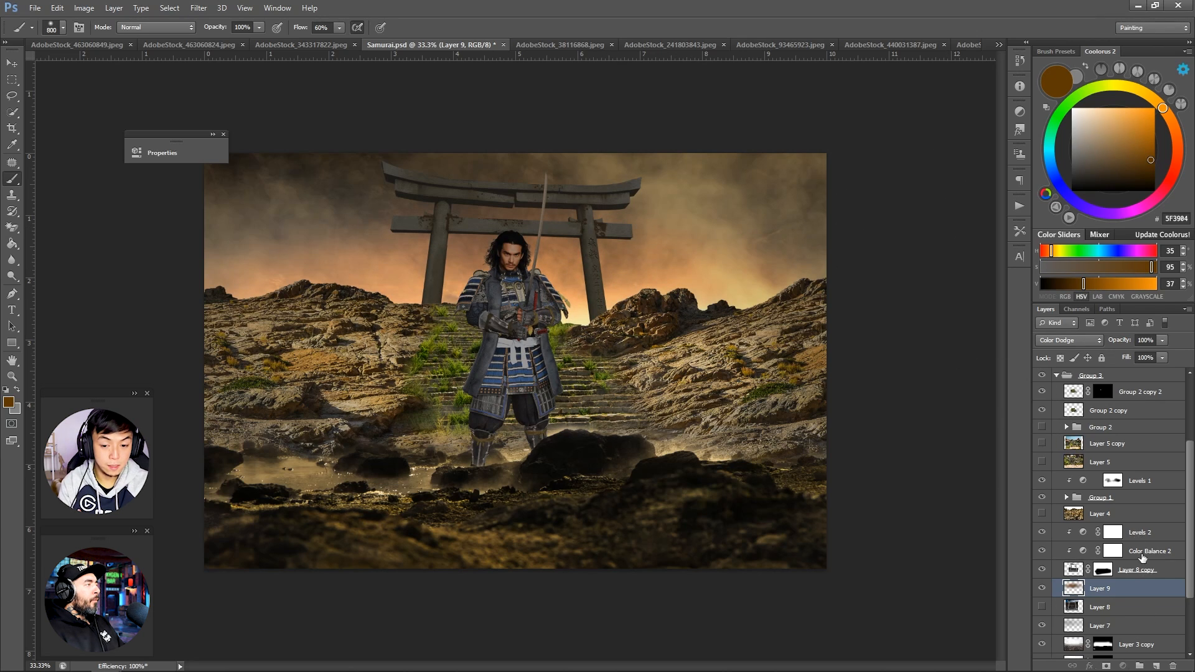
Step: Add another new layer above the hidden Layer 8 and set its blend mode to Soft Light
click(1141, 533)
click(1120, 607)
click(1156, 666)
click(1069, 341)
click(1071, 514)
Step: Tint the sky dark orange (#722803) with a 1300 px brush and set the layer's blend mode to Normal
click(1176, 139)
key(bracketright)
key(bracketright)
key(bracketright)
key(bracketright)
key(bracketright)
mouse_move(797, 180)
mouse_down()
mouse_move(234, 176)
mouse_move(143, 286)
mouse_up()
key(ctrl+z)
click(1152, 154)
click(1073, 340)
click(1070, 352)
Step: Set the torii gate's Levels to midtone 0.80 and output levels 17 and 128, moving Color Balance 2 above it
click(1042, 532)
click(1042, 532)
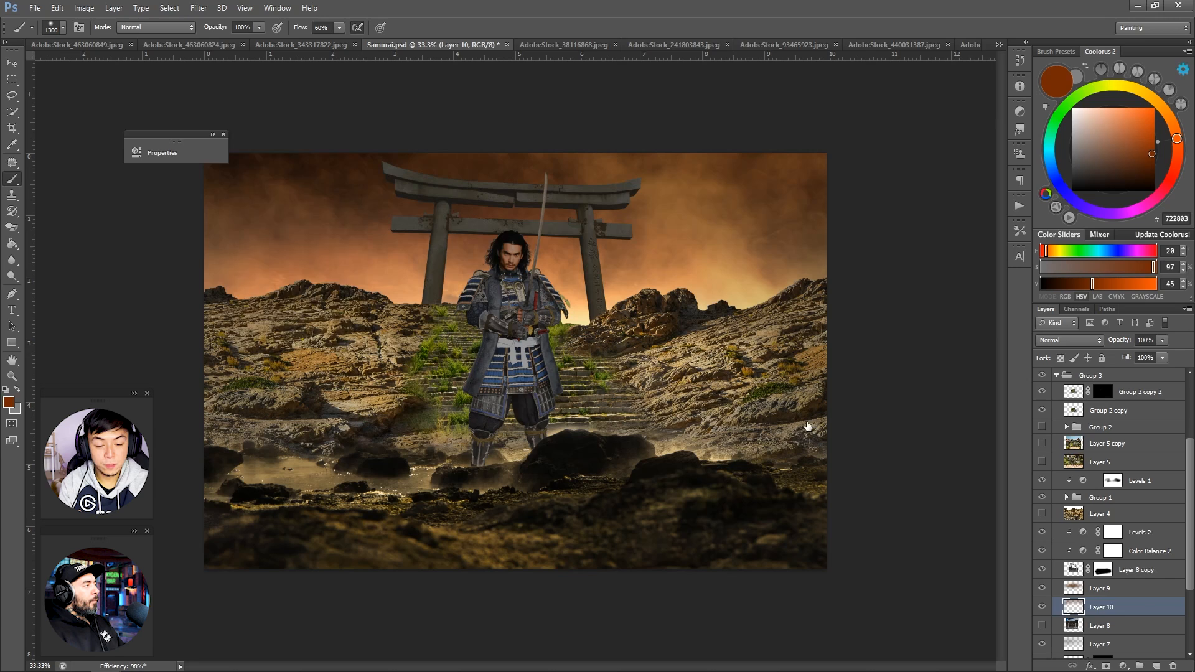
double_click(1083, 532)
drag(256, 304, 261, 306)
drag(308, 275, 305, 273)
drag(1170, 554, 1164, 524)
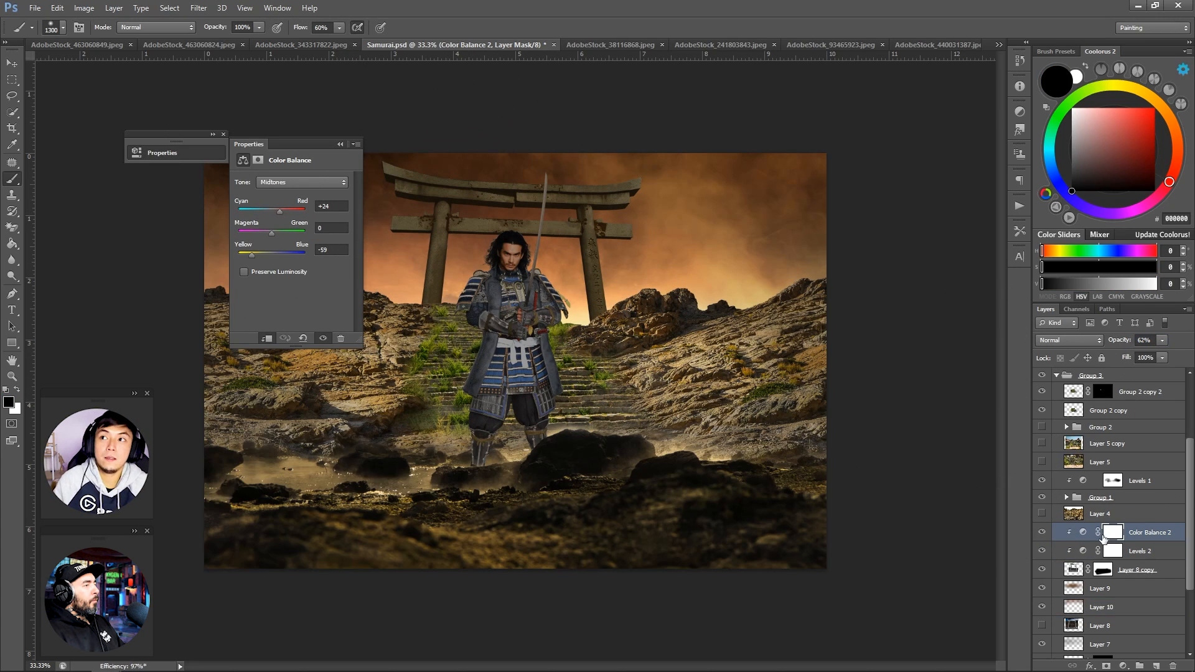
click(1086, 551)
drag(305, 310, 302, 310)
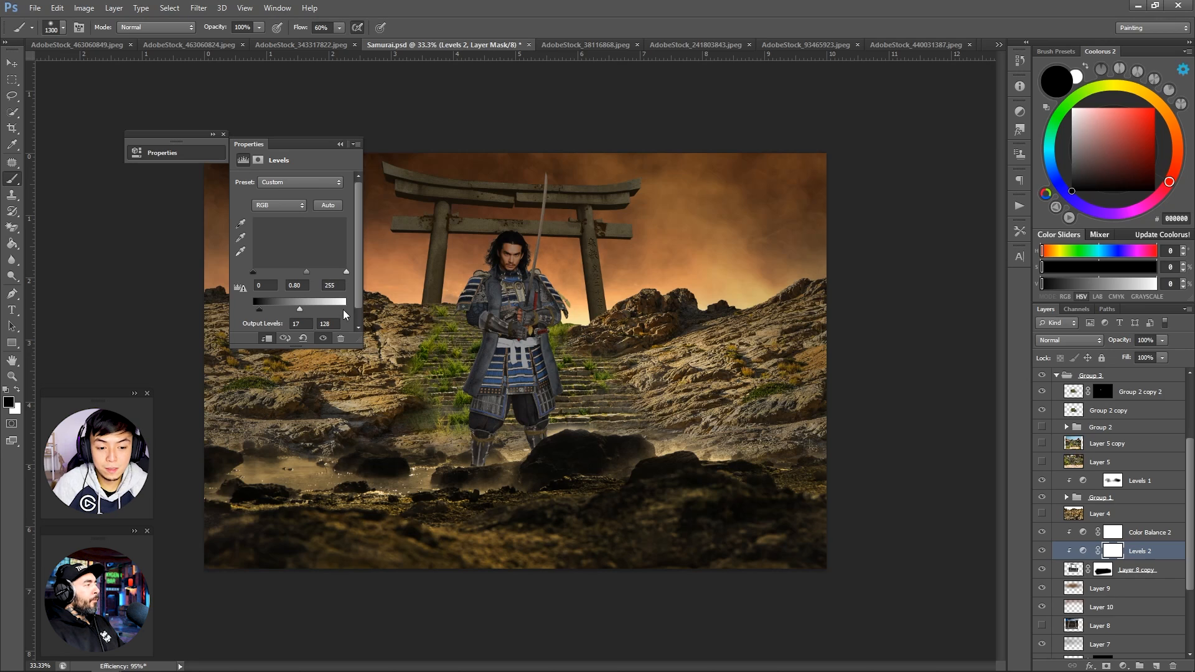
Step: Add a clipped Soft Light layer above Curves 2 and paint warm brown-orange #74451E over the landscape with a 1400 px brush
key(z)
alt+click(400, 244)
scroll(1132, 489, down, 5)
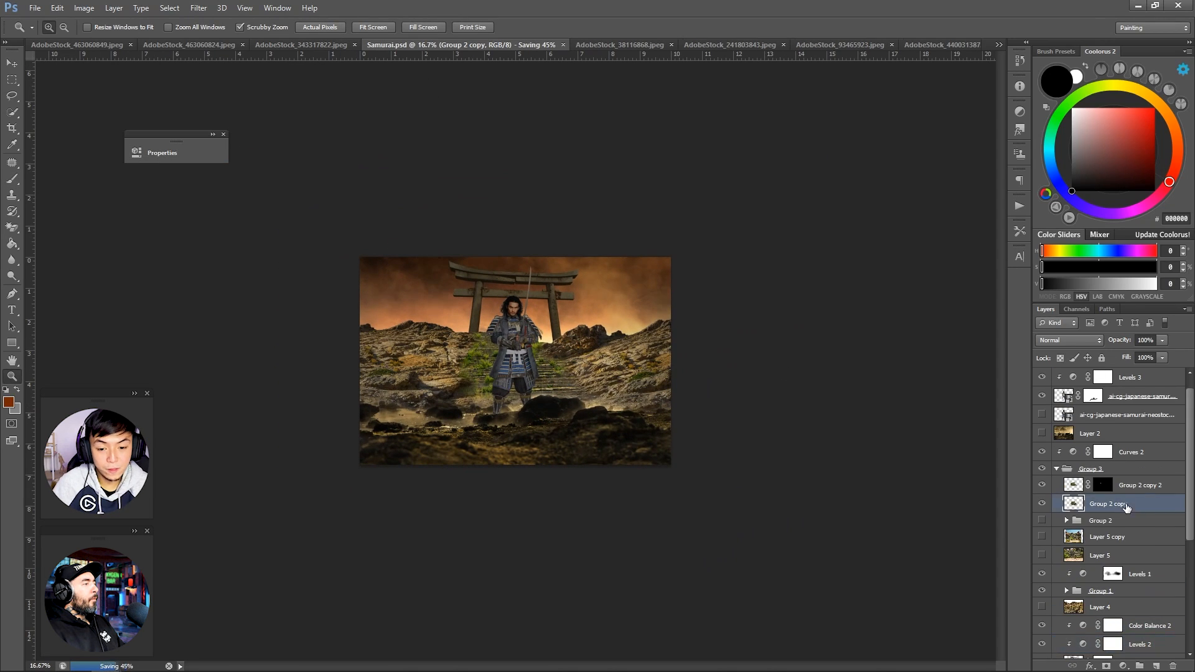
click(1133, 469)
click(1068, 340)
click(1050, 512)
key(b)
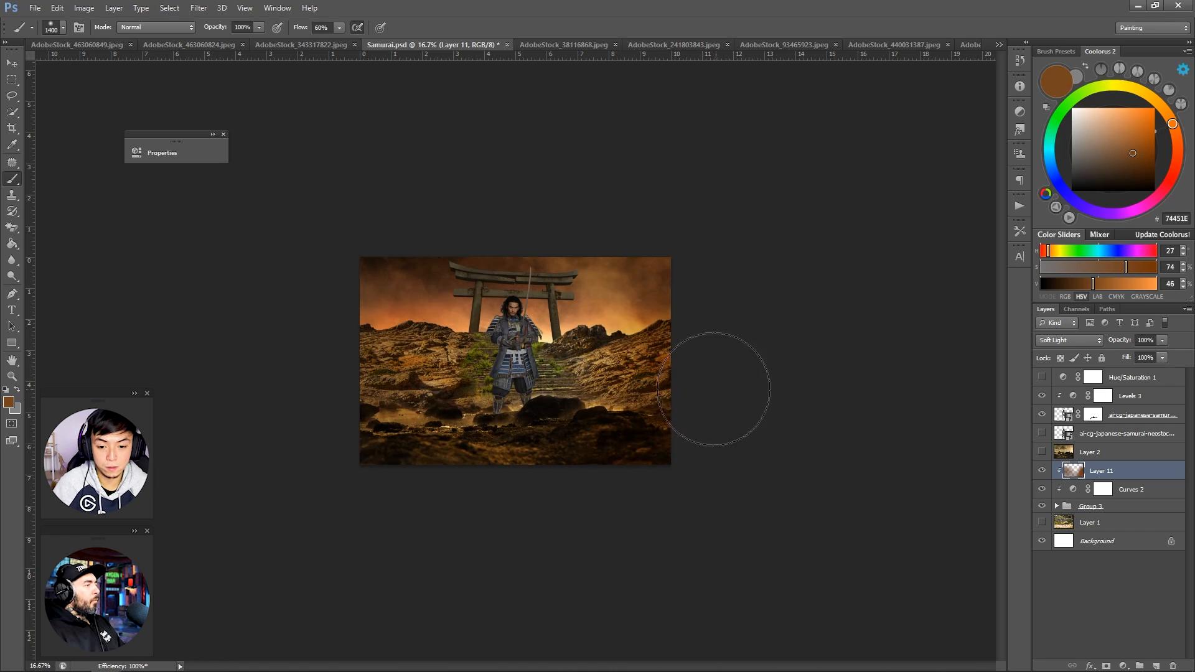
Step: Add a clipped Levels adjustment above Curves 2 and lower its white output level to darken the landscape
click(1148, 489)
click(1123, 666)
click(1086, 452)
drag(347, 309, 303, 309)
click(340, 144)
Step: Paint the Levels 4 mask with a 700 px brush to keep the horizon and upper hillsides bright
key(bracketleft)
key(bracketleft)
key(bracketleft)
key(bracketleft)
key(bracketleft)
key(bracketleft)
drag(654, 300, 405, 325)
key(bracketleft)
drag(482, 275, 374, 318)
key(x)
drag(386, 337, 468, 372)
key(x)
drag(559, 377, 511, 355)
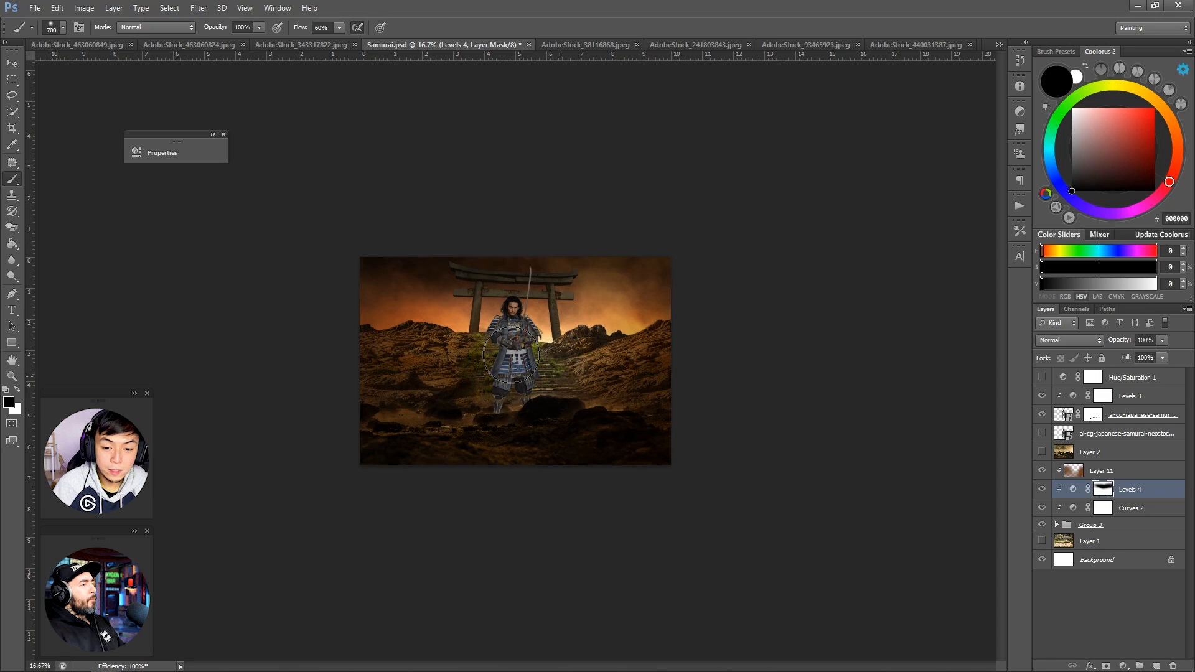
Step: Paint black over the sky and stairs and white over the foreground on the Levels 4 mask with a 1000 px brush
key(bracketright)
key(bracketright)
drag(627, 264, 398, 274)
key(x)
key(x)
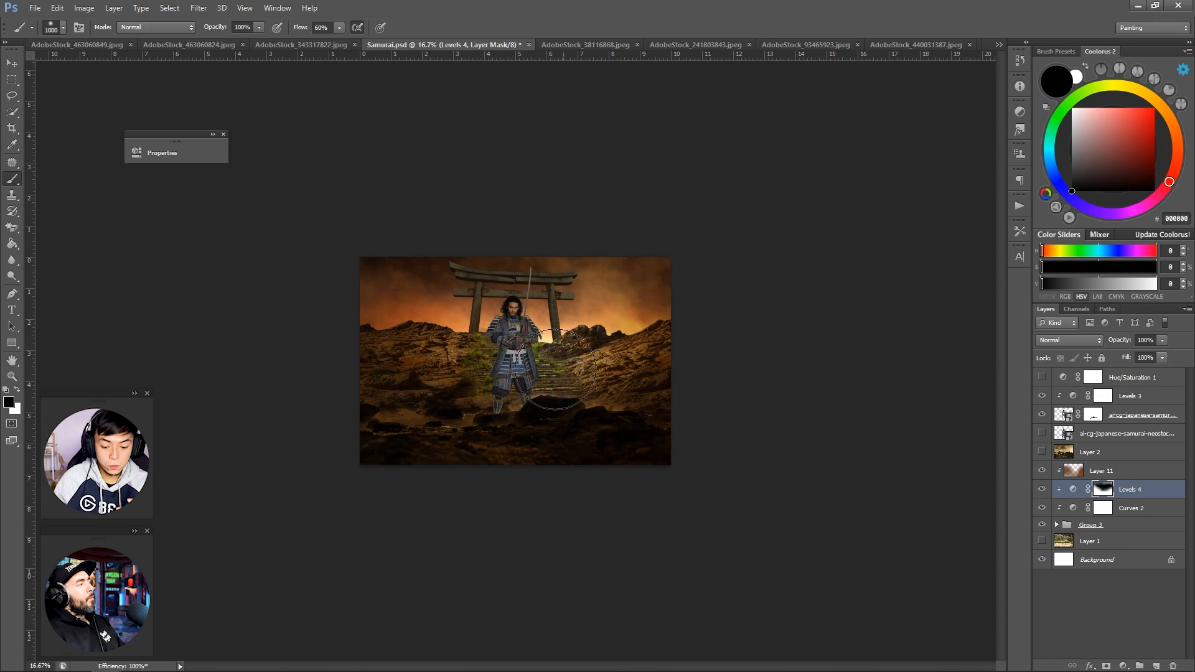
drag(554, 392, 439, 367)
key(x)
drag(555, 453, 224, 452)
key(x)
Step: Expand Group 3 and add a clipped Hue/Saturation adjustment directly above it with lowered saturation
key(z)
drag(504, 373, 535, 374)
click(1096, 525)
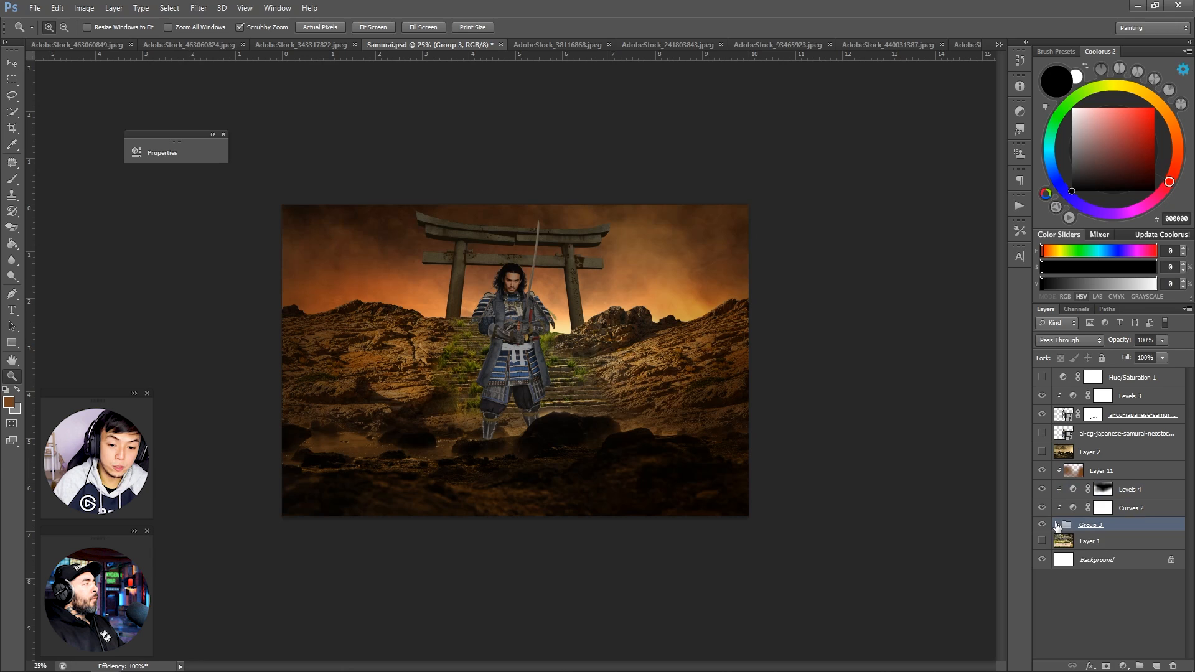
click(1057, 524)
click(1111, 543)
click(1108, 525)
click(1123, 666)
click(1113, 512)
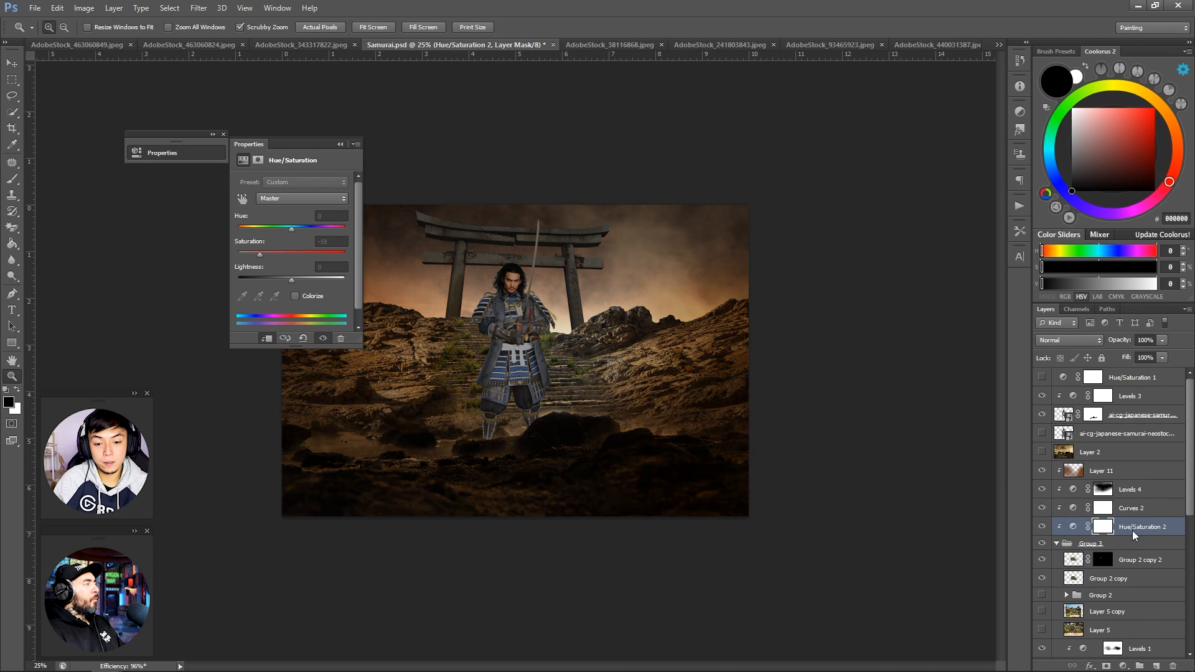
Step: Move Hue/Saturation 2 into Group 3, group Group 2 copy 2 with Group 2 copy, and clip the adjustment to them
drag(1130, 559, 1132, 553)
click(1136, 560)
shift+click(1137, 577)
key(ctrl+g)
right_click(1148, 543)
click(1073, 223)
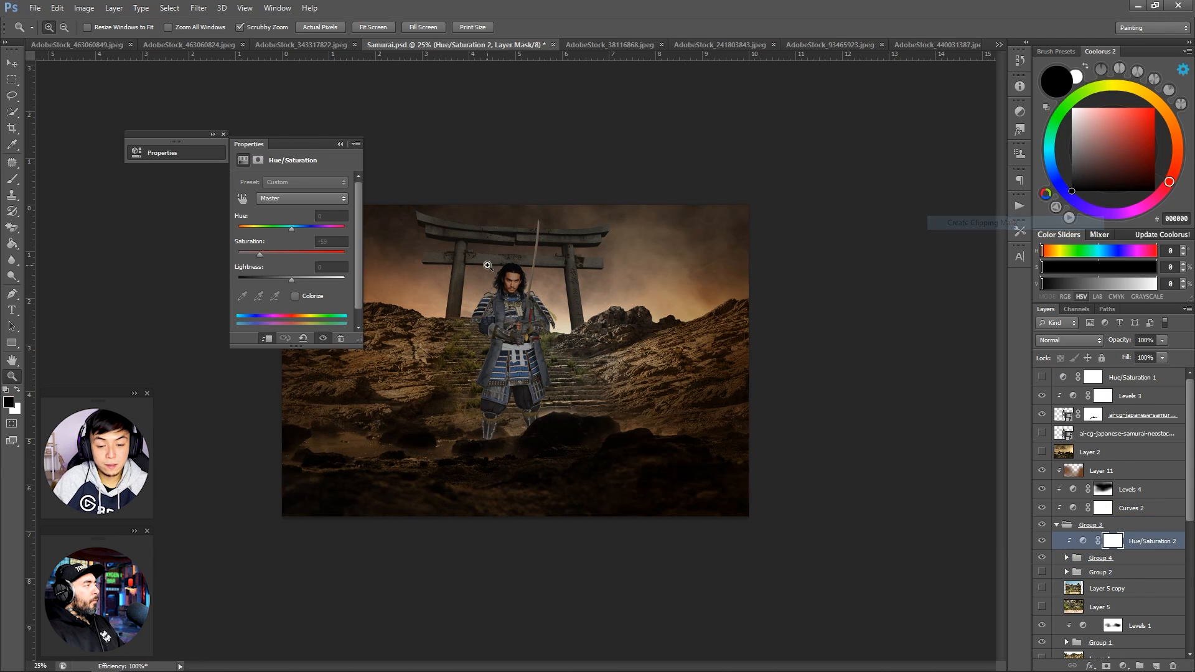
Step: Invert the Hue/Saturation 2 mask to black and compare Group 4 hidden and shown around the stairs
key(ctrl+i)
key(b)
click(302, 198)
click(299, 232)
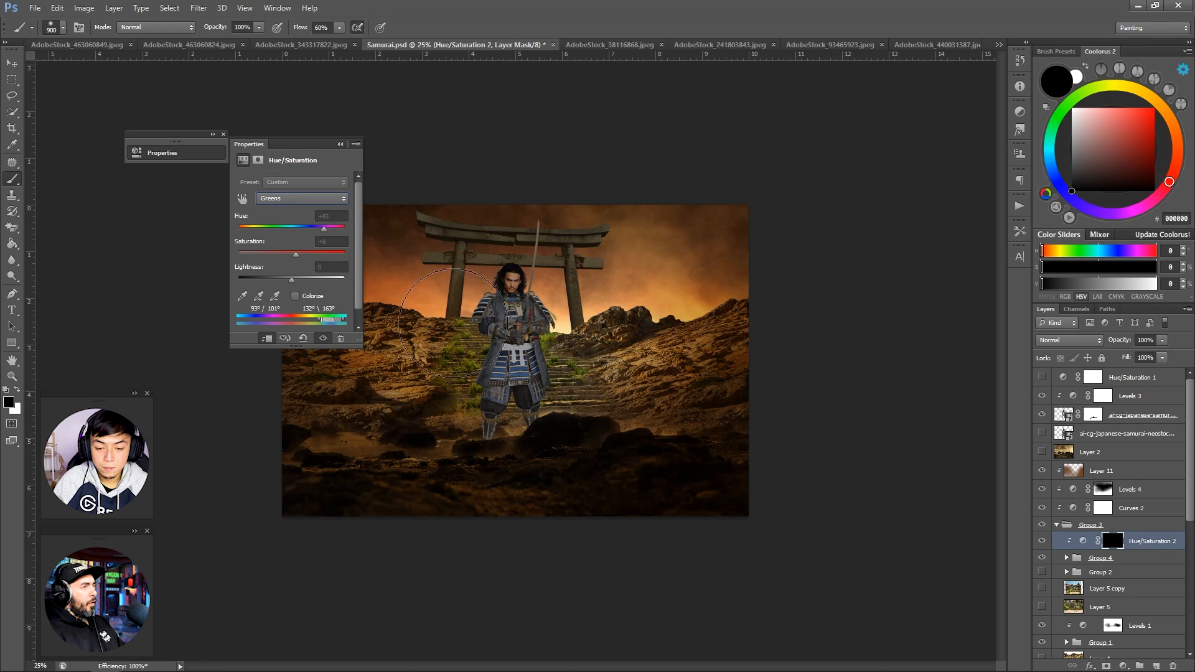
key(z)
click(430, 354)
click(431, 354)
click(431, 354)
click(431, 354)
click(1042, 558)
click(1042, 558)
Step: Invert the Hue/Saturation 2 mask back to white and raise its Master saturation to nearly zero
click(302, 198)
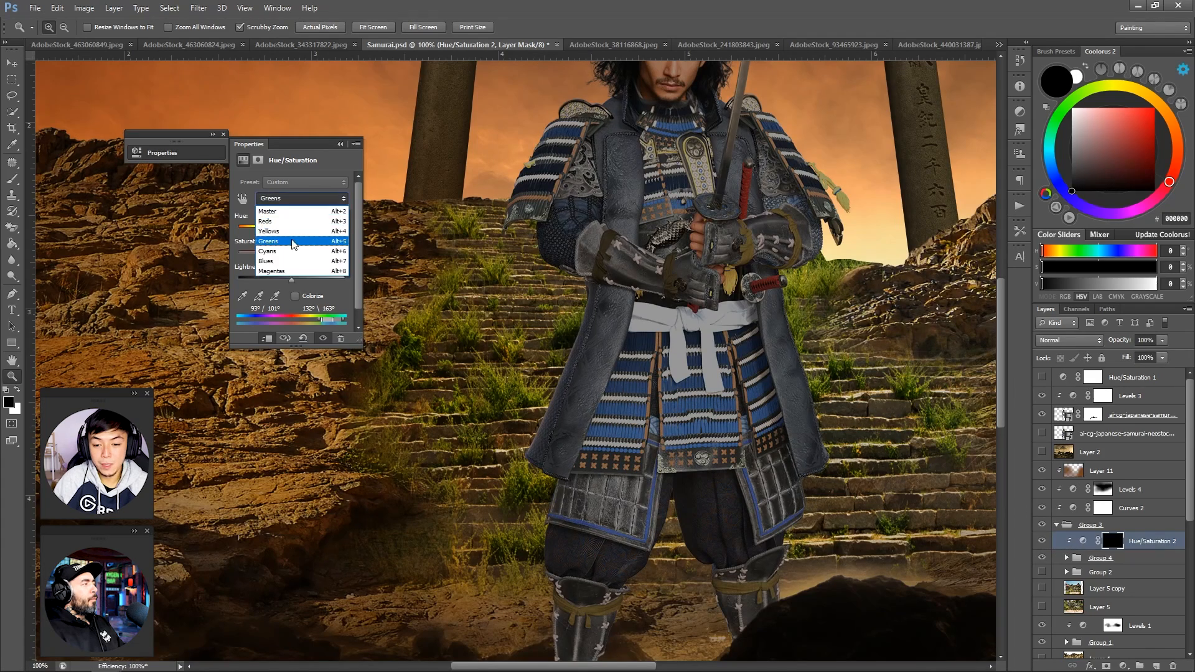
click(293, 241)
key(ctrl+i)
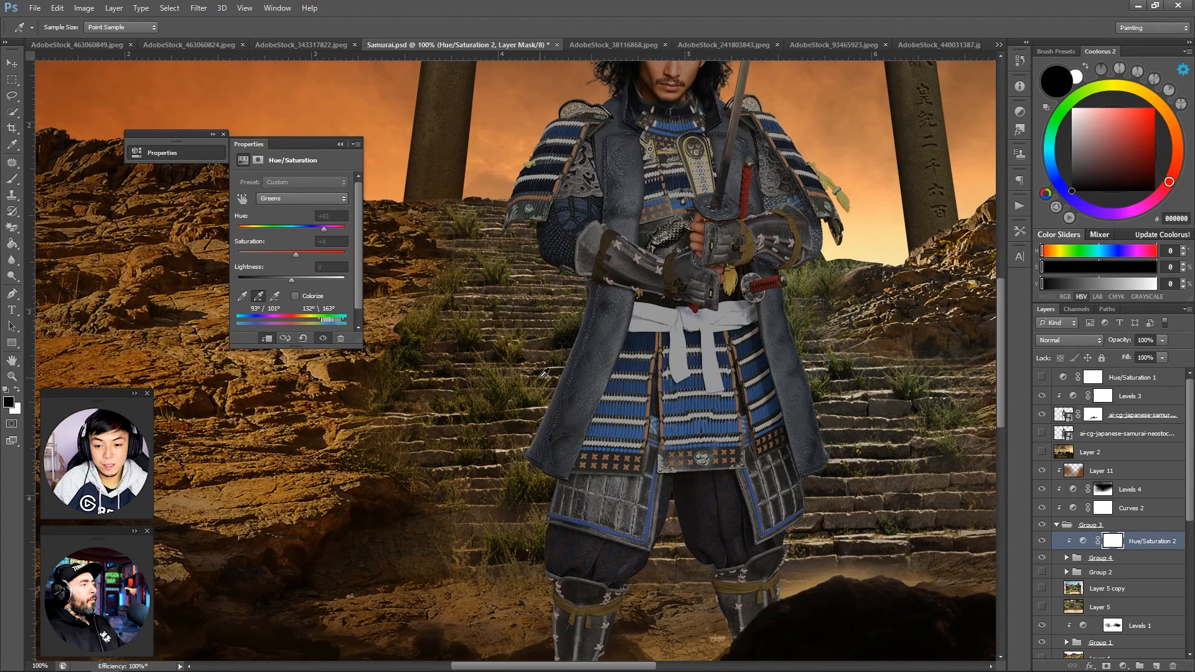
key(z)
click(301, 198)
click(298, 210)
drag(260, 254, 289, 265)
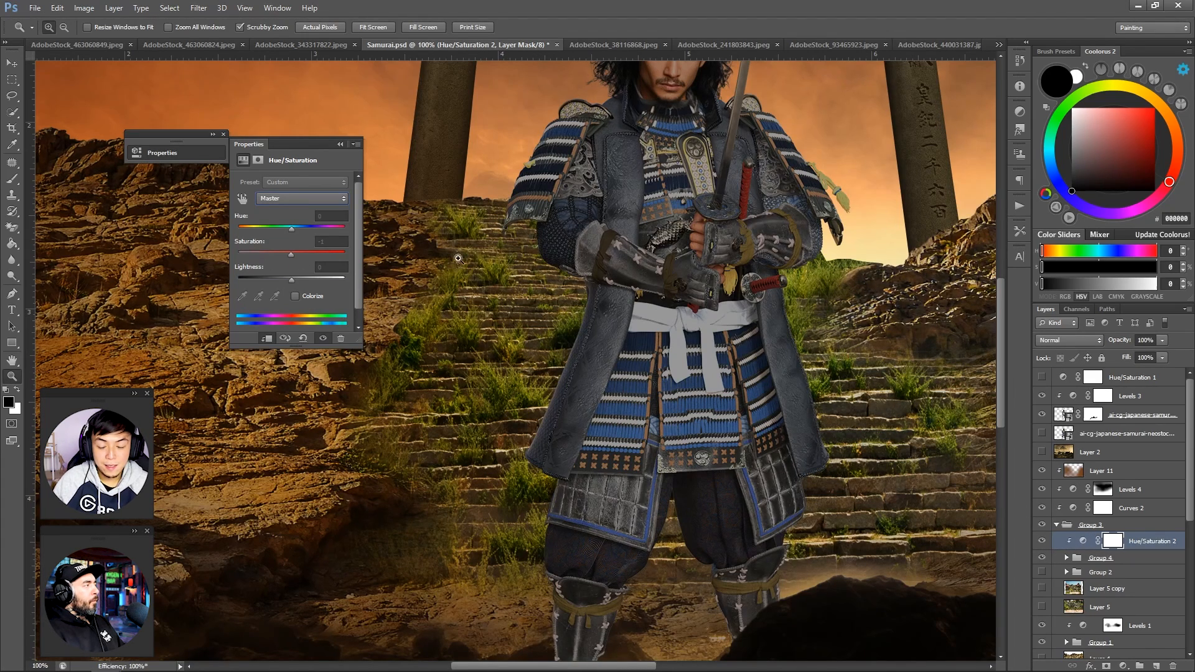
Step: Lower the Greens saturation in Hue/Saturation 2 and widen its colour range to 75°/83° and 146°/155°
scroll(457, 259, down, 5)
scroll(455, 265, up, 3)
click(296, 199)
click(291, 242)
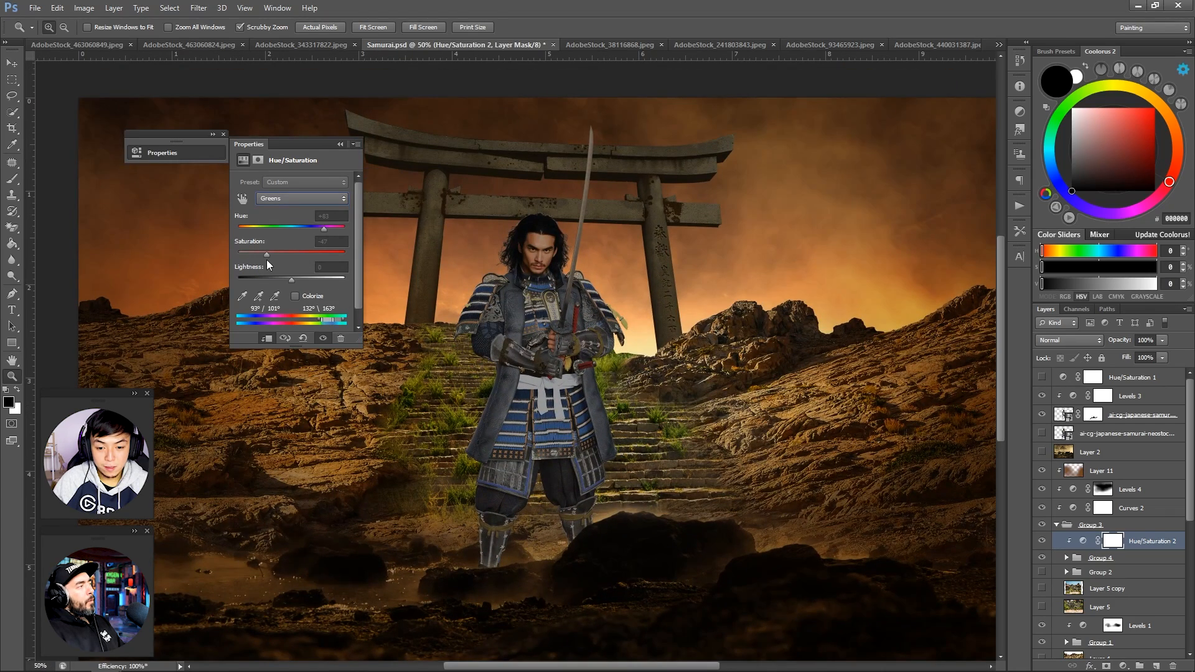
scroll(438, 310, down, 1)
scroll(438, 310, up, 2)
drag(334, 320, 337, 320)
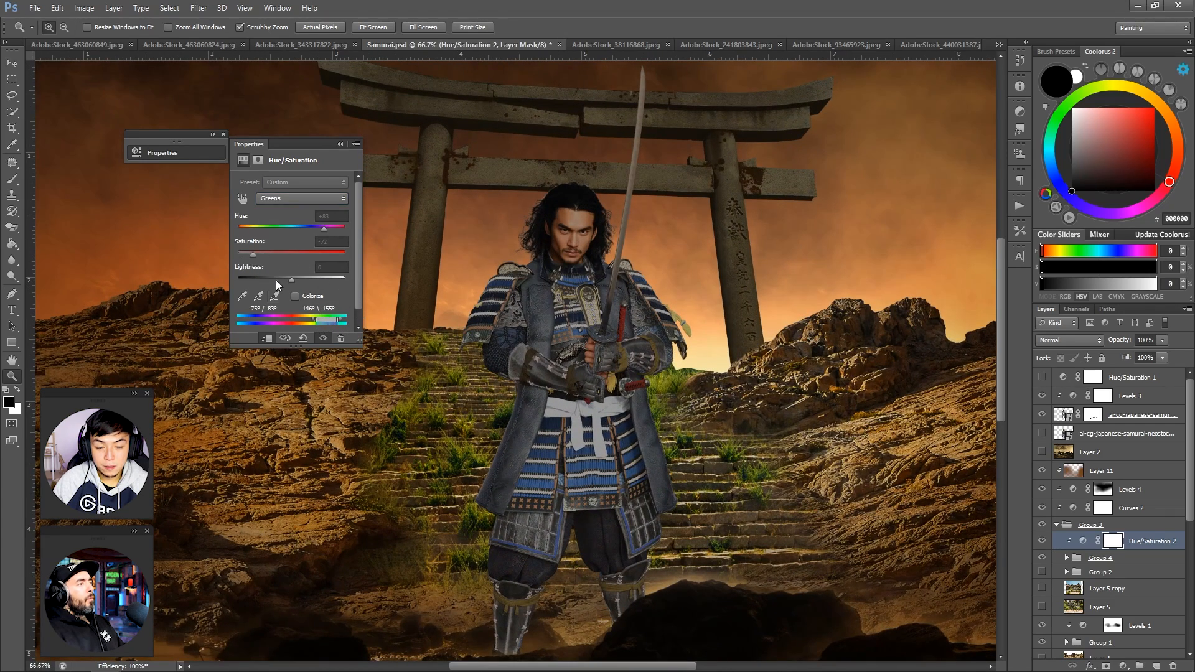
key(i)
key(z)
scroll(652, 448, down, 4)
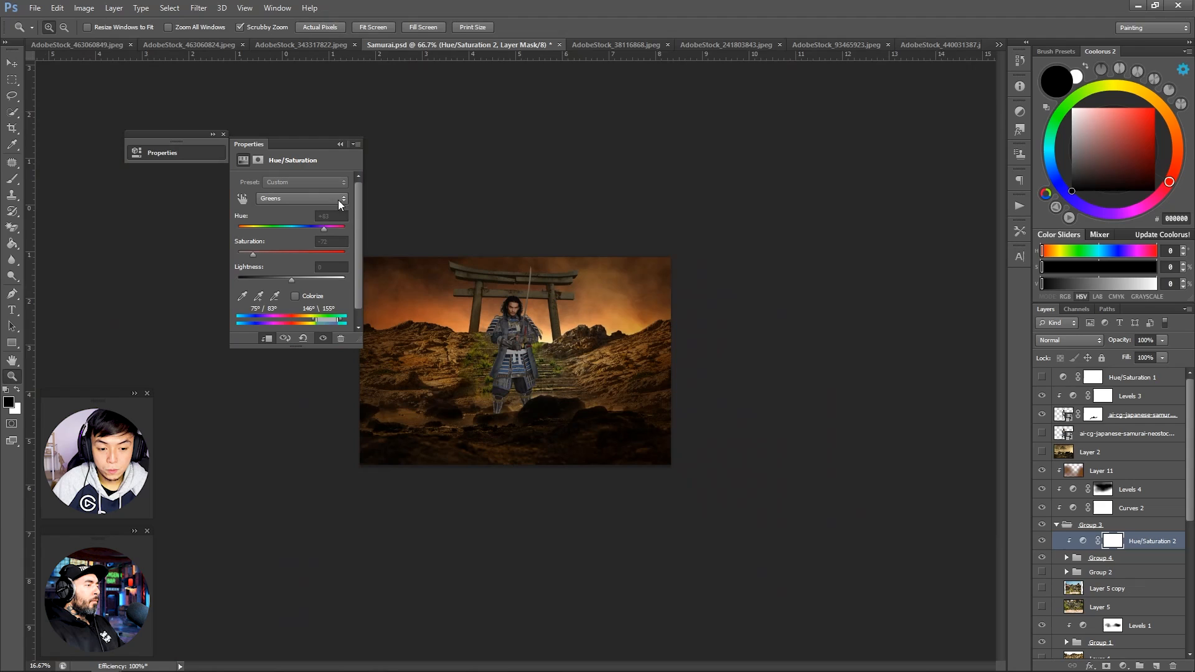
Step: Collapse the Hue/Saturation settings and save the document
click(340, 145)
scroll(560, 280, up, 2)
key(ctrl+s)
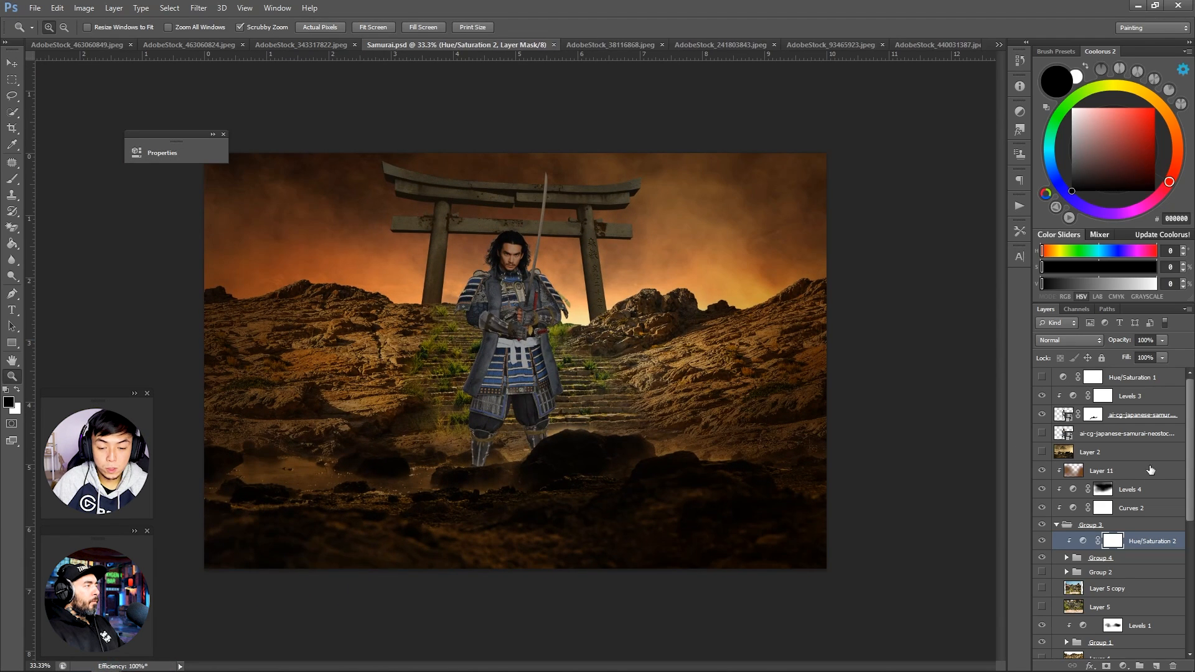
Step: Reopen Hue/Saturation 2 and strongly lower its Master saturation to mute the grassy stairs
click(1142, 509)
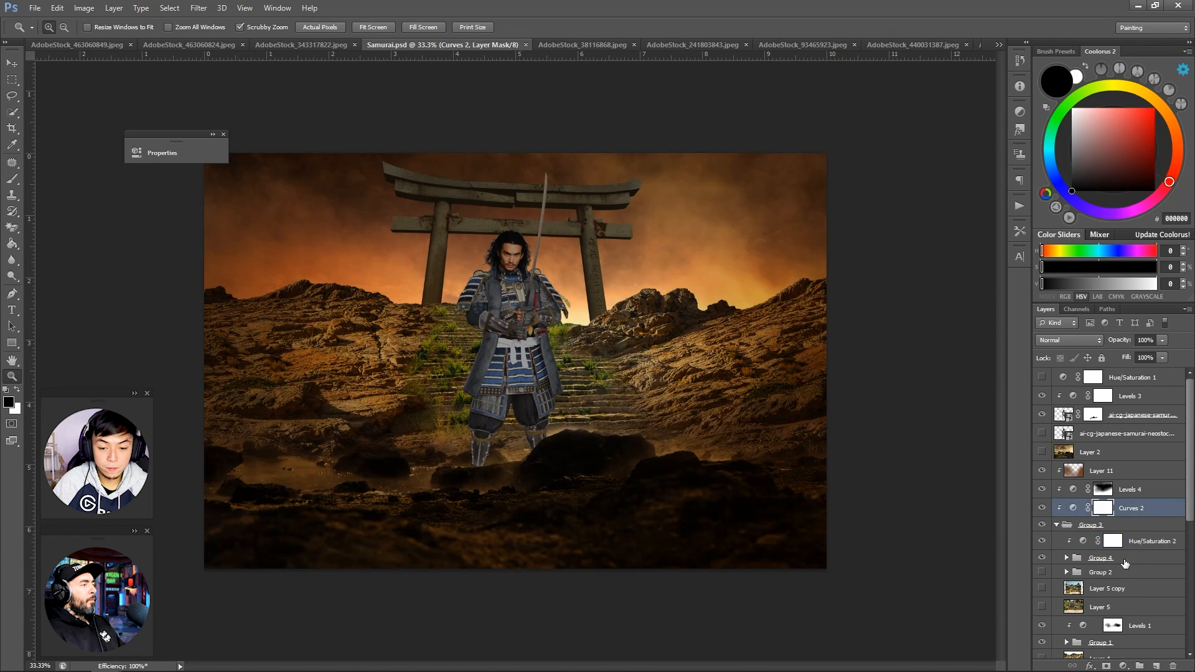
double_click(1083, 541)
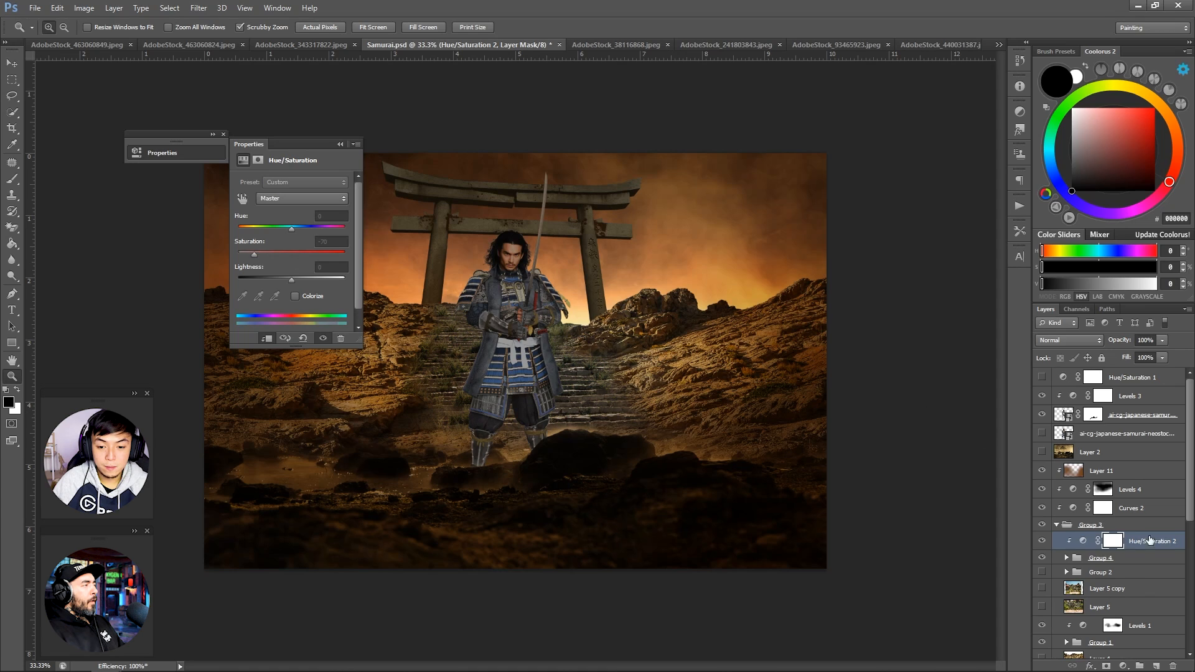
click(1139, 508)
click(1142, 540)
Step: Add a Soft Light layer clipped above Hue/Saturation 2 and paint orange-brown over the stairs around the samurai
key(ctrl+shift+alt+n)
click(1070, 340)
click(1080, 504)
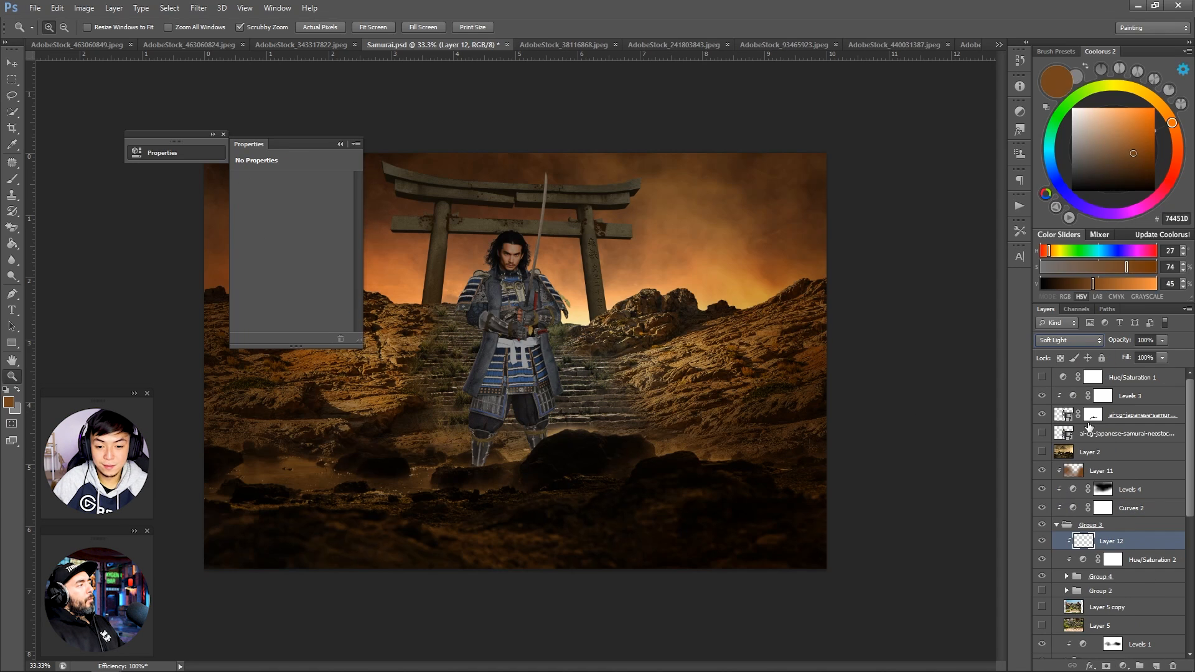
key(b)
drag(486, 391, 602, 490)
key(z)
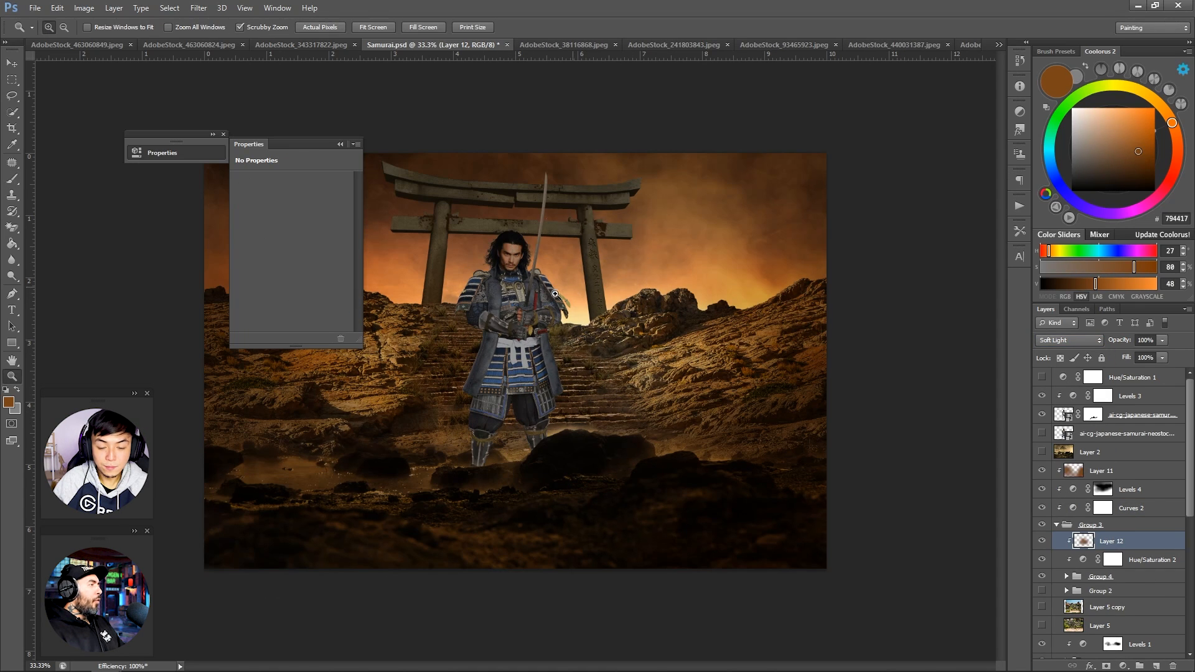
Step: Compare the composite with Curves 2 and Hue/Saturation 2 hidden and shown
drag(529, 280, 467, 259)
click(1041, 507)
click(1041, 507)
click(1043, 560)
click(1043, 560)
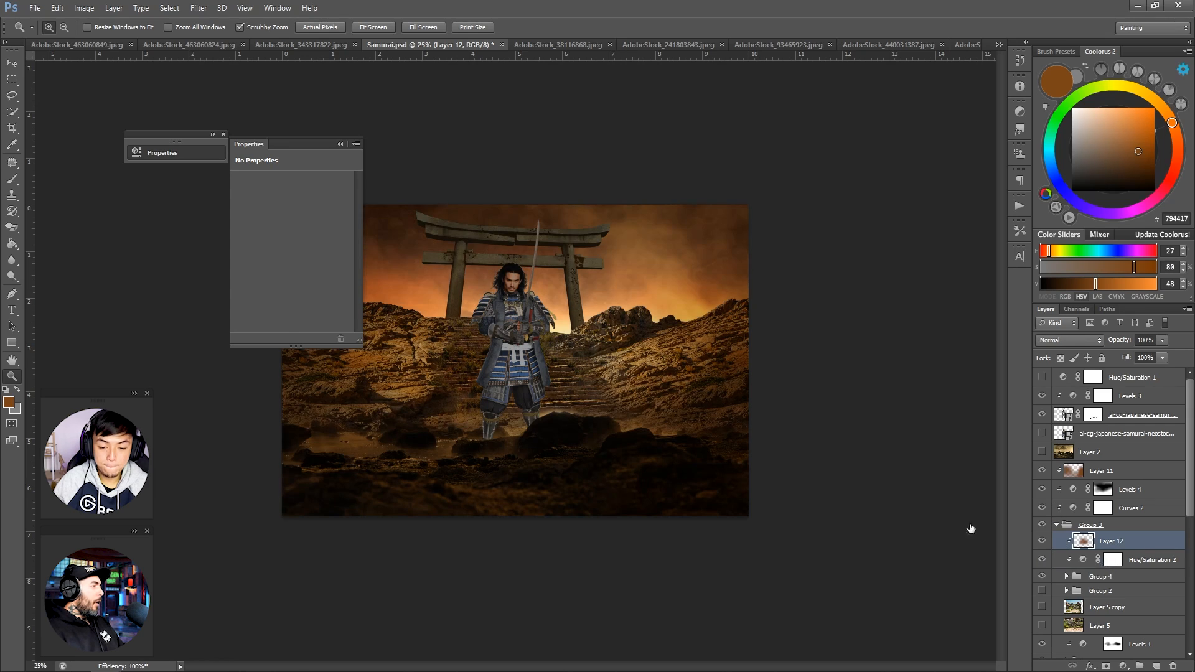
Step: Paint black on the Hue/Saturation 2 mask with a 400 px brush to restore some colour beside the samurai
click(1112, 559)
key(b)
click(339, 144)
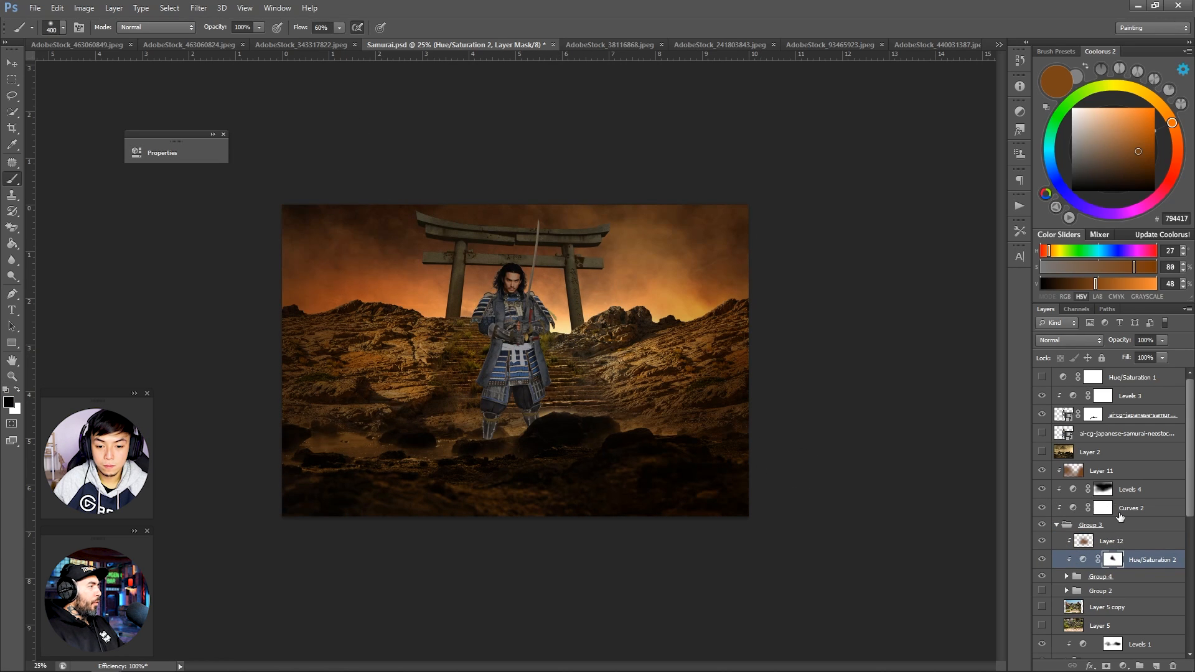
Step: Paint black on the Levels 4 mask with a 150 px brush to brighten the misty patches between the foreground rocks
click(1103, 498)
key(bracketleft)
key(bracketleft)
key(bracketleft)
key(bracketleft)
key(bracketleft)
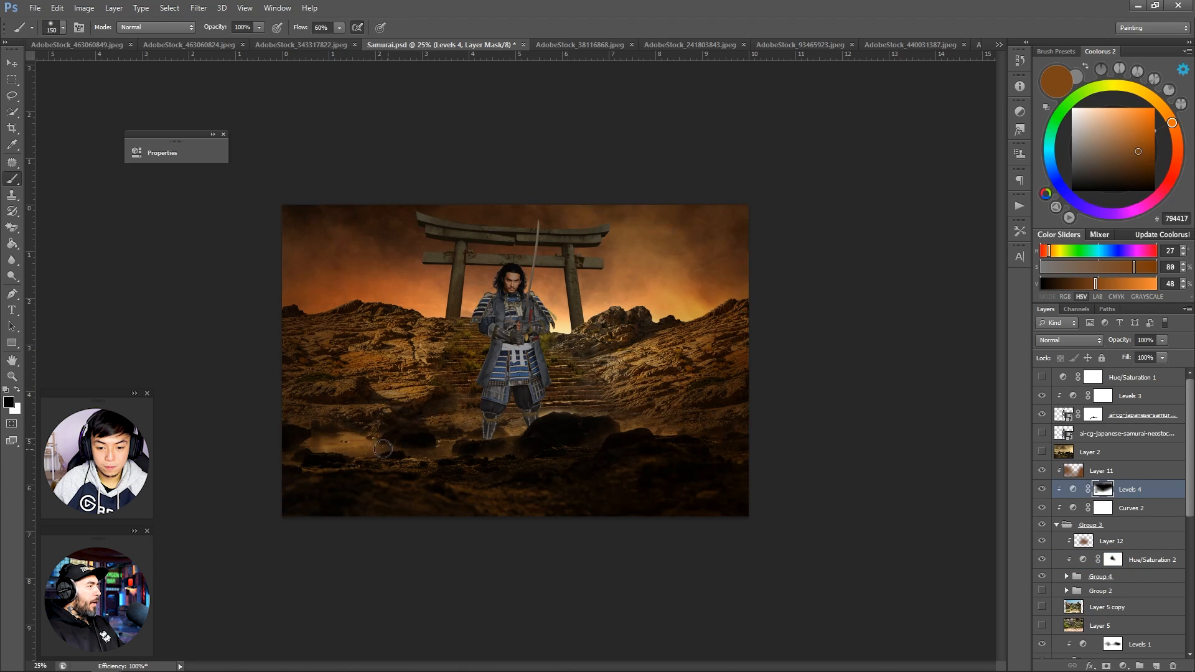
drag(383, 448, 404, 410)
Step: Refine the Levels 4 mask over the lower foreground rocks with larger brush strokes
key(bracketright)
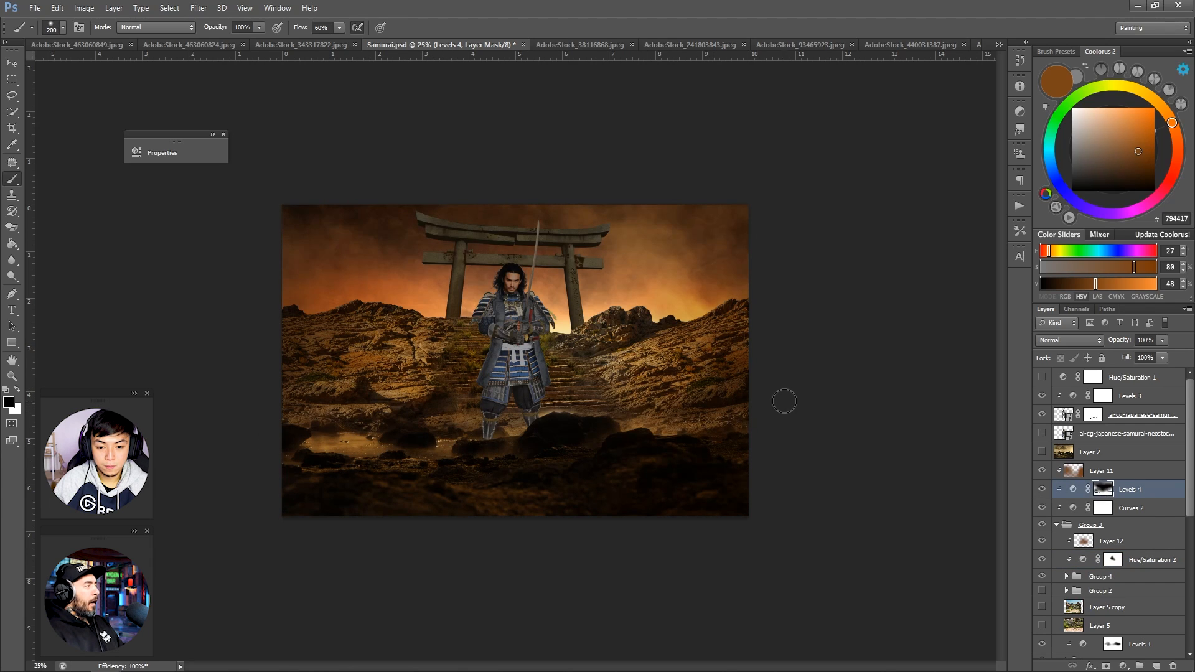
key(bracketright)
key(bracketright)
drag(429, 467, 350, 499)
key(x)
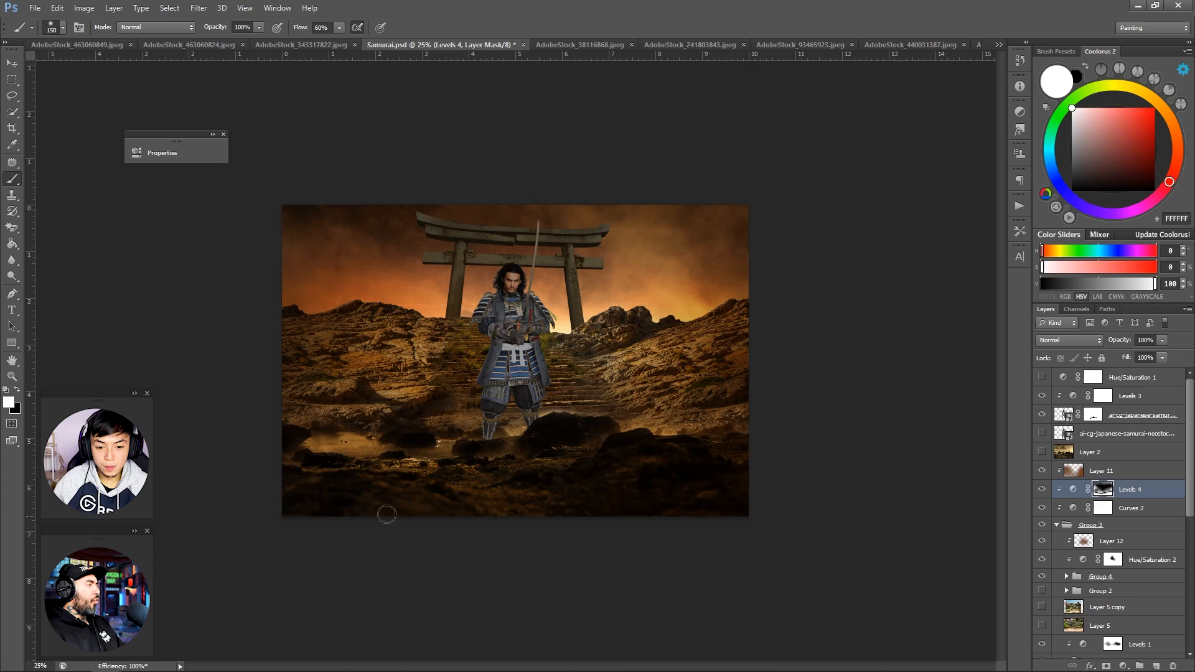
key(x)
Step: Check the composite at a reduced size and save the document
key(z)
alt+click(369, 153)
alt+click(369, 153)
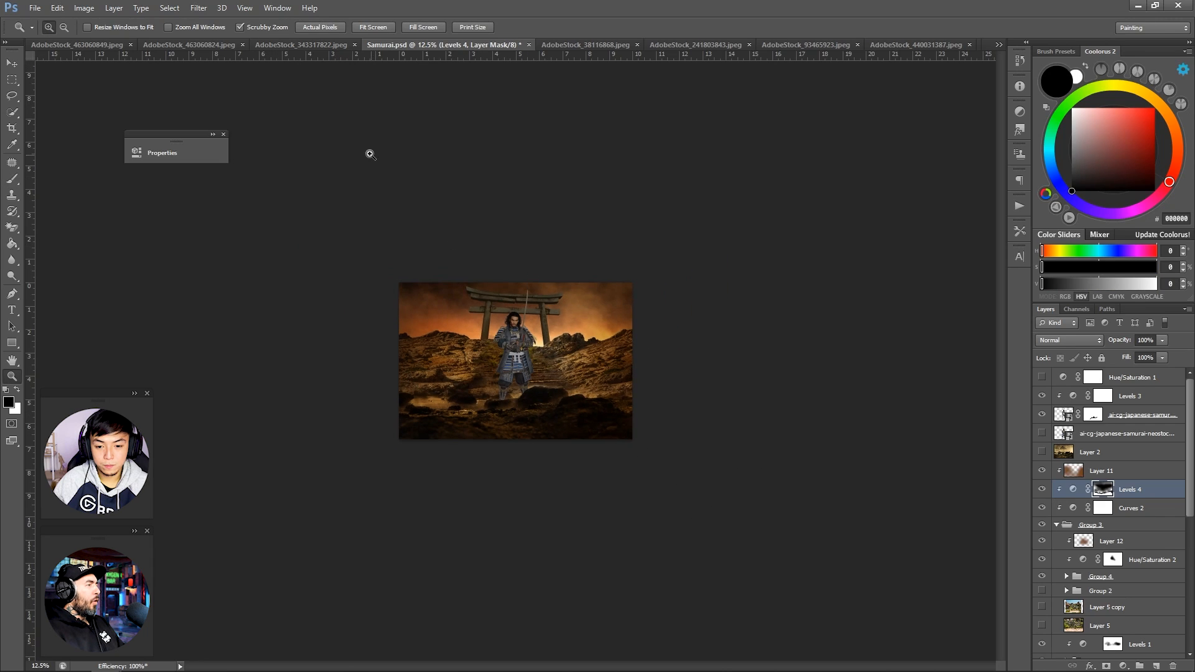
click(368, 153)
click(366, 152)
key(ctrl+s)
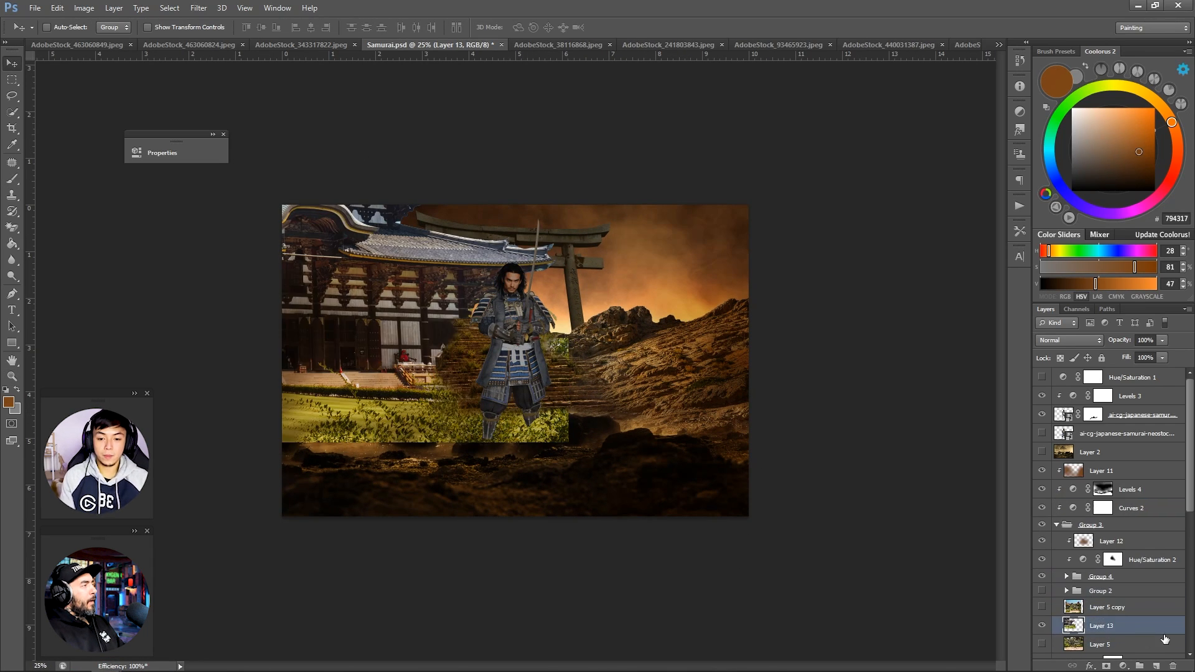
Step: Move the temple image, Layer 13, below Layer 10 and scale it down behind the hill beside the gate
click(1125, 573)
drag(1125, 573, 1108, 607)
key(ctrl+t)
drag(632, 133, 353, 263)
drag(313, 342, 382, 334)
drag(428, 270, 436, 266)
key(Return)
drag(399, 336, 401, 339)
Step: Add a Levels adjustment clipped to Layer 13 with output levels of 29 and 82
click(1123, 666)
click(1144, 455)
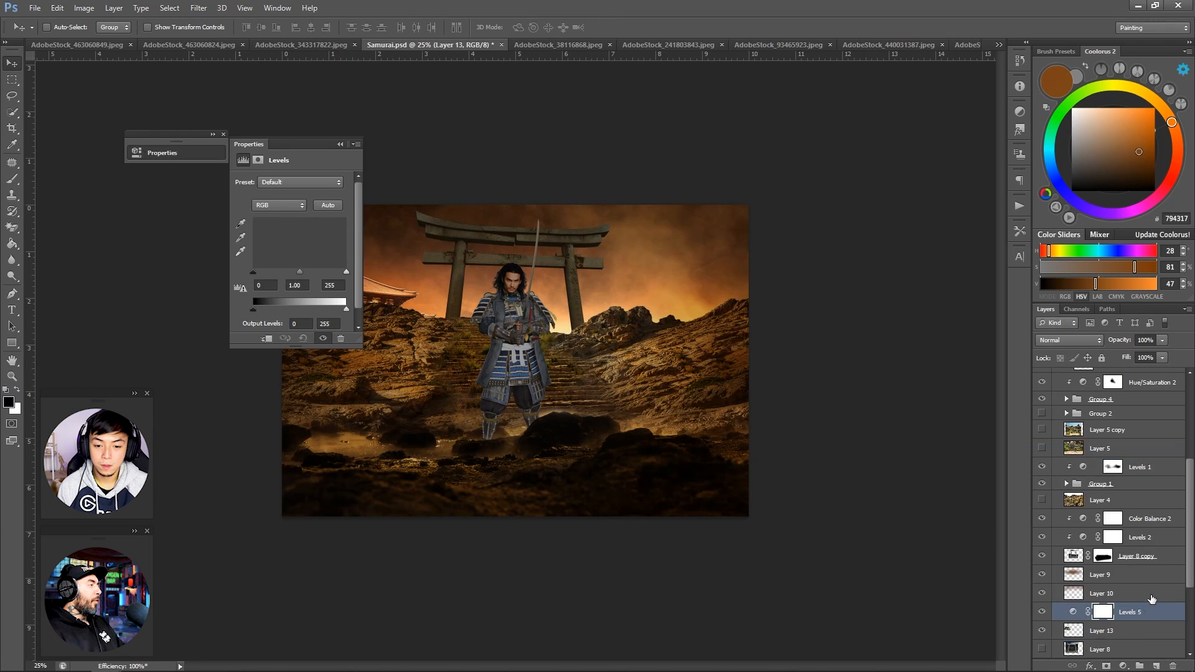
alt+click(1150, 621)
click(340, 144)
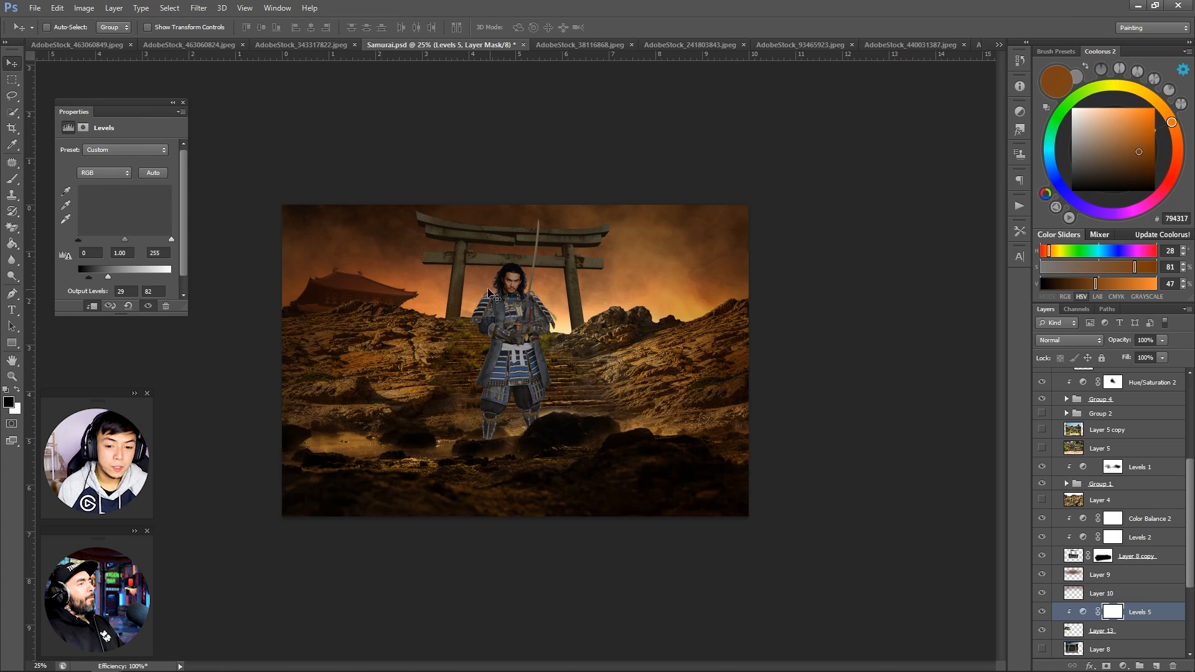
Step: Save the document and reposition the temple, Layer 13 with Levels 5, to show more roof above the hill
click(1145, 519)
shift+click(1139, 556)
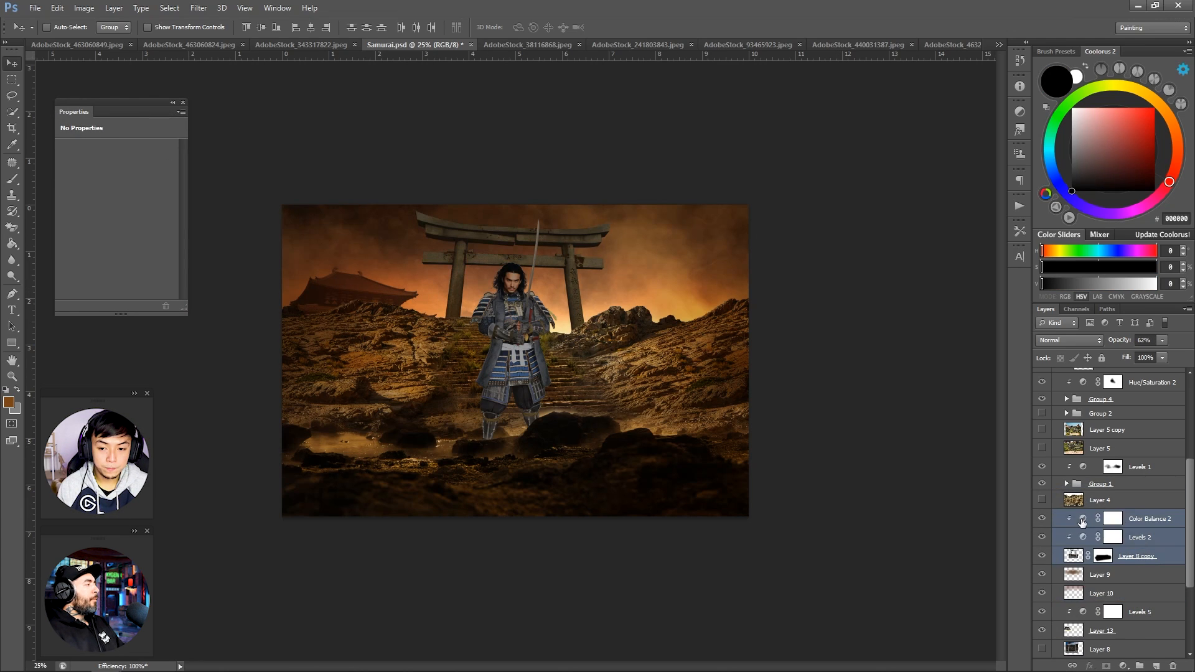
key(ctrl+s)
click(1144, 612)
shift+click(1144, 630)
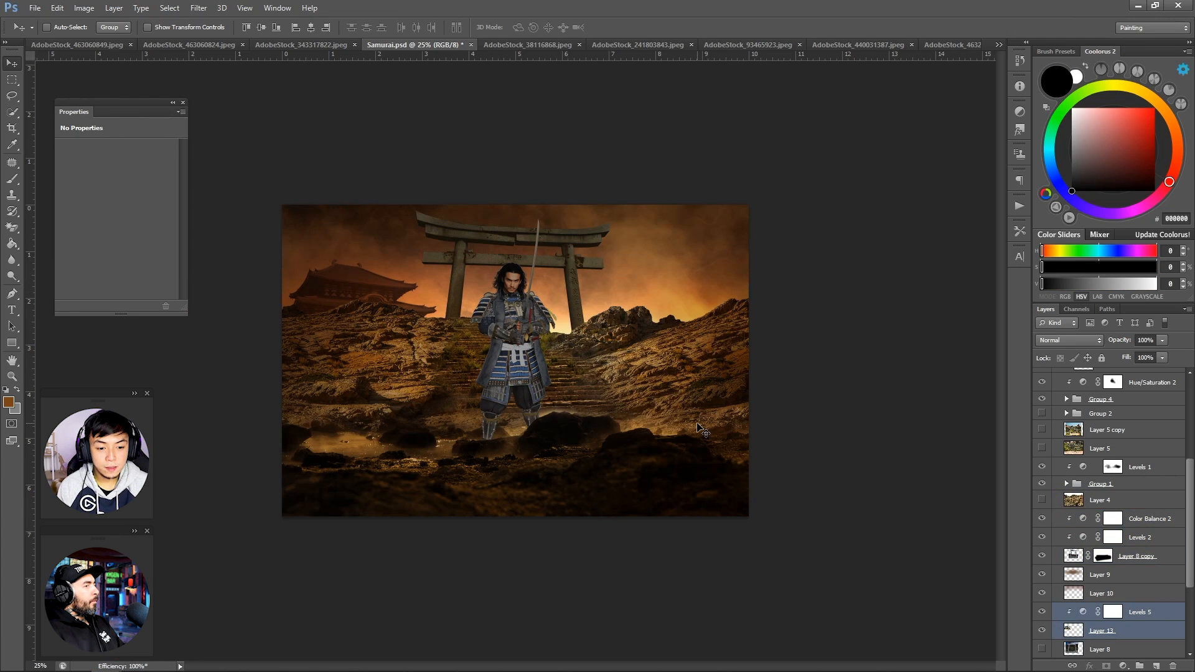
click(174, 103)
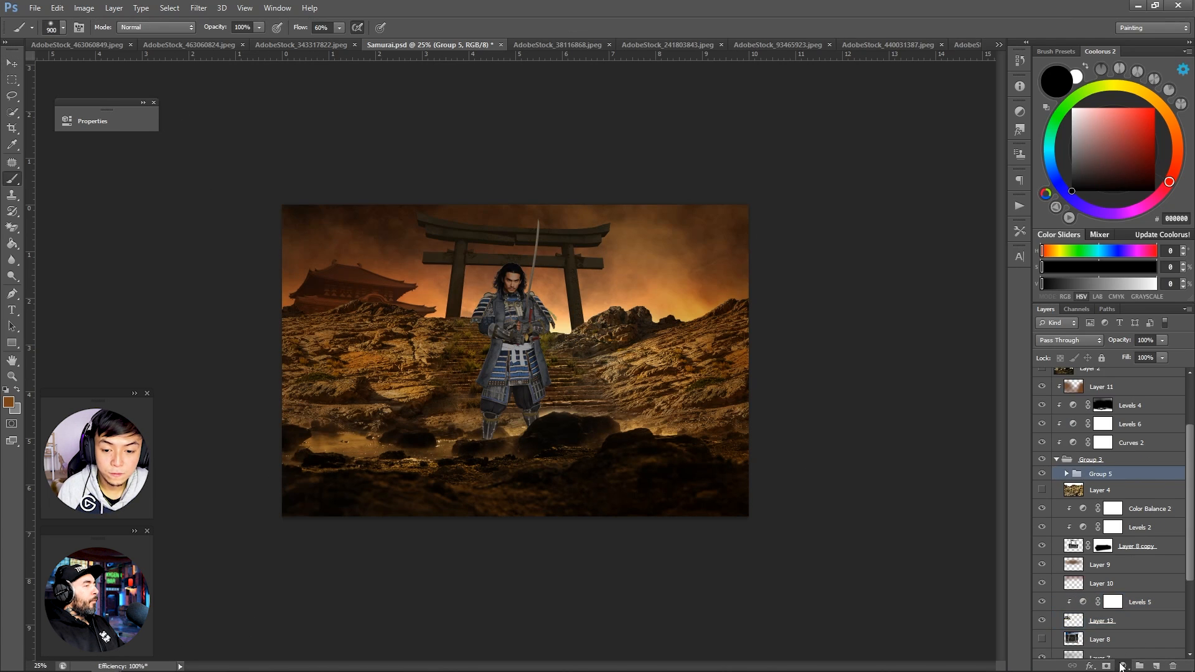
Step: Add a Levels adjustment clipped to Group 5 and lower its output white level to 128
click(1122, 666)
click(1095, 453)
right_click(1157, 475)
click(1102, 350)
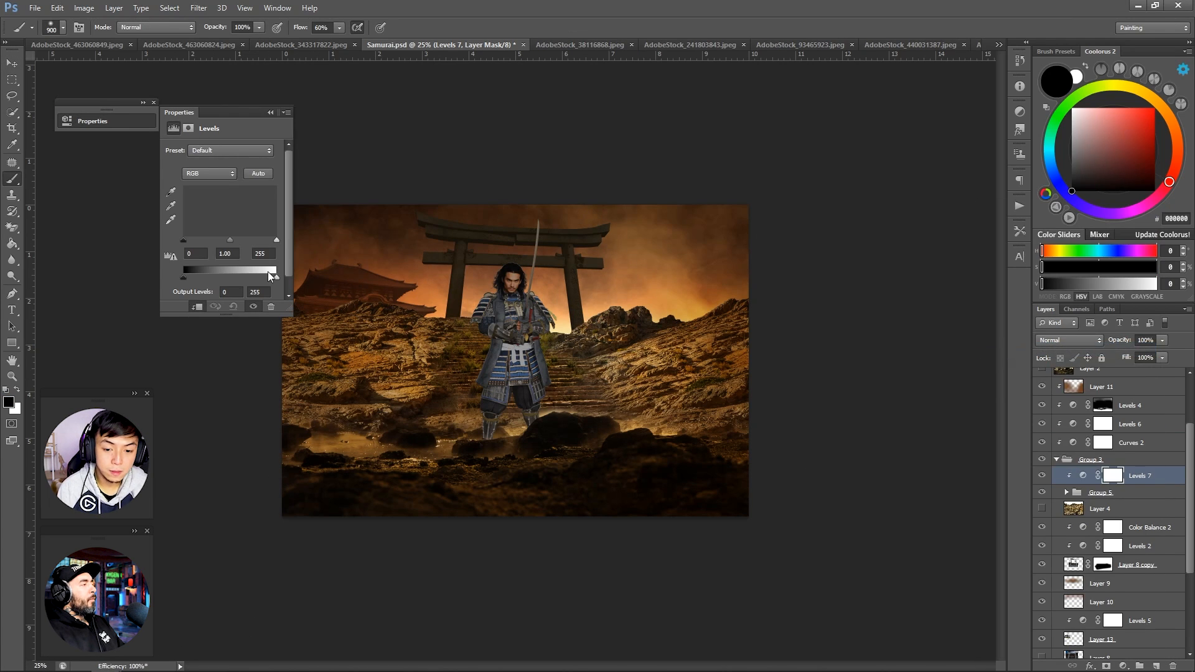
drag(276, 277, 234, 290)
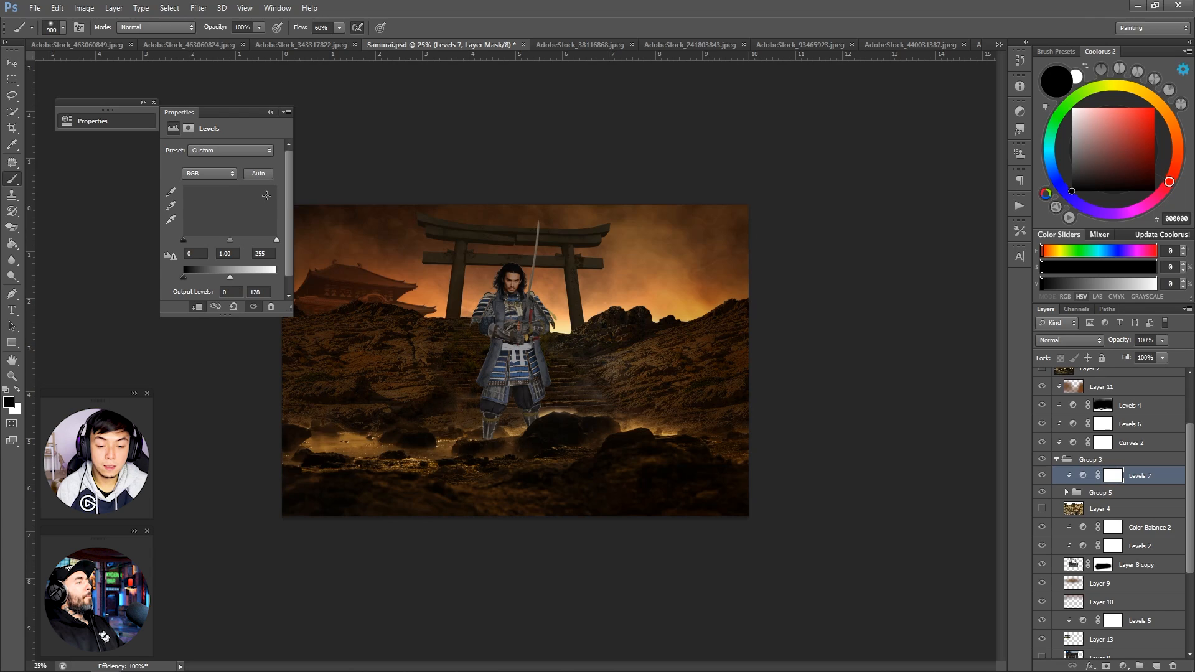
Step: Paint black over the stairs and central hillside on the Levels 7 mask with a 900 px brush
alt+click(461, 270)
ctrl+click(461, 269)
mouse_move(567, 337)
mouse_down()
mouse_move(580, 393)
mouse_move(599, 340)
mouse_move(568, 364)
mouse_move(416, 313)
mouse_move(368, 335)
mouse_move(504, 458)
mouse_move(581, 332)
mouse_move(439, 441)
mouse_move(688, 322)
mouse_move(618, 379)
mouse_move(695, 401)
mouse_up()
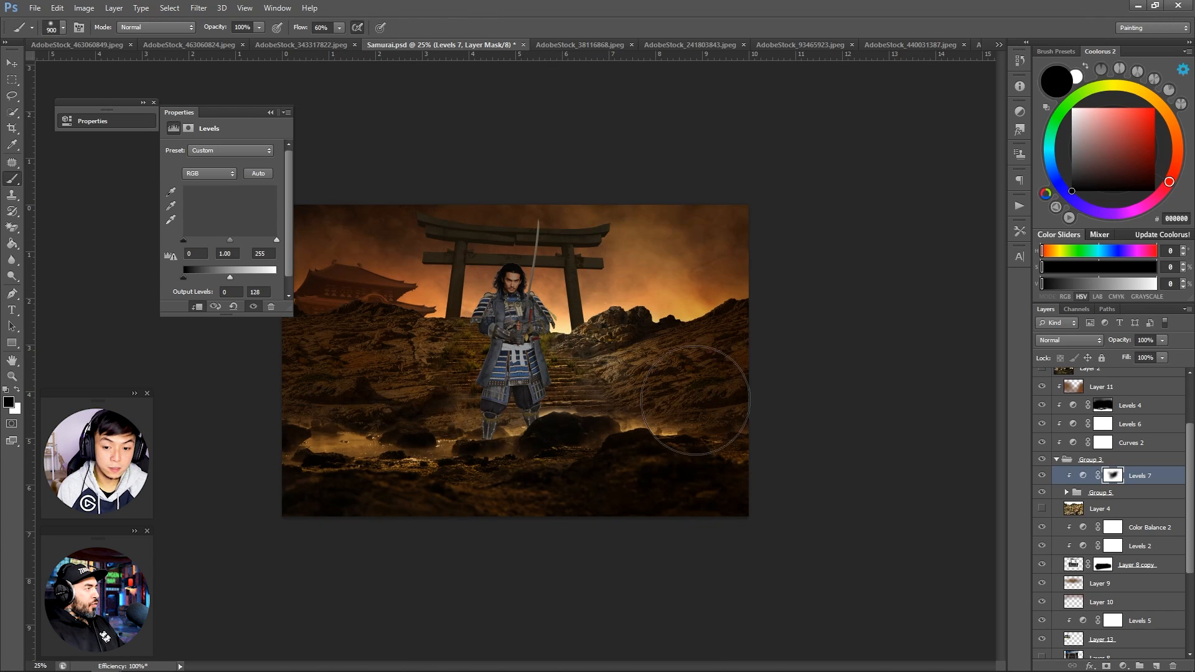
Step: Paint black highlights onto the hillside below the temple on the Levels 7 mask with an 80 px brush
alt+click(440, 257)
ctrl+click(440, 257)
key(bracketleft)
key(bracketleft)
key(bracketleft)
key(bracketleft)
key(bracketleft)
key(bracketleft)
key(bracketleft)
key(bracketleft)
key(bracketleft)
key(bracketleft)
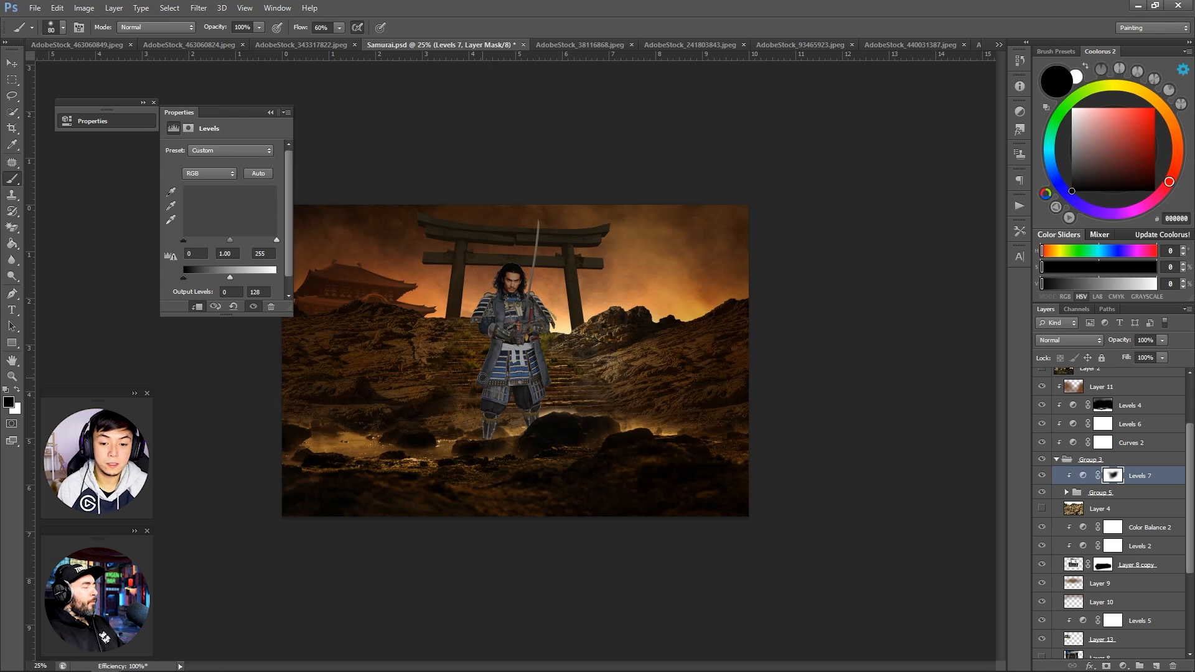
mouse_move(326, 419)
mouse_down()
mouse_move(372, 376)
mouse_move(362, 340)
mouse_up()
Step: Paint black over the hillside opposite the temple on the Levels 7 mask with a 300 px brush
key(bracketright)
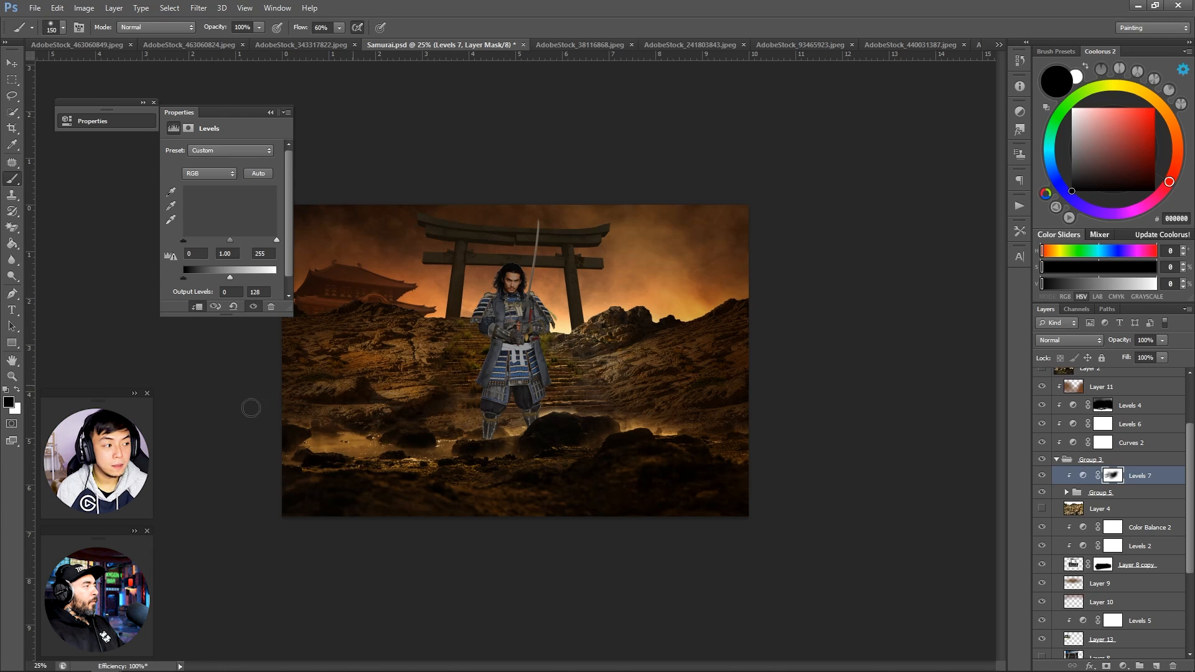
key(x)
key(x)
key(bracketright)
key(bracketright)
key(bracketright)
key(bracketright)
key(x)
key(x)
drag(720, 358, 689, 352)
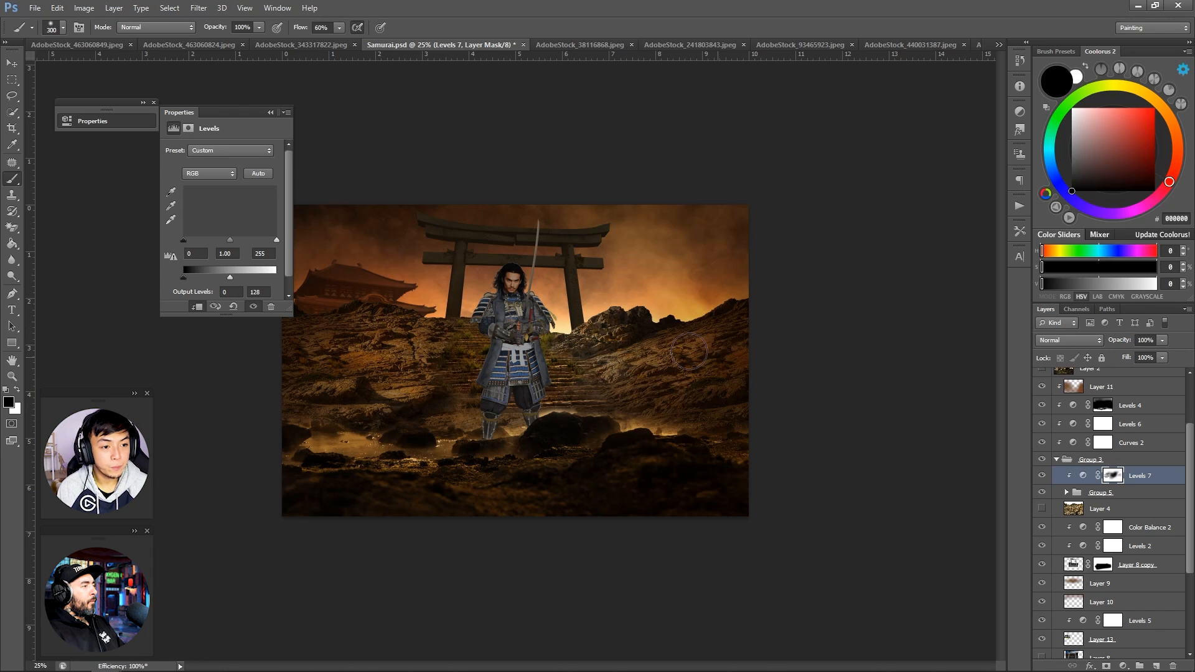
Step: Switch the painting colour to white, check the whole composite and save the document
key(x)
key(ctrl+space)
mouse_move(458, 305)
mouse_down()
mouse_move(402, 298)
mouse_move(473, 311)
mouse_up()
key(ctrl+s)
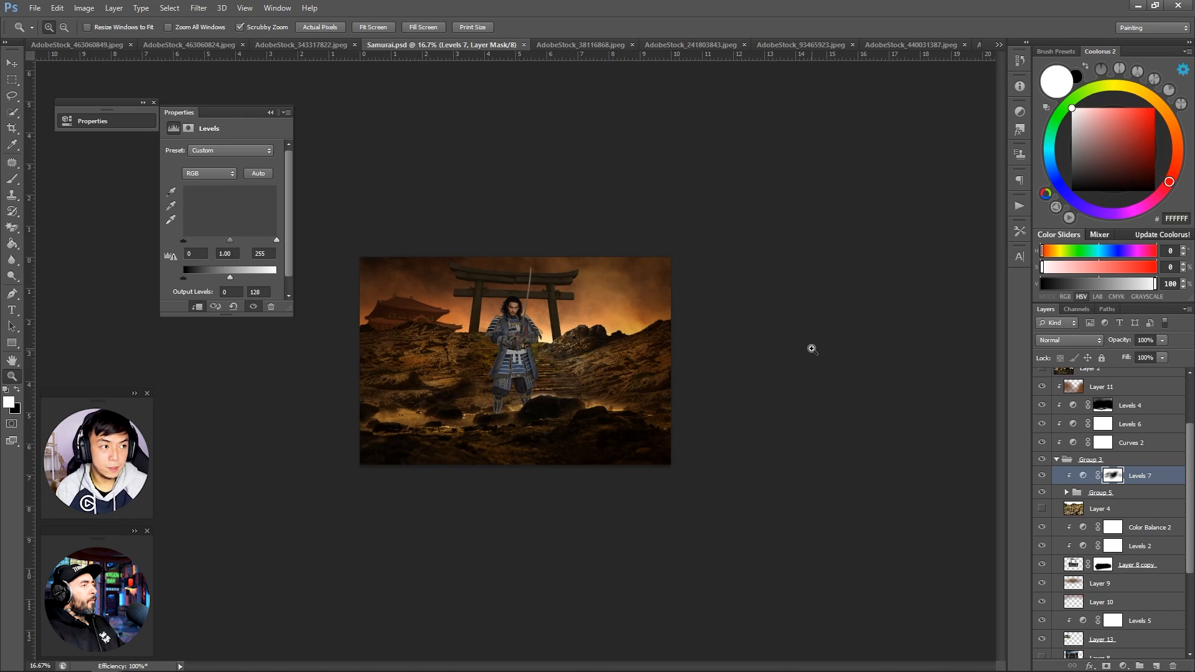
Step: Bring up the Messenger call window in Chrome, move it aside and dismiss it
click(198, 660)
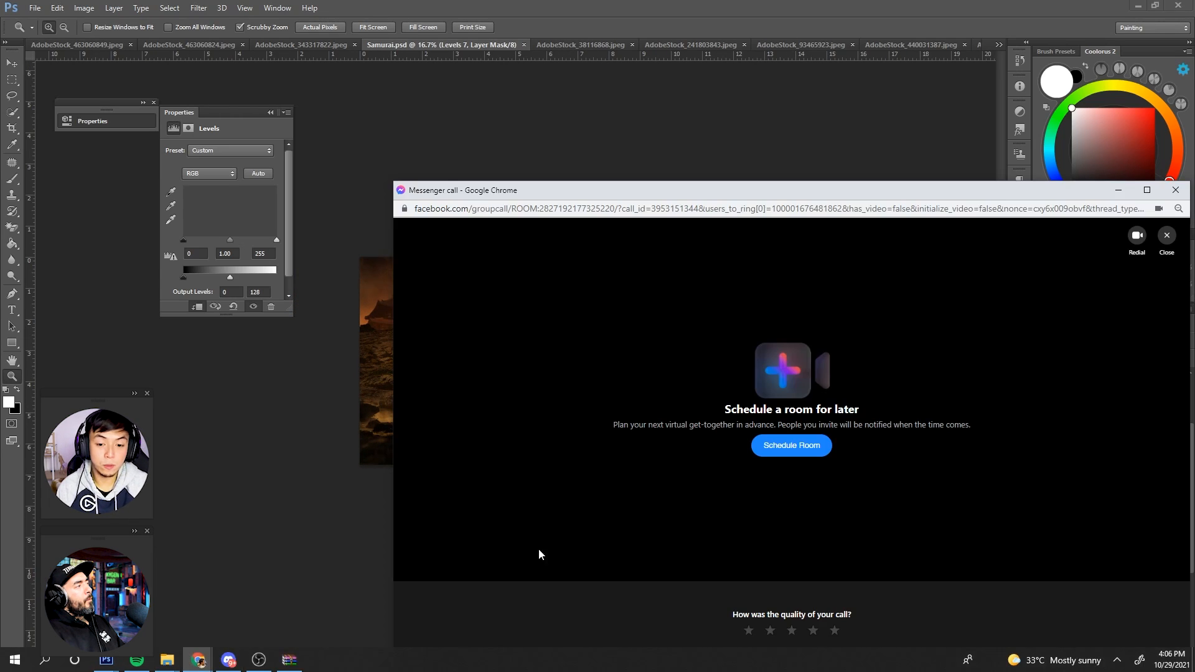
drag(872, 190, 687, 144)
click(979, 188)
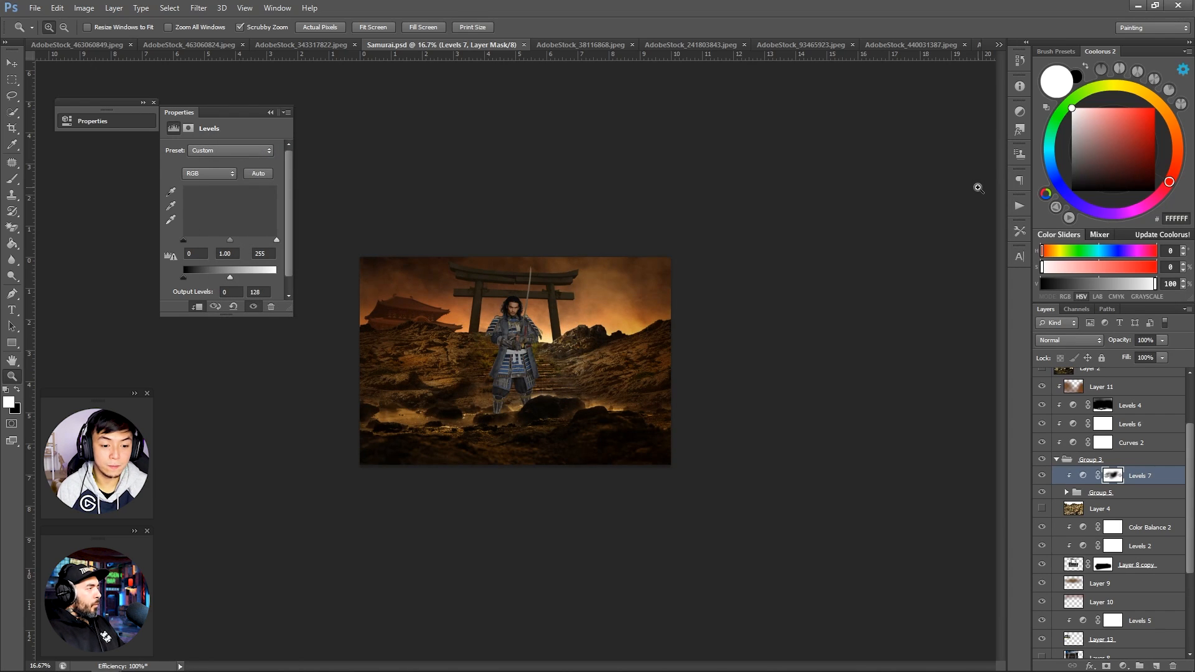
Step: Add a clipped Overlay layer above Color Balance 2 and paint a soft orange-brown glow over the torii gate
click(1132, 552)
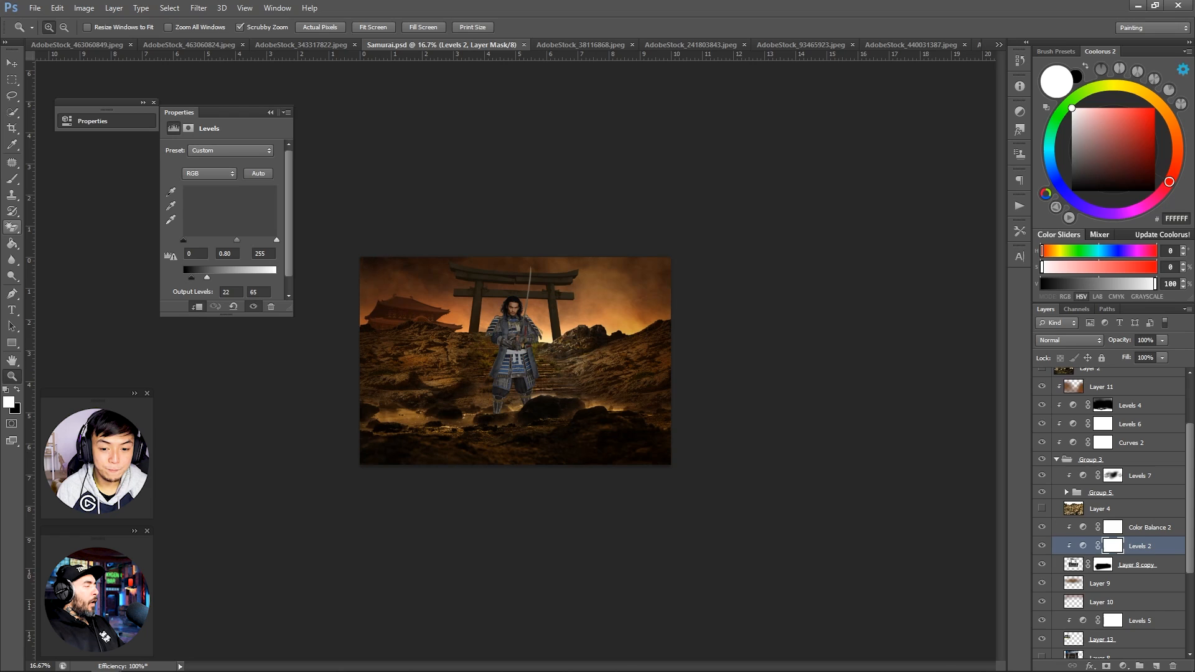
click(1157, 666)
drag(1140, 546, 1142, 525)
click(1068, 340)
click(1067, 502)
key(b)
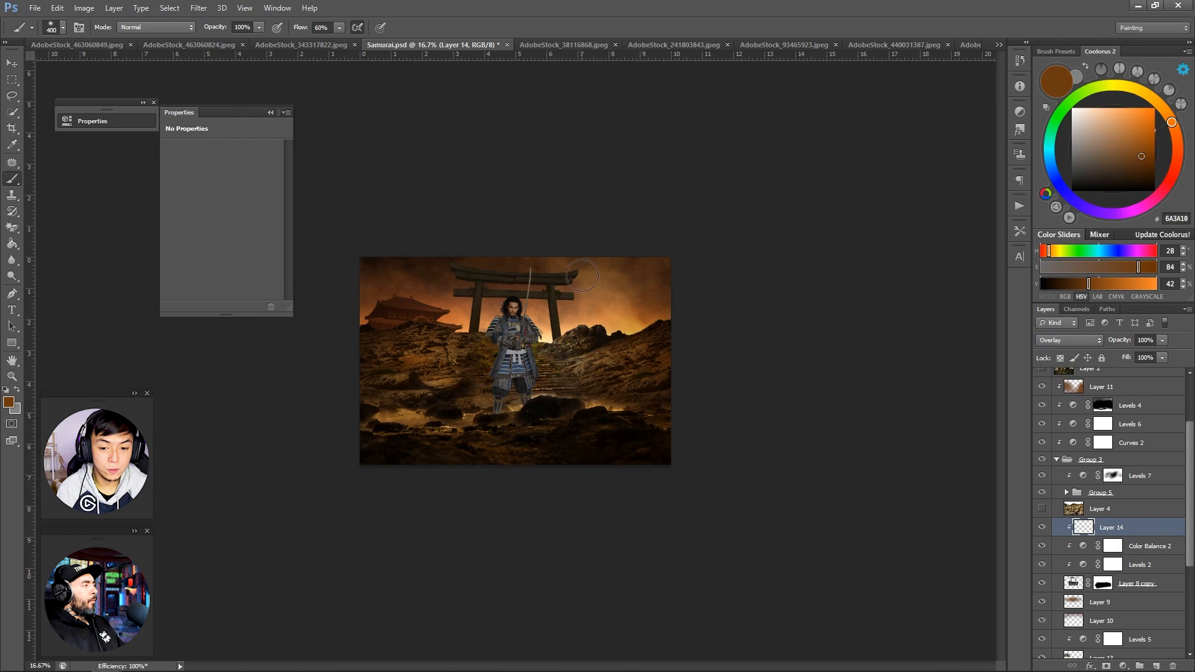
drag(476, 287, 560, 295)
click(1139, 139)
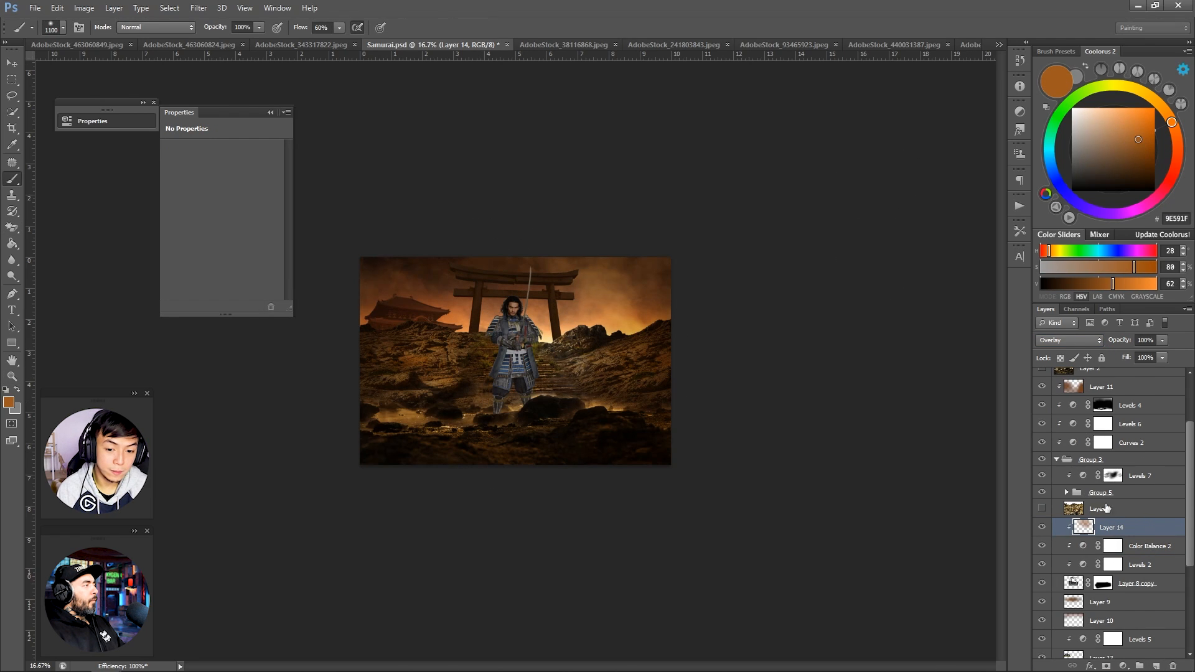
Step: Add a clipped Soft Light layer above Levels 7 and paint brown-orange 724117 over the hillside with an 1100 px brush
click(1119, 492)
key(ctrl+alt+shift+n)
drag(1123, 494, 1122, 468)
click(1064, 340)
click(1060, 512)
click(1138, 154)
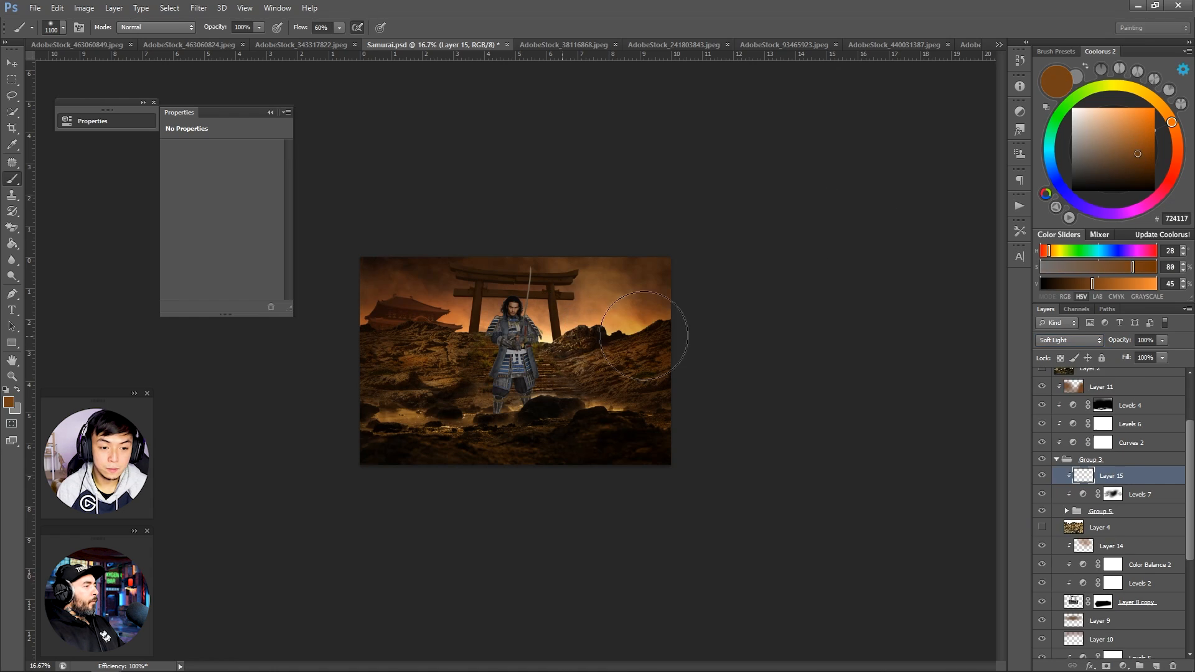
Step: Compare the composite with Layer 11 hidden and shown
click(1041, 387)
click(1041, 386)
click(1132, 386)
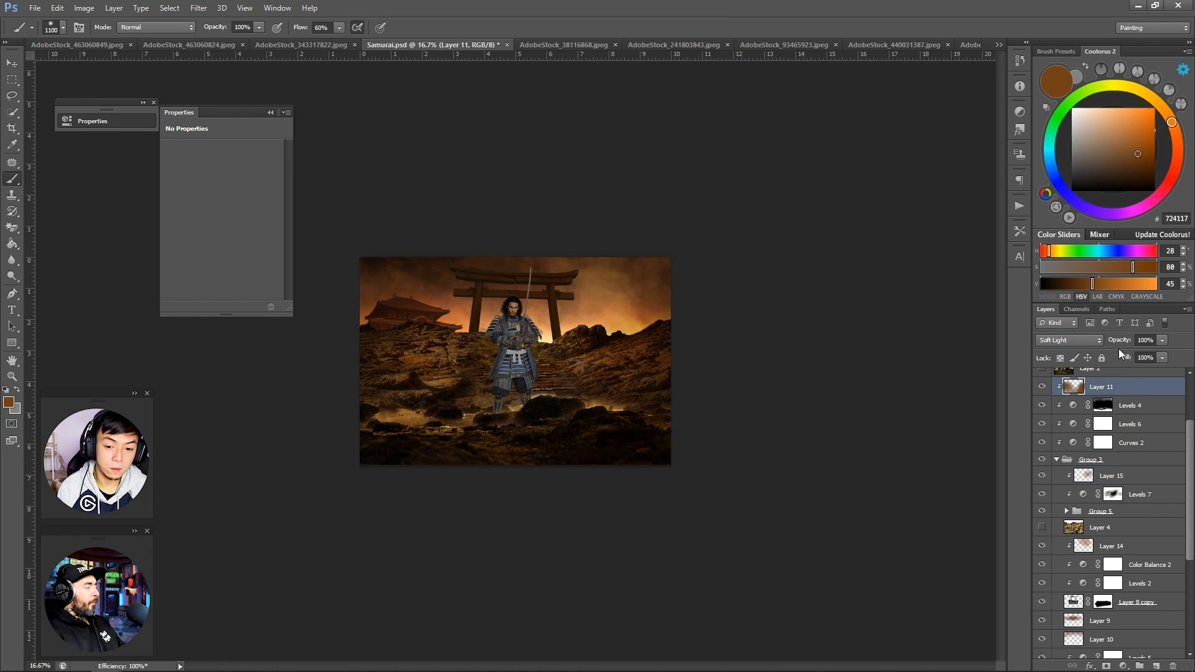
click(1041, 388)
click(1039, 389)
Step: Collapse Group 3, add a new layer above Layer 11, paint orange haze over the ground and erase the excess
scroll(1108, 443, up, 1)
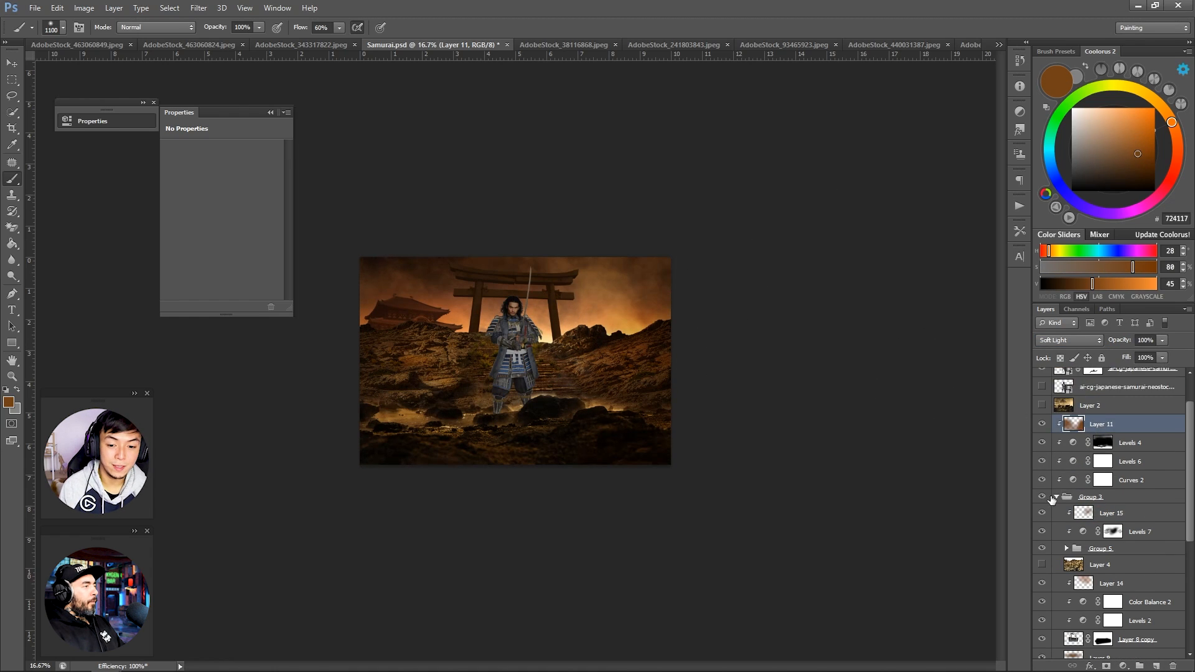
click(1057, 497)
key(ctrl+alt+shift+n)
click(1152, 149)
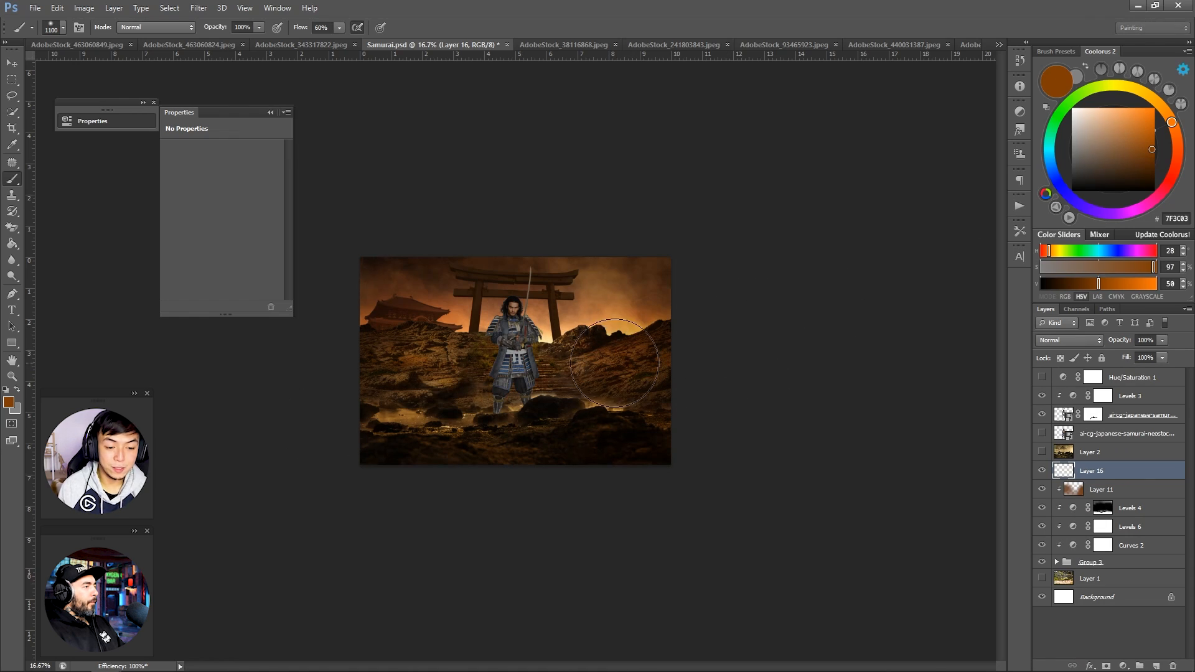
click(1147, 142)
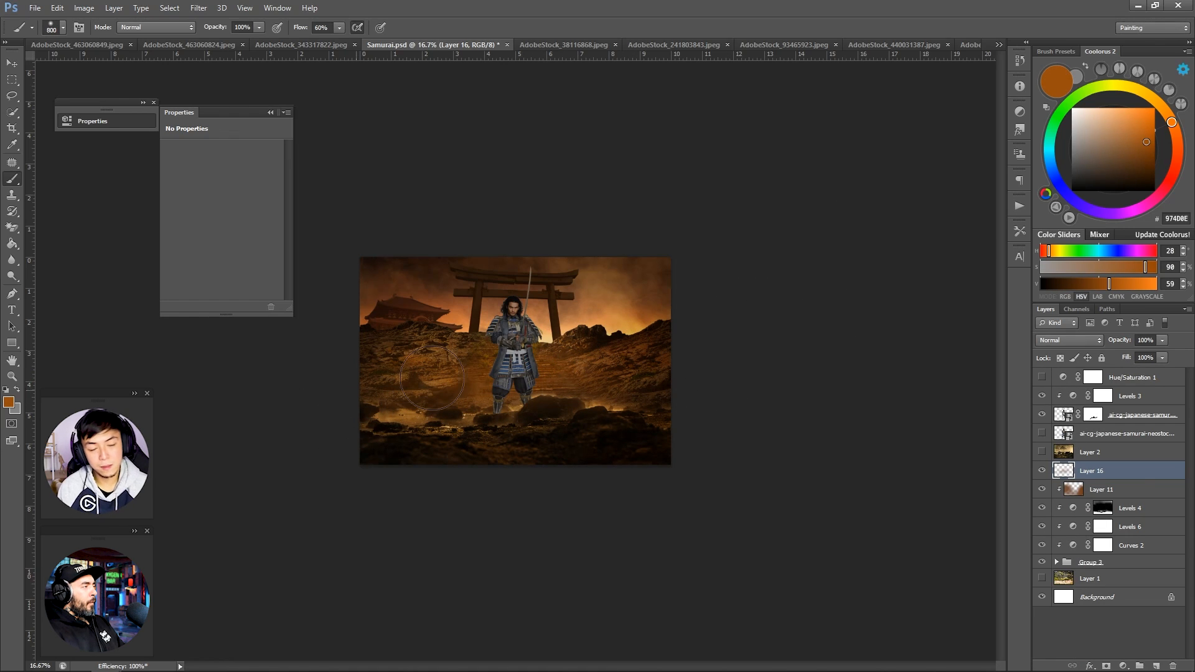
key(e)
key(e)
drag(646, 372, 297, 382)
Step: Paint amber AC6F10 haze over the ground on both sides of the samurai and trim it with a 700 px eraser
click(1161, 105)
key(b)
drag(427, 392, 508, 392)
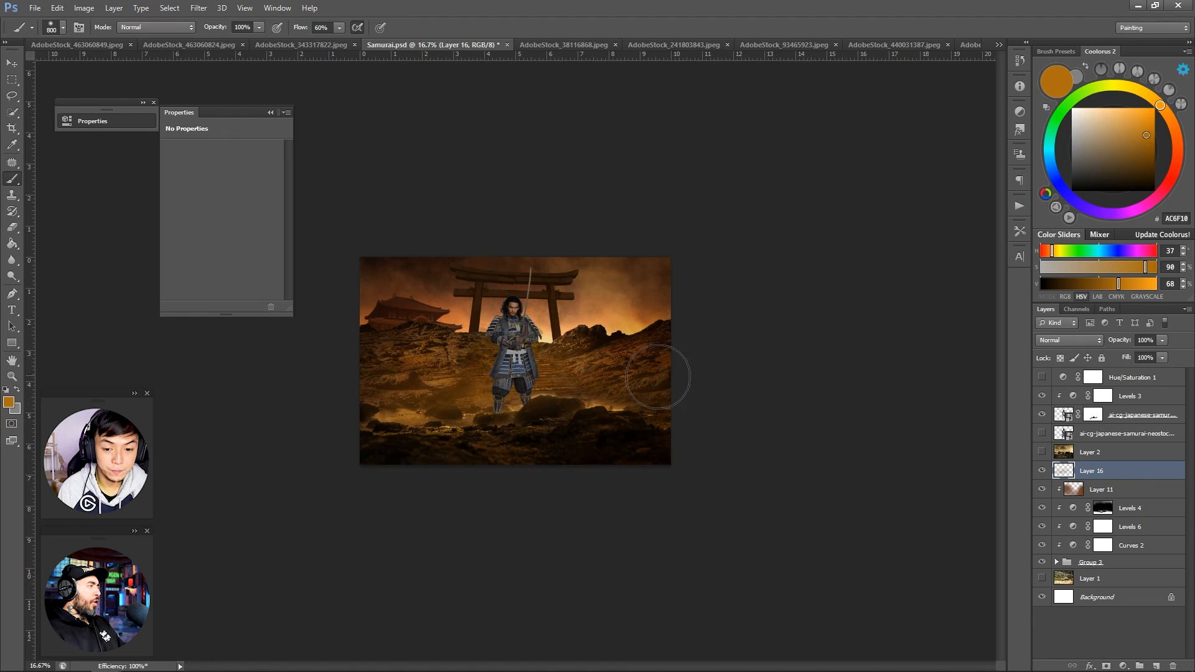
drag(658, 378, 613, 389)
key(bracketleft)
key(bracketleft)
key(e)
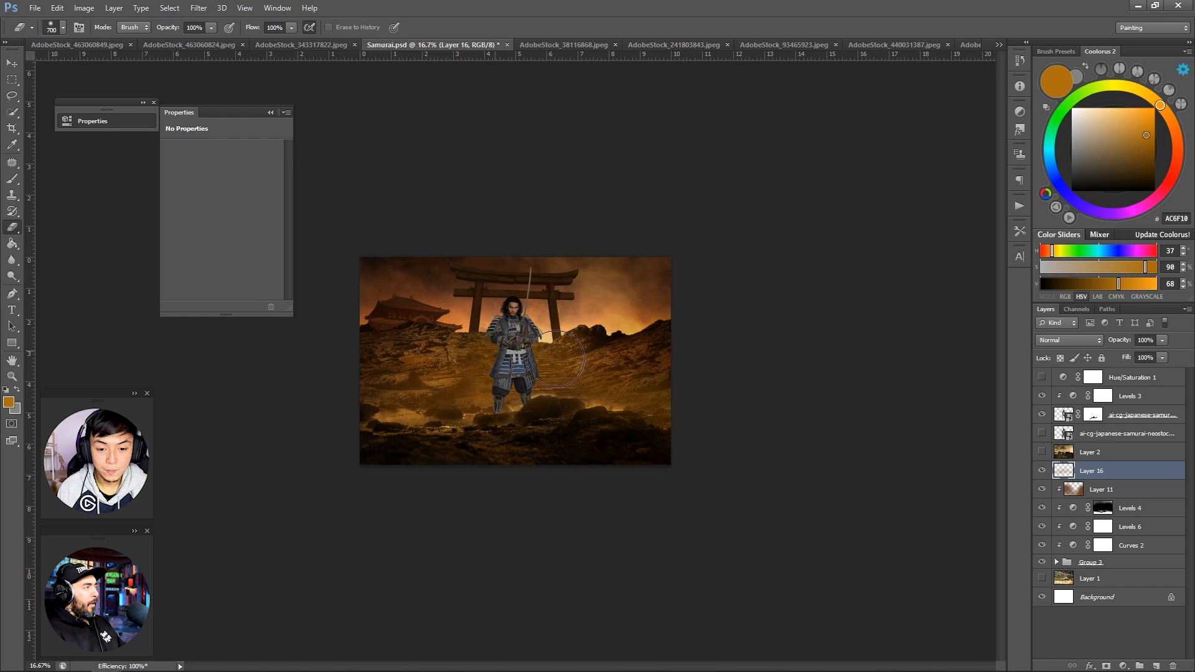
key(z)
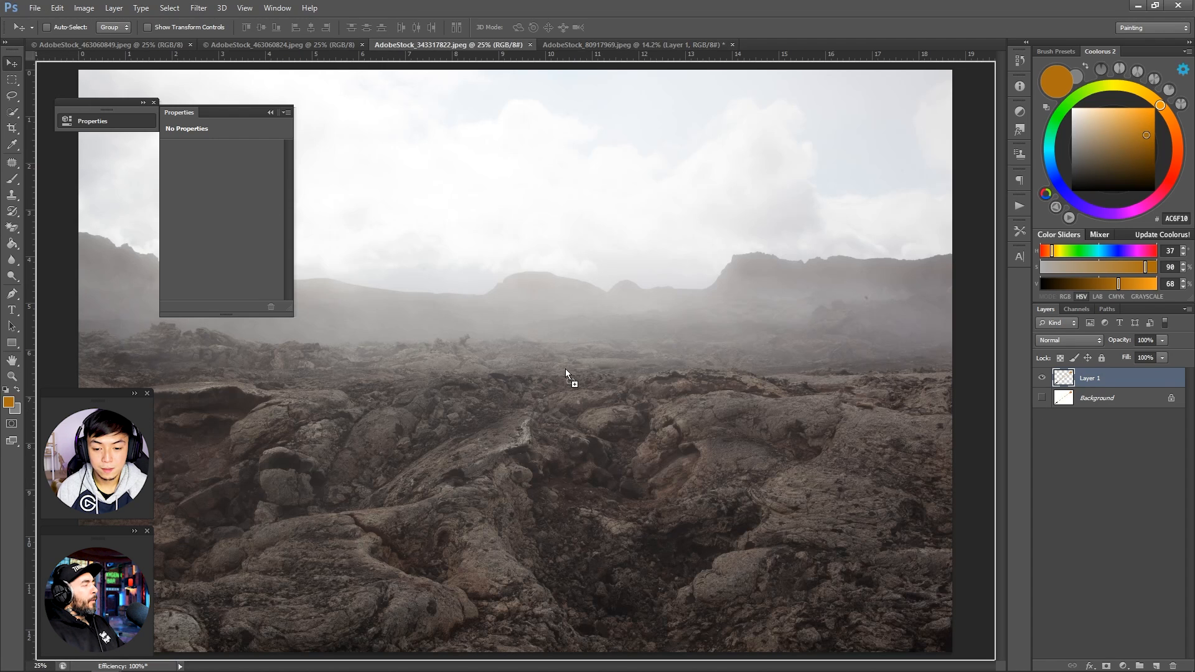
Step: Bring the arrow from AdobeStock_80917969.jpeg into Samurai.psd and place its layer at the top of the stack
drag(566, 370, 567, 368)
key(ctrl+z)
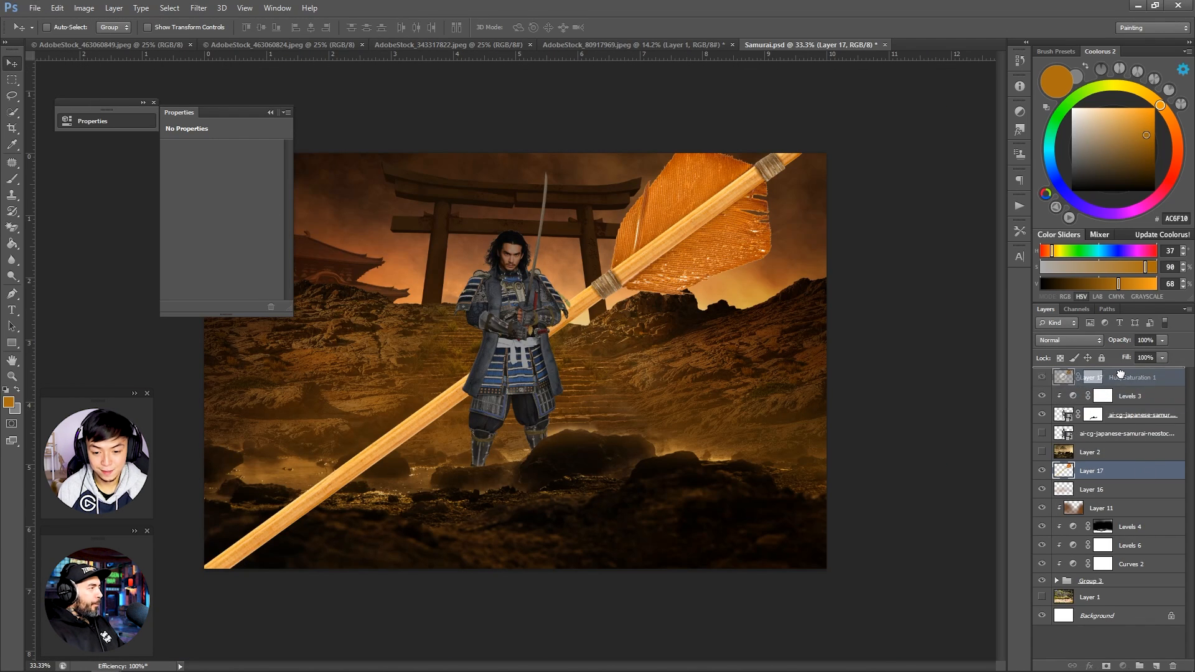
drag(1120, 374, 1120, 374)
Step: Scale the arrow to about 19% and rotate it about -33° so it points into the ground beside the samurai
key(ctrl+t)
key(ctrl+0)
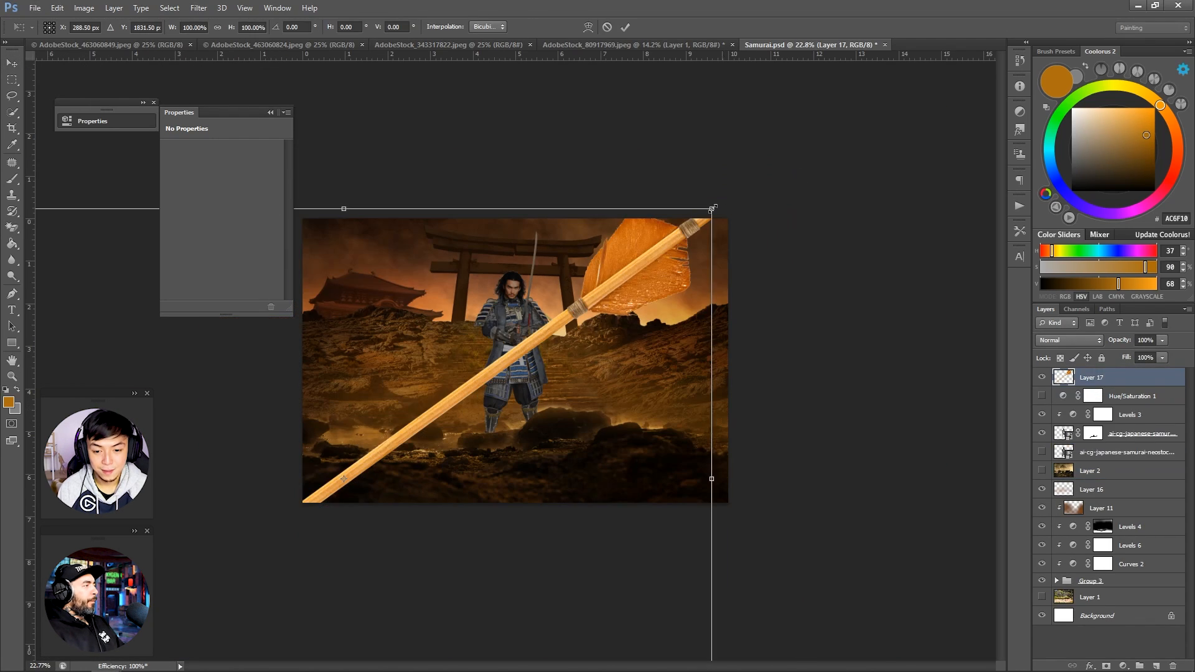
drag(712, 209, 379, 375)
drag(358, 458, 443, 388)
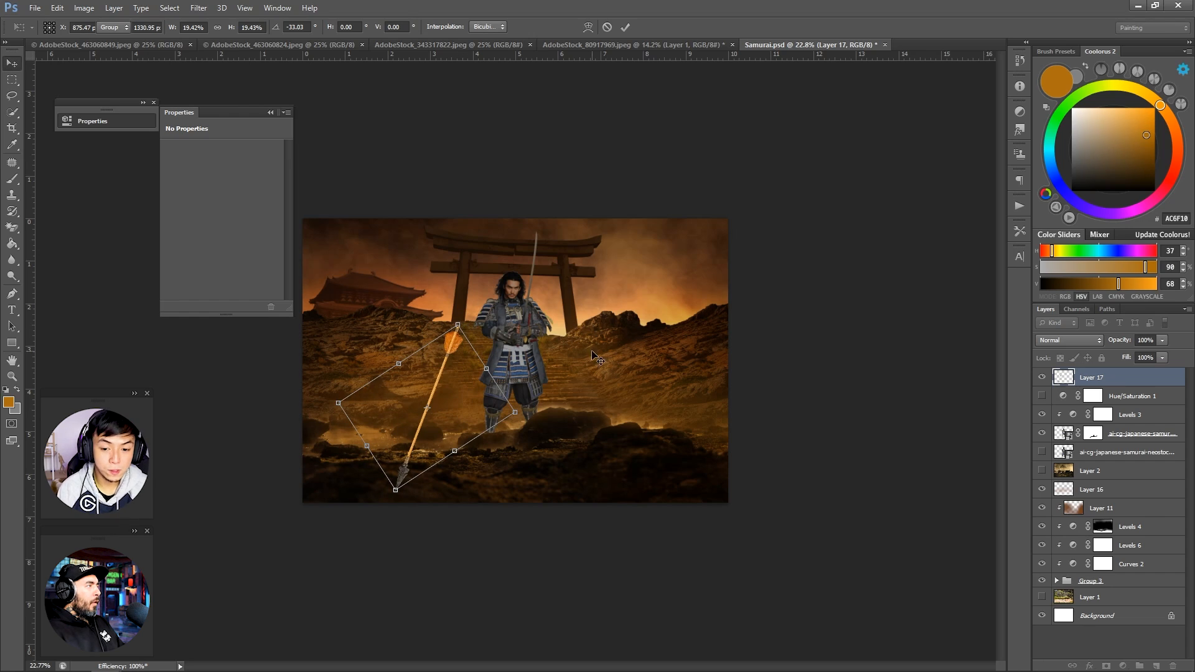
key(Return)
Step: Put the arrow in a group named arrows and darken a duplicate with Levels, setting the white output level to 41
key(ctrl+g)
key(ctrl+j)
key(ctrl+l)
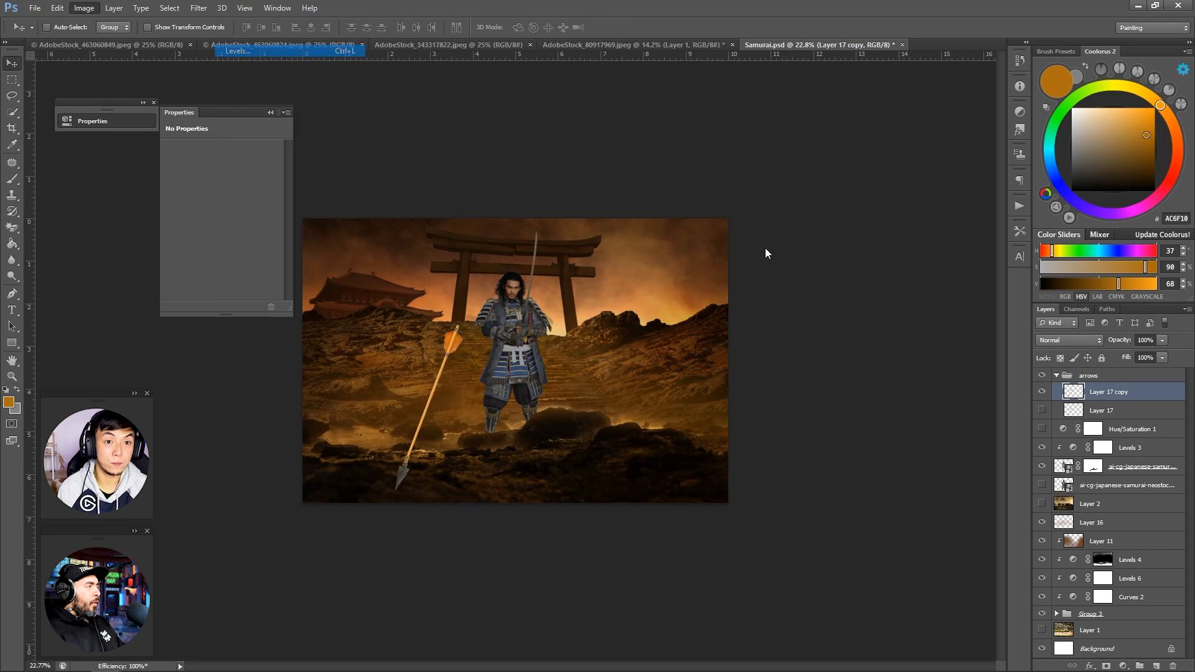
drag(1037, 343, 880, 347)
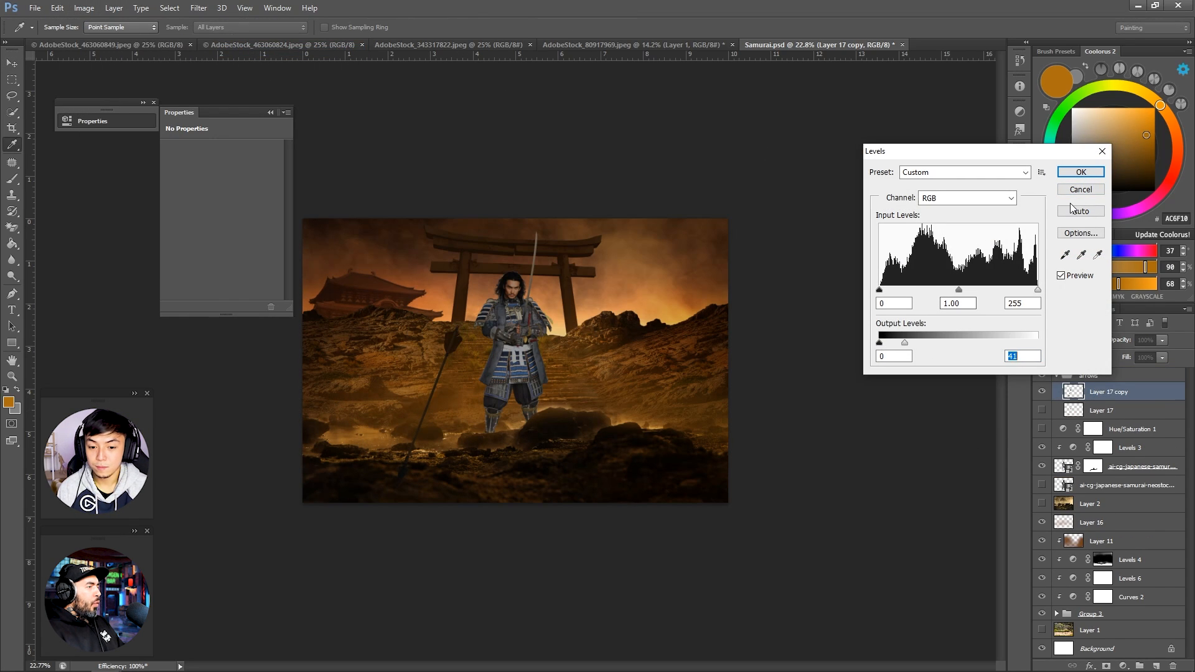
click(1082, 173)
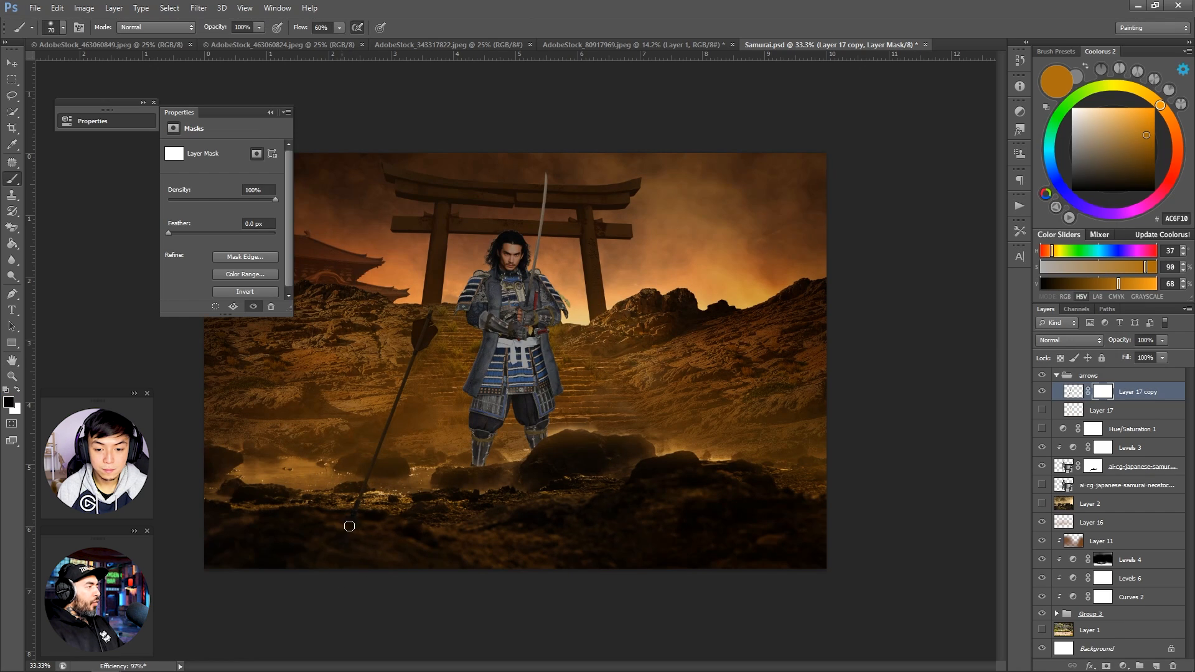
Step: Clip the new Layer 18 to the darkened arrow copy and set its blend mode to Color Dodge
right_click(1086, 374)
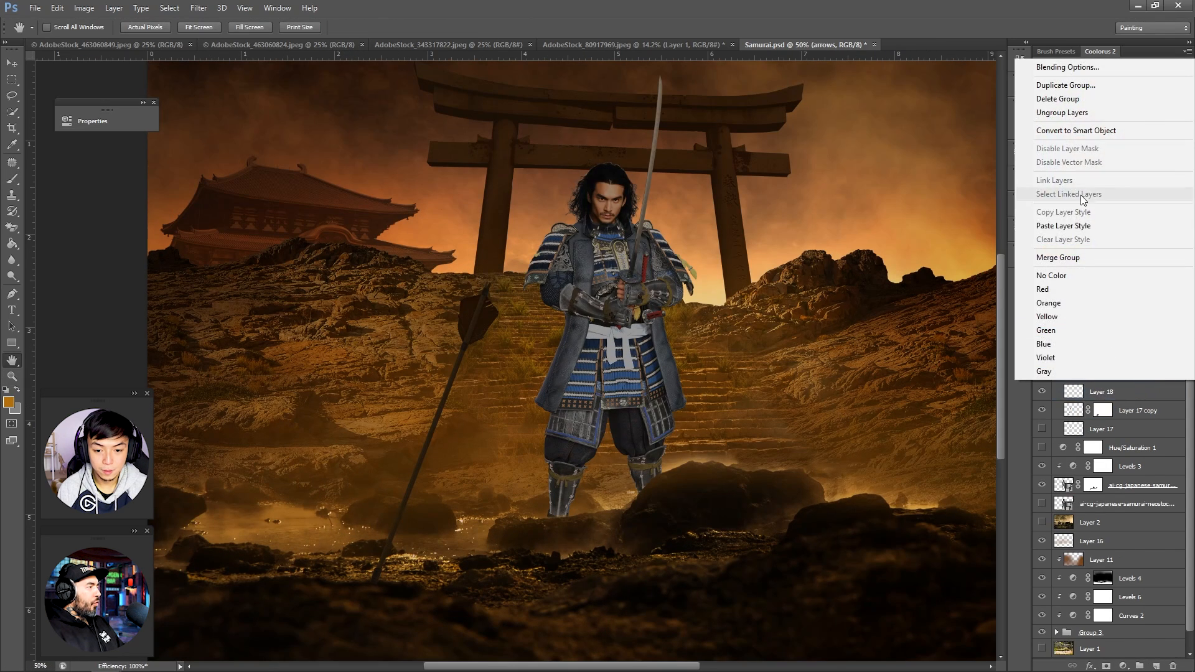
click(1153, 393)
right_click(1153, 392)
click(1061, 349)
click(1068, 341)
click(1065, 451)
Step: Brush a brown-orange glow onto the arrow's fletching on the Color Dodge layer with a 100 px brush
key(b)
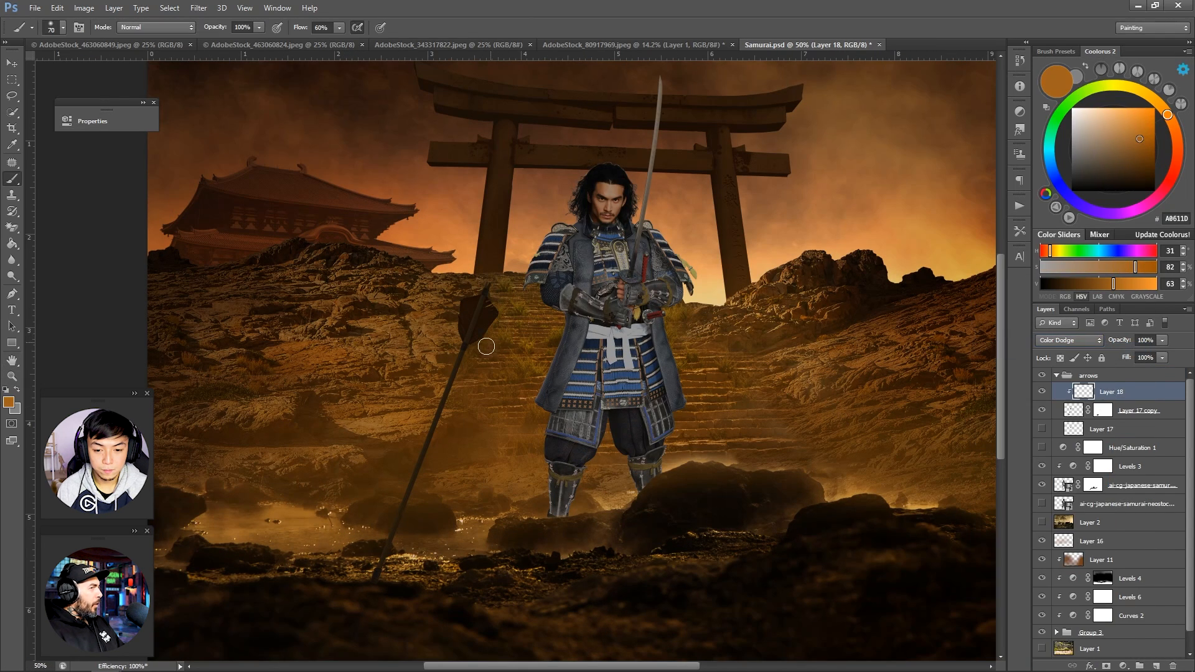
key(bracketright)
key(bracketright)
alt+click(401, 591)
Step: Add a new clipped layer directly above the darkened arrow copy
click(1122, 412)
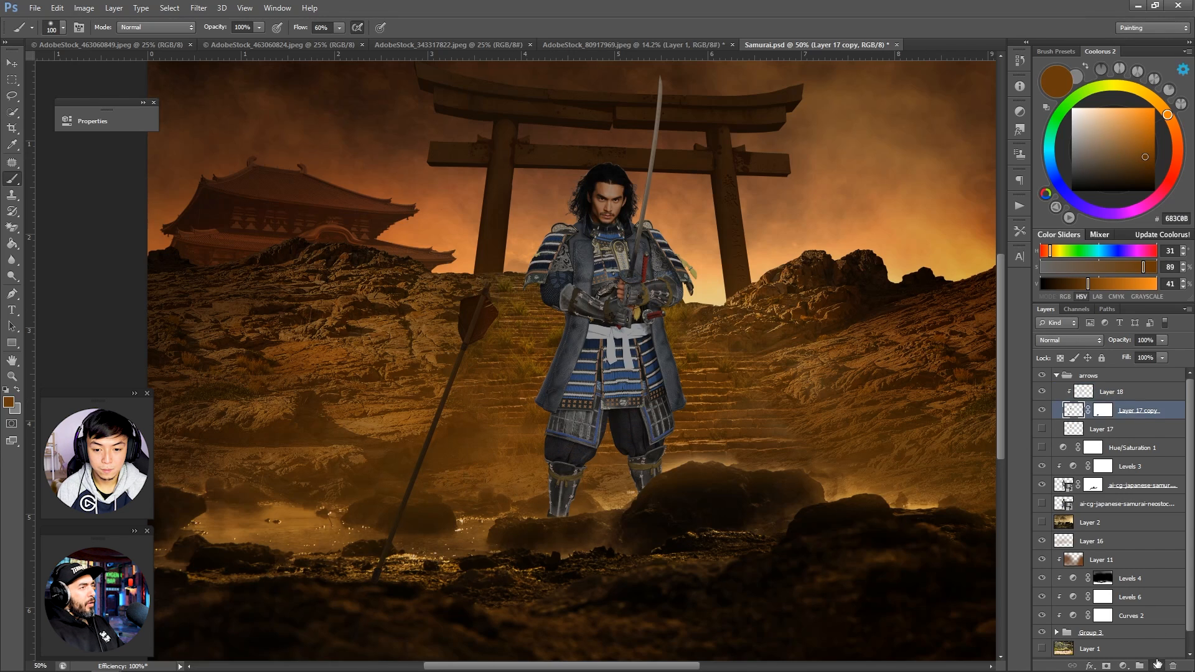
click(1156, 666)
key(d)
key(bracketright)
key(bracketright)
key(bracketright)
drag(485, 296, 379, 619)
key(ctrl+z)
Step: Sample the orange sky glow, lighten the colour to FFD09D and reduce the brush for highlights on the arrow
alt+click(706, 268)
key(bracketleft)
key(bracketleft)
key(bracketleft)
key(bracketleft)
key(bracketleft)
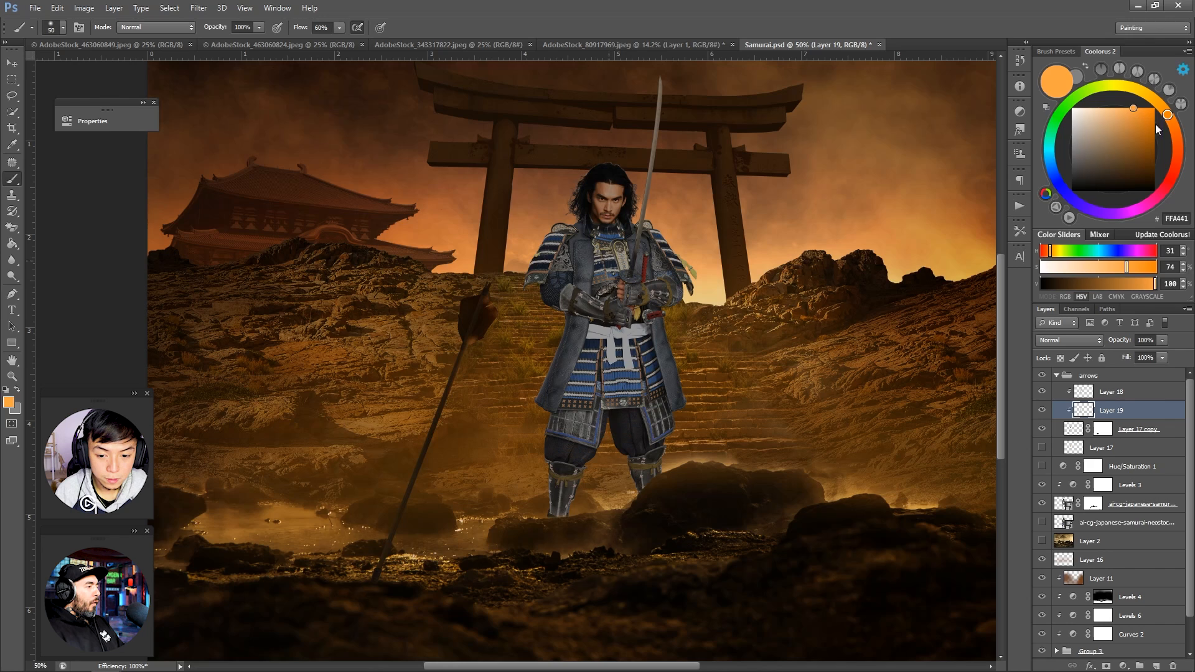
click(1104, 109)
key(bracketleft)
key(bracketleft)
key(e)
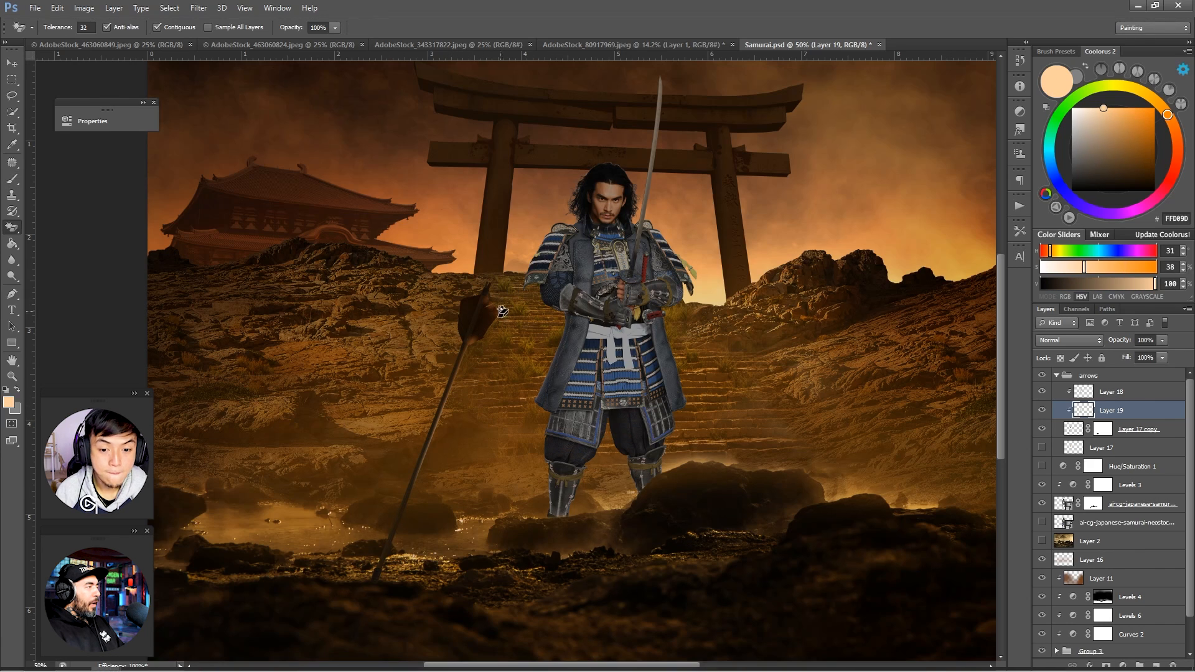
Step: Merge the arrow copy with its two clipped layers and soften the merged arrow with a blur filter
ctrl+click(1144, 429)
ctrl+click(1147, 396)
right_click(1147, 395)
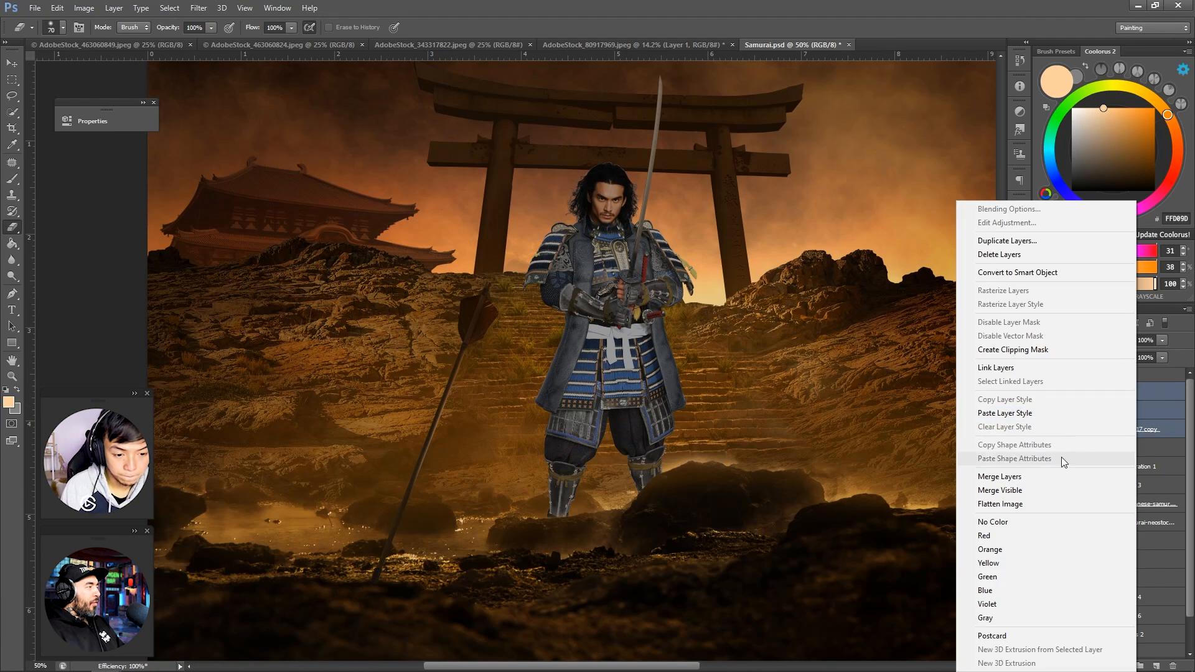
click(1052, 476)
click(199, 8)
mouse_move(224, 132)
click(379, 221)
key(Return)
Step: Enlarge the blurred arrow and move it into the near foreground below the temple side of the scene
key(ctrl+minus)
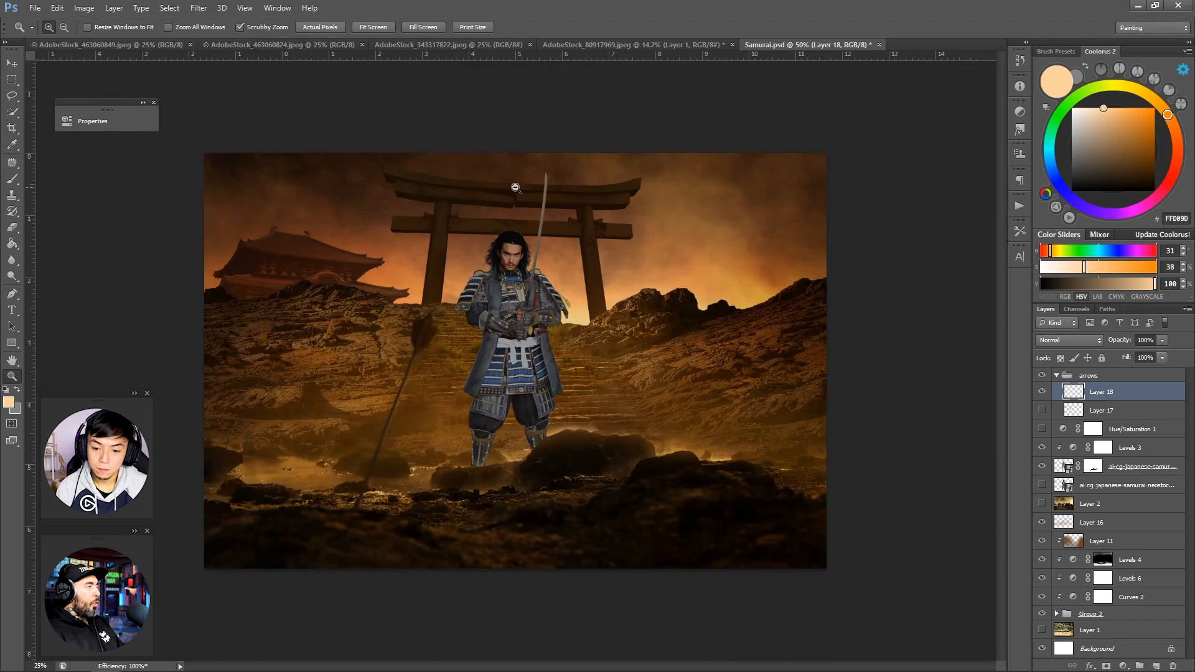
key(ctrl+minus)
key(ctrl+plus)
key(ctrl+t)
drag(423, 376, 462, 282)
key(Return)
key(v)
mouse_move(448, 403)
mouse_down()
mouse_move(398, 491)
mouse_move(343, 478)
mouse_up()
Step: Load the foreground arrow's outline as a selection, darken it with black and enlarge the brush to 500 px
ctrl+click(1073, 393)
key(b)
click(1072, 191)
key(ctrl+d)
key(bracketright)
key(bracketright)
key(bracketright)
key(bracketright)
key(bracketright)
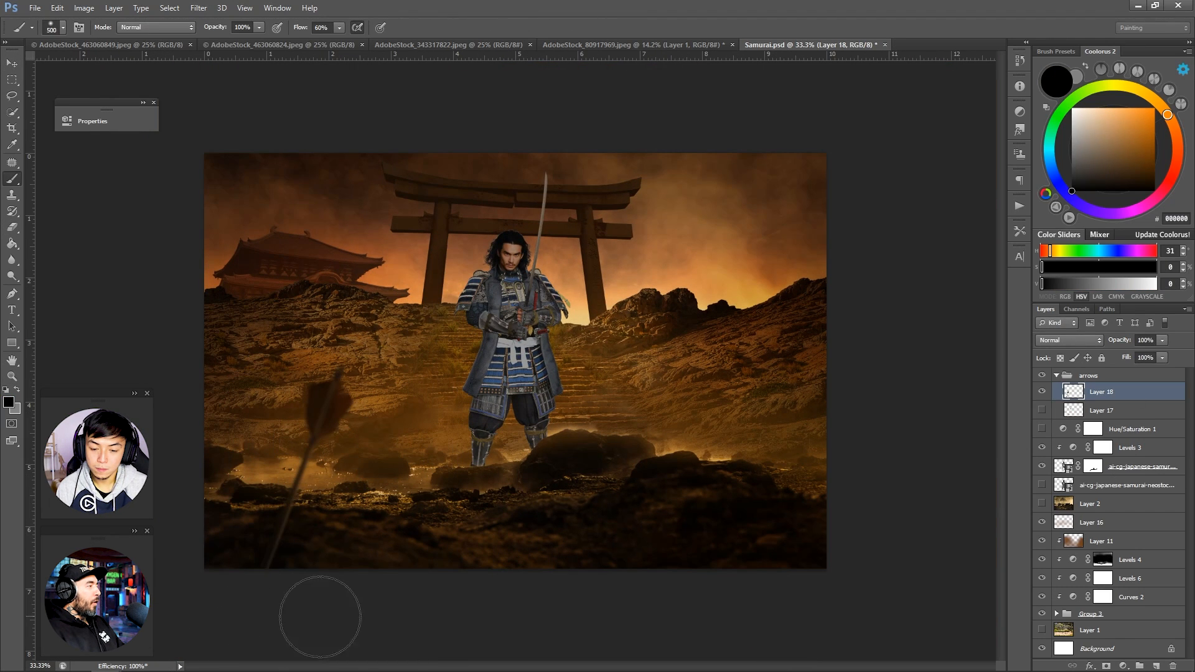
Step: Paste another arrow as a new layer above the foreground arrow and scale it to about 38%
key(ctrl+v)
key(v)
drag(660, 305, 725, 339)
key(ctrl+t)
drag(702, 162, 625, 293)
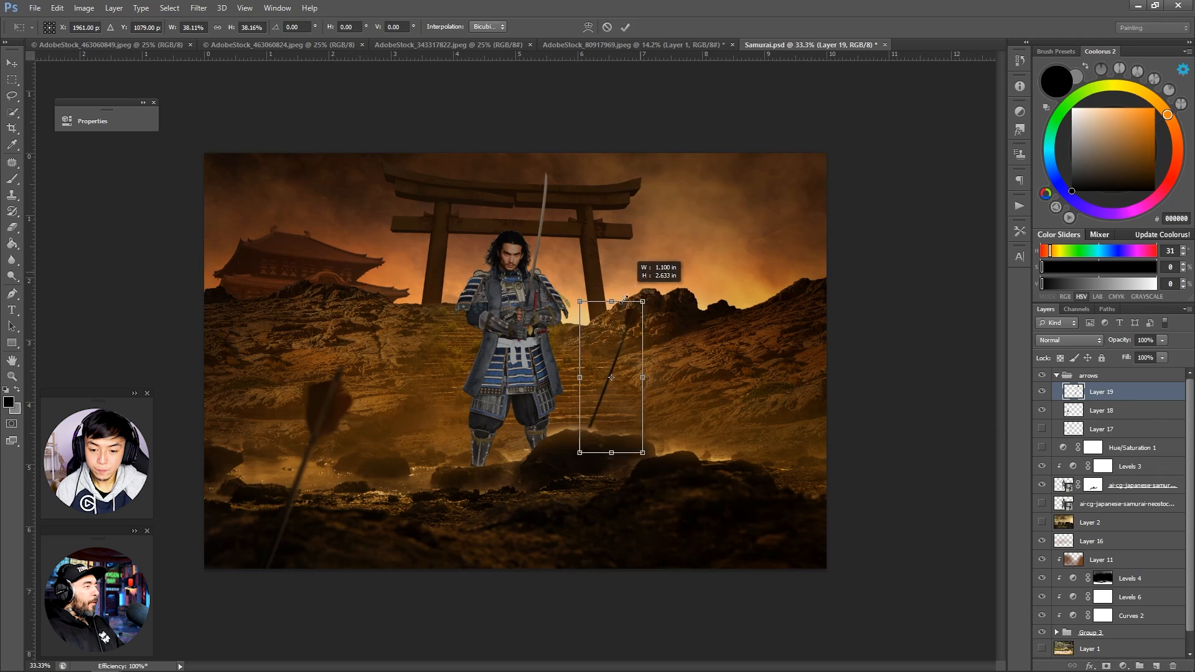
key(Return)
Step: Move the small arrow to the ground near the samurai's feet and rotate it almost upright
drag(554, 491, 387, 599)
key(ctrl+t)
key(Return)
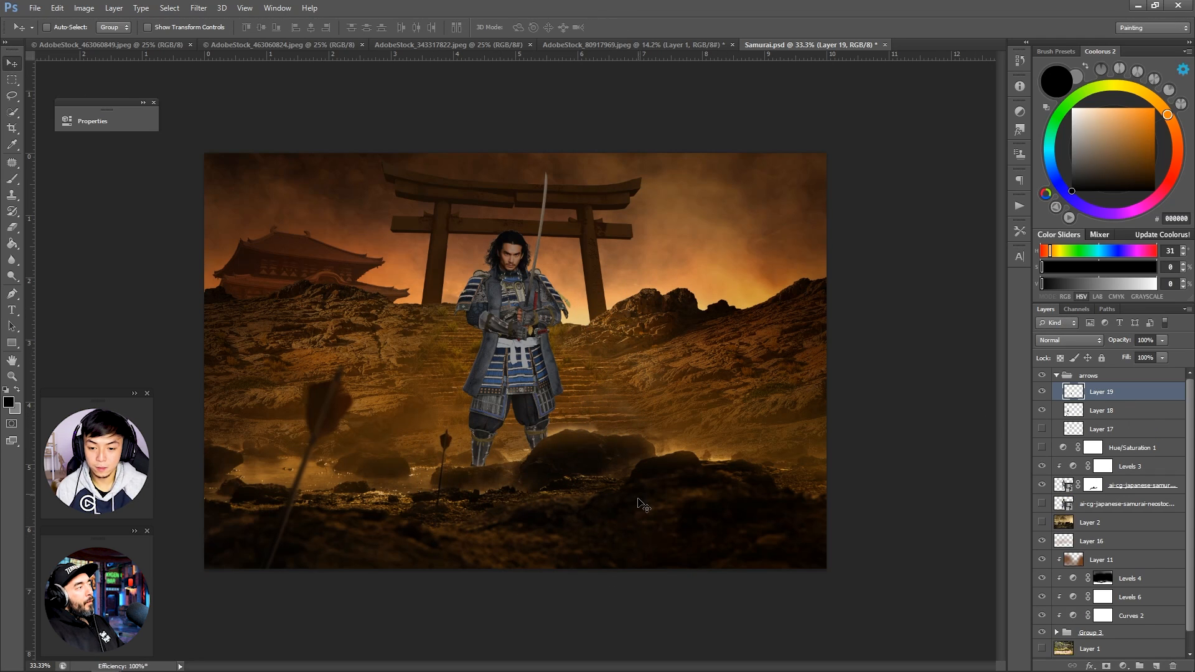
Step: Duplicate the small arrow onto the rocks on the samurai's other side and rotate it to lean the opposite way
drag(577, 511, 859, 482)
key(ctrl+t)
drag(791, 500, 799, 461)
key(Return)
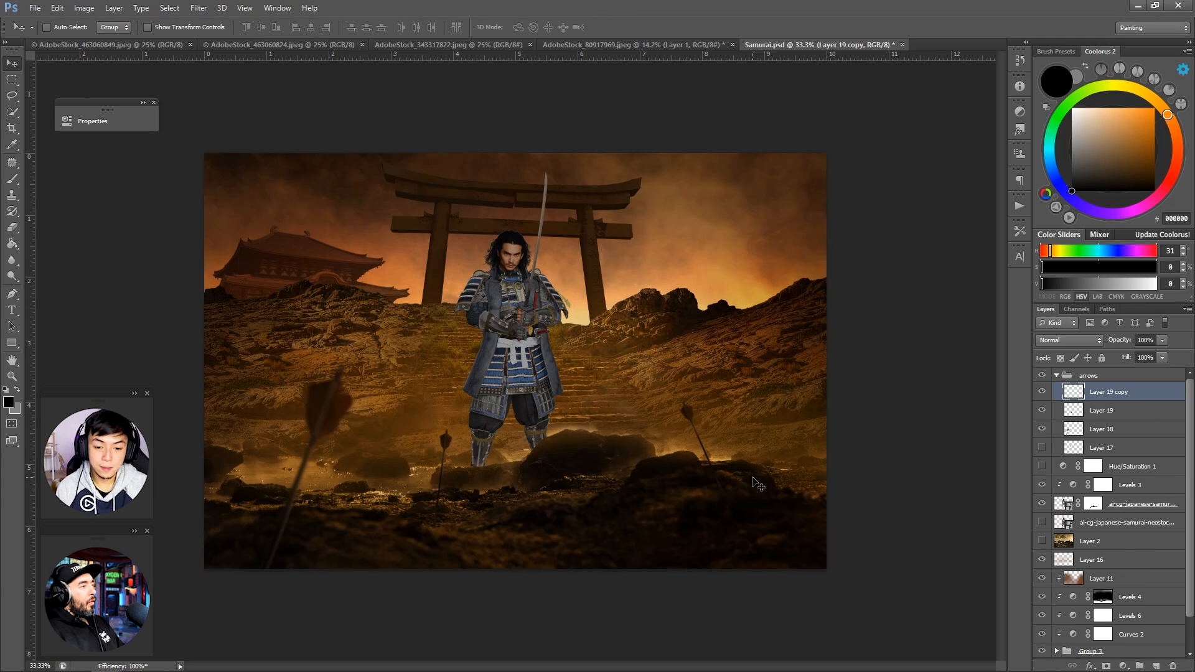
Step: Erase the tip of the duplicated arrow where it enters the rocks with a small eraser and save the document
key(e)
key(z)
click(727, 415)
click(728, 415)
click(727, 415)
key(e)
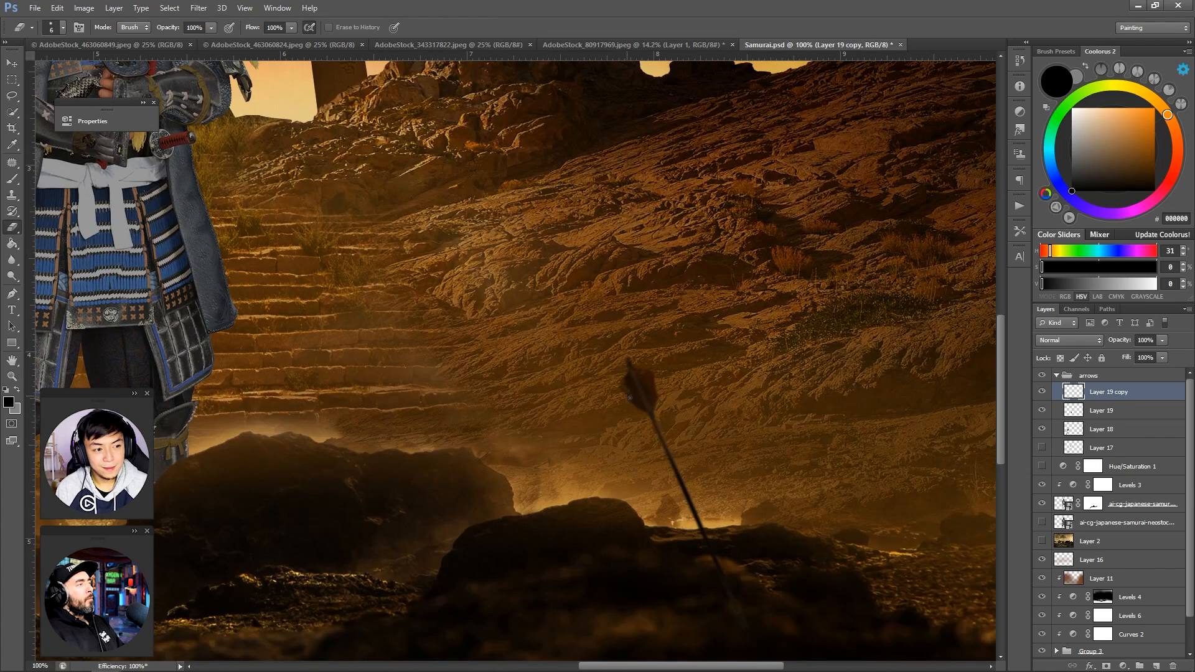
key(z)
alt+triple_click(715, 261)
alt+double_click(704, 249)
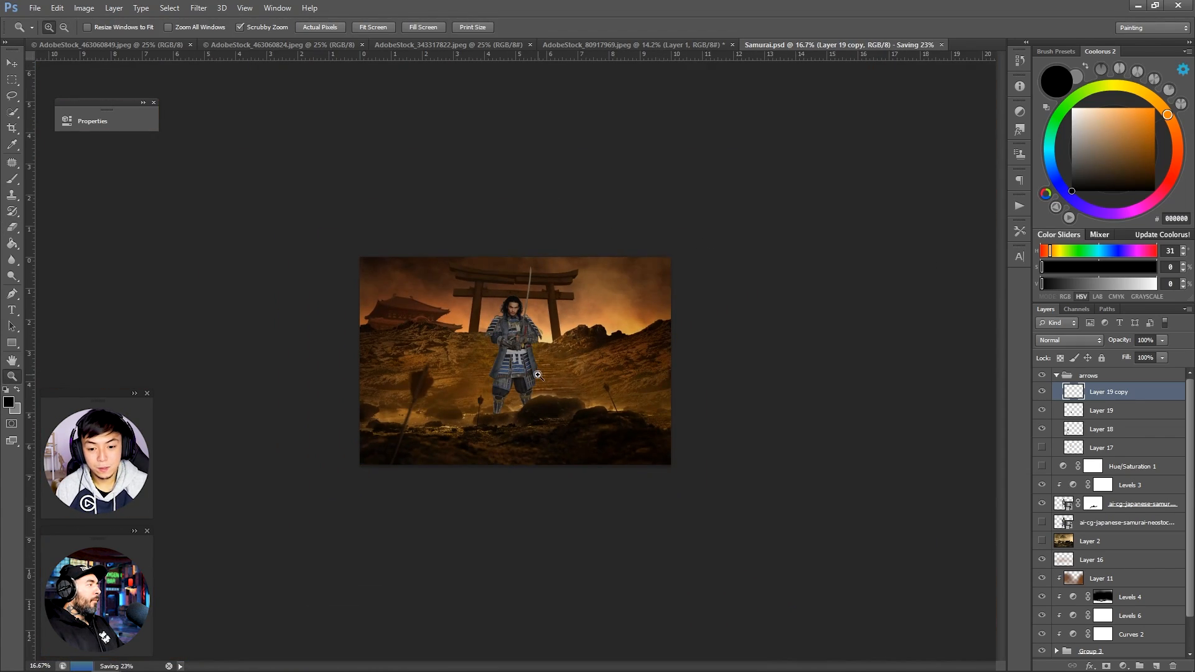
click(703, 247)
Step: Duplicate the Layer 19 arrow, shrink the copy and plant it at the far edge beyond the leaning arrow
click(1125, 410)
key(v)
key(ctrl+t)
mouse_move(473, 425)
alt+mouse_down()
mouse_move(524, 417)
mouse_move(516, 437)
alt+mouse_up()
key(Return)
drag(549, 548, 768, 517)
key(e)
Step: Save the document and check the whole composite with the arrows in place
key(ctrl+s)
key(z)
alt+triple_click(581, 401)
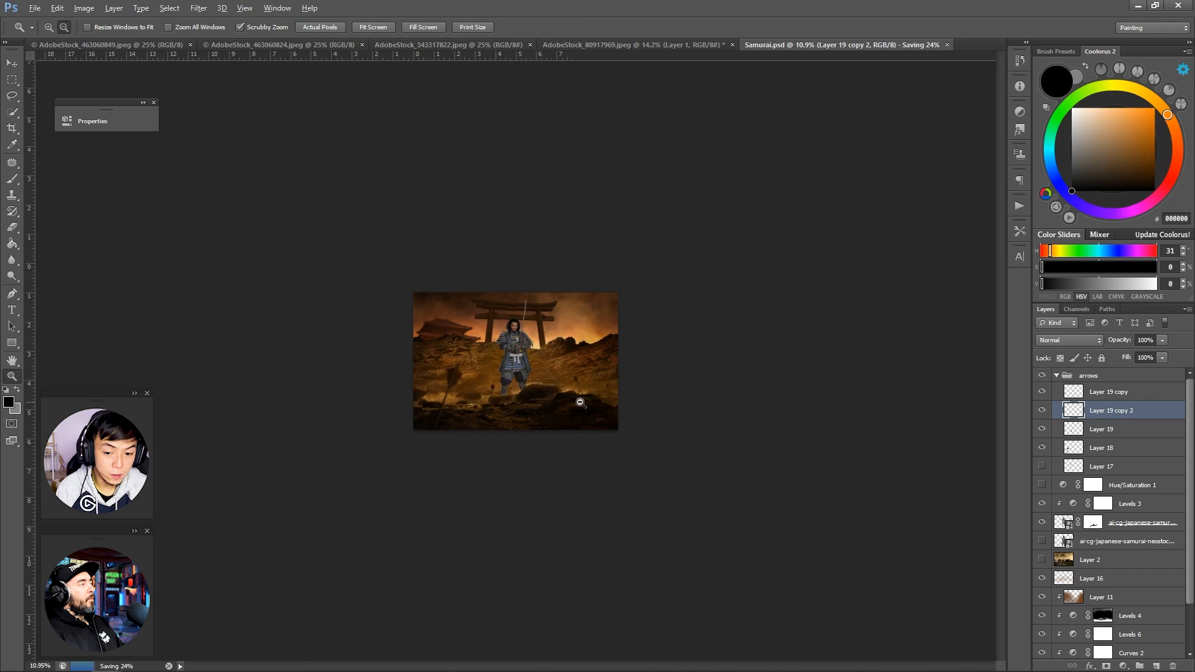
double_click(581, 400)
double_click(470, 302)
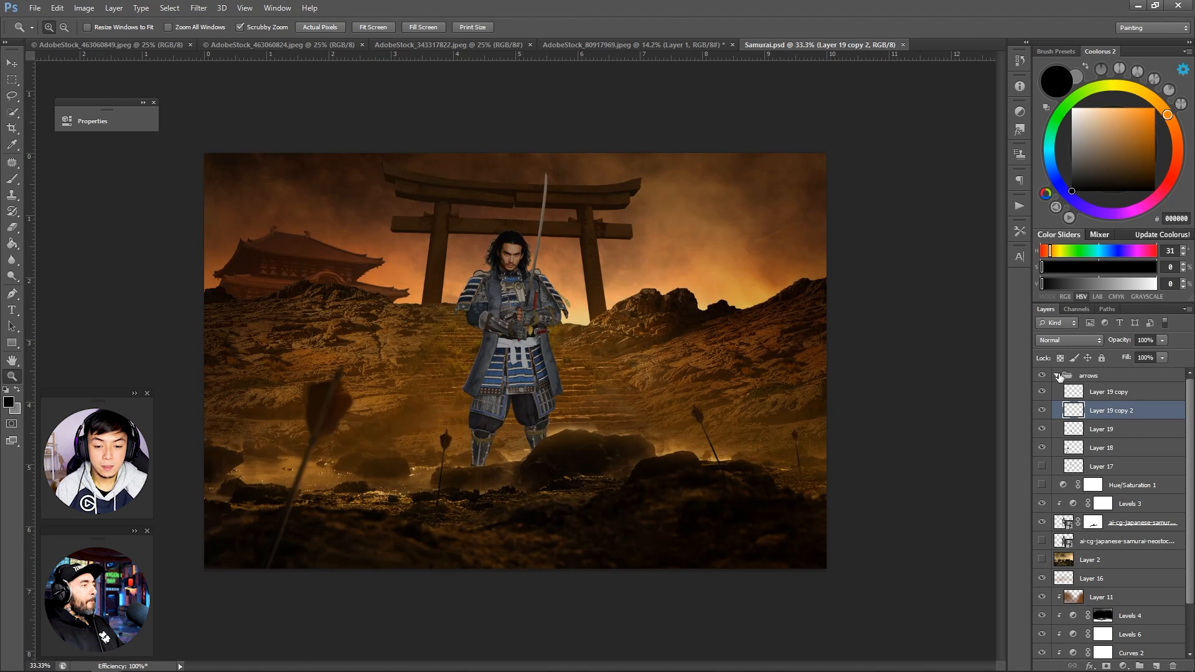
Step: Collapse the arrows group and paint black around the samurai's head on the Levels 3 mask with a 250 px brush
click(1057, 376)
click(1133, 429)
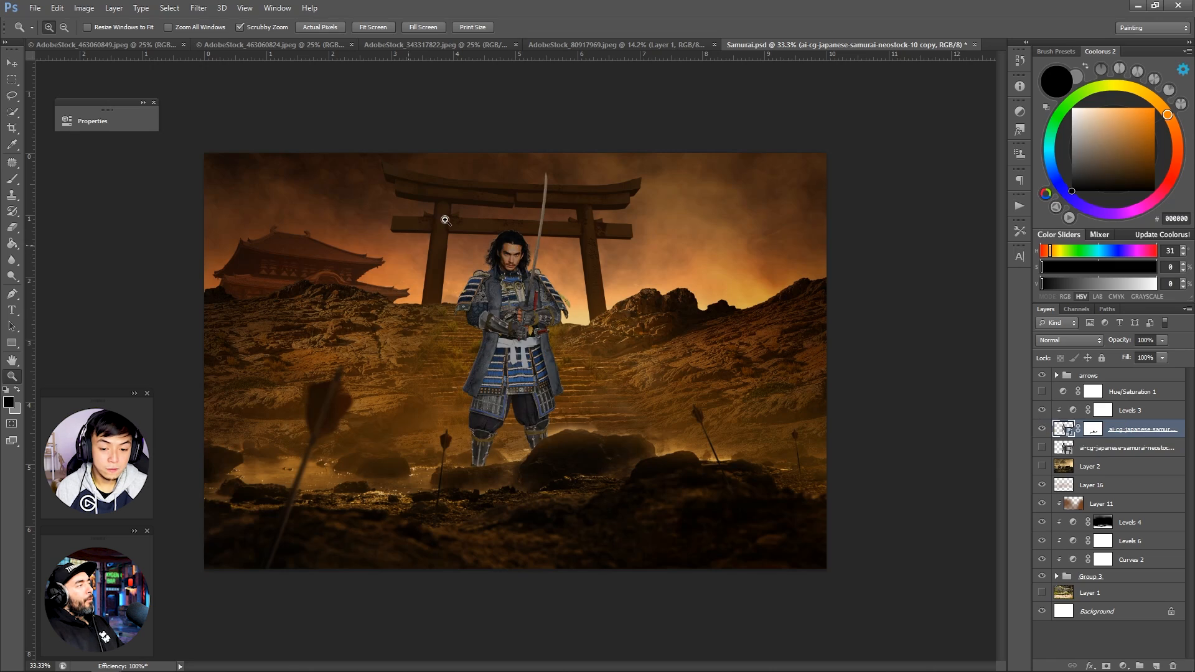
double_click(444, 220)
key(b)
click(1103, 409)
key(bracketleft)
key(bracketleft)
key(bracketleft)
key(bracketleft)
key(bracketleft)
key(bracketleft)
key(bracketleft)
key(bracketleft)
key(bracketleft)
key(bracketleft)
key(bracketleft)
key(bracketleft)
key(bracketleft)
key(bracketleft)
key(bracketleft)
key(bracketleft)
click(584, 283)
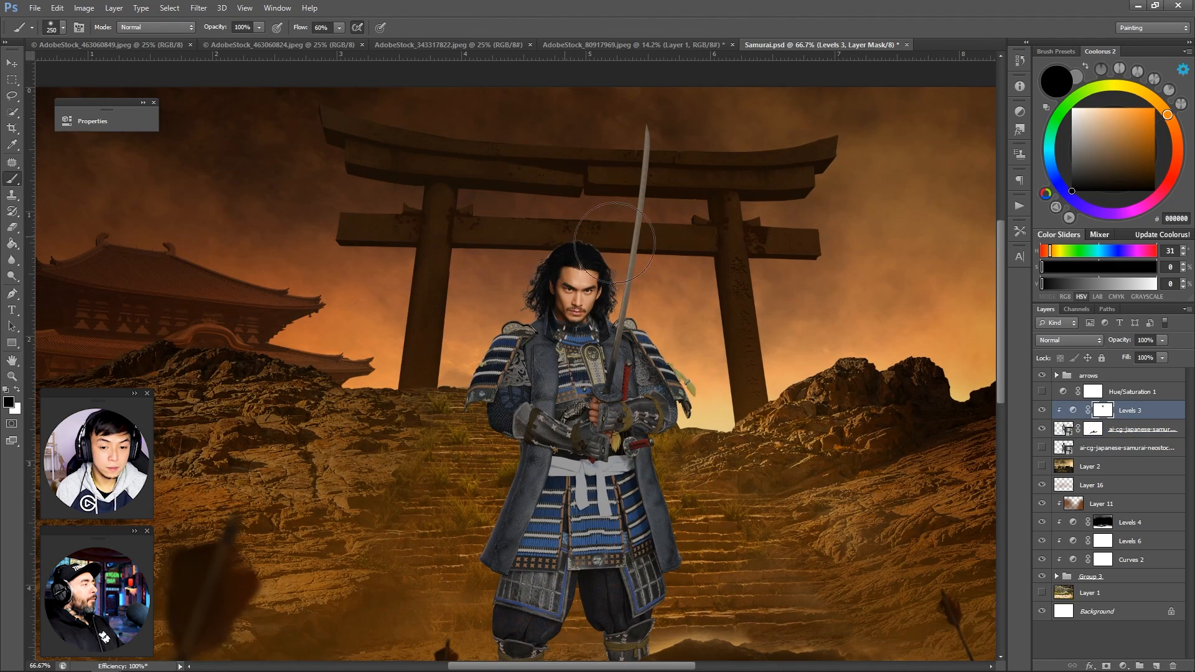
Step: Paint black on the Levels 3 mask along the samurai's shoulders and coat edges with a smaller 50 px brush
drag(634, 306, 685, 381)
key(bracketleft)
key(bracketleft)
key(bracketleft)
key(bracketleft)
drag(515, 445, 490, 553)
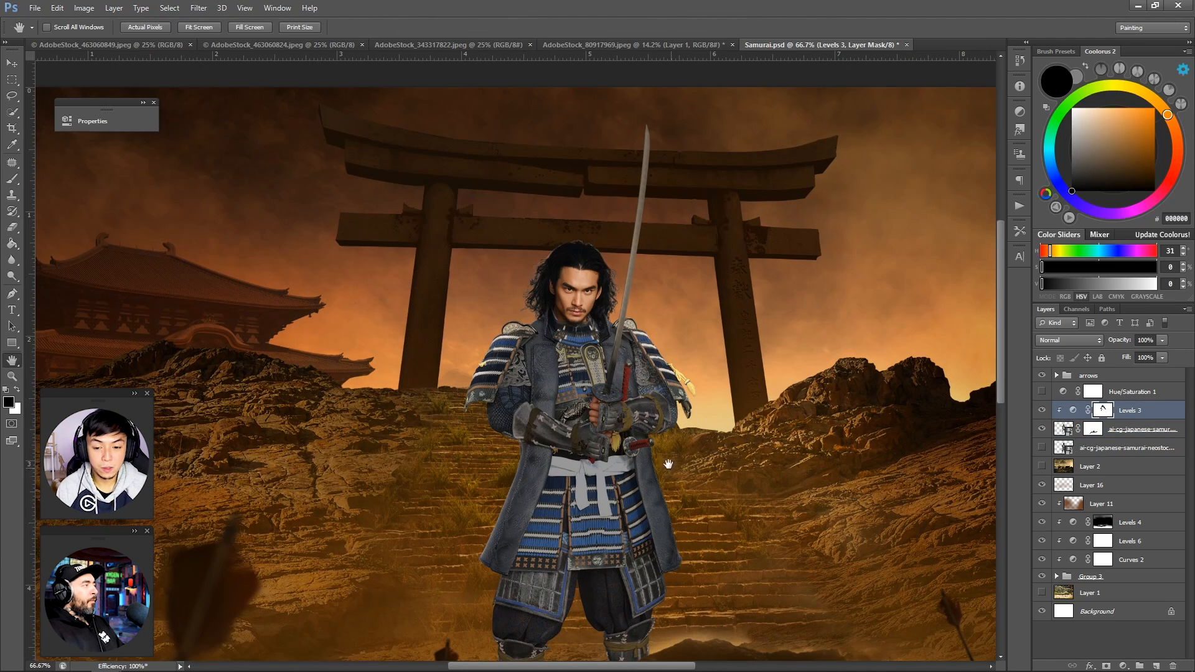
drag(666, 464, 649, 293)
drag(653, 374, 648, 311)
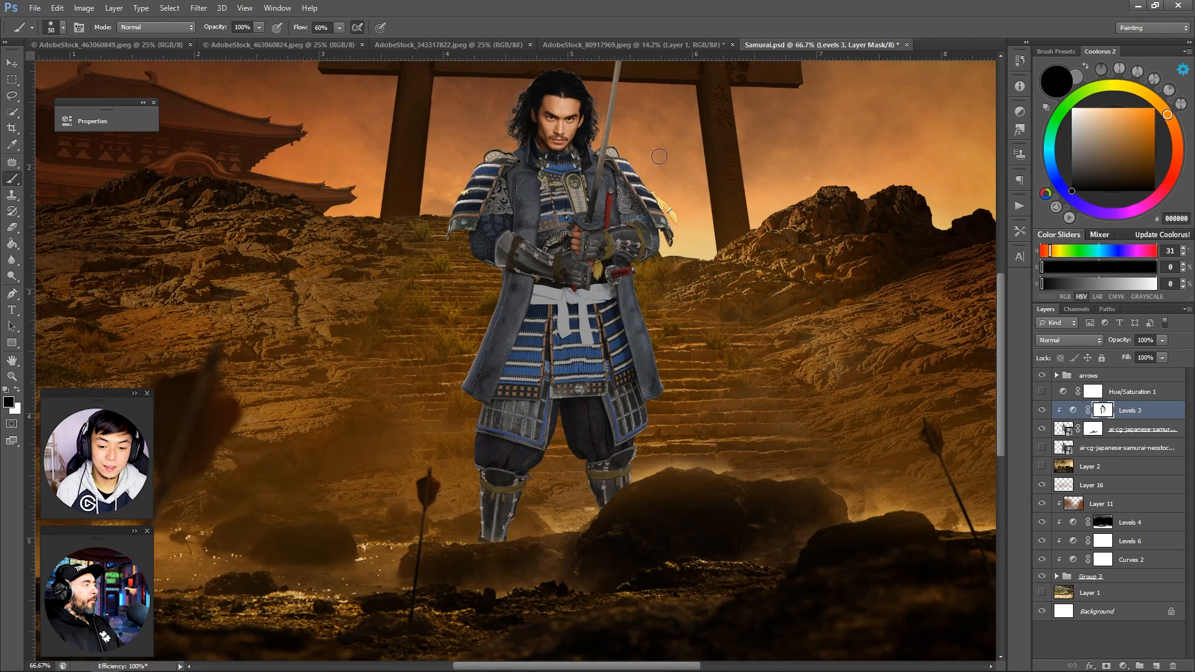
drag(659, 157, 642, 316)
Step: Add a clipped Brightness/Contrast adjustment directly above the samurai layer with Brightness at -110
click(1141, 429)
click(1123, 666)
click(1089, 438)
drag(220, 181, 182, 186)
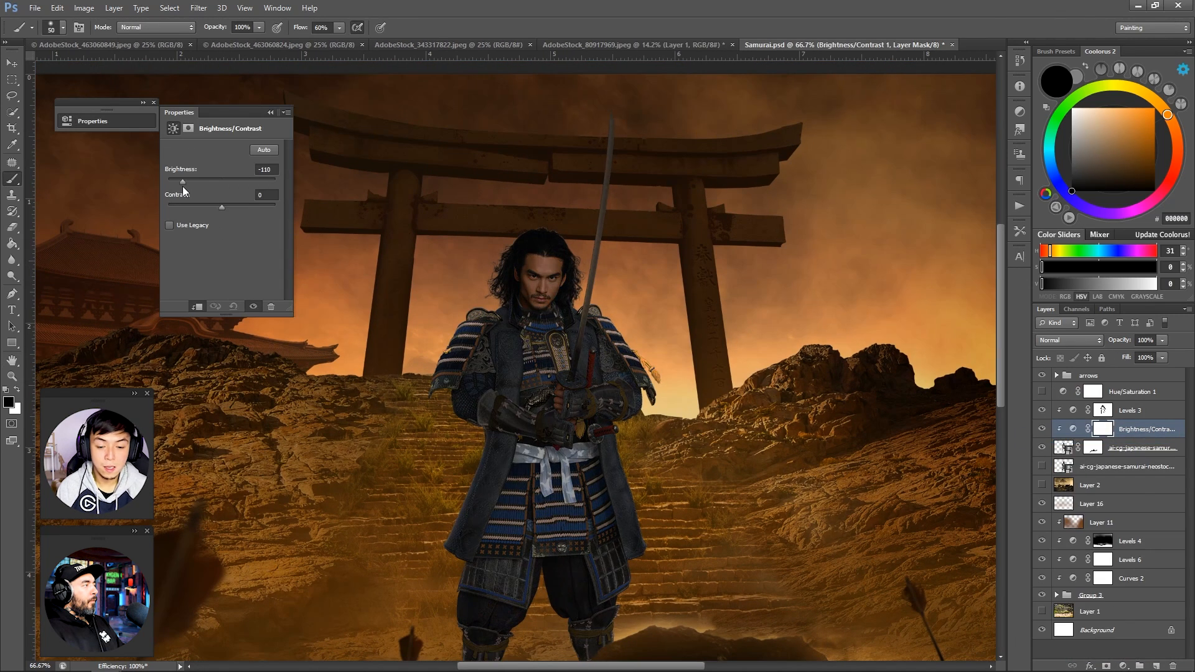
Step: Paint black on the Brightness/Contrast mask over the face, chest, shoulders and coat edges, using an 80 px brush for the edges
drag(540, 262, 550, 300)
drag(537, 333, 553, 386)
key(bracketleft)
key(bracketleft)
drag(599, 312, 651, 379)
drag(471, 316, 438, 388)
drag(484, 443, 454, 542)
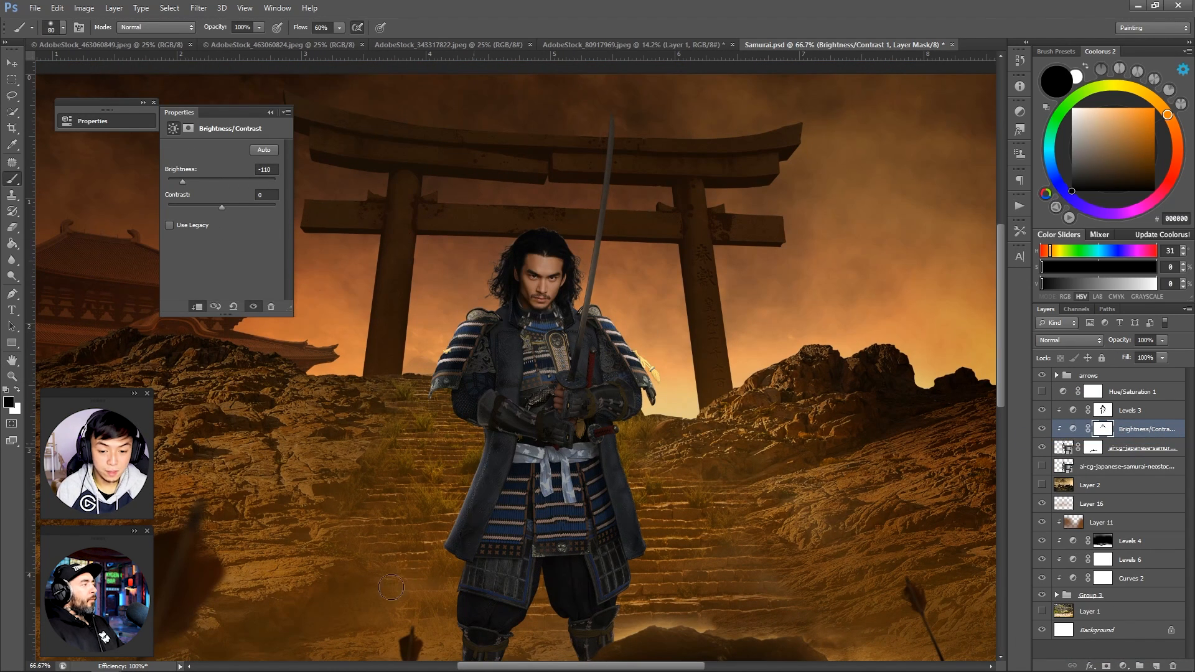
drag(612, 436, 638, 548)
Step: Paint white down the middle of the samurai on the Brightness/Contrast mask to restore some darkening, and check the whole composite
key(x)
mouse_move(545, 280)
mouse_down()
mouse_move(548, 374)
mouse_move(576, 436)
mouse_up()
key(x)
key(z)
alt+click(738, 272)
click(846, 342)
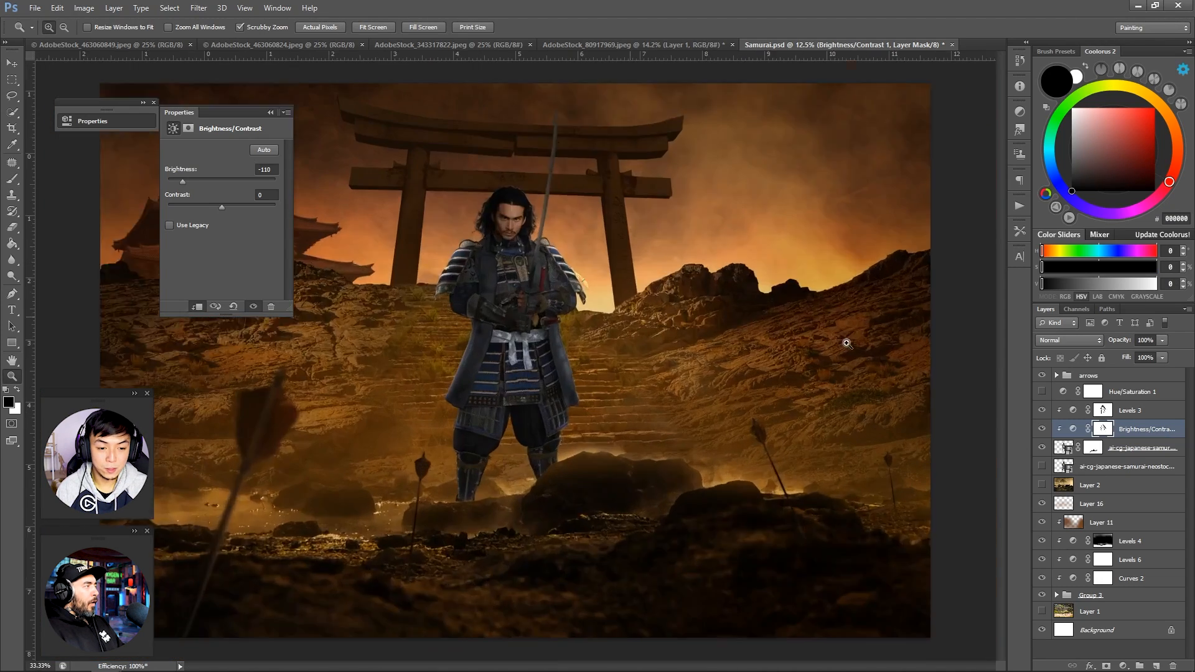
Step: Add a new layer clipped to the samurai above Levels 3 and set its blend mode to Soft Light
drag(846, 342, 877, 432)
click(1156, 666)
drag(1120, 429, 1115, 402)
click(1078, 341)
click(1039, 512)
Step: Sample orange-brown 6E320A from the scene and brush it over the samurai on the Soft Light layer with a 1200 px brush
alt+click(768, 495)
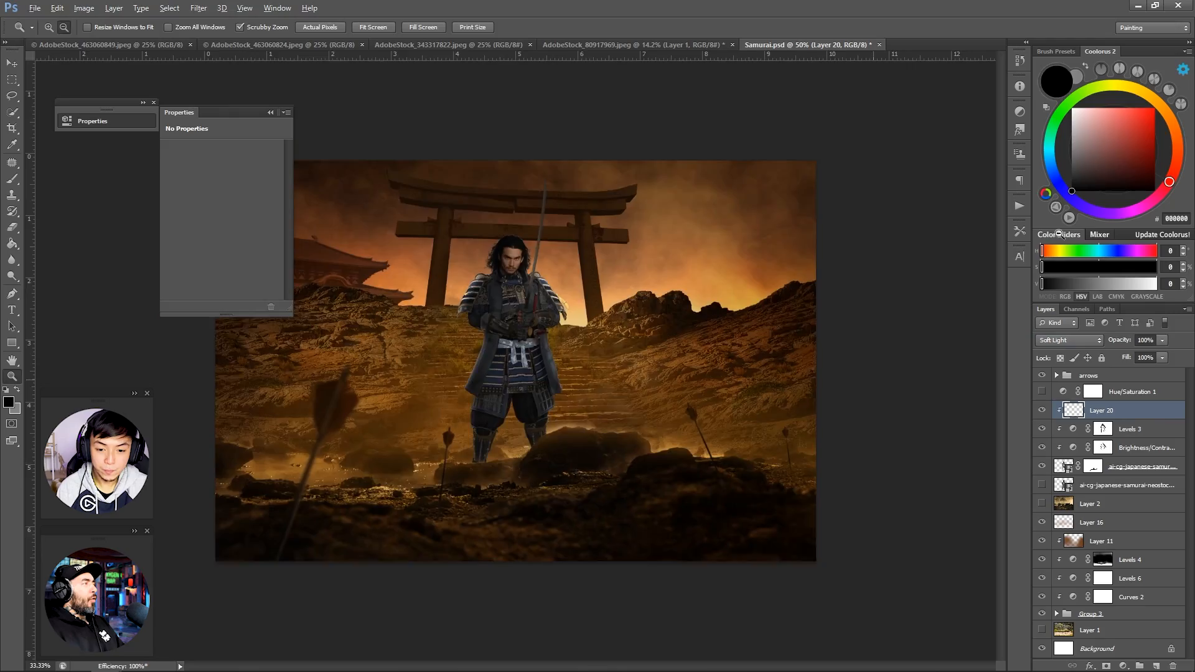
alt+click(768, 494)
key(b)
alt+click(678, 280)
alt+click(684, 348)
drag(519, 293, 518, 423)
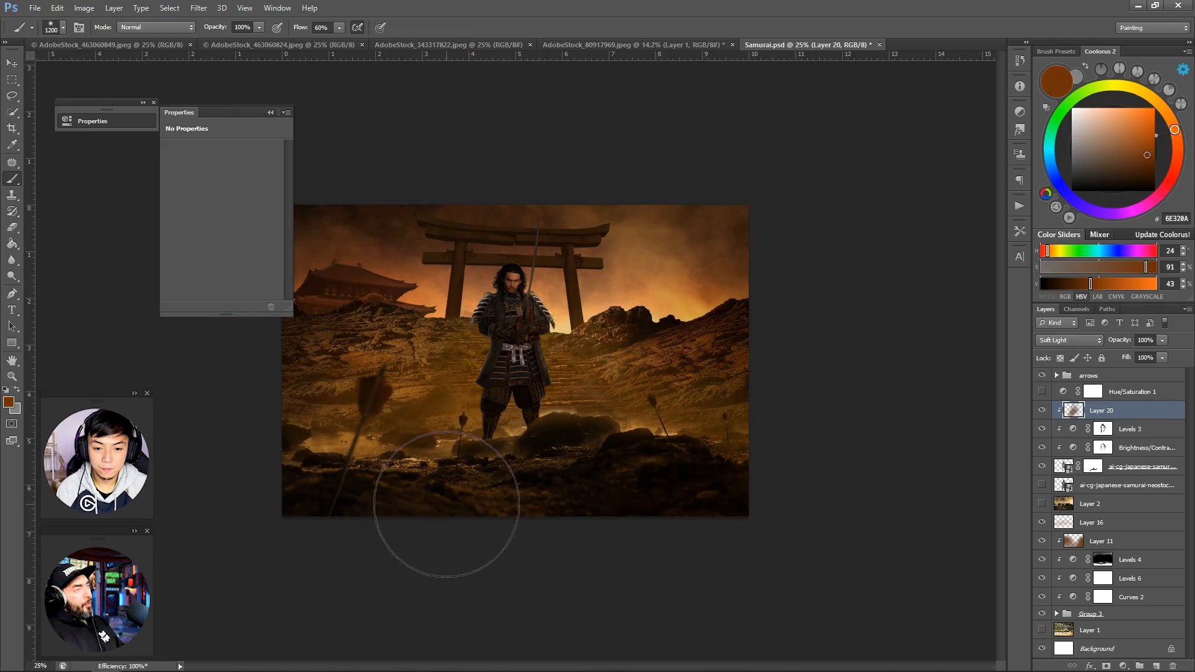
key(z)
drag(508, 295, 585, 299)
key(b)
drag(691, 367, 669, 333)
key(z)
drag(504, 479, 425, 484)
Step: Add another clipped layer above the Soft Light layer, set it to Overlay and choose white as the brush colour
drag(476, 295, 547, 297)
click(1130, 429)
click(1156, 666)
click(1069, 340)
click(1062, 454)
key(b)
click(1072, 109)
Step: Brush white along the samurai's sword blade on the Overlay layer with a small brush of about 45 px
key(bracketleft)
key(bracketleft)
key(bracketleft)
key(bracketleft)
key(bracketleft)
key(bracketleft)
key(bracketleft)
key(bracketleft)
key(bracketleft)
key(bracketleft)
key(bracketleft)
key(bracketleft)
key(bracketleft)
key(bracketleft)
key(bracketleft)
key(bracketleft)
key(bracketleft)
key(bracketleft)
key(bracketleft)
key(bracketleft)
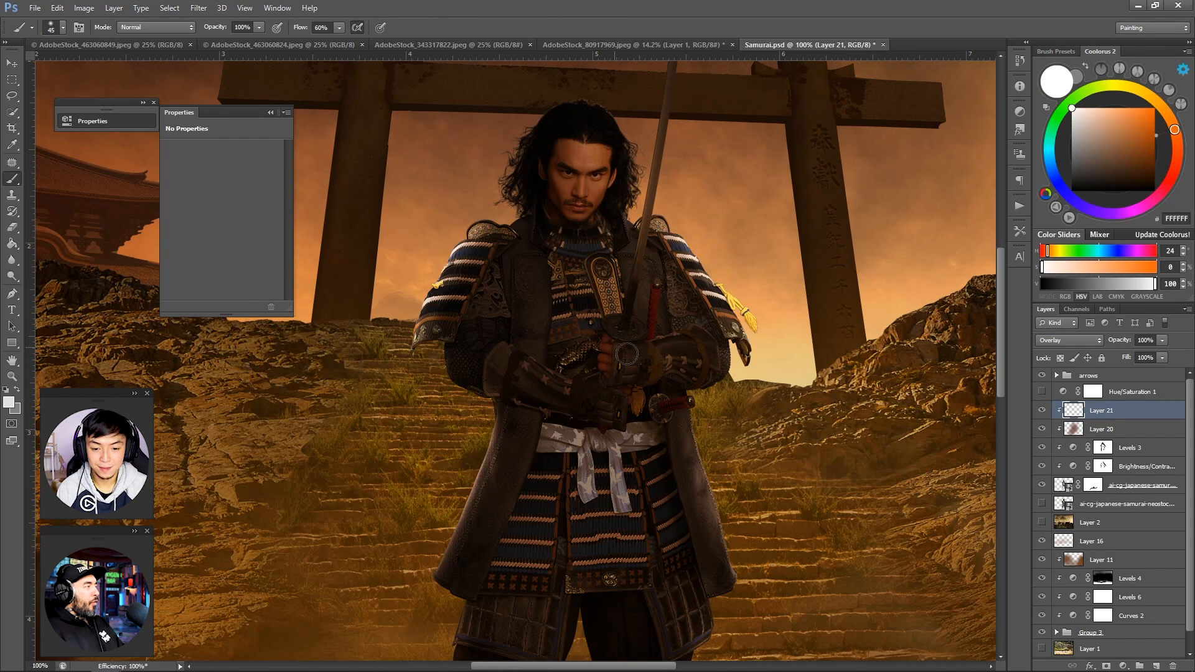
scroll(632, 265, up, 4)
scroll(632, 264, right, 1)
key(bracketright)
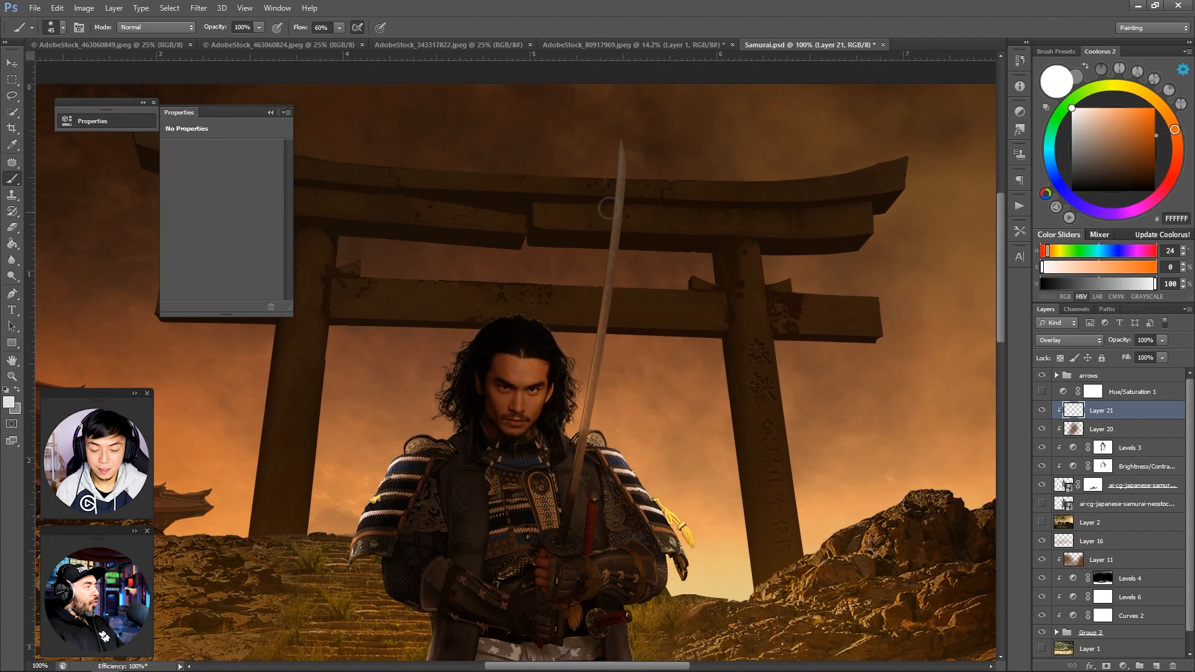
Step: Touch up the Levels 3 and Brightness/Contrast masks in black around the face and upper body with a small brush, and save the document
click(1102, 447)
key(x)
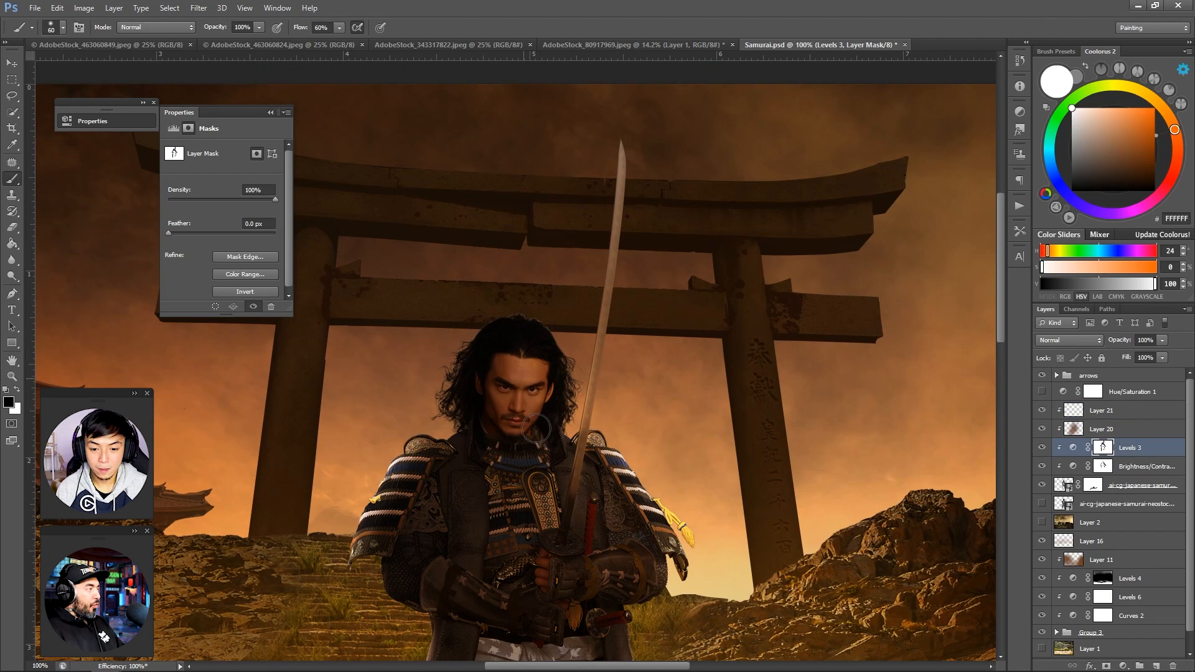
key(alt+bracketleft)
key(bracketleft)
key(bracketleft)
key(bracketleft)
key(bracketleft)
key(bracketleft)
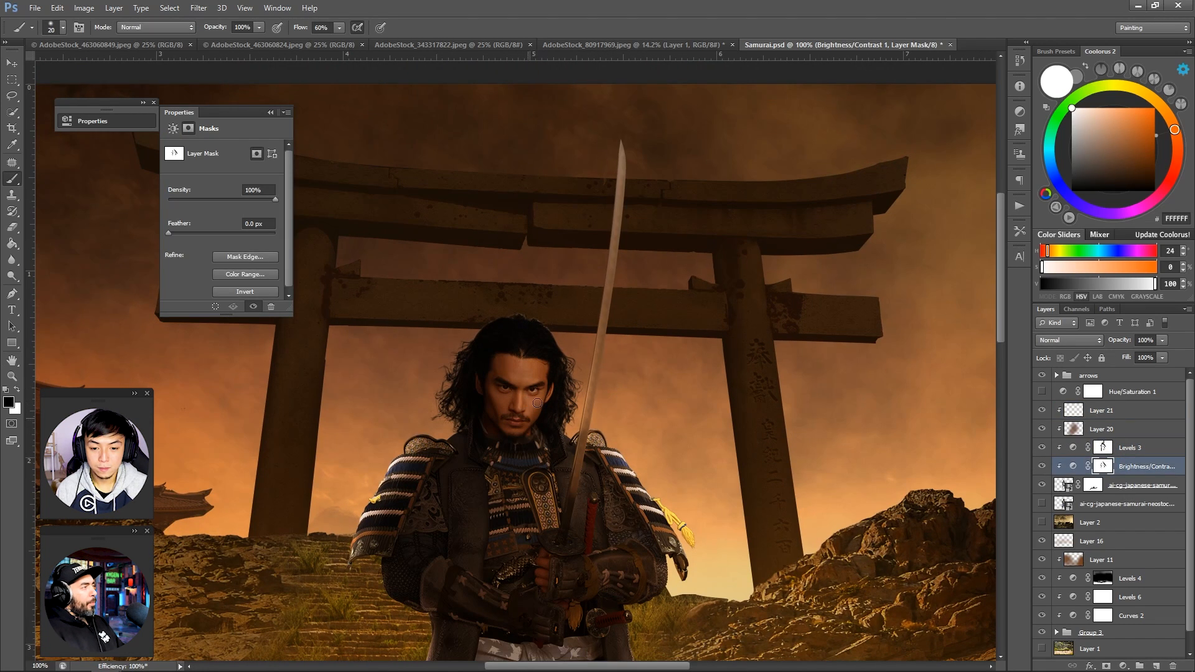
key(bracketleft)
key(bracketleft)
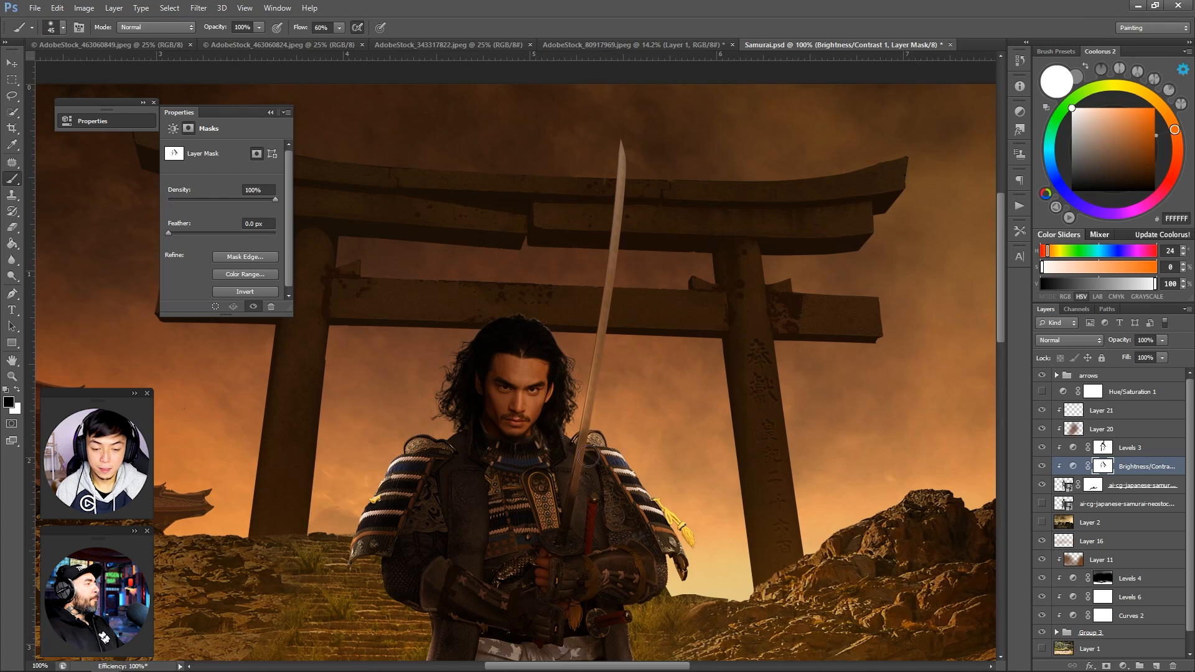
drag(672, 210, 600, 288)
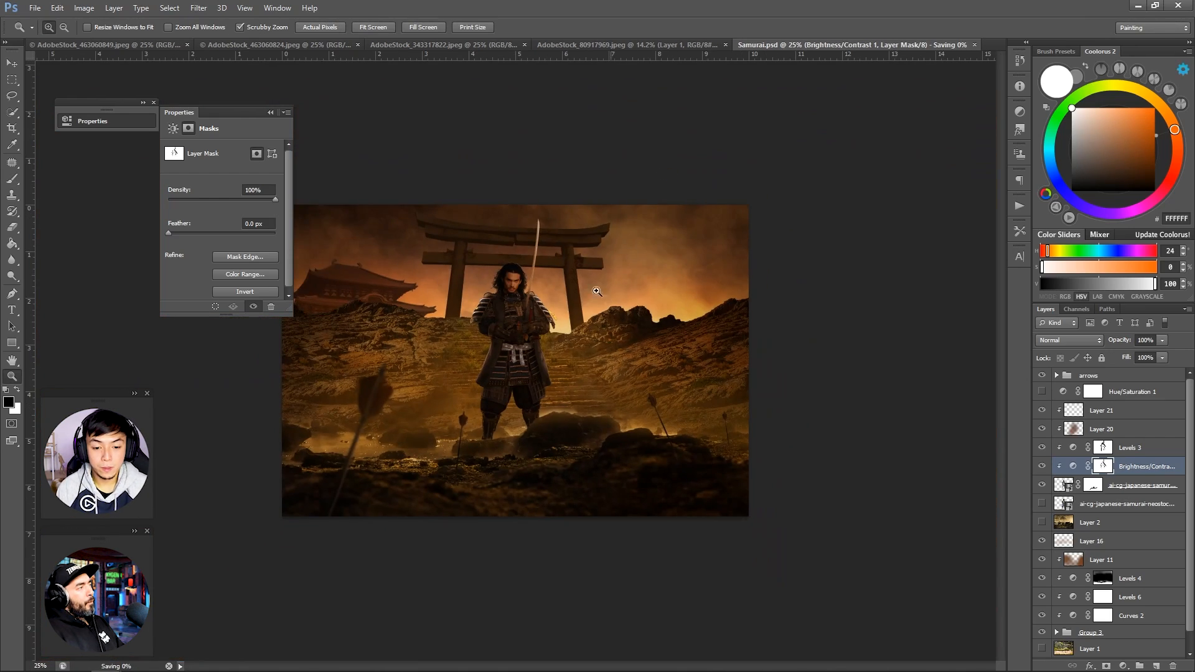
Step: Refine the Brightness/Contrast mask over the samurai's chest and sword hilt, alternating black and white with a 40 to 60 px brush
drag(458, 311, 535, 561)
key(x)
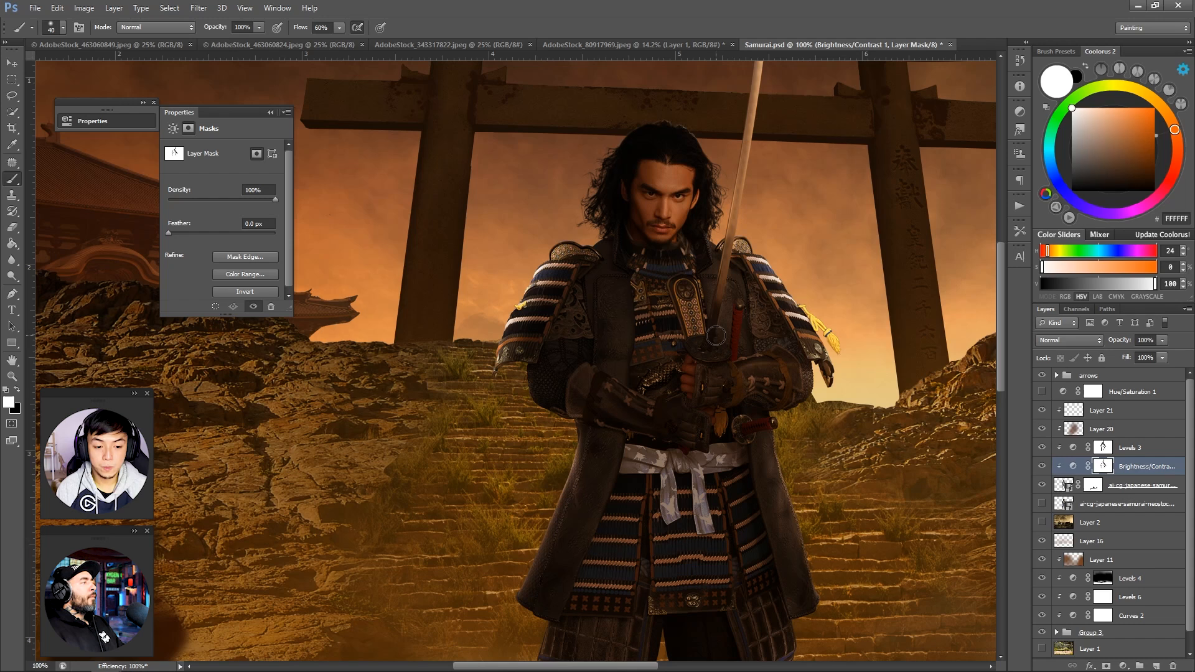
key(x)
key(bracketright)
key(bracketright)
key(bracketright)
key(bracketright)
key(bracketright)
key(bracketright)
drag(666, 333, 697, 295)
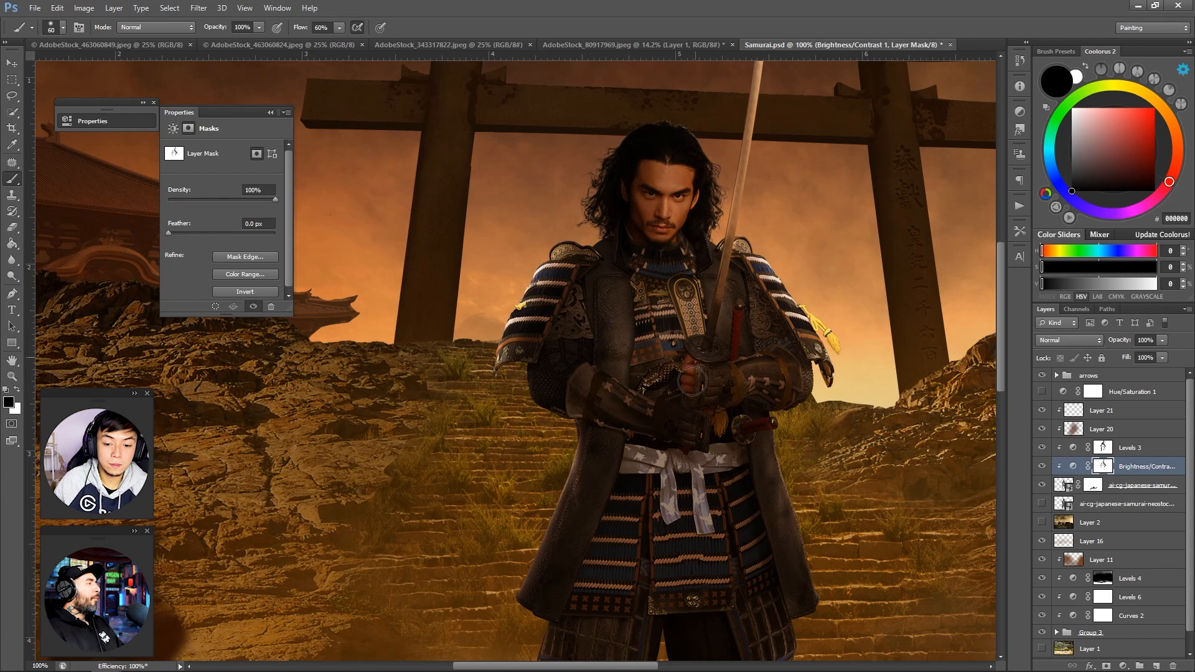
key(bracketright)
key(bracketright)
mouse_move(693, 382)
mouse_down()
mouse_move(747, 356)
mouse_move(758, 310)
mouse_up()
key(x)
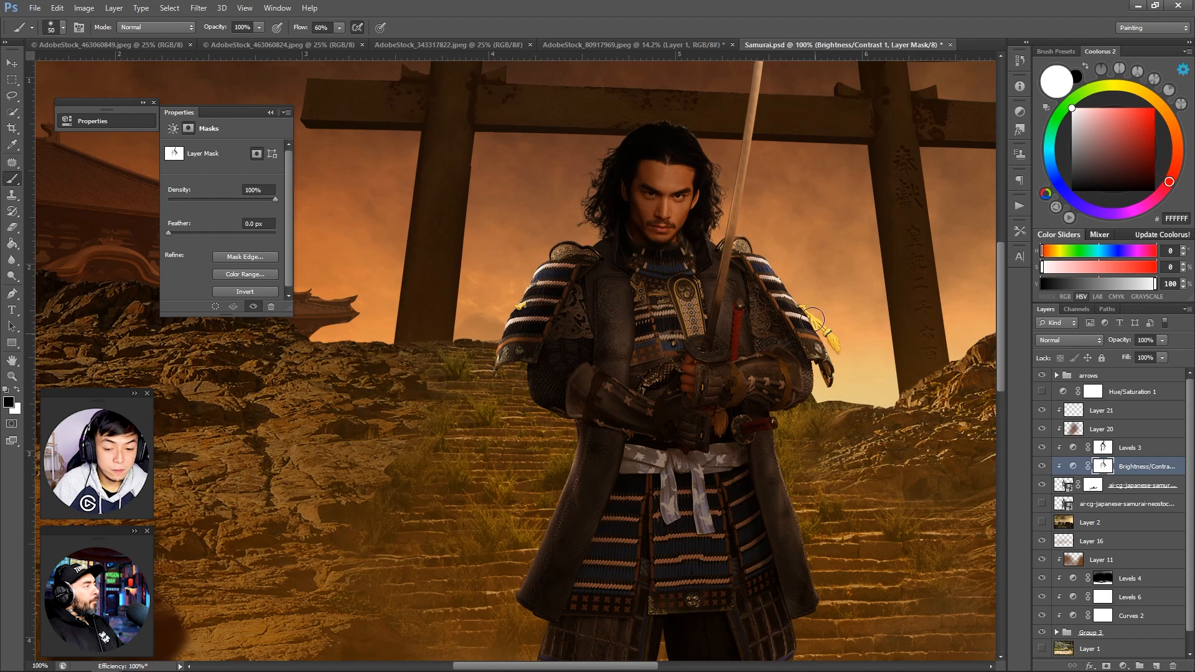
key(x)
Step: Paint black over the samurai's shoulder armour on the Brightness/Contrast mask with a 90 px brush
key(z)
drag(766, 427, 482, 255)
click(454, 230)
click(453, 230)
key(b)
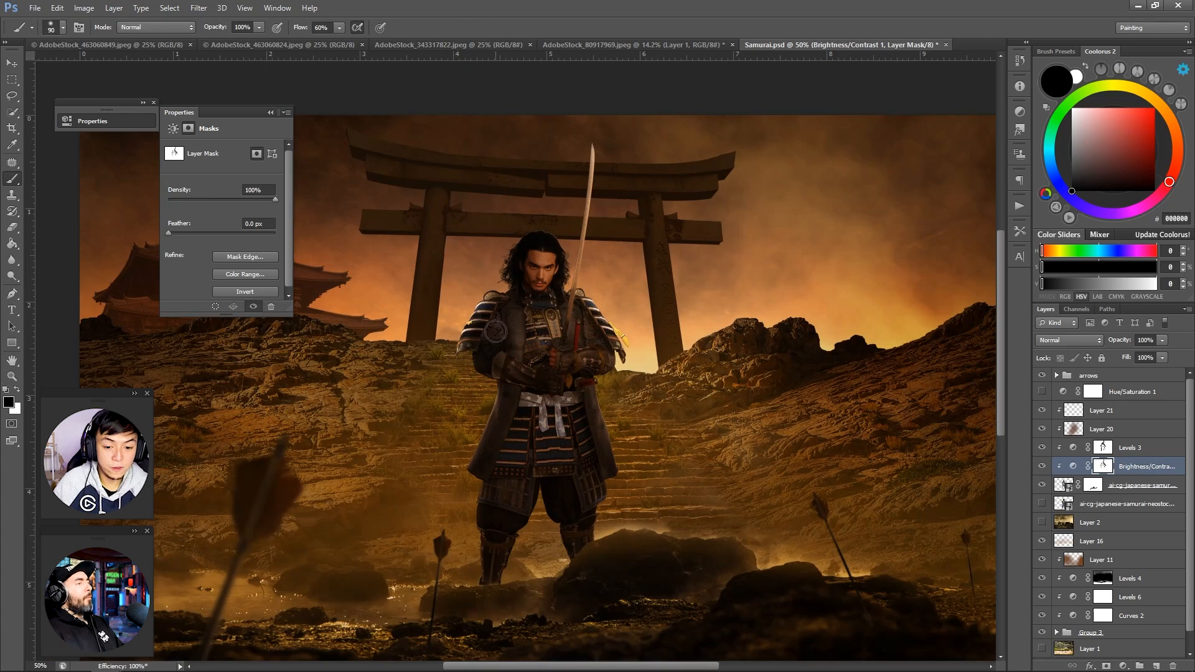
key(z)
drag(600, 184, 419, 265)
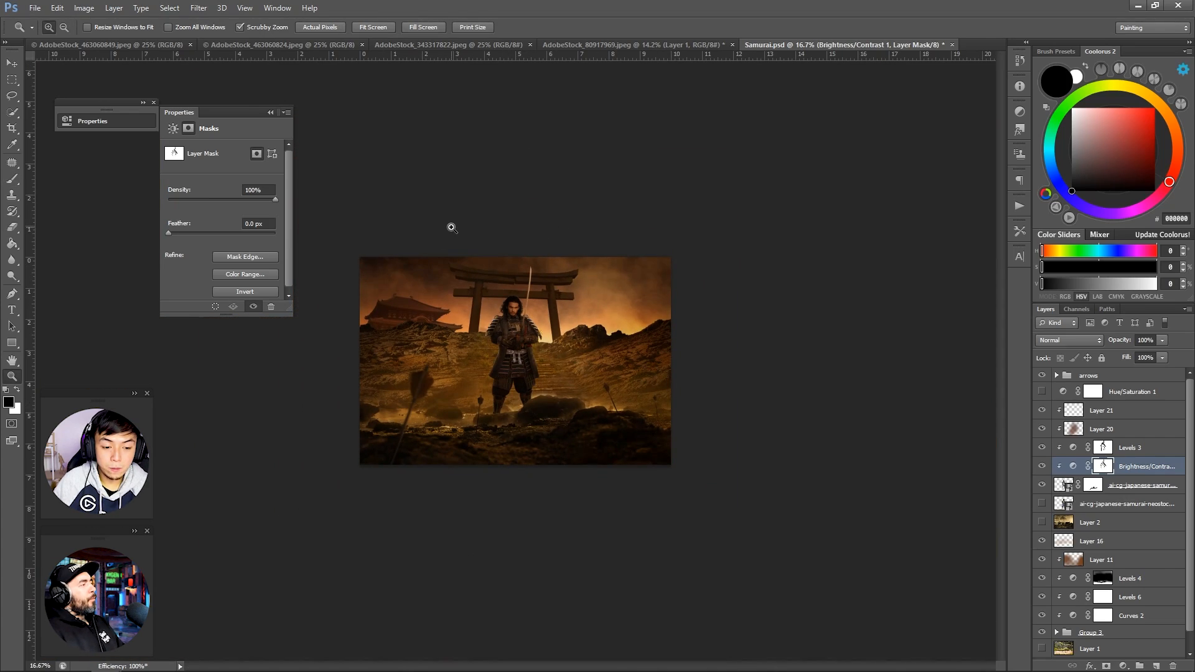
Step: Duplicate the samurai layer, rasterize the copy and soften the hair edges with the Blur tool at 40 px and 100% strength
click(452, 228)
click(459, 234)
click(467, 238)
double_click(479, 240)
click(485, 240)
key(h)
click(1152, 486)
key(ctrl+j)
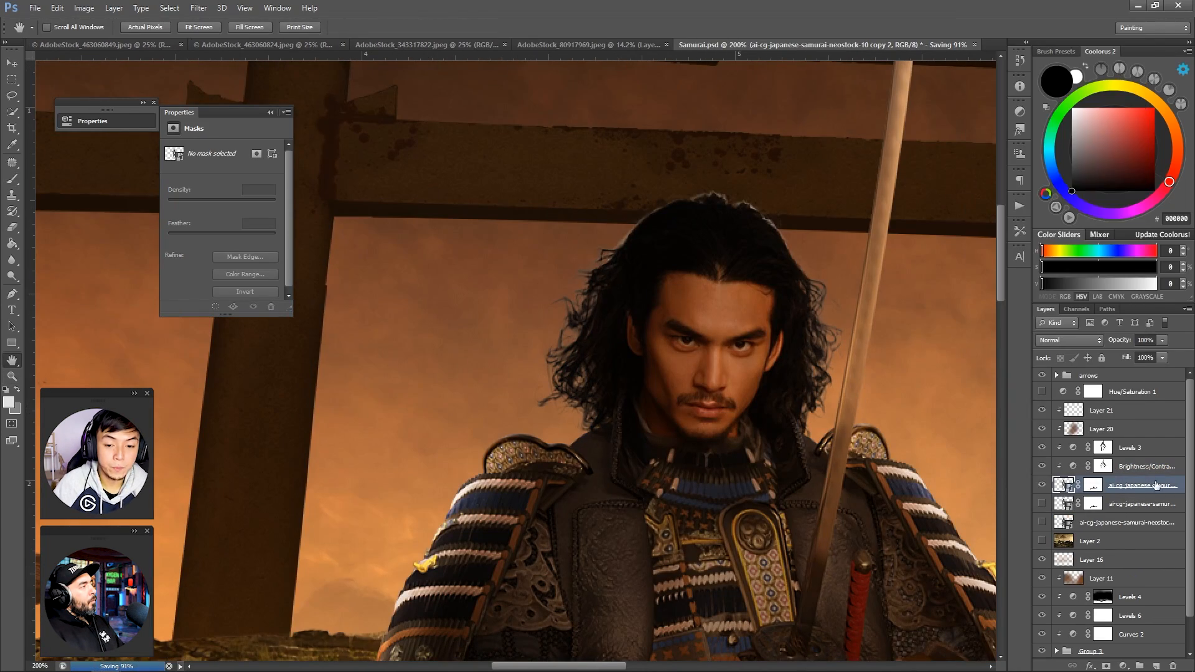
drag(778, 267, 498, 271)
key(r)
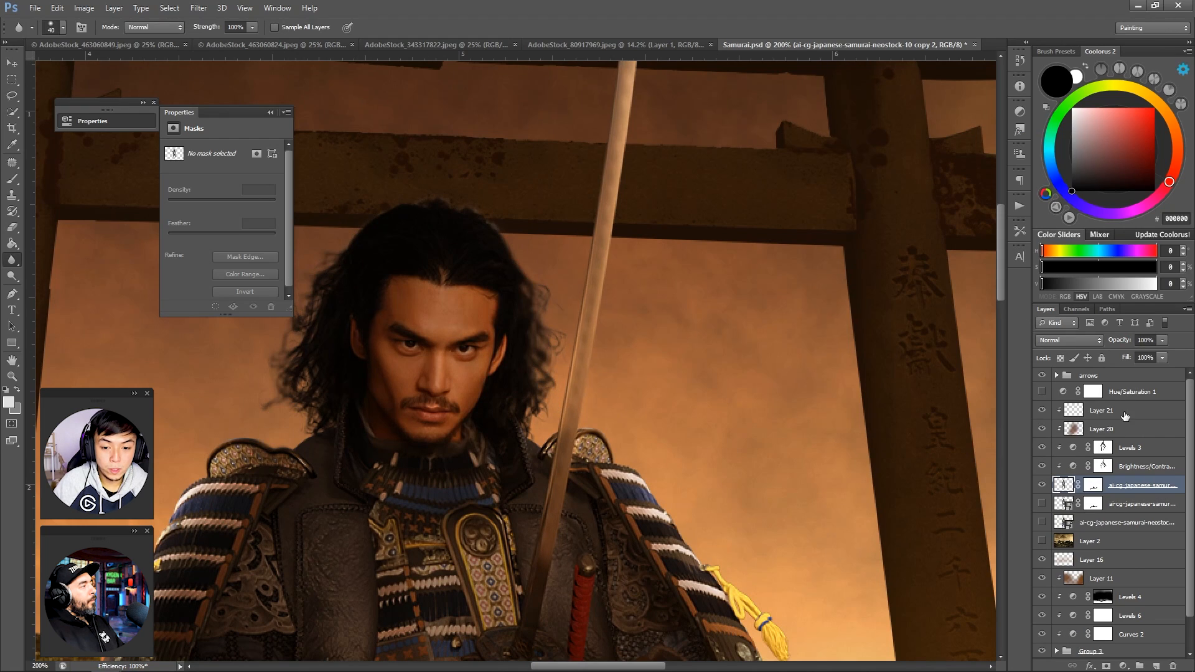
Step: Create a new layer above Layer 21 and sample light orange DD8953 from the sky behind the samurai's head
click(1124, 416)
key(ctrl+alt+shift+n)
key(h)
drag(630, 325, 787, 319)
key(b)
alt+click(794, 393)
Step: Paint fine orange rim-light strands around the samurai's hair with a 4 px brush
key(bracketleft)
key(bracketleft)
key(bracketleft)
key(bracketleft)
key(bracketleft)
key(bracketleft)
key(bracketleft)
key(bracketleft)
key(bracketleft)
key(bracketleft)
key(bracketleft)
key(bracketleft)
key(bracketleft)
key(bracketleft)
key(bracketleft)
key(bracketleft)
drag(569, 197, 509, 255)
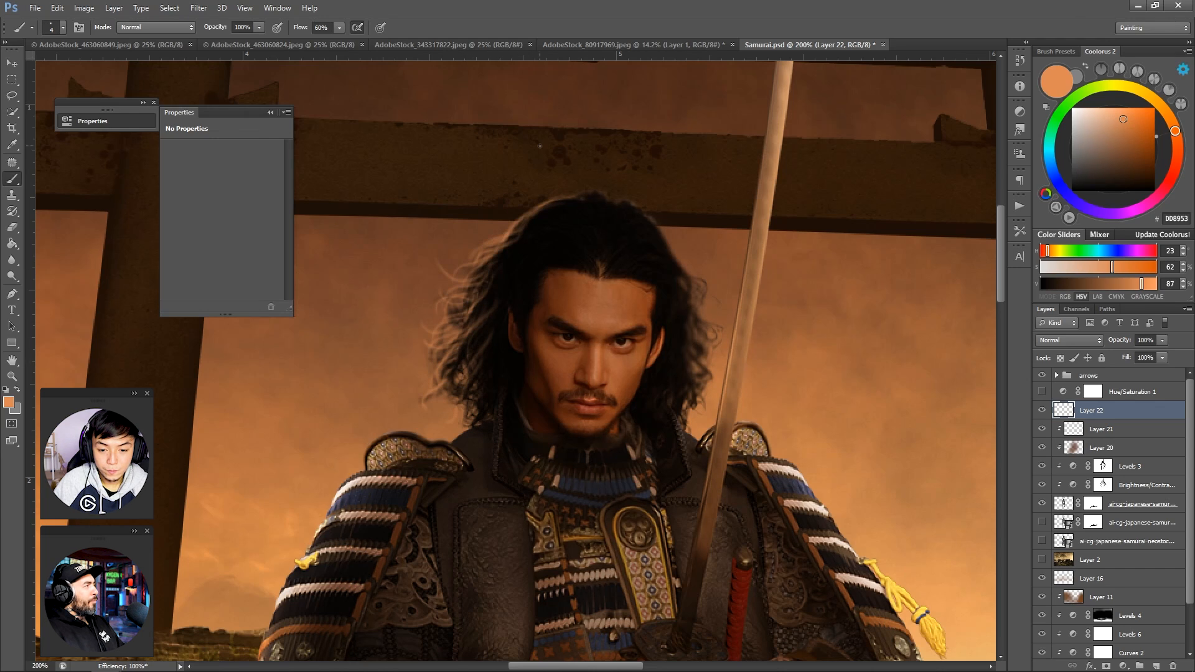
Step: Mirror the canvas, add more orange strands along the hair, flip the canvas back and collapse the adjustment properties
key(ctrl+shift+h)
key(bracketleft)
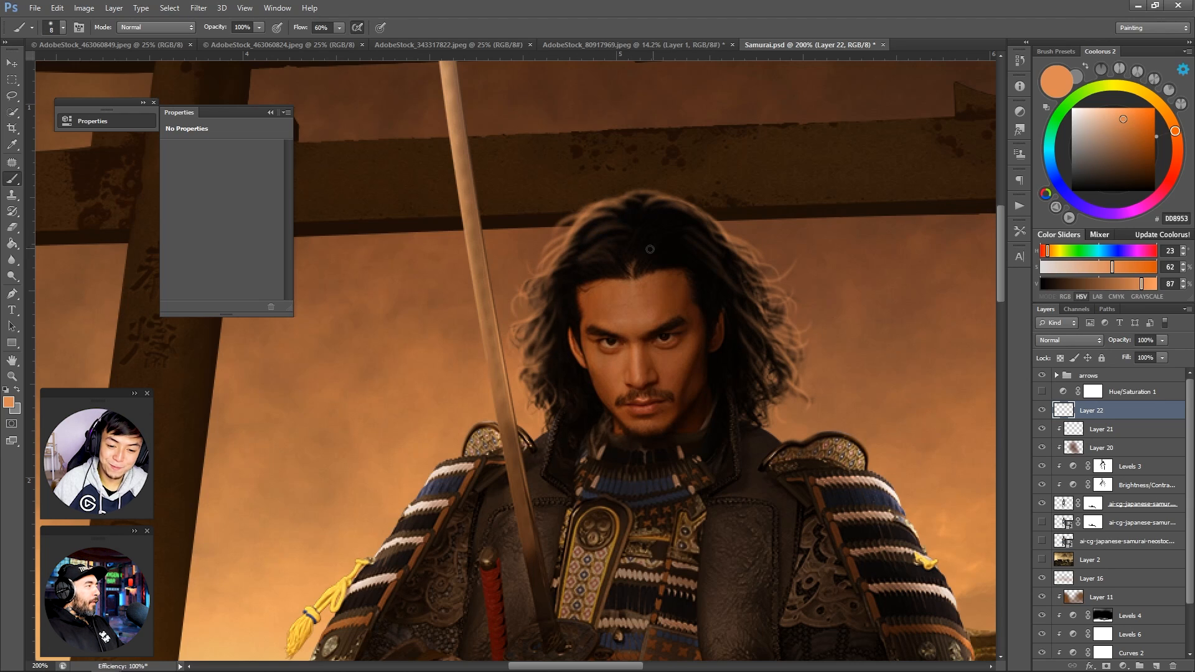
alt+click(774, 211)
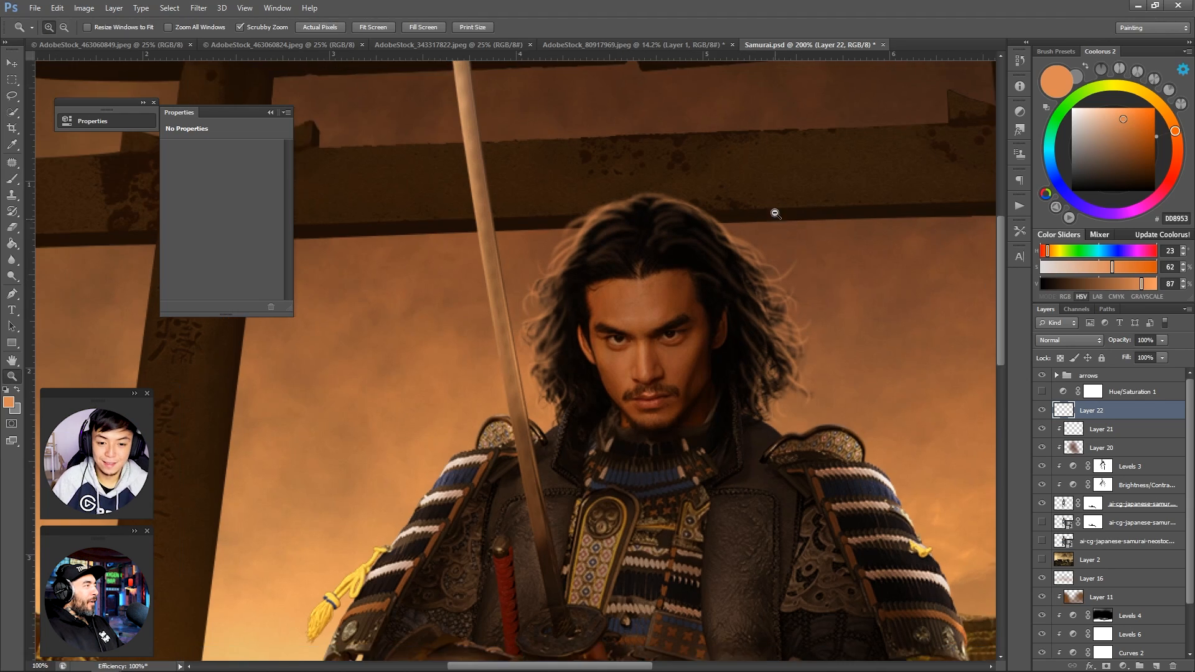
alt+click(774, 211)
key(ctrl+shift+h)
click(270, 113)
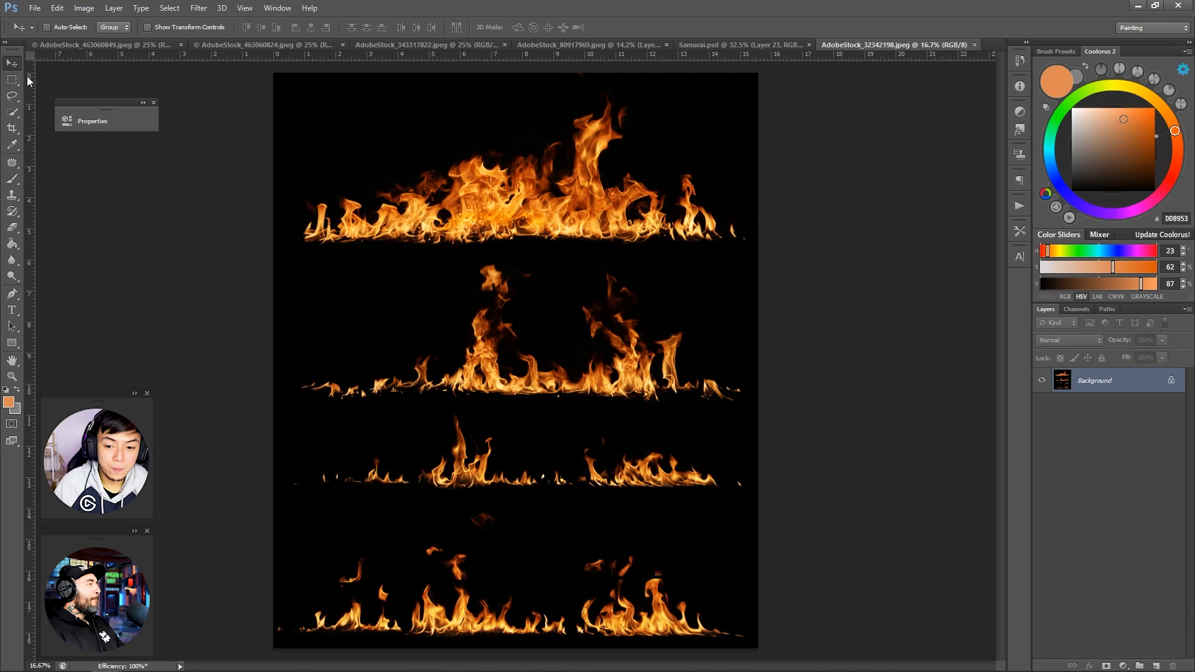
Step: Select the uppermost row of flames in the fire photo and move it into Samurai.psd behind the temple and gate
click(13, 80)
drag(267, 68, 879, 258)
key(v)
drag(577, 198, 461, 274)
drag(460, 274, 417, 280)
Step: Set the imported flames to Screen blending and convert Layer 23 to a smart object
scroll(1146, 459, down, 3)
click(1075, 341)
click(1080, 454)
right_click(1138, 580)
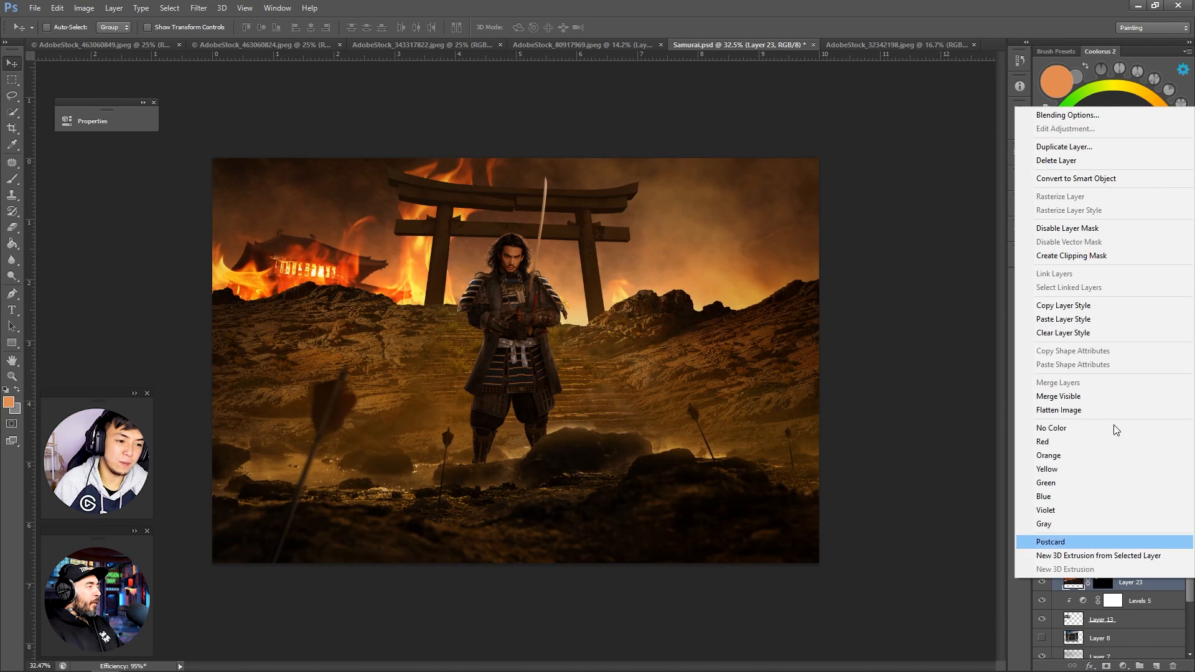
click(1101, 180)
Step: Scale down the imported flames and position them along the base of the burning temple
click(1147, 568)
key(ctrl+t)
drag(755, 442, 436, 322)
key(Return)
drag(370, 278, 338, 288)
mouse_move(391, 257)
mouse_down()
mouse_move(324, 308)
mouse_move(482, 324)
mouse_move(378, 285)
mouse_up()
Step: Warp the flames to follow the ridge below the temple, place a copy further along it and save the file
key(ctrl+t)
click(590, 28)
drag(305, 274, 299, 290)
key(Return)
drag(348, 321, 420, 312)
key(z)
alt+click(480, 320)
alt+click(479, 320)
click(486, 318)
key(ctrl+s)
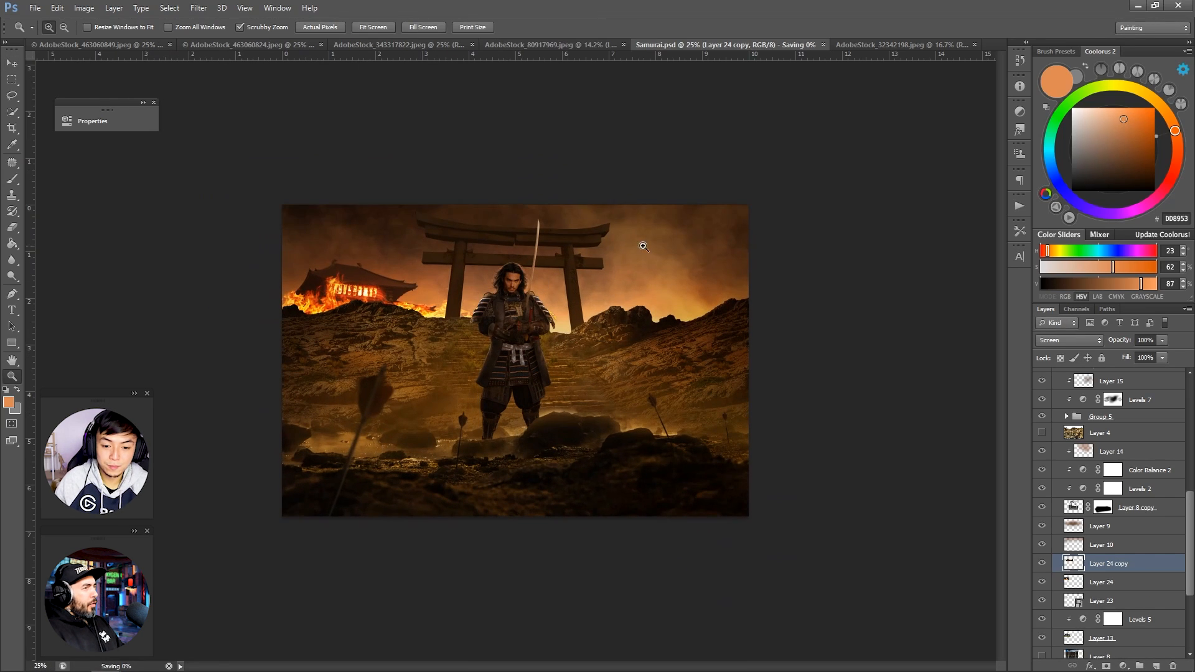
Step: Copy the third row of flames from the fire photo into Samurai.psd, place the layer below Layer 2 and set it to Screen
click(885, 48)
click(12, 80)
mouse_move(270, 413)
mouse_down()
mouse_move(357, 450)
mouse_move(788, 516)
mouse_up()
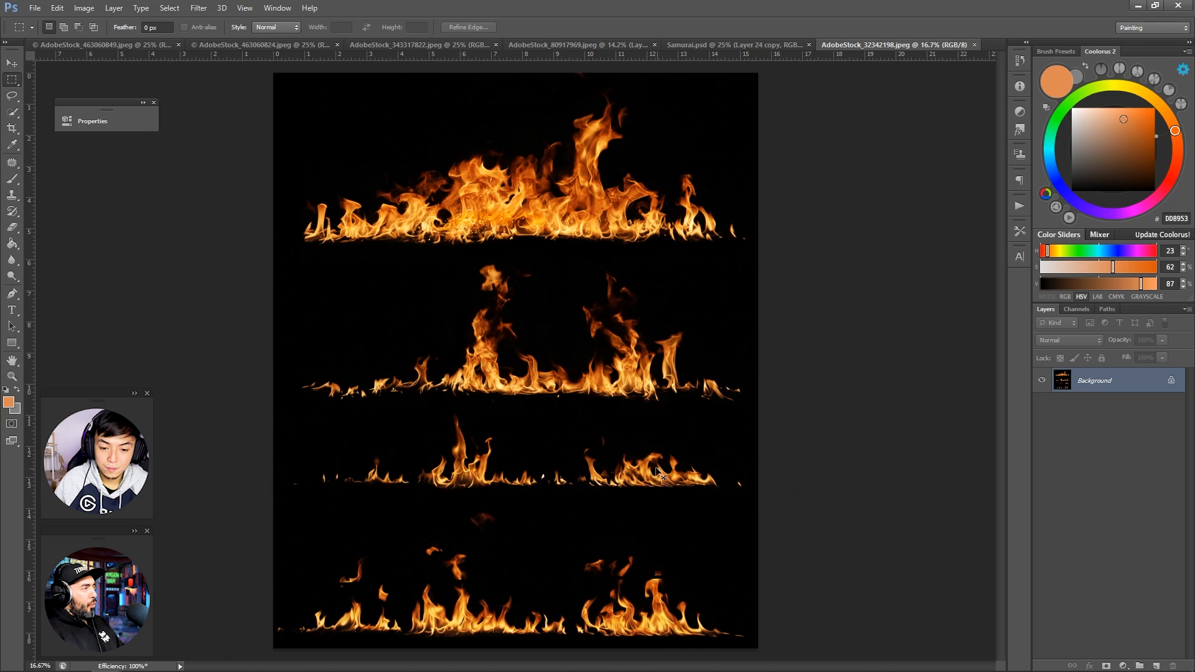
key(ctrl+j)
key(v)
mouse_move(662, 473)
mouse_down()
mouse_move(652, 40)
mouse_move(678, 425)
mouse_up()
drag(1143, 650, 1109, 480)
click(1069, 340)
click(1046, 452)
Step: Scale the new flames to about 67% and warp them along the foreground rocks beside the samurai
drag(666, 359, 728, 431)
key(ctrl+t)
click(589, 27)
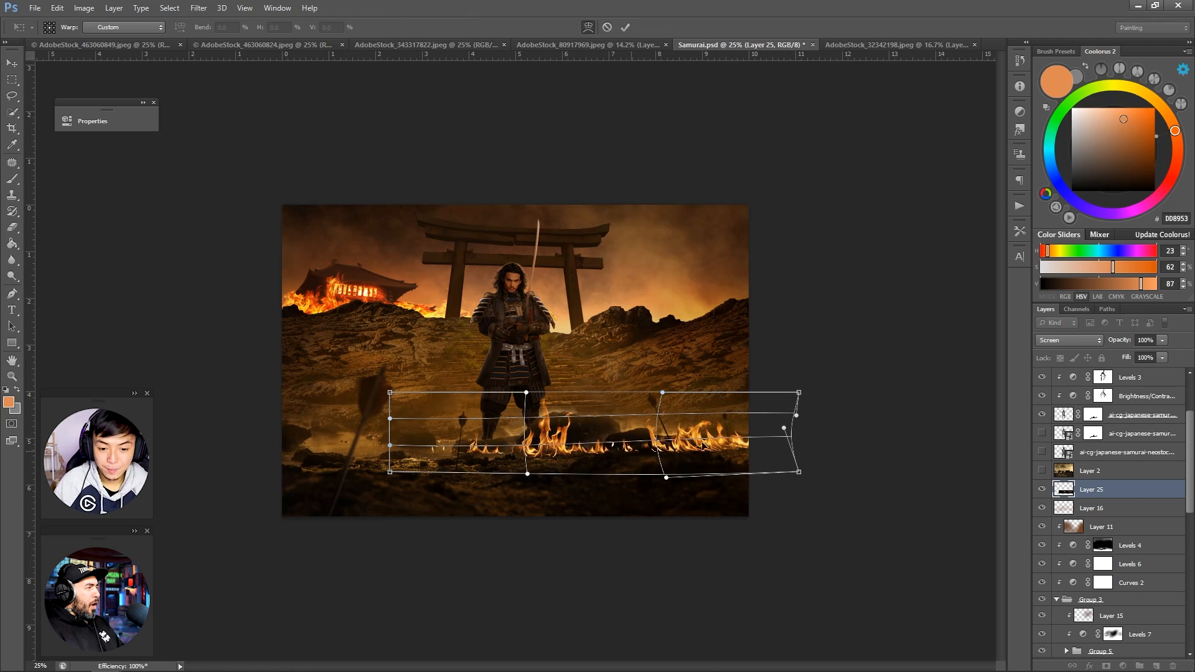
drag(661, 451, 677, 456)
key(Return)
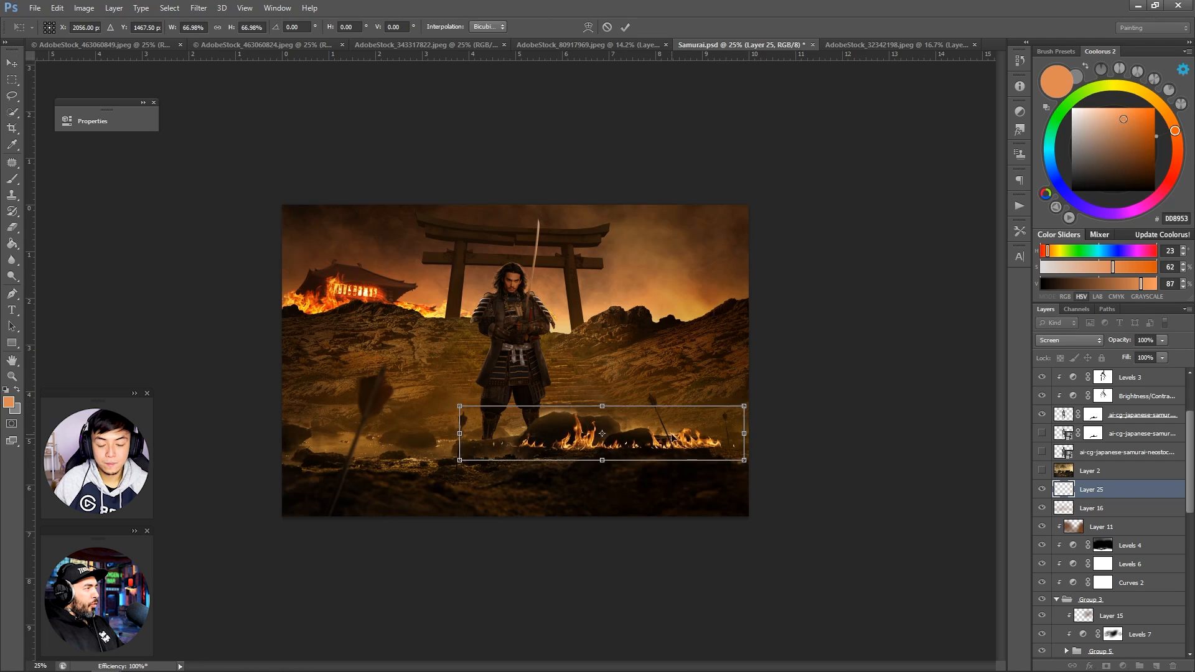
Step: Apply a Curves contrast adjustment to the foreground flames, with the upper point at input 162 and output 170
click(84, 8)
mouse_move(104, 44)
click(249, 64)
drag(878, 253, 879, 269)
drag(905, 228, 907, 216)
drag(873, 268, 861, 269)
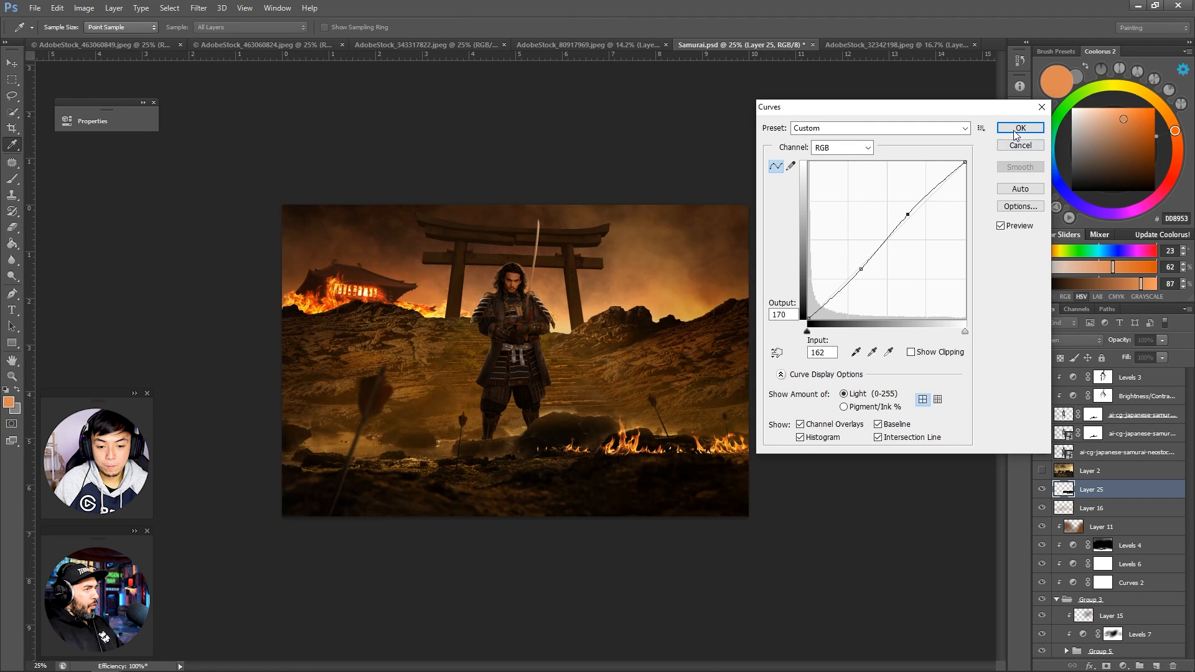
click(1014, 130)
Step: Nudge the foreground flames, hide them with a black layer mask and paint small patches back in among the rocks
drag(696, 374, 687, 376)
click(1106, 666)
key(ctrl+i)
key(b)
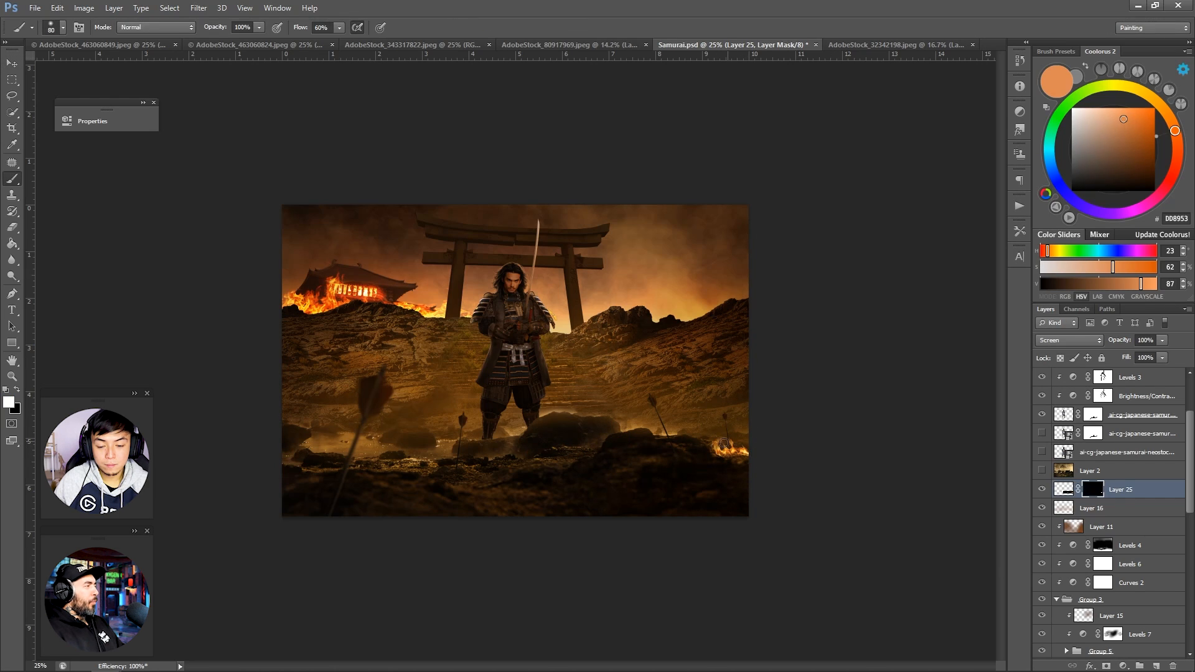
key(x)
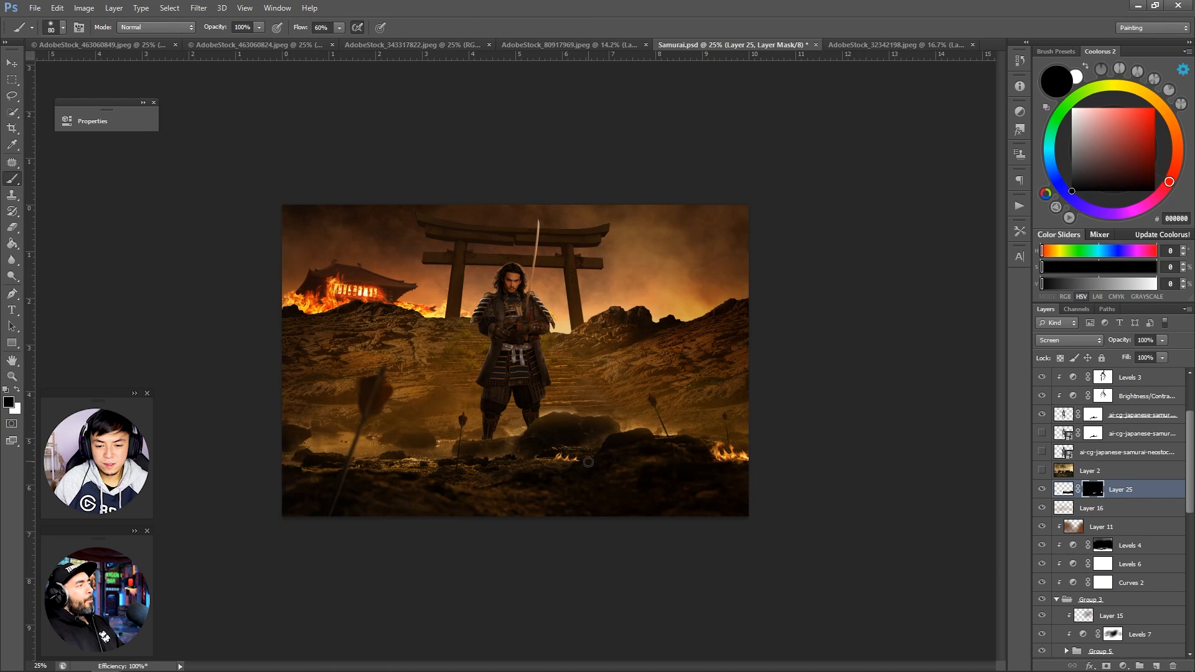
Step: Duplicate Layer 25 to the left foreground and paint its mask with a 100 px brush to reveal flames around the large arrow
key(v)
mouse_move(722, 460)
alt+mouse_down()
mouse_move(394, 471)
mouse_move(469, 468)
mouse_move(416, 459)
alt+mouse_up()
shift+click(1097, 491)
shift+click(1094, 490)
key(b)
key(bracketright)
key(bracketright)
key(bracketright)
key(bracketright)
key(bracketright)
key(x)
key(x)
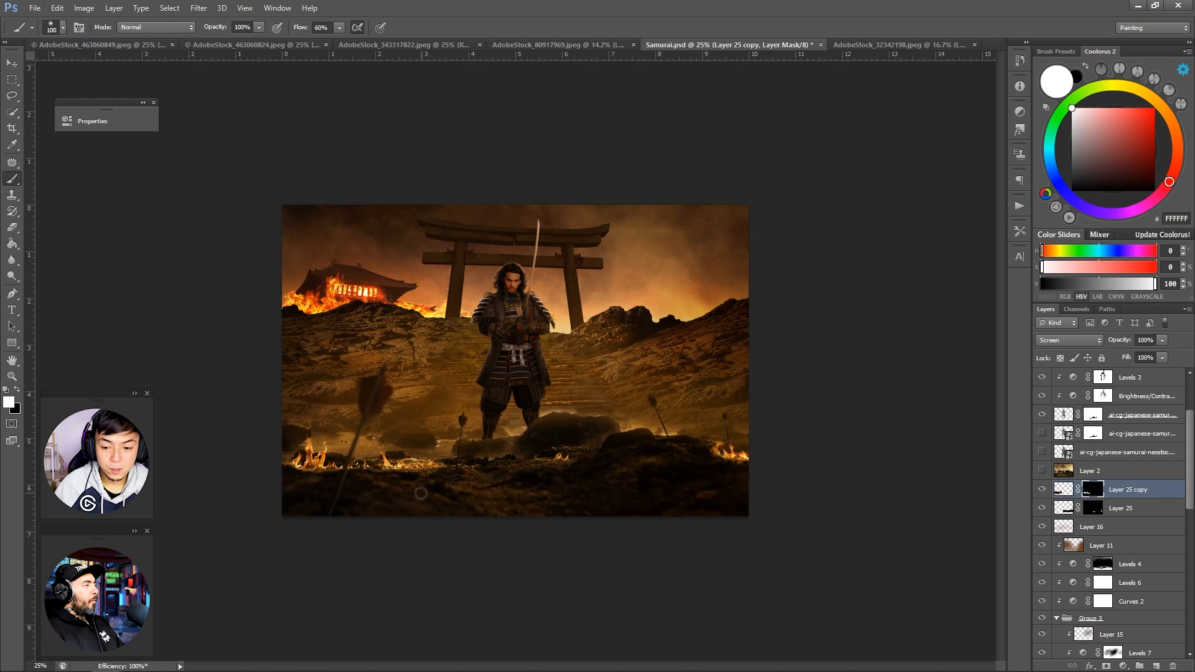
Step: Refine the Layer 25 copy mask around the left foreground flames and save the file
click(1064, 489)
key(z)
alt+click(672, 367)
alt+click(666, 378)
click(666, 379)
click(320, 421)
click(320, 422)
key(ctrl+s)
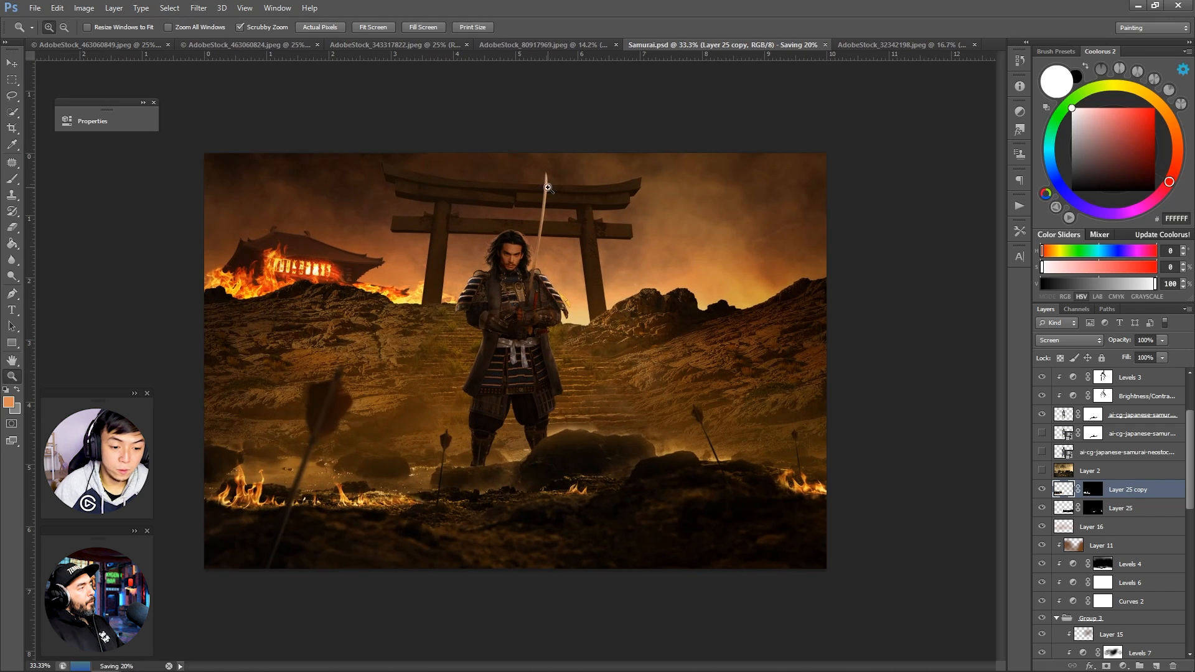
click(1094, 492)
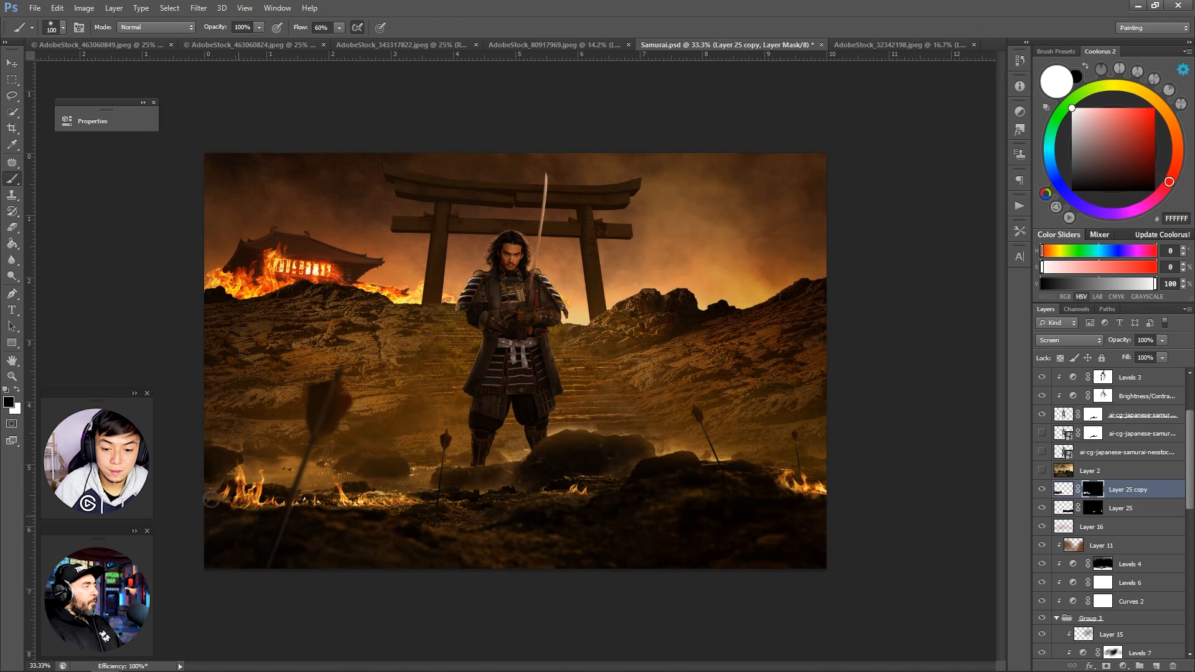
key(ctrl+minus)
key(ctrl+s)
Step: Create a Color Dodge layer above Layer 25 copy and paint an orange glow around the right and left foreground flames
scroll(1177, 488, up, 3)
click(1155, 666)
click(1083, 341)
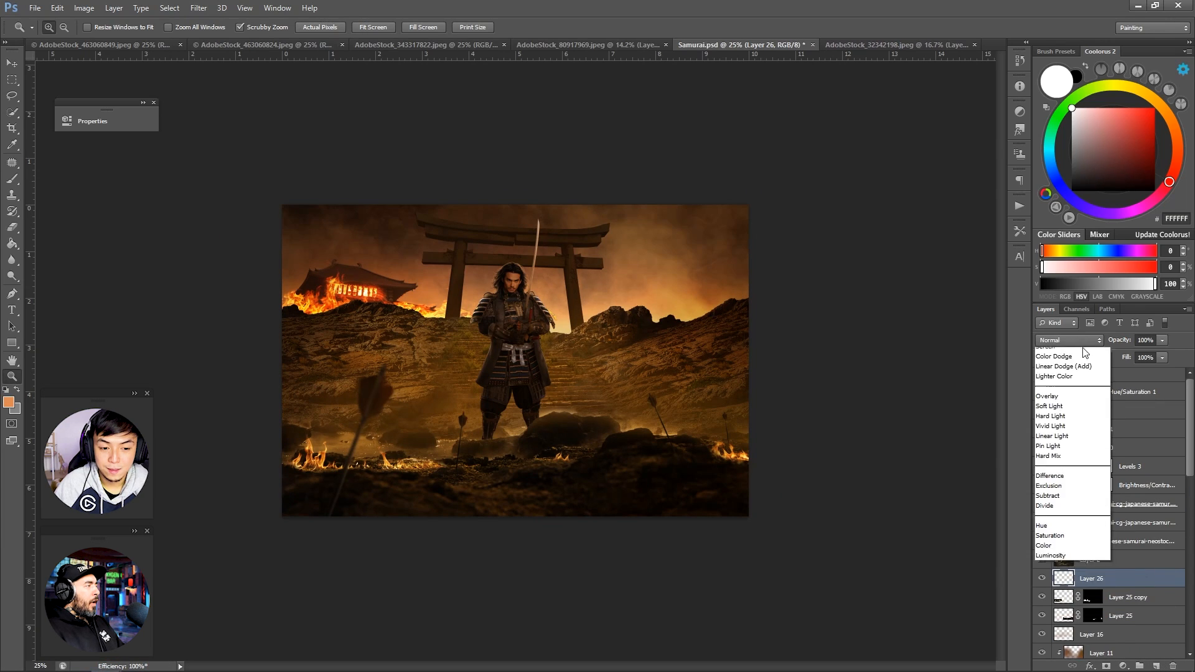
click(1077, 461)
drag(1128, 140, 1133, 156)
key(b)
drag(717, 449, 738, 457)
mouse_move(393, 464)
mouse_down()
mouse_move(467, 462)
mouse_move(524, 432)
mouse_move(449, 445)
mouse_up()
Step: Paint a broader glow around the samurai's feet using brown-orange 834E13 and a 200 px brush
click(1142, 148)
key(bracketright)
key(bracketright)
key(bracketright)
drag(502, 431, 527, 427)
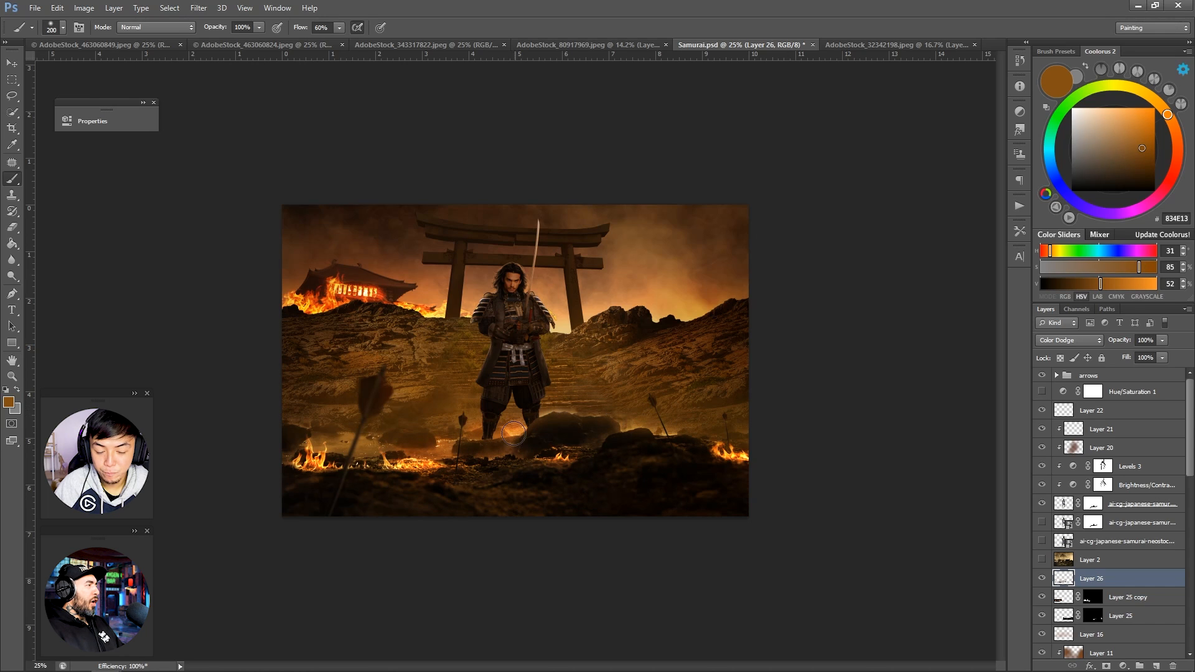
Step: Extend the ground glow with darker brown 55330E, clean it up with the Eraser and save the file
click(1140, 163)
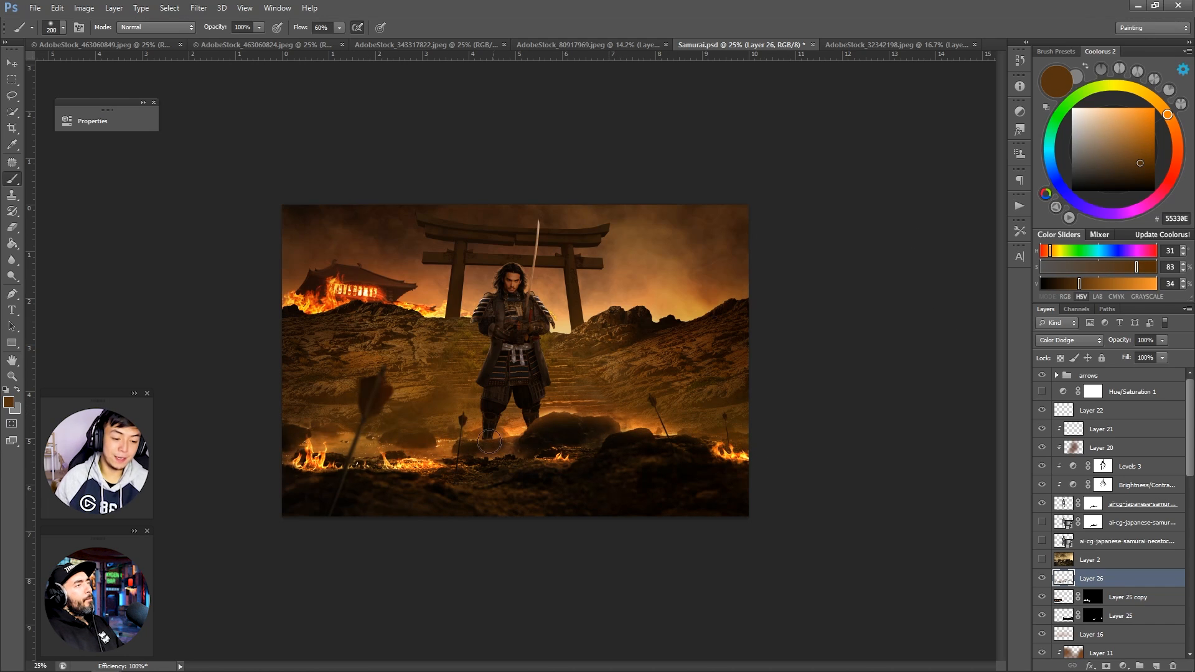
key(e)
key(z)
mouse_move(606, 330)
mouse_down()
mouse_move(556, 330)
mouse_move(656, 330)
mouse_up()
click(606, 330)
click(606, 330)
click(606, 330)
key(ctrl+s)
key(e)
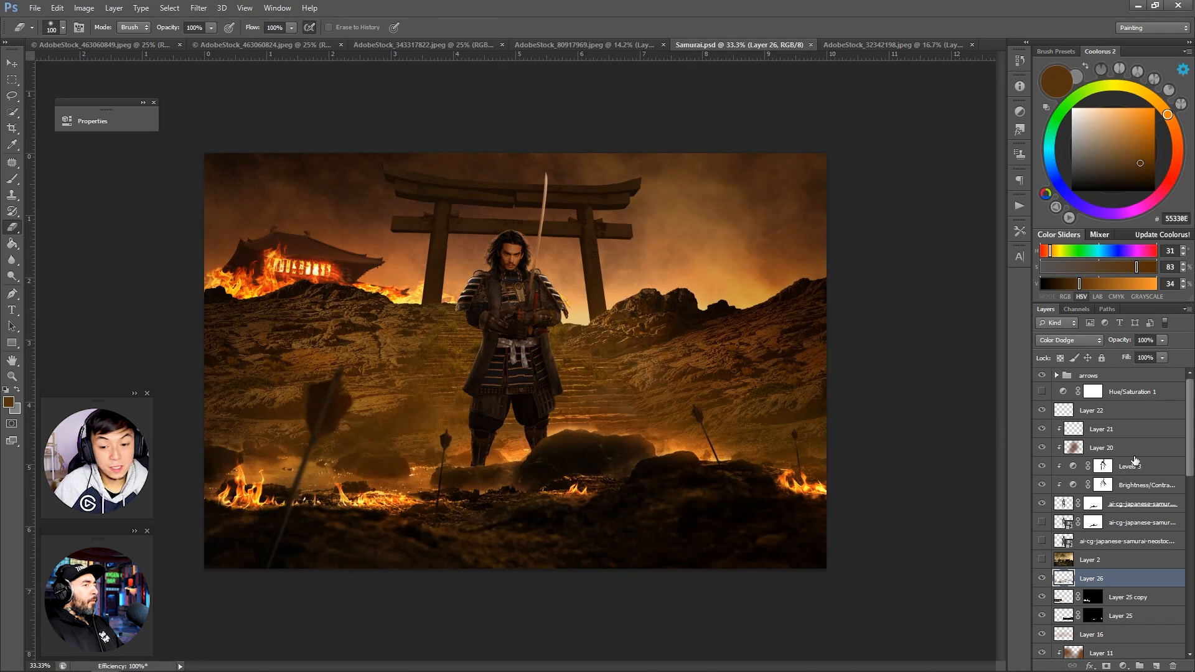
Step: Create a Color Dodge layer above Layer 21 and choose orange 9E5C16 for brushing glow on the samurai
click(1146, 456)
key(ctrl+alt+shift+n)
key(ctrl+])
click(1086, 340)
click(1054, 463)
click(1142, 139)
key(z)
click(459, 277)
click(458, 278)
key(b)
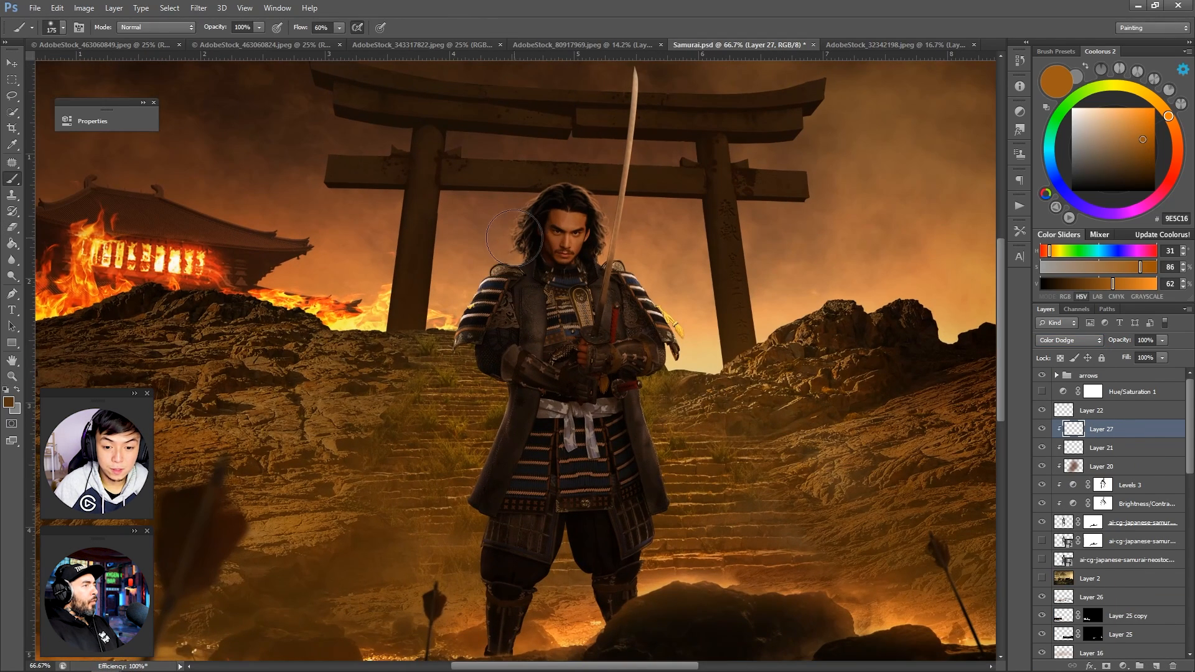
Step: Move Layer 27 above Layer 22, group the samurai layers beneath it and clip Layer 27 to that group
key(ctrl+])
click(1130, 429)
shift+click(1143, 522)
key(ctrl+g)
right_click(1124, 411)
click(1026, 351)
Step: Paint an orange glow on both sides of the samurai's hair using 875521 and 8D5C10
alt+click(750, 132)
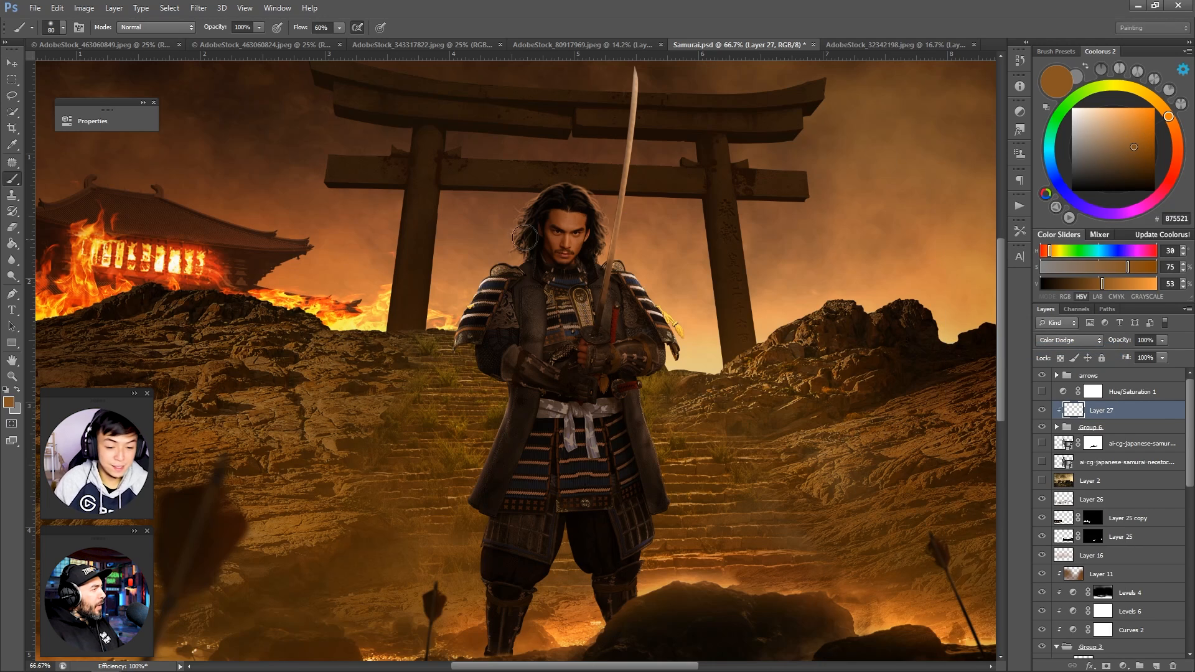
drag(527, 209, 523, 242)
drag(1168, 117, 1160, 105)
mouse_move(522, 215)
mouse_down()
mouse_move(516, 250)
mouse_move(524, 230)
mouse_up()
click(1146, 145)
key([)
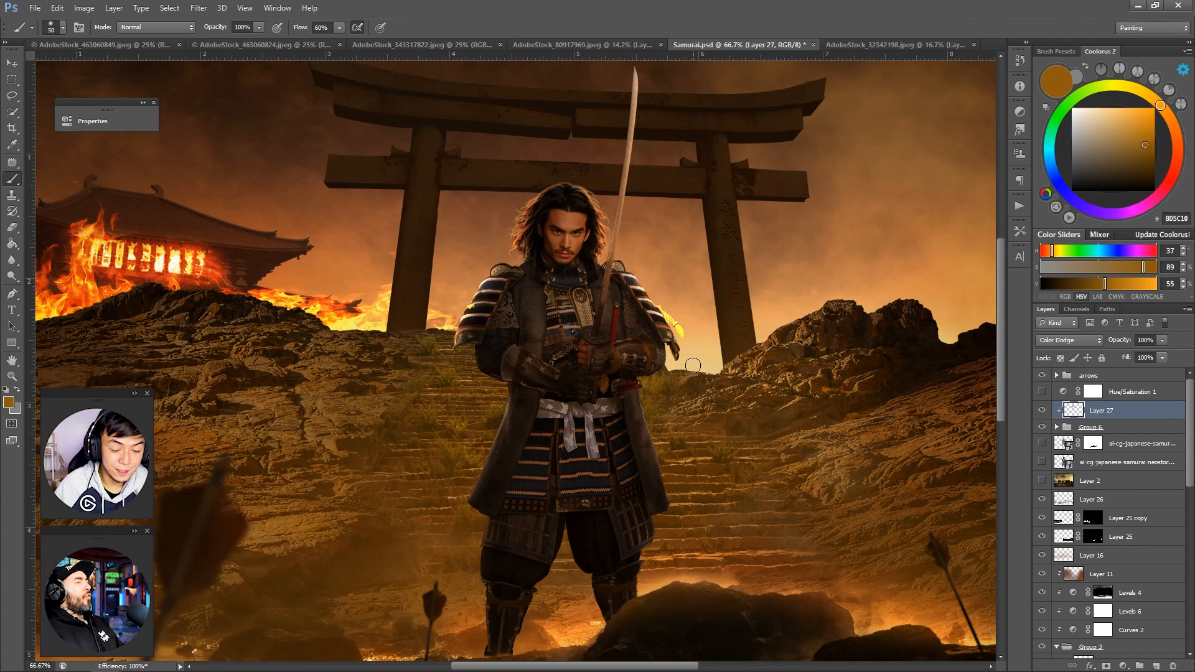
key(])
key(])
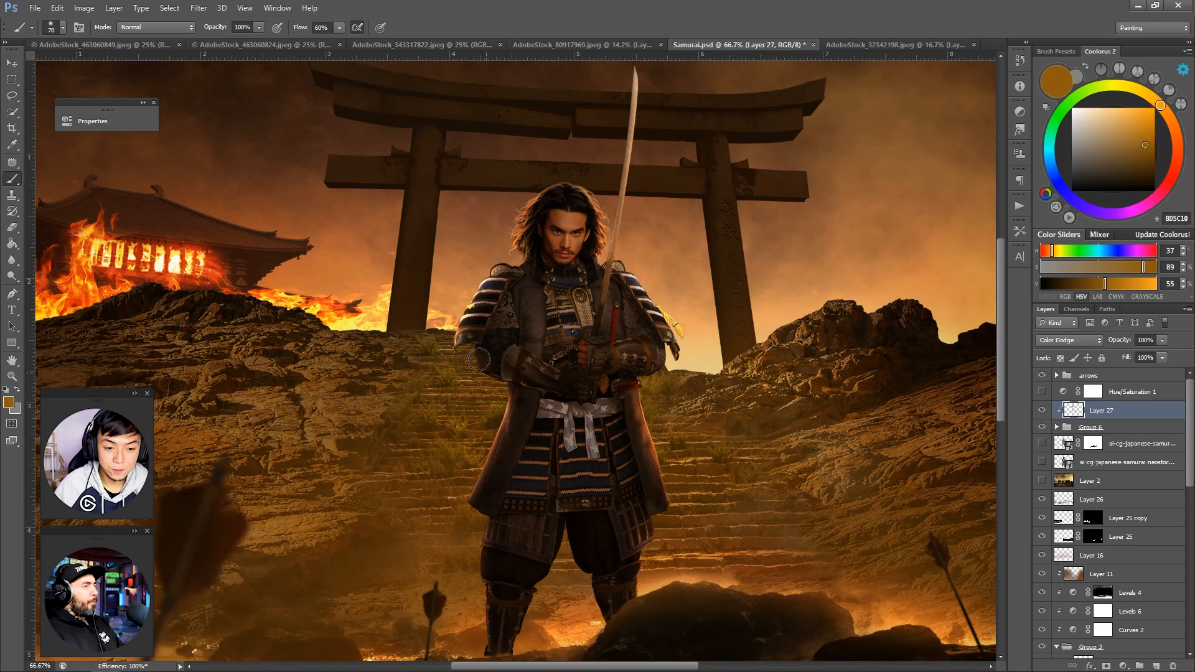
Step: Choose deep orange 853400 and paint a warm glow along the sword blade
click(1175, 130)
click(1155, 147)
key(])
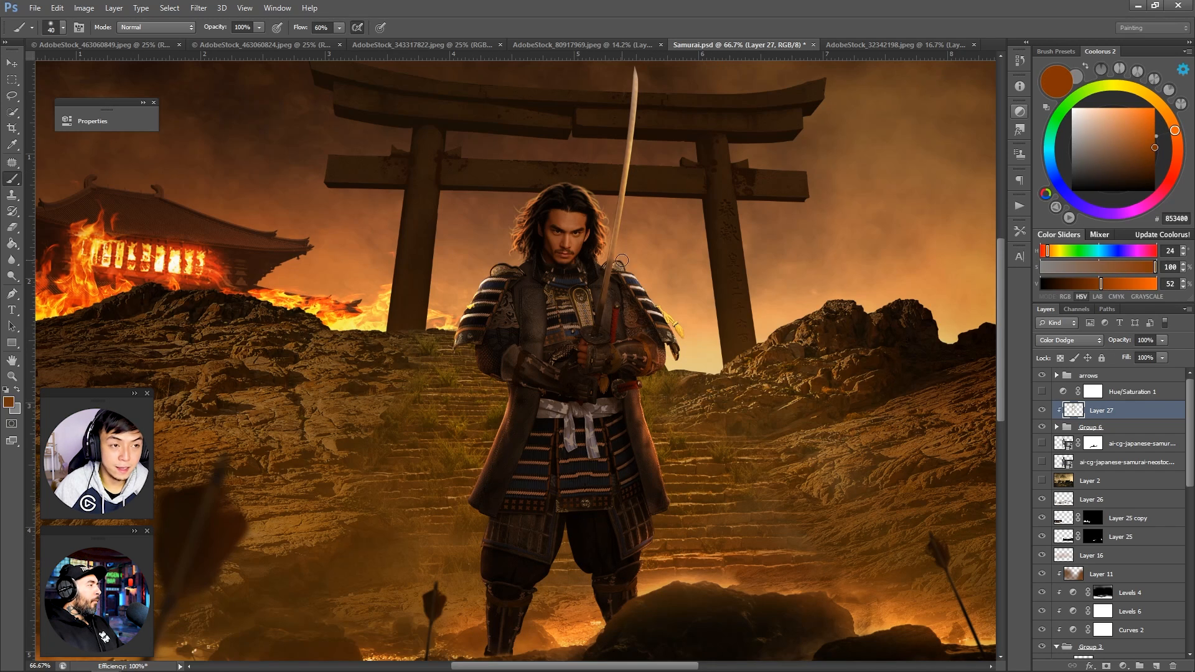
drag(624, 196, 635, 73)
Step: Create a clipped layer between the samurai group and Layer 27 and set it to Soft Light
click(1117, 427)
click(1155, 666)
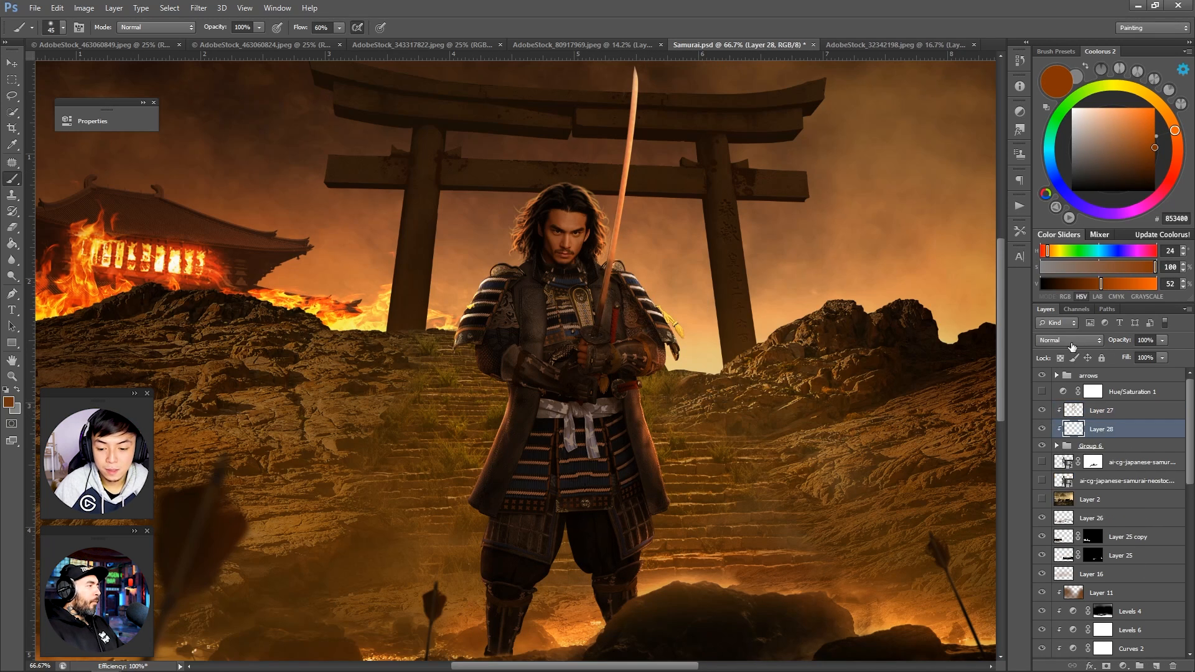
click(1069, 340)
click(1065, 503)
Step: Paint warm light over the samurai's shoulder armour using brown 6E440E and a 100 px brush
click(1144, 155)
click(1165, 111)
key(])
key(])
key(])
key(])
drag(626, 271, 647, 283)
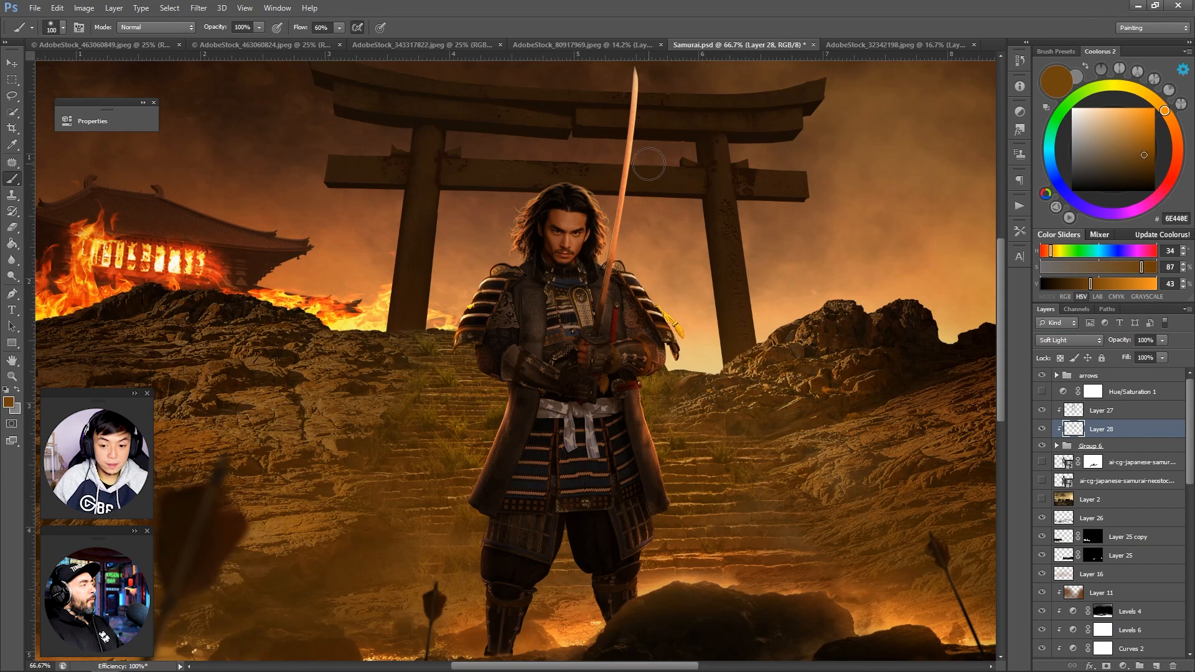
Step: Save the current state of the samurai composite
key(z)
drag(648, 164, 589, 232)
key(ctrl+plus)
key(ctrl+plus)
key(ctrl+s)
key(ctrl+plus)
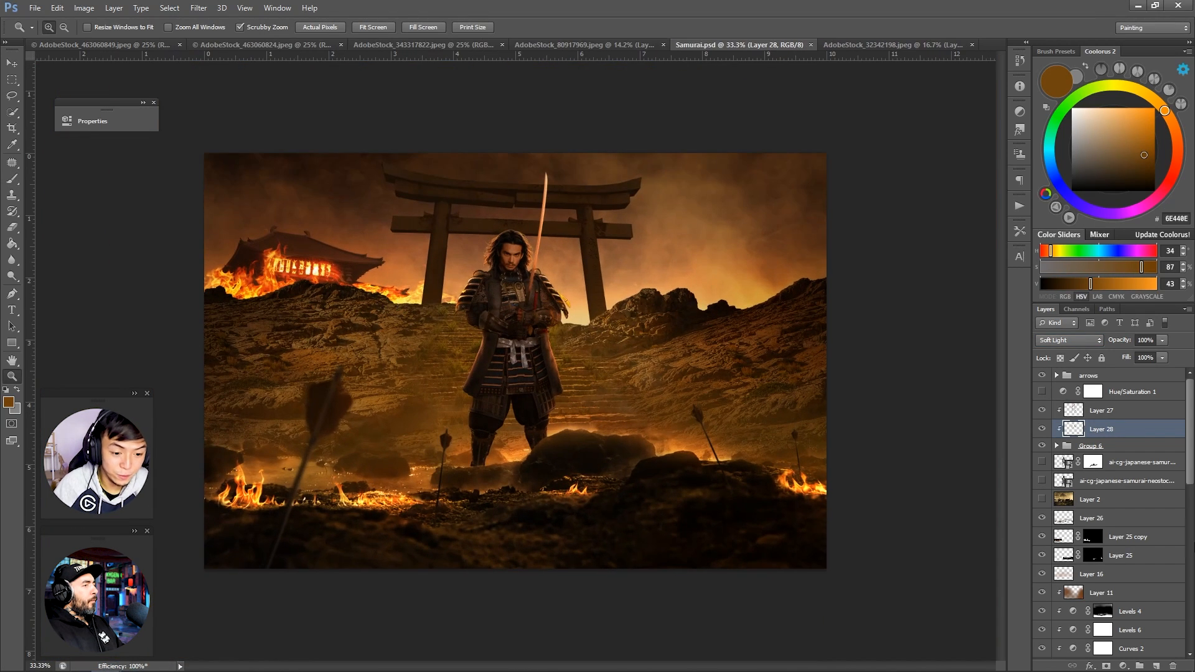
Step: Add a clipped Levels adjustment above Levels 7 in Group 3 and lower its output white level
scroll(1108, 535, down, 3)
click(1043, 615)
click(1042, 614)
click(1140, 614)
click(1123, 666)
click(1058, 455)
drag(276, 279, 252, 279)
click(270, 113)
drag(548, 371, 458, 333)
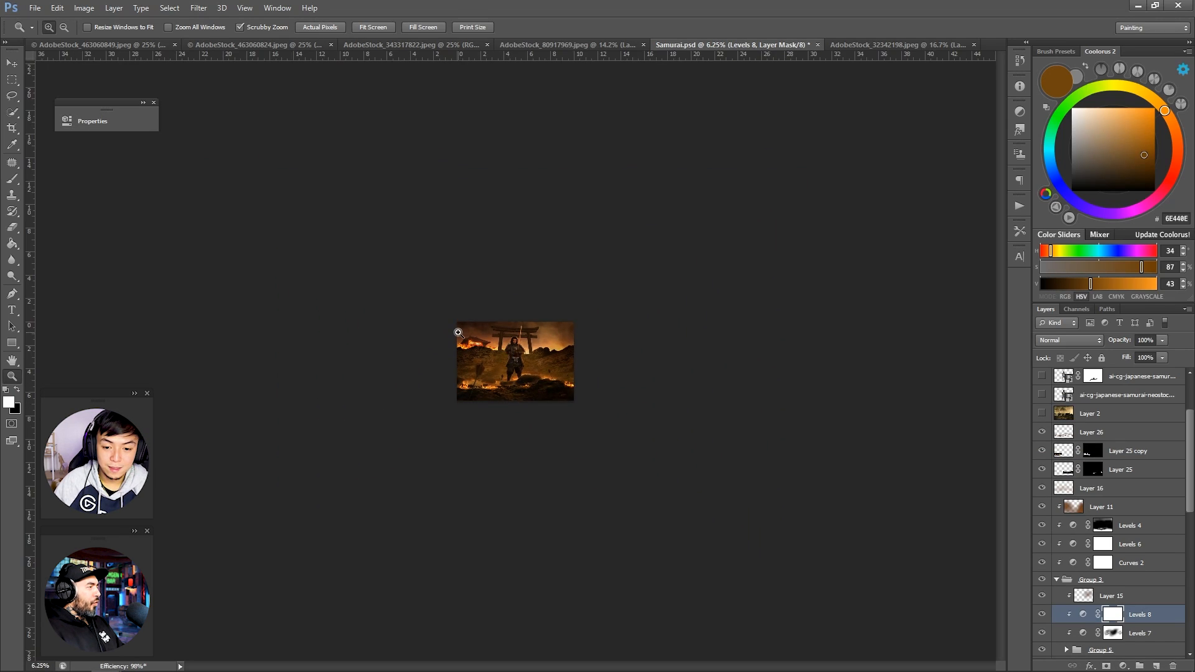
Step: Save the composite with the new Levels adjustment
key(ctrl+plus)
key(ctrl+plus)
key(ctrl+plus)
scroll(1123, 571, down, 5)
key(ctrl+plus)
key(ctrl+plus)
key(ctrl+plus)
key(ctrl+s)
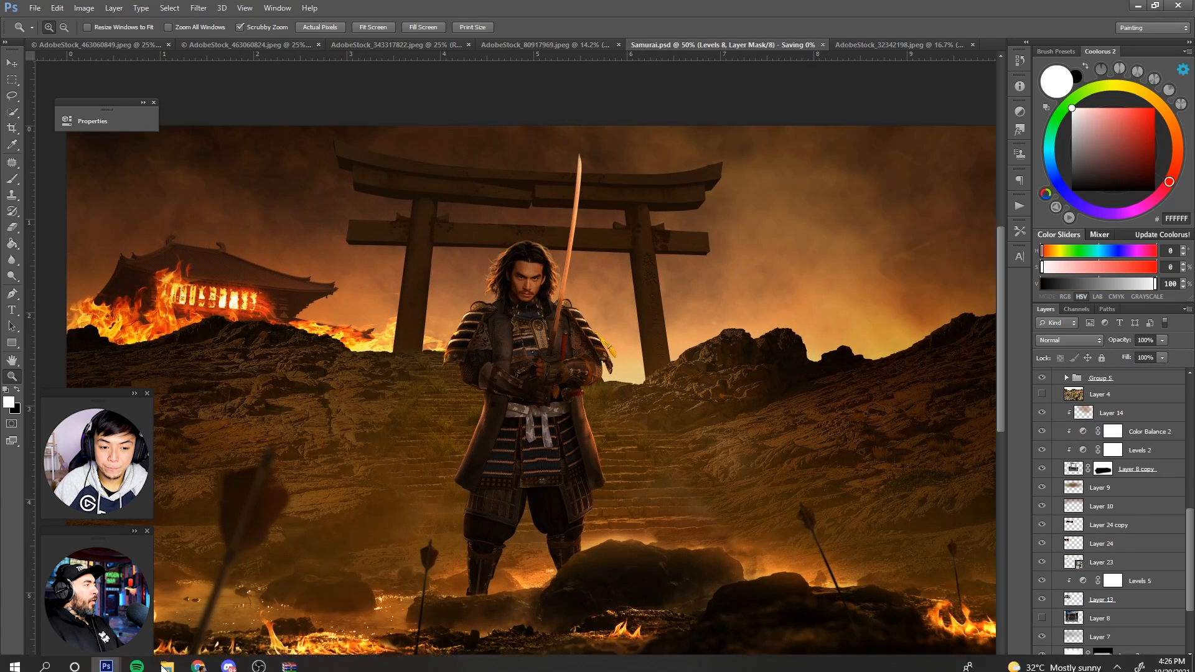
Step: Add a clipped layer above Color Balance 2 and set the foreground colour to orange FF9700
alt+click(483, 204)
click(1150, 431)
click(1156, 666)
click(362, 172)
click(362, 173)
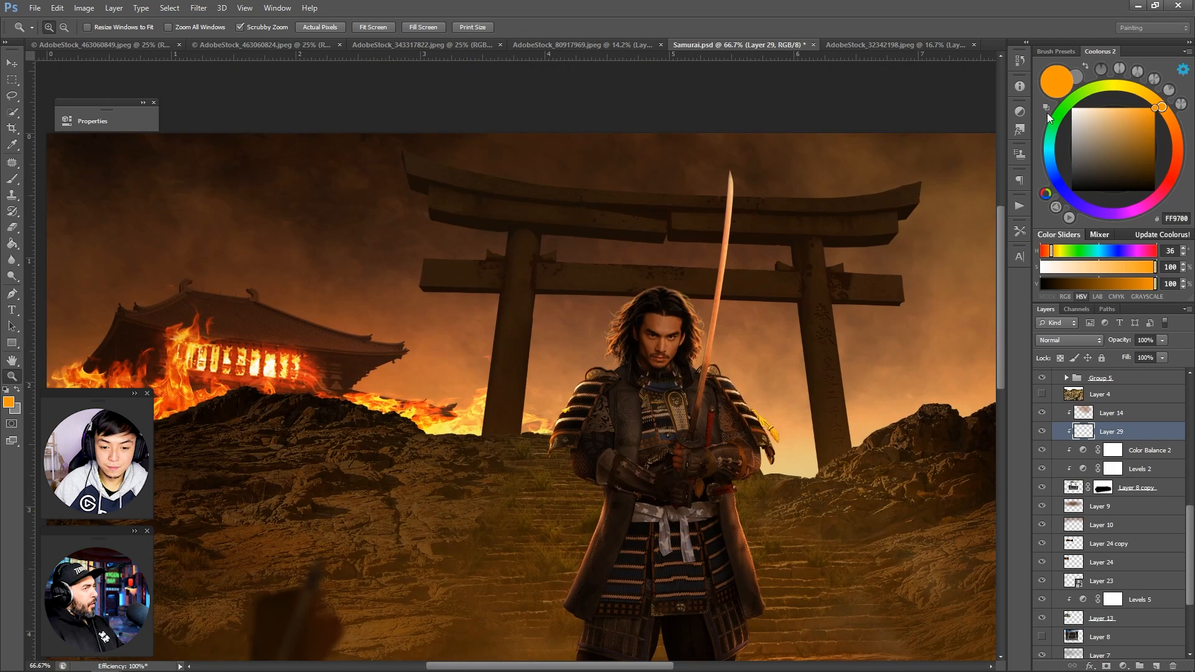
key(b)
drag(432, 290, 496, 295)
key(ctrl+z)
Step: Load the 00_chalk-gritty brush preset and paint orange firelight under the left ends of the gate's beams
key(r)
drag(813, 230, 767, 154)
click(1019, 231)
key(b)
click(949, 326)
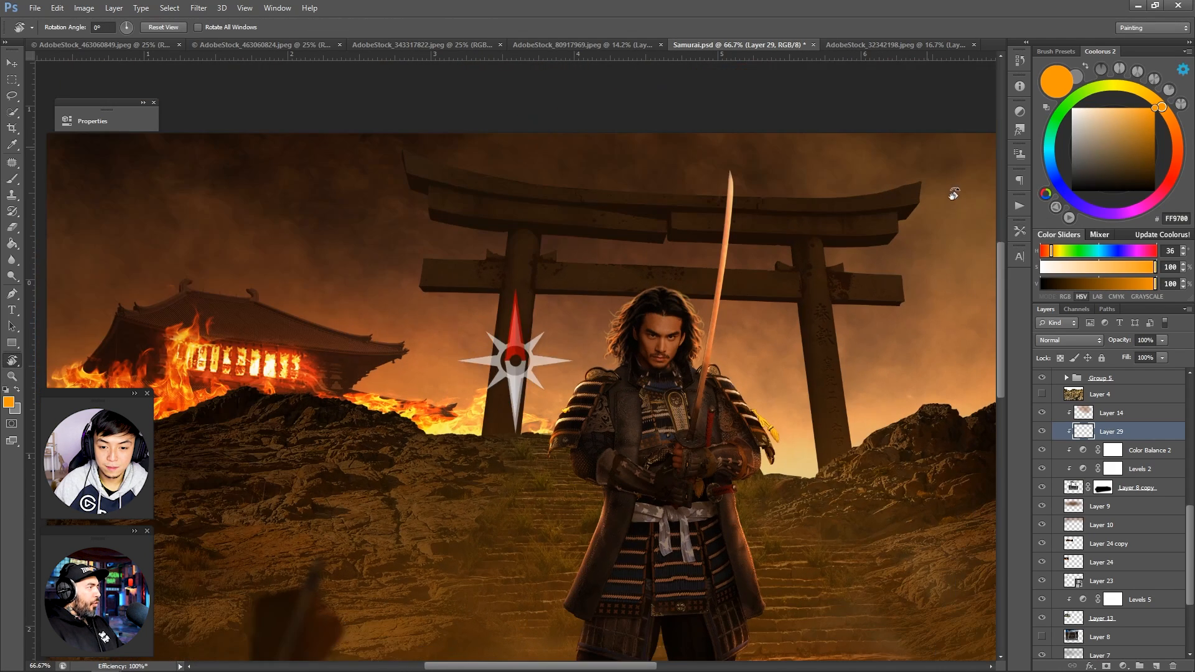
key(b)
click(1019, 231)
click(949, 282)
click(987, 224)
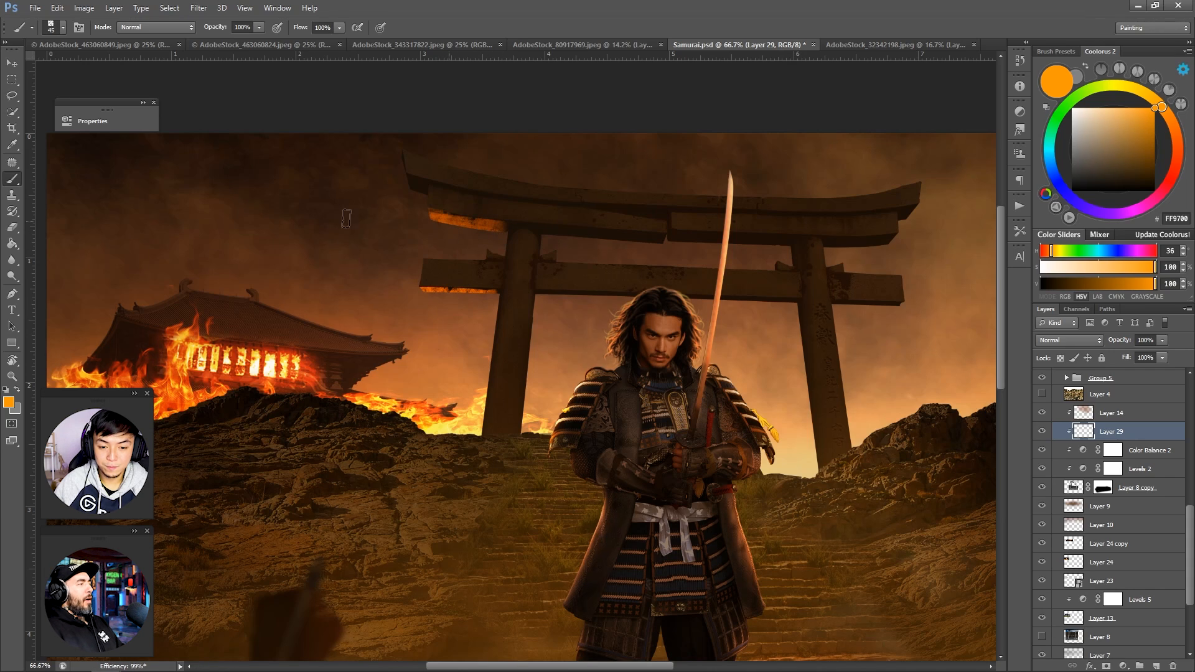
Step: Switch the brush preset and paint orange firelight under the middle and right parts of the gate's beams
click(1020, 231)
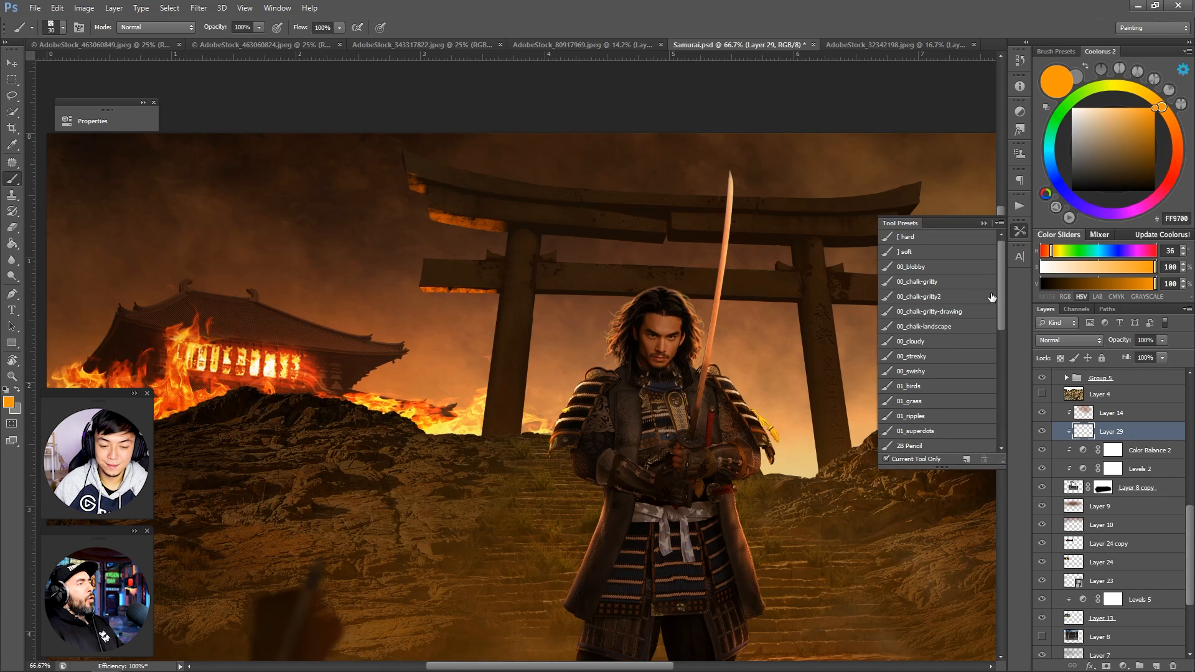
scroll(991, 297, down, 1)
click(991, 297)
click(1020, 230)
key(r)
drag(814, 232, 787, 181)
key(Escape)
key(b)
drag(560, 294, 628, 302)
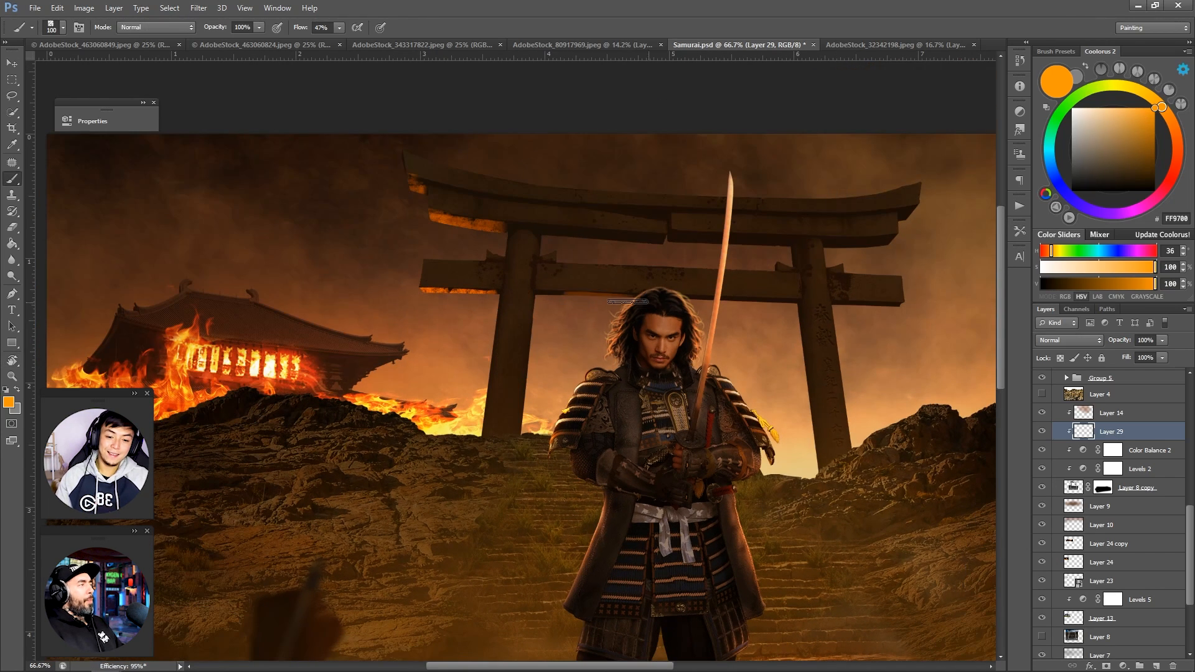
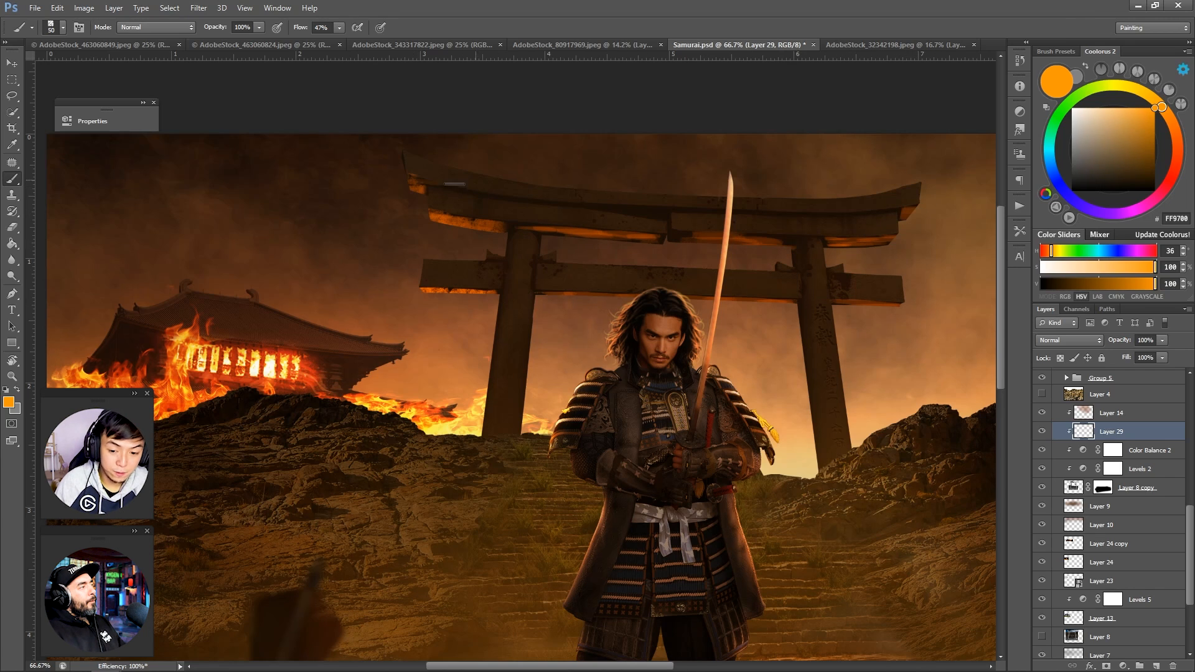
Step: Check the gate's orange firelight against the whole composition
key(r)
drag(445, 187, 367, 234)
key(ctrl+minus)
key(ctrl+minus)
key(ctrl+minus)
key(ctrl+minus)
key(r)
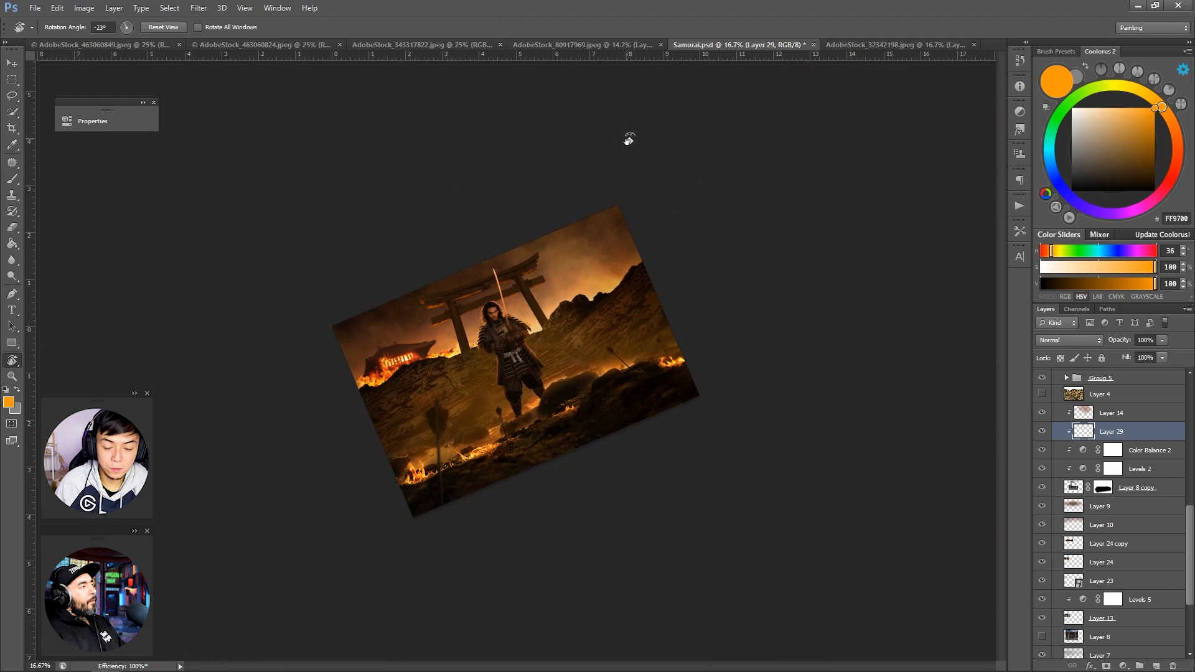
key(Escape)
Step: Paint an orange rim light down the gate's right pillar with the 00_chalk-gritty brush and erase the excess
ctrl+click(481, 320)
click(1018, 232)
click(934, 282)
click(992, 221)
drag(748, 231, 758, 374)
alt+click(718, 249)
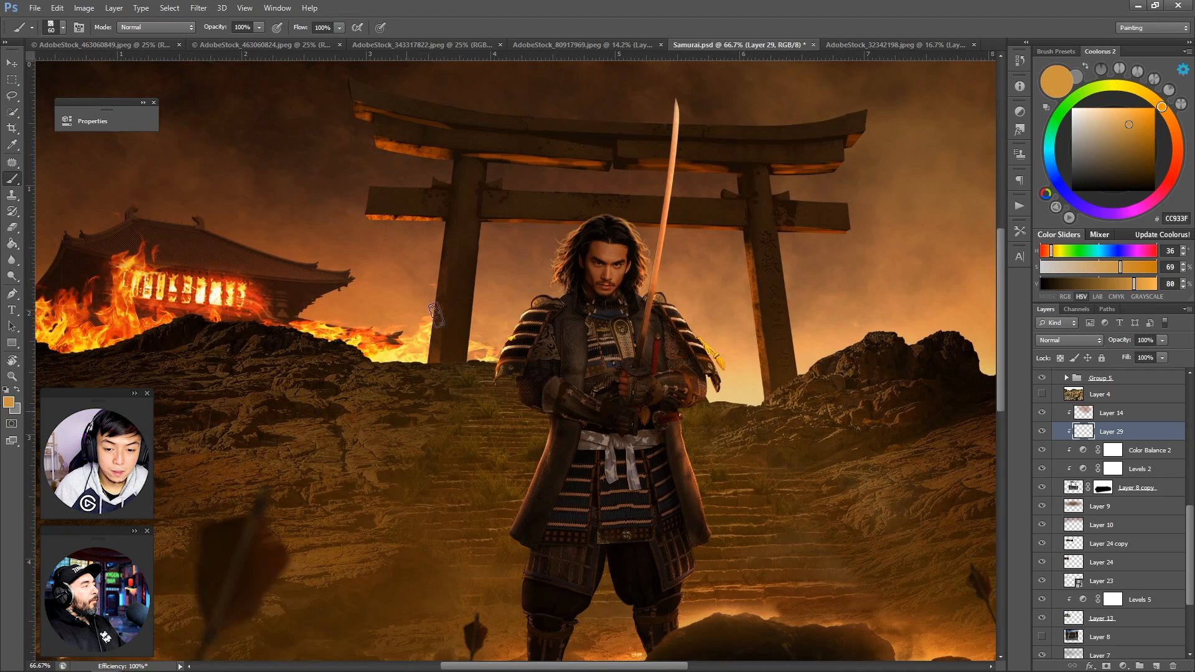
key(e)
drag(760, 239, 772, 348)
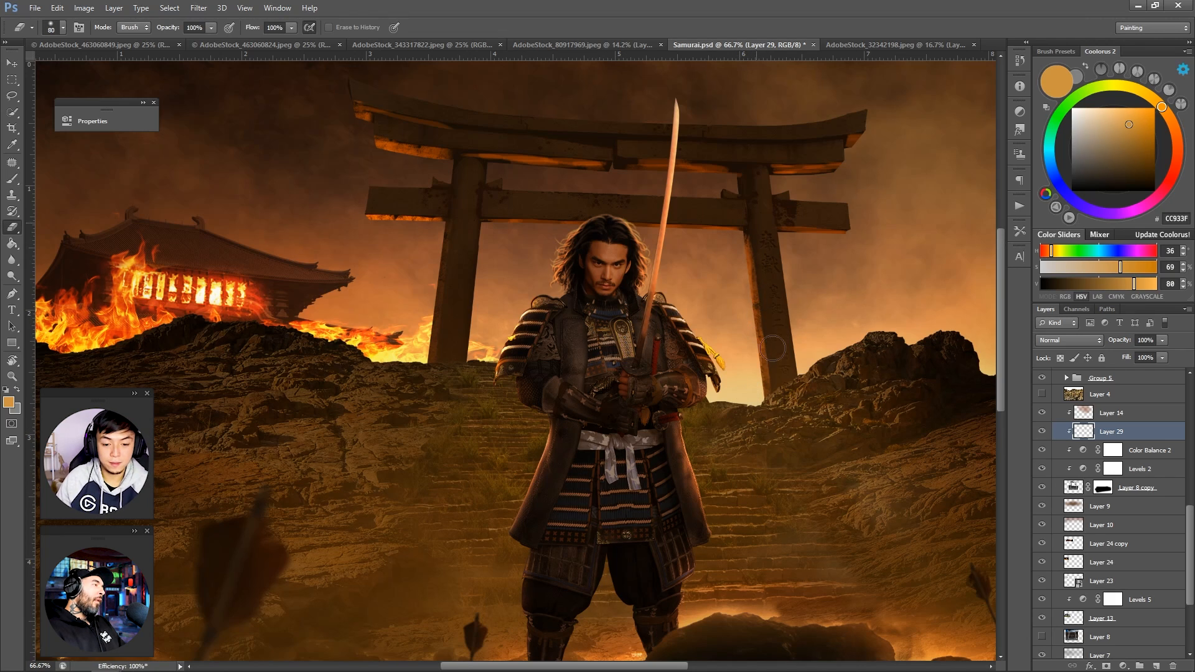
Step: Refine the orange highlights under the gate's upper beams with a smaller brush and light orange CC933F
key(b)
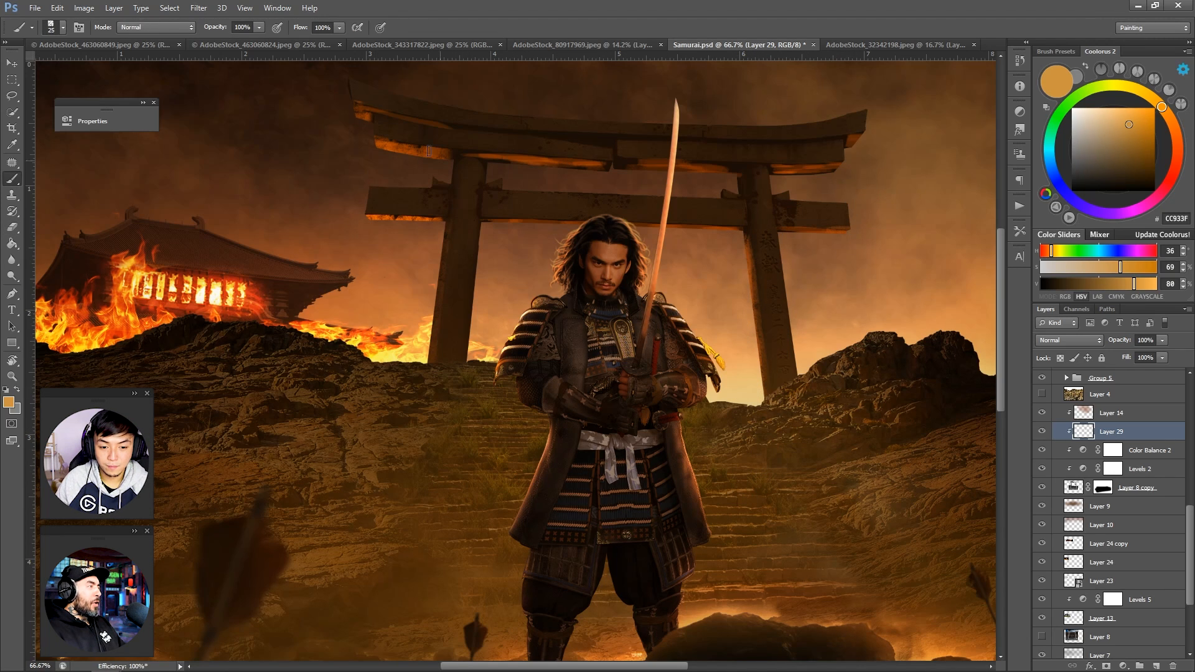
alt+click(416, 259)
ctrl+click(485, 146)
key(bracketleft)
key(bracketleft)
key(bracketleft)
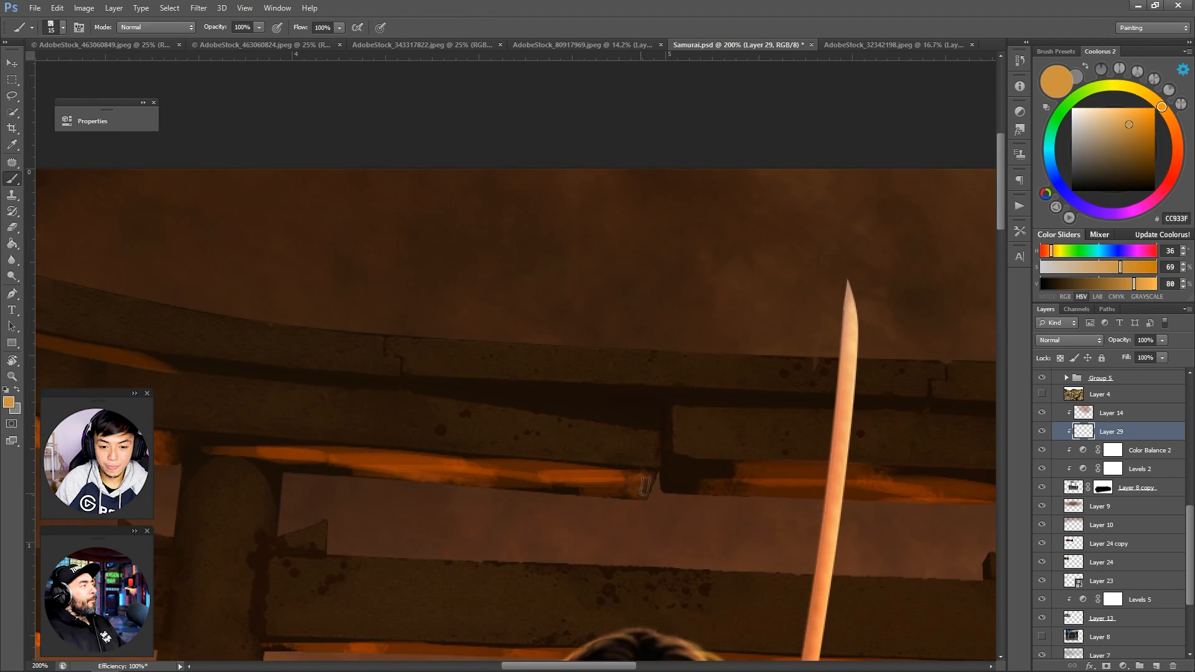
alt+click(816, 428)
ctrl+click(469, 215)
Step: Erase and repaint the orange highlights under the upper beam near the left pillar, and save the document
key(e)
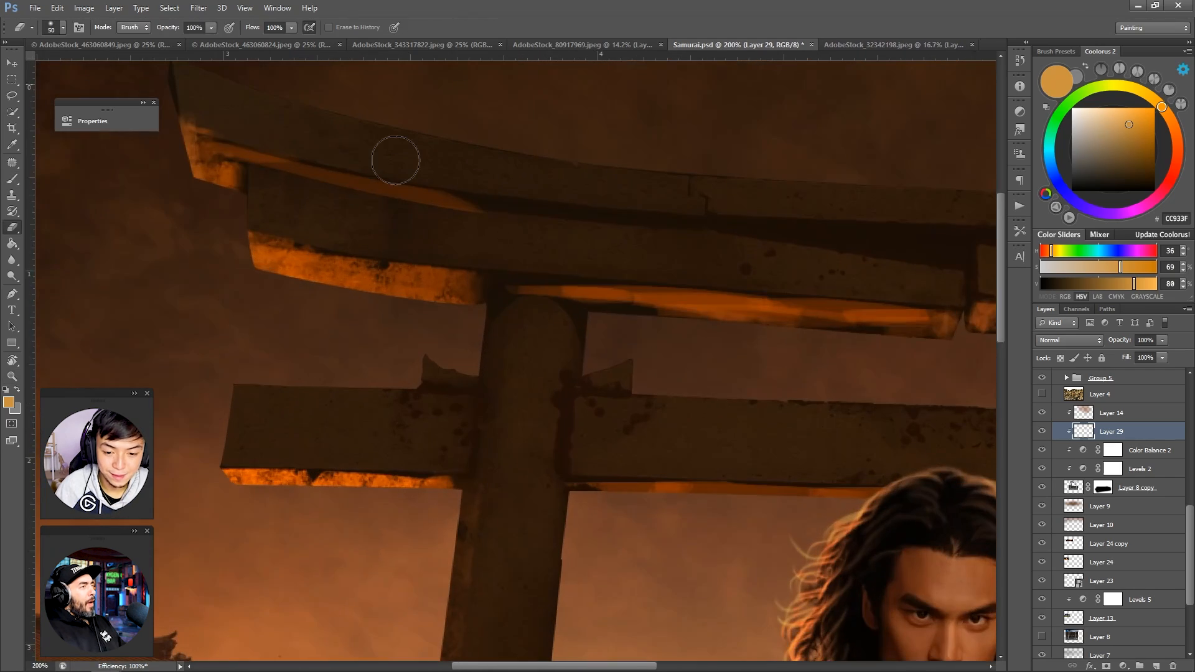
drag(545, 312, 625, 315)
key(b)
drag(685, 322, 622, 315)
drag(844, 323, 755, 322)
drag(851, 363, 660, 342)
drag(765, 340, 416, 221)
key(ctrl+s)
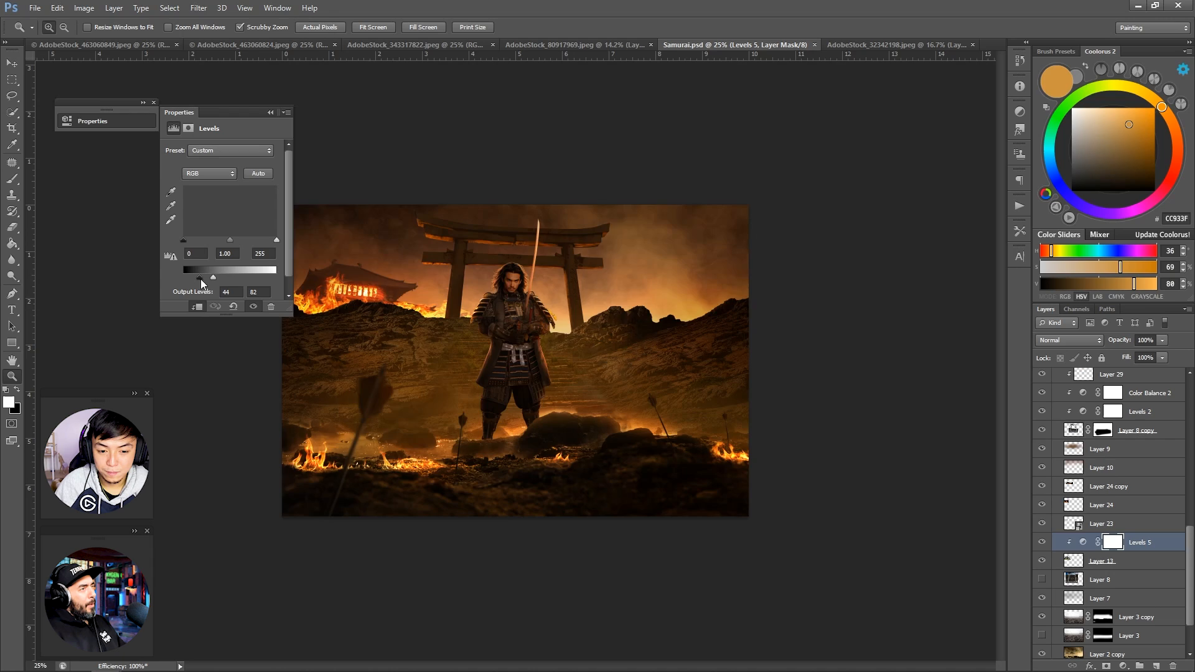
Step: Collapse Group 3 in the layer stack
key(ctrl+minus)
key(ctrl+minus)
key(ctrl+plus)
key(ctrl+plus)
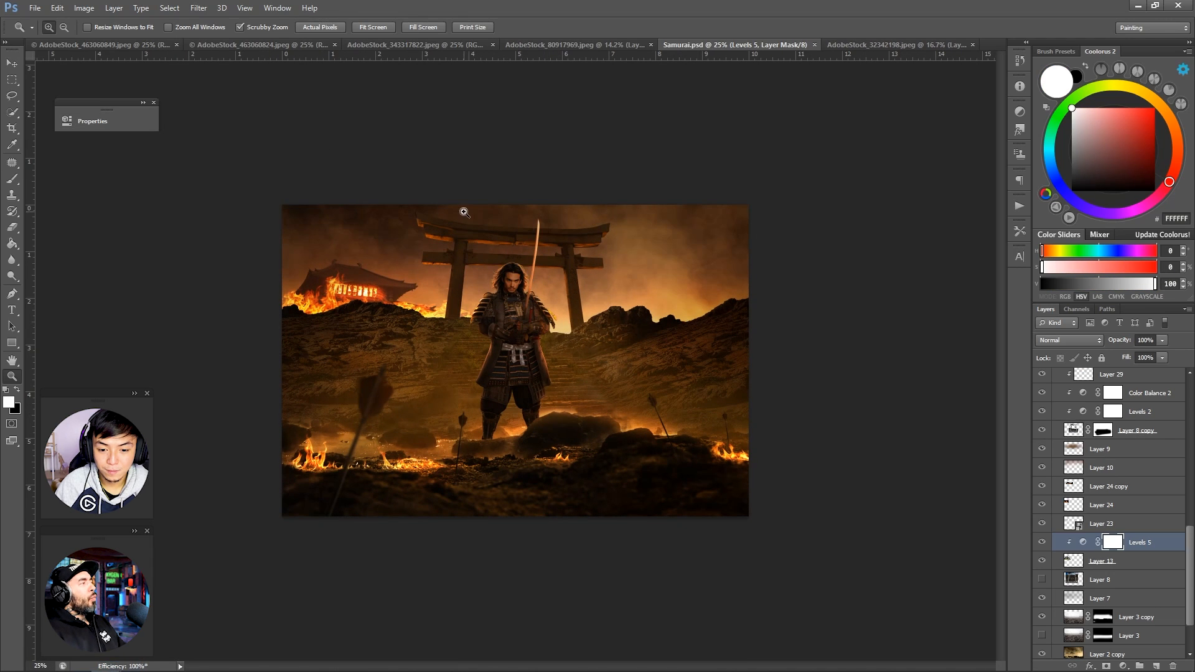
key(ctrl+plus)
scroll(1114, 476, down, 1)
scroll(1127, 473, up, 7)
click(1056, 507)
scroll(1130, 514, up, 1)
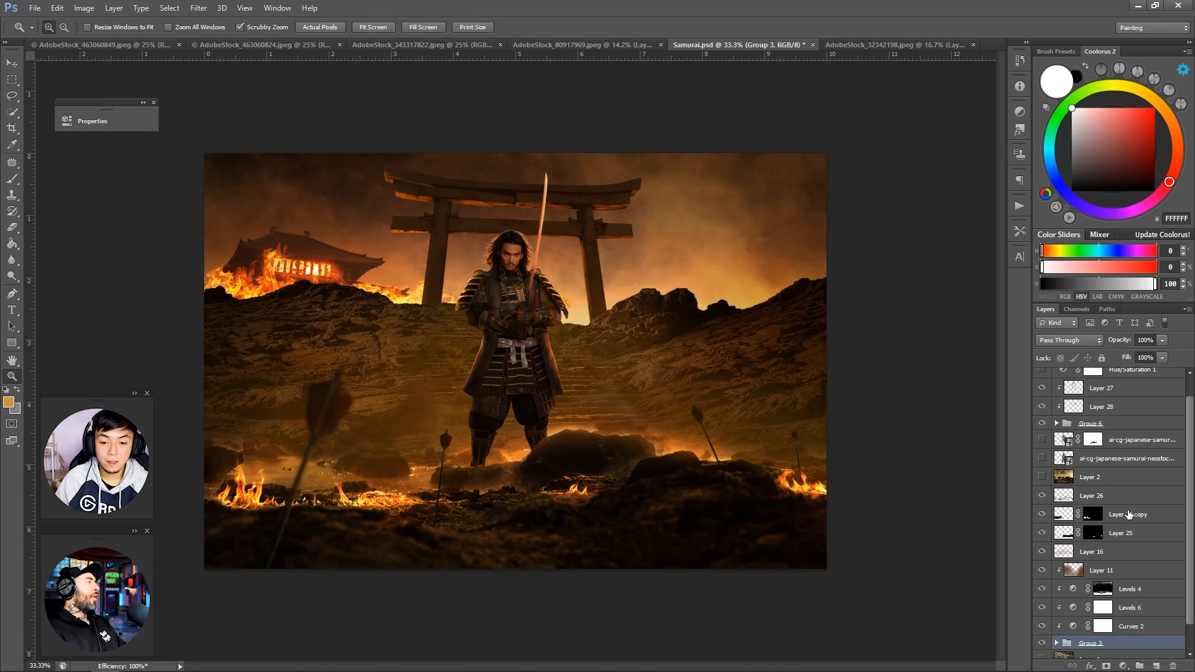
Step: Add a Color Dodge layer above Layer 16, load the soft brush preset and sample dark orange 763913
click(1122, 551)
click(1157, 664)
key(b)
click(1019, 231)
click(983, 250)
click(1069, 340)
click(1067, 461)
alt+click(731, 436)
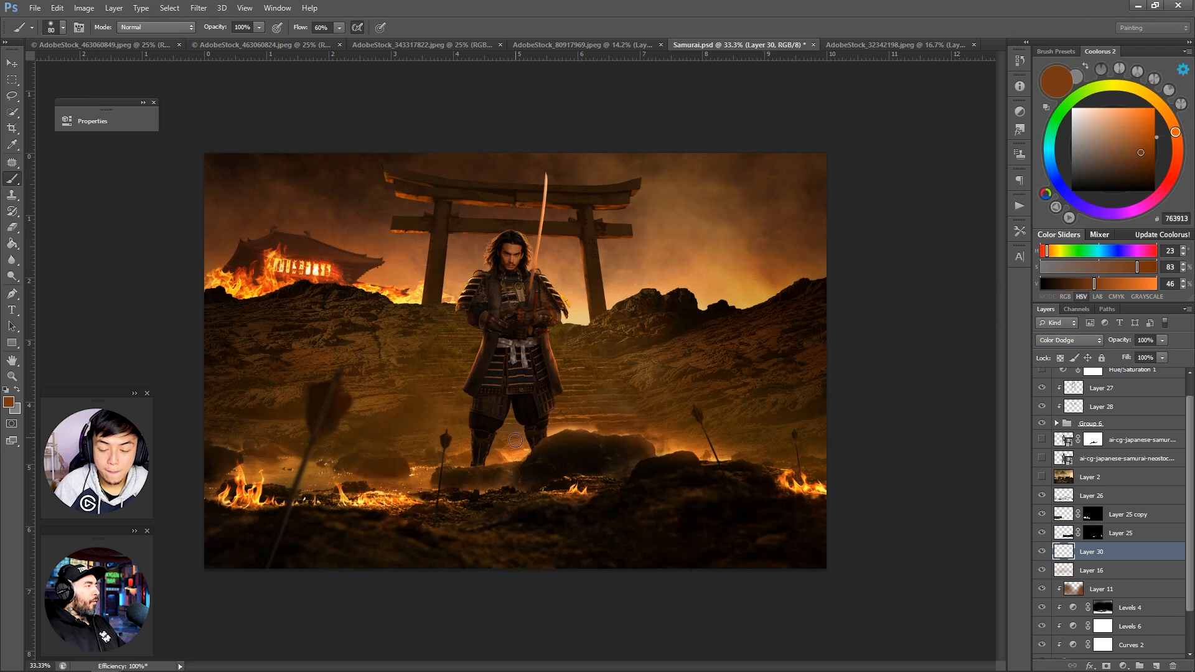
Step: Paint a warm fire glow over the ground and rocks on both sides of the samurai with a large soft brush
click(509, 442)
key(ctrl+z)
key(bracketright)
key(bracketright)
drag(578, 415, 663, 433)
click(713, 450)
click(778, 468)
click(382, 468)
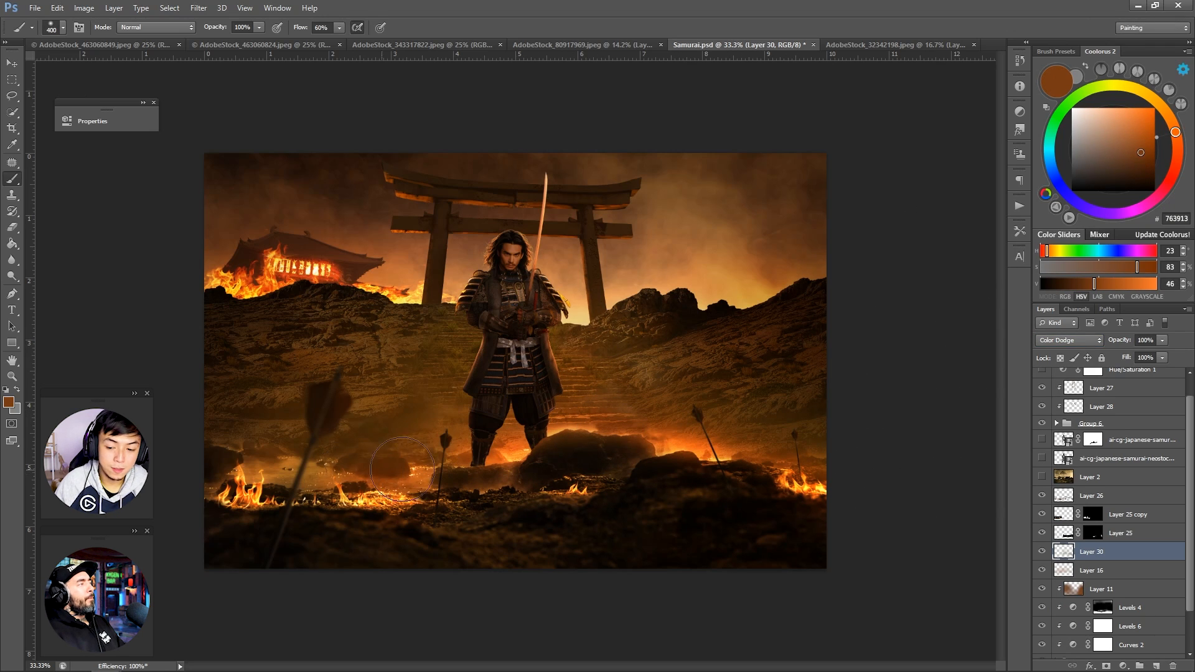
click(274, 470)
key(e)
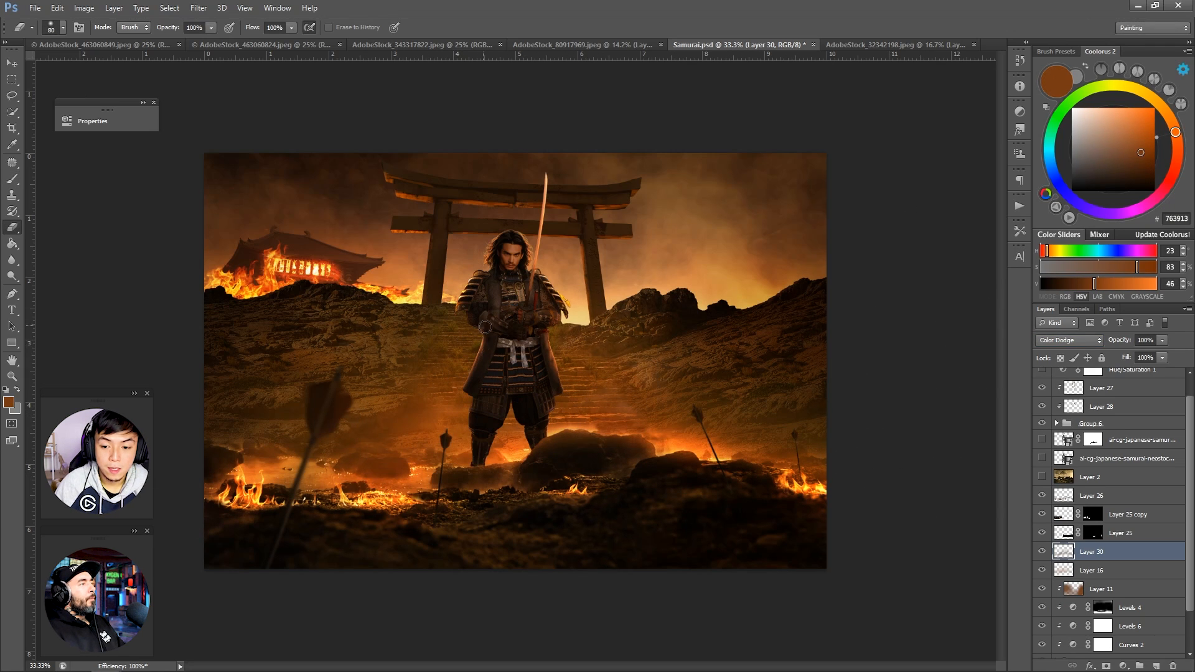
Step: Save the composite with the painted ground glow
key(z)
alt+click(414, 397)
alt+click(413, 397)
click(413, 398)
double_click(414, 398)
key(ctrl+s)
Step: On Layer 27, sample a dark orange from the scene and paint a glow down the samurai's leg on the left
scroll(1106, 463, up, 2)
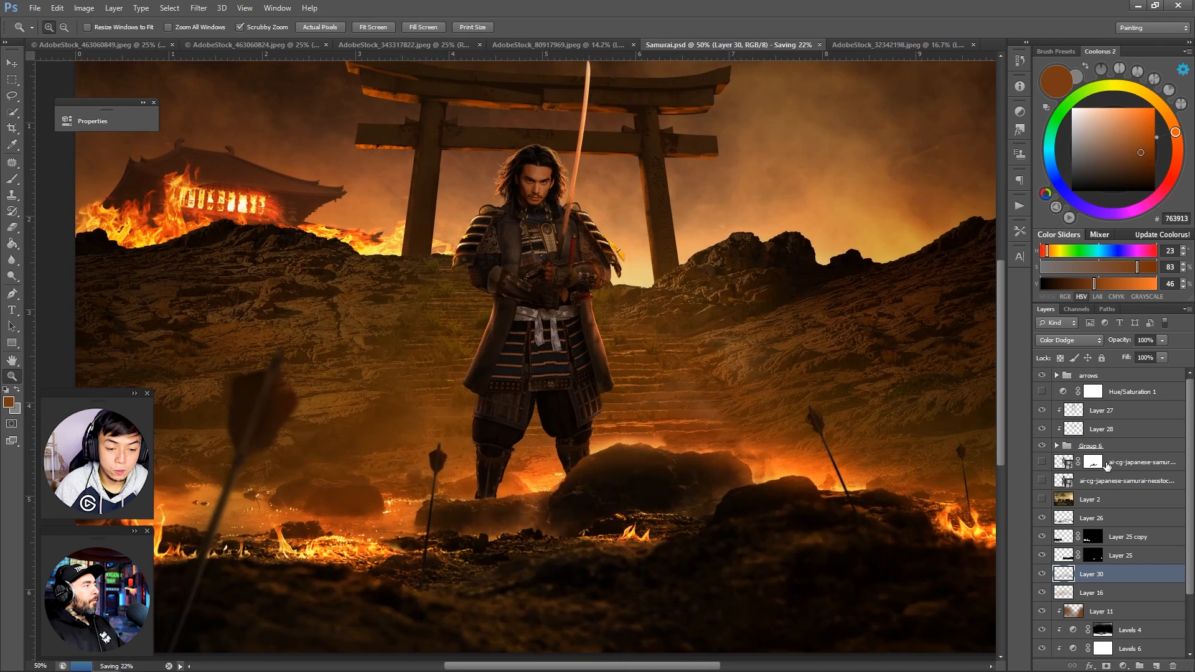
click(1102, 410)
drag(1033, 408, 1032, 409)
key(b)
alt+click(750, 467)
key(ctrl+z)
alt+click(861, 269)
drag(493, 409, 476, 499)
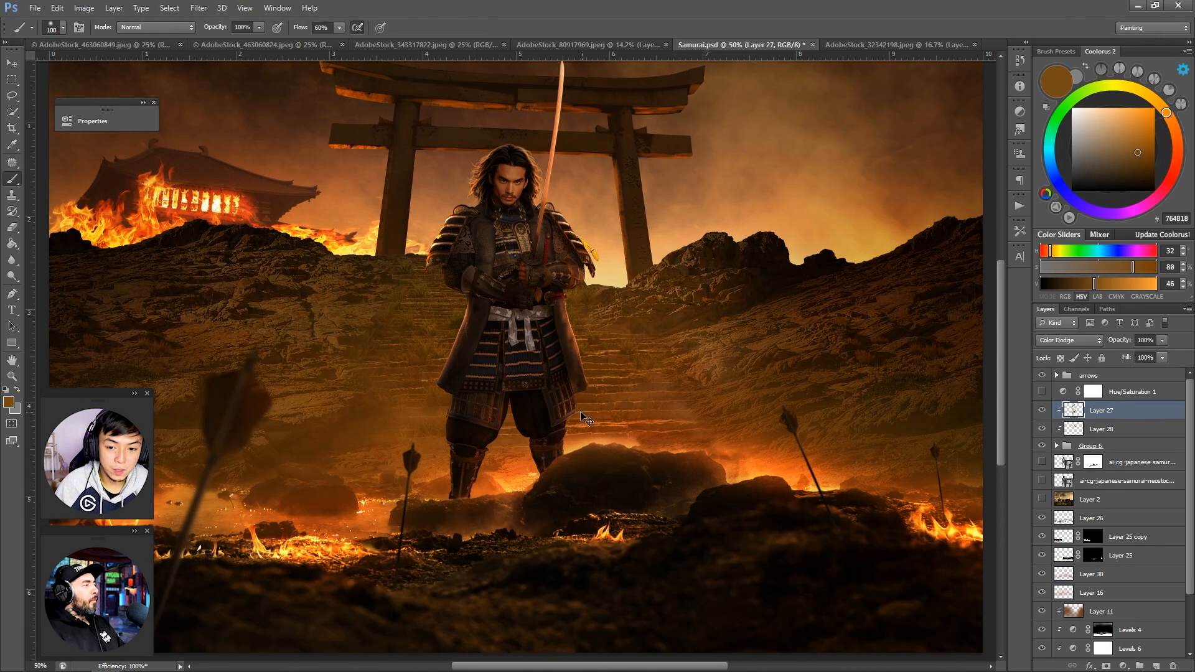
Step: Add a clipped layer above Layer 28 and set its blend mode to Overlay
click(1040, 430)
click(1114, 429)
key(ctrl+shift+alt+n)
click(1069, 341)
click(1061, 491)
Step: Paint white with a smaller brush along the samurai's lower leg on the left to brighten its highlights
click(1071, 108)
key(bracketleft)
key(bracketleft)
key(bracketleft)
drag(482, 451, 474, 491)
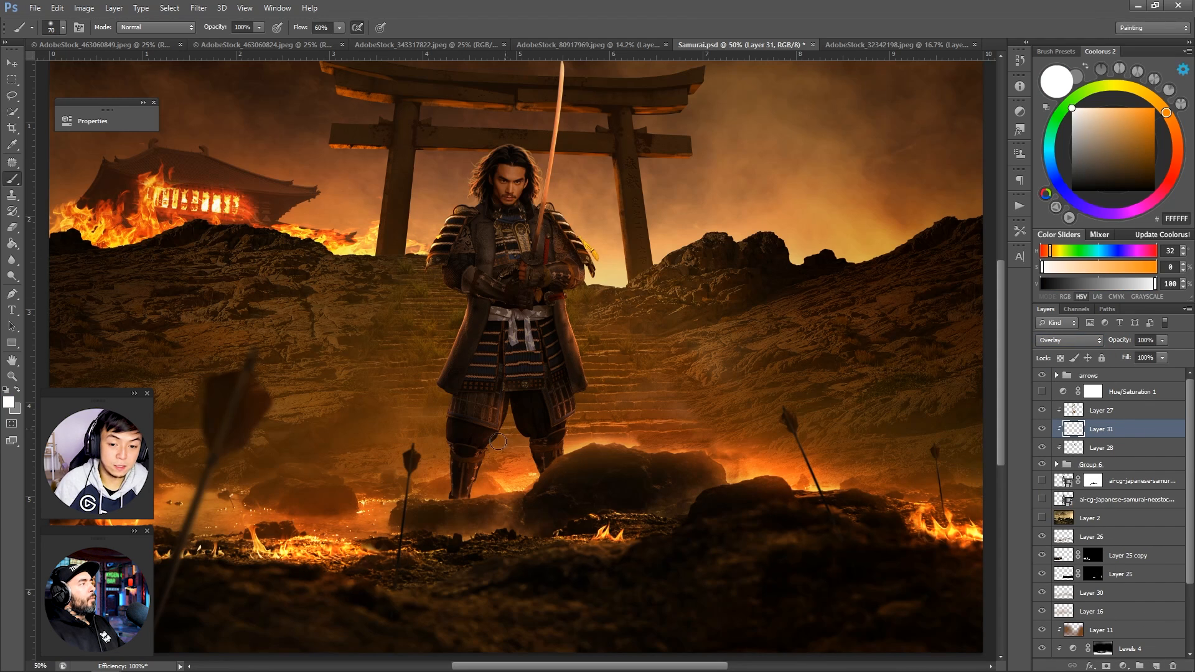
Step: Add a clipped Levels adjustment above Levels 3 in Group 6 with output levels of 19 and 122
click(1123, 447)
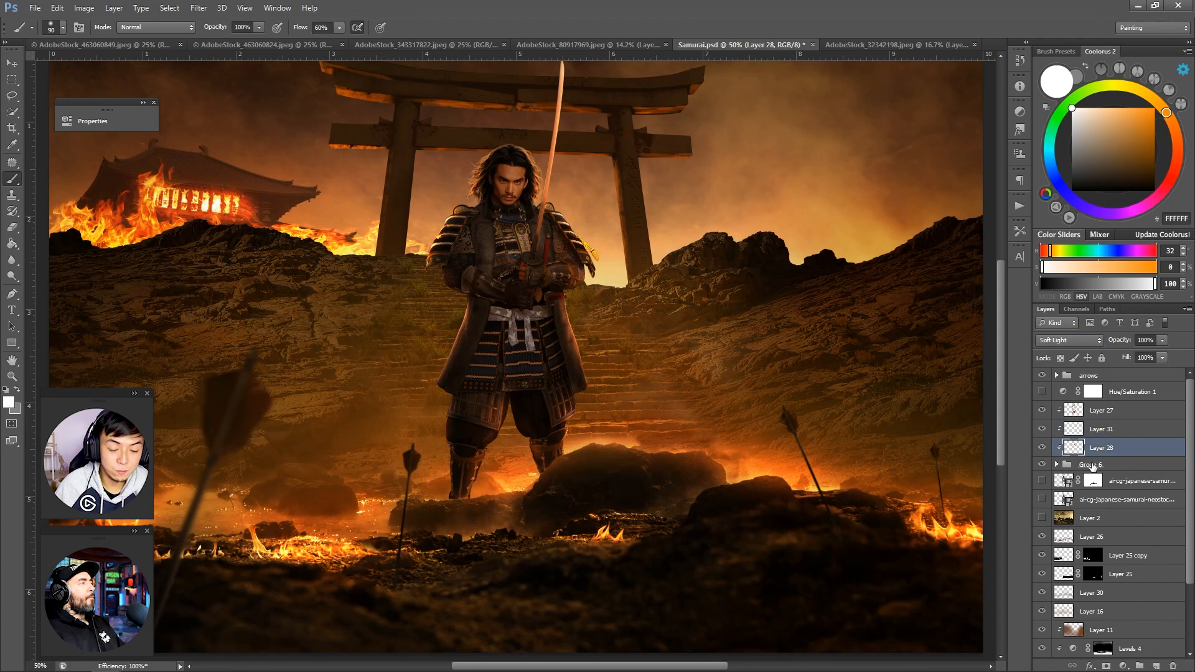
click(1089, 465)
click(1056, 464)
click(1142, 538)
click(1123, 666)
click(1067, 453)
drag(276, 276, 189, 278)
Step: Paint black on the new Levels mask over the samurai's torso with a soft brush enlarged to 600 px
key(x)
key(bracketright)
key(bracketright)
key(bracketright)
key(bracketright)
key(bracketright)
key(bracketright)
key(bracketright)
key(bracketright)
key(bracketright)
key(bracketright)
mouse_move(508, 249)
mouse_down()
mouse_move(512, 143)
mouse_move(529, 262)
mouse_up()
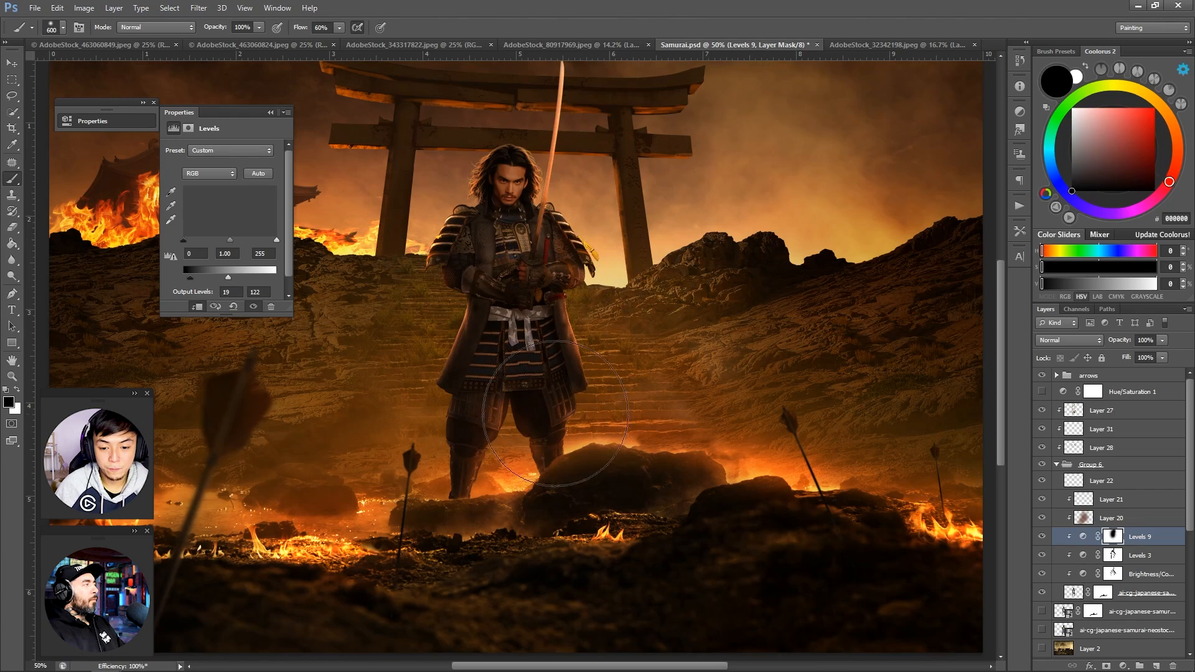
Step: Extend the black mask area over the samurai's legs, and paint white back over part of his upper body
ctrl+alt+click(529, 398)
drag(529, 423, 539, 249)
key(x)
drag(539, 237, 516, 293)
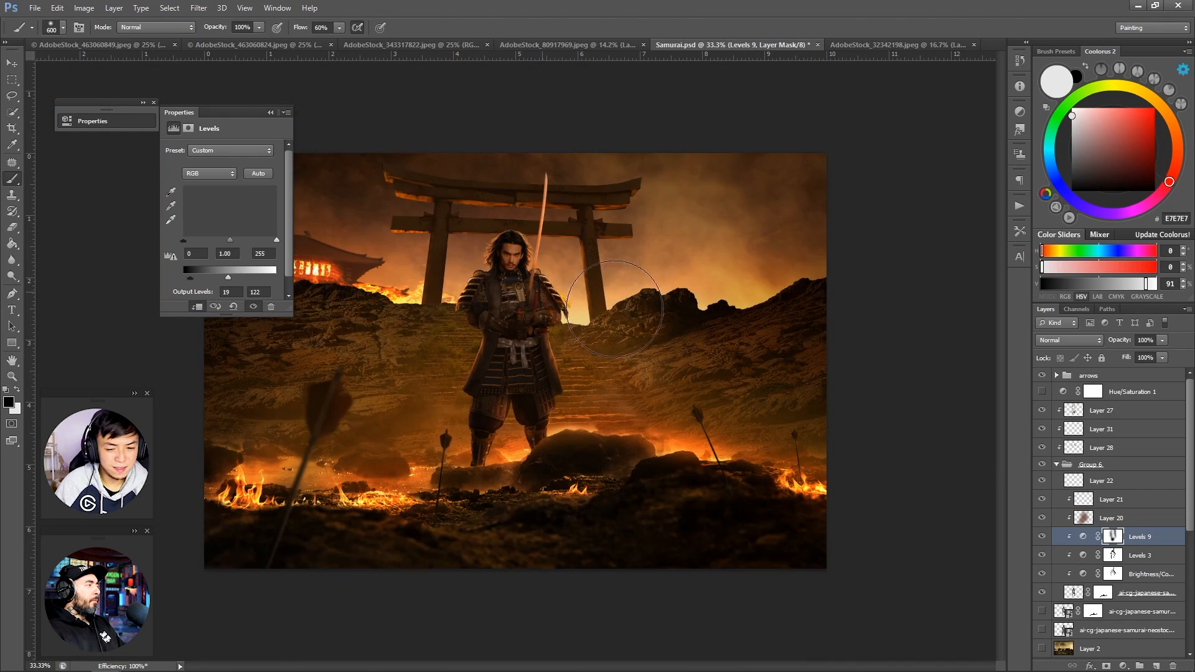
Step: Add a new clipped layer between Layer 31 and Layer 27 for painting on the samurai
ctrl+click(472, 402)
ctrl+click(472, 401)
ctrl+click(473, 401)
ctrl+click(472, 402)
click(1102, 429)
click(1105, 447)
click(1157, 666)
drag(1104, 448, 1103, 421)
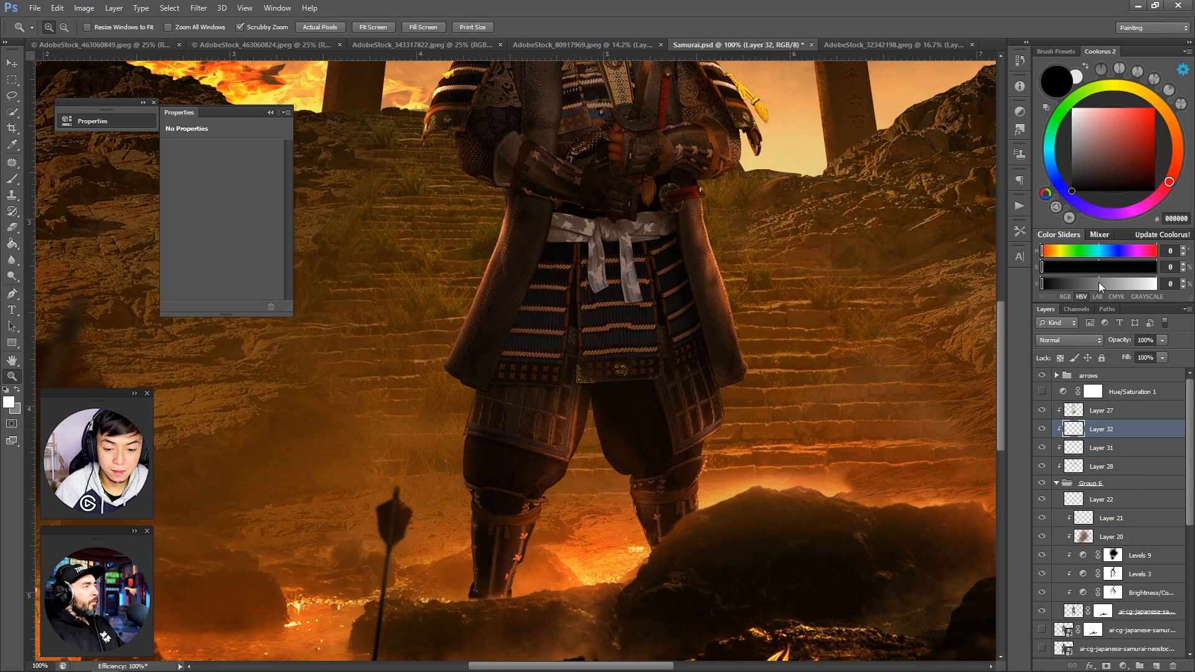
Step: Shrink the brush to a fine tip and try a test stroke along the samurai's leg
ctrl+click(594, 406)
key(bracketleft)
key(bracketleft)
key(bracketleft)
key(bracketleft)
key(bracketleft)
key(bracketleft)
key(bracketleft)
key(bracketleft)
key(bracketleft)
key(bracketleft)
key(bracketleft)
key(bracketleft)
key(bracketleft)
key(bracketleft)
key(bracketleft)
key(bracketleft)
key(bracketleft)
key(bracketleft)
key(bracketleft)
mouse_move(511, 404)
mouse_down()
mouse_move(494, 471)
mouse_move(548, 423)
mouse_move(539, 470)
mouse_up()
key(ctrl+z)
Step: Set the brush colour to the orange CB7604, sampled from the firelit scene around the samurai's legs
click(1154, 108)
click(1169, 181)
key(r)
key(ctrl+z)
alt+click(760, 187)
key(ctrl+z)
alt+click(551, 435)
mouse_move(525, 402)
mouse_down()
mouse_move(539, 511)
mouse_move(532, 420)
mouse_up()
alt+click(548, 429)
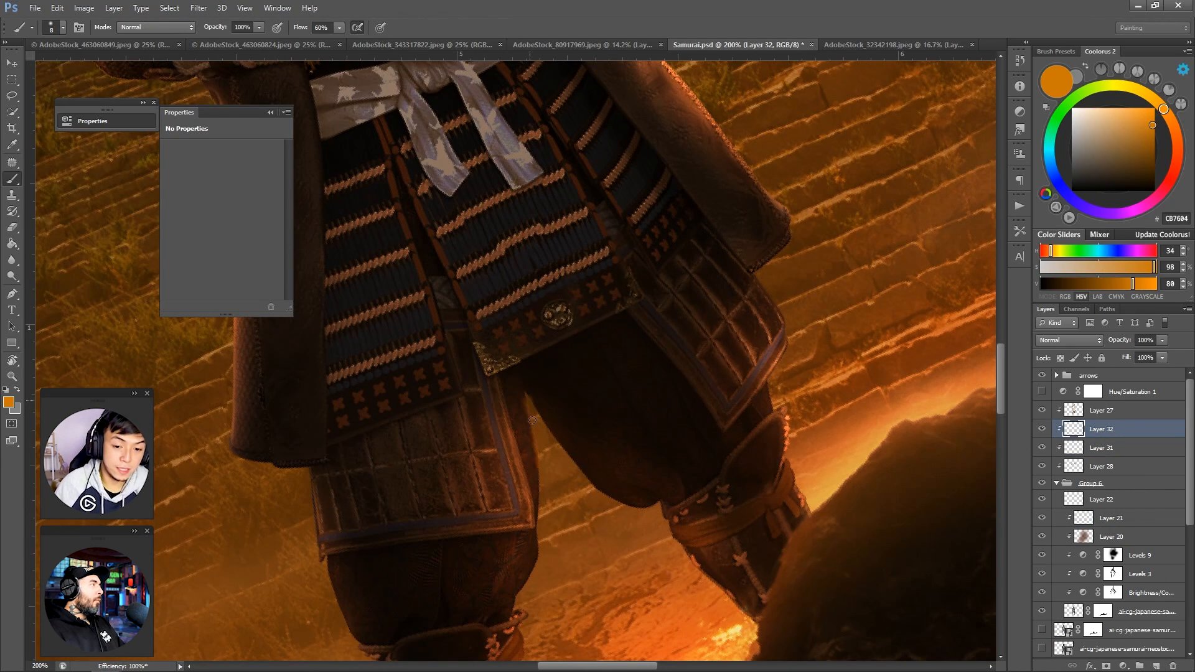
Step: Paint a thin orange rim light down the inner edge of the samurai's left-hand knee and shin on Layer 32
drag(536, 571, 512, 613)
key(space)
mouse_move(606, 364)
mouse_down()
mouse_move(617, 245)
mouse_move(645, 137)
mouse_up()
key(bracketright)
drag(556, 409, 562, 452)
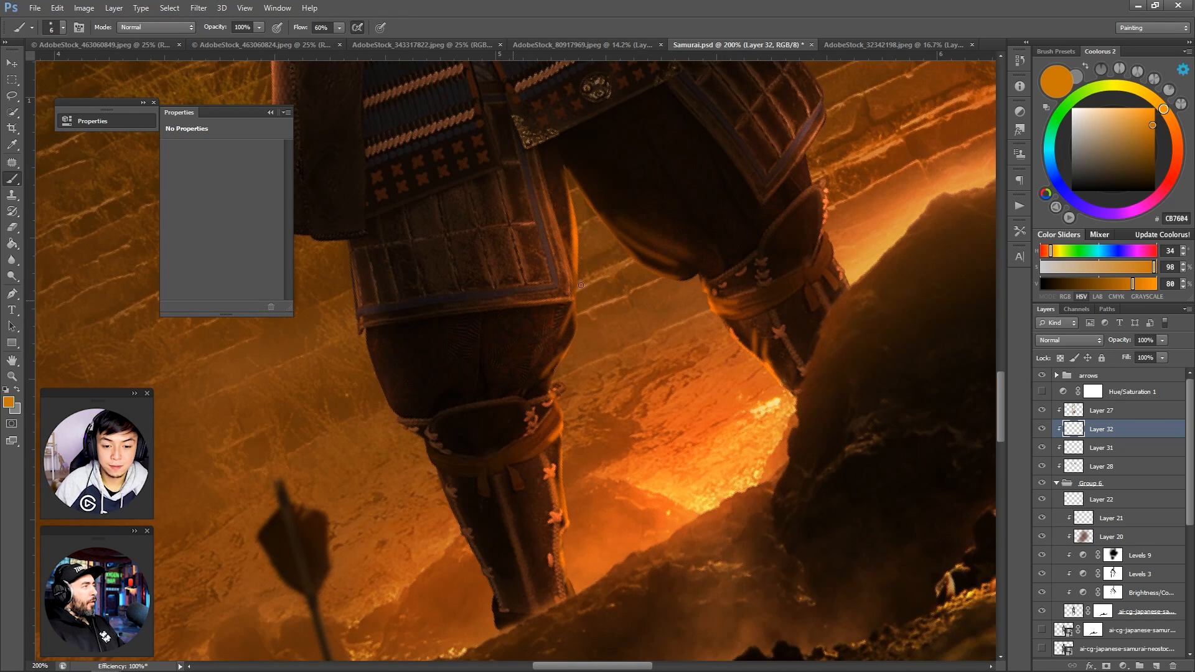
Step: Extend the orange rim light to the samurai's other knee and the edges of his plated thigh armour
drag(802, 198, 833, 250)
drag(747, 268, 679, 271)
key(r)
mouse_move(815, 163)
mouse_down()
mouse_move(868, 288)
mouse_move(922, 293)
mouse_up()
key(bracketleft)
key(bracketleft)
drag(460, 299, 431, 315)
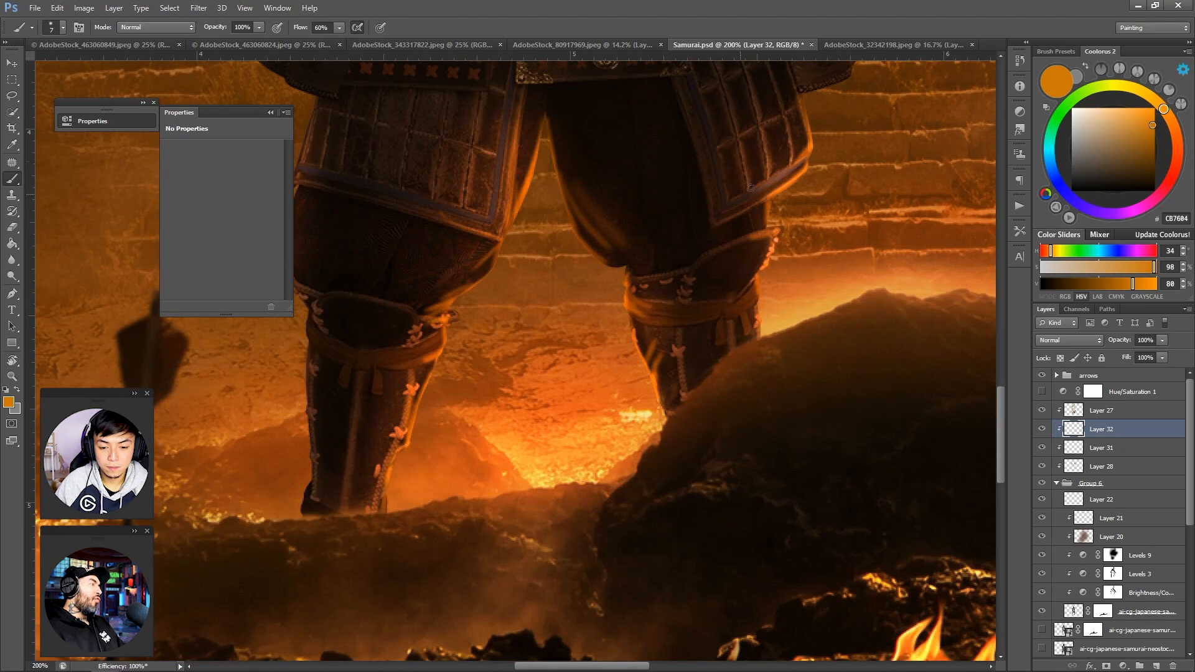
Step: Paint orange rim light on the right-hand lower leg and up the outer edge of the samurai's coat
drag(755, 288, 736, 314)
key(space)
drag(788, 193, 659, 512)
mouse_move(699, 270)
mouse_down()
mouse_move(722, 356)
mouse_move(672, 413)
mouse_up()
key(space)
mouse_move(715, 213)
mouse_down()
mouse_move(712, 432)
mouse_move(682, 389)
mouse_move(653, 395)
mouse_up()
key(space)
key(bracketleft)
key(bracketleft)
key(r)
drag(678, 404, 691, 312)
Step: Add fine orange rim light under the samurai's sleeves and forearms and along the left-hand coat edge
key(space)
drag(498, 373, 765, 218)
key(r)
drag(759, 318, 727, 232)
key(bracketleft)
key(bracketleft)
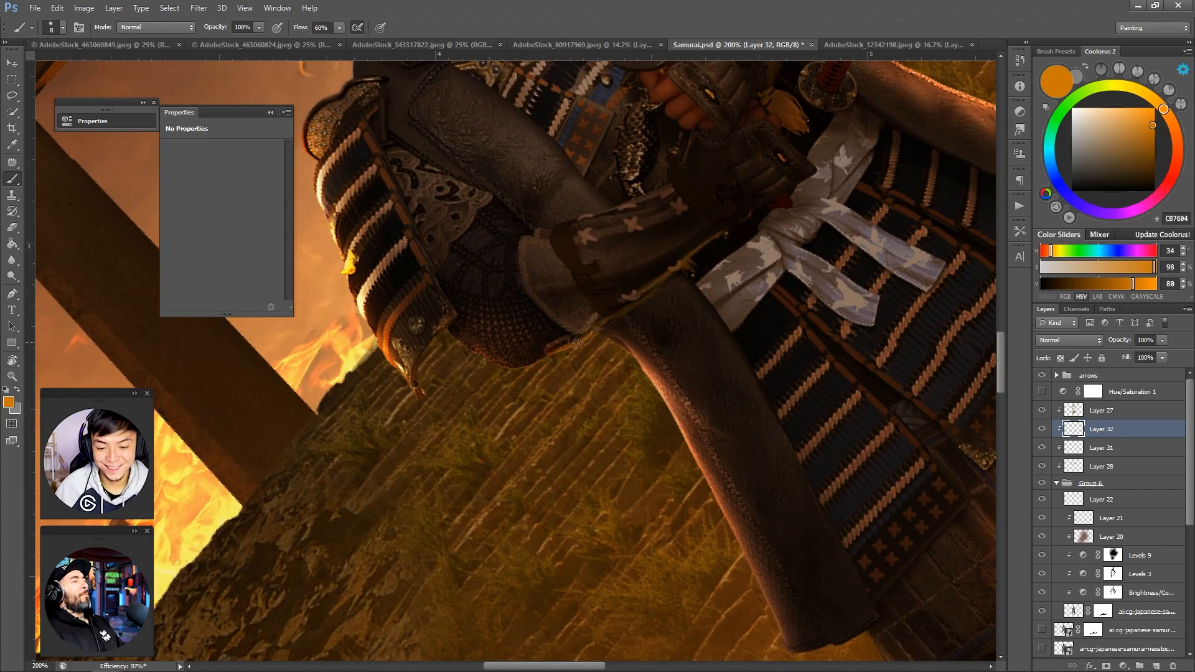
drag(783, 186, 739, 221)
key(r)
mouse_move(437, 356)
mouse_down()
mouse_move(466, 299)
mouse_move(355, 323)
mouse_move(486, 349)
mouse_up()
key(z)
key(bracketleft)
key(bracketleft)
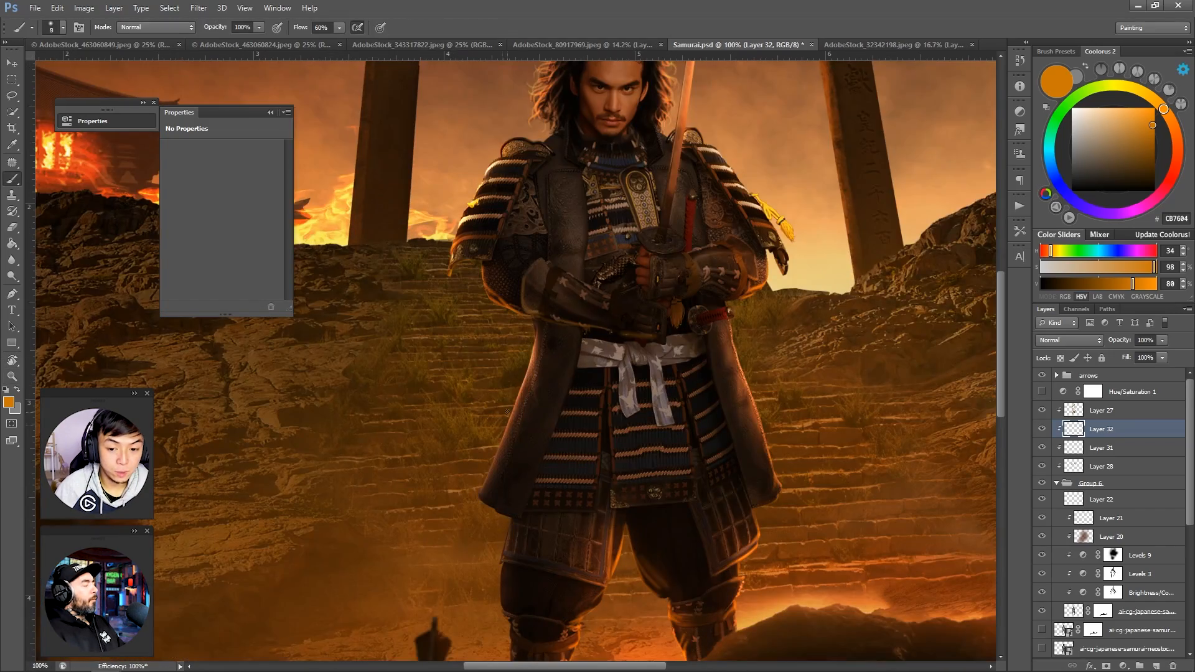
Step: Finish the orange edge light on the left-hand coat hem and thigh armour, and save the document
drag(508, 530, 502, 564)
key(z)
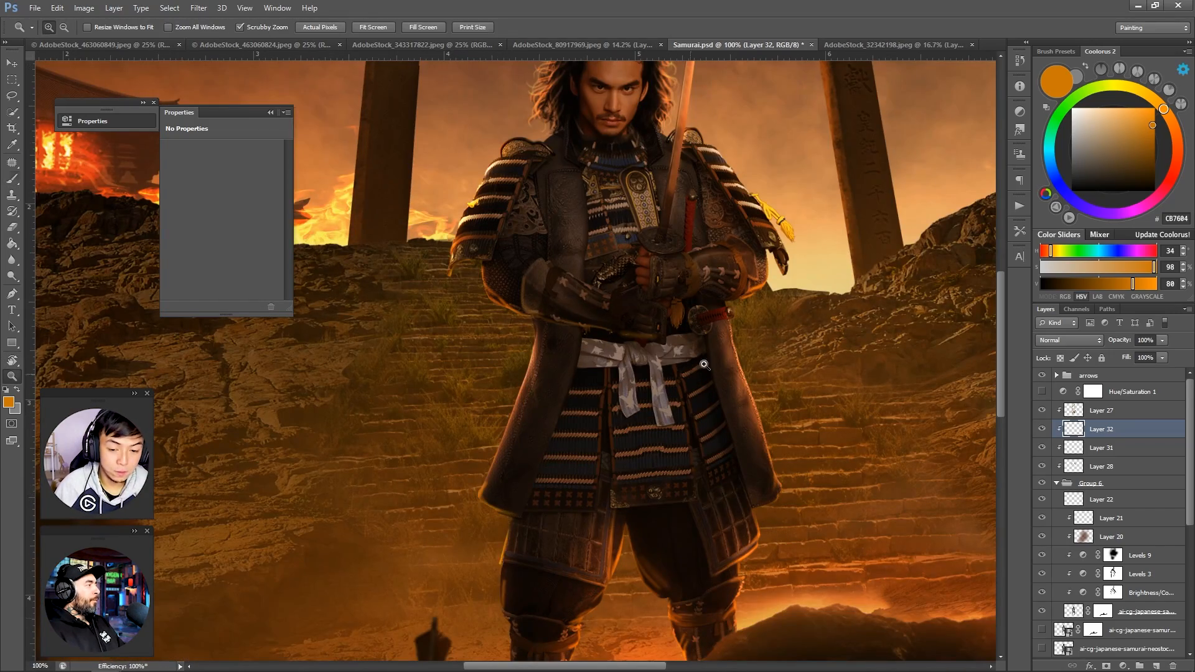
drag(735, 330, 651, 334)
key(ctrl+s)
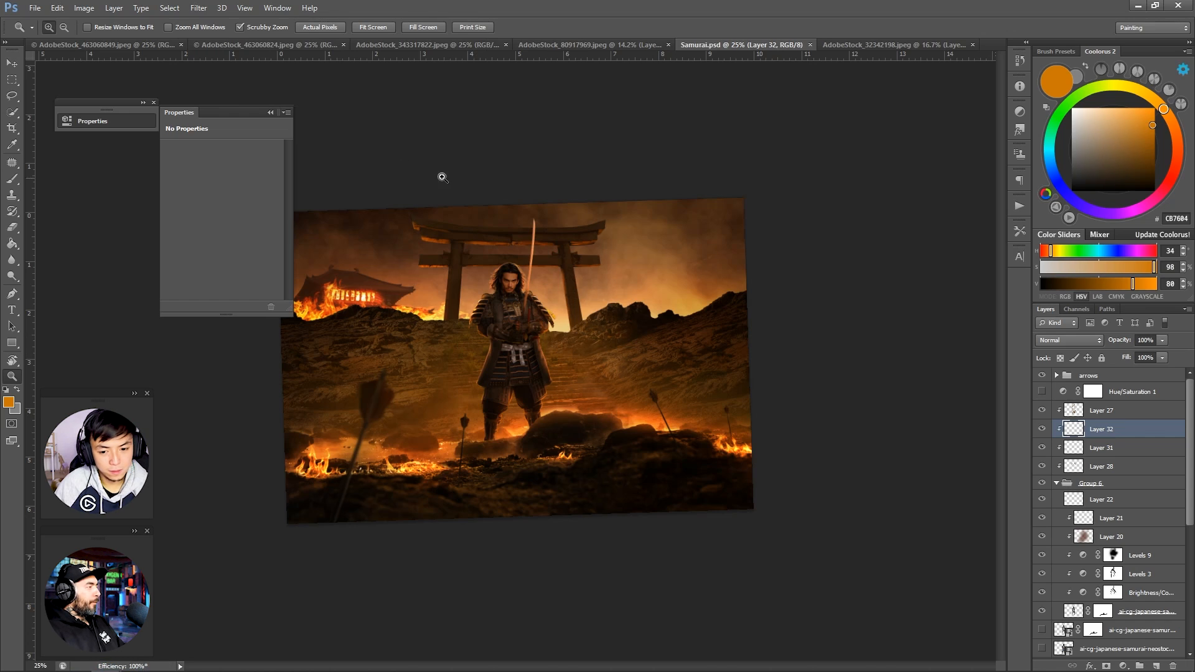
drag(475, 254, 404, 230)
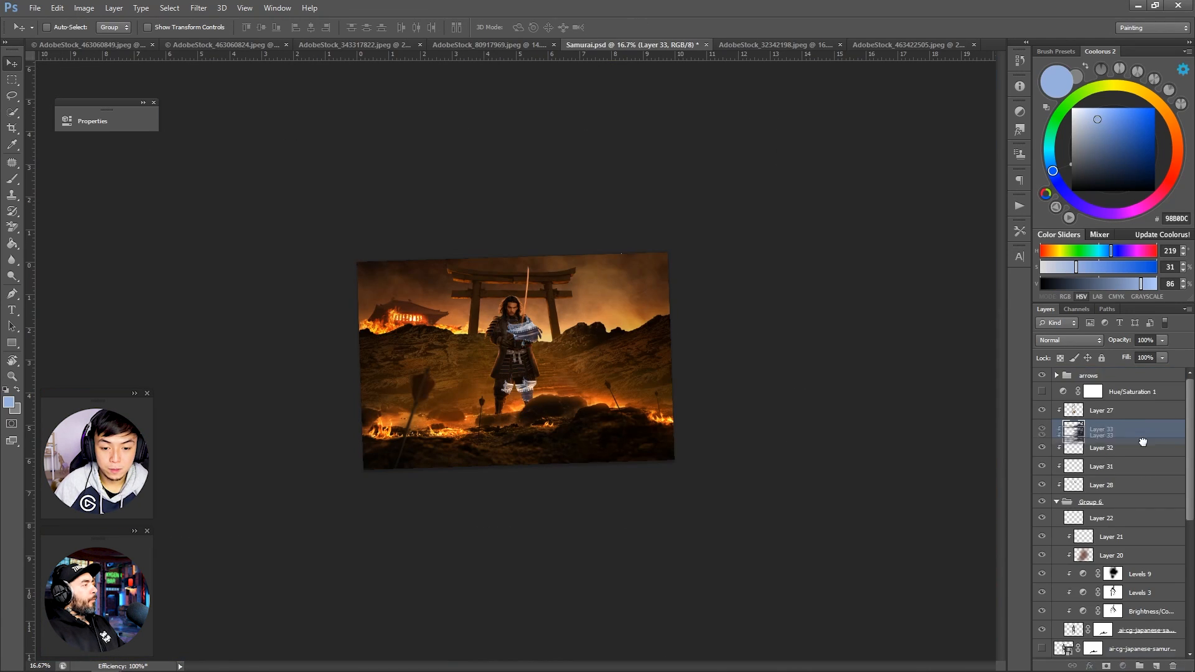
Step: Scale the pagoda on Layer 33, place it on the ridge right of the gate, and move its layer beneath Layer 13
drag(1114, 671, 1090, 530)
key(ctrl+t)
drag(780, 249, 632, 307)
key(Return)
click(1057, 614)
drag(1125, 524, 1123, 583)
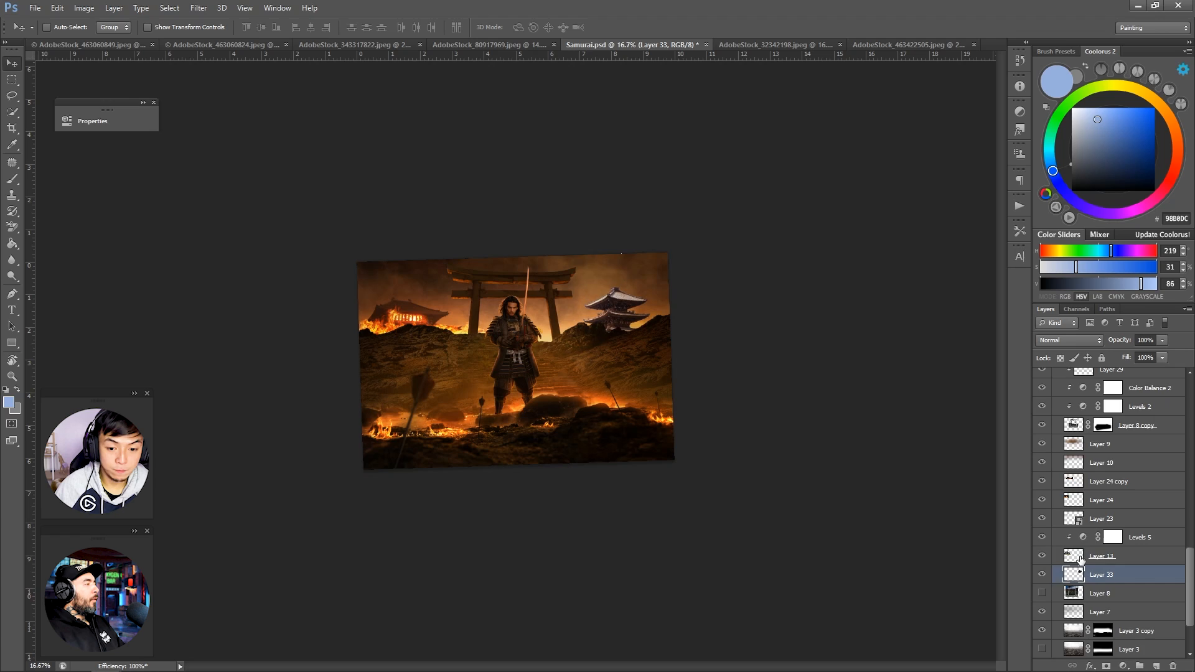
Step: Clip a Levels adjustment with output levels of 41 and 83 to the pagoda, reposition both layers slightly, and save
click(1123, 666)
click(1113, 454)
right_click(1137, 574)
click(1088, 255)
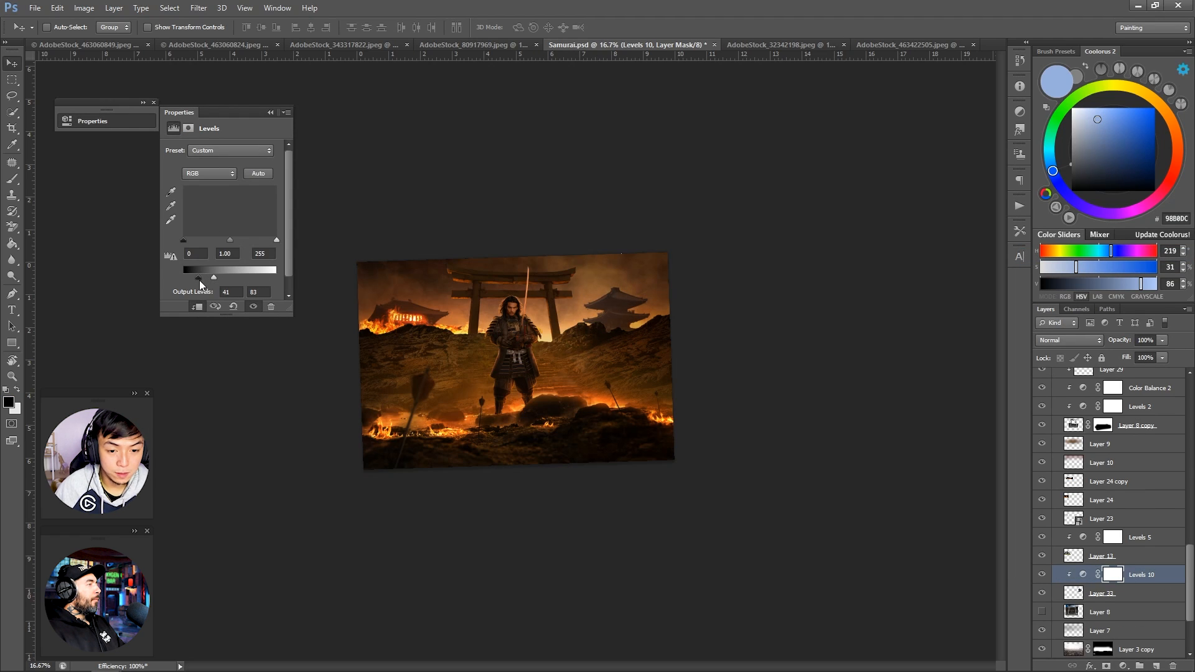
shift+click(1153, 591)
drag(754, 426, 757, 427)
key(ctrl+s)
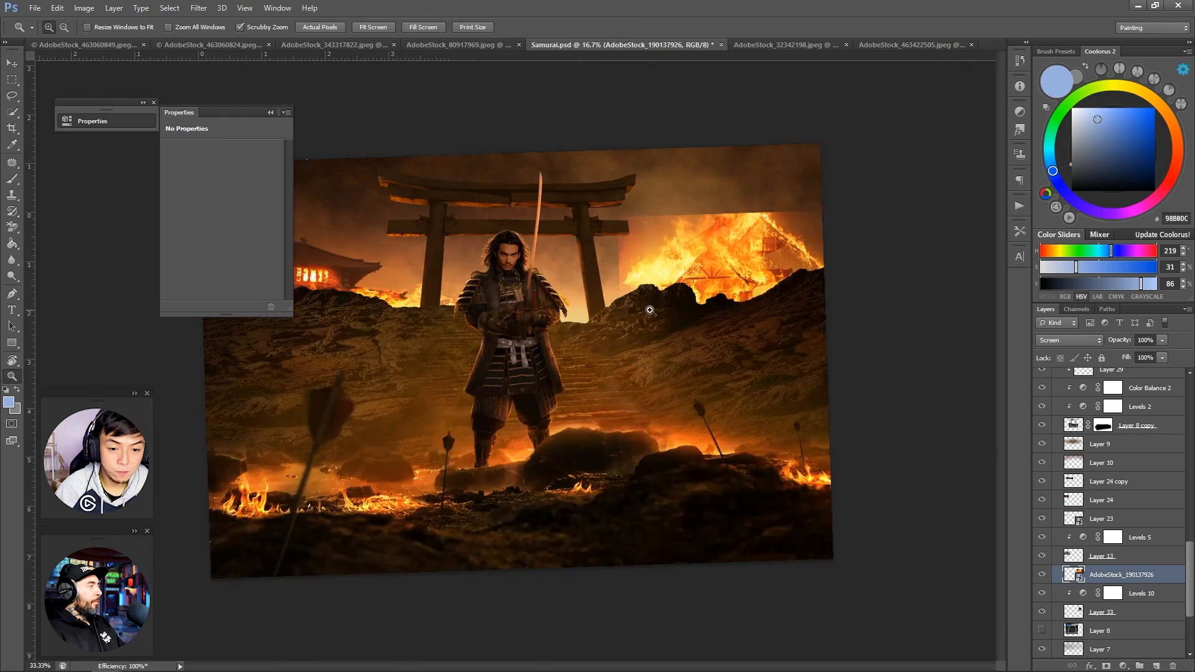
Step: Scale and position the AdobeStock_190137926 fire layer over the pagoda on the right-hand ridge
drag(650, 310, 697, 310)
mouse_move(815, 242)
mouse_down()
mouse_move(864, 252)
mouse_move(854, 213)
mouse_move(835, 239)
mouse_up()
key(ctrl+t)
drag(699, 121, 759, 141)
key(Return)
drag(899, 229, 870, 227)
key(ctrl+t)
drag(977, 324, 984, 313)
key(Return)
drag(871, 230, 870, 221)
Step: Give the fire layer a black mask and paint white to reveal flames across the pagoda
alt+click(1106, 665)
key(b)
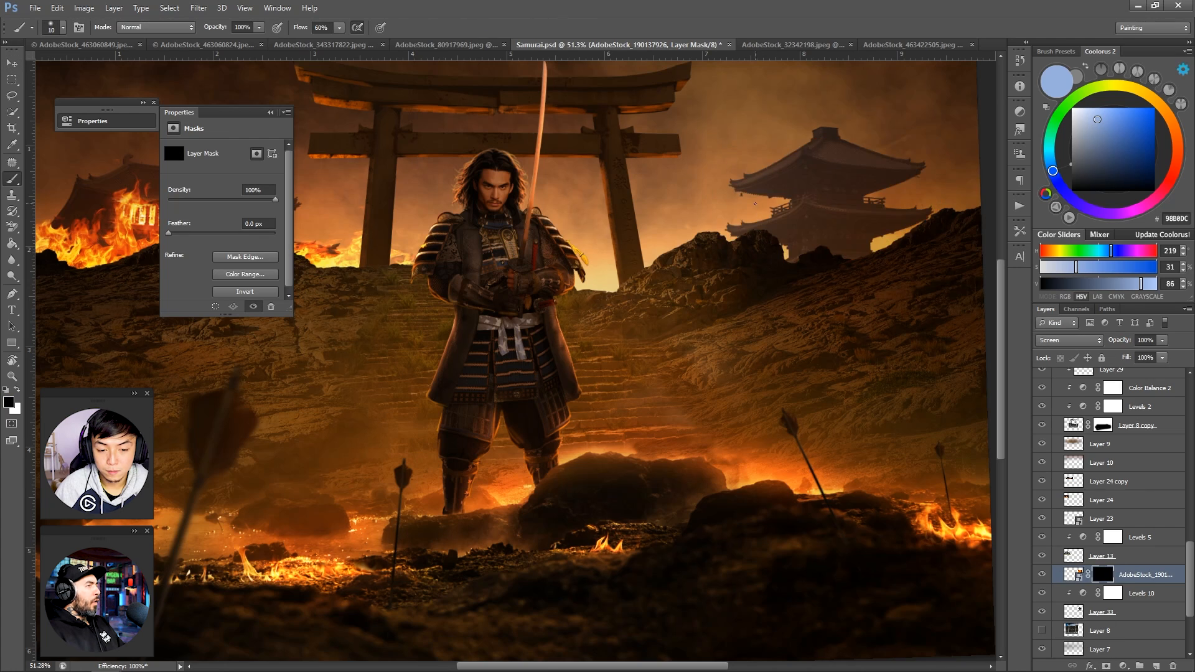
key(x)
key(bracketright)
key(bracketright)
mouse_move(749, 213)
mouse_down()
mouse_move(794, 171)
mouse_move(884, 187)
mouse_up()
key(x)
drag(852, 146, 922, 181)
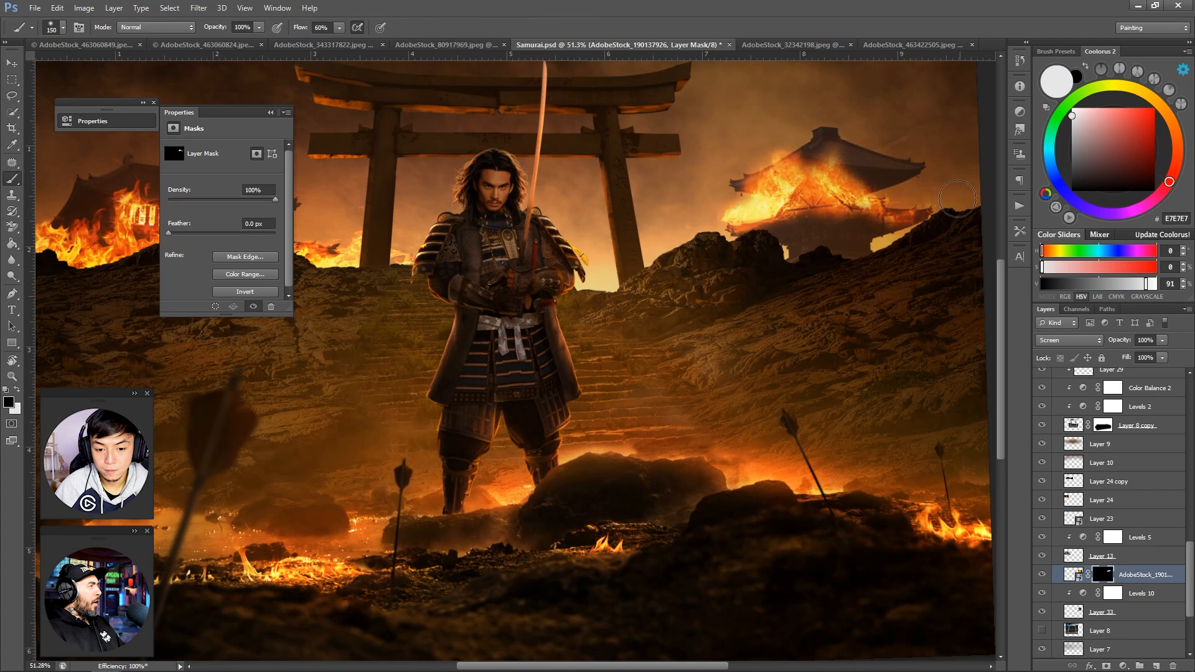
Step: Refine the fire mask with alternating white and black strokes, keeping the flames mostly beneath the pagoda's roof
key(x)
drag(787, 242, 863, 219)
key(x)
mouse_move(862, 171)
mouse_down()
mouse_move(788, 199)
mouse_move(890, 208)
mouse_up()
key(x)
key(x)
drag(738, 181, 828, 163)
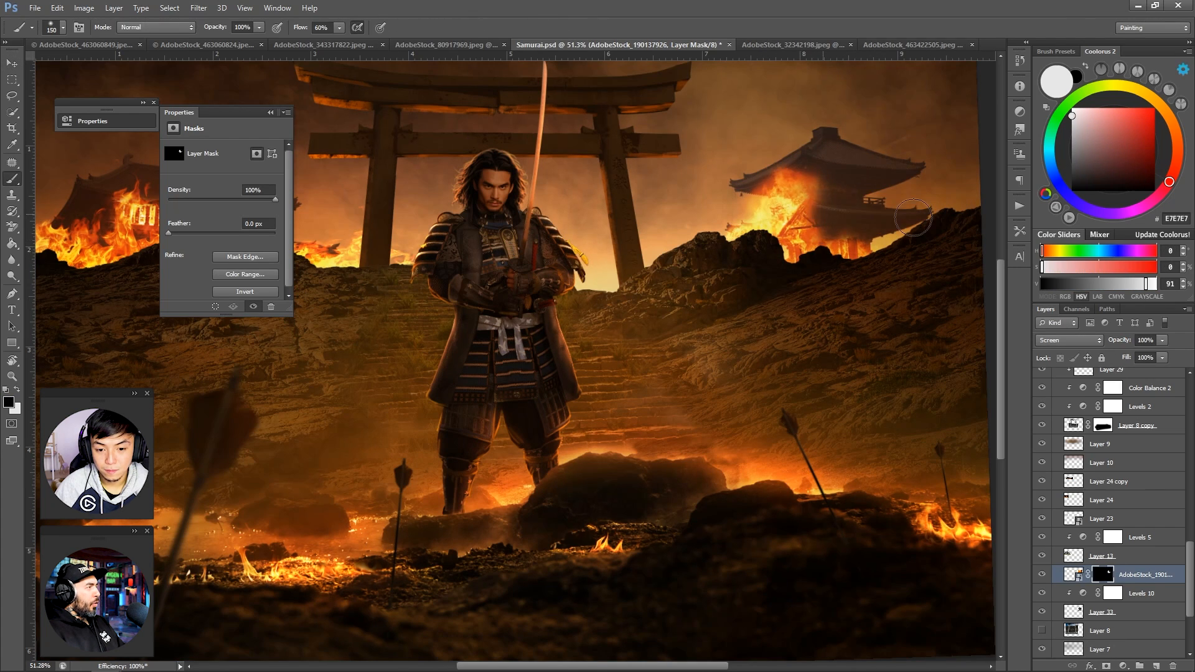
key(x)
mouse_move(921, 203)
mouse_down()
mouse_move(842, 216)
mouse_move(877, 177)
mouse_up()
key(x)
mouse_move(772, 165)
mouse_down()
mouse_move(918, 190)
mouse_move(899, 218)
mouse_up()
key(v)
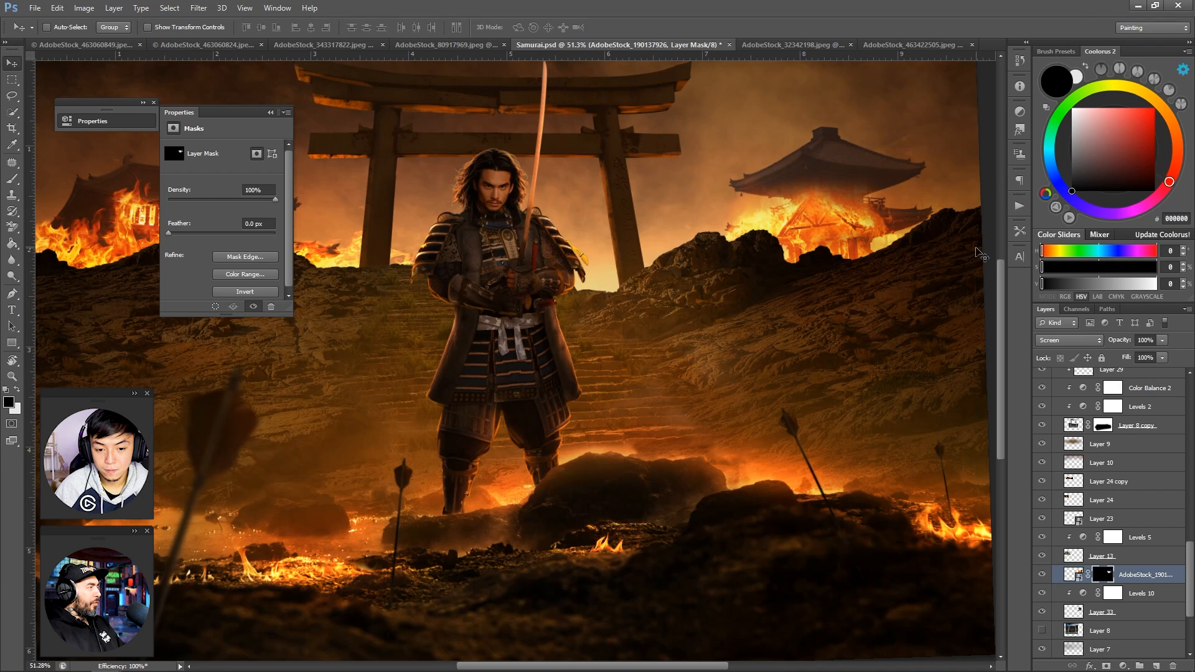
Step: Reposition the flames slightly on the pagoda, and rasterize the fire layer
mouse_move(844, 243)
mouse_down()
mouse_move(855, 238)
mouse_move(866, 277)
mouse_up()
key(z)
alt+click(843, 149)
alt+click(843, 148)
right_click(1146, 575)
click(1096, 224)
click(84, 8)
click(305, 68)
click(1019, 128)
Step: Duplicate the fire layer, flip the copy horizontally, and rotate and place it over the pagoda's roof
key(ctrl+j)
key(v)
drag(735, 292, 770, 297)
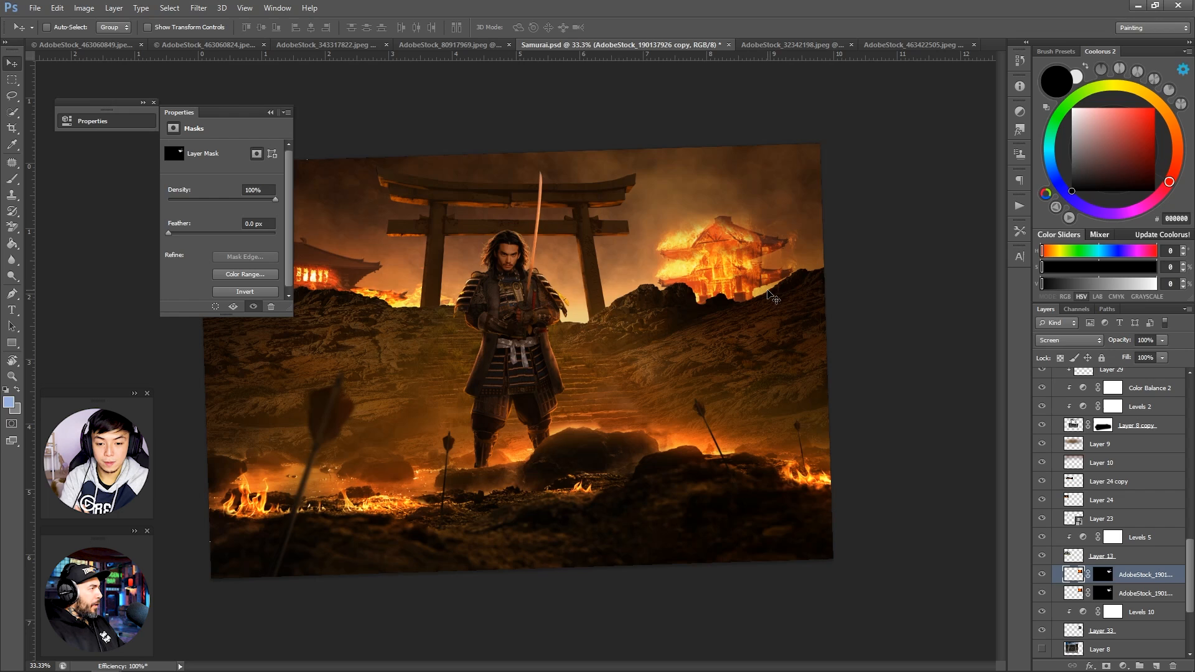
key(ctrl+t)
right_click(778, 274)
click(825, 443)
drag(842, 283, 838, 259)
key(Return)
drag(763, 278, 770, 289)
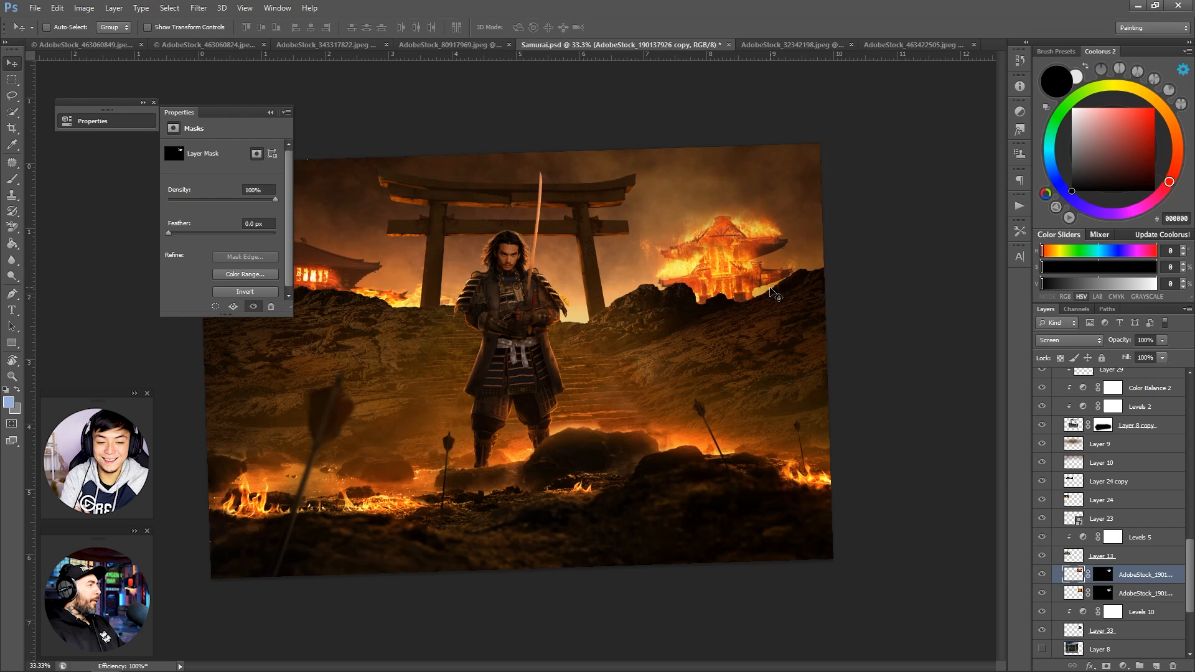
Step: Paint black on the fire copy's mask to uncover parts of the pagoda's roof, and save the document
key(b)
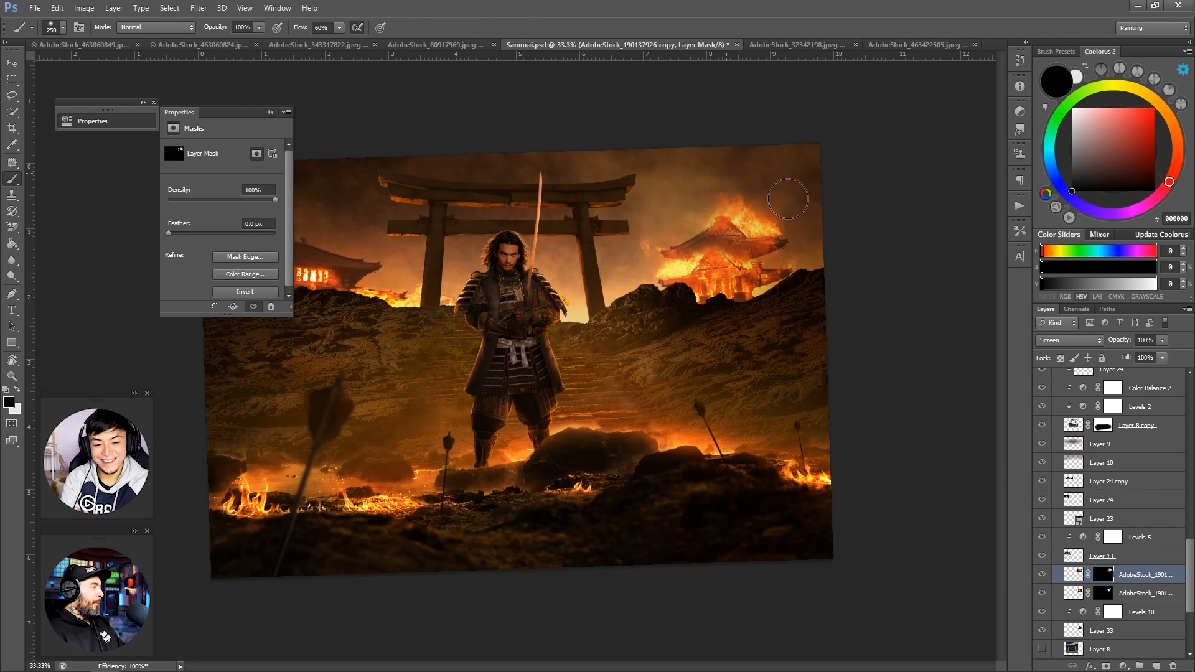
drag(789, 199, 736, 204)
key(z)
drag(747, 180, 709, 185)
key(ctrl+s)
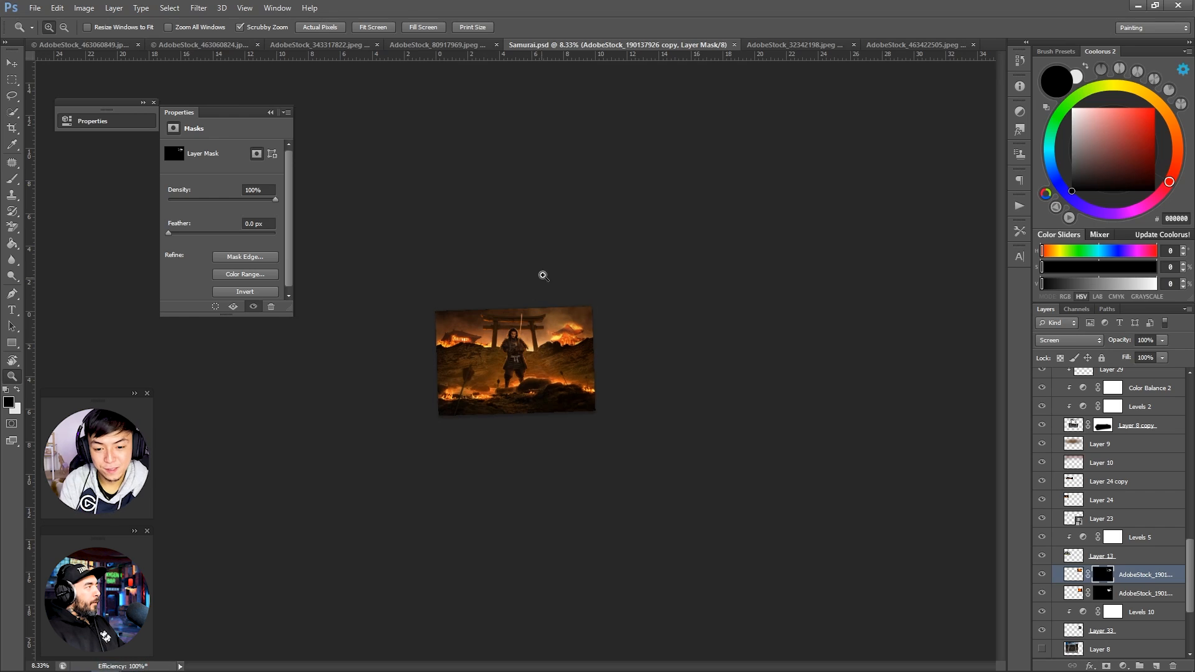
Step: Touch up the fire copy's mask around the pagoda with a 175 px brush, and switch to the AdobeStock_32342198 flames document
mouse_move(543, 275)
mouse_down()
mouse_move(522, 179)
mouse_move(810, 231)
mouse_move(734, 214)
mouse_up()
key(b)
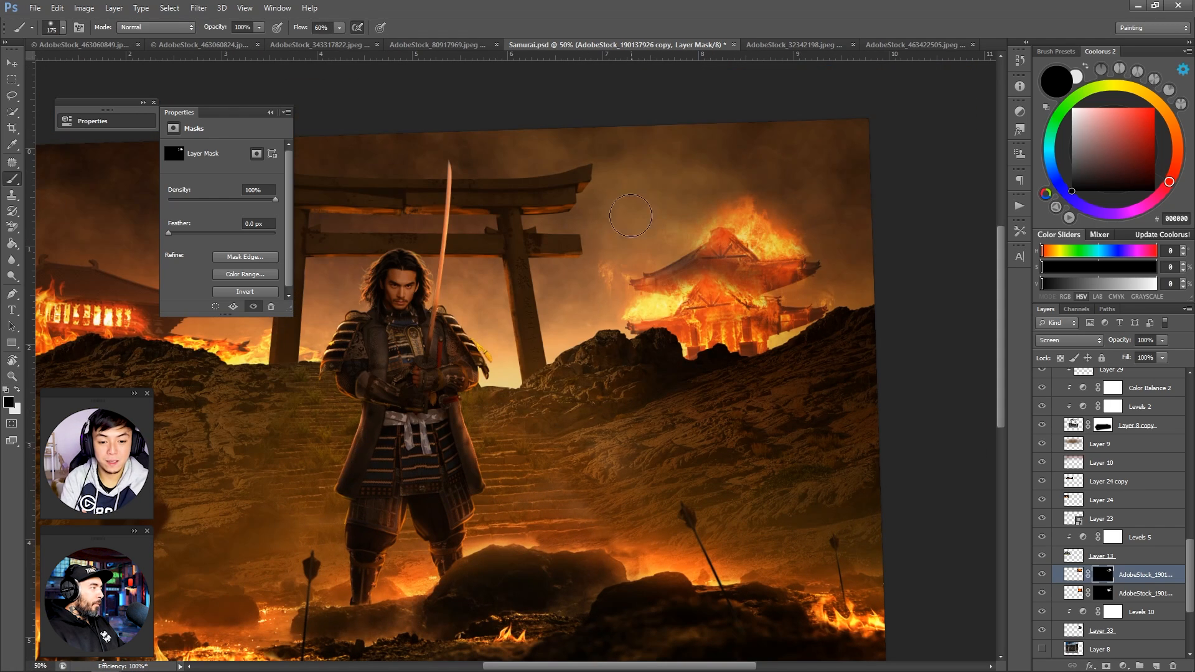
key(z)
drag(839, 273, 715, 230)
key(ctrl+Tab)
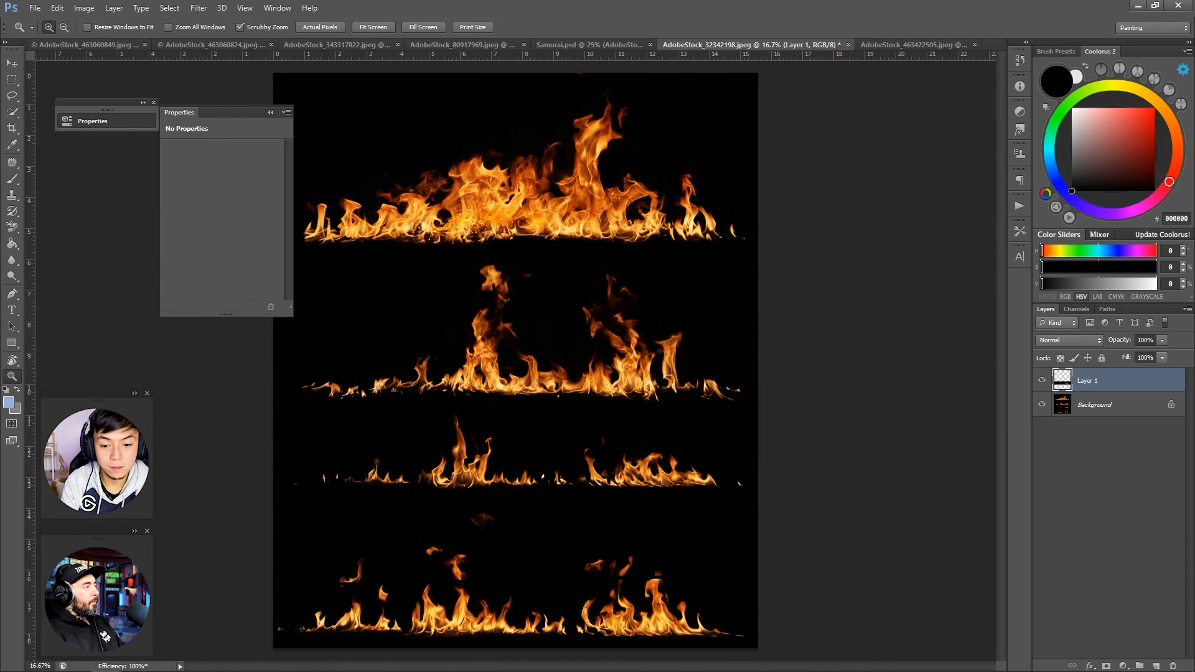
Step: Copy the third row of flames to a new layer and bring it into the samurai composite
key(m)
drag(252, 416, 763, 495)
key(ctrl+j)
key(v)
drag(670, 456, 598, 299)
Step: Move the new flame layer beneath Layer 25 and set its blend mode to Screen
scroll(1152, 621, down, 2)
drag(1148, 566, 1134, 536)
click(1068, 341)
click(1061, 443)
Step: Scale the flame strip down and place it near the samurai
key(ctrl+t)
drag(772, 254, 478, 341)
key(Return)
Step: Darken the flame strip's backdrop with Curves, and position the flames on the stone steps beside the samurai
click(83, 7)
mouse_move(99, 35)
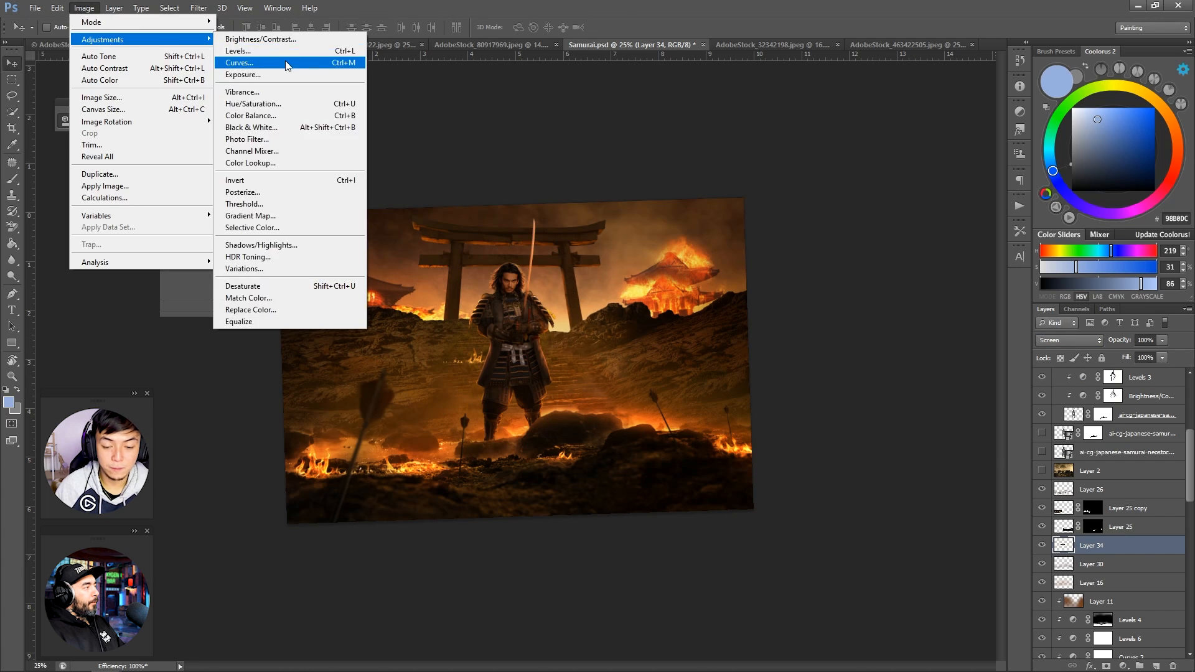
click(246, 62)
click(922, 220)
click(1021, 128)
drag(554, 330, 633, 379)
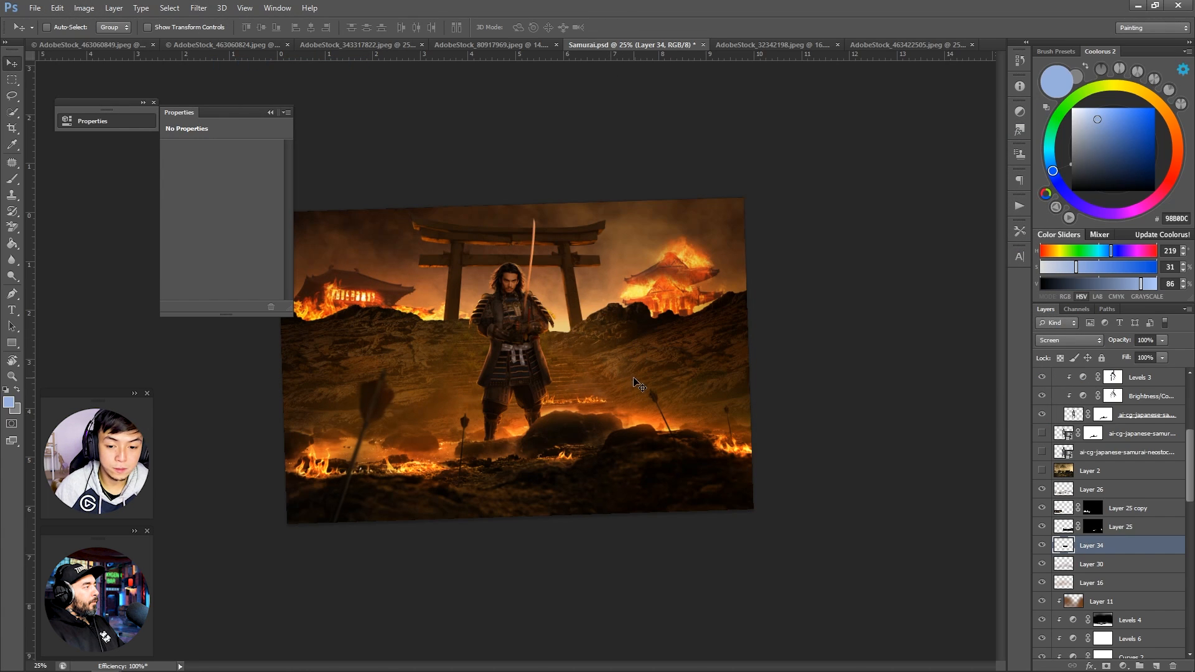
Step: Duplicate the flames further up the stone steps, scale the copy to about 90%, and save the document
alt+drag(491, 364, 541, 349)
key(ctrl+t)
drag(560, 344, 570, 342)
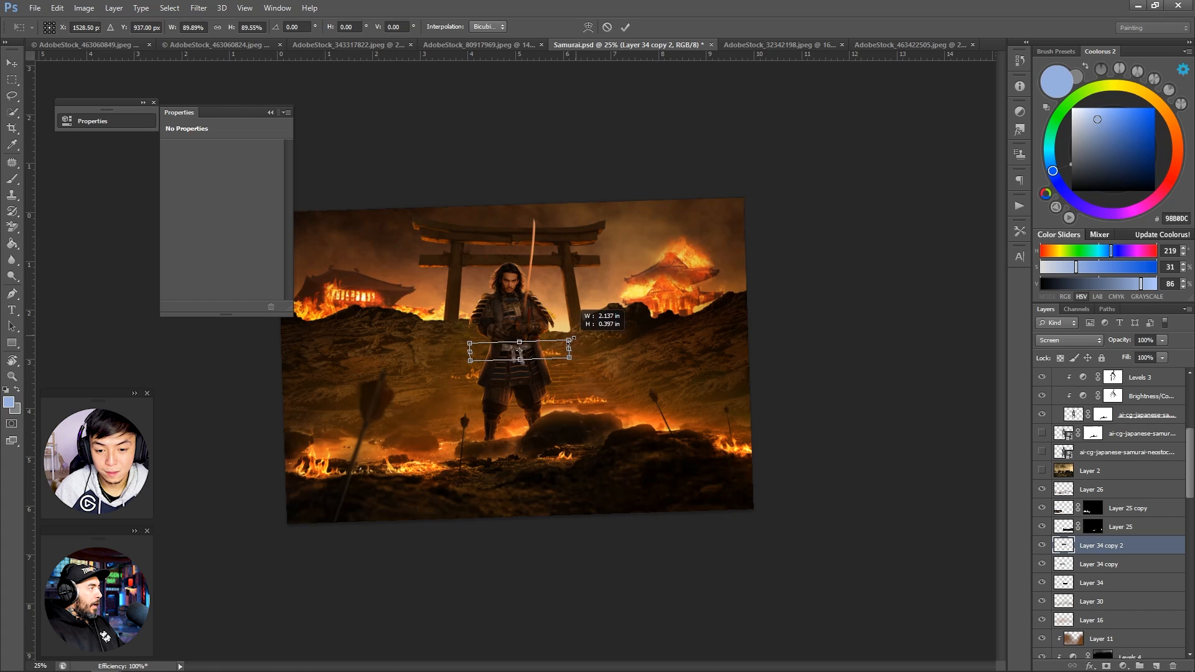
key(Return)
key(z)
scroll(489, 315, down, 4)
scroll(489, 316, up, 2)
key(ctrl+s)
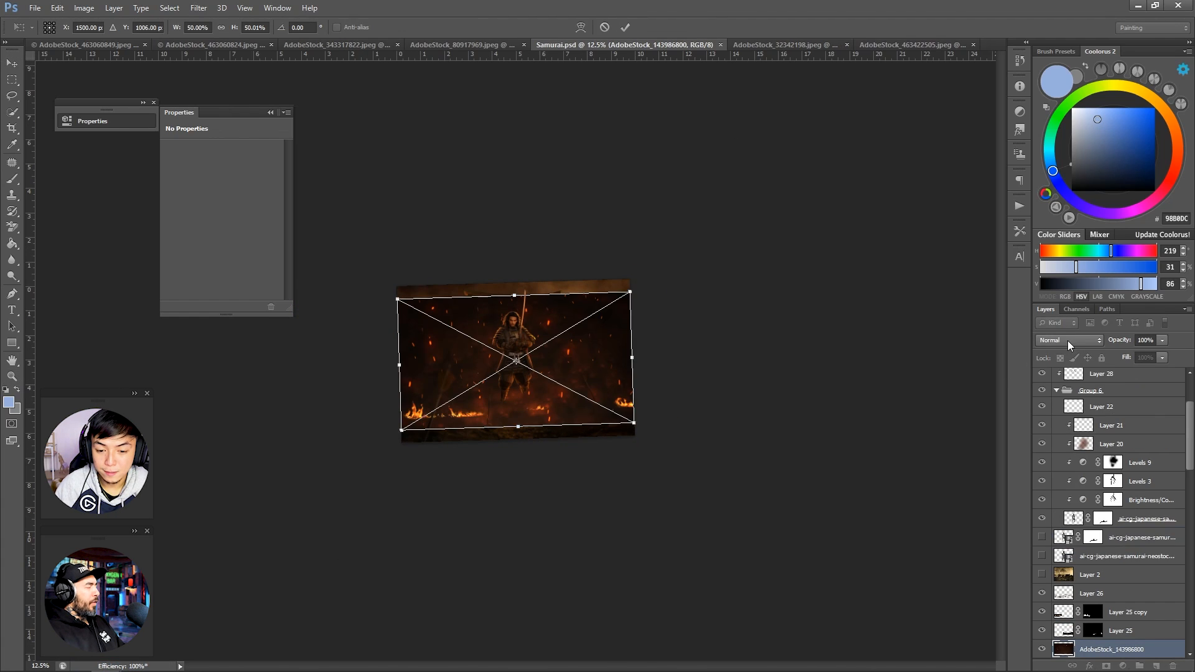
Step: Finish placing the AdobeStock_143986800 embers image, set its blend mode to Screen, and adjust its position over the scene
key(Return)
click(1069, 344)
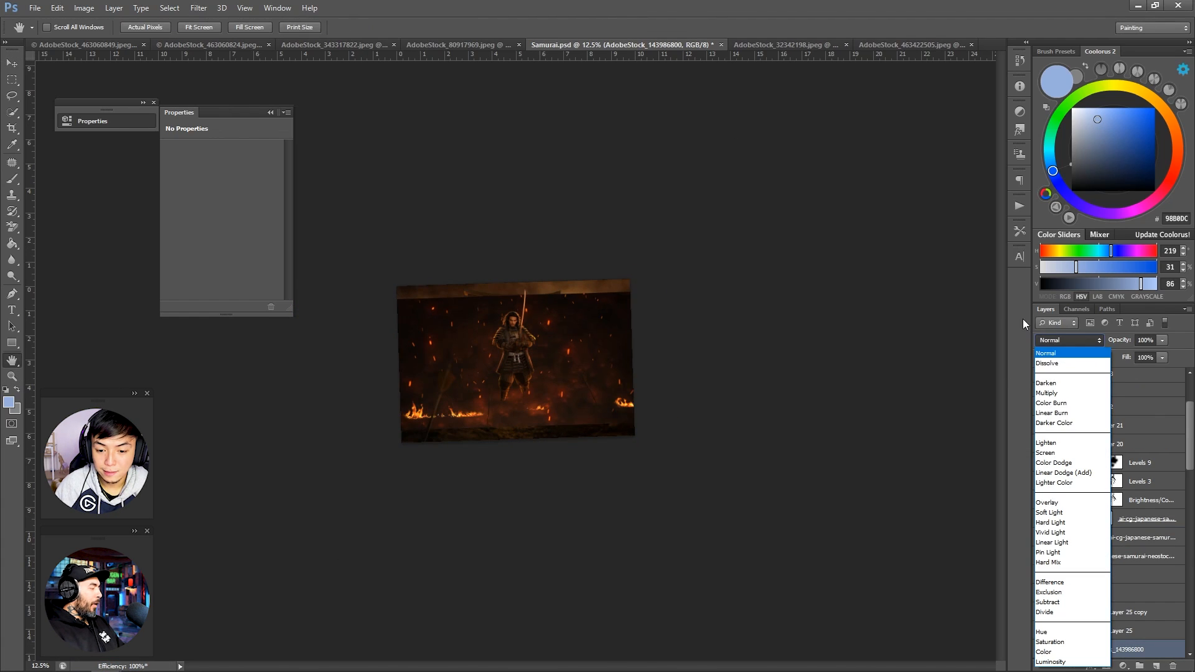
click(1065, 451)
ctrl+click(635, 389)
ctrl+click(631, 439)
drag(601, 464, 599, 428)
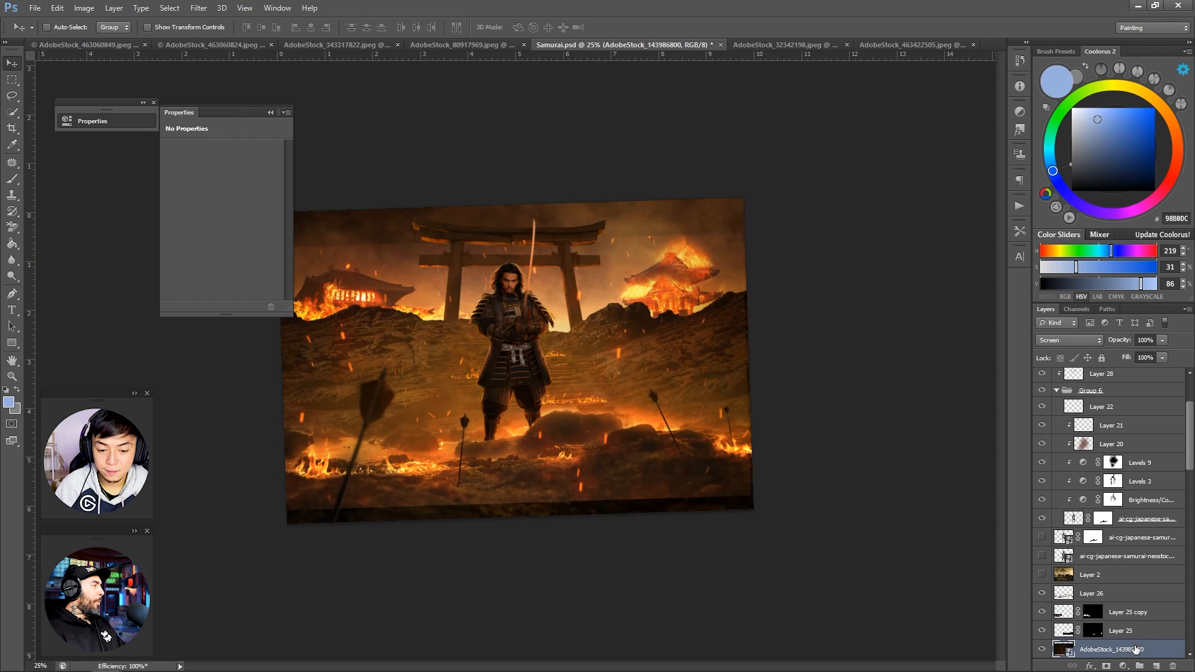
Step: Rasterize the embers layer, then duplicate it and hide the original
right_click(1135, 649)
click(1083, 345)
key(ctrl+j)
click(1042, 625)
Step: Darken the embers copy with Curves, mapping input 100 to output 50
click(84, 8)
click(249, 62)
drag(870, 257, 870, 289)
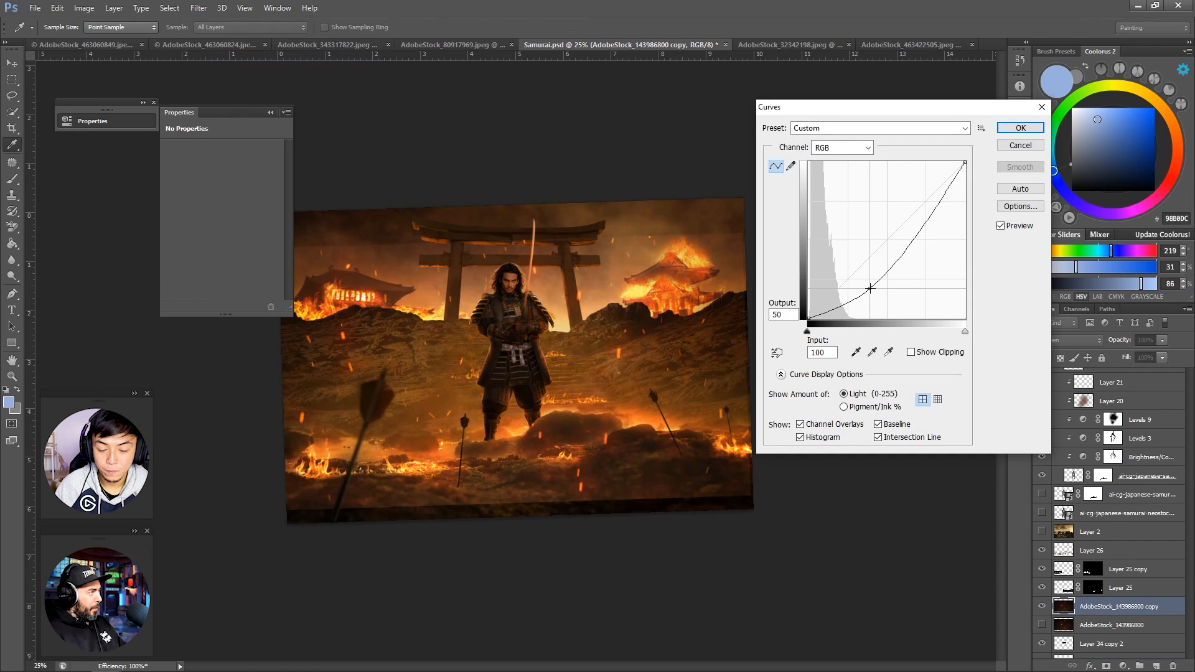
click(1021, 127)
Step: Duplicate the darkened embers layer and transform the copy over the scene
key(z)
drag(656, 432, 581, 401)
key(v)
key(ctrl+j)
key(ctrl+t)
key(Return)
Step: Erase unwanted embers from the copy across the lower foreground
key(e)
key(shift+e)
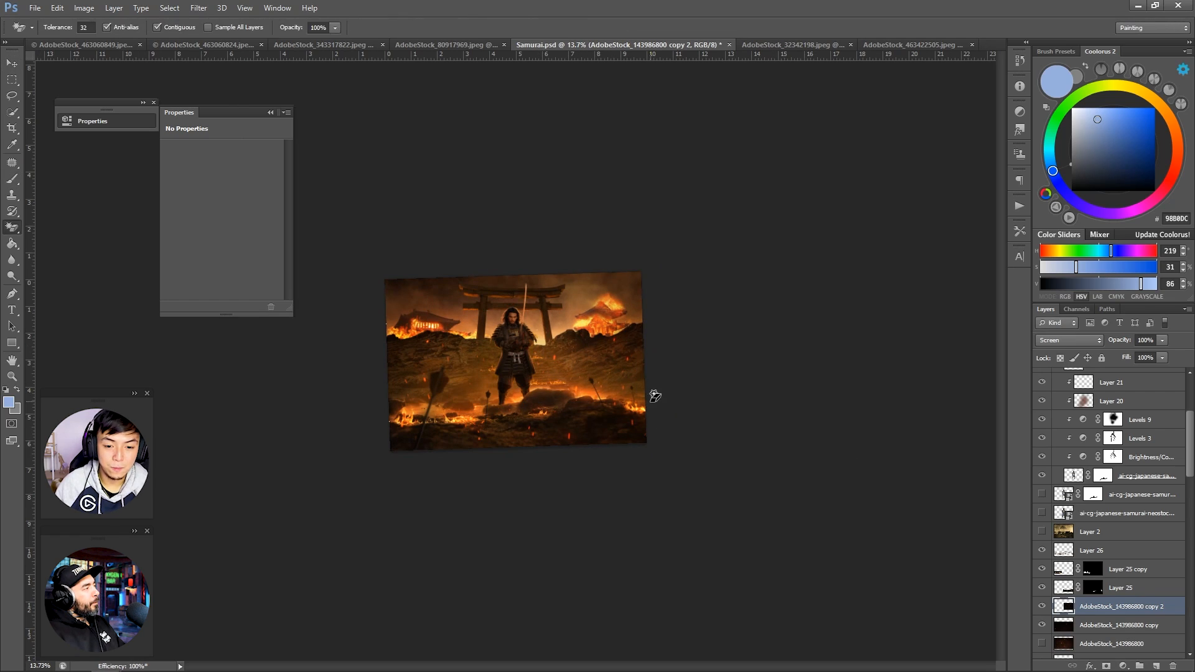
key(shift+e)
drag(458, 429, 539, 440)
Step: Reposition the embers copy and duplicate it to spread more sparks over the battlefield, and save the document
key(v)
drag(469, 339, 544, 361)
mouse_move(544, 361)
alt+mouse_down()
mouse_move(444, 332)
mouse_move(461, 339)
alt+mouse_up()
key(e)
key(z)
double_click(481, 366)
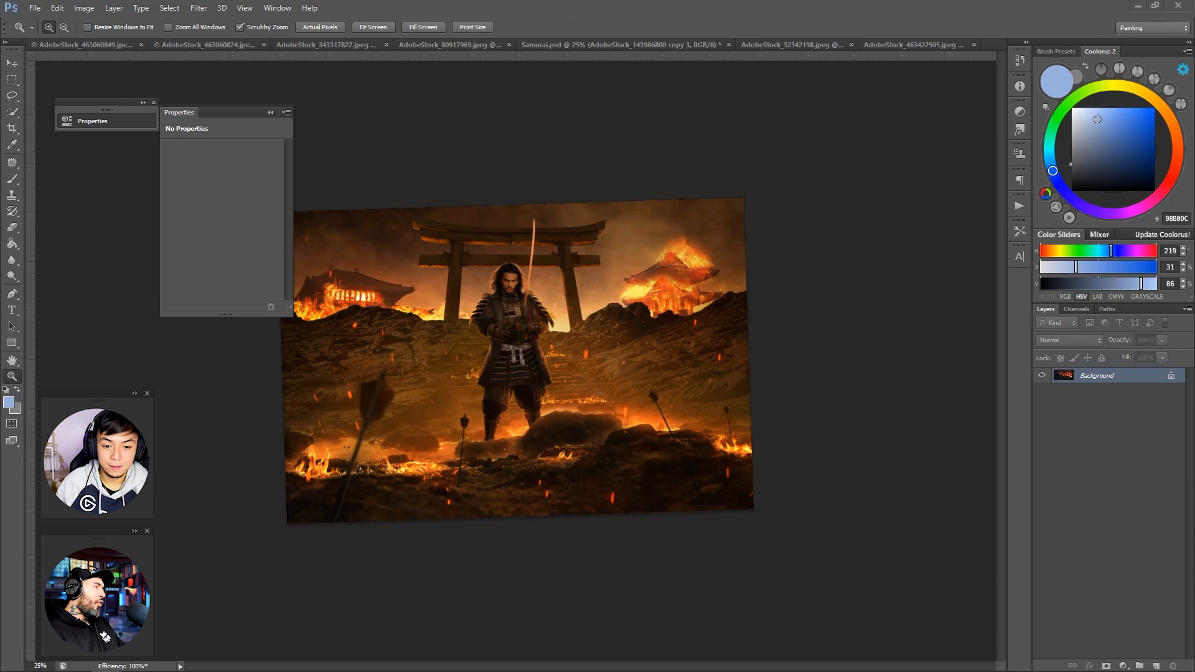
key(ctrl+s)
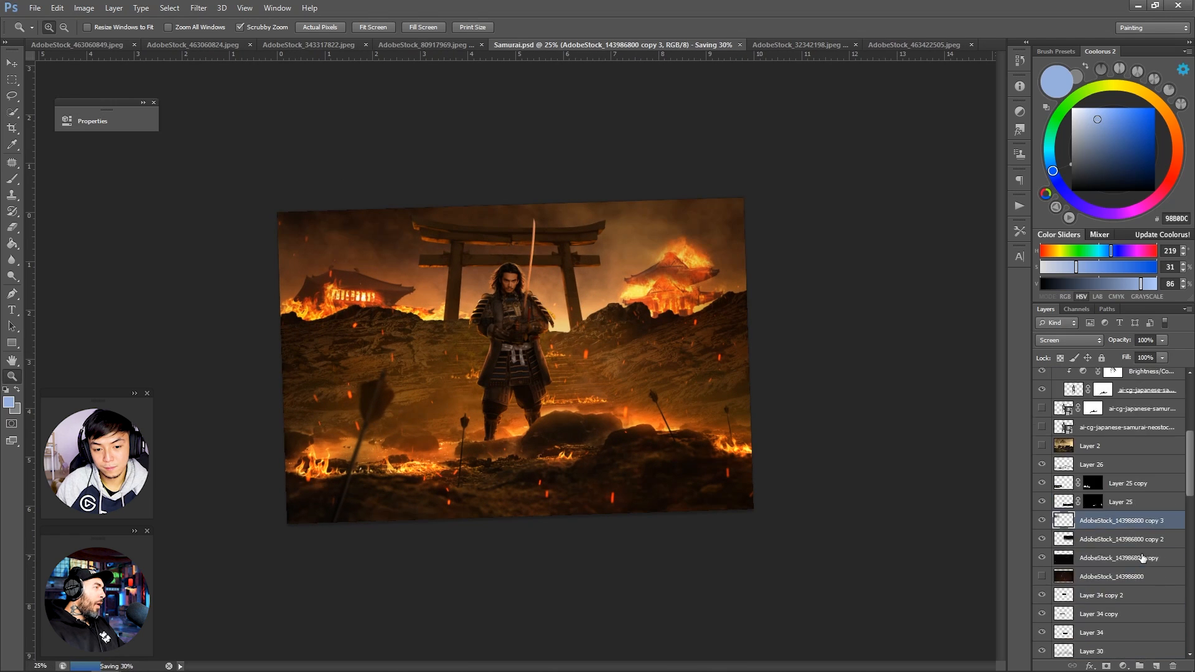
Step: Add a new layer above Levels 10 in Overlay mode, and set the brush color to white
scroll(1143, 558, down, 12)
click(1151, 582)
click(1156, 666)
click(1069, 341)
click(1059, 500)
key(b)
click(1073, 109)
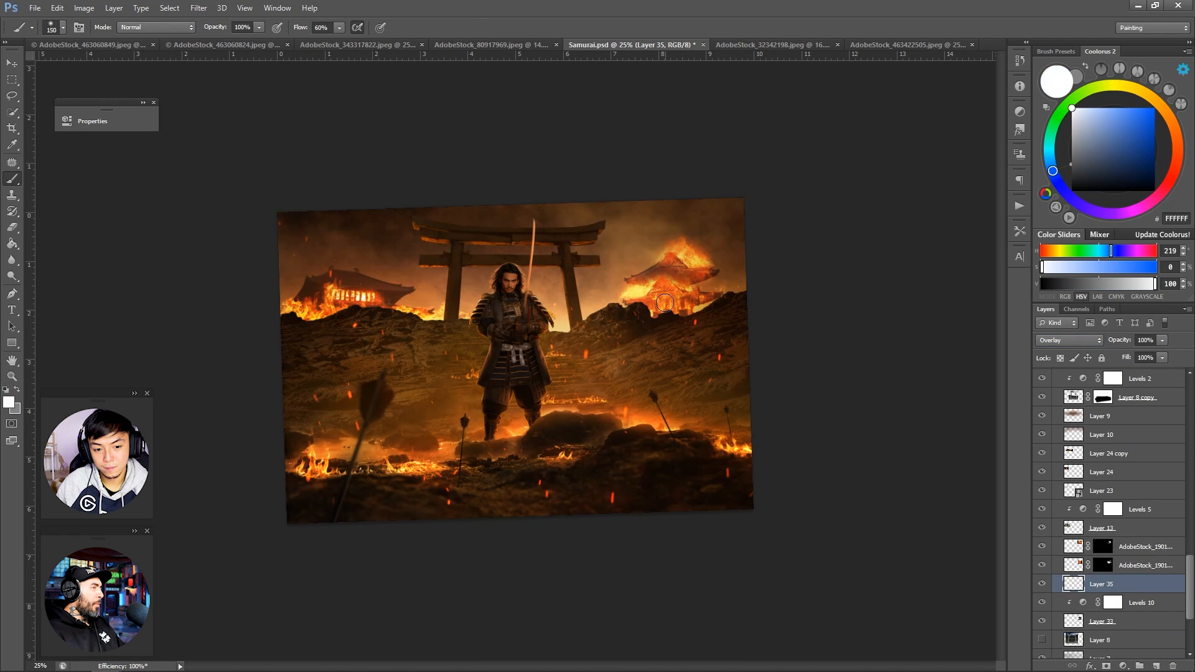
Step: Move the overlay layer above the pagoda's two fire layers
scroll(656, 306, up, 3)
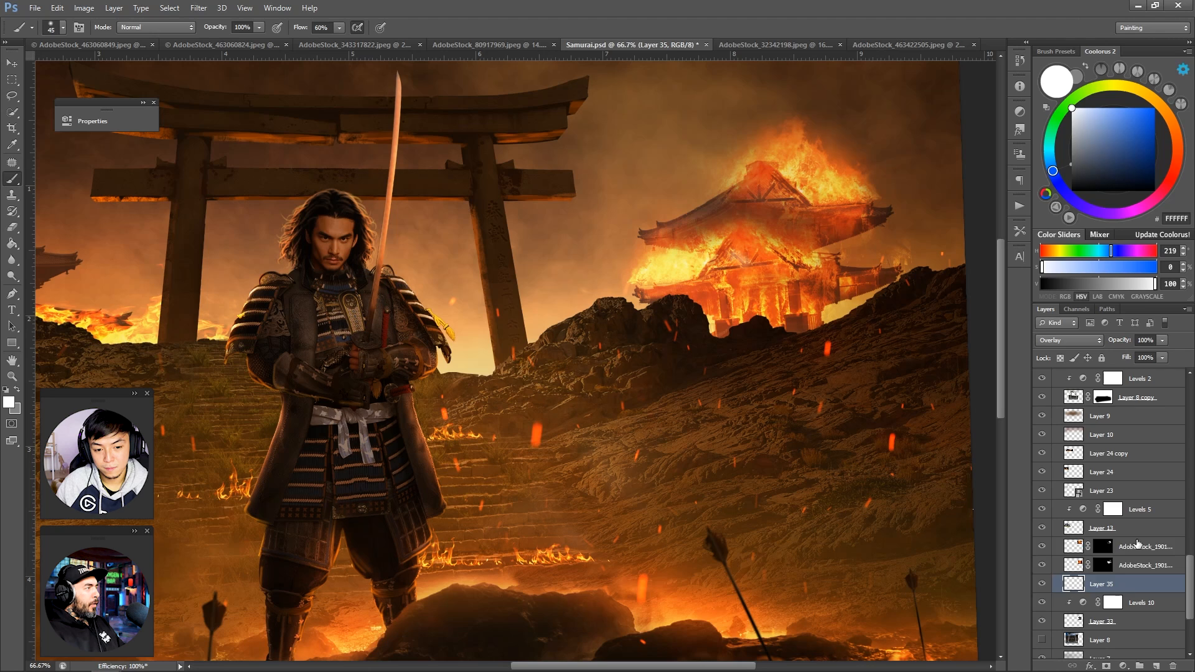
drag(1138, 544, 1137, 539)
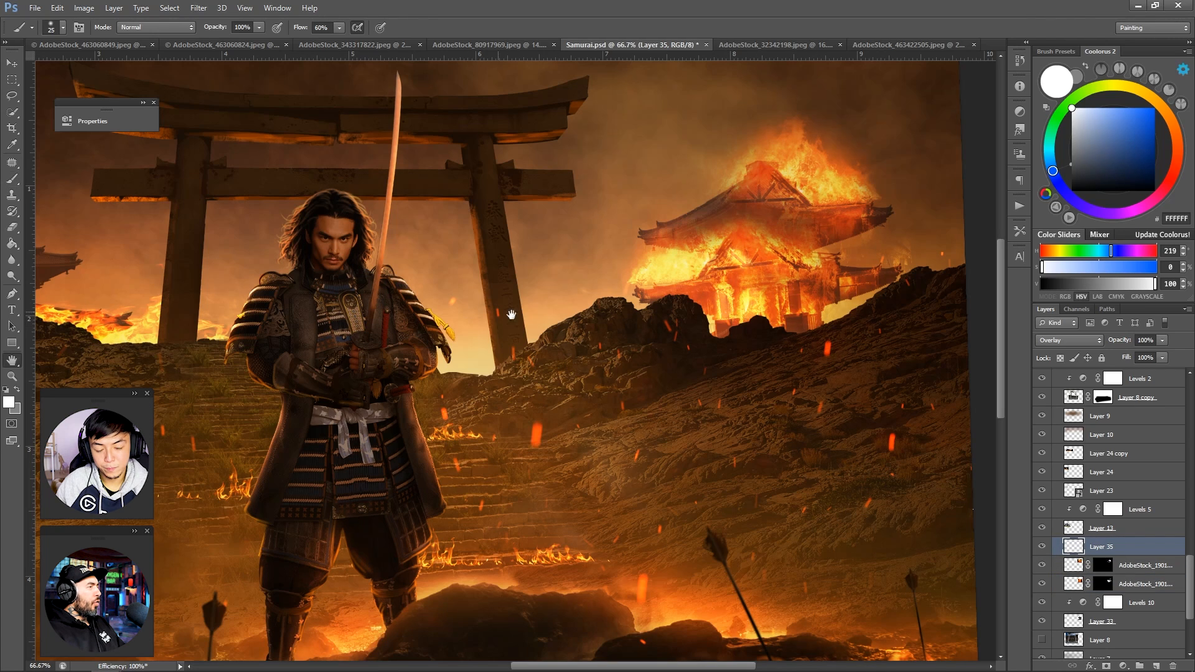
drag(488, 405, 572, 360)
Step: Add a layer above the pagoda's fire and paint its openings with light yellow #FFD869 sampled from the flames
click(1145, 565)
click(1157, 666)
alt+click(802, 216)
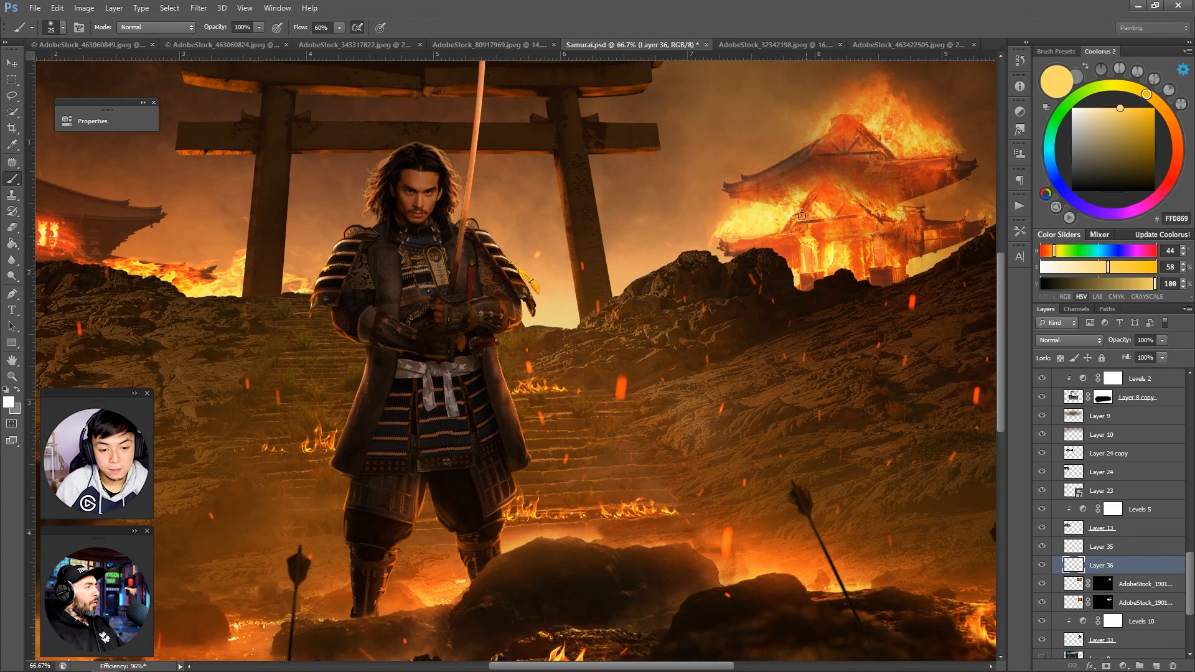
drag(881, 264, 880, 243)
key(z)
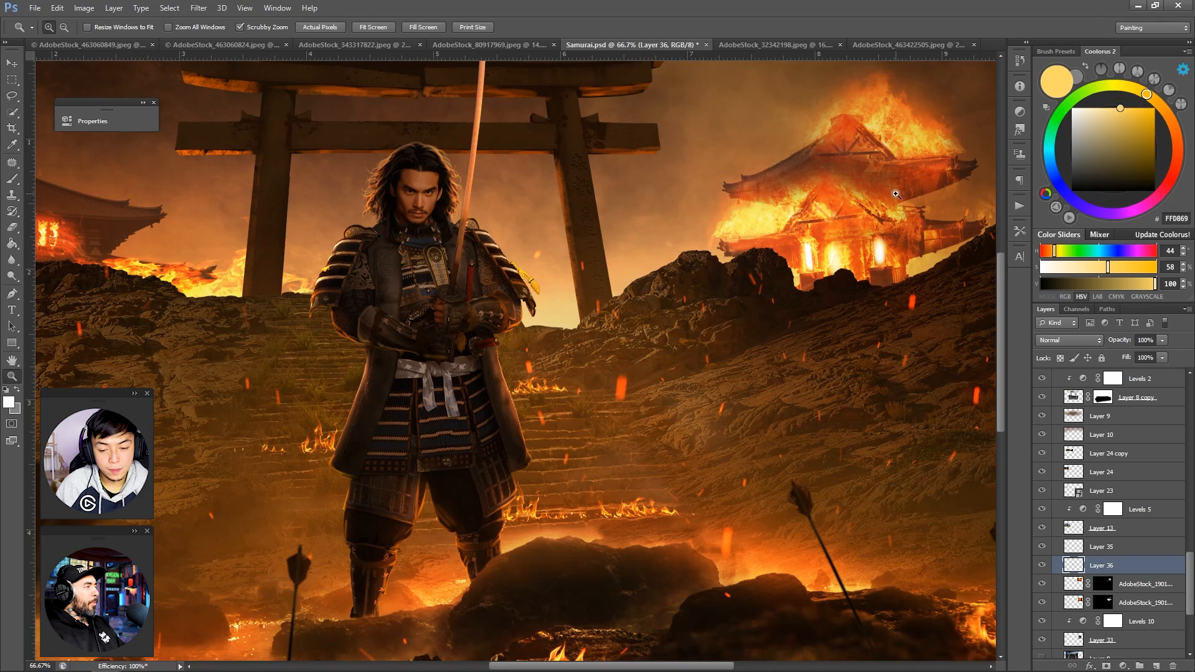
scroll(896, 195, down, 4)
scroll(563, 291, up, 4)
Step: Brush over the pagoda's lower walls on the overlay Layer 35, and switch to Layer 36
click(1111, 549)
drag(1046, 231, 1045, 233)
key(b)
drag(831, 357, 833, 374)
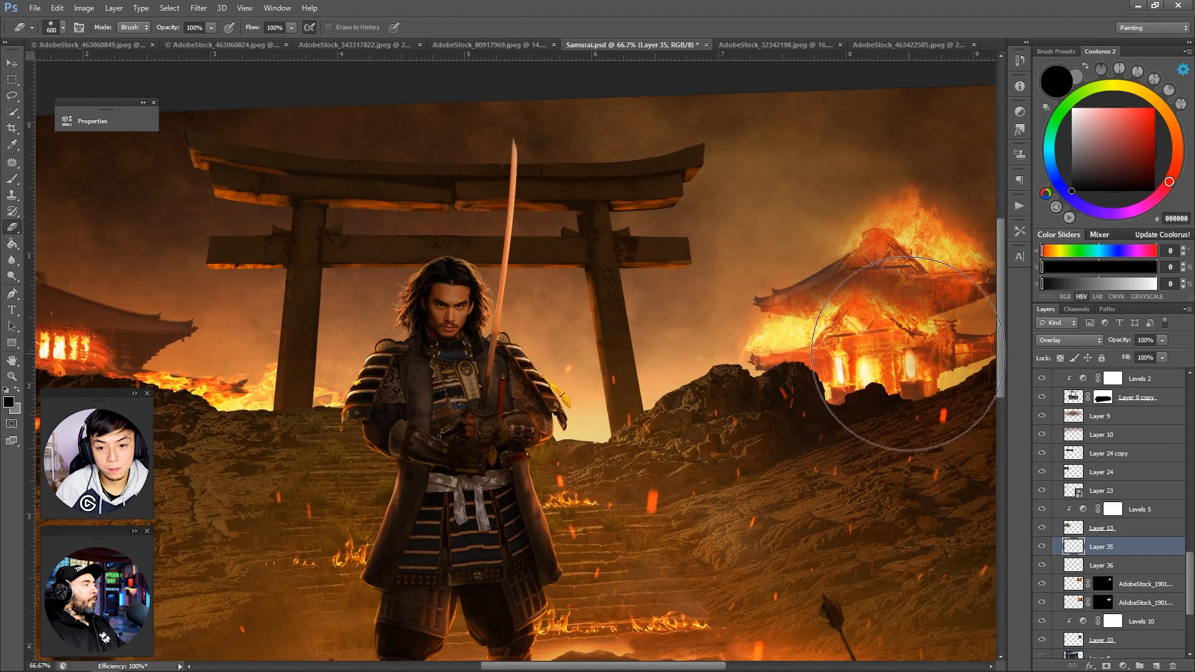
click(1111, 565)
key(z)
scroll(934, 267, down, 4)
drag(626, 301, 741, 318)
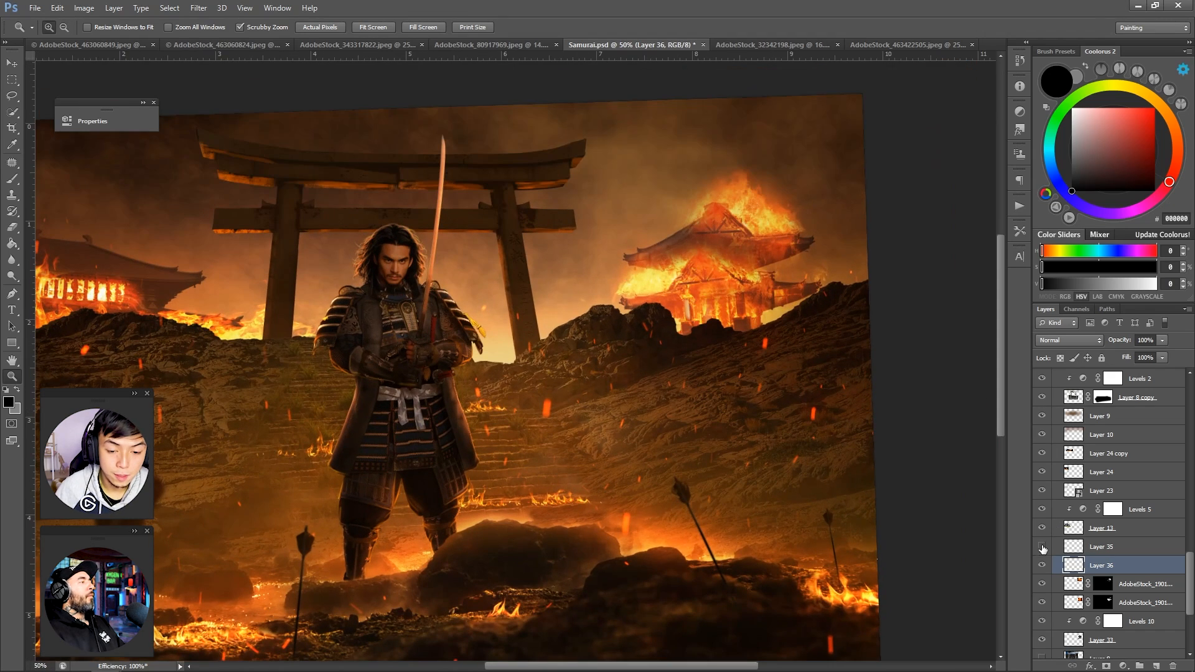
Step: Return to the overlay Layer 35 with the Eraser tool, and save the document
click(1098, 548)
key(e)
key(z)
drag(745, 383, 590, 285)
key(e)
key(ctrl+s)
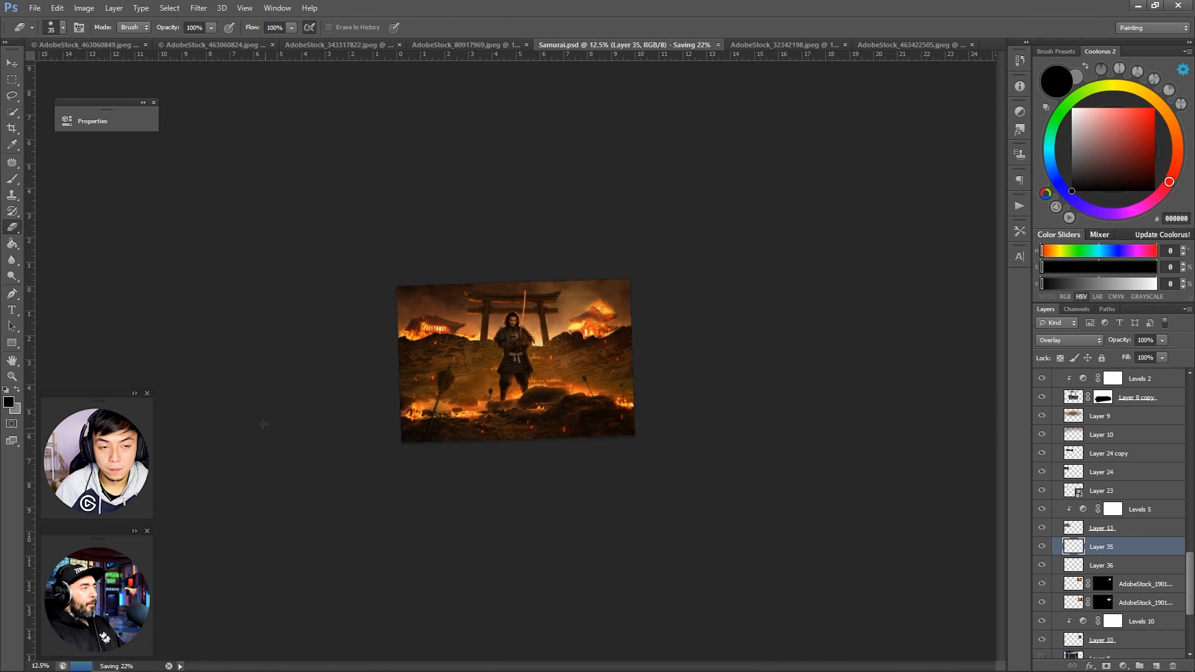
Step: Add a new layer directly above Layer 7 and set its blend mode to Soft Light
scroll(1166, 533, down, 7)
click(1144, 576)
scroll(1141, 570, up, 3)
scroll(1136, 529, up, 4)
scroll(1131, 523, down, 5)
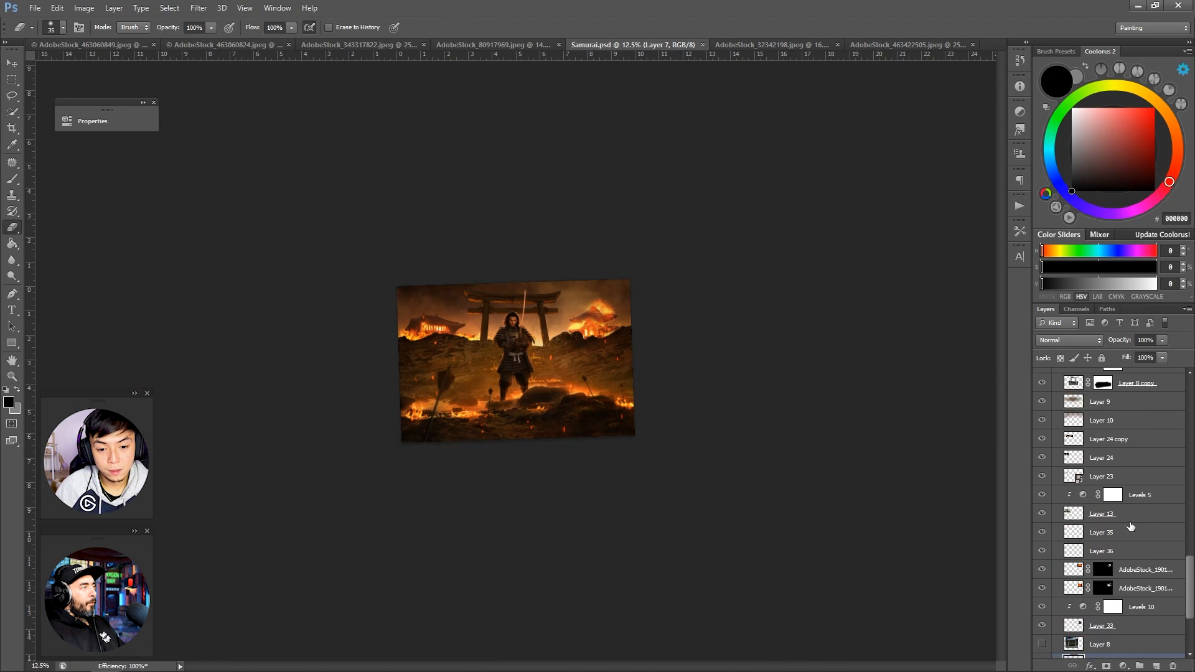
click(1156, 666)
click(1078, 341)
click(1068, 510)
Step: Paint dark orange #783006 over the sky near the pagoda with a 1000 px brush, and change the color to orange #CB6E00
click(1172, 137)
click(1150, 152)
key(b)
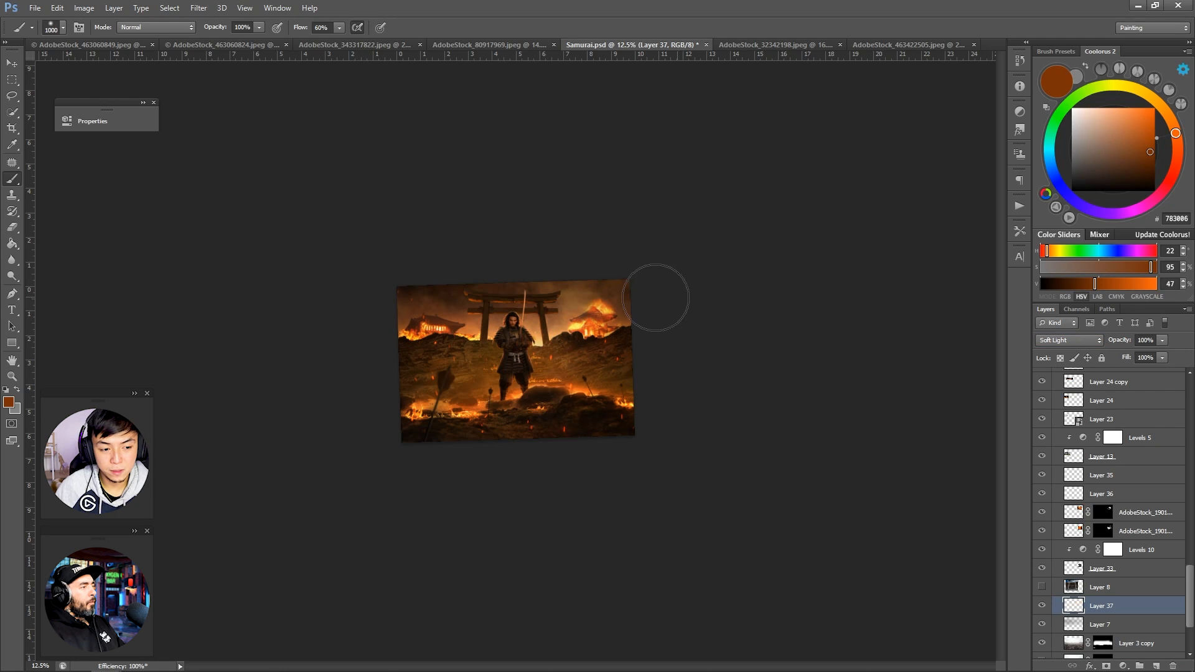
drag(653, 292, 628, 356)
click(1165, 112)
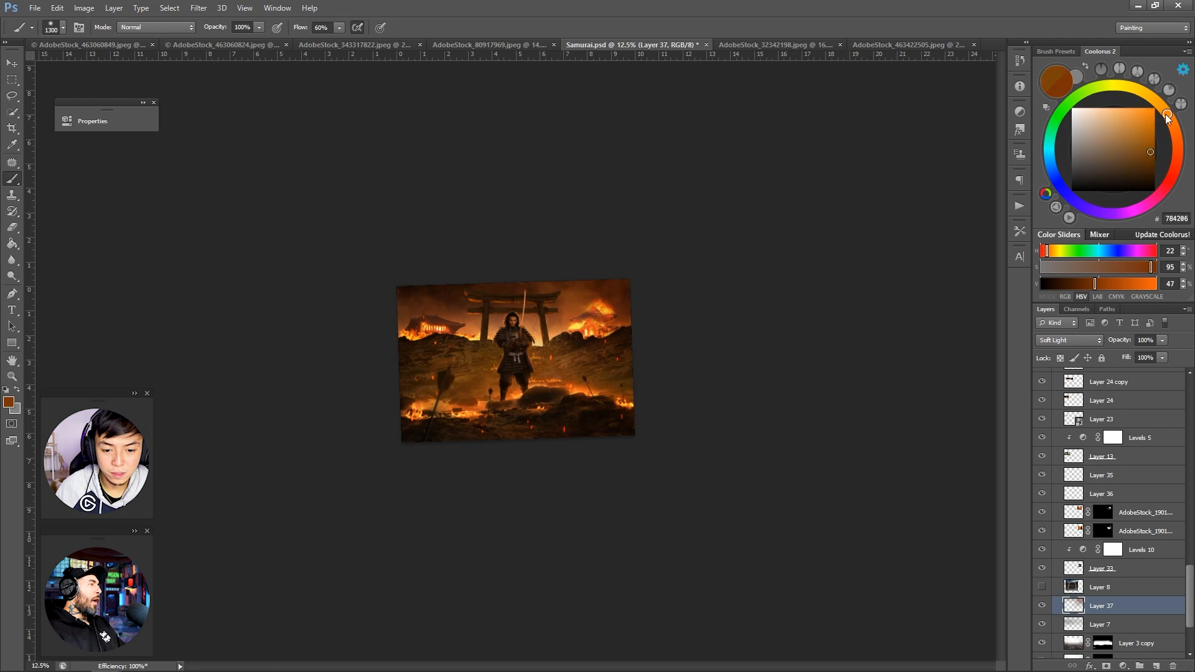
click(1155, 125)
key(z)
drag(241, 422, 399, 430)
Step: Paint white on the pagoda fire copy's mask with a 250 px brush to reveal more flames over the roof
click(1042, 514)
click(1042, 513)
click(1105, 516)
key(b)
key(bracketleft)
key(bracketleft)
key(bracketleft)
key(bracketleft)
key(bracketleft)
key(bracketleft)
key(bracketleft)
key(bracketleft)
key(bracketleft)
key(bracketleft)
key(bracketleft)
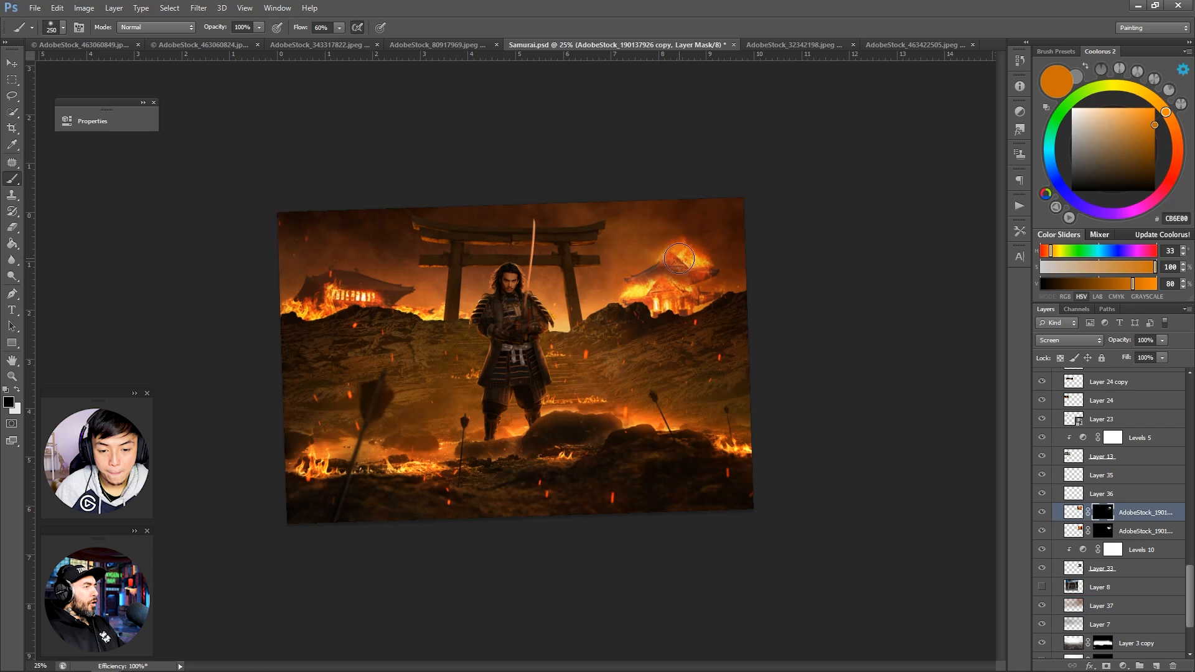
key(x)
drag(670, 254, 623, 277)
key(x)
key(x)
key(x)
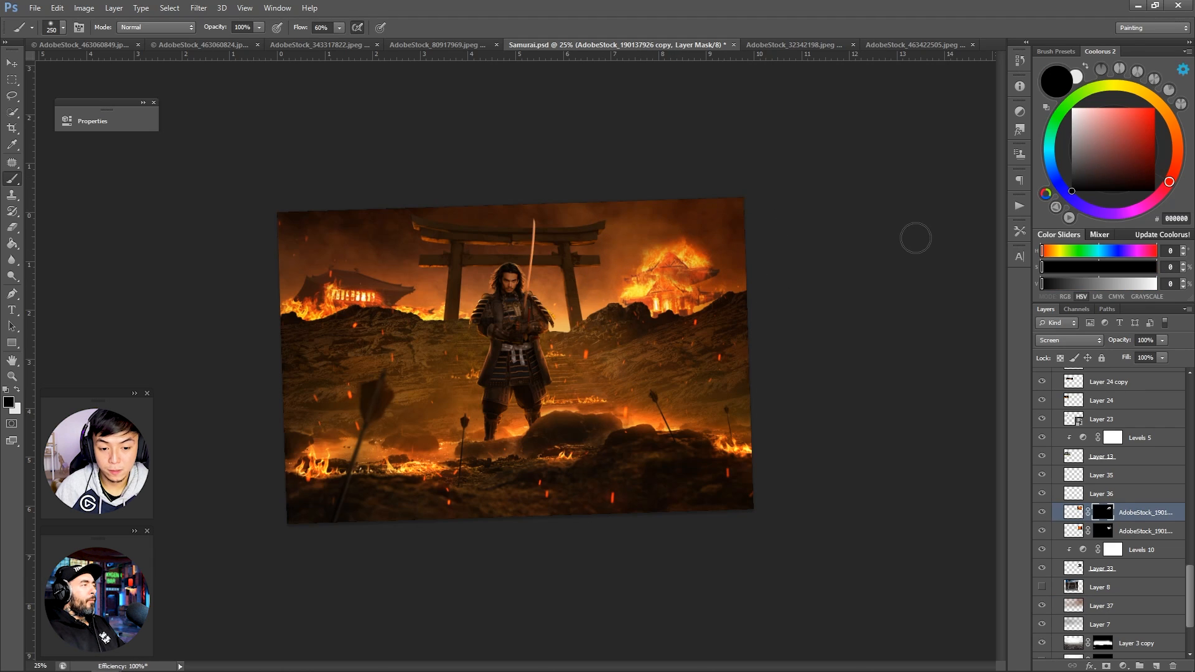
Step: Refine the fire copy's mask around the pagoda's roof, alternating black and white, and save the document
mouse_move(700, 245)
mouse_down()
mouse_move(644, 264)
mouse_move(697, 268)
mouse_up()
key(x)
mouse_move(697, 252)
mouse_down()
mouse_move(657, 270)
mouse_move(683, 252)
mouse_up()
key(x)
drag(632, 258, 657, 250)
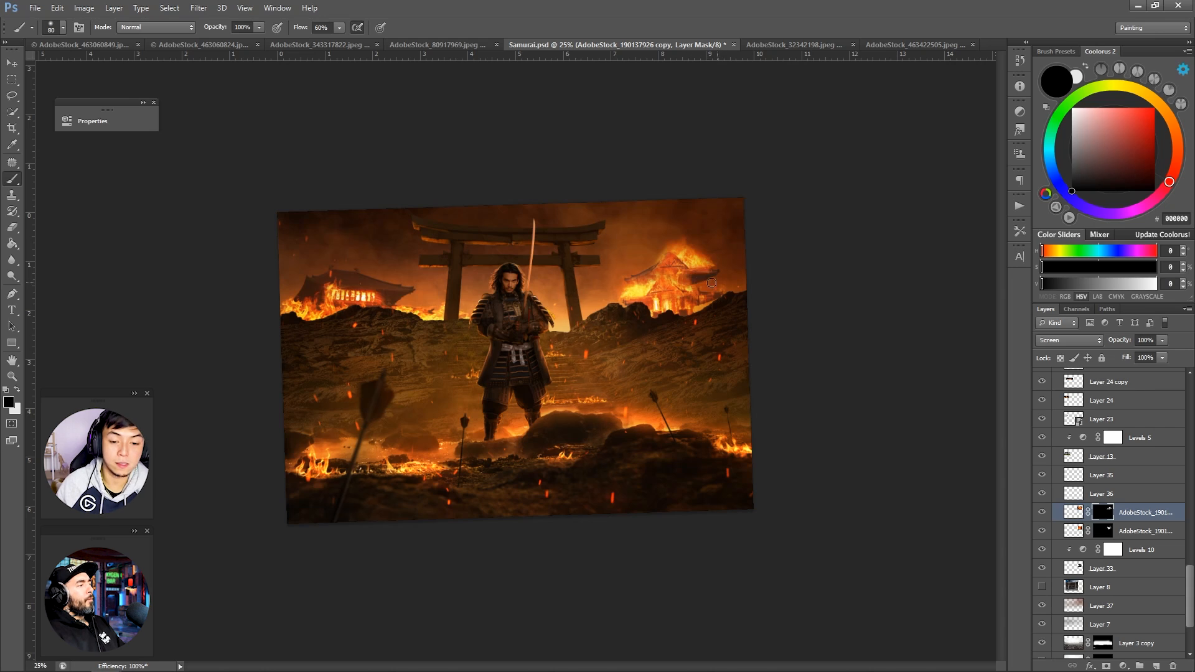
mouse_move(726, 244)
mouse_down()
mouse_move(704, 240)
mouse_move(928, 298)
mouse_move(825, 308)
mouse_up()
ctrl+alt+click(744, 200)
ctrl+alt+click(744, 199)
key(ctrl+s)
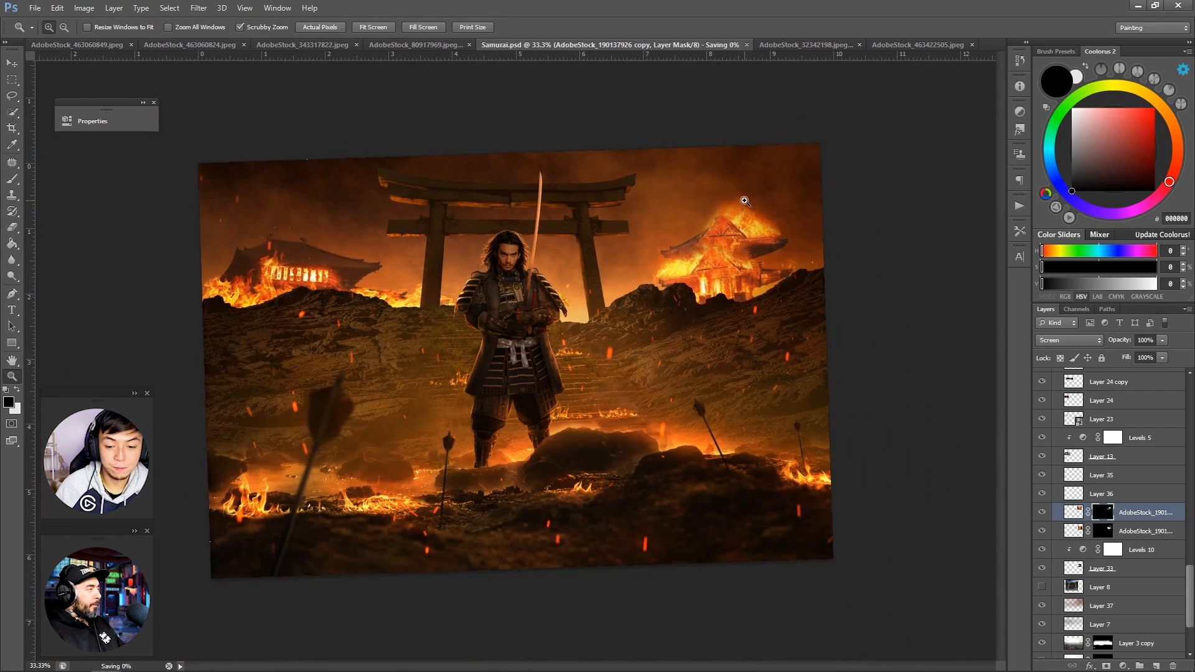
ctrl+alt+click(744, 200)
Step: Duplicate the flame layers Layer 24 and Layer 24 copy, and spread the copies along the ridge toward the burning pagoda
scroll(1156, 473, up, 3)
click(1153, 471)
shift+click(1149, 457)
key(j)
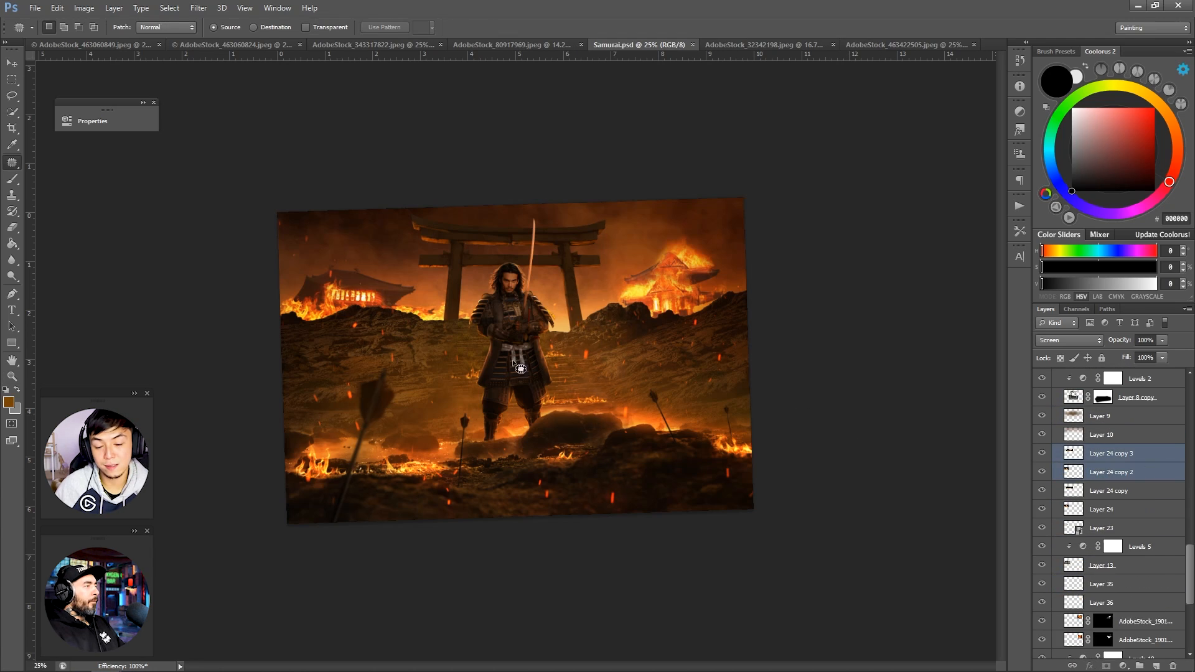
key(v)
drag(579, 381, 585, 373)
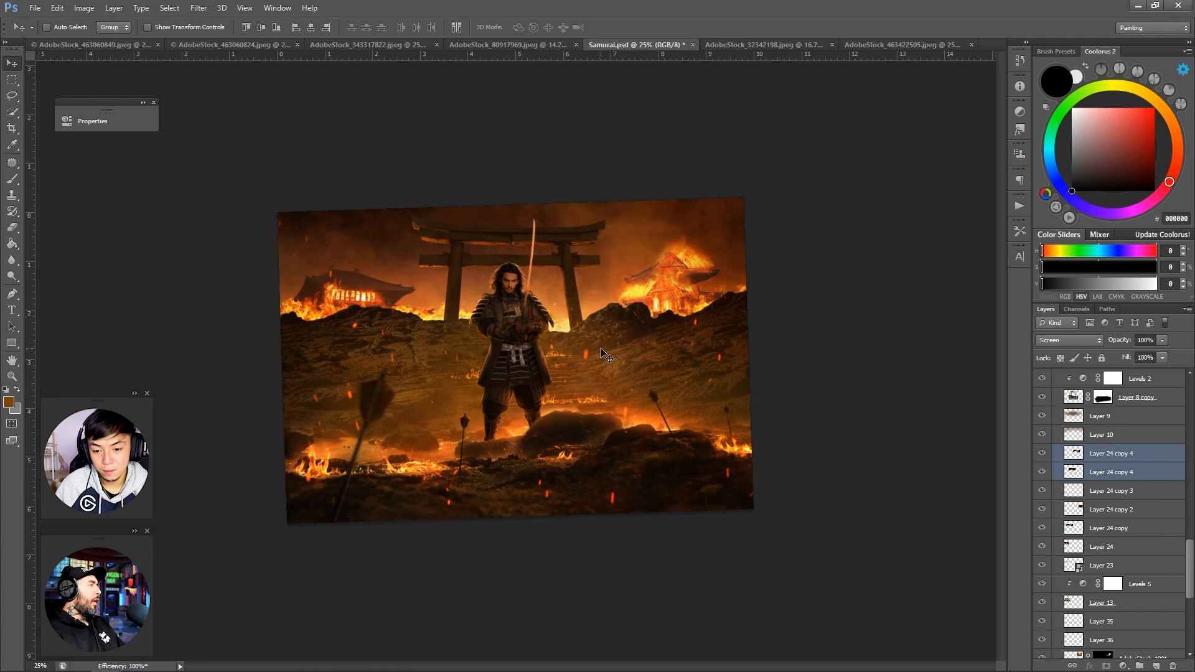
Step: Create a new layer clipped above the Levels 5 adjustment of the left pagoda, with the Brush tool ready
key(z)
scroll(1120, 557, down, 1)
click(1127, 573)
key(ctrl+shift+alt+n)
drag(1128, 572, 1131, 548)
key(b)
click(1020, 231)
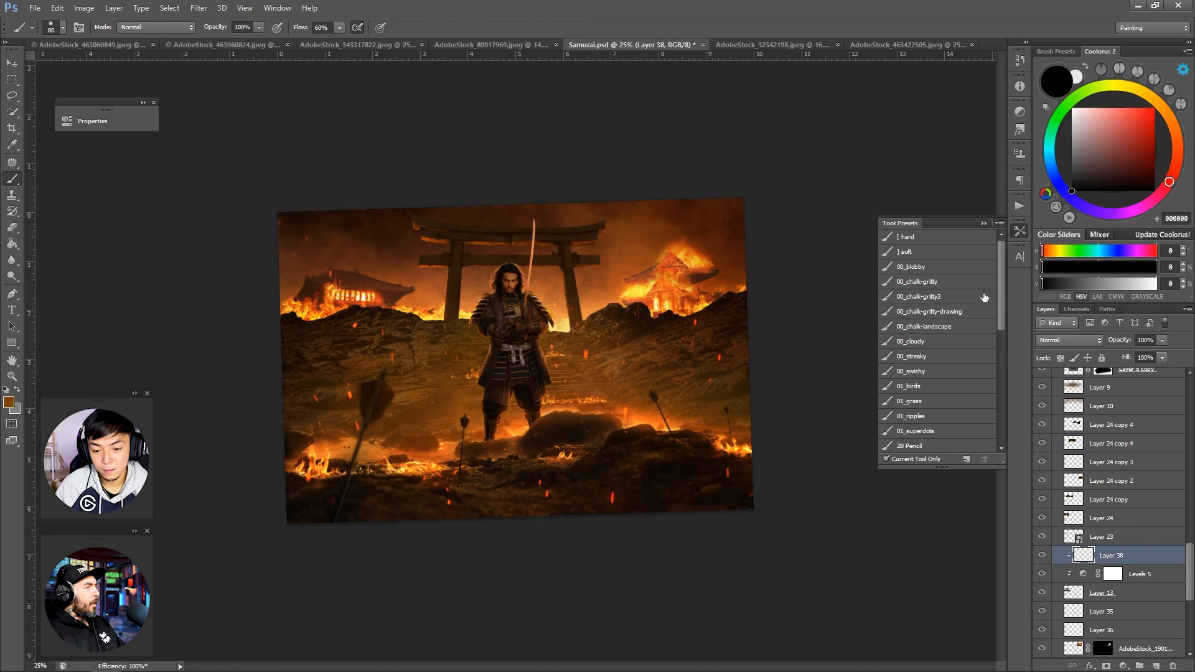
click(1020, 231)
Step: Sample orange from the flames and paint firelight on the left pagoda's roof edge with a much smaller brush
key(z)
double_click(428, 282)
key(b)
key(bracketleft)
key(bracketleft)
key(bracketleft)
key(bracketleft)
key(bracketleft)
key(bracketleft)
key(bracketleft)
alt+click(389, 337)
alt+click(383, 336)
drag(361, 310, 375, 306)
Step: Rotate the canvas and refine the orange #EB8800 rim light under the left pagoda's eave by erasing and repainting
key(r)
mouse_move(518, 234)
mouse_down()
mouse_move(465, 203)
mouse_move(421, 230)
mouse_up()
key(z)
click(392, 333)
key(e)
key(b)
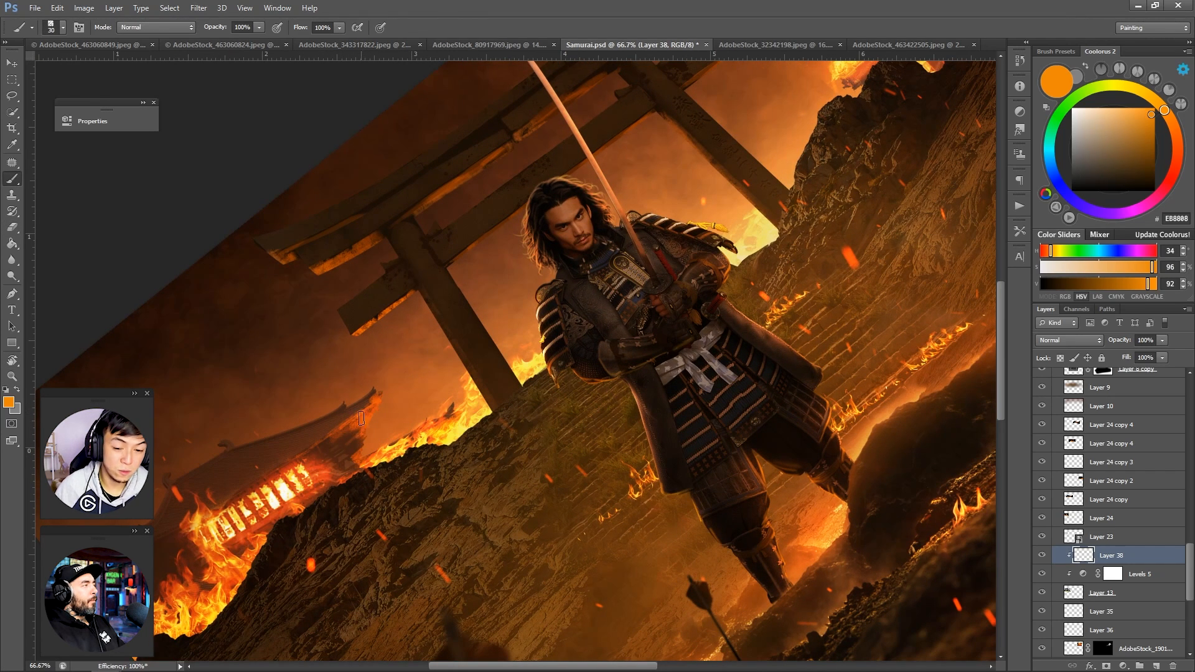
key(e)
drag(363, 417, 353, 434)
key(b)
drag(362, 413, 338, 434)
Step: Paint pale #FFD9A9 highlights along the left pagoda's roof end with a finer brush
key(r)
drag(588, 300, 610, 349)
key(b)
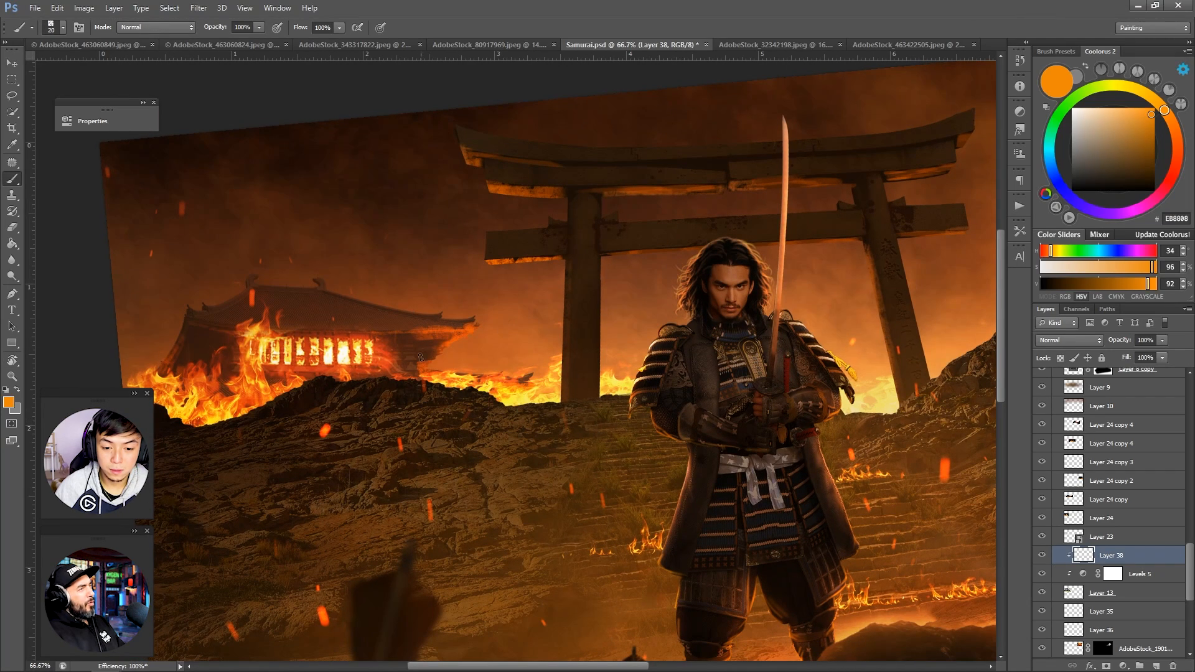
key(bracketleft)
key(bracketleft)
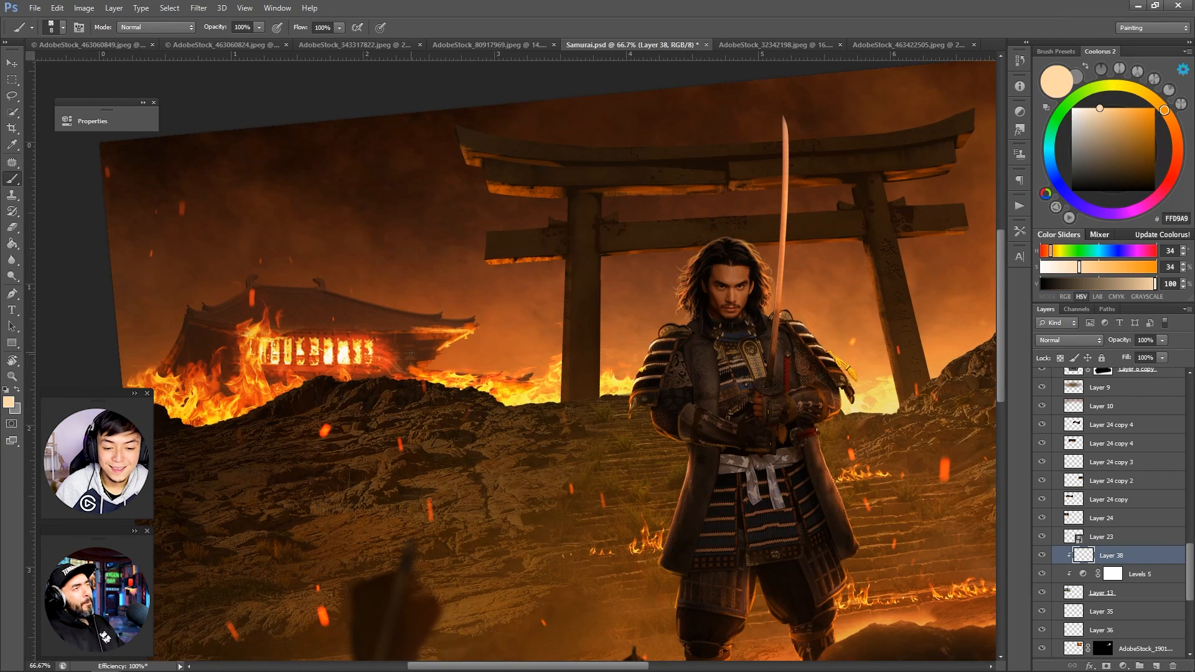
key(z)
drag(622, 305, 654, 267)
key(r)
Step: Create a new layer clipped above the right pagoda's Levels 10 adjustment, and undo the first brush stroke on it
key(z)
scroll(1124, 506, down, 3)
click(1140, 590)
click(1157, 667)
key(ctrl+alt+g)
drag(667, 194, 709, 193)
key(b)
mouse_move(673, 402)
mouse_down()
mouse_move(746, 381)
mouse_move(665, 393)
mouse_up()
key(ctrl+z)
Step: Paint #FFC377 firelight on the underside of the right pagoda's roof with a slightly larger brush
click(1116, 109)
key(space)
drag(891, 435, 691, 410)
key(bracketright)
key(bracketright)
key(z)
drag(892, 317, 856, 308)
key(e)
Step: Review the output levels of the right pagoda's Levels 10 adjustment, and save the document
double_click(1082, 590)
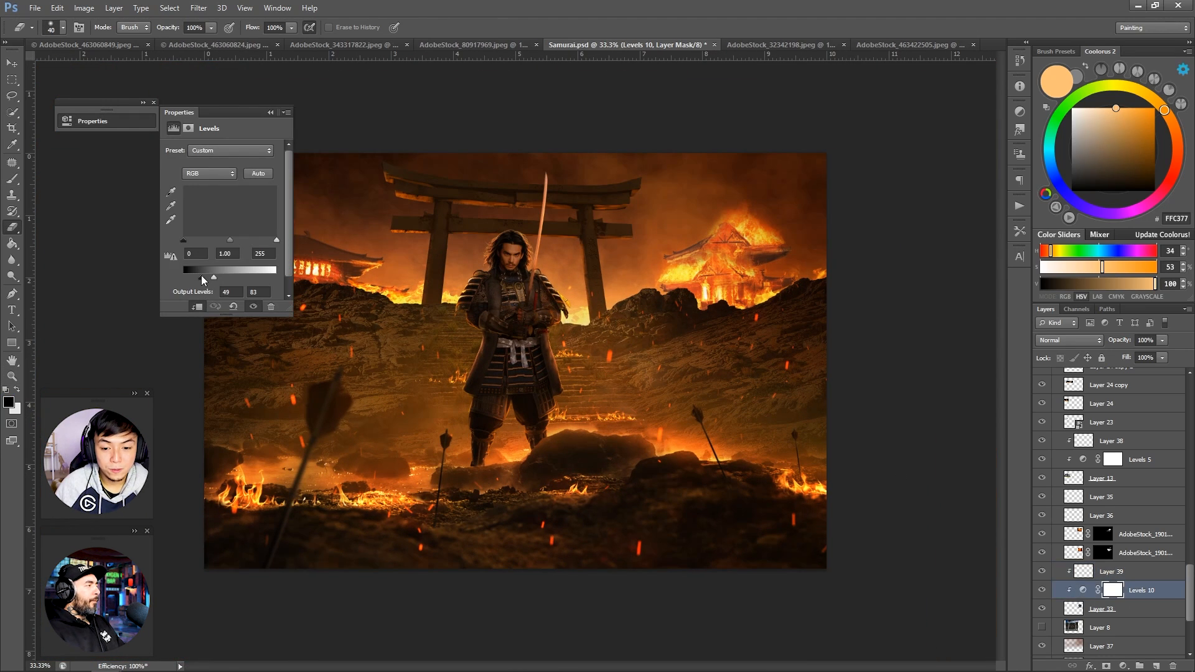
key(z)
drag(386, 237, 349, 230)
click(270, 112)
drag(616, 231, 589, 230)
key(ctrl+s)
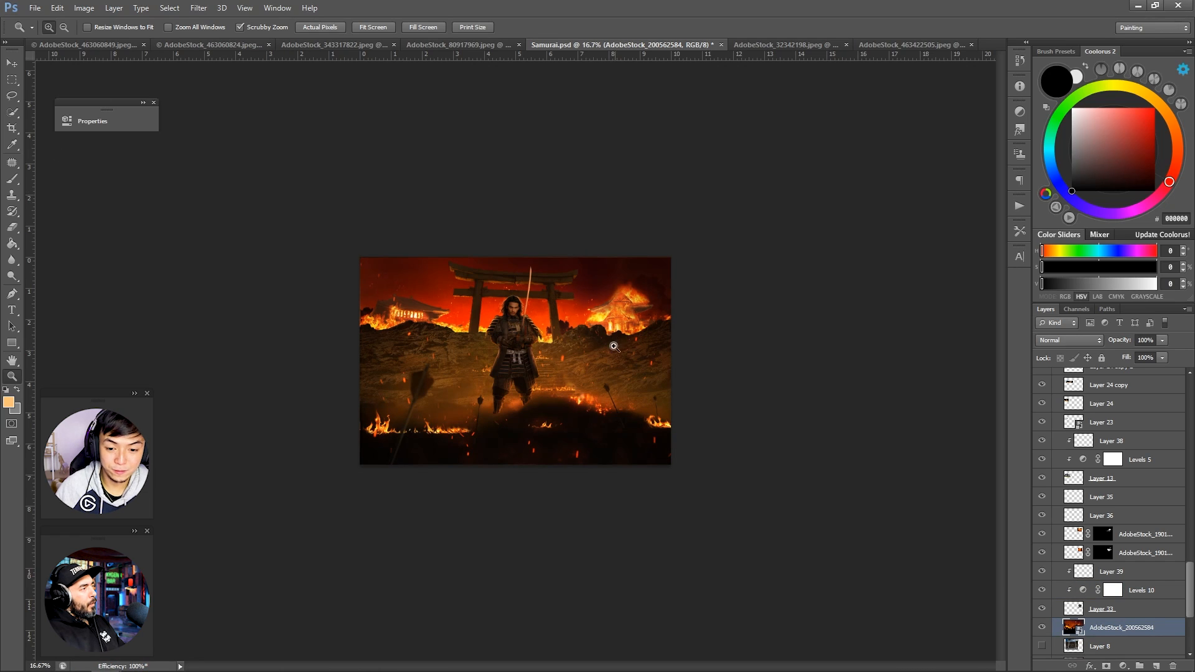
Step: Move fire image AdobeStock_200562584 below Layer 7, shift it upward, and enlarge it slightly to cover the canvas width
key(v)
drag(614, 346, 615, 318)
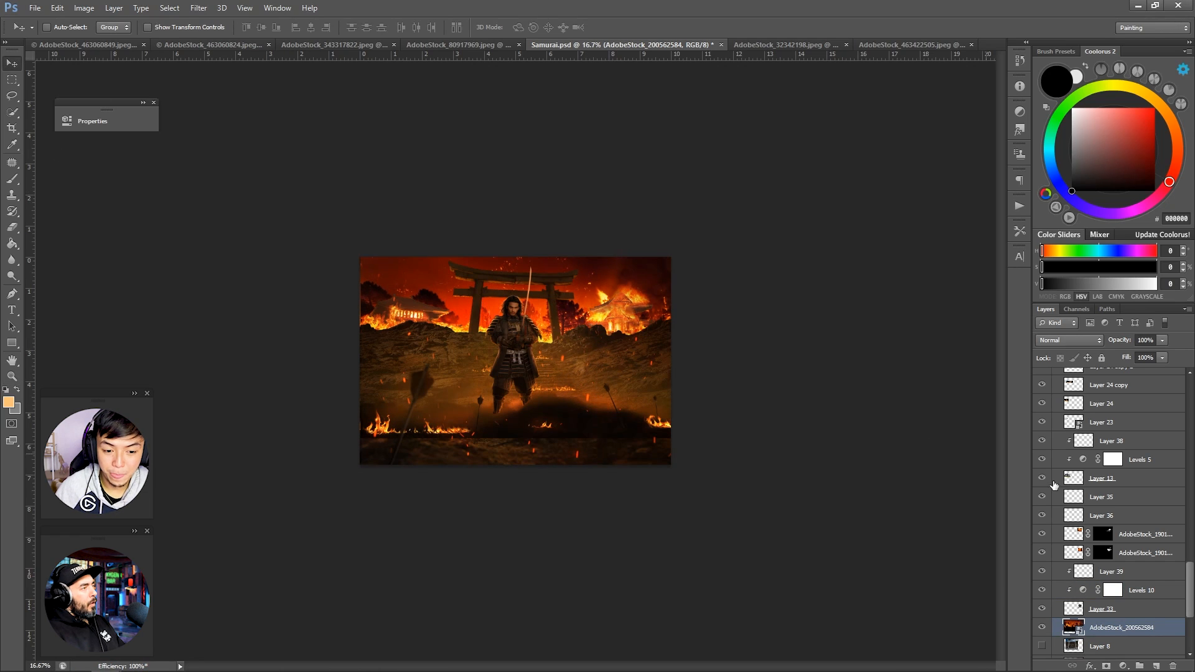
drag(1124, 627, 1133, 565)
drag(648, 374, 646, 371)
key(ctrl+t)
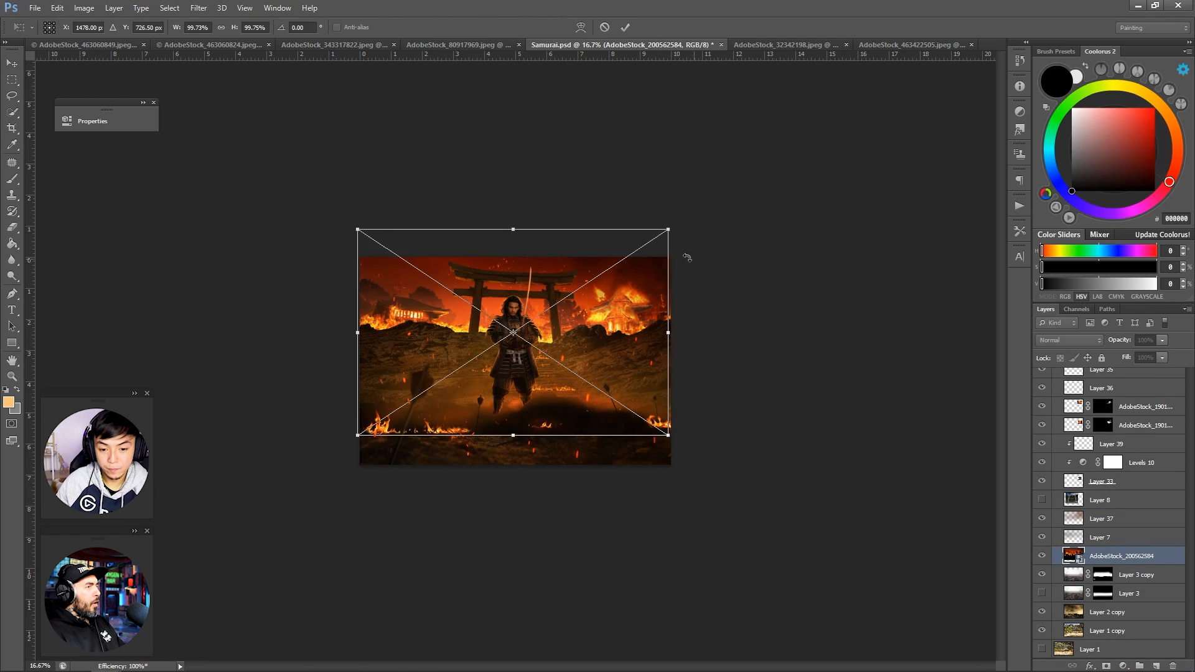
drag(669, 230, 675, 228)
key(Return)
Step: Clip a Hue/Saturation adjustment to AdobeStock_200562584 with saturation at -100
click(1123, 666)
click(1102, 514)
right_click(1139, 558)
click(1071, 238)
drag(221, 223, 169, 223)
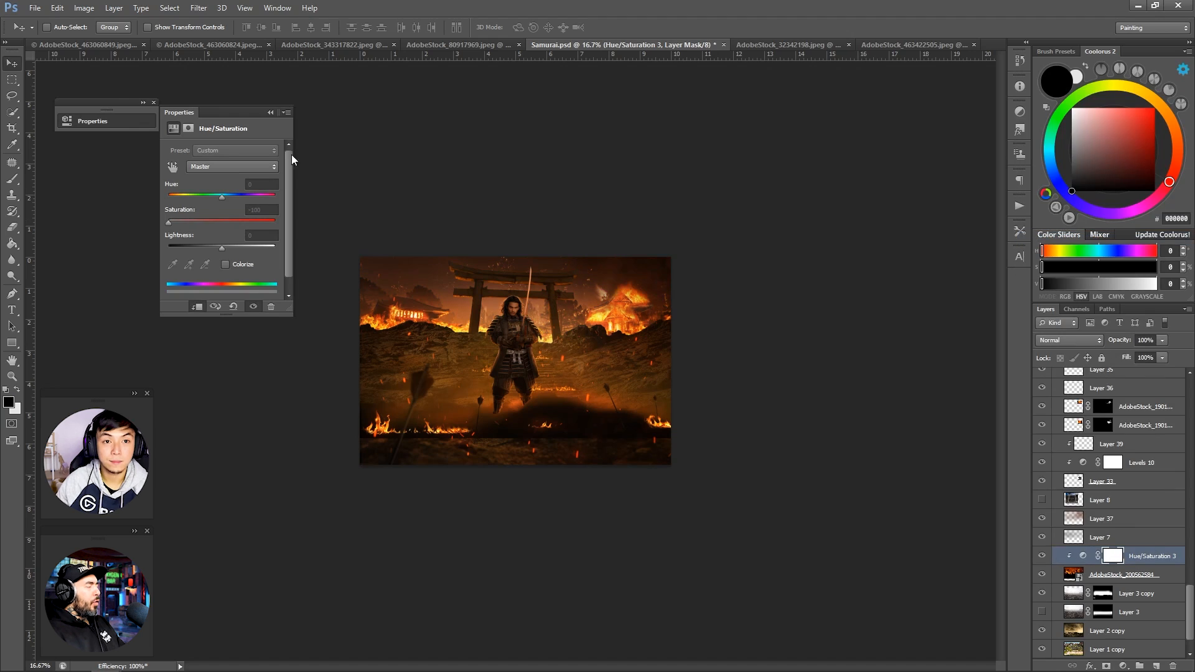
click(271, 113)
Step: Add a layer mask to AdobeStock_200562584, invert it to black, and choose the soft brush preset
click(1121, 574)
click(1106, 666)
key(ctrl+i)
key(b)
click(1019, 231)
click(944, 251)
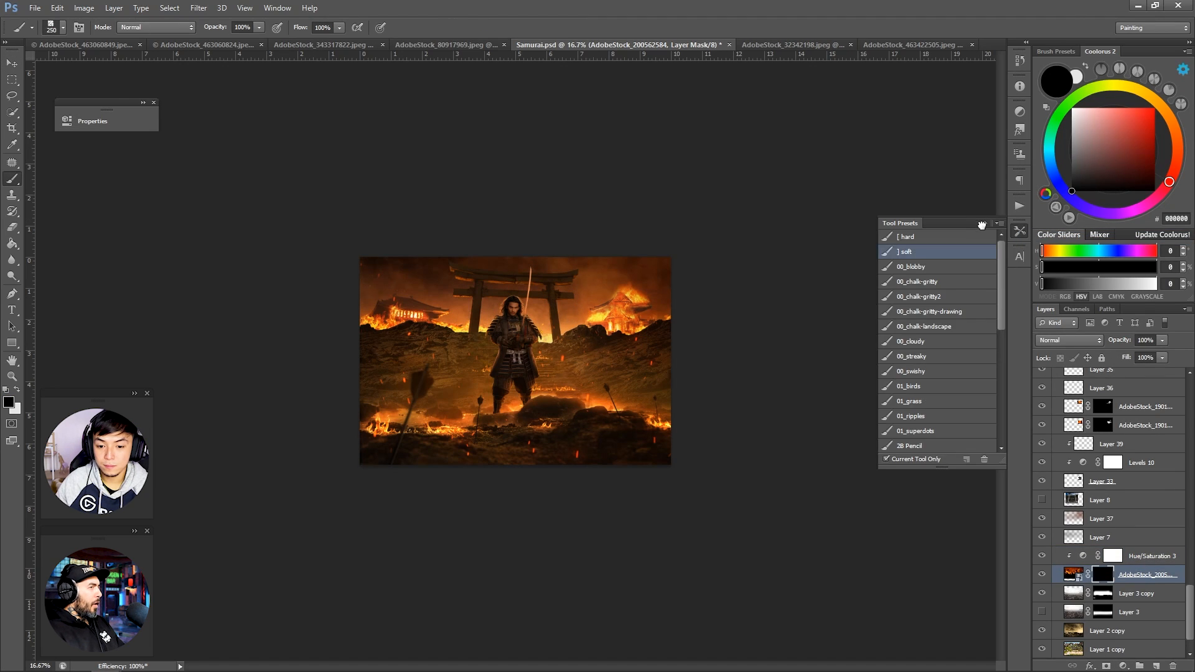
click(1020, 231)
Step: Reveal parts of the background fire image along the horizon with a 500 px brush, alternating white and black on its mask
key(x)
mouse_move(585, 323)
mouse_down()
mouse_move(525, 334)
mouse_move(510, 358)
mouse_up()
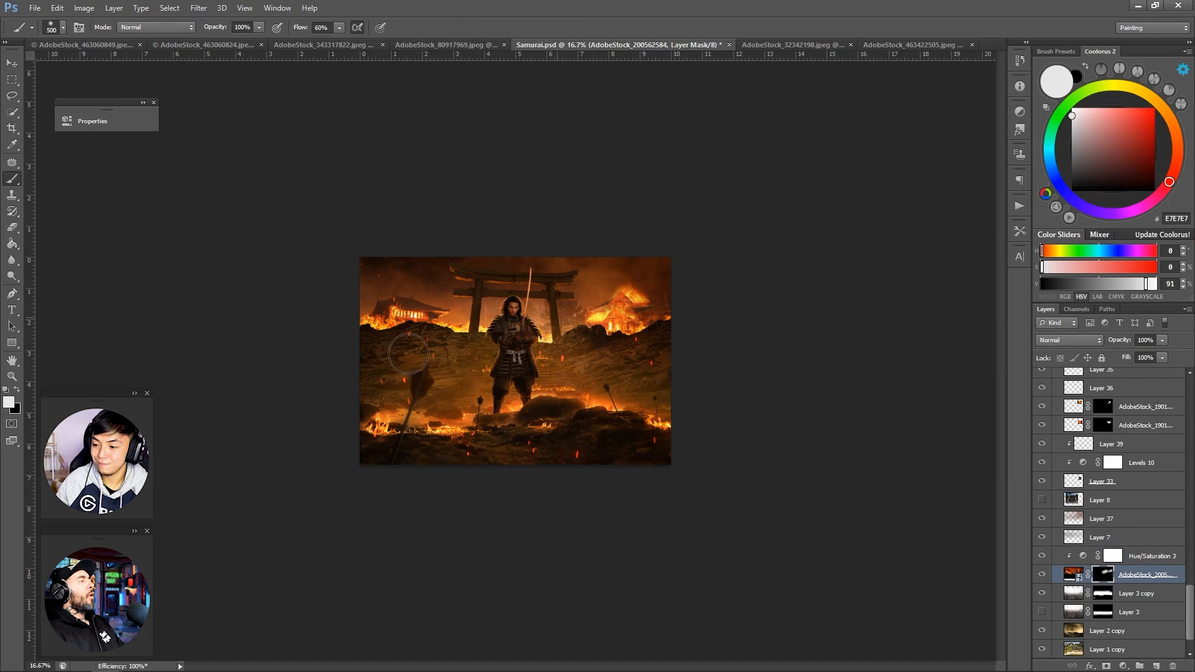
key(x)
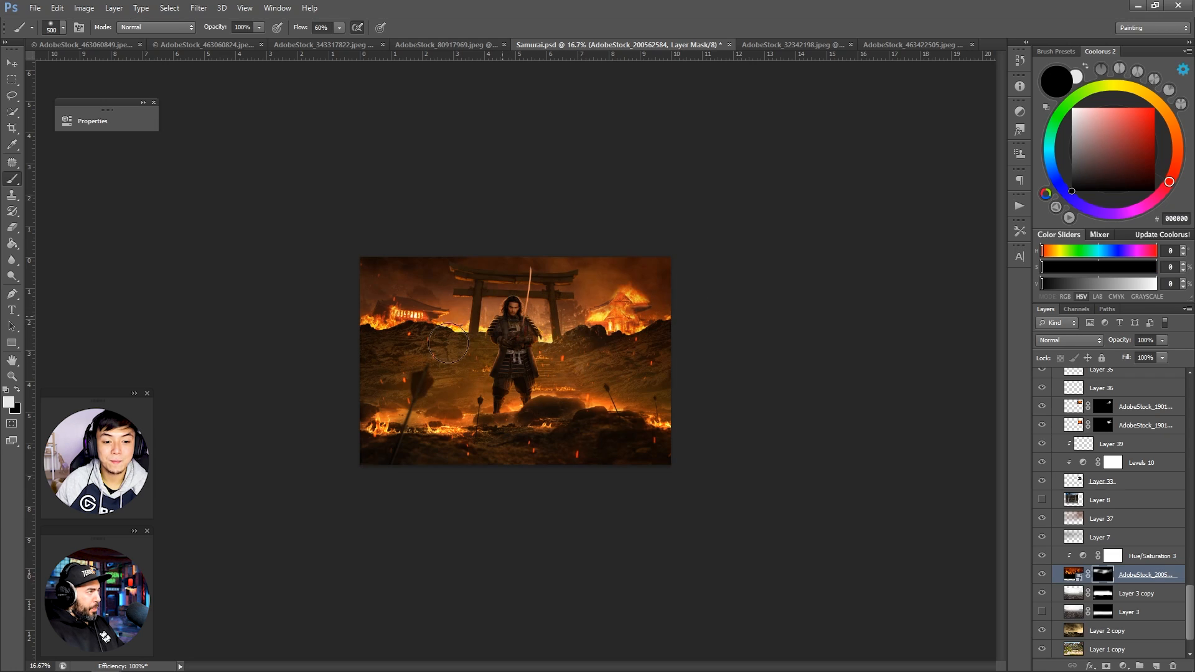
key(x)
drag(449, 345, 453, 330)
key(x)
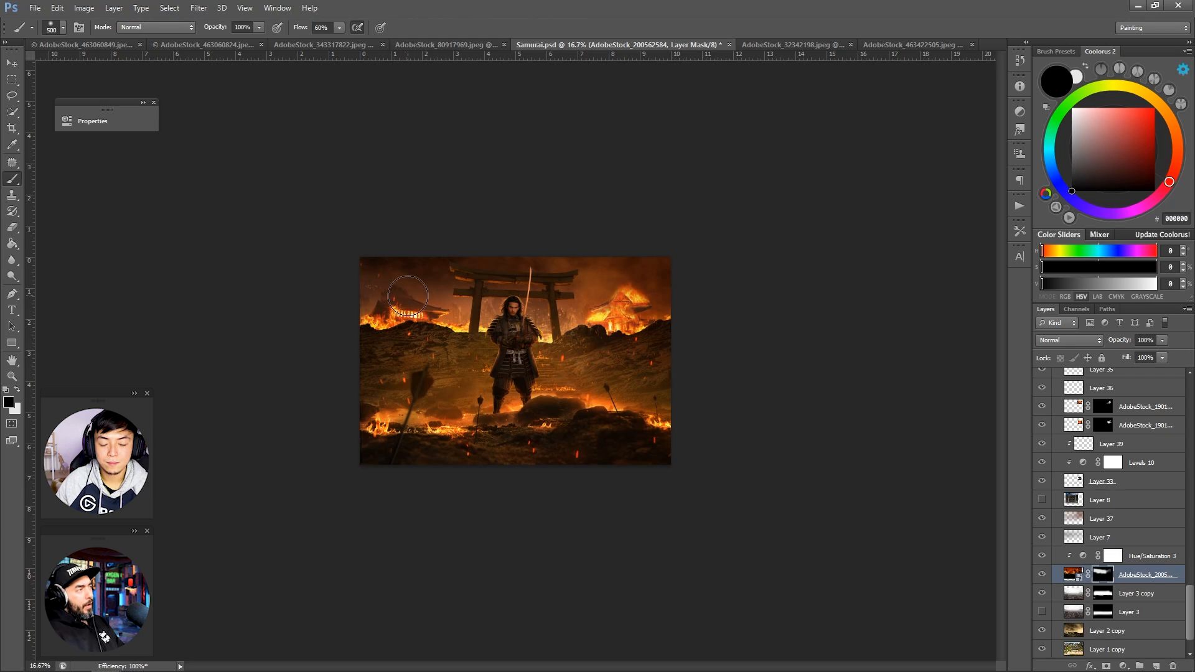
Step: Duplicate the masked background fire image, group both copies, and clip Hue/Saturation 3 to the group
key(ctrl+j)
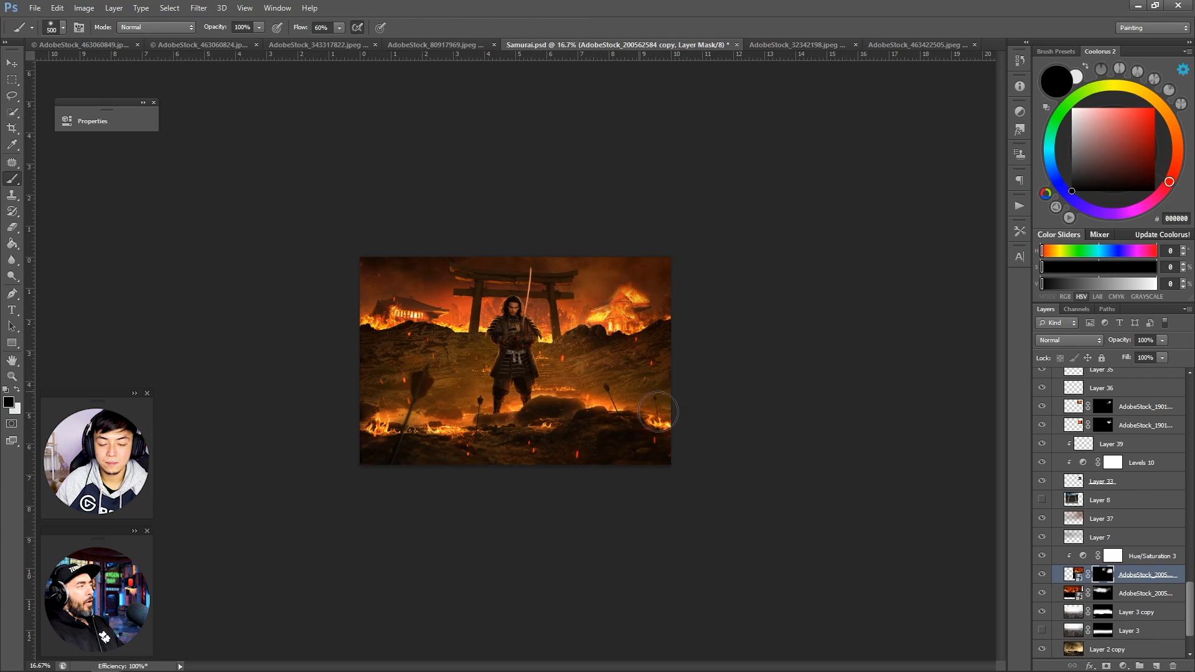
right_click(1155, 560)
click(1117, 231)
click(1162, 574)
shift+click(1161, 593)
key(ctrl+g)
right_click(1156, 557)
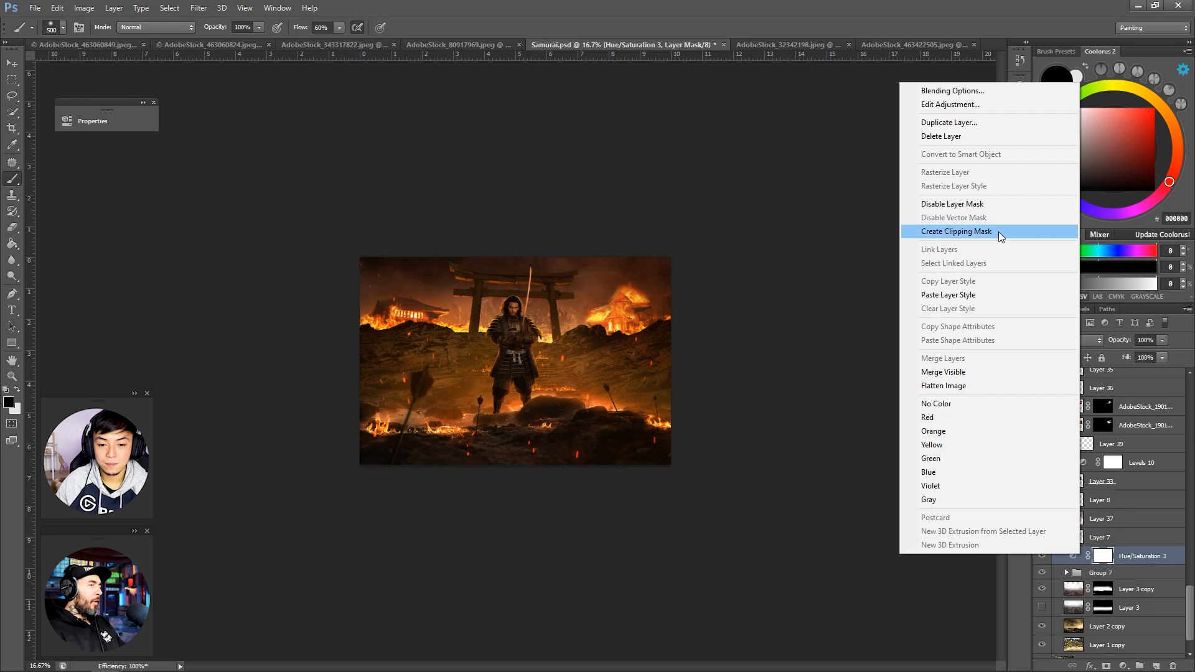
click(999, 231)
key(z)
drag(516, 296, 815, 313)
alt+click(815, 313)
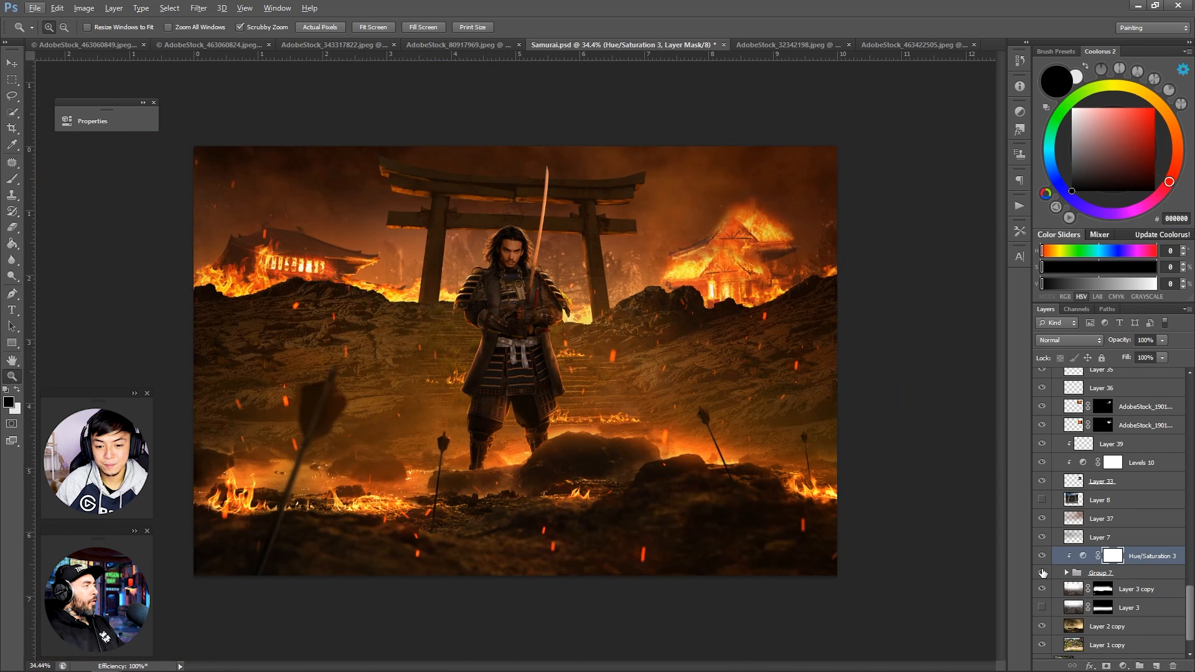
click(1043, 573)
click(1044, 574)
Step: Create a new layer above Hue/Saturation 3 and sample orange #E49714 from the burning pagoda for a 700 px brush
click(1157, 666)
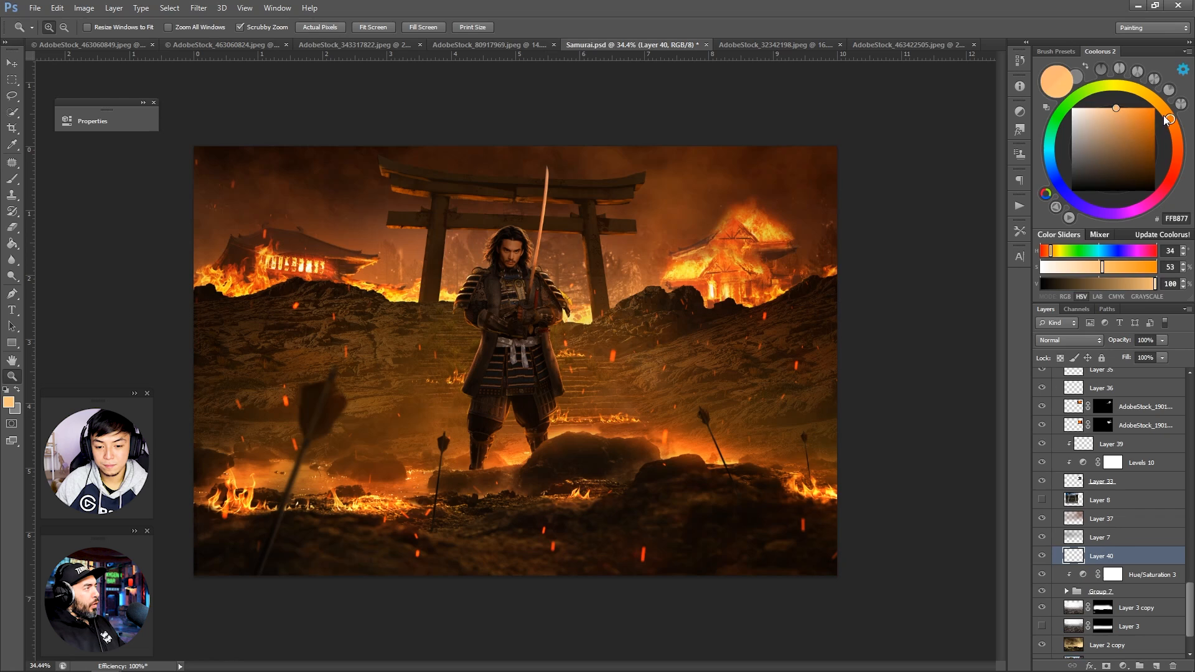
key(b)
alt+click(723, 282)
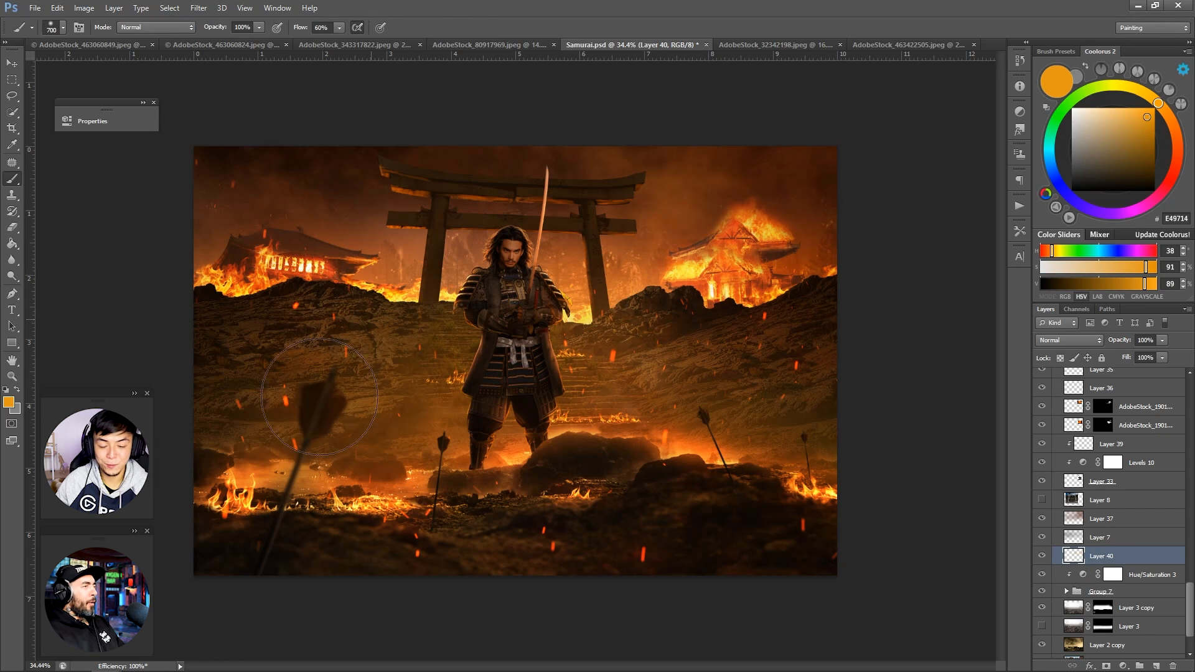
Step: Compare the fire layers over the right pagoda, hide both of them with Layers 35 and 36, and save the document
key(z)
mouse_move(589, 237)
mouse_down()
mouse_move(490, 177)
mouse_move(484, 194)
mouse_move(591, 261)
mouse_up()
click(1044, 408)
click(1043, 425)
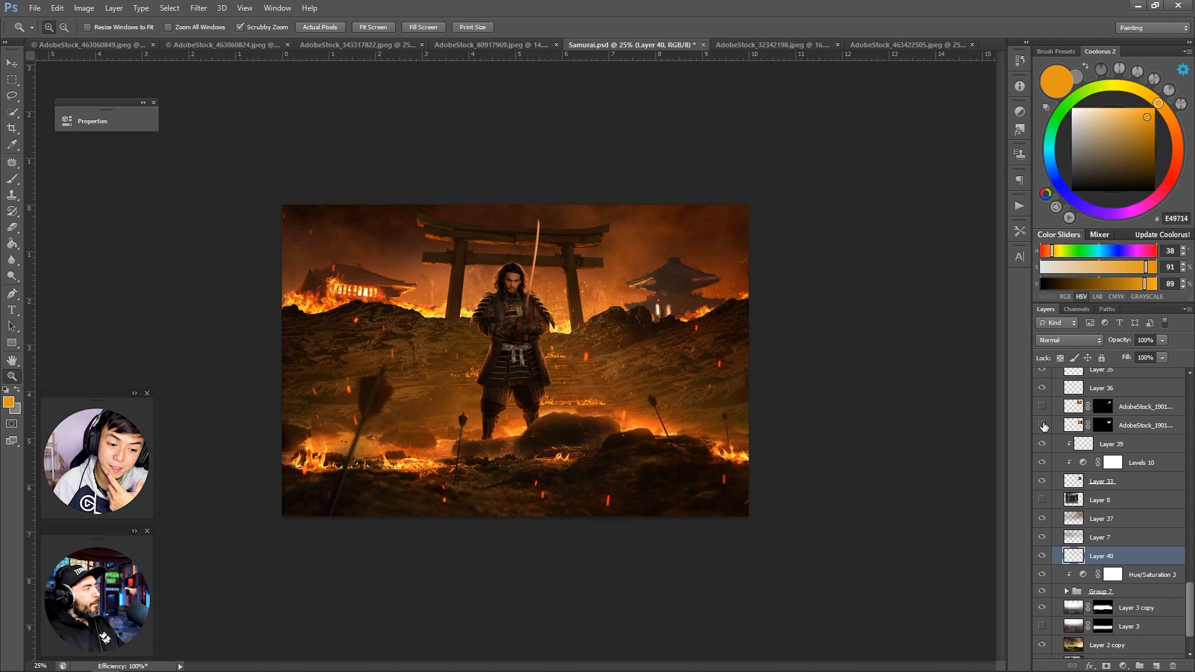
click(1043, 425)
click(1043, 408)
click(1044, 407)
click(1055, 423)
click(1044, 424)
click(1043, 406)
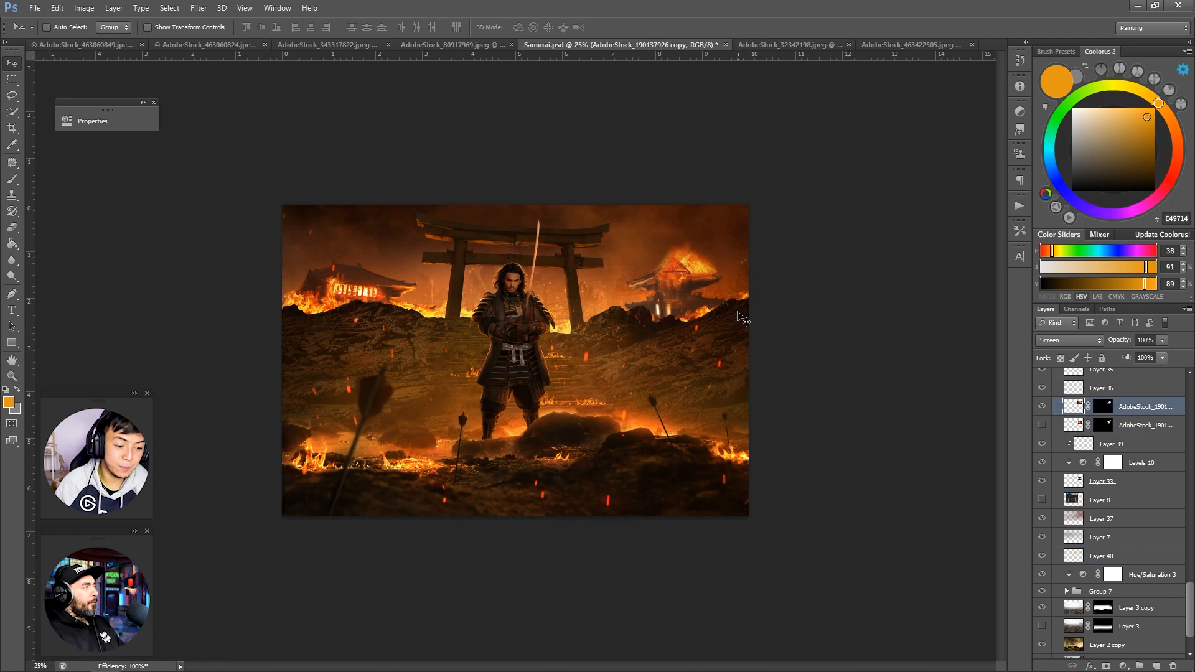
drag(1042, 408, 1040, 390)
key(z)
mouse_move(706, 315)
mouse_down()
mouse_move(629, 278)
mouse_move(705, 311)
mouse_up()
key(ctrl+s)
Step: Duplicate Layer 23, the left pagoda's glowing windows, and place the copy over the right pagoda
scroll(1089, 478, up, 3)
scroll(1089, 478, up, 5)
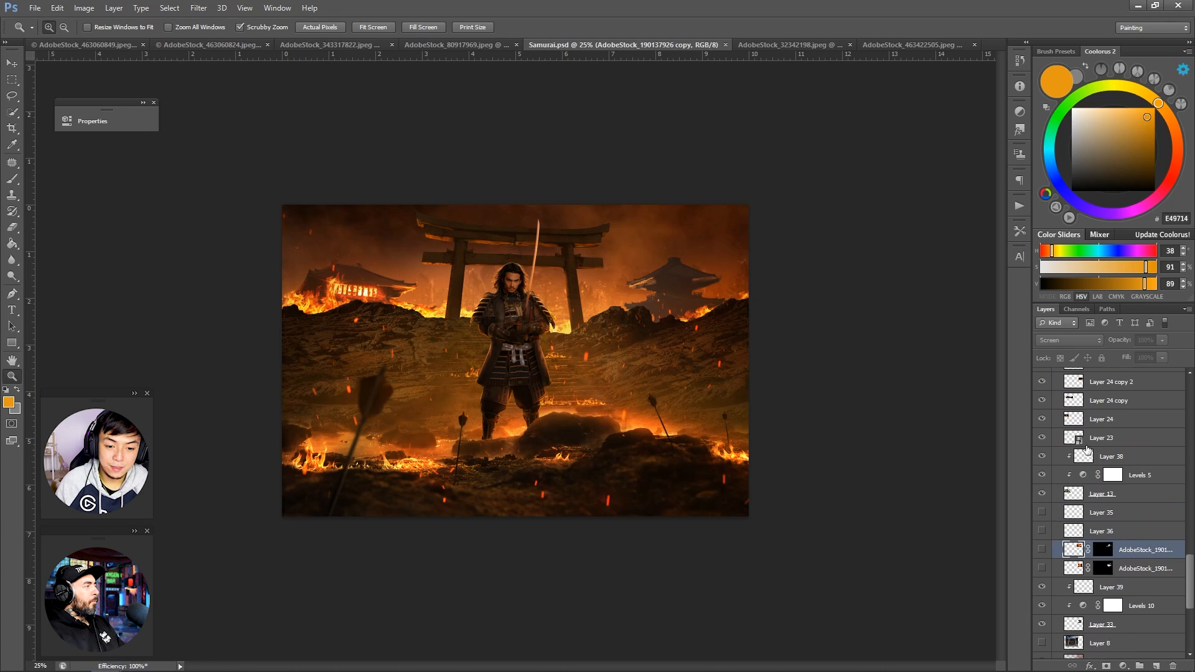
scroll(1063, 514, down, 1)
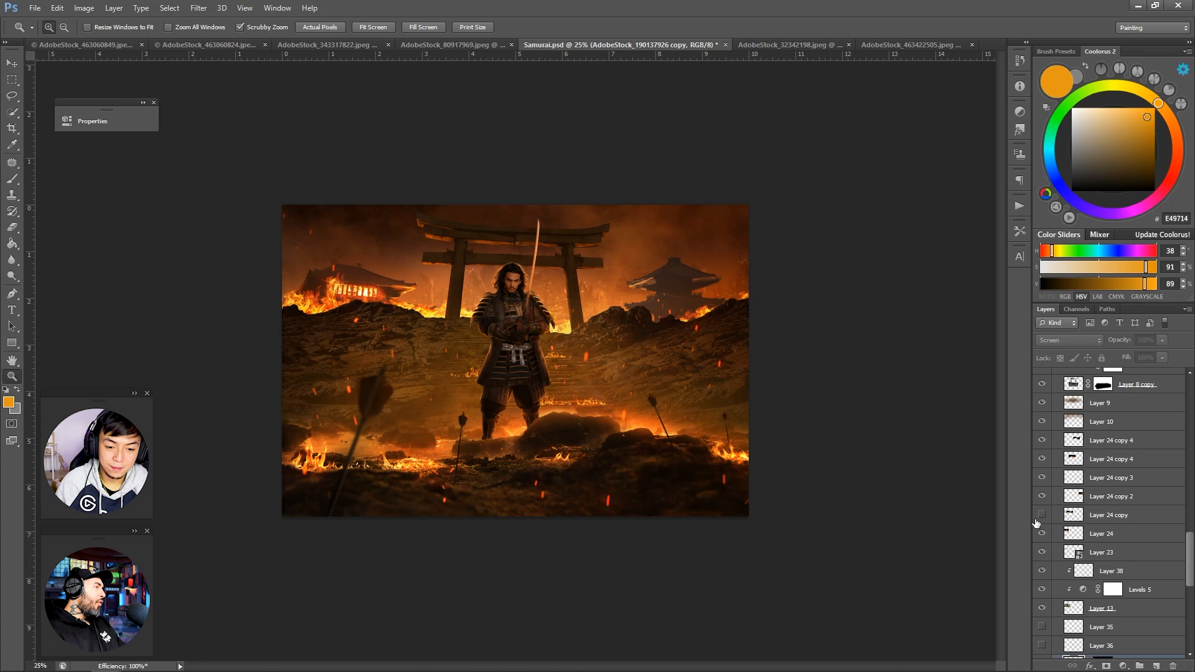
click(1041, 515)
click(1139, 552)
key(ctrl+j)
key(v)
drag(353, 290, 669, 291)
Step: Scale down the glowing windows copy and position it on the right pagoda's upper floor
key(ctrl+t)
drag(726, 264, 686, 293)
key(Return)
key(ctrl+t)
drag(707, 253, 700, 247)
key(Return)
ctrl+double_click(700, 249)
ctrl+double_click(703, 248)
drag(784, 308, 841, 318)
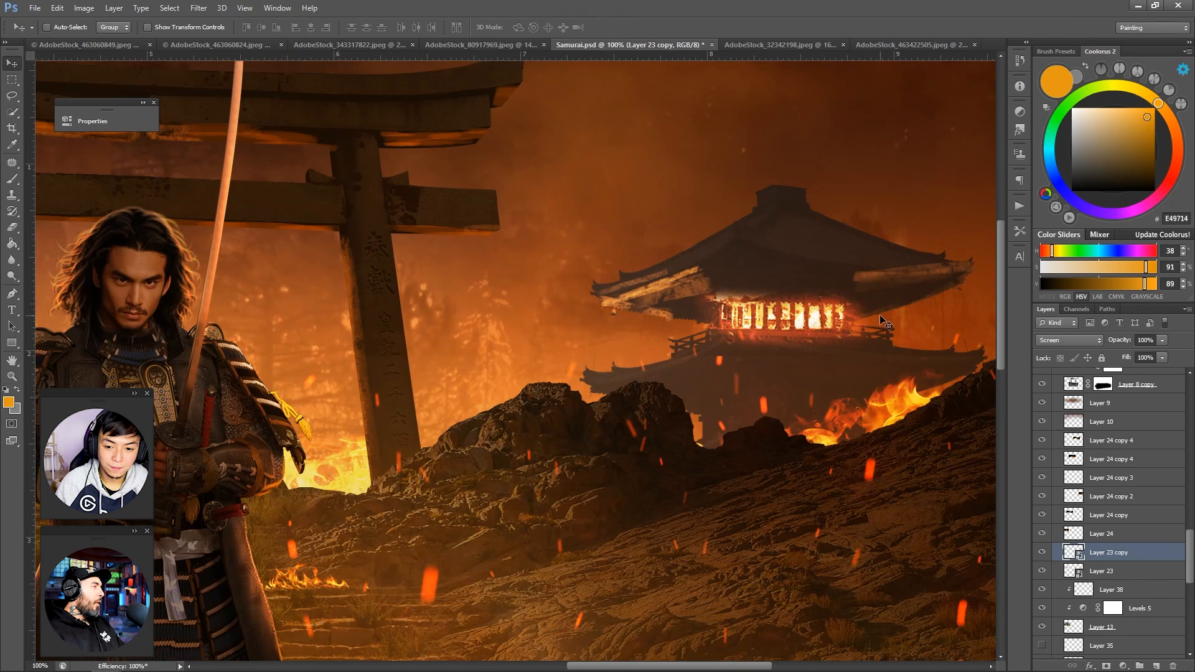
Step: Reshape the glowing windows copy to match the perspective of the right pagoda's upper floor
key(ctrl+t)
right_click(841, 318)
click(870, 400)
drag(621, 286, 617, 257)
key(Return)
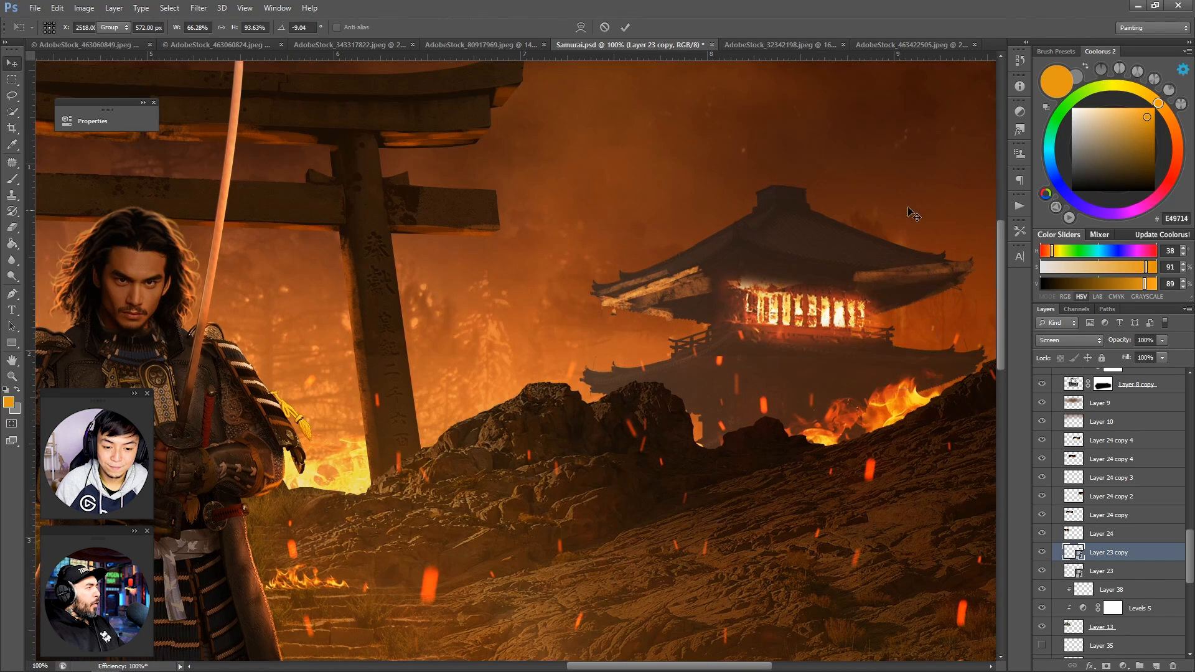
Step: Add a layer mask to the glowing windows copy, paint out the excess glow around the windows, and save the document
ctrl+click(825, 233)
click(1106, 667)
key(b)
drag(915, 336, 909, 423)
key(bracketleft)
key(bracketleft)
key(bracketleft)
key(bracketleft)
key(bracketleft)
key(bracketleft)
mouse_move(887, 370)
mouse_down()
mouse_move(884, 445)
mouse_move(643, 324)
mouse_move(645, 395)
mouse_up()
alt+click(760, 162)
alt+click(635, 257)
ctrl+click(589, 243)
key(ctrl+s)
Step: Try a duplicate of the Layer 24 copy 2 flames in front of the right pagoda, and delete it
ctrl+click(803, 291)
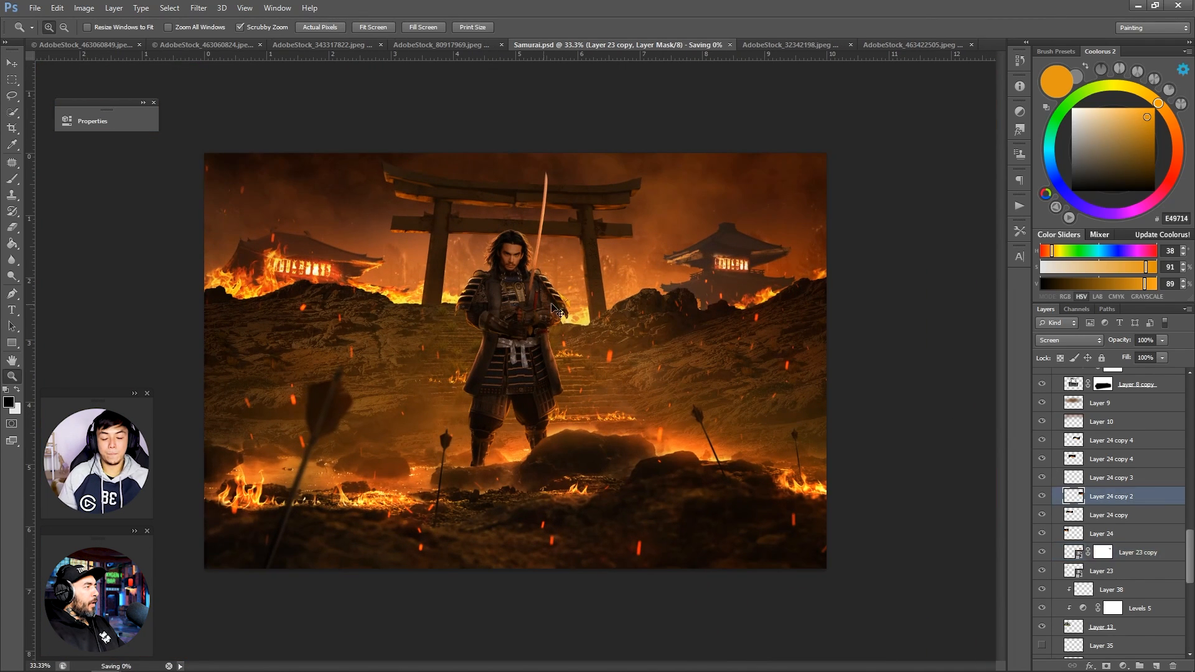
key(v)
mouse_move(861, 309)
alt+mouse_down()
mouse_move(793, 285)
mouse_move(718, 315)
alt+mouse_up()
key(Delete)
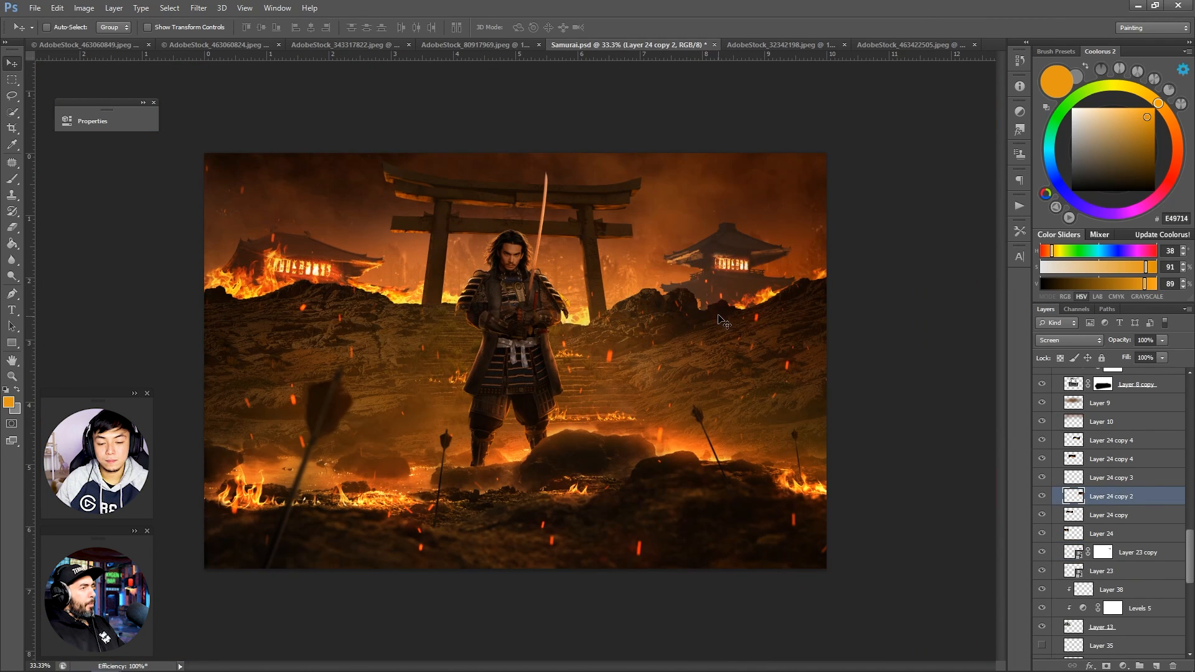
Step: Duplicate the Layer 24 copy 4 flames onto the ridge in front of the right pagoda and warp them to follow its contour
ctrl+click(604, 336)
alt+drag(604, 336, 765, 332)
key(ctrl+t)
click(588, 28)
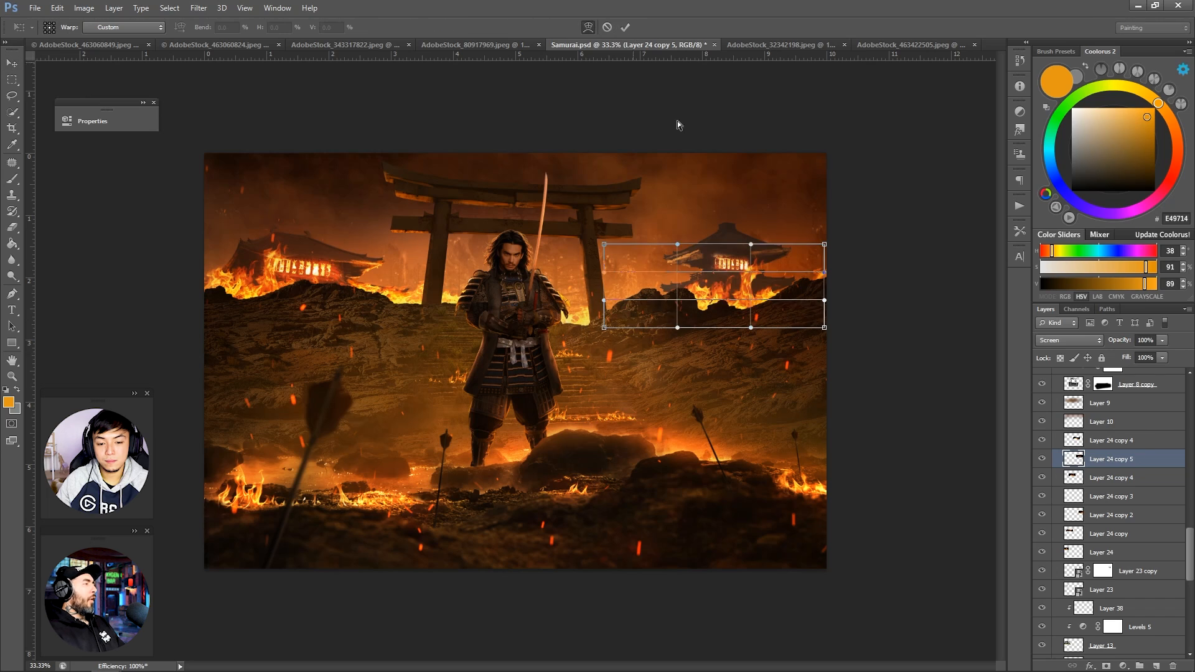
drag(742, 260, 751, 296)
key(Return)
key(z)
alt+click(662, 214)
alt+click(662, 213)
click(662, 214)
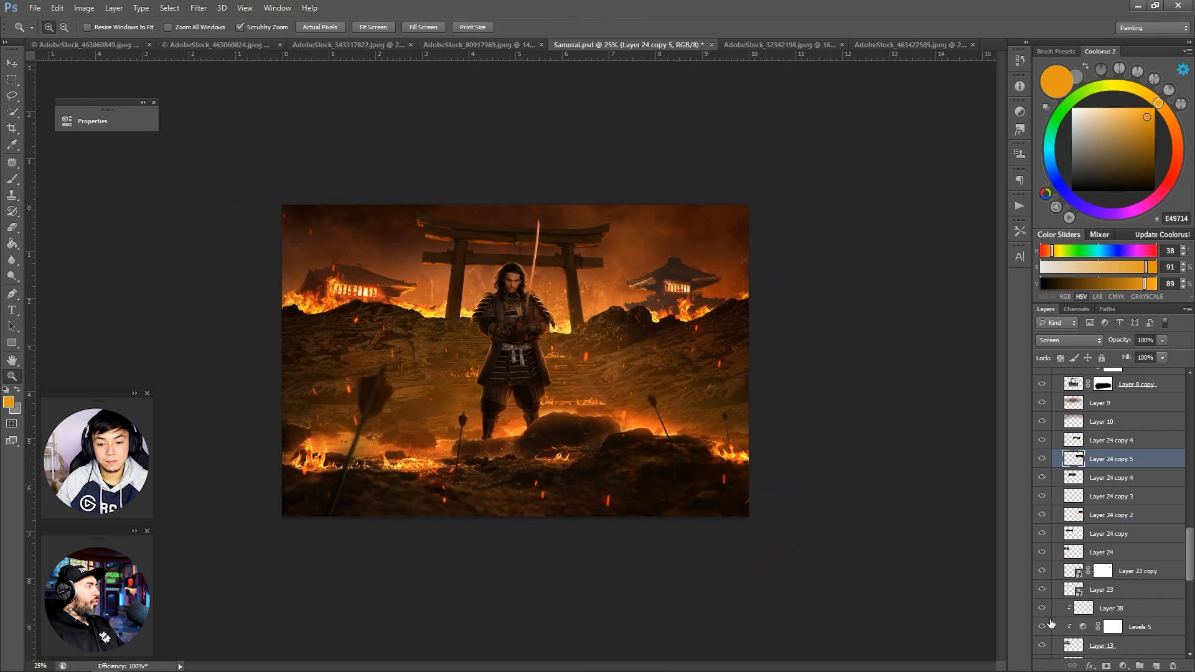
Step: Add a clipped Color Dodge layer above Layer 39 and paint dark orange firelight onto the right pagoda
scroll(1118, 568, down, 4)
click(1118, 569)
click(1156, 666)
right_click(1155, 567)
click(1086, 238)
click(1060, 340)
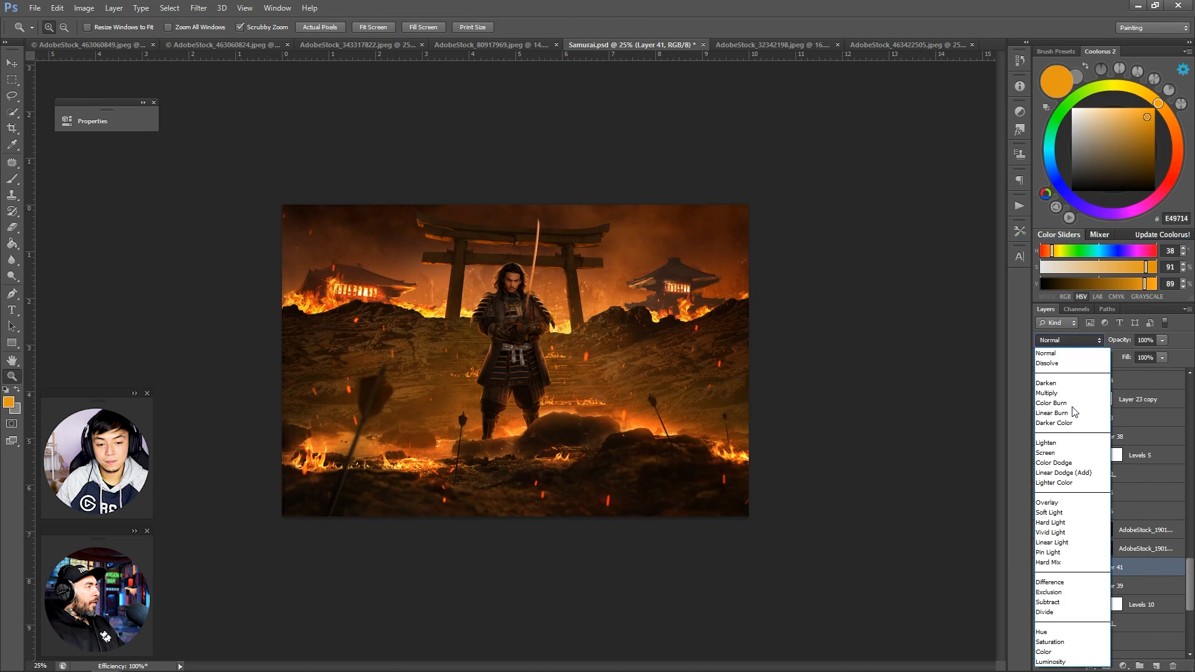
click(1062, 464)
click(1174, 129)
key(b)
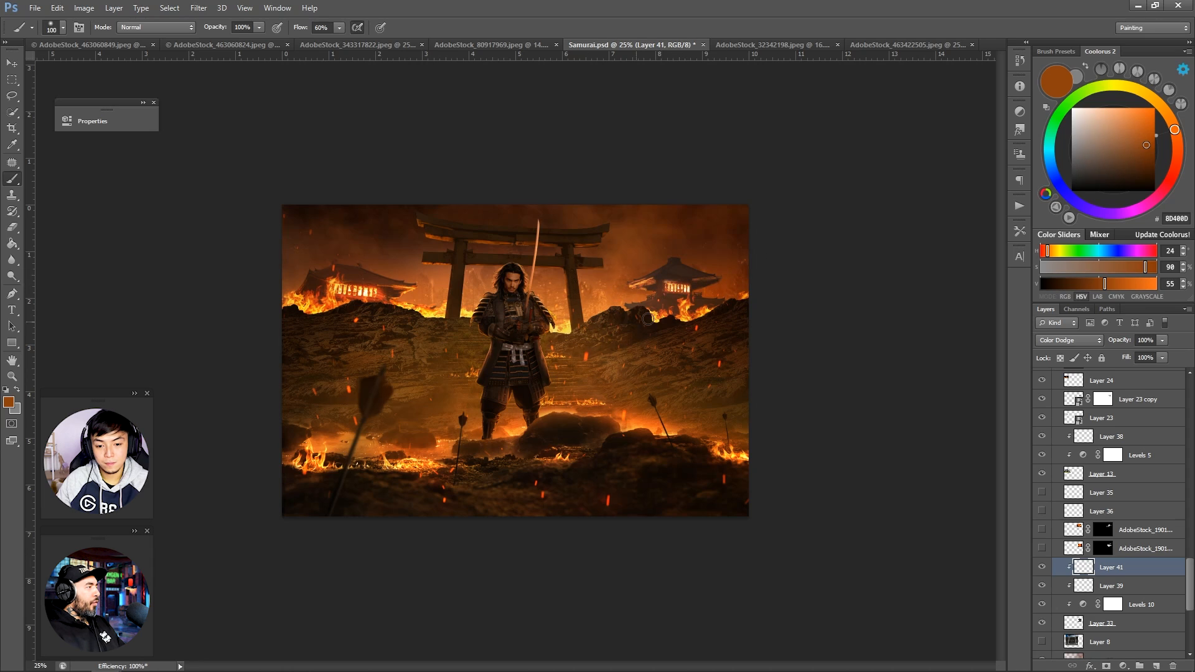
alt+click(623, 312)
key(z)
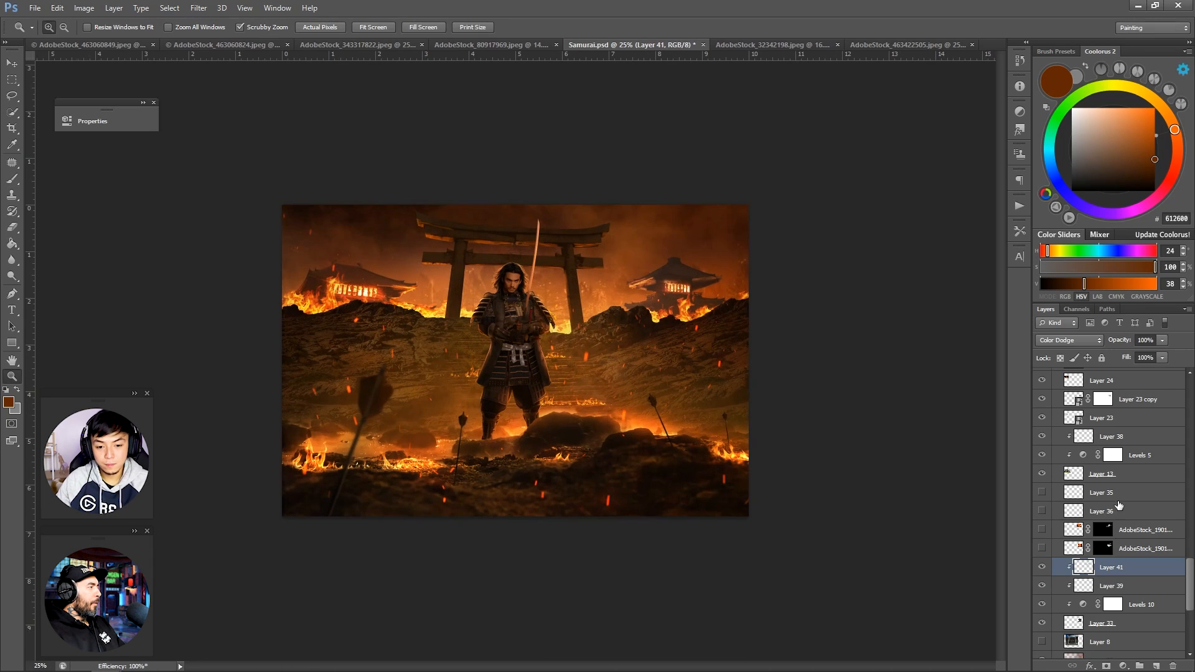
Step: Add another clipped layer in Soft Light mode and paint orange 914512 warmth over the right pagoda
click(1156, 666)
right_click(1119, 570)
click(1083, 236)
click(1066, 340)
click(1073, 511)
click(1111, 567)
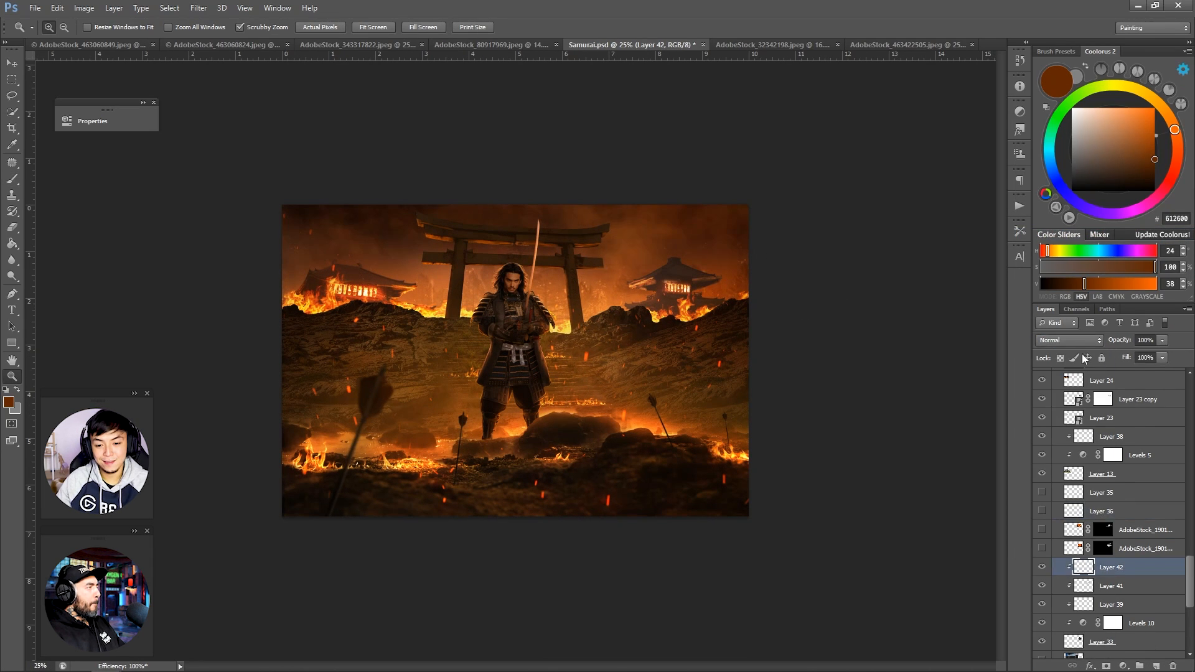
click(1078, 341)
click(1072, 513)
click(1144, 144)
key(b)
click(662, 275)
key(z)
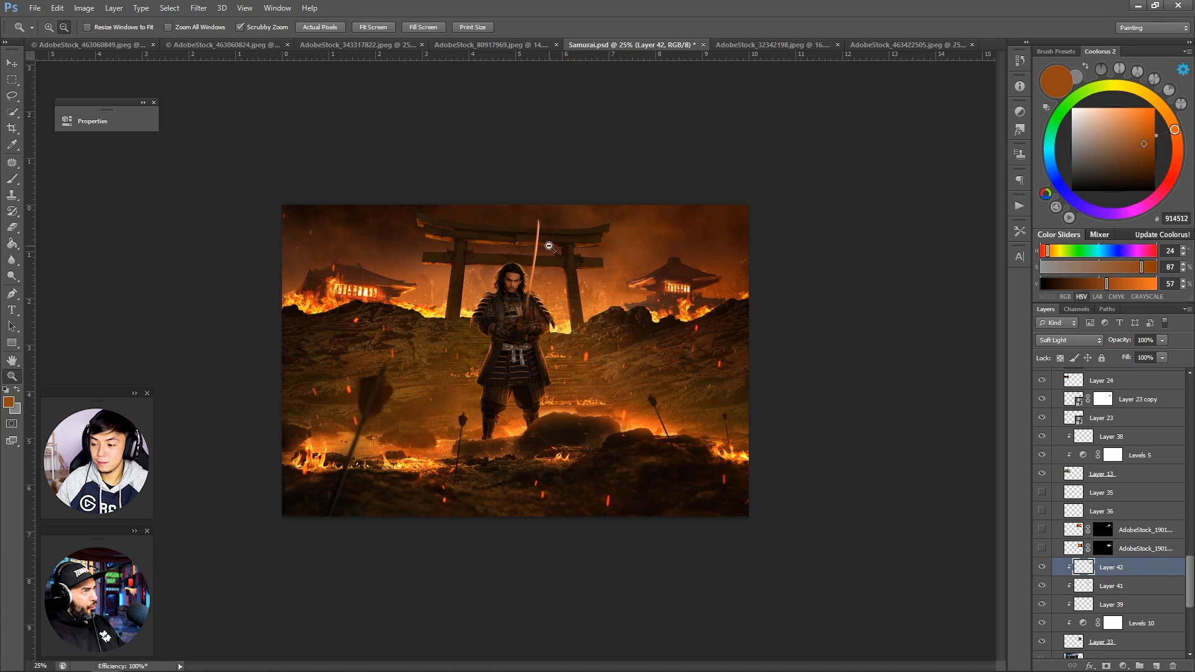
Step: Erase excess paint on Layer 39 over the right pagoda and save the document
click(1083, 586)
click(1038, 605)
click(1111, 604)
key(e)
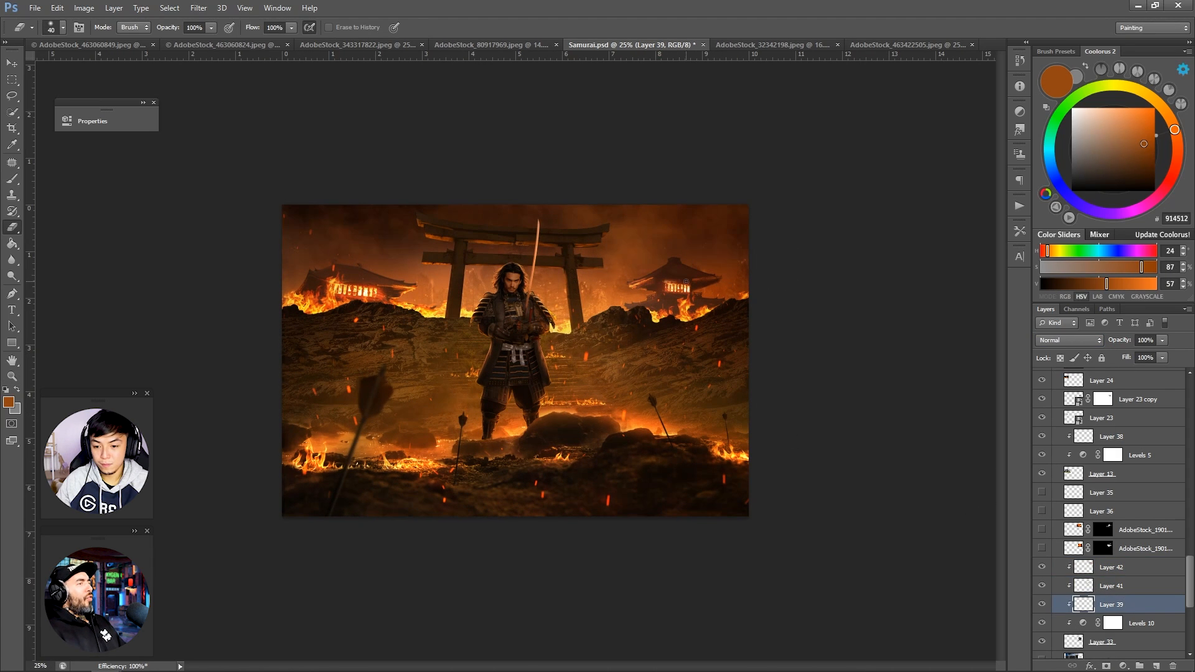
key(z)
alt+click(688, 213)
alt+click(689, 214)
alt+click(688, 213)
key(ctrl+s)
click(514, 260)
click(513, 259)
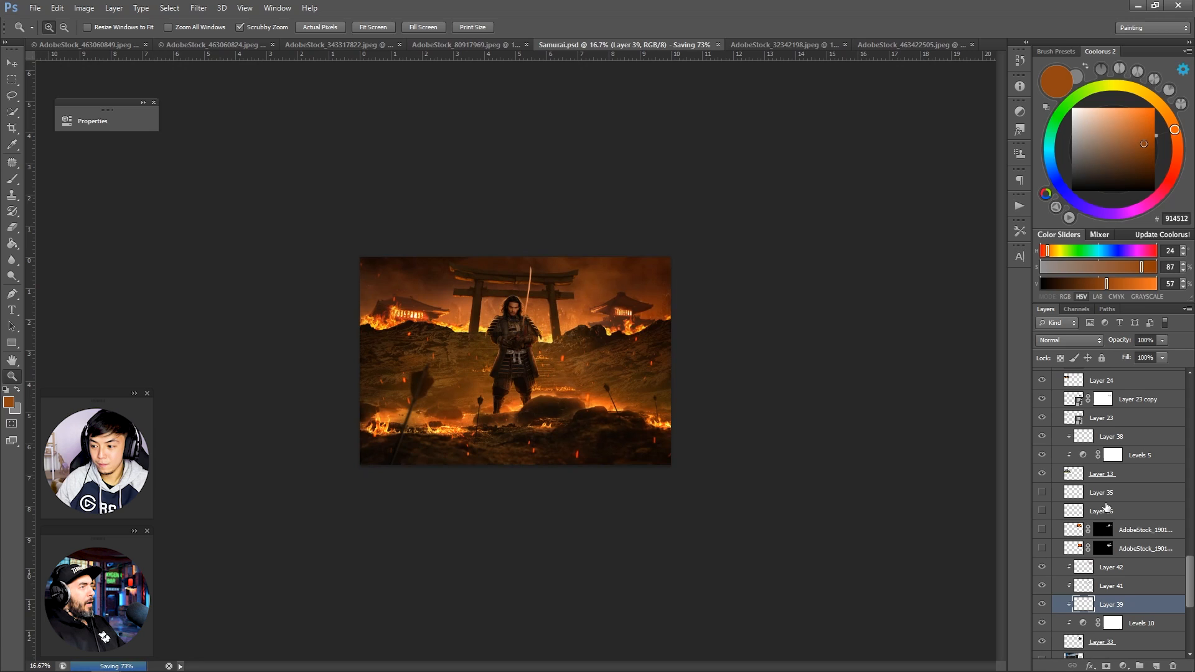
Step: Paint warm orange-brown light on Layer 15 over the hillsides, using 7C431D and 7F4300, and save the document
scroll(1100, 517, up, 8)
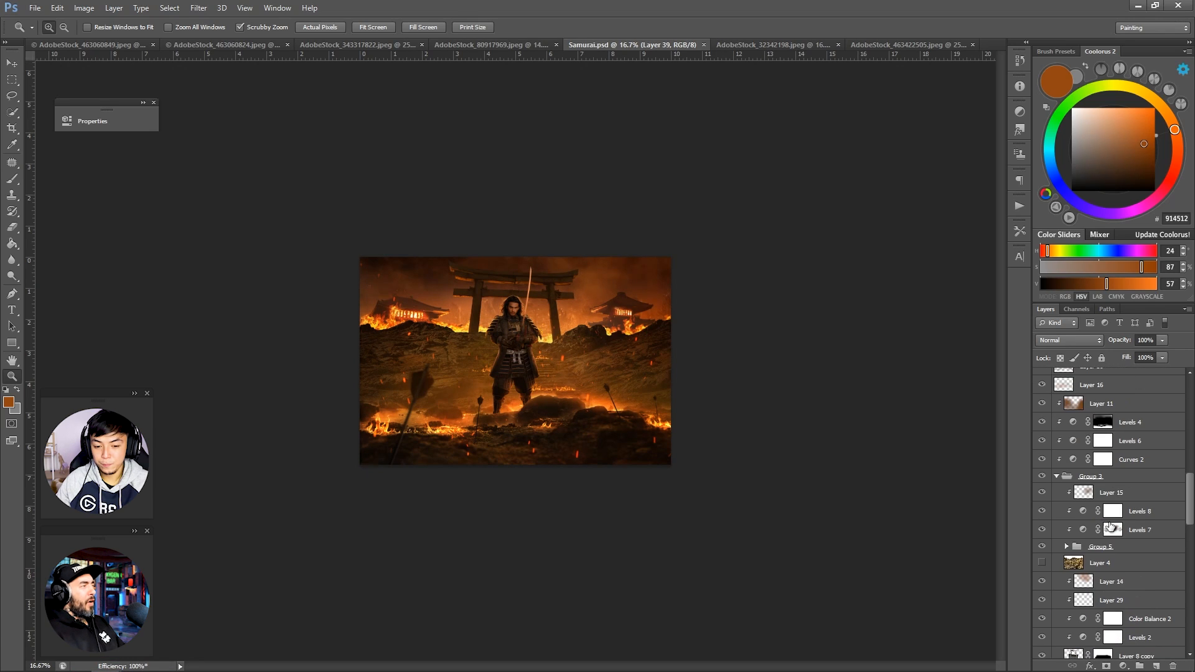
click(1102, 493)
click(1135, 150)
key(b)
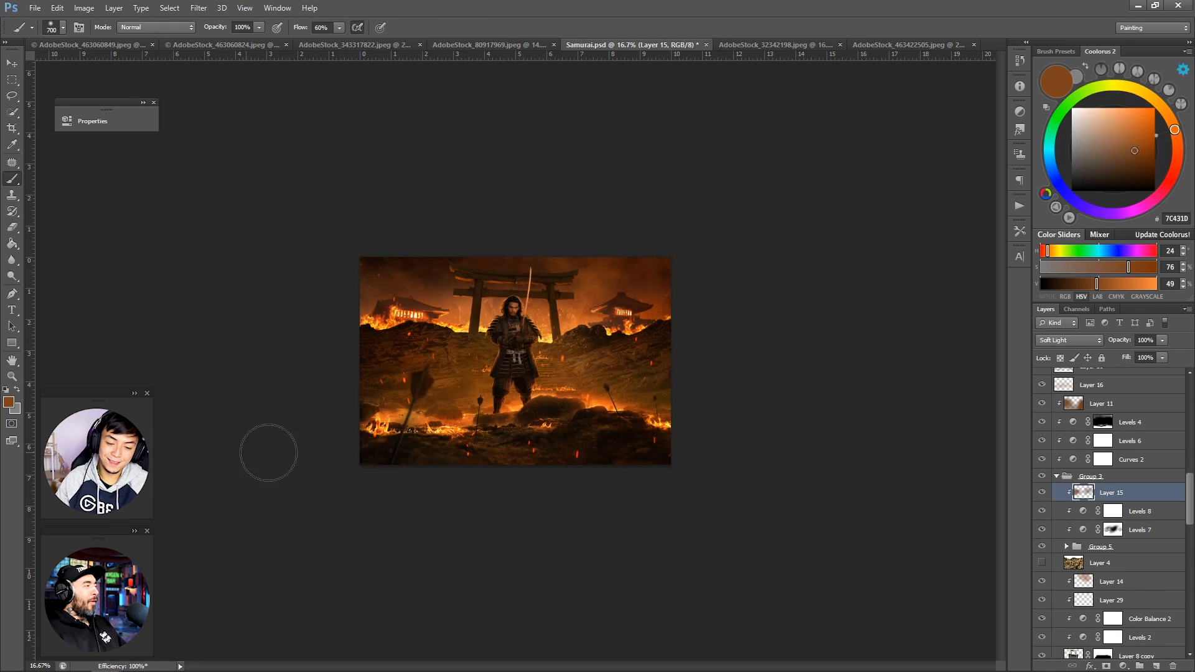
click(1150, 163)
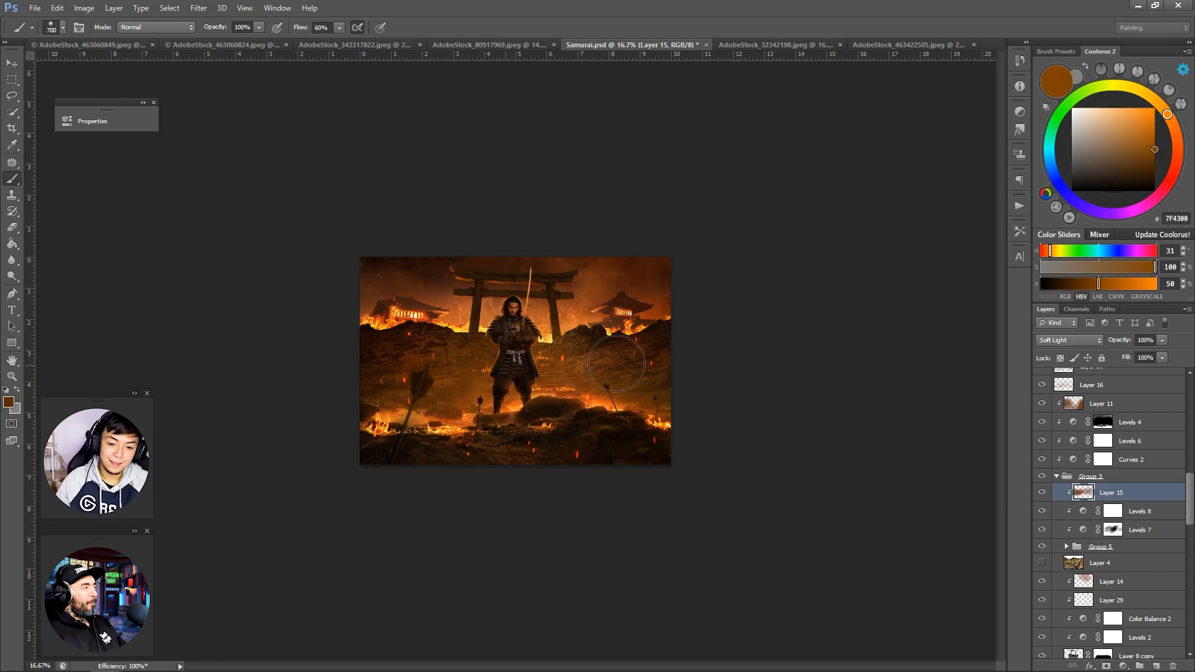
key(ctrl+s)
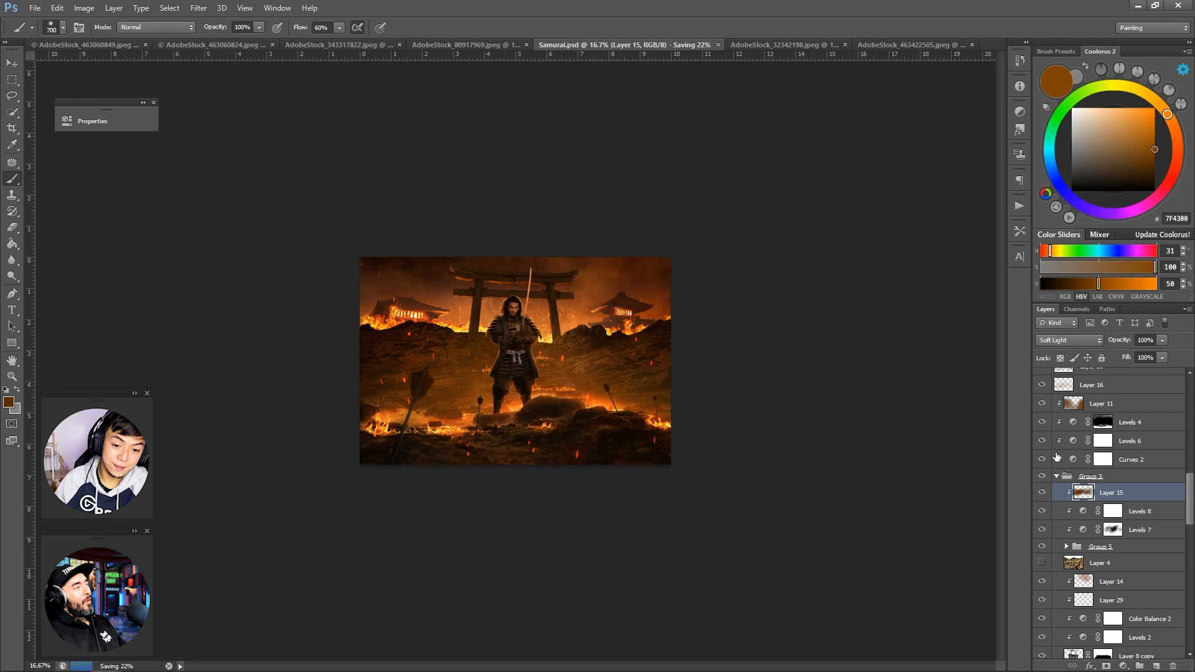
Step: Place a copy of the large Layer 18 arrow in the right foreground, transformed to lean the opposite way
scroll(1139, 432, up, 12)
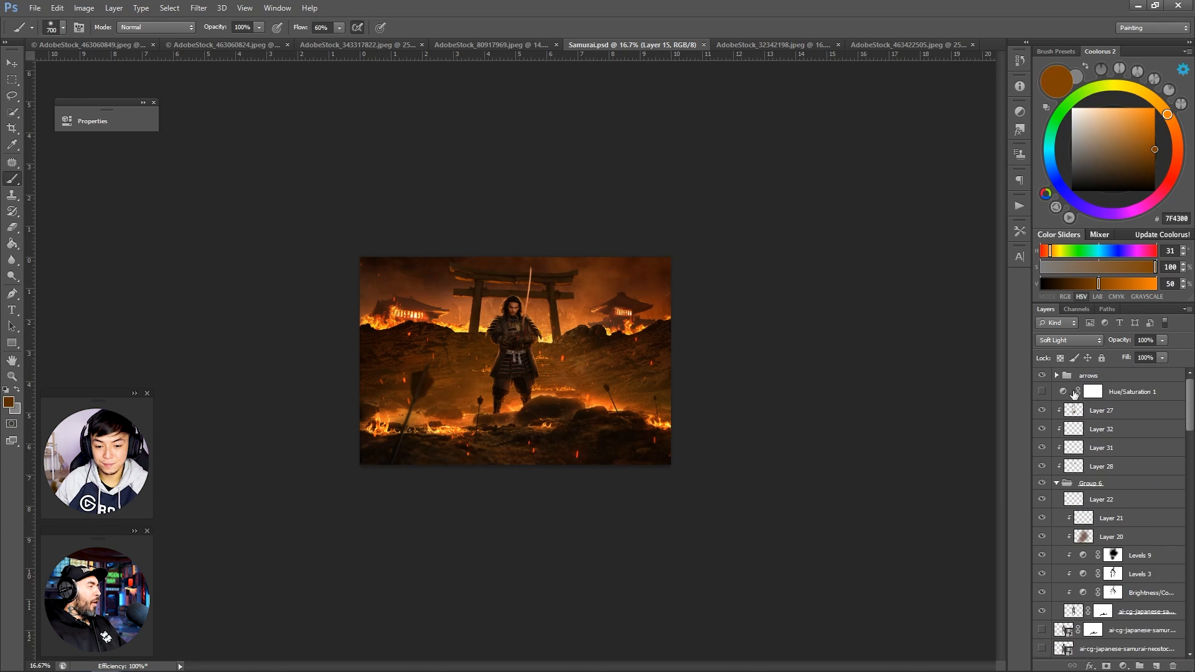
click(1057, 375)
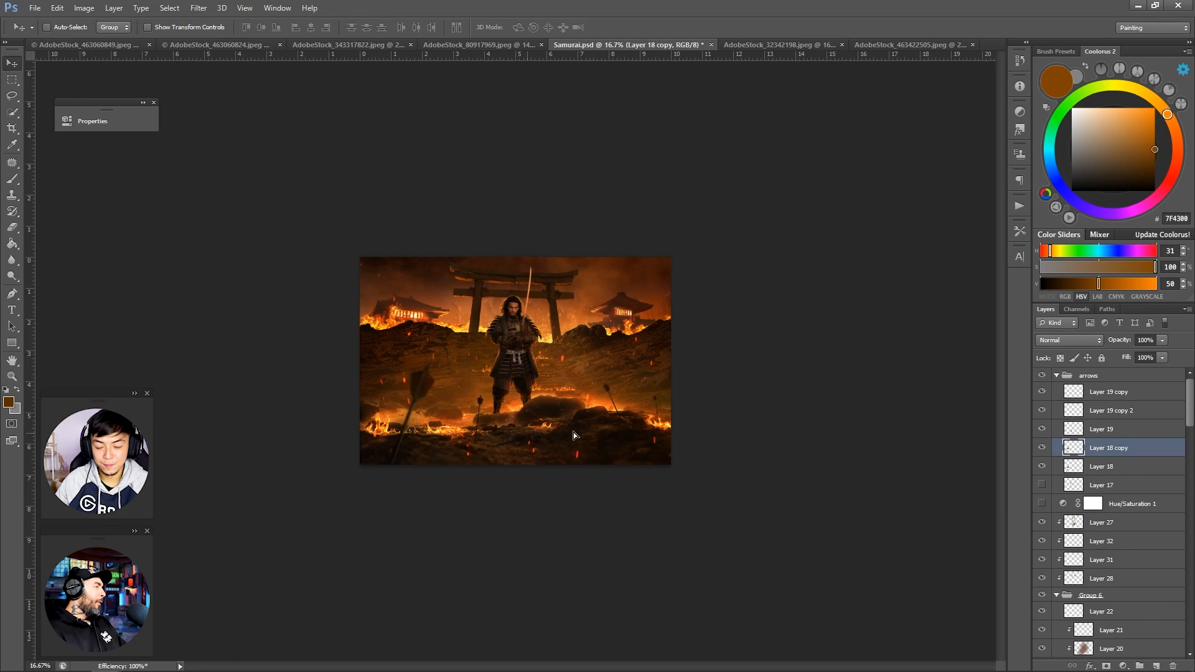
drag(574, 436, 685, 420)
key(ctrl+t)
drag(684, 420, 637, 350)
mouse_move(591, 436)
mouse_down()
mouse_move(682, 431)
mouse_move(608, 403)
mouse_up()
key(Return)
key(ctrl+t)
Step: Load the new arrow's outline as a selection, darken it with black paint, deselect, and save the document
ctrl+click(1074, 448)
click(1071, 191)
key(b)
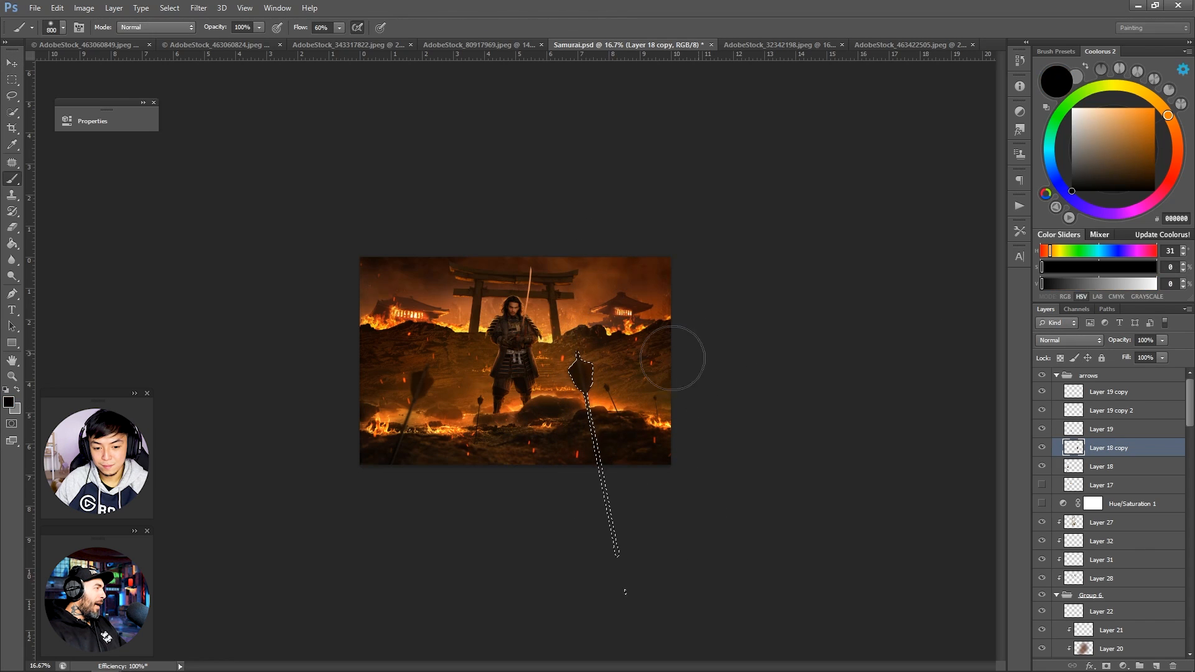
drag(580, 358, 589, 429)
key(ctrl+d)
key(z)
drag(704, 398, 816, 373)
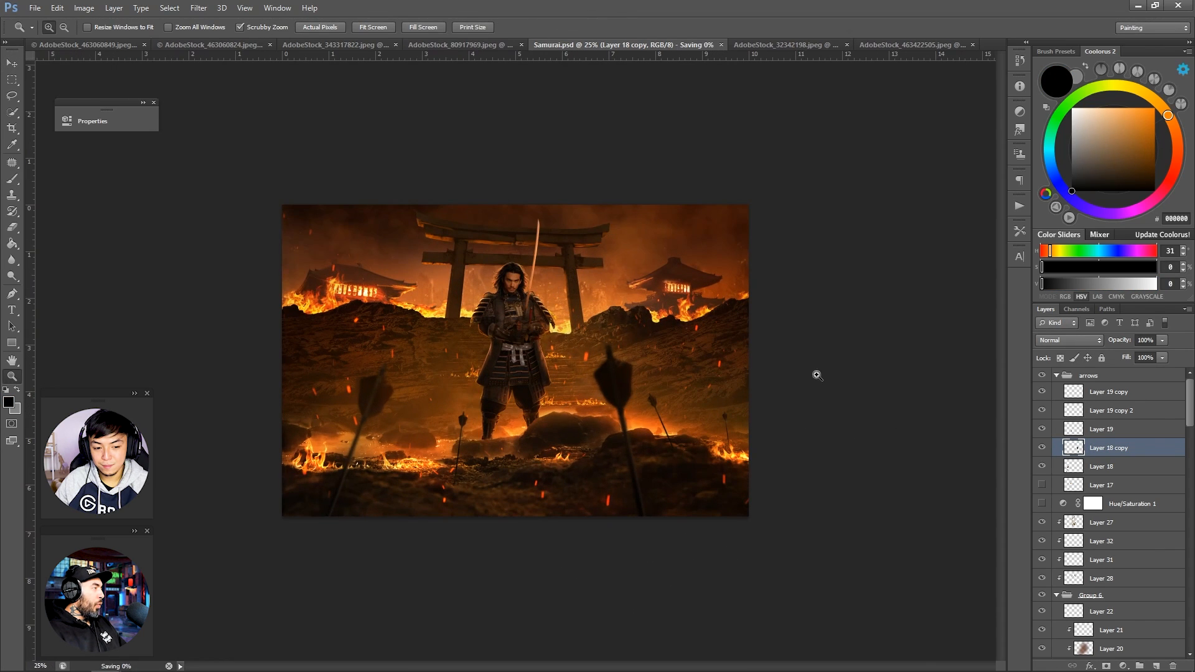
key(ctrl+s)
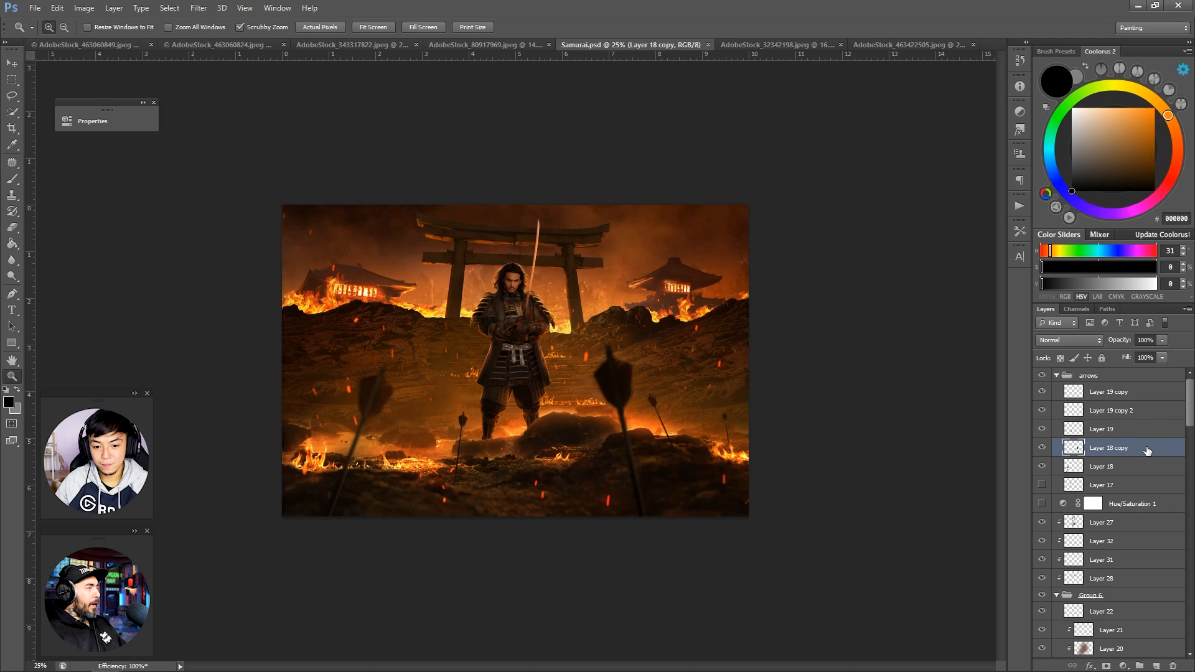
Step: Collapse the arrows group, group the composite's layers, and create a merged copy above the group
click(317, 313)
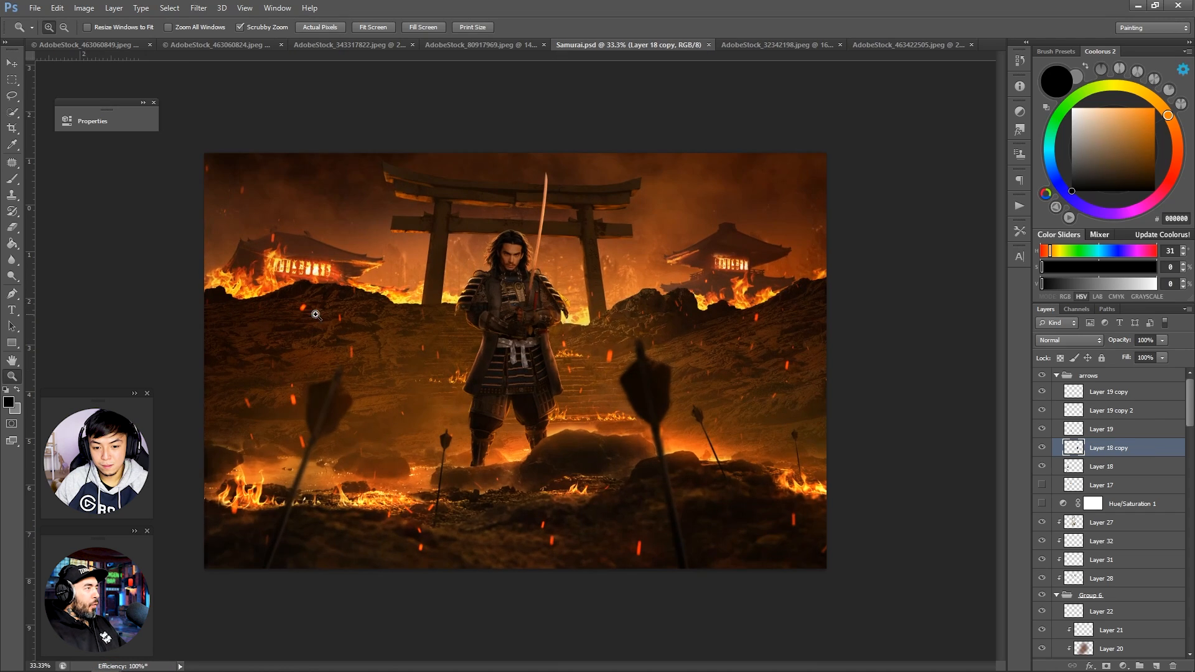
drag(316, 314, 168, 367)
click(1057, 376)
drag(1192, 405, 1191, 626)
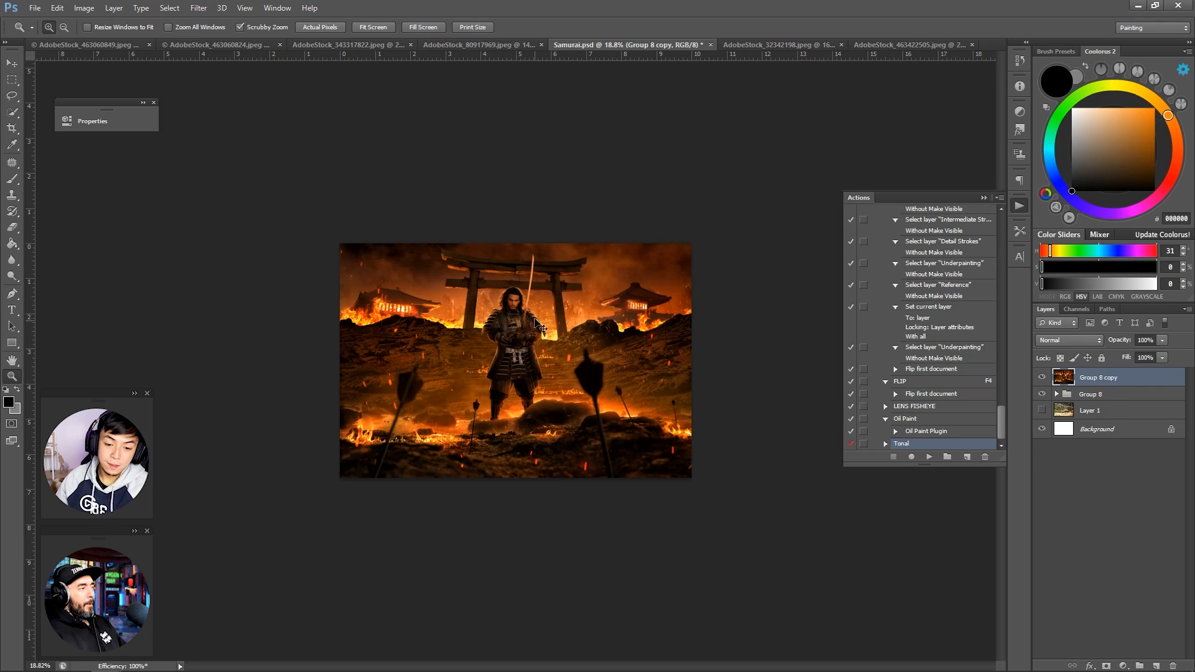
Step: Duplicate the merged Group 8 copy layer and apply a Gaussian Blur to the duplicate
key(ctrl+j)
click(198, 7)
mouse_move(243, 133)
click(380, 217)
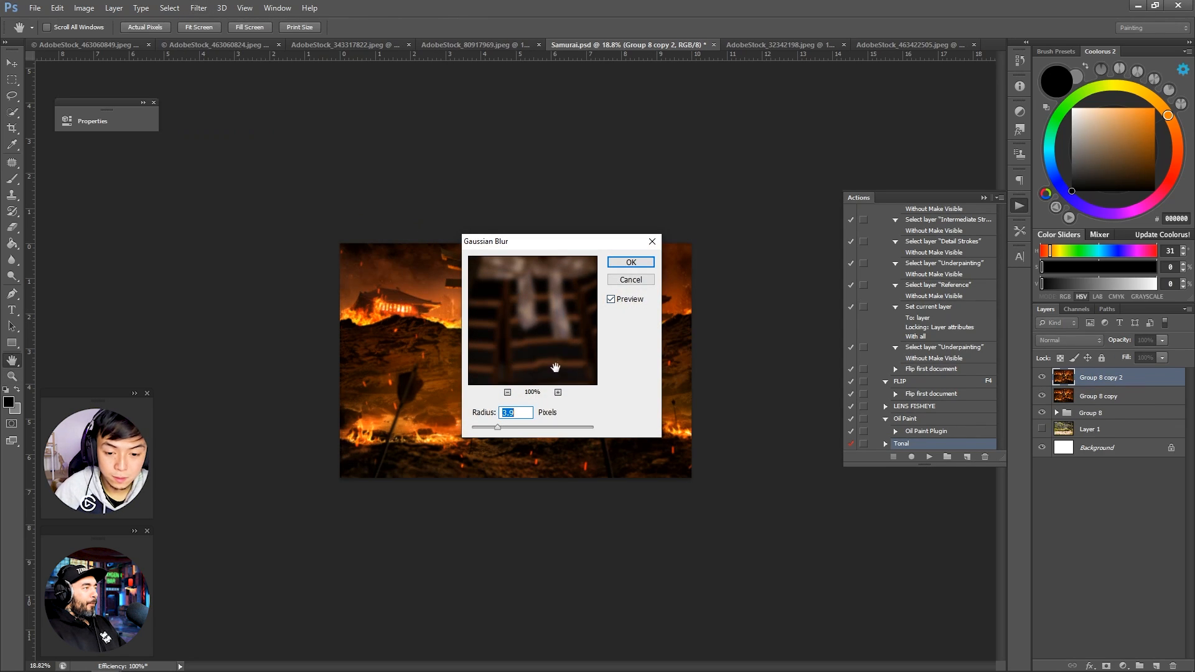
click(630, 262)
Step: Add a layer mask to the blurred copy and paint black on it to keep the samurai and central scene sharp
click(1106, 665)
key(b)
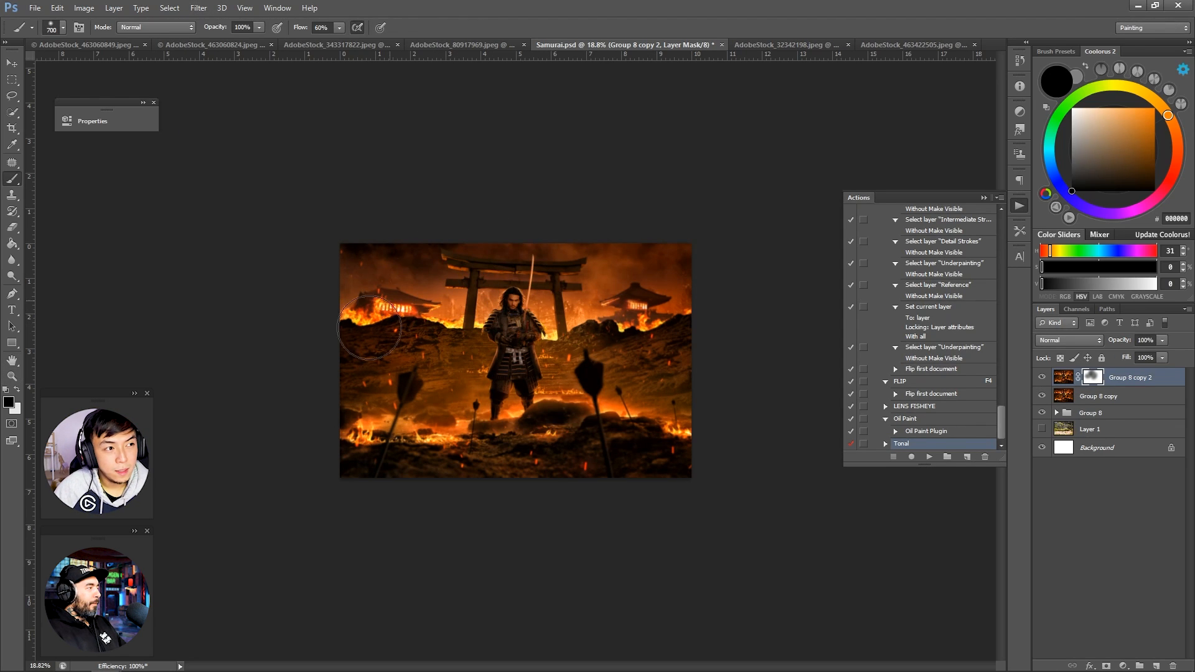
key(d)
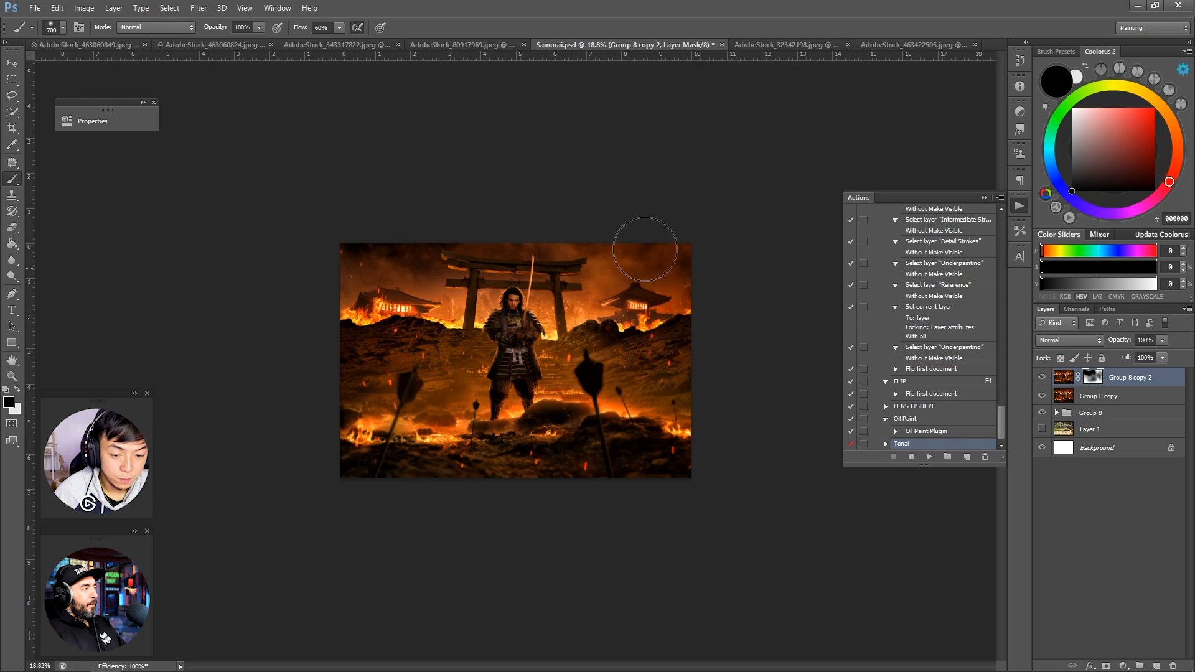
key(bracketleft)
key(bracketleft)
key(bracketleft)
key(bracketleft)
key(ctrl+plus)
key(ctrl+plus)
key(ctrl+plus)
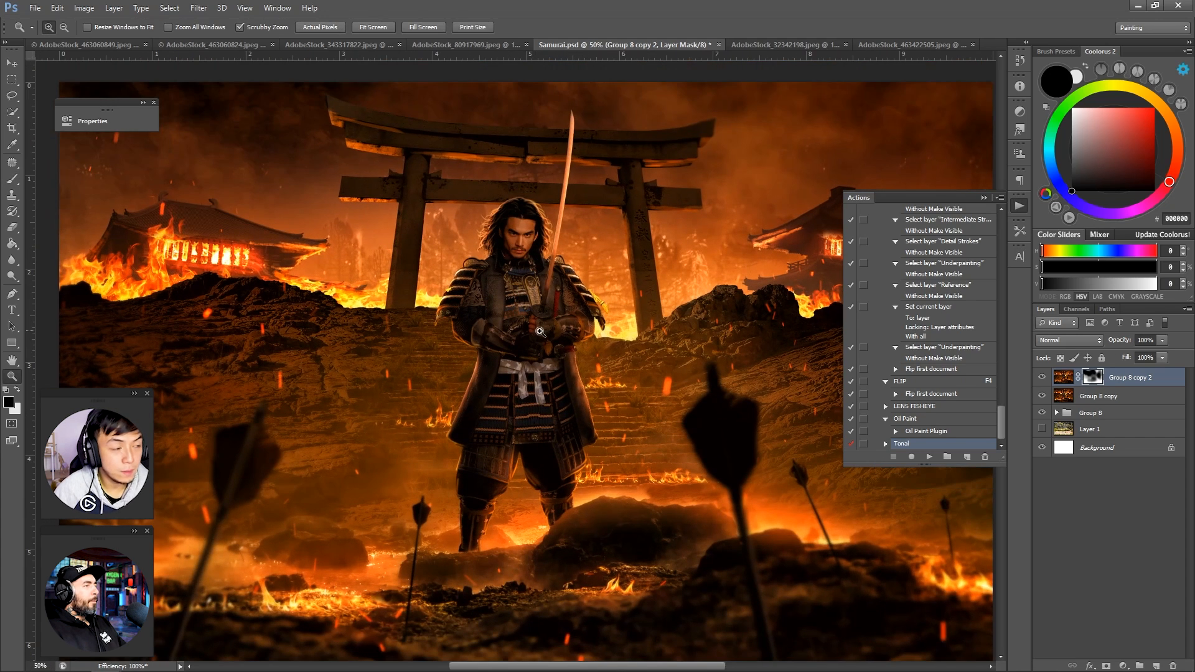
Step: Refine the blur mask around the samurai and foreground with black and white at varied brush sizes, and hide the Actions panel
key(x)
key(bracketright)
key(bracketright)
key(x)
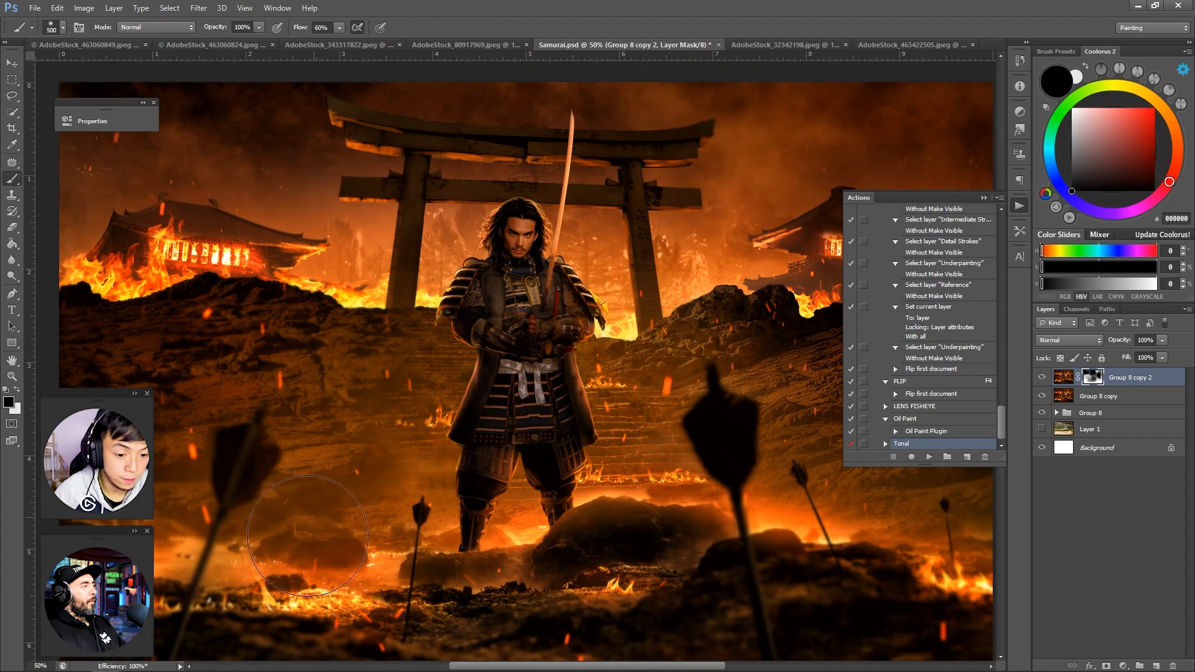
key(x)
key(bracketleft)
key(bracketleft)
key(bracketleft)
key(bracketleft)
key(bracketleft)
key(alt+F9)
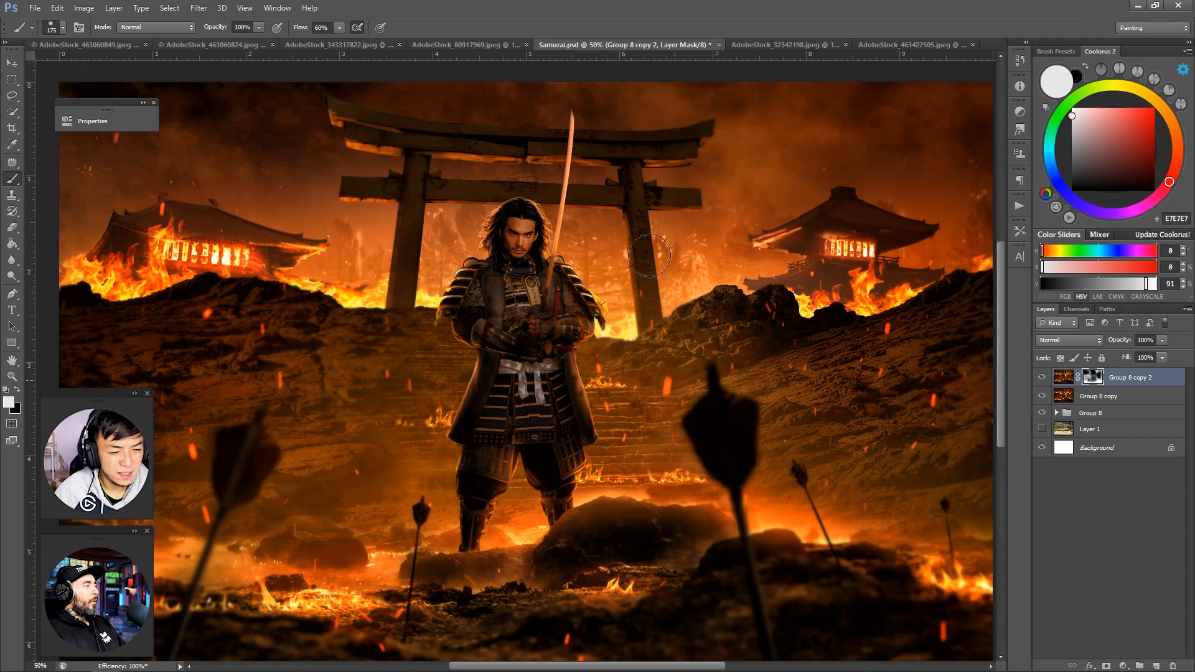
Step: Paint white on the blur mask along the right ridge and hillside to bring the blur back there
drag(870, 343, 707, 341)
key(bracketright)
key(bracketright)
key(bracketright)
key(bracketright)
drag(784, 348, 697, 330)
ctrl+click(534, 326)
Step: Add a new Color Dodge layer on top and paint orange BB770E glow over the fires around the samurai
click(1156, 665)
click(1068, 341)
click(1065, 464)
click(1160, 106)
click(1148, 130)
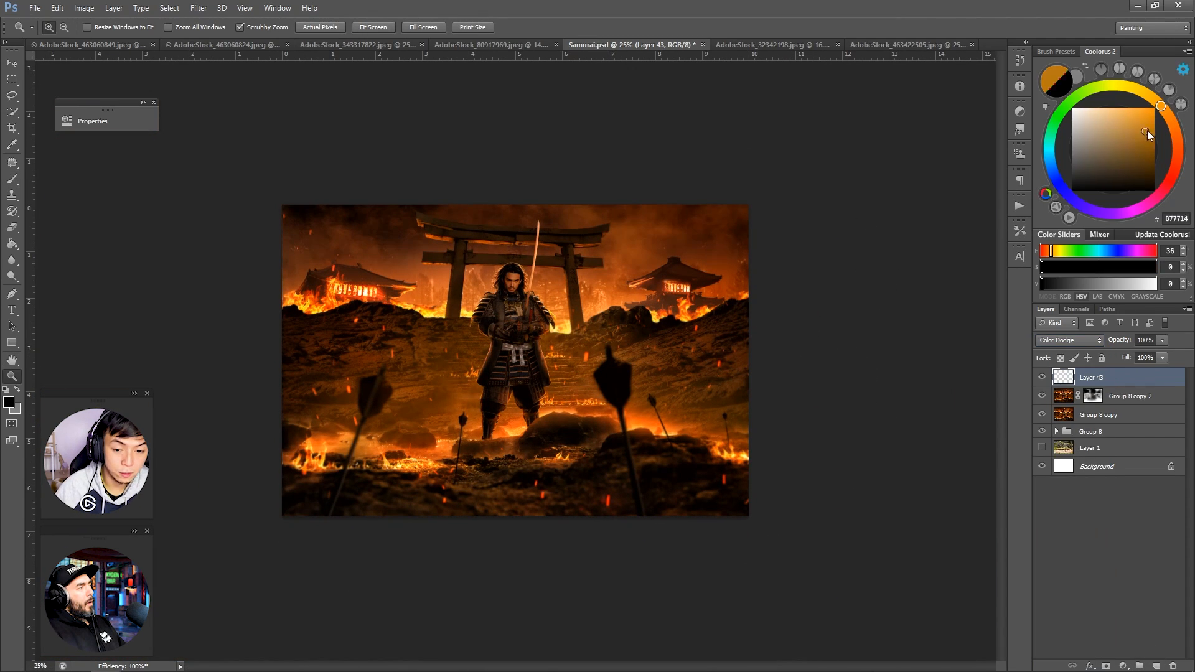
key(b)
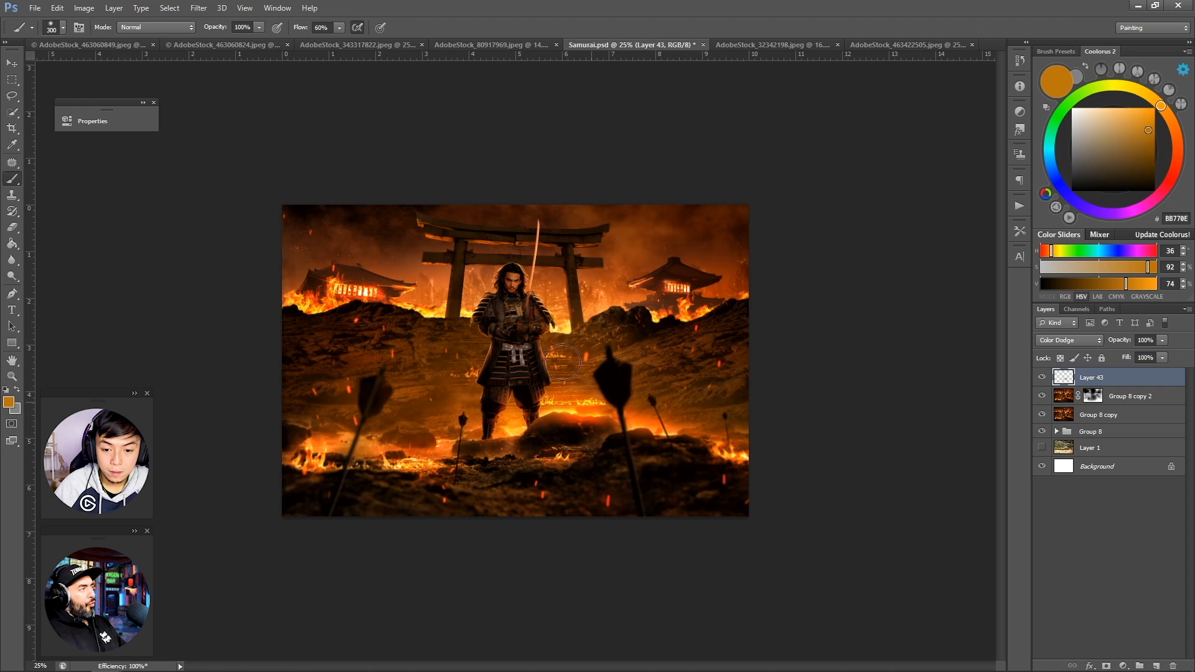
Step: Paint orange glow along the sword blade with a small brush on the Color Dodge layer
key(bracketleft)
key(bracketleft)
key(bracketleft)
key(bracketleft)
key(bracketleft)
key(bracketleft)
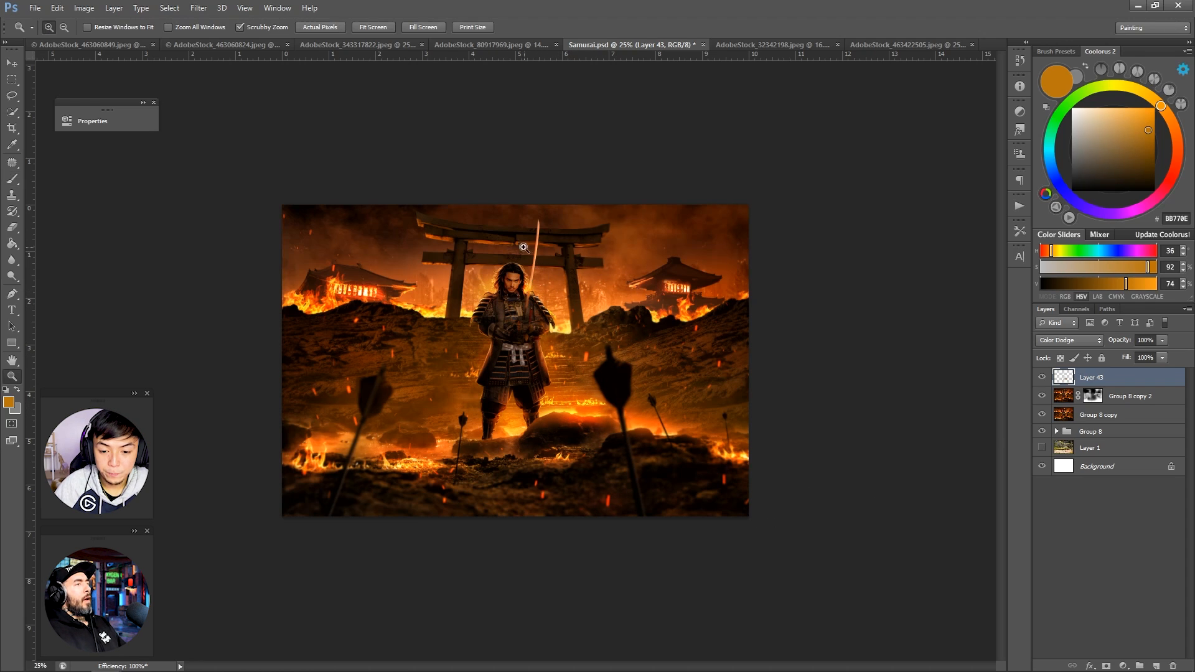
scroll(524, 288, up, 3)
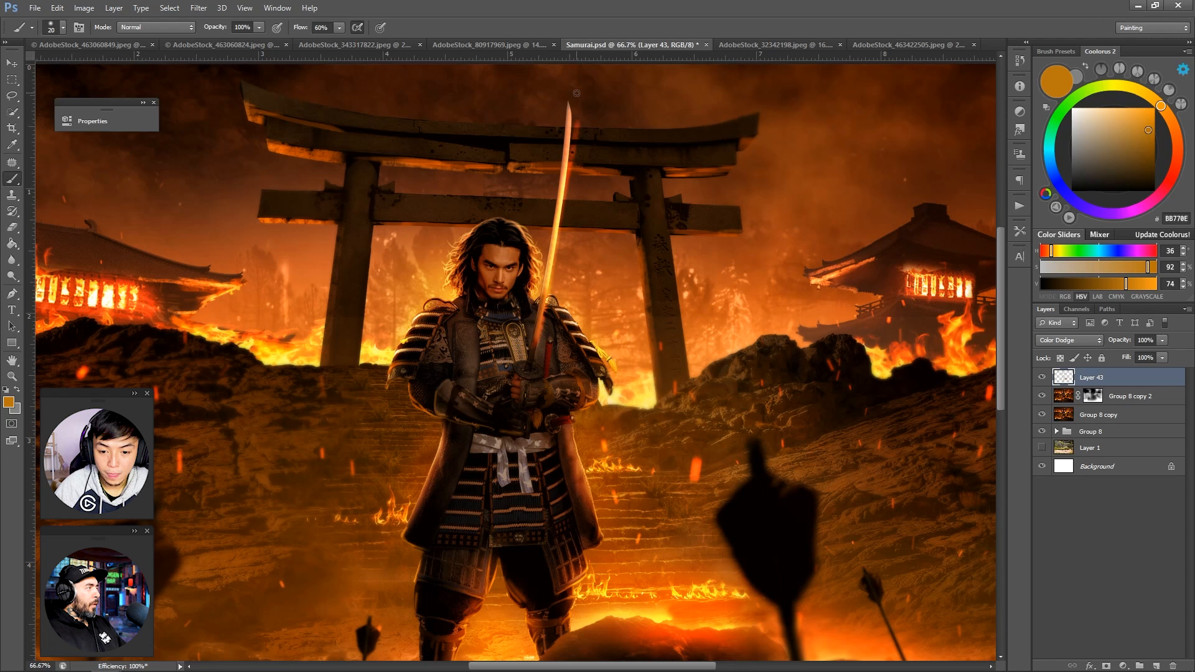
alt+click(591, 231)
alt+click(592, 231)
alt+click(618, 189)
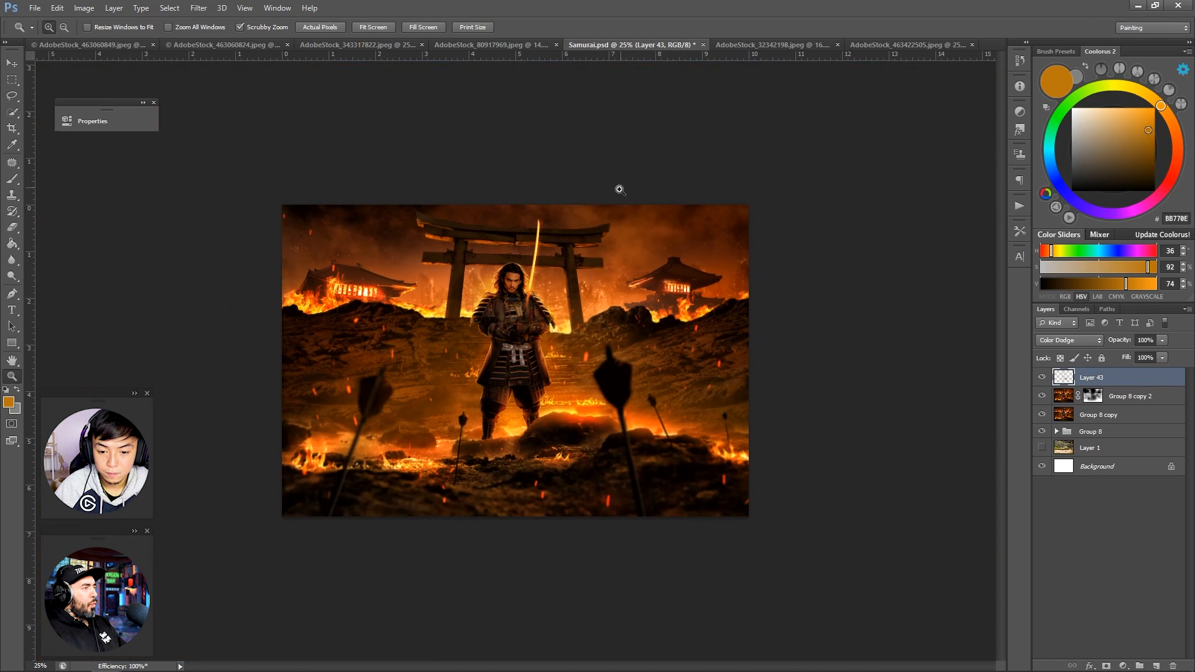
Step: Paint orange firelight along the edges of the samurai's armour and robe on the Color Dodge layer
ctrl+click(578, 252)
ctrl+click(503, 371)
ctrl+click(503, 371)
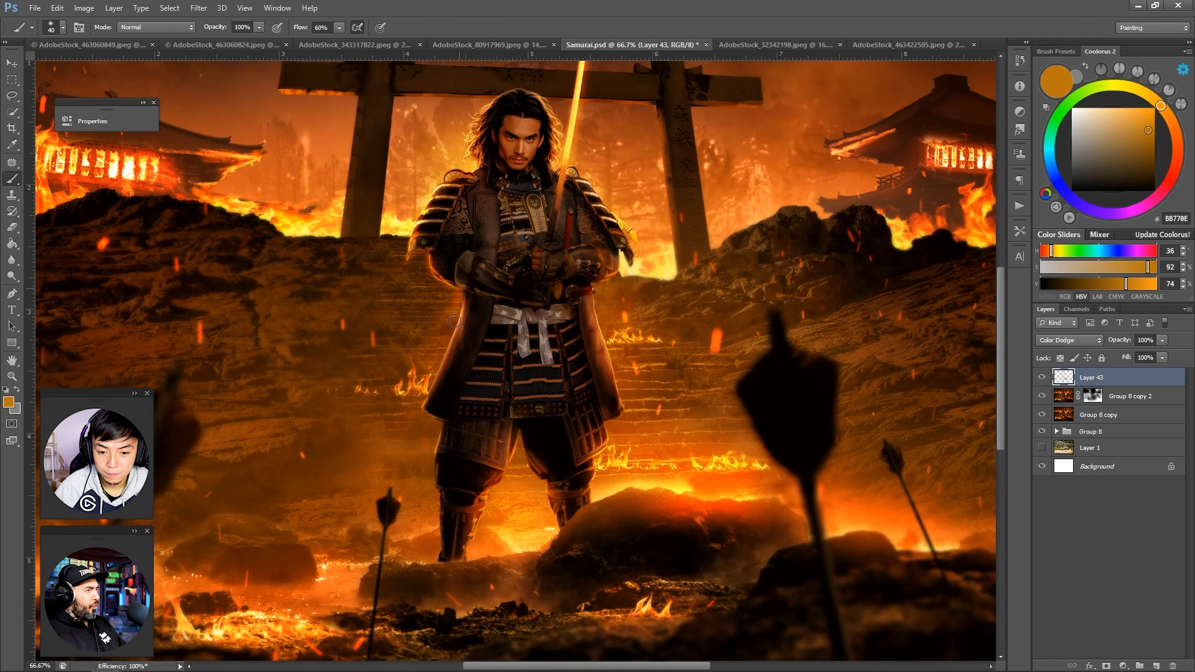
key(e)
key(b)
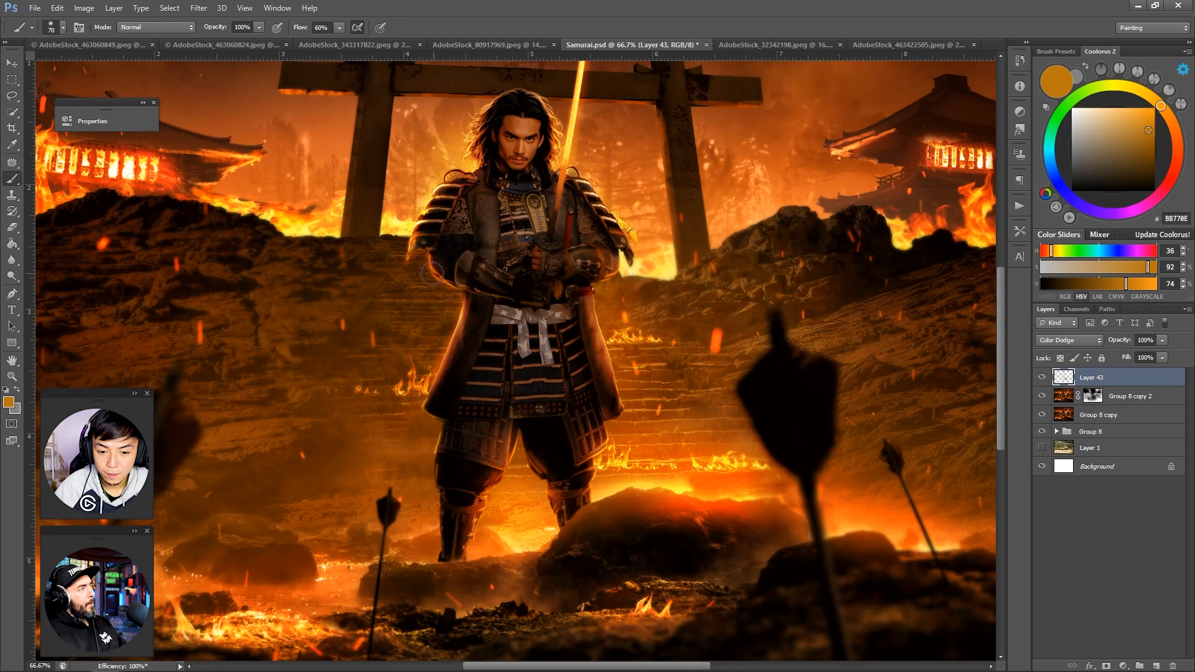
Step: Paint broad, darker orange 7F4E02 glow over the burning scene with a much larger brush on the Color Dodge layer
key(bracketright)
key(bracketright)
key(bracketright)
key(bracketright)
key(bracketright)
key(bracketright)
key(bracketright)
key(bracketright)
key(bracketright)
key(bracketright)
key(bracketright)
key(bracketright)
key(bracketright)
key(ctrl+minus)
key(ctrl+minus)
key(ctrl+minus)
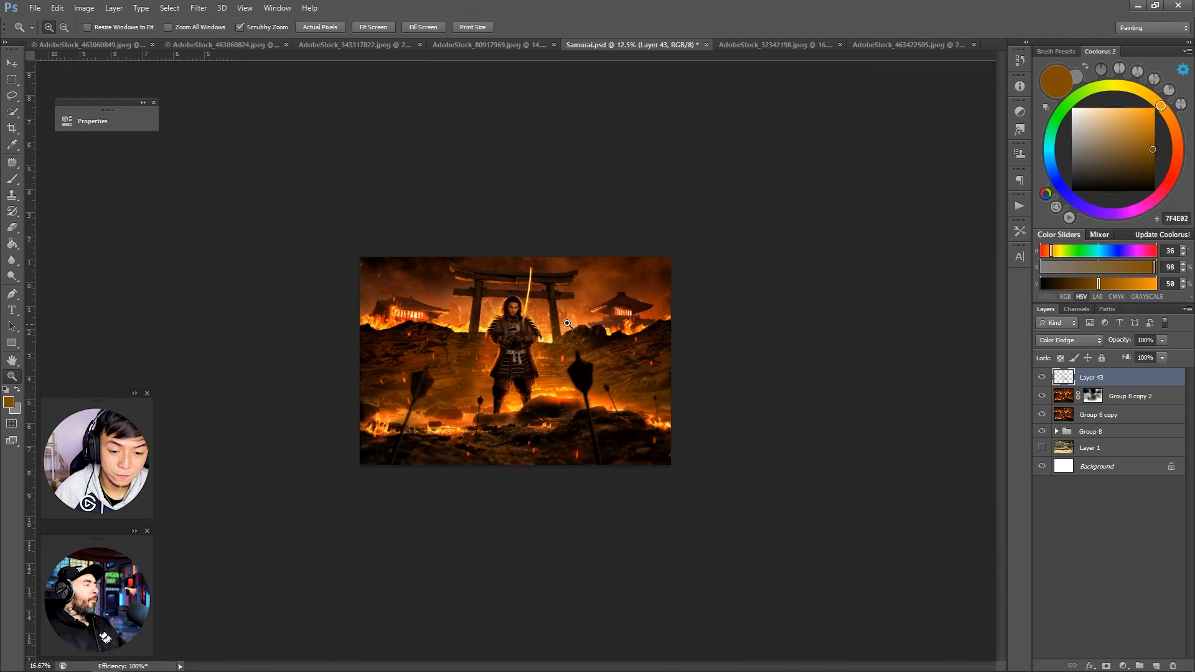
key(r)
click(587, 131)
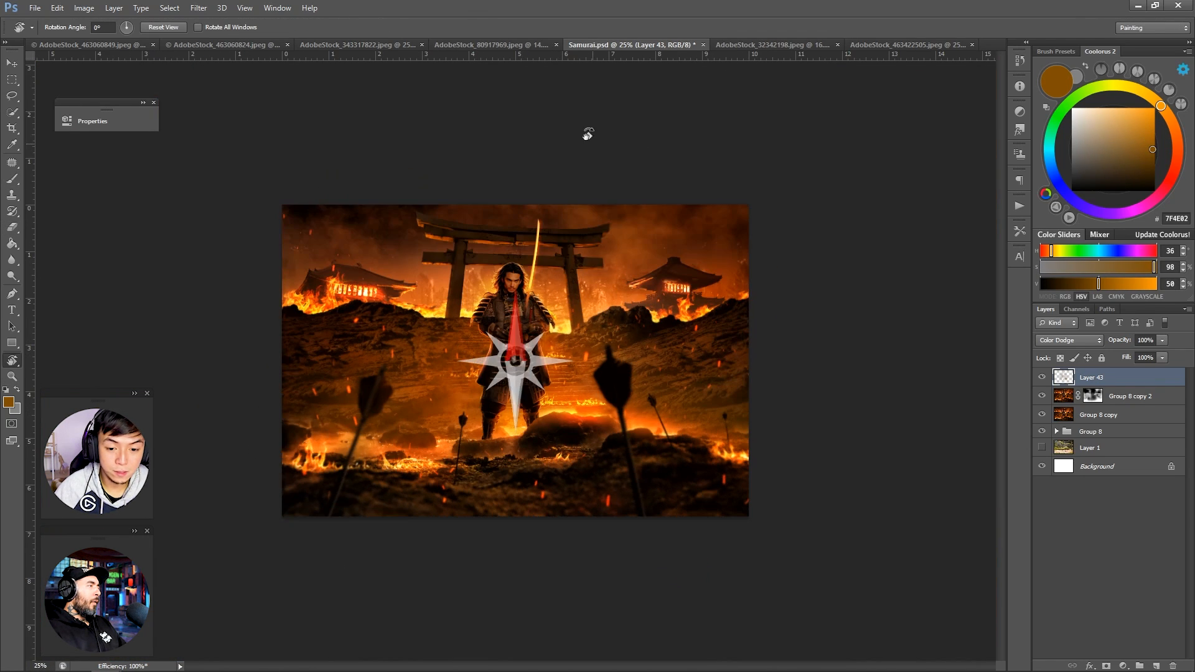
Step: Add a new layer on top and paint sampled bright orange light along the large foreground arrow using a very small brush
key(z)
click(506, 367)
click(1155, 666)
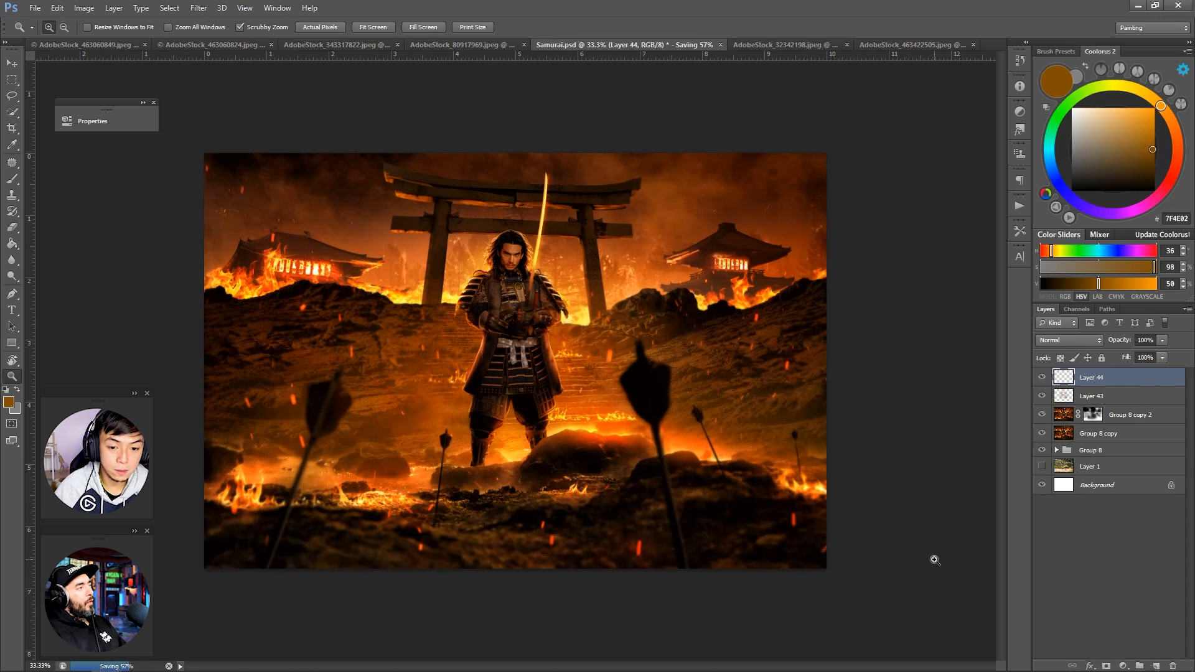
key(b)
alt+click(792, 481)
key(z)
click(659, 439)
key(b)
key(bracketleft)
key(bracketleft)
key(bracketleft)
key(bracketleft)
key(bracketleft)
key(bracketleft)
key(bracketleft)
key(bracketleft)
key(bracketleft)
key(bracketleft)
key(bracketleft)
key(bracketleft)
key(bracketleft)
key(bracketleft)
key(bracketleft)
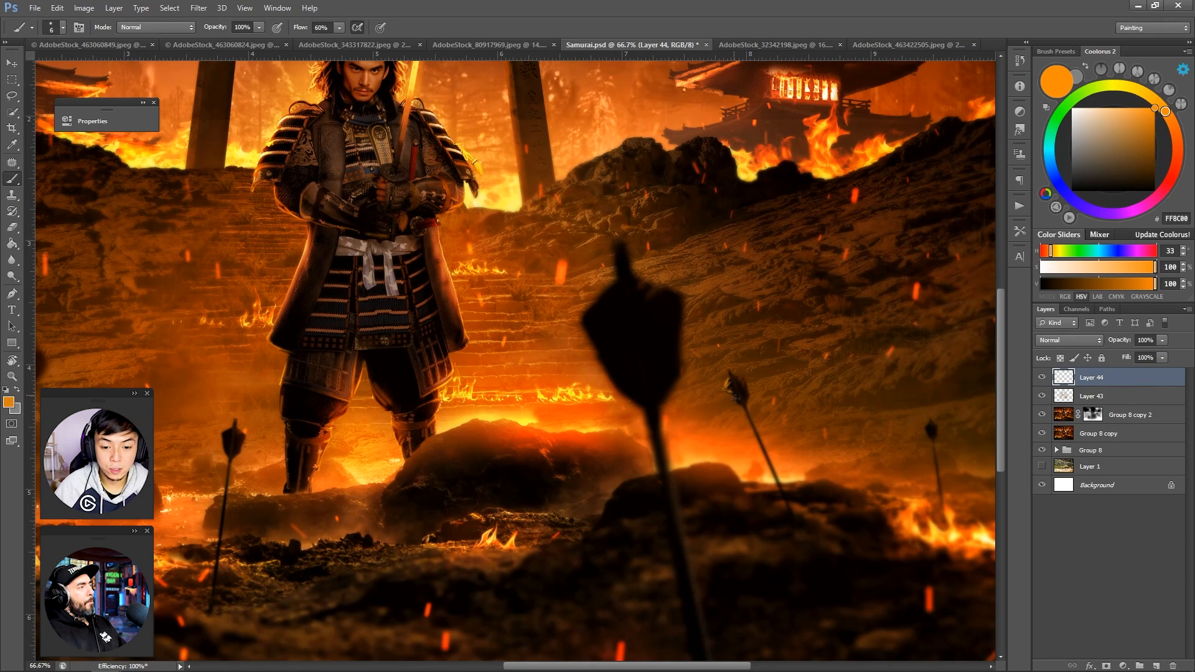
scroll(735, 398, up, 3)
alt+click(632, 363)
key(r)
mouse_move(717, 446)
mouse_down()
mouse_move(690, 514)
mouse_move(622, 225)
mouse_up()
key(b)
drag(600, 170, 646, 441)
Step: Paint sampled orange light onto the smaller arrows in the ground and erase the excess around them
alt+click(720, 223)
drag(720, 222, 699, 215)
key(e)
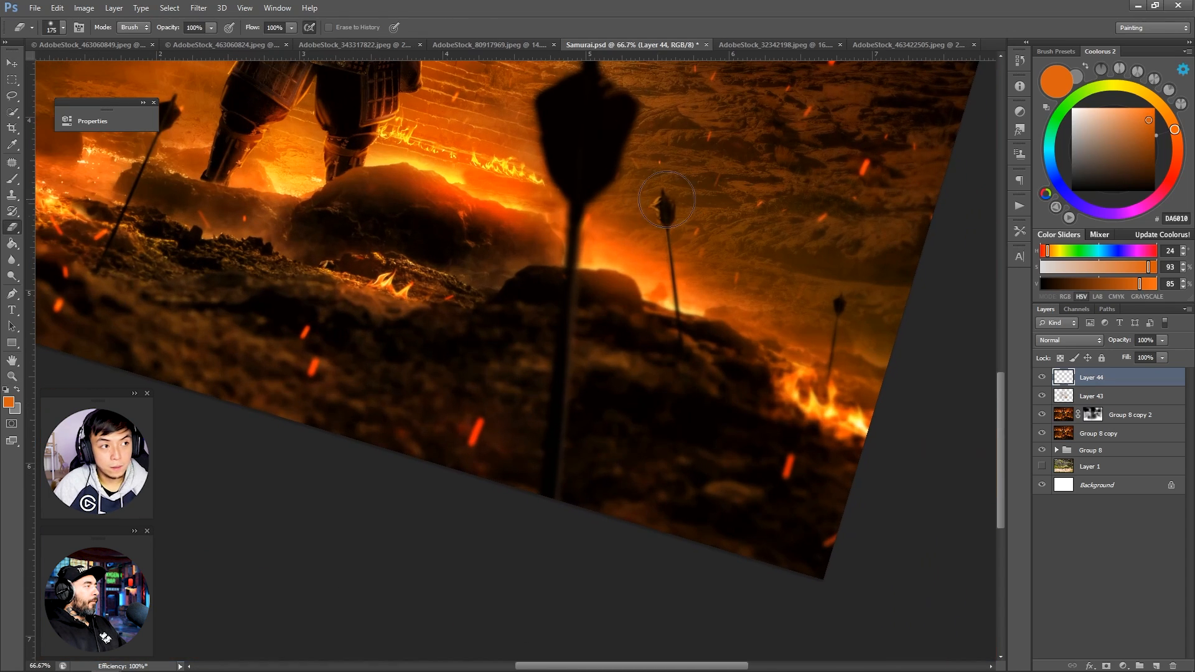
click(671, 199)
key(b)
drag(834, 301, 838, 313)
mouse_move(445, 340)
mouse_down()
mouse_move(776, 510)
mouse_move(418, 410)
mouse_up()
drag(830, 344, 779, 258)
Step: Add a new Hard Light layer on top and dab orange F57A00 glow around the samurai, undoing unwanted strokes
key(r)
click(1156, 665)
click(1070, 340)
click(1058, 523)
click(1169, 117)
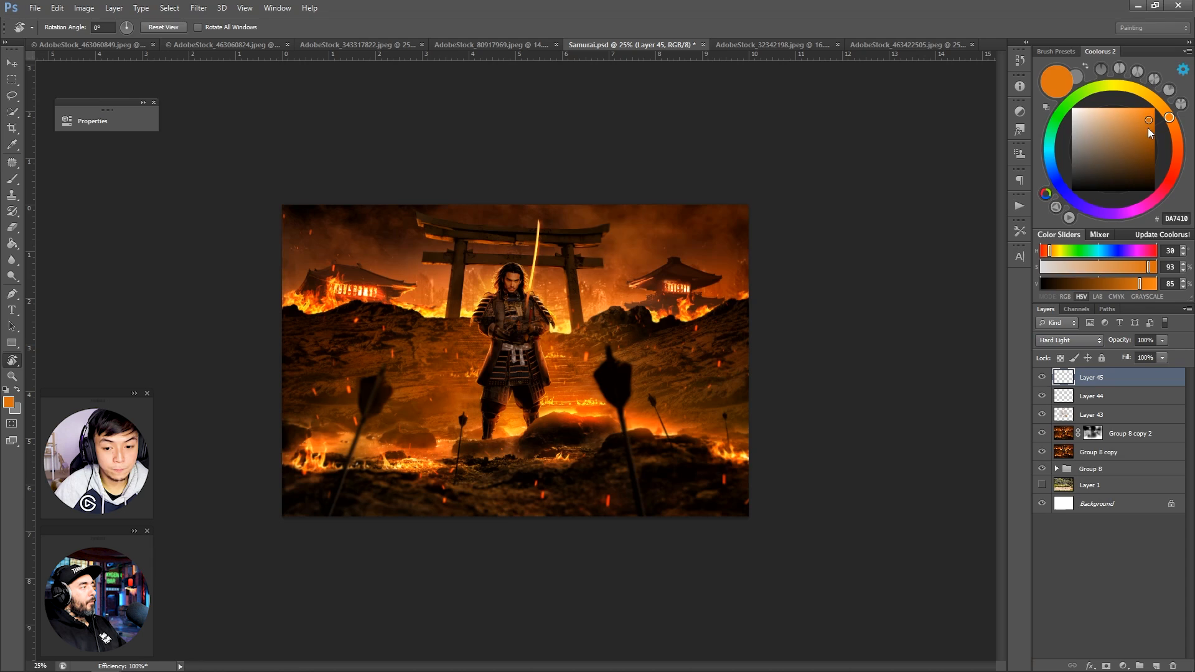
click(1154, 111)
key(b)
click(514, 417)
key(ctrl+z)
click(550, 319)
click(467, 296)
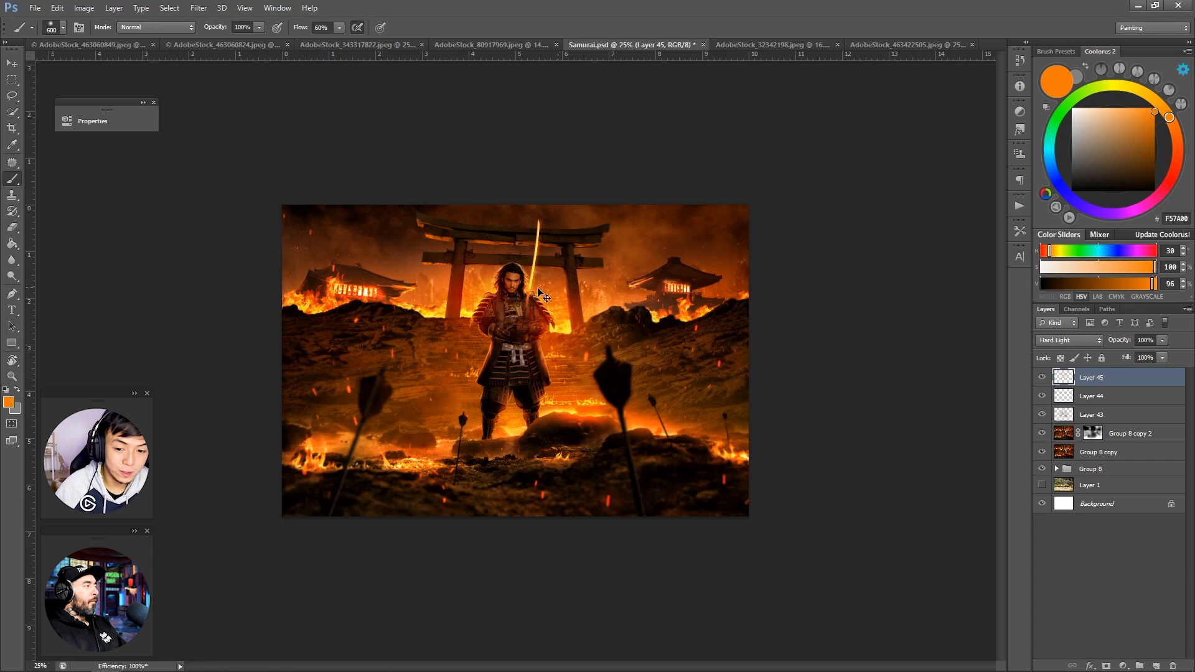
key(ctrl+z)
Step: Paint sampled orange FB9805 glow over the burning left ridge on the Hard Light layer and erase the excess beside the gate
alt+click(478, 282)
alt+click(559, 312)
key(e)
mouse_move(470, 305)
mouse_down()
mouse_move(493, 287)
mouse_move(488, 318)
mouse_up()
key(b)
key(bracketright)
key(bracketright)
key(bracketright)
drag(401, 309, 299, 313)
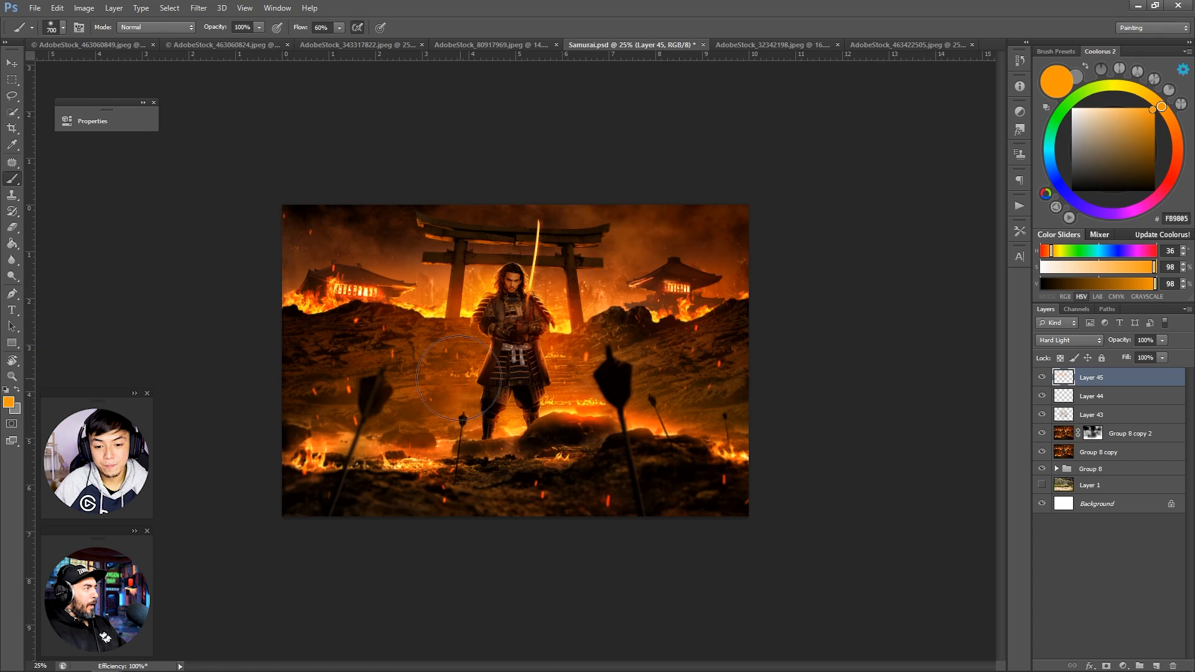
key(e)
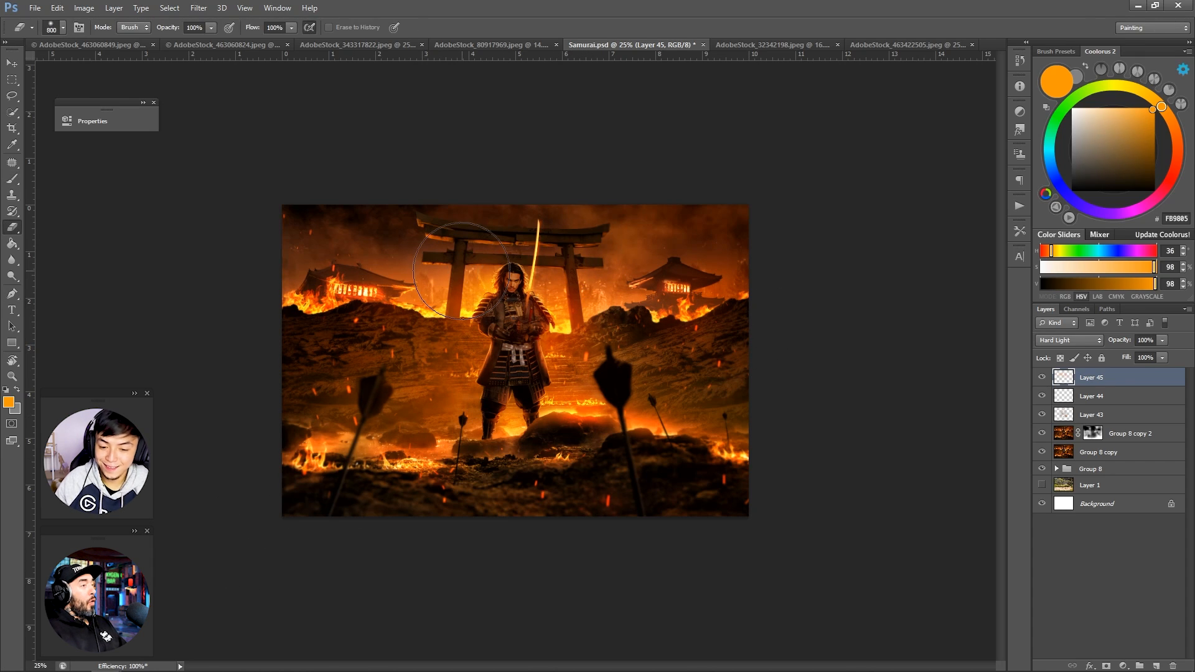
drag(464, 274, 453, 310)
Step: Compare the composite with and without the Hard Light layer and the Color Dodge glow layer
key(z)
key(ctrl+minus)
key(ctrl+minus)
key(ctrl+equal)
key(ctrl+equal)
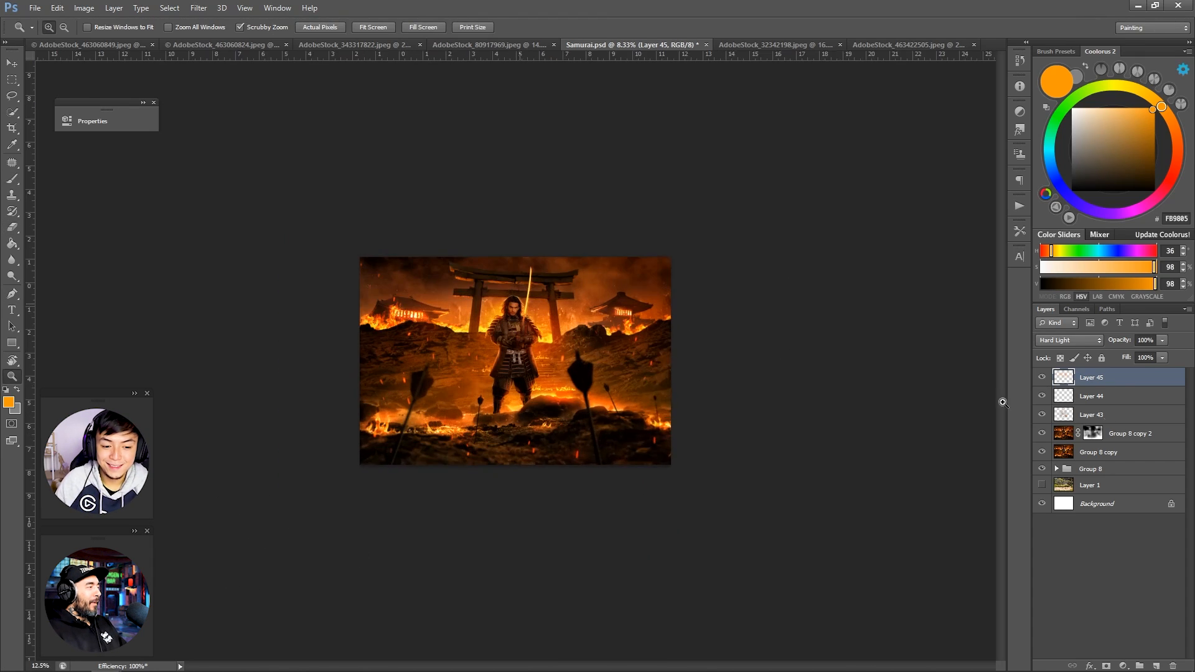
double_click(1042, 377)
double_click(1042, 377)
key(e)
key(bracketright)
key(bracketright)
key(bracketright)
click(1042, 378)
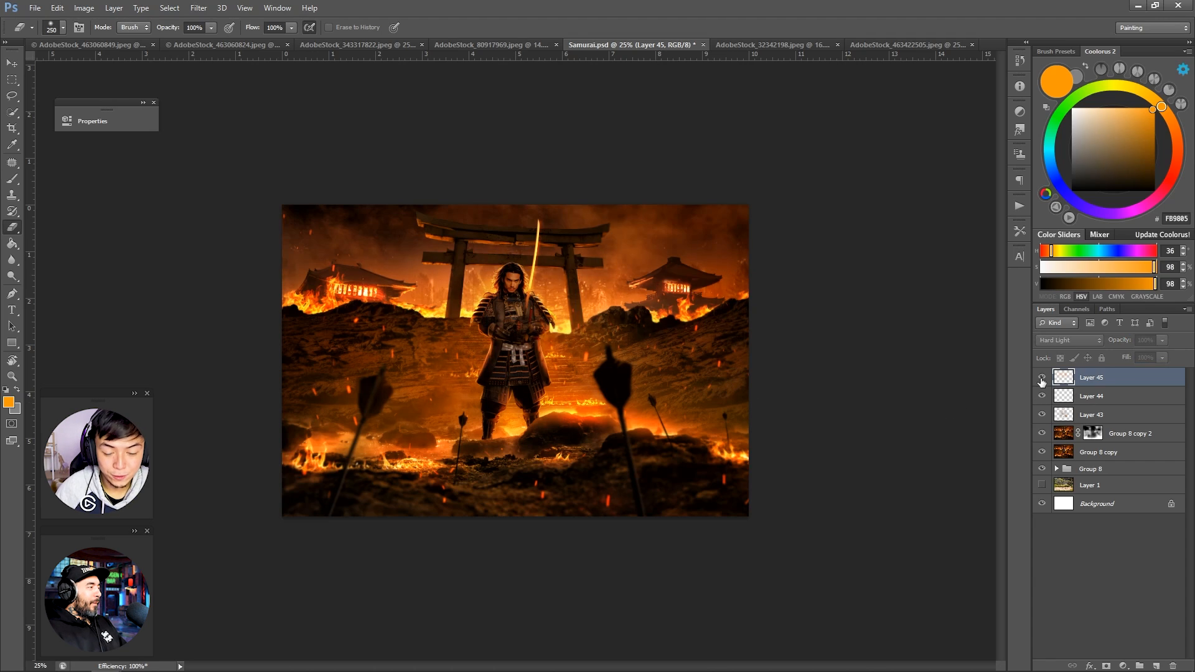
click(1042, 378)
click(1042, 415)
click(1042, 415)
Step: Select the Color Dodge layer, prepare a 100-pixel brush in dark orange 784E11, and save the document
click(1091, 415)
key(bracketleft)
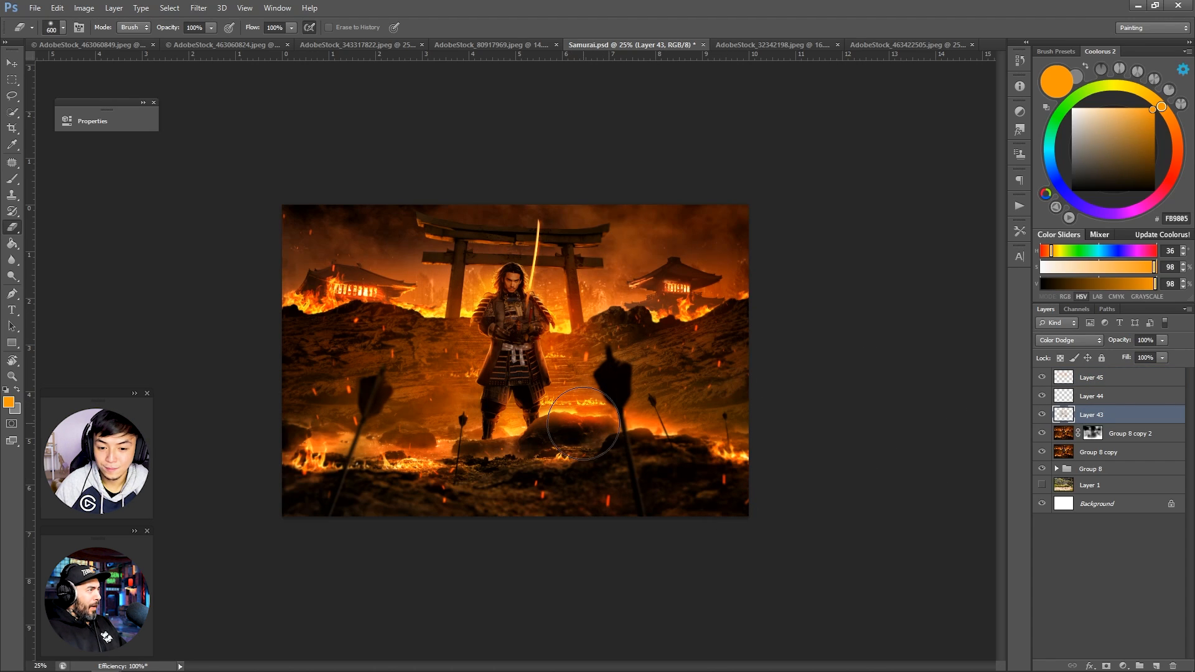
click(1173, 128)
click(1155, 138)
key(b)
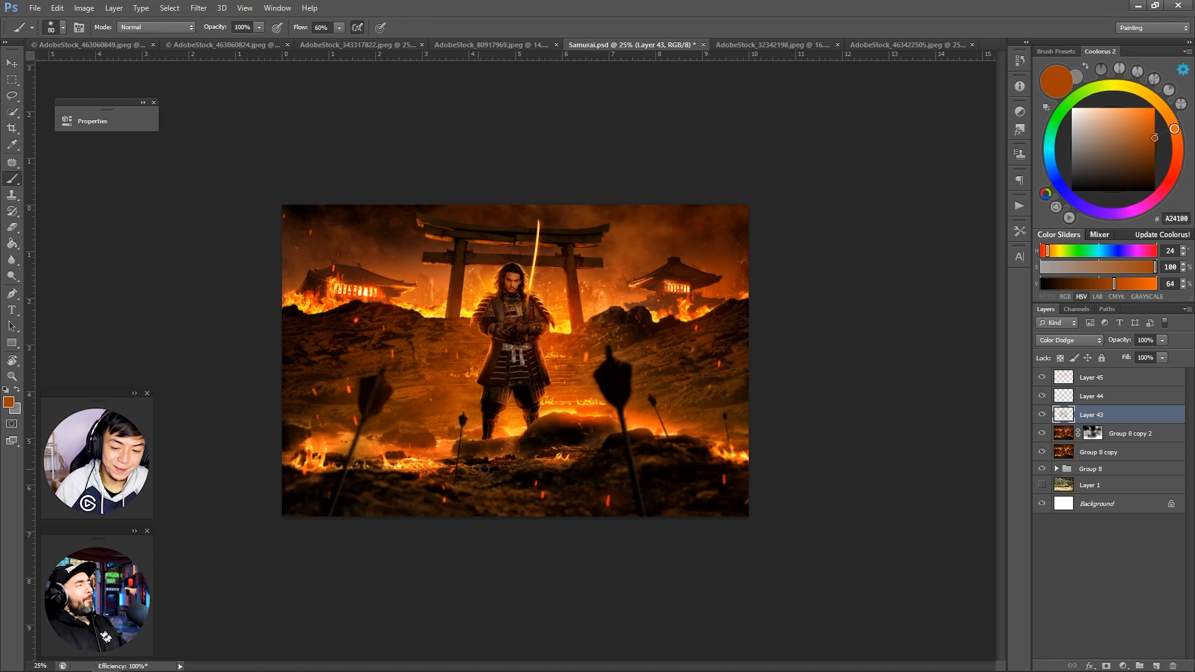
click(1161, 106)
click(1142, 152)
key(bracketleft)
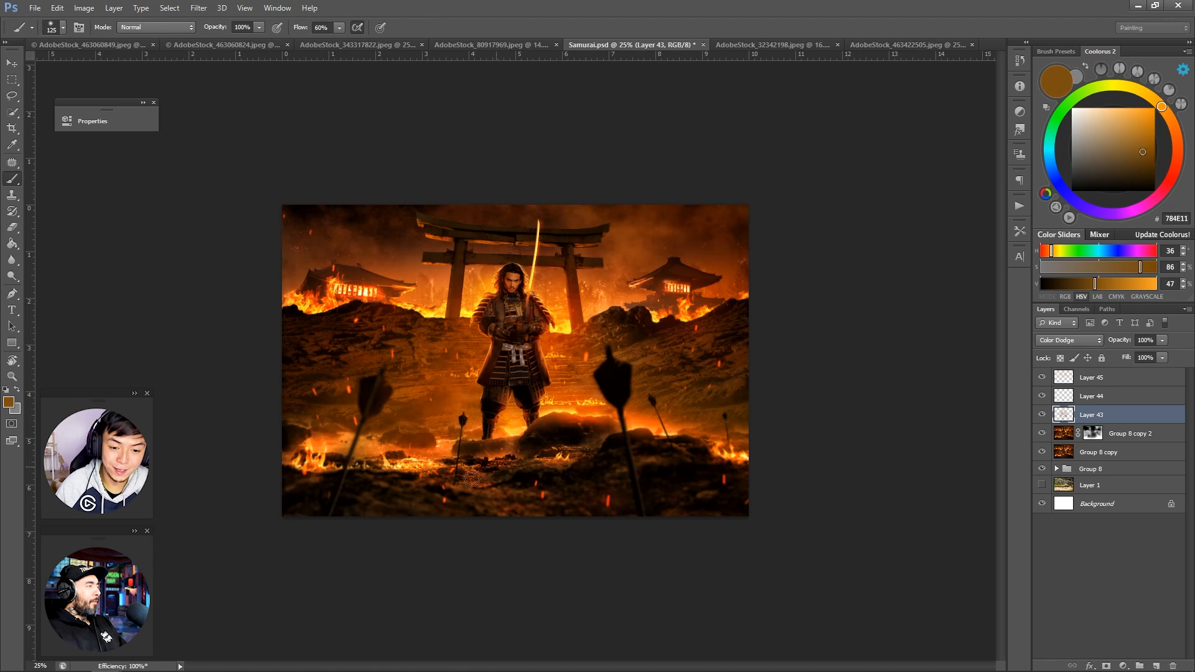
key(bracketleft)
key(ctrl+minus)
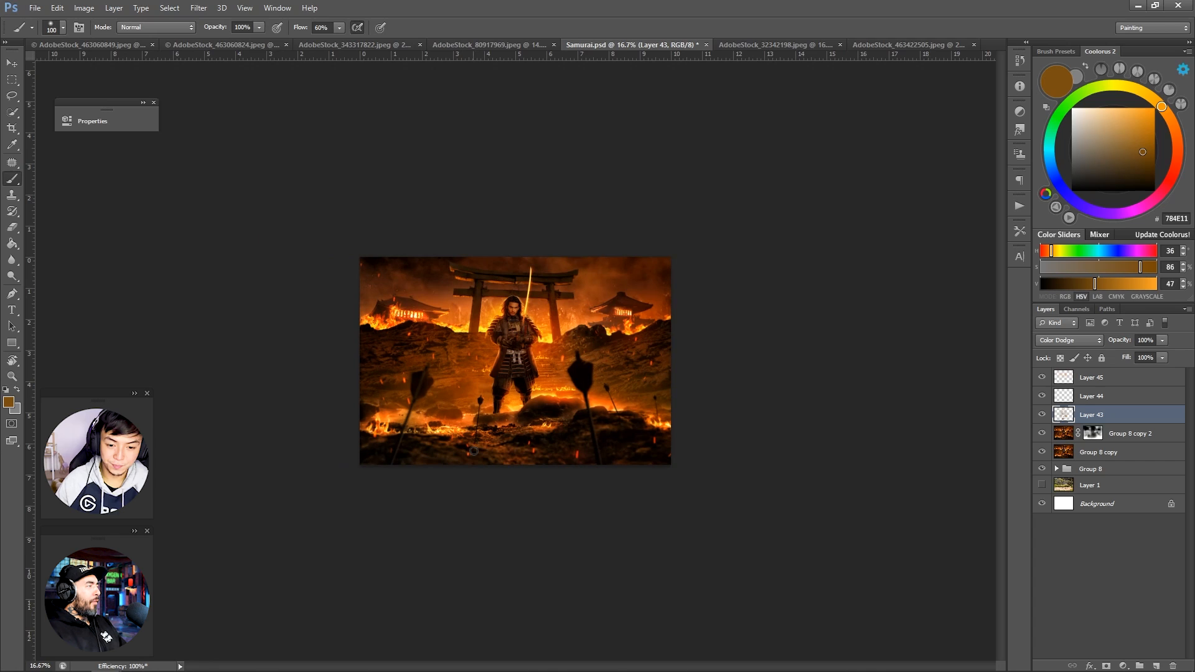
key(ctrl+s)
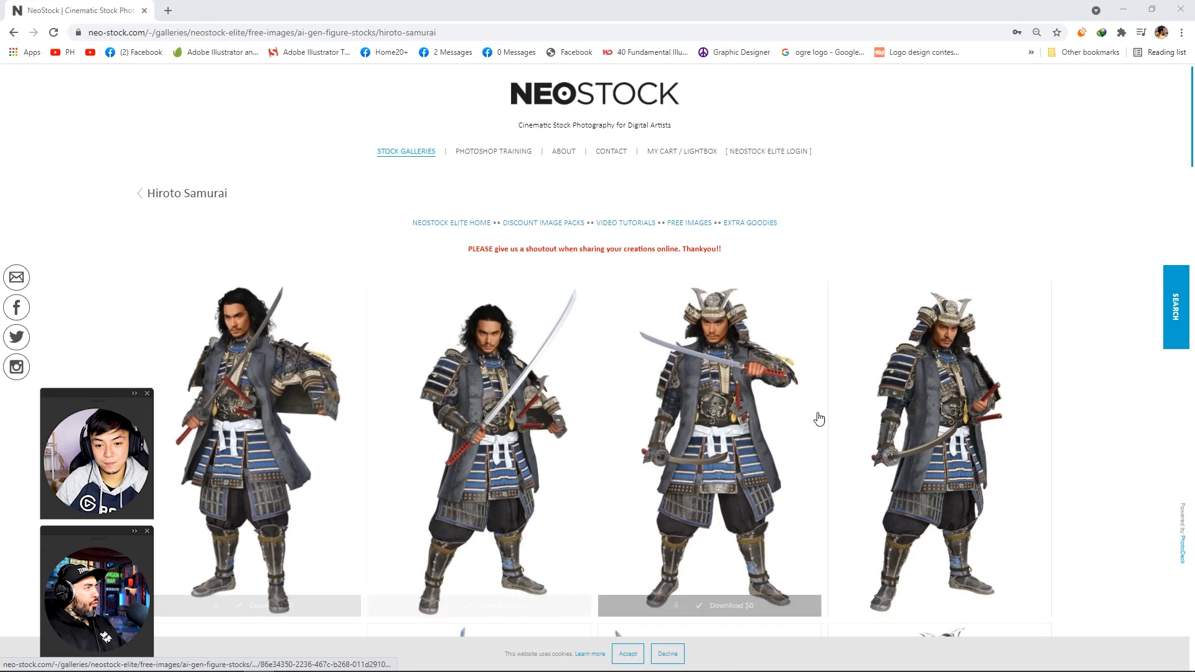
Step: Switch to the browser and order the free download of a helmeted samurai from NeoStock's Hiroto Samurai gallery
scroll(926, 291, down, 5)
click(699, 339)
click(495, 201)
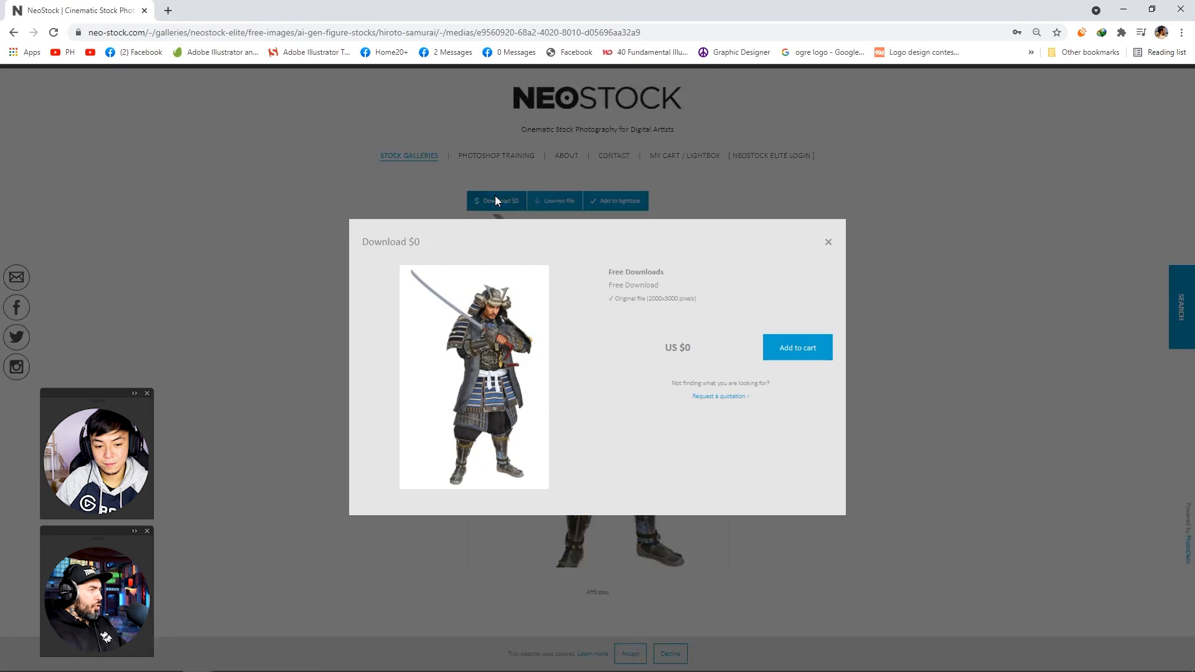
click(809, 348)
click(635, 422)
click(594, 612)
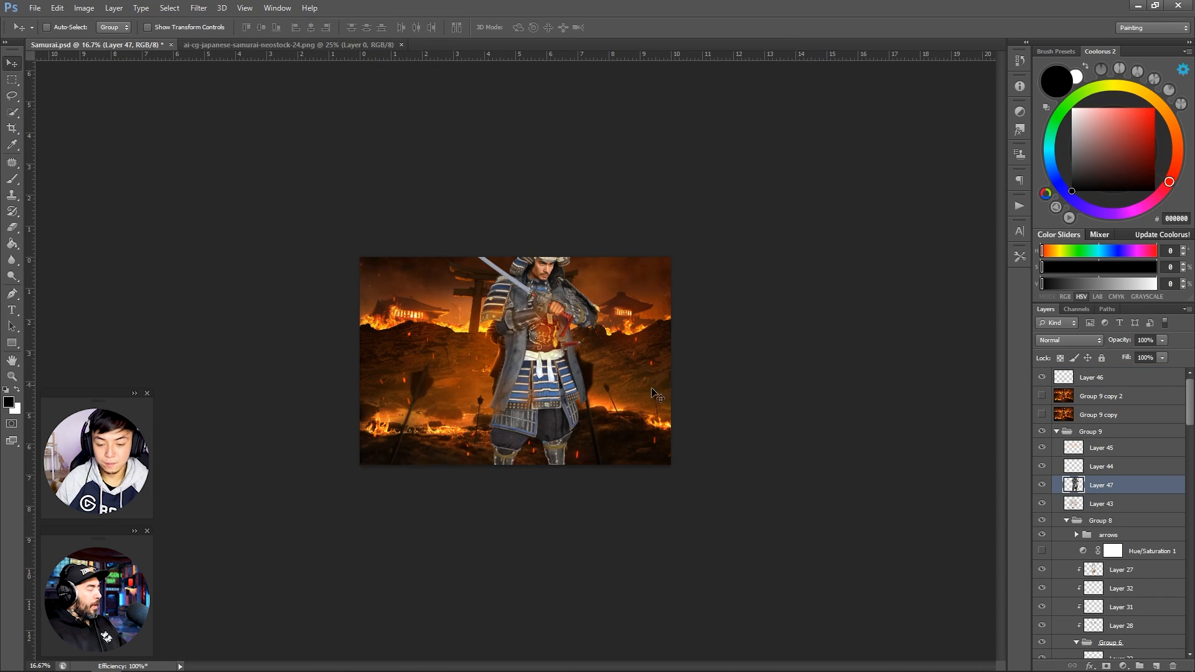
Step: Lower the helmeted samurai's layer to just above Layer 16 and shift the figure left of the main samurai
drag(1102, 485, 1119, 463)
drag(1134, 522, 1130, 405)
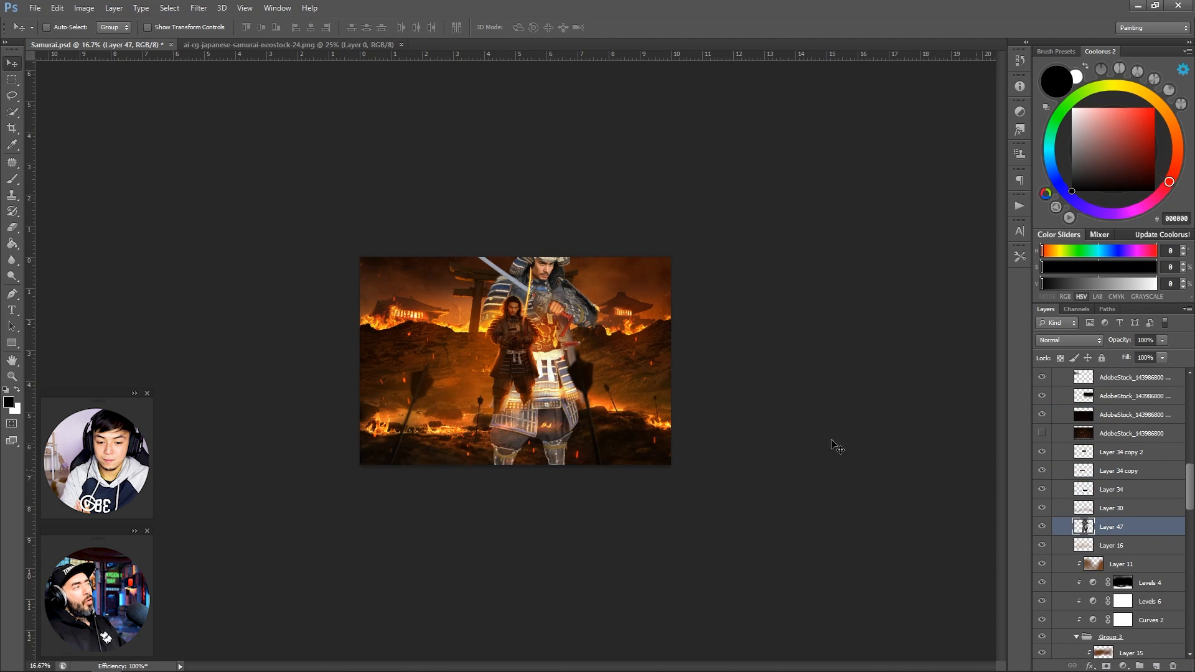
drag(541, 367, 426, 336)
Step: Shrink the helmeted samurai, flip it horizontally, and place it on the ground left of the main samurai
key(ctrl+t)
drag(484, 187, 432, 281)
right_click(417, 316)
click(461, 504)
click(626, 27)
key(ctrl+plus)
drag(381, 382, 455, 446)
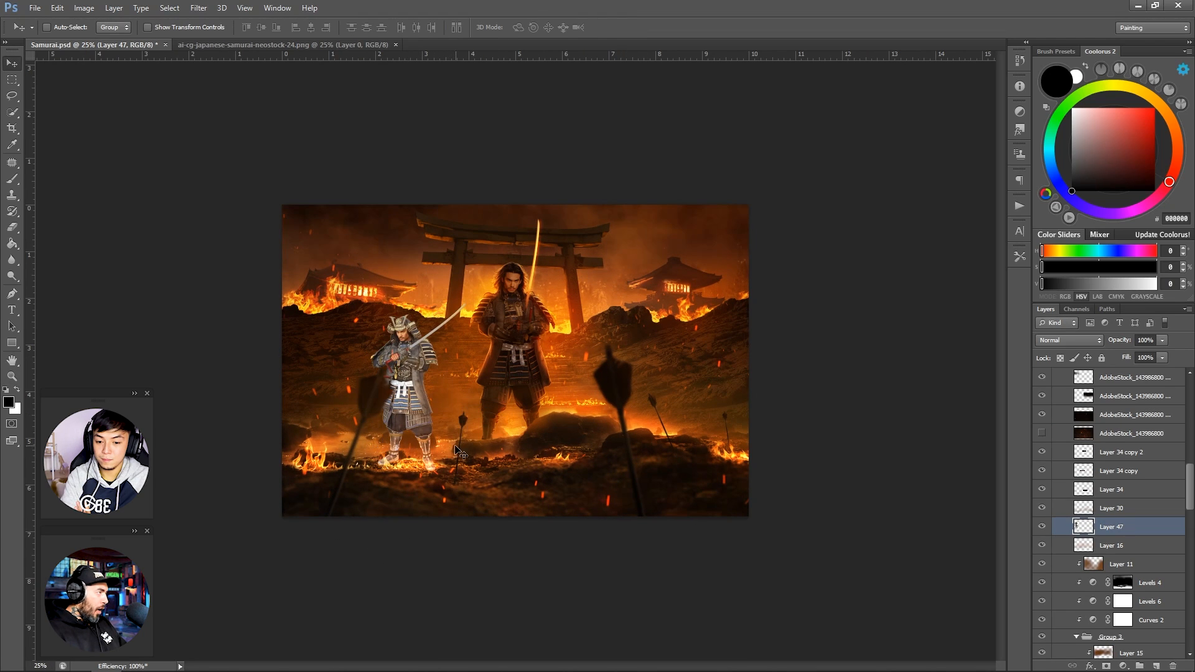
Step: Scale the helmeted samurai down slightly more and set it further back beside the main samurai
key(ctrl+t)
drag(457, 285, 446, 305)
click(626, 27)
drag(407, 373, 420, 379)
Step: Clip a Levels adjustment to the helmeted samurai and lower its white output level to darken the figure into a silhouette
scroll(1116, 634, down, 1)
click(1123, 666)
click(1113, 454)
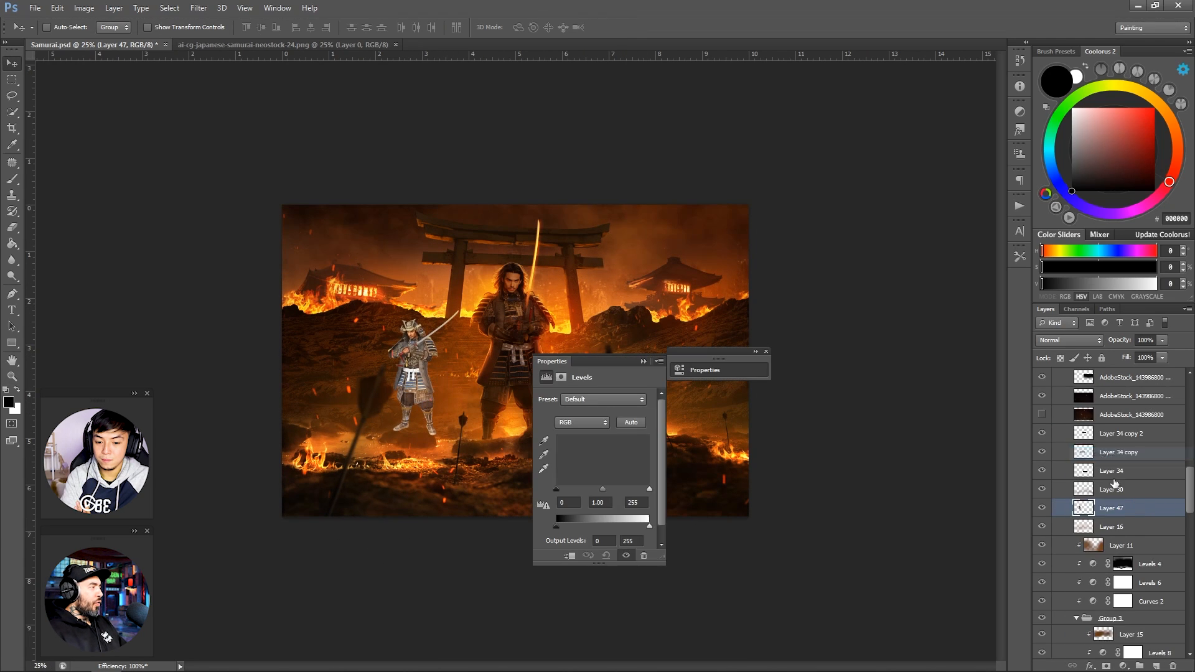
alt+click(1113, 518)
drag(650, 528, 565, 529)
click(644, 362)
shift+click(1121, 527)
scroll(1121, 526, down, 1)
drag(1121, 490, 1125, 516)
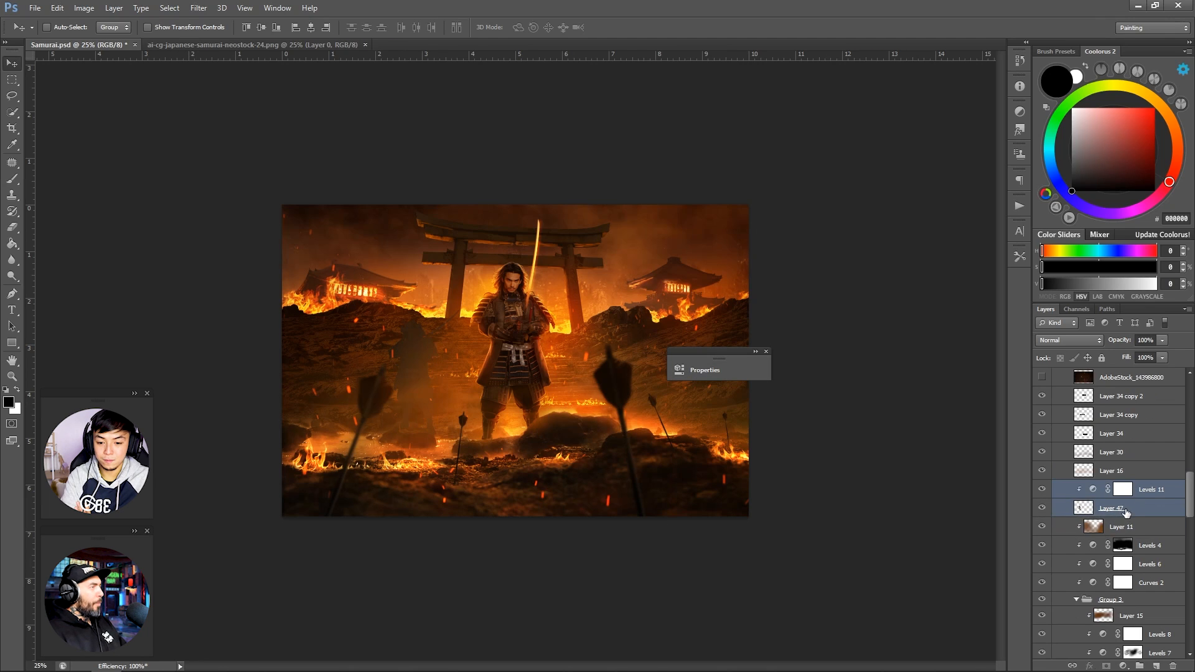
ctrl+double_click(436, 364)
key(ctrl+z)
Step: Add a layer mask to the helmeted silhouette and paint black over its feet to blend them into the ground
key(v)
drag(654, 478, 664, 489)
click(1113, 490)
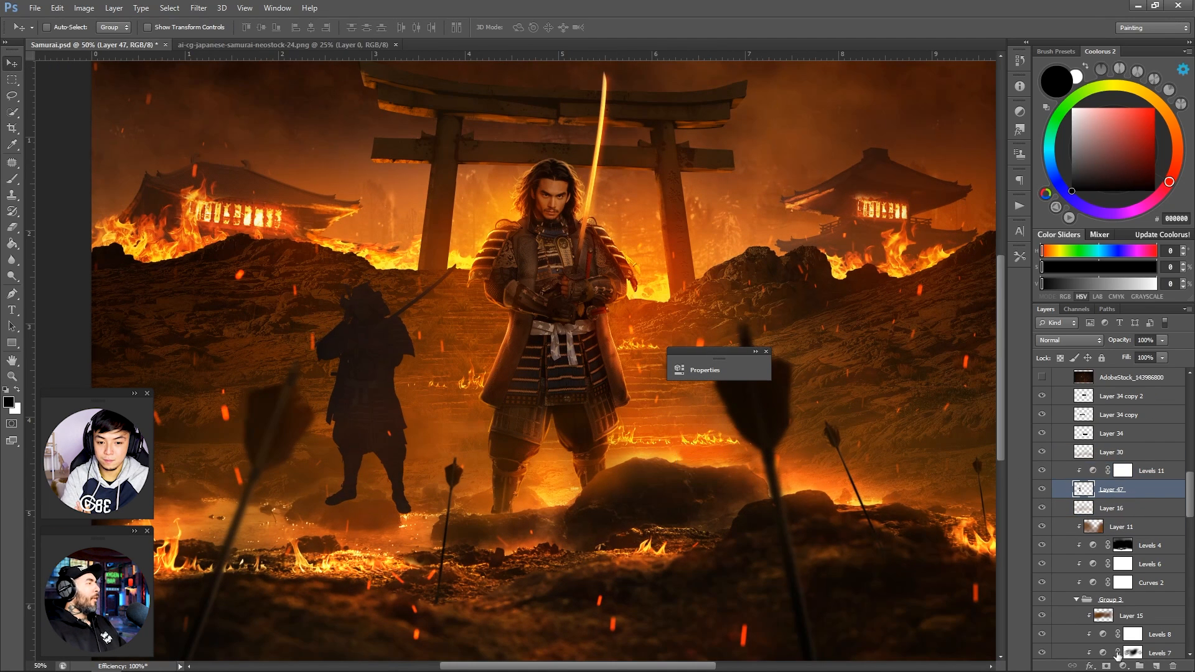
click(1106, 666)
key(b)
drag(322, 508, 361, 510)
key(x)
key(x)
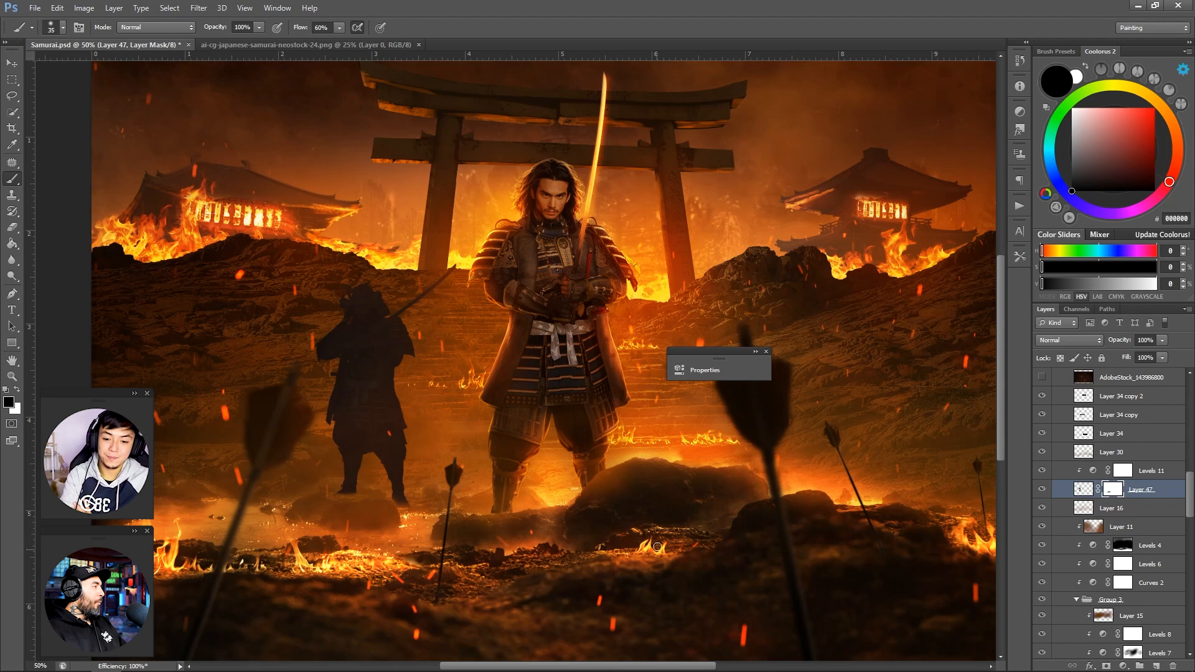
Step: Add a new layer clipped to the helmeted silhouette, above its Levels adjustment
key(z)
alt+double_click(658, 547)
double_click(453, 350)
click(1157, 666)
drag(1139, 486, 1133, 459)
click(1069, 341)
click(1086, 473)
drag(1189, 492, 1187, 499)
Step: Paint sampled scene colours over the silhouette's legs and lower robe on the clipped layer to fade them into the haze
click(452, 397)
key(b)
alt+click(450, 412)
drag(449, 436, 470, 596)
key([)
mouse_move(421, 456)
mouse_down()
mouse_move(358, 523)
mouse_move(411, 551)
mouse_up()
alt+click(430, 491)
drag(330, 492, 408, 373)
alt+click(417, 383)
drag(348, 429, 336, 454)
alt+click(361, 385)
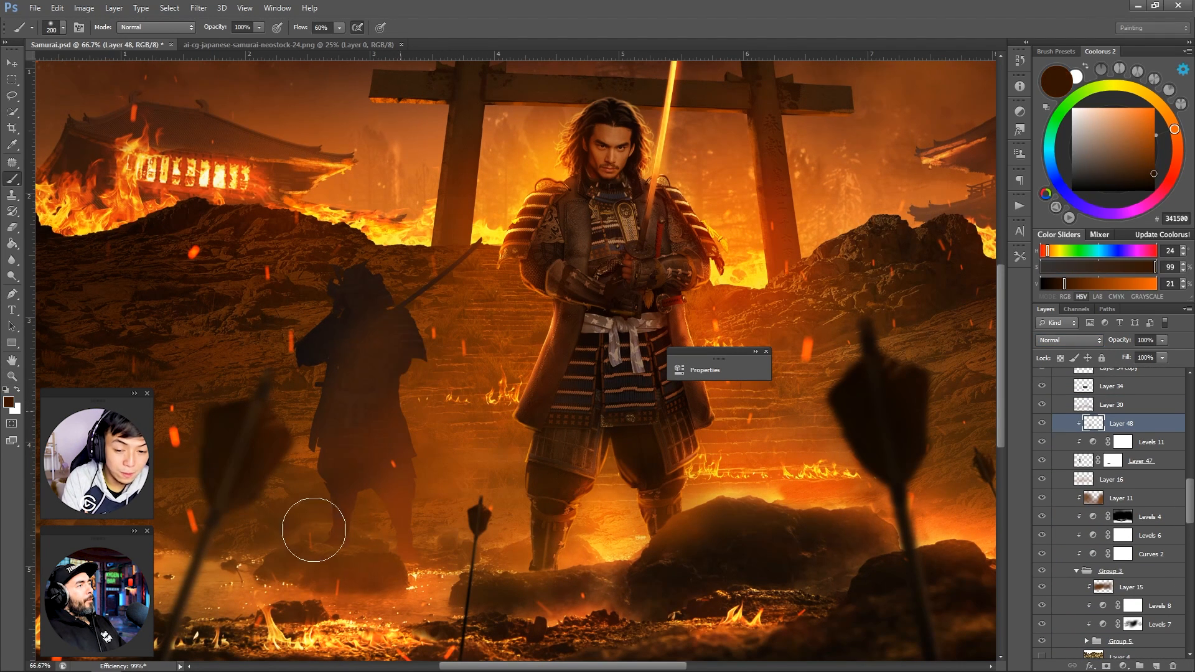
Step: Blend the silhouette's upper body into the haze with sampled orange-brown 8B491C using a 300-pixel brush
key(])
alt+click(971, 198)
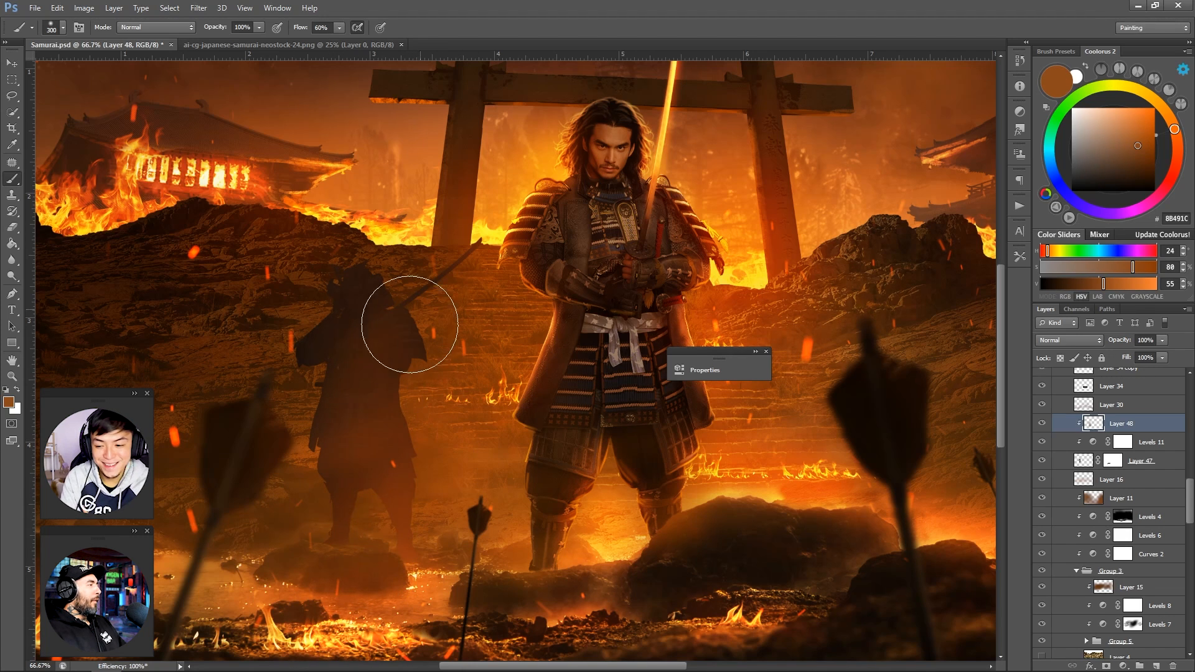
key(ctrl+minus)
key(ctrl+minus)
key(e)
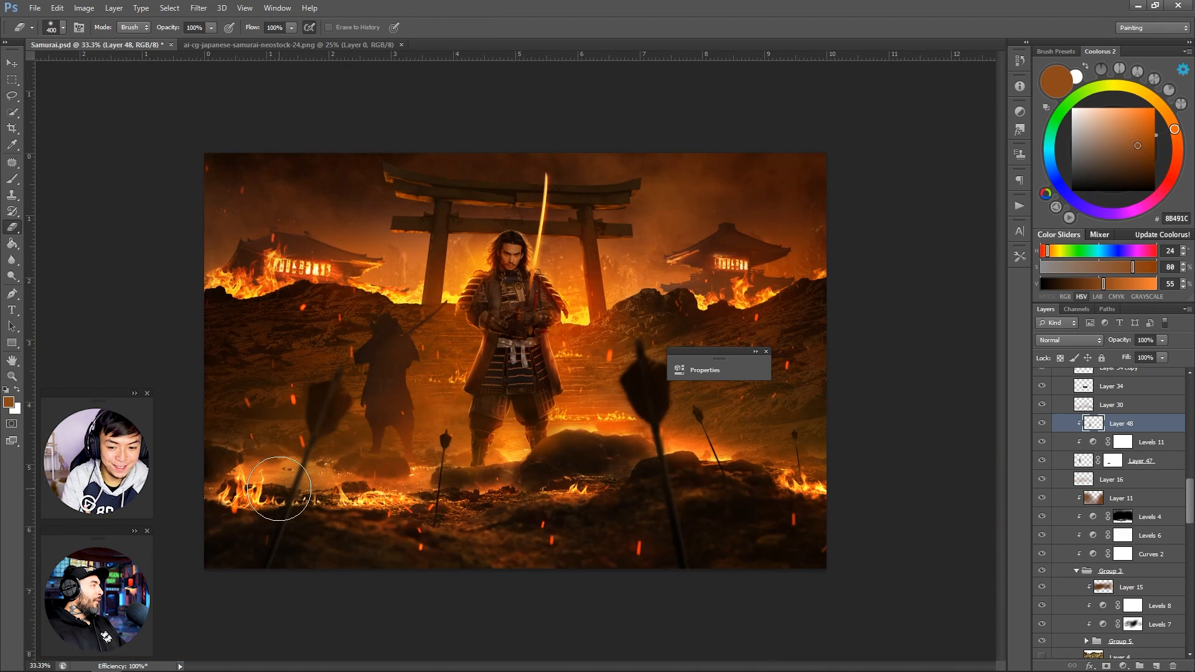
Step: Add another clipped layer directly above the silhouette's Levels adjustment, pick brown 653E23, and set the layer to Color Dodge
click(1151, 442)
click(1157, 666)
click(1070, 340)
click(1062, 454)
click(1125, 159)
key(b)
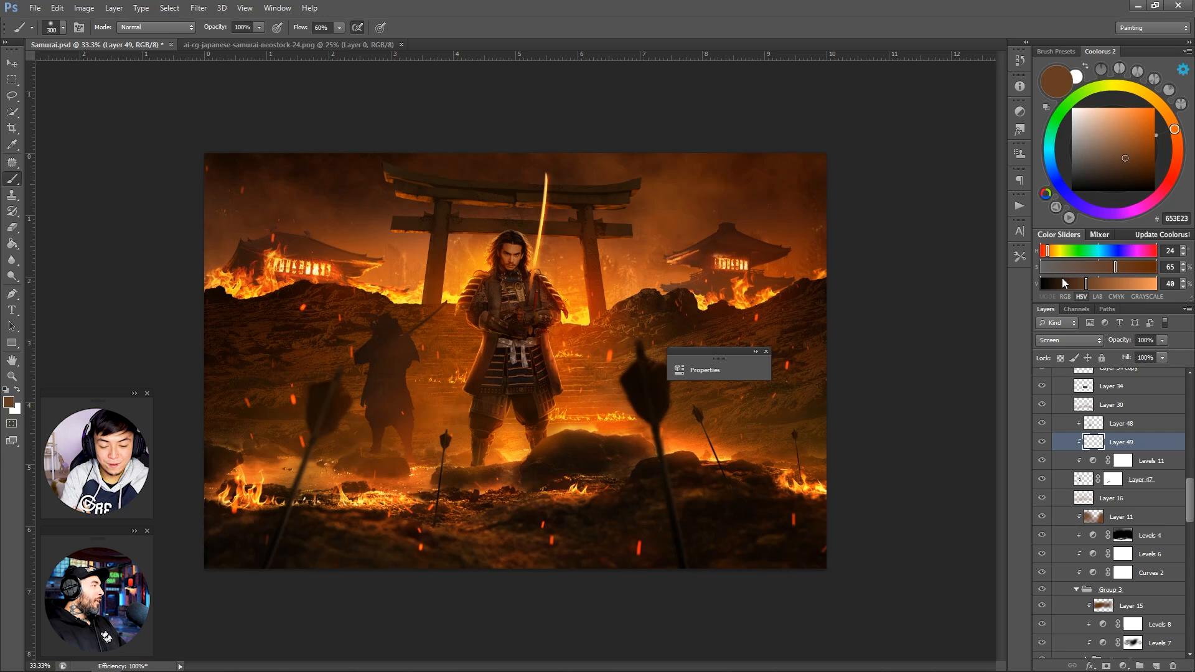
key(ctrl+z)
click(1069, 340)
click(1064, 464)
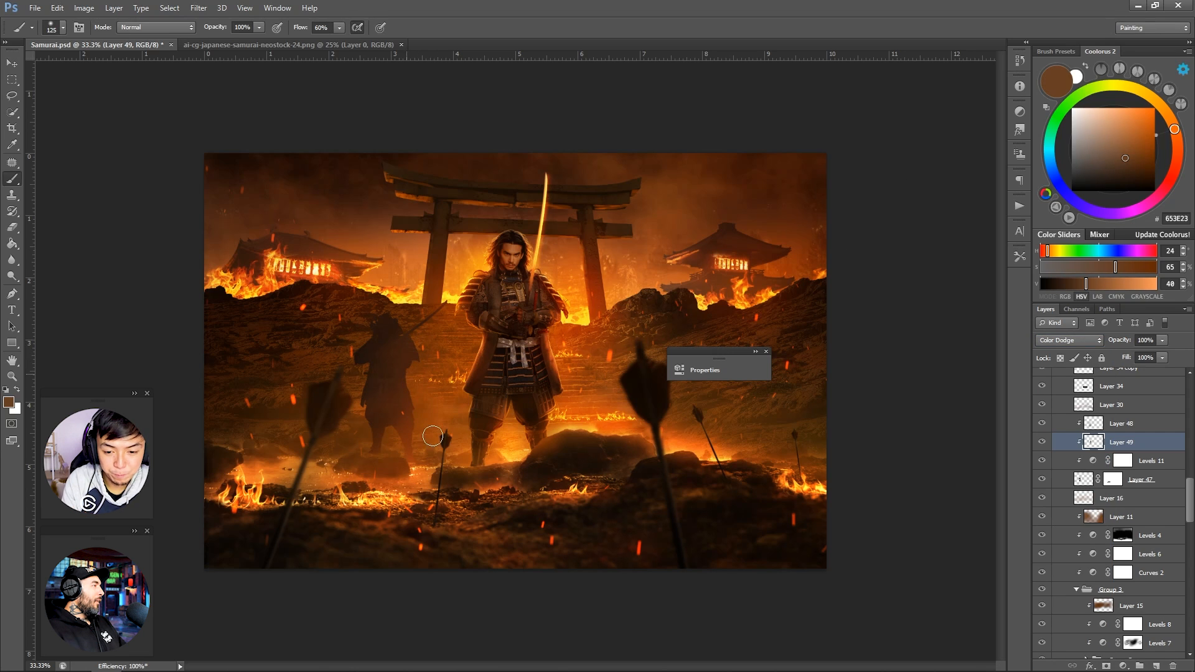
Step: Sample orange B06C26 from the scene and brush a faint glow over the silhouette on its Color Dodge layer
alt+click(459, 376)
mouse_move(404, 370)
mouse_down()
mouse_move(405, 416)
mouse_move(421, 426)
mouse_up()
key(ctrl+z)
alt+click(453, 345)
key(bracketright)
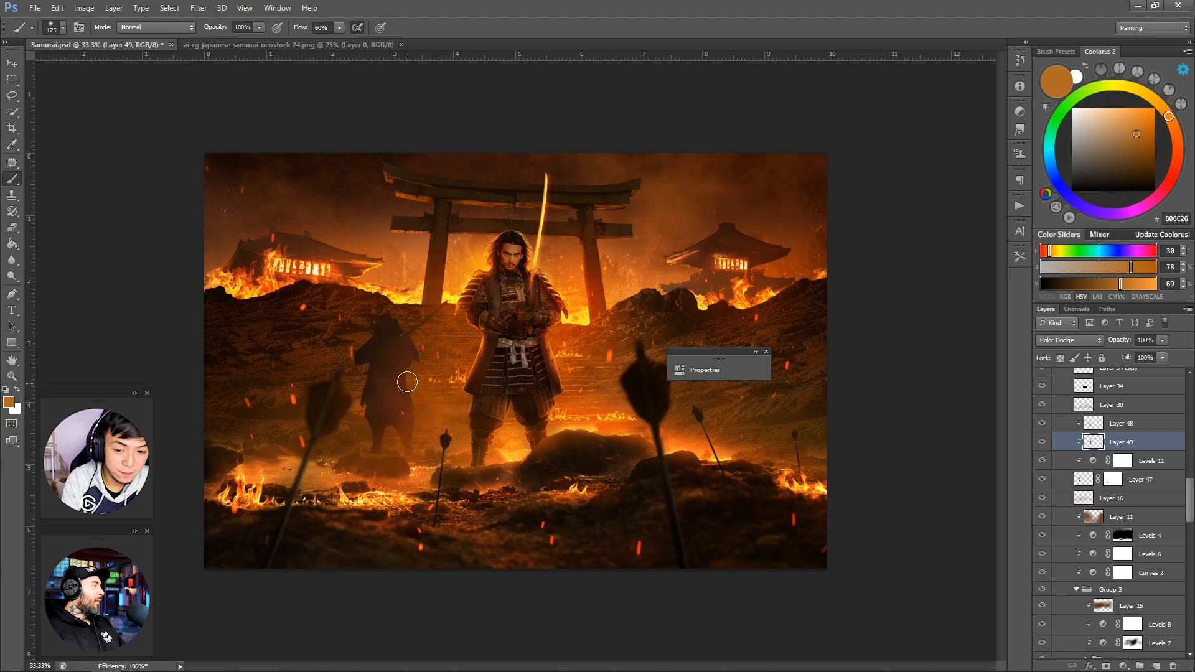
Step: Add another clipped layer directly above the silhouette's Levels adjustment and pick pale peach FFE1C2 for a small brush
key(z)
click(408, 424)
click(409, 424)
click(1157, 666)
drag(1140, 448, 1137, 469)
click(1092, 109)
key(b)
key(bracketleft)
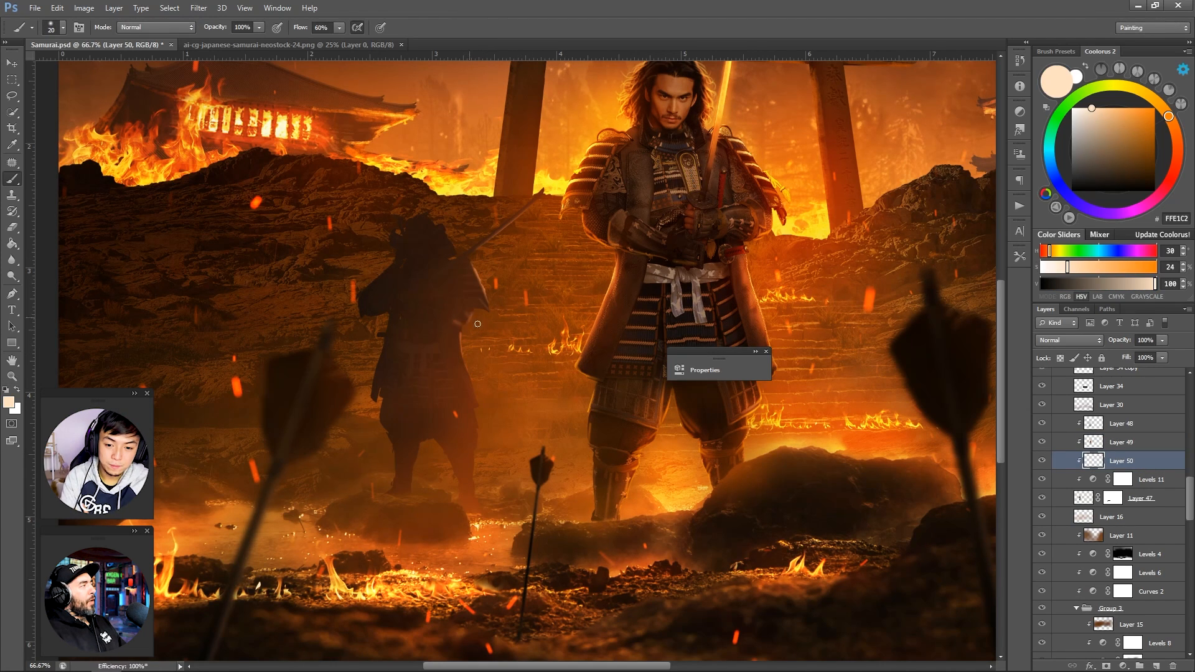
Step: Paint thin rim-light strokes in orange FFA549 along the silhouette's edges on Layer 50, refining them with the eraser
key(e)
key(b)
key(bracketright)
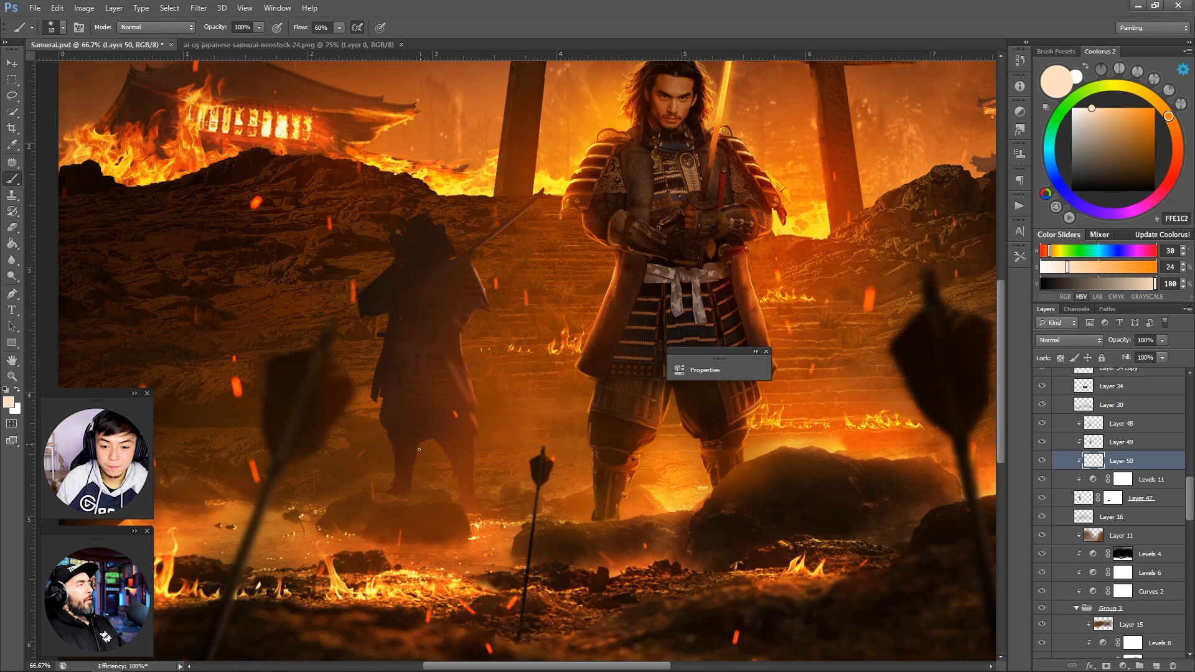
drag(1123, 129, 1131, 107)
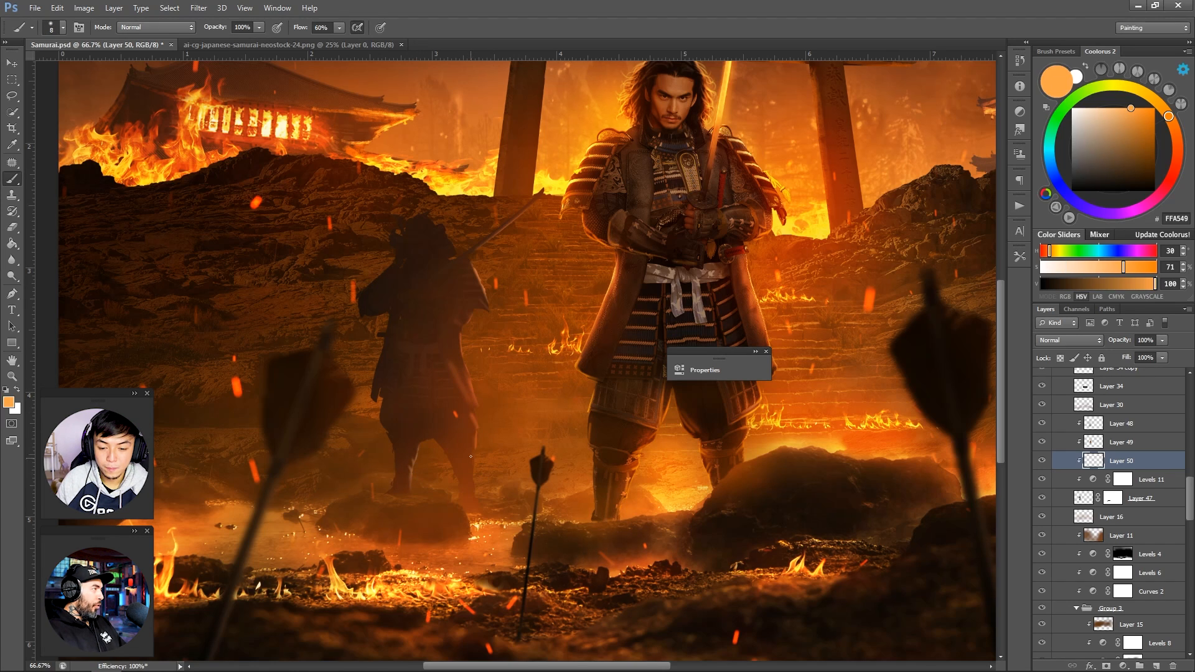
key(e)
key(b)
drag(474, 395, 463, 351)
key(e)
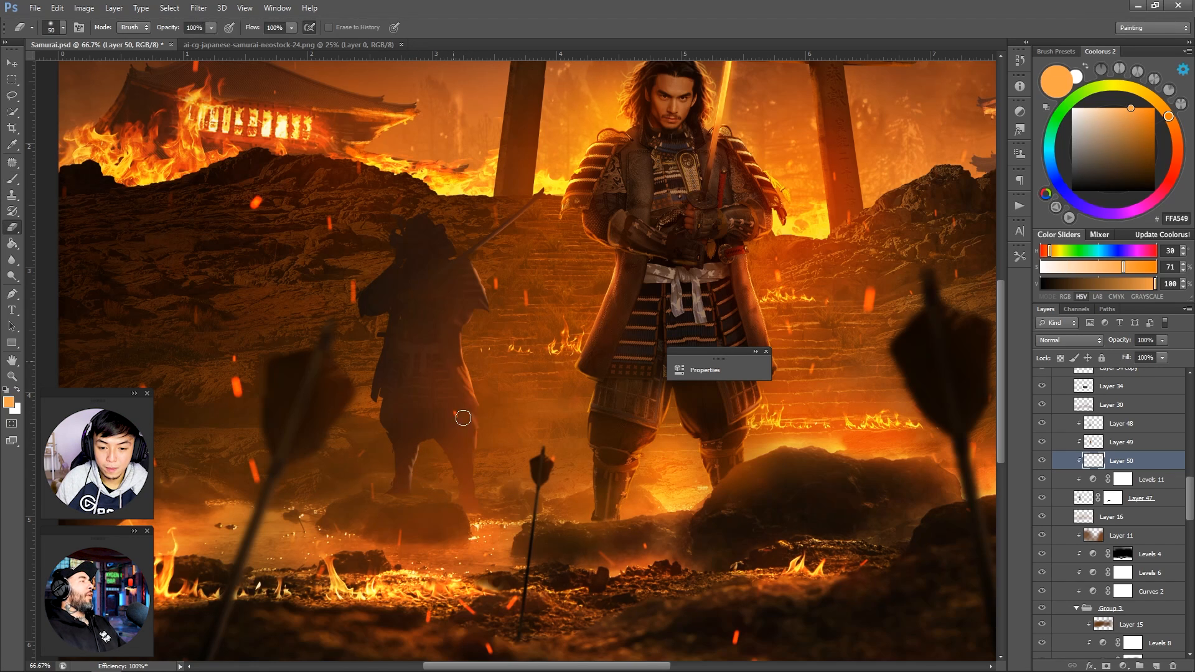
key(b)
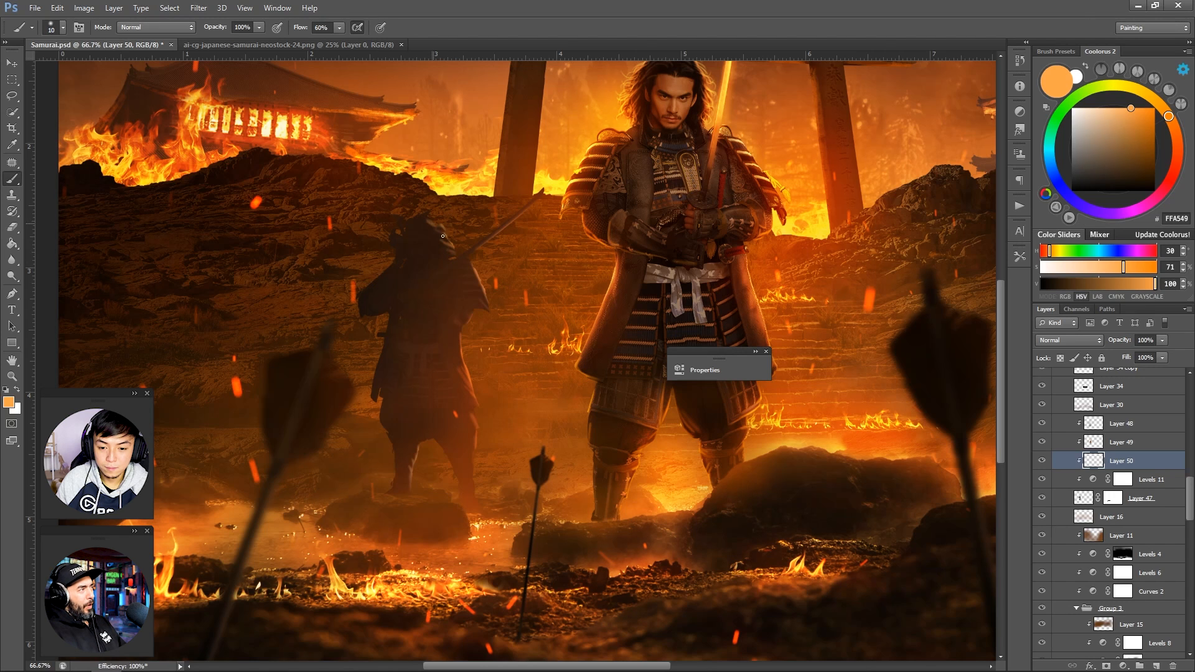
key(z)
alt+click(501, 190)
click(390, 384)
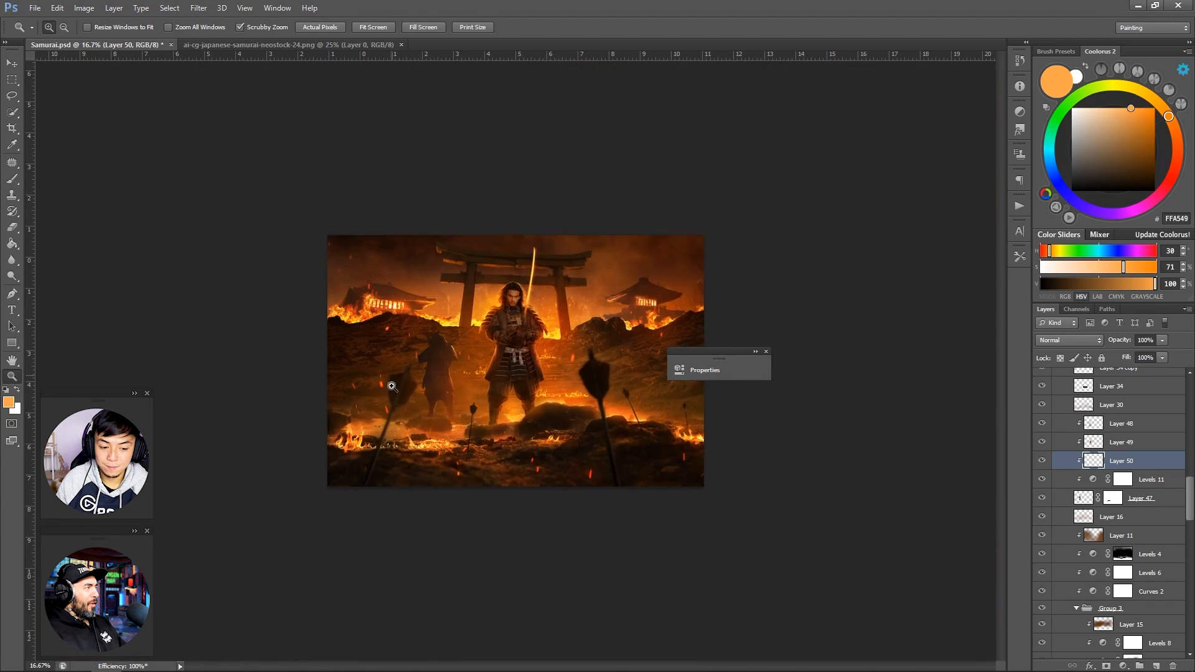
key(b)
key(bracketleft)
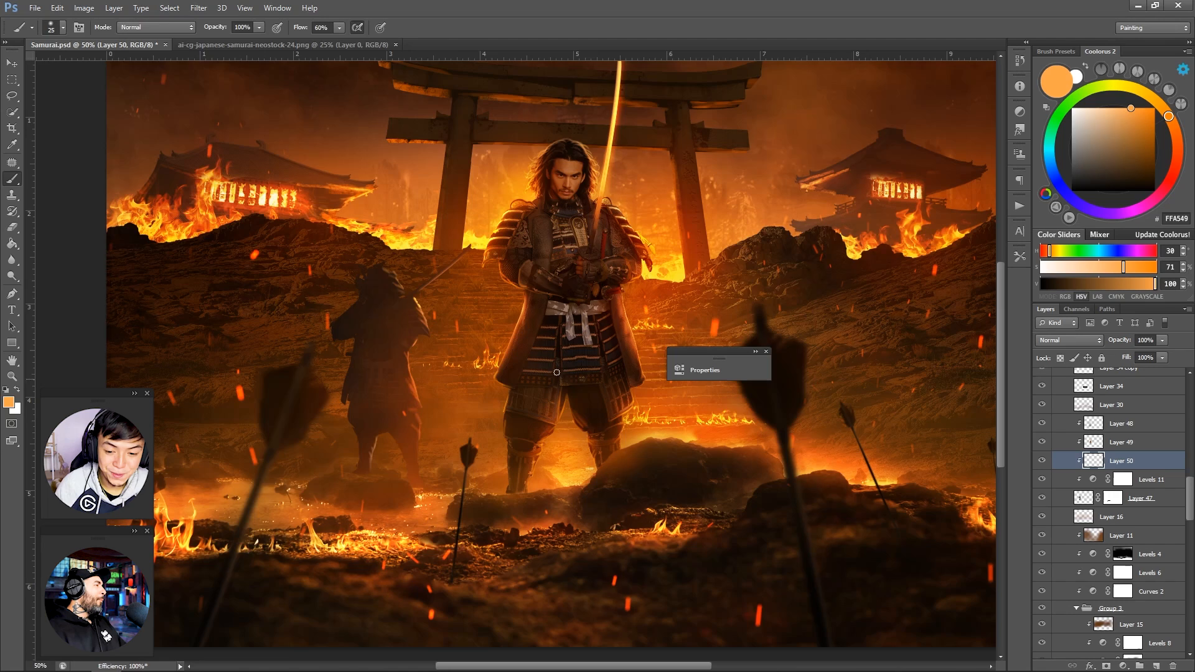
Step: Add a new unclipped layer beneath Layer 16, behind the silhouette, and set its blend mode to Screen
key(z)
alt+click(557, 372)
alt+click(556, 372)
click(556, 372)
click(1111, 518)
ctrl+click(1156, 666)
click(1076, 340)
click(1067, 498)
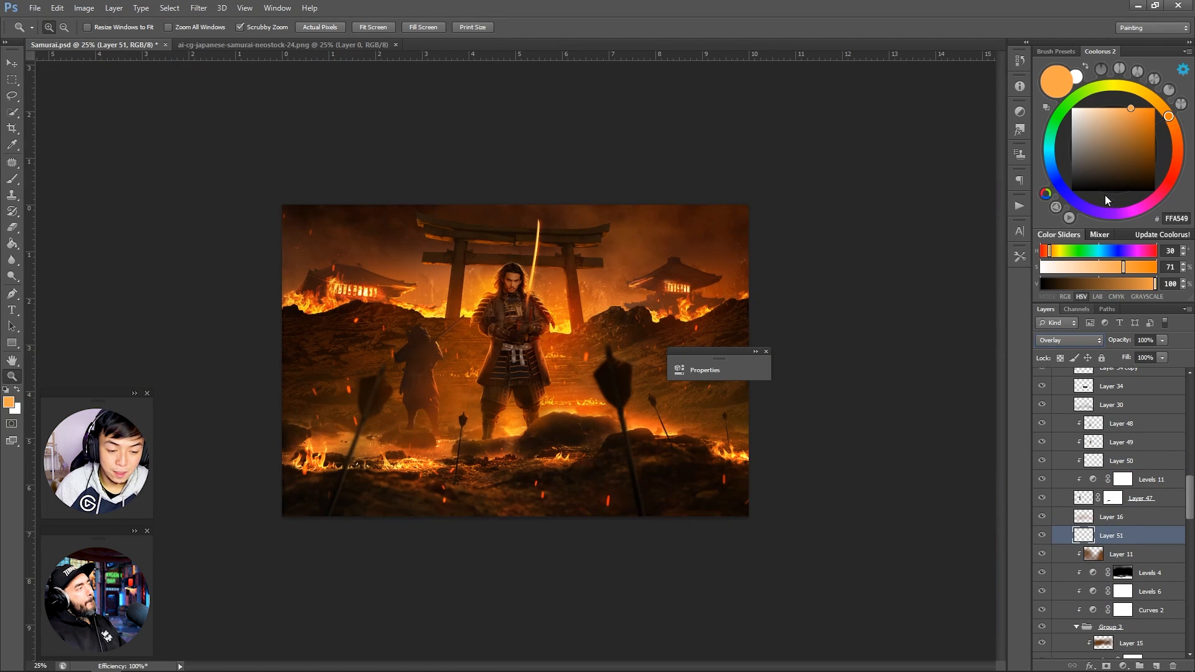
click(1072, 108)
key(b)
click(1075, 341)
click(1066, 451)
Step: Brush a soft, saturated orange glow behind the silhouette on the Screen layer with a large brush, using a colour sampled from the scene
drag(1120, 115, 1107, 129)
key(bracketright)
key(bracketright)
key(bracketright)
key(bracketright)
key(bracketright)
key(bracketright)
key(bracketright)
key(bracketright)
key(bracketright)
key(bracketright)
key(bracketright)
key(bracketright)
key(bracketright)
key(bracketright)
key(bracketright)
key(bracketright)
click(419, 361)
key(ctrl+z)
alt+click(465, 351)
drag(1099, 284, 1129, 284)
click(439, 349)
drag(371, 389, 427, 371)
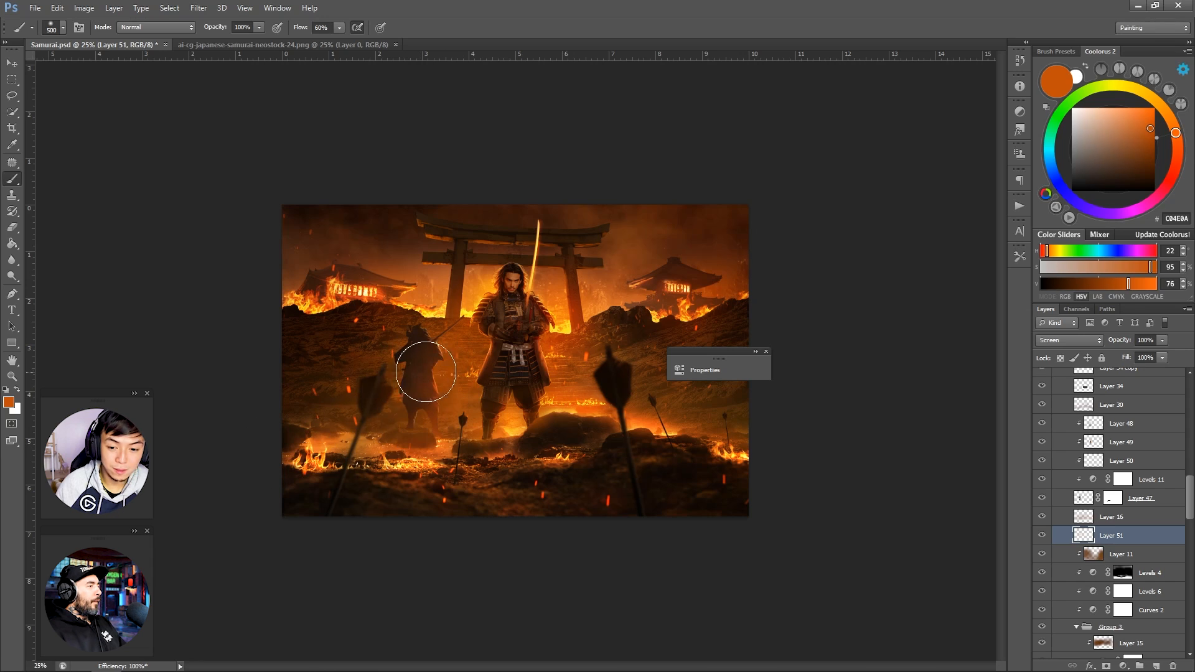
key(bracketright)
key(ctrl+z)
key(e)
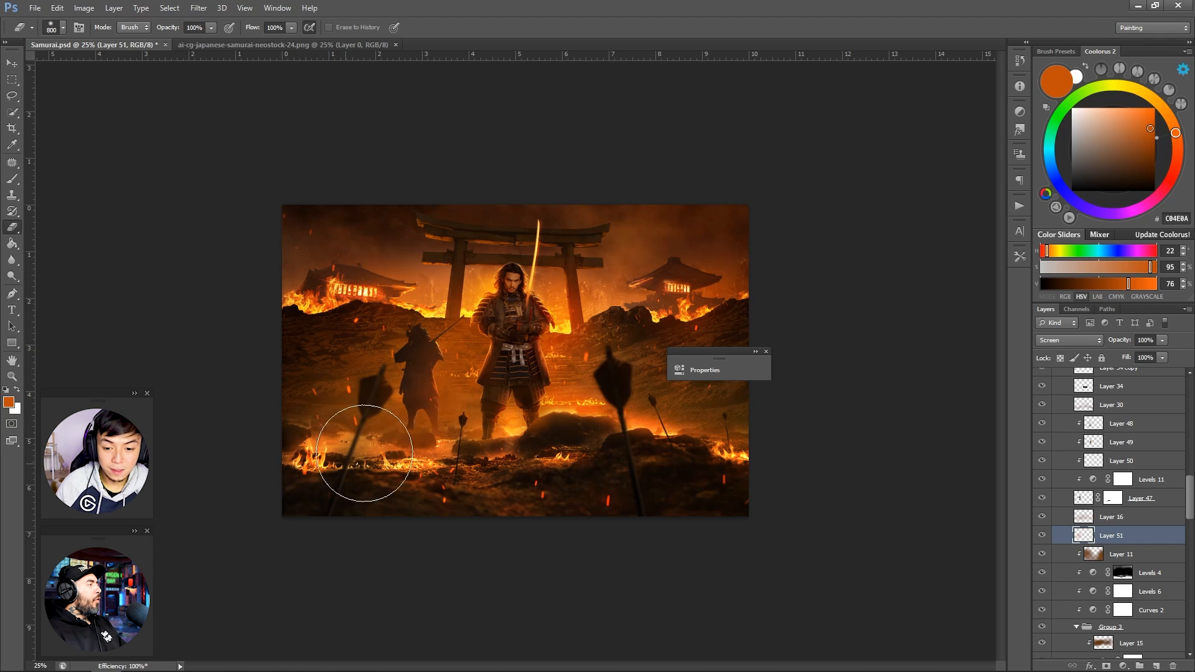
Step: Duplicate the silhouette's Layer 47, keep the original hidden as a backup, and save the document
click(1063, 498)
click(1042, 498)
click(1042, 499)
key(ctrl+j)
click(1053, 518)
click(1042, 517)
click(1061, 500)
key(ctrl+s)
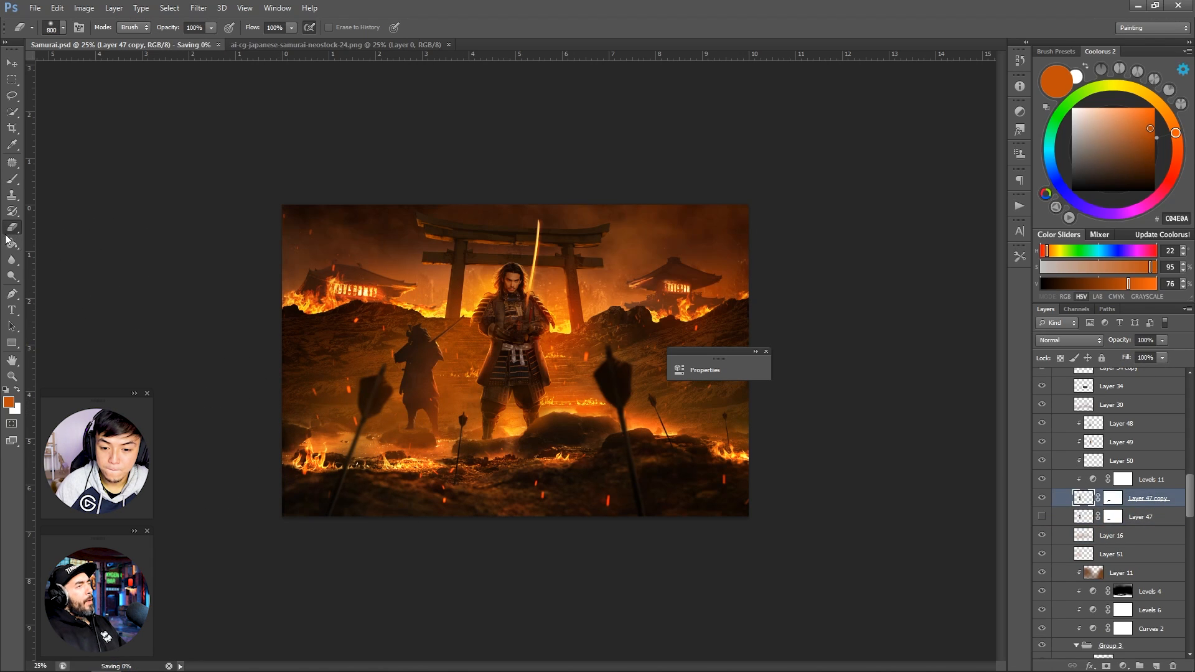
Step: Compare the silhouette's clipped layers by toggling their visibility, and sample brown 683A1E for touching up Layer 49
click(446, 293)
key(o)
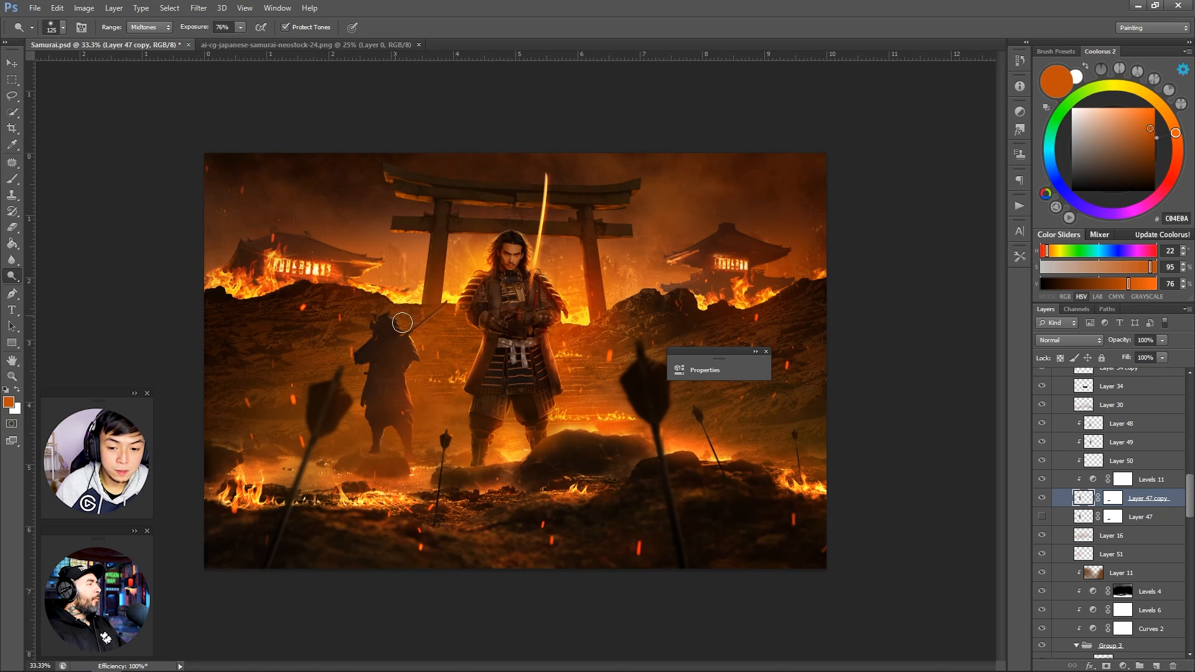
click(1042, 480)
click(1042, 479)
click(1042, 443)
click(1041, 443)
click(1060, 442)
key(b)
alt+click(393, 299)
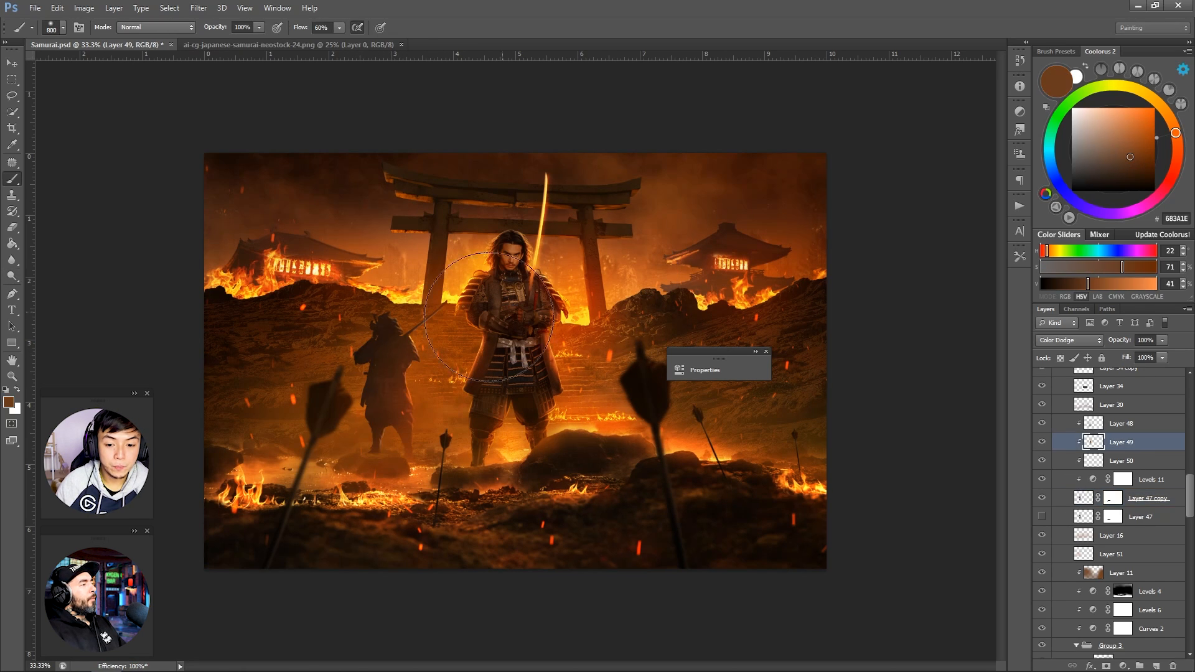
click(1042, 424)
click(1042, 424)
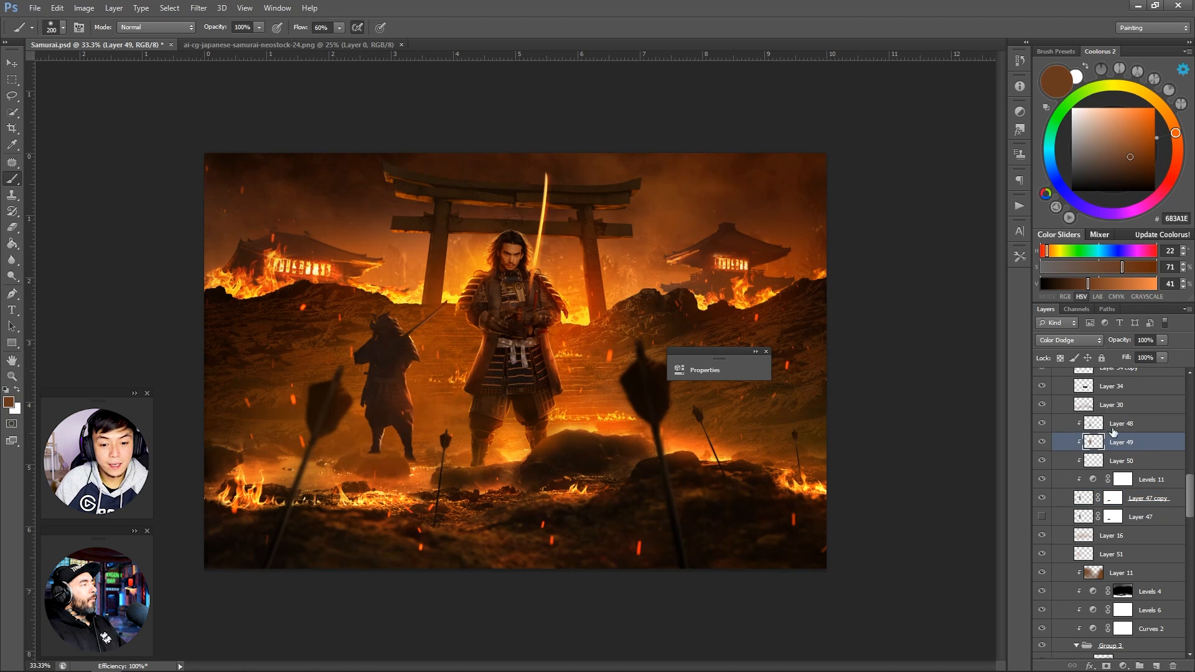
Step: Build up haze over the silhouette on Layer 48 with sampled orange BF6C3B and a larger brush, checking the overall composition
click(1113, 425)
alt+click(395, 290)
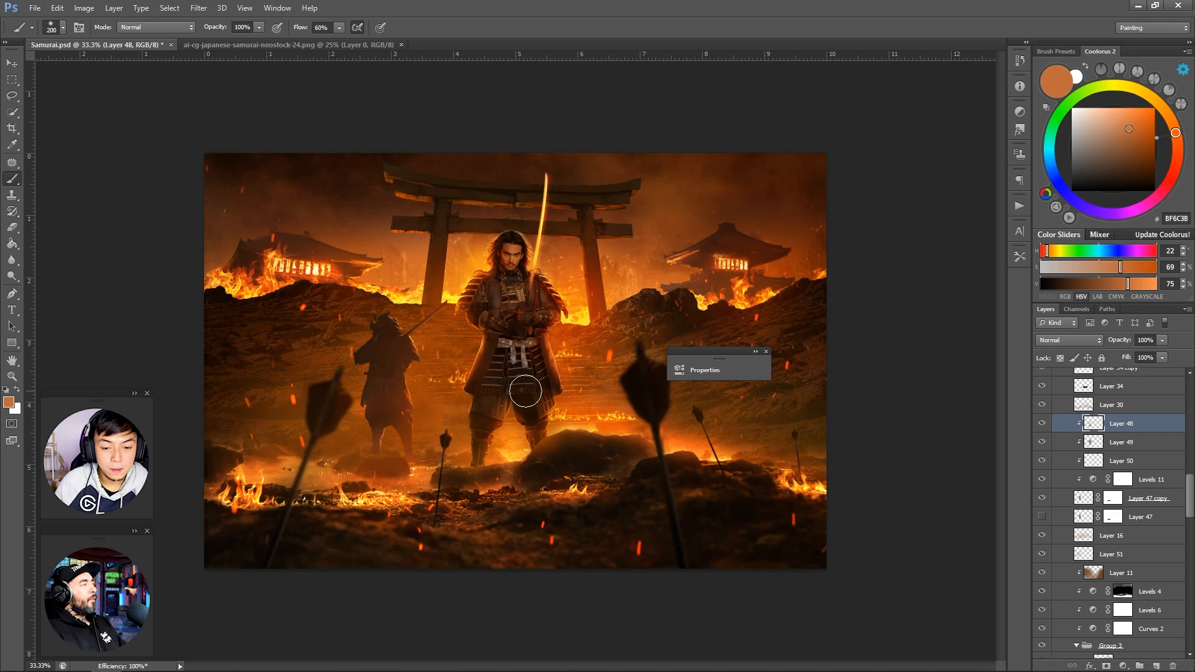
key(bracketright)
key(bracketright)
key(ctrl+minus)
alt+click(468, 357)
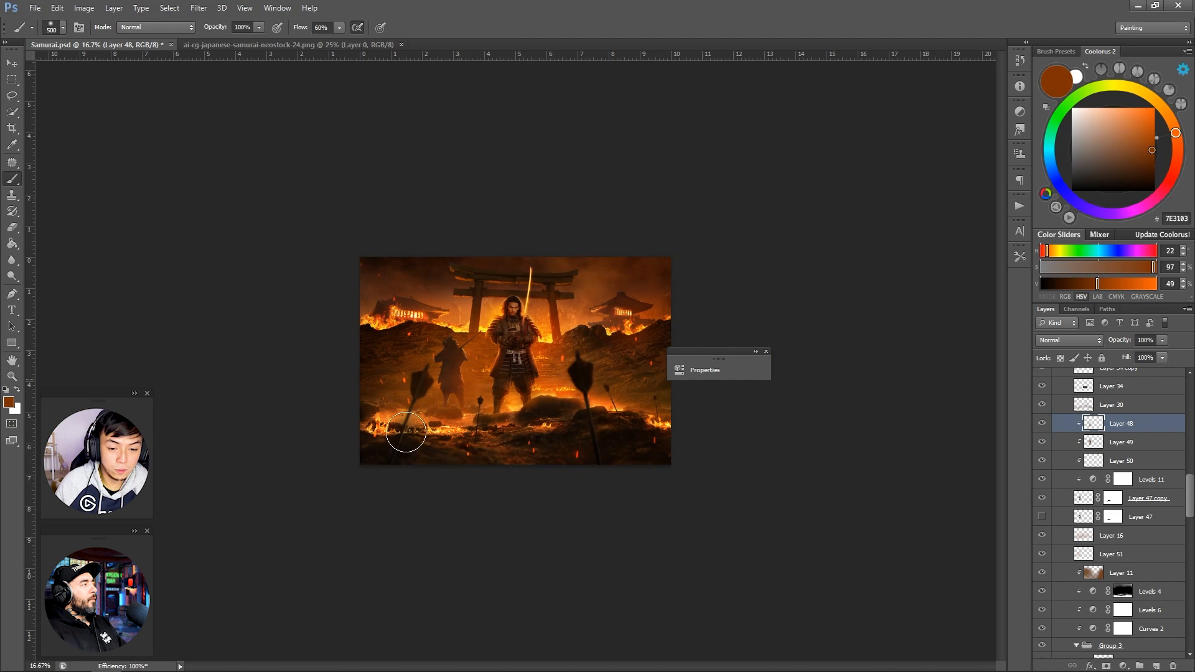
key(z)
key(ctrl+minus)
key(ctrl+minus)
key(ctrl+minus)
key(ctrl+plus)
key(ctrl+plus)
key(ctrl+plus)
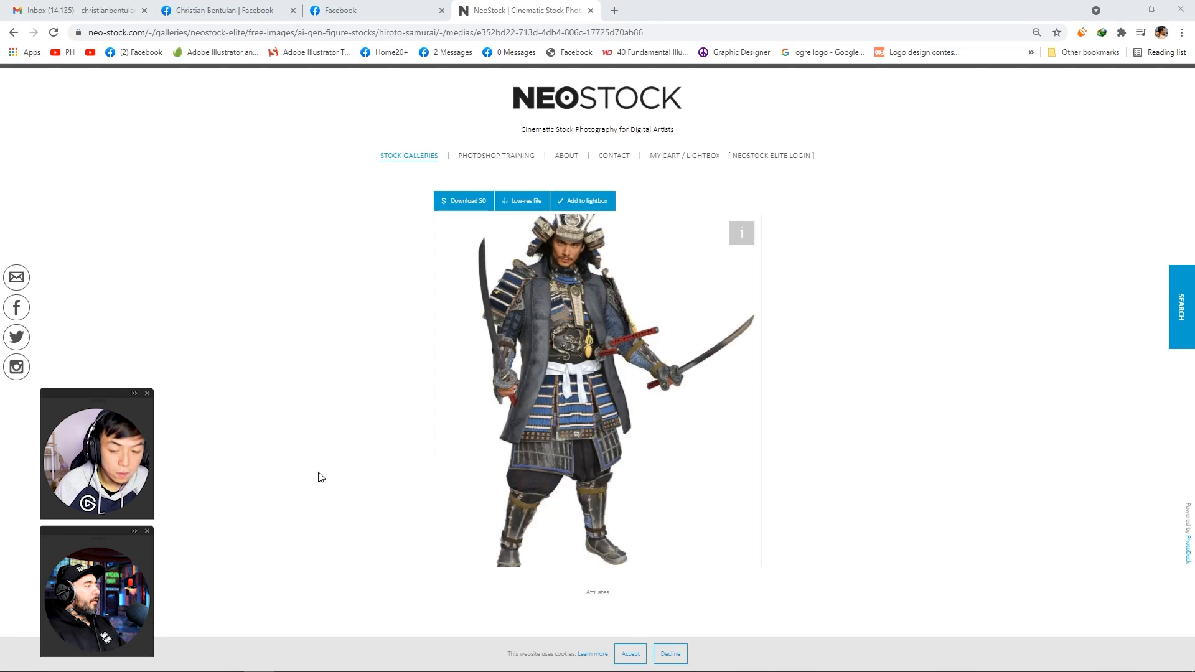
Step: In the browser, order the free ai-cg-japanese-samurai-neostock-22 image from NeoStock and download it as a zip archive
click(464, 200)
click(793, 347)
click(625, 434)
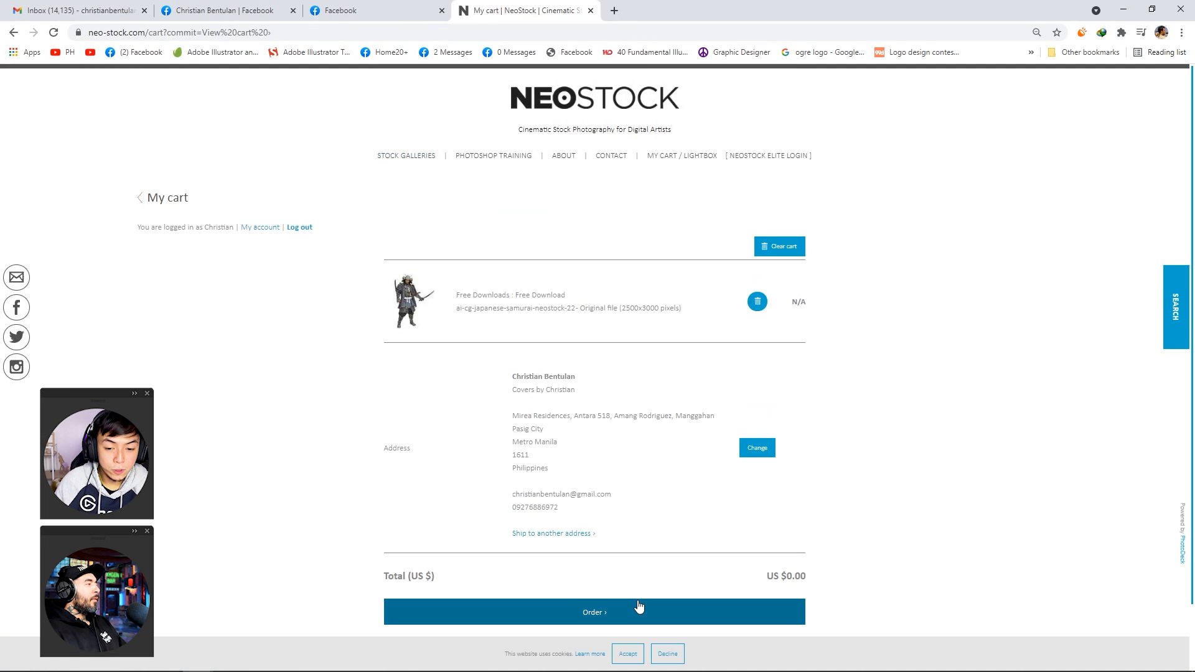
click(638, 608)
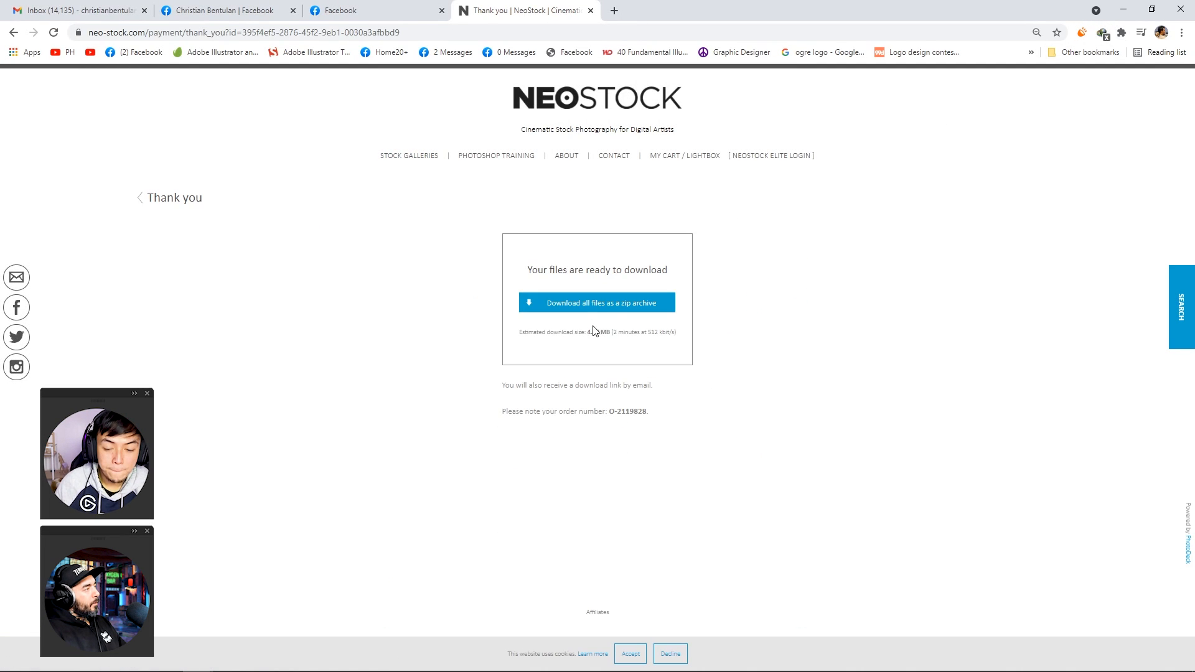
click(601, 303)
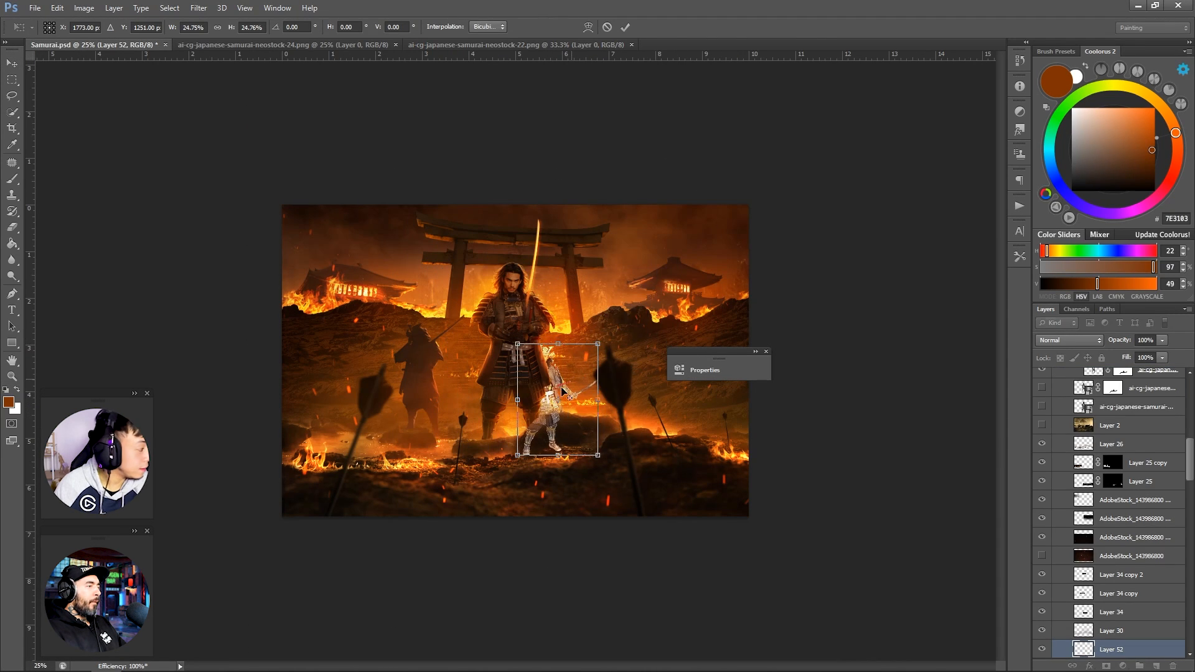
Step: Place the new armoured samurai beside the main figure, behind the large foreground arrow, and enlarge it slightly
drag(561, 387, 607, 366)
drag(643, 323, 649, 315)
key(Return)
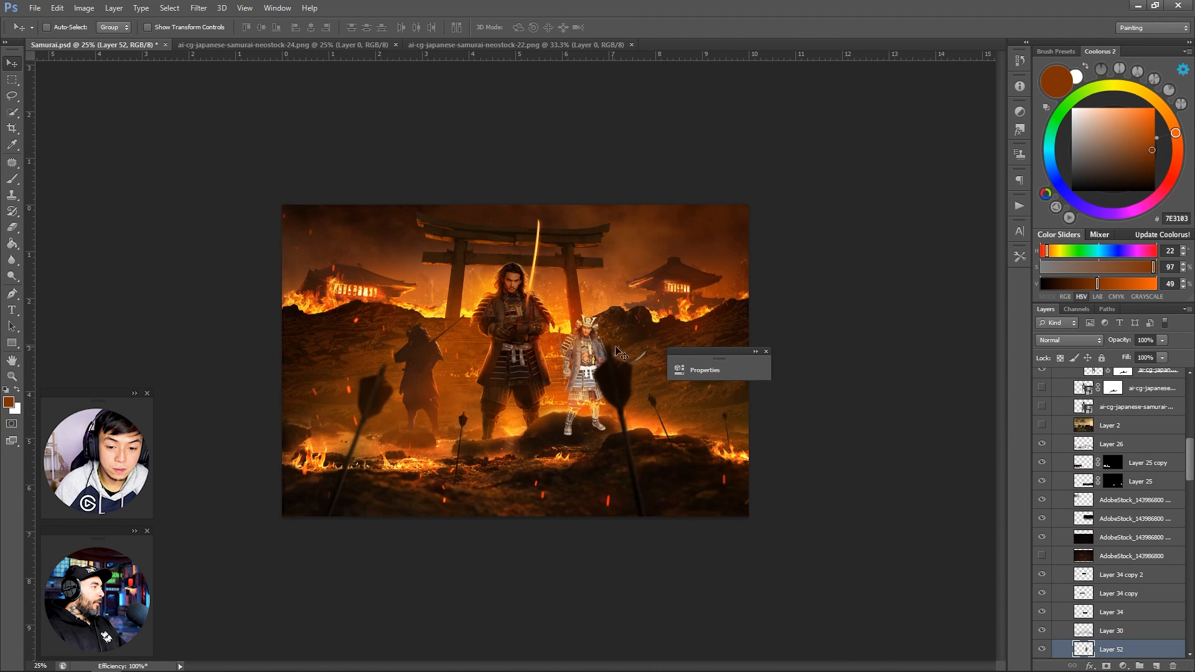
Step: Move the new samurai's Layer 52 directly above Layer 26 in the layer stack
scroll(1141, 554, down, 9)
drag(1124, 485, 1123, 403)
scroll(1118, 436, up, 6)
drag(1111, 516, 1105, 386)
Step: Duplicate Levels 11 and Layers 48, 49 and 50 above Layer 52, and clip the copies to it
click(1125, 611)
scroll(1133, 611, down, 3)
shift+click(1152, 610)
drag(1153, 610, 1154, 386)
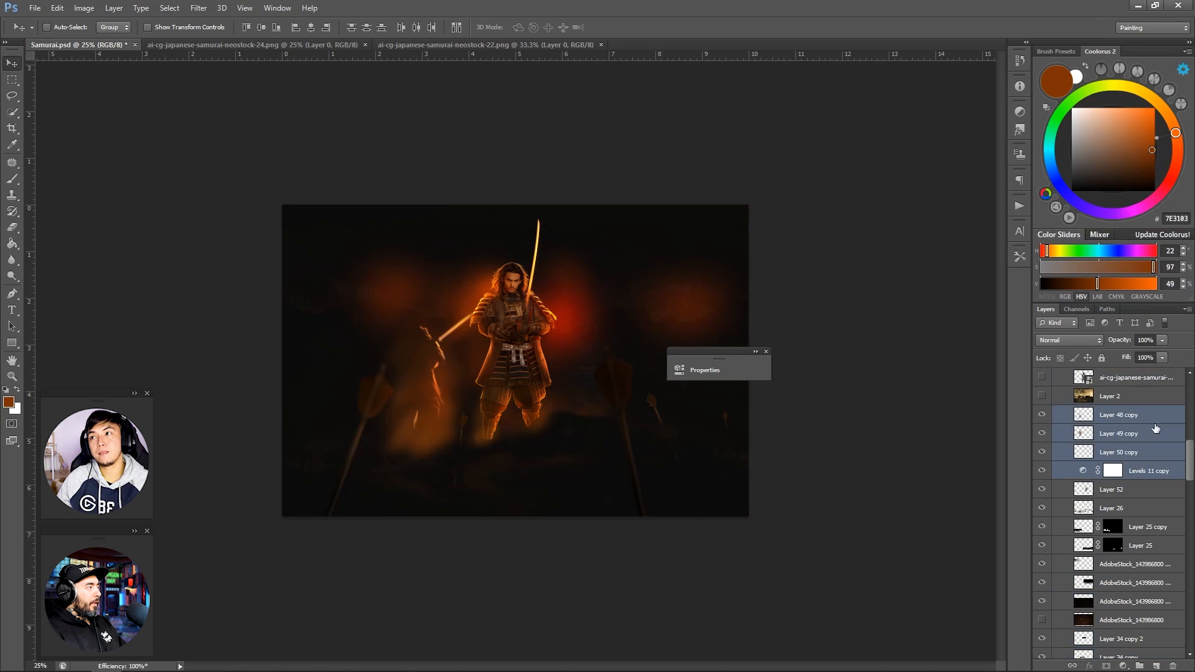
right_click(1155, 428)
click(1062, 355)
Step: Add a layer mask to Layer 52 and paint out the new samurai's feet where they meet the rocks
click(1114, 489)
click(1106, 665)
key(b)
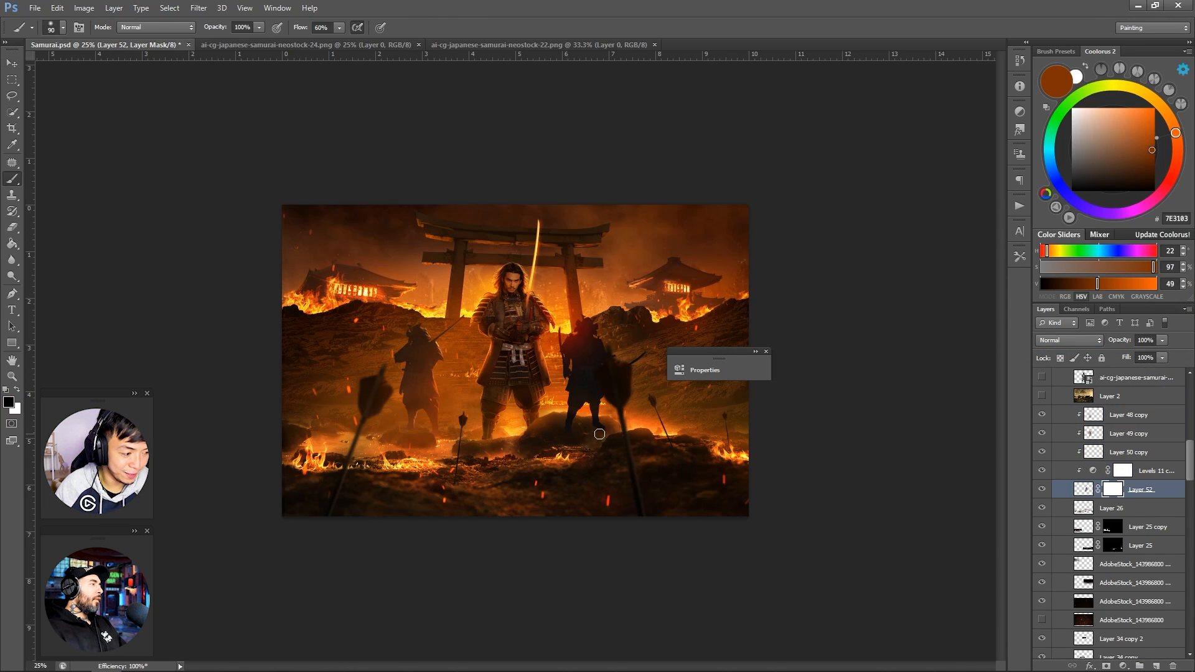
key(x)
key(bracketleft)
key(bracketleft)
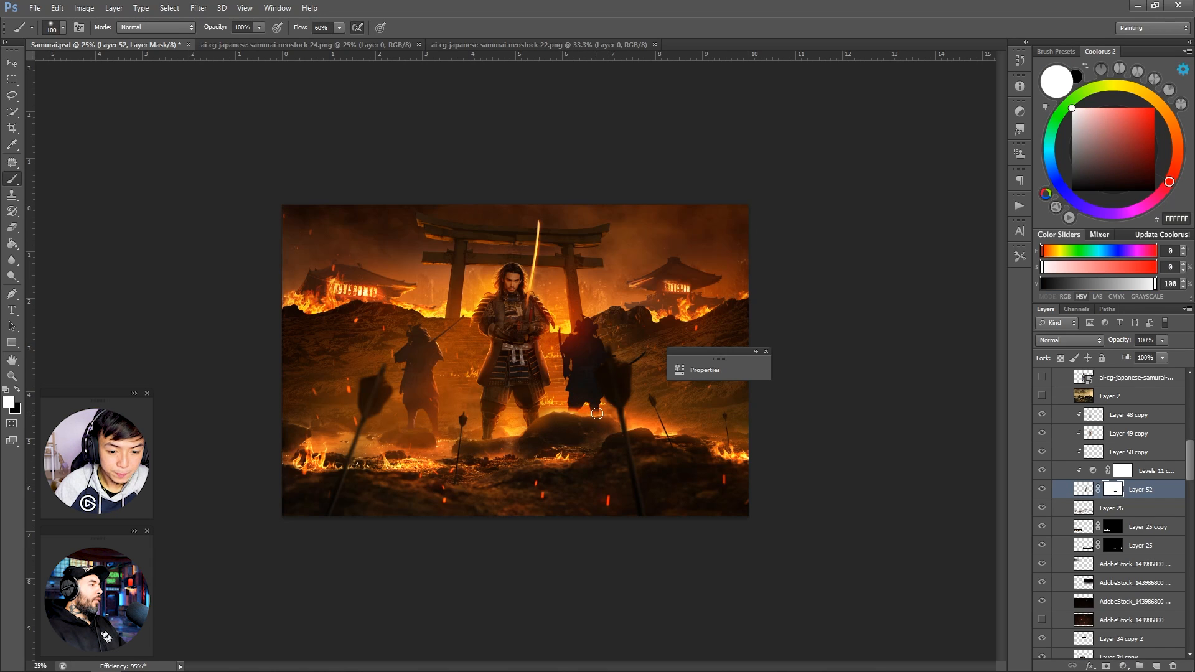
Step: Hide Layer 49 copy and Layer 50 copy, and make Layer 48 copy the active layer
click(1101, 434)
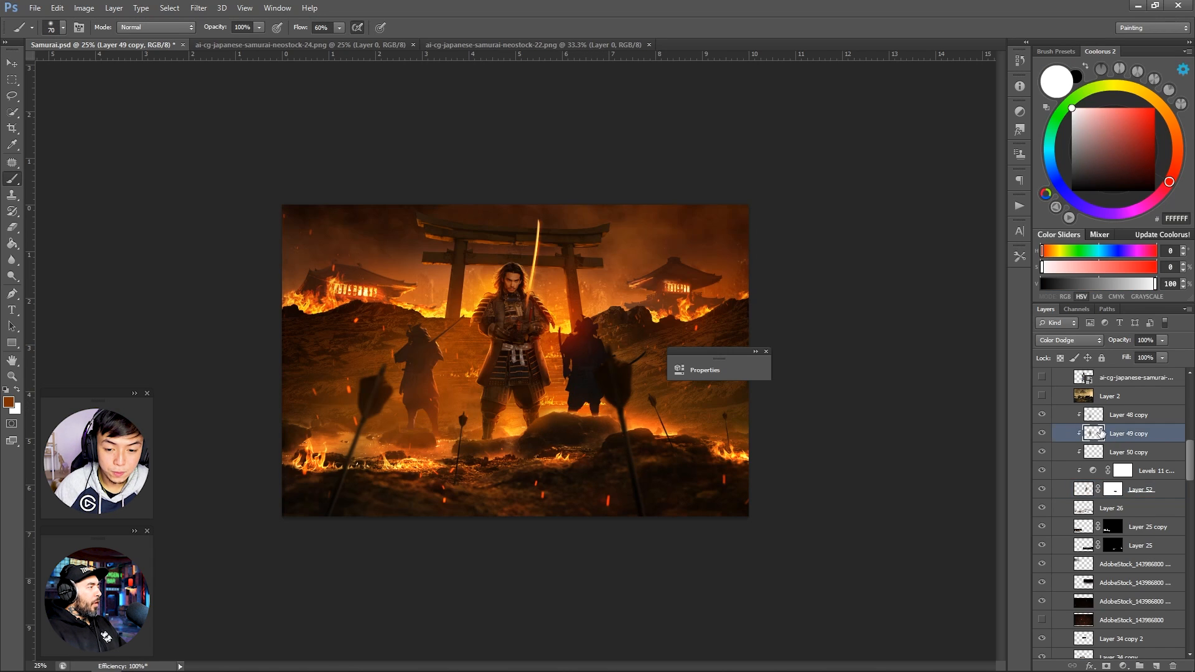
drag(1050, 436, 1044, 452)
click(1114, 452)
shift+click(1114, 416)
click(1113, 435)
click(1113, 415)
click(1042, 414)
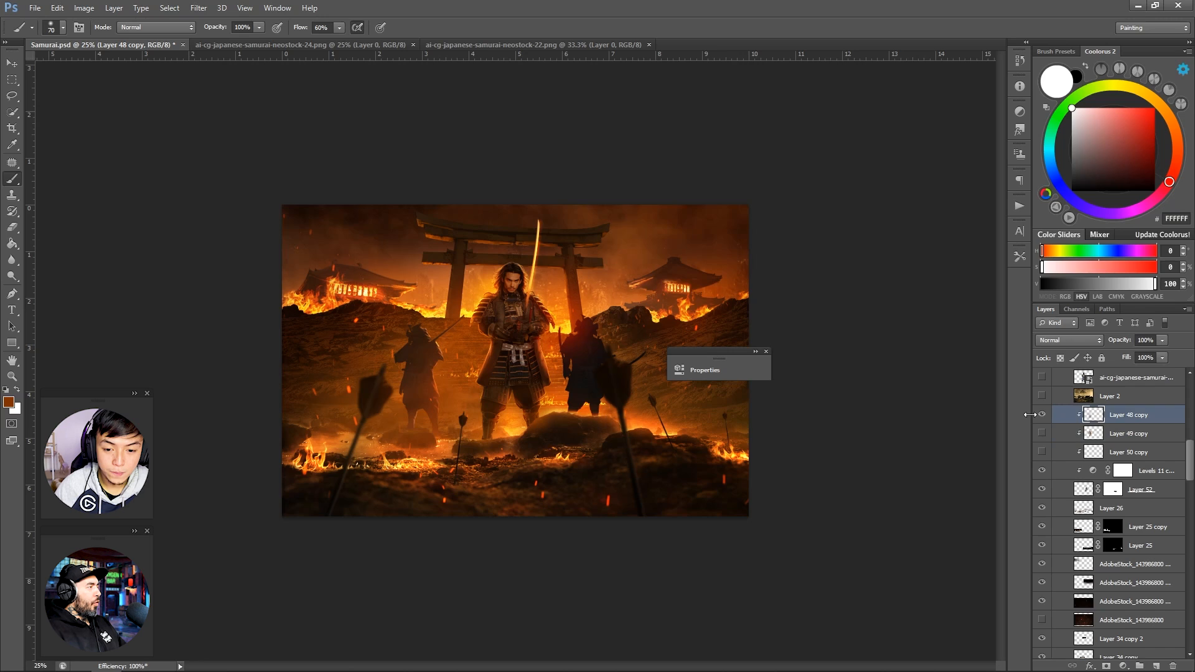
Step: Fade the new silhouette into the haze on Layer 48 copy with dark orange-brown 742F0A and a 300-pixel brush
click(1146, 124)
key(bracketright)
key(bracketright)
key(bracketright)
key(bracketright)
key(bracketright)
key(bracketright)
key(bracketright)
key(bracketright)
key(bracketright)
key(bracketright)
key(bracketright)
drag(604, 398, 585, 405)
key(ctrl+z)
click(1147, 139)
click(1147, 153)
key(bracketleft)
key(bracketleft)
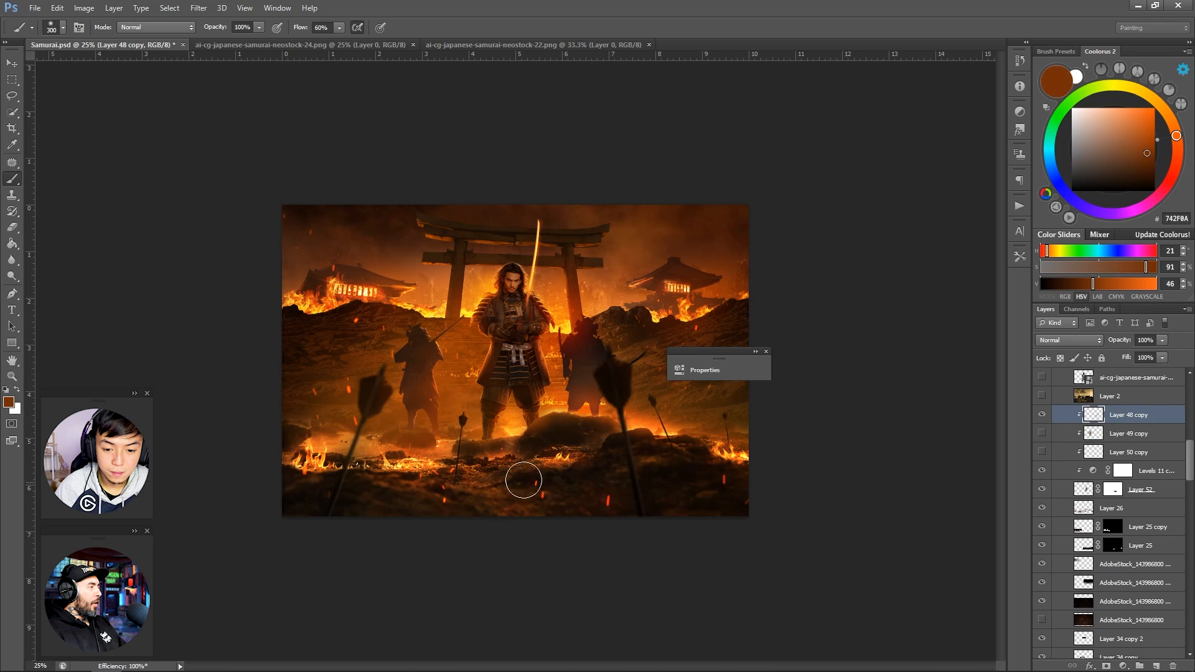
key(bracketright)
Step: Erase the red glow on the Hard Light Layer 45 where it falls over the new silhouette
click(767, 352)
scroll(1070, 398, up, 6)
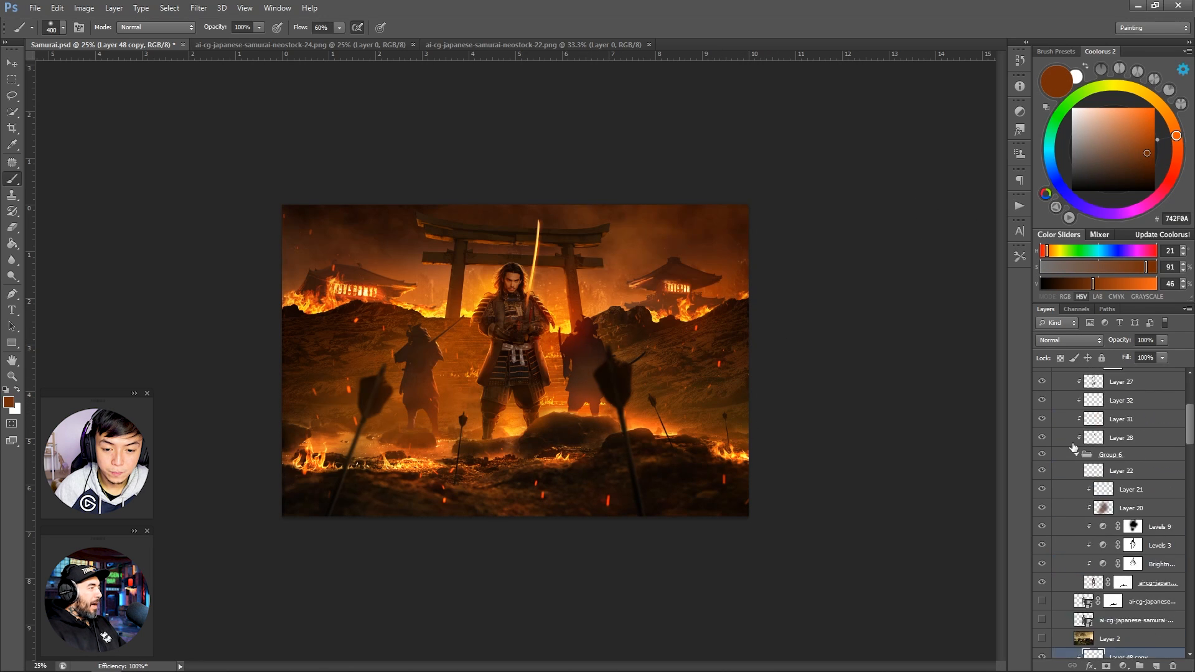
scroll(1070, 399, up, 2)
click(1083, 409)
key(e)
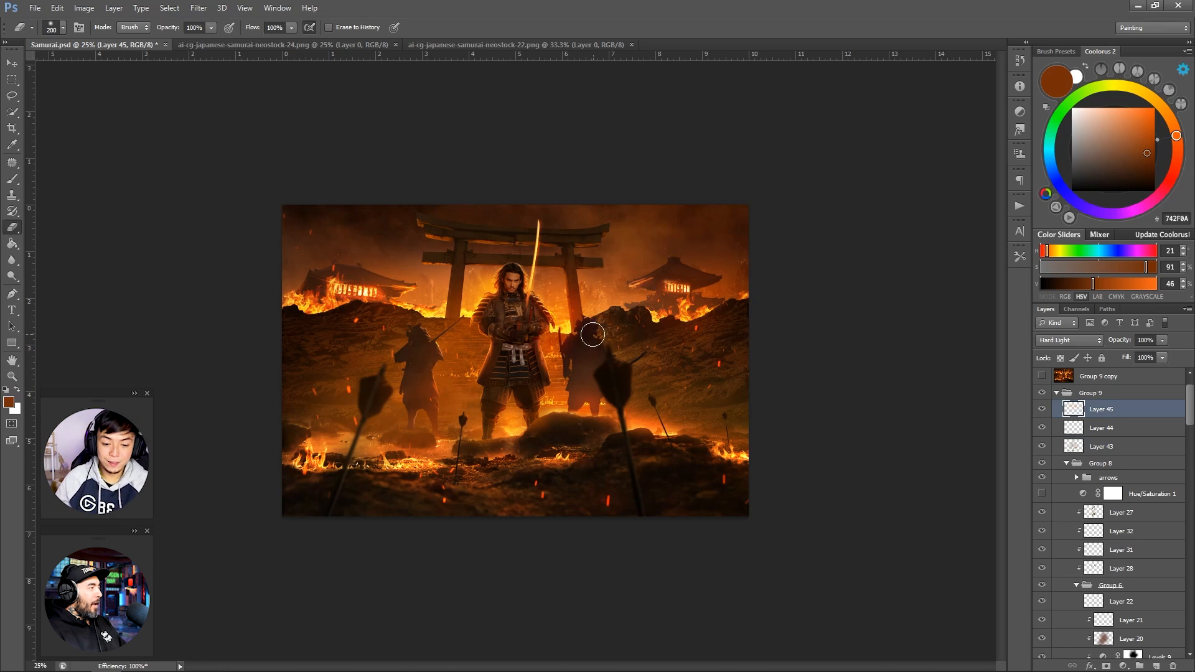
Step: Open the arrows group and move the large foreground arrow on Layer 18 copy further towards the image's right edge
scroll(1128, 498, down, 2)
click(1076, 441)
click(1108, 514)
key(v)
drag(676, 458, 751, 456)
Step: Duplicate the large foreground arrow, scale down the copy, place it near the bottom centre of the scene, and save the document
key(ctrl+j)
drag(751, 456, 646, 481)
key(ctrl+t)
drag(656, 366, 640, 430)
key(Return)
drag(610, 476, 576, 455)
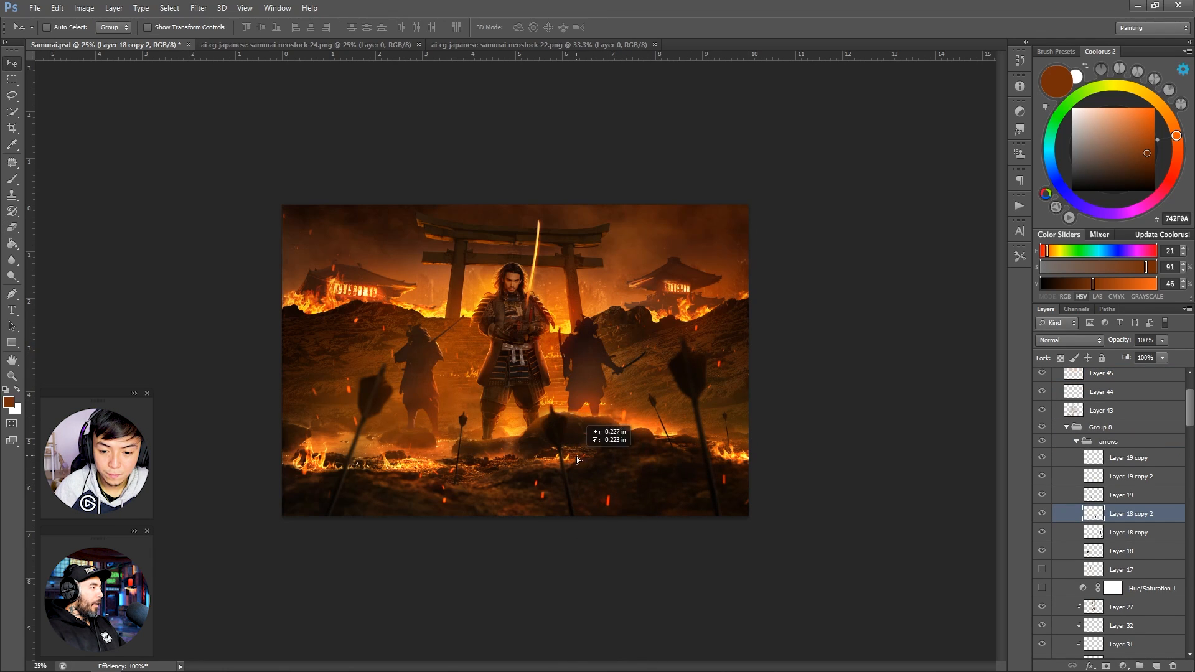
alt+click(609, 275)
click(607, 290)
click(613, 298)
click(622, 307)
key(ctrl+s)
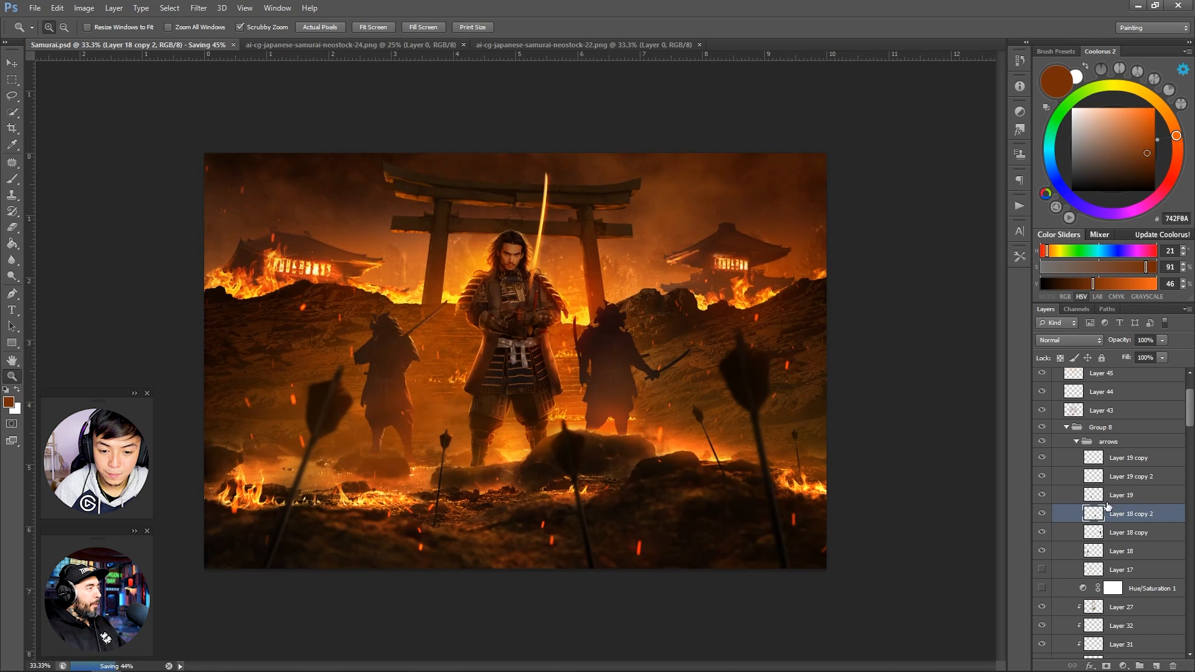
Step: Duplicate Layer 52, hide the original and soften the right silhouette on the copy using the Blur tool with a 175-pixel brush
scroll(1124, 518, down, 2)
scroll(1123, 517, down, 3)
click(1042, 564)
click(1041, 564)
click(1076, 436)
click(1041, 584)
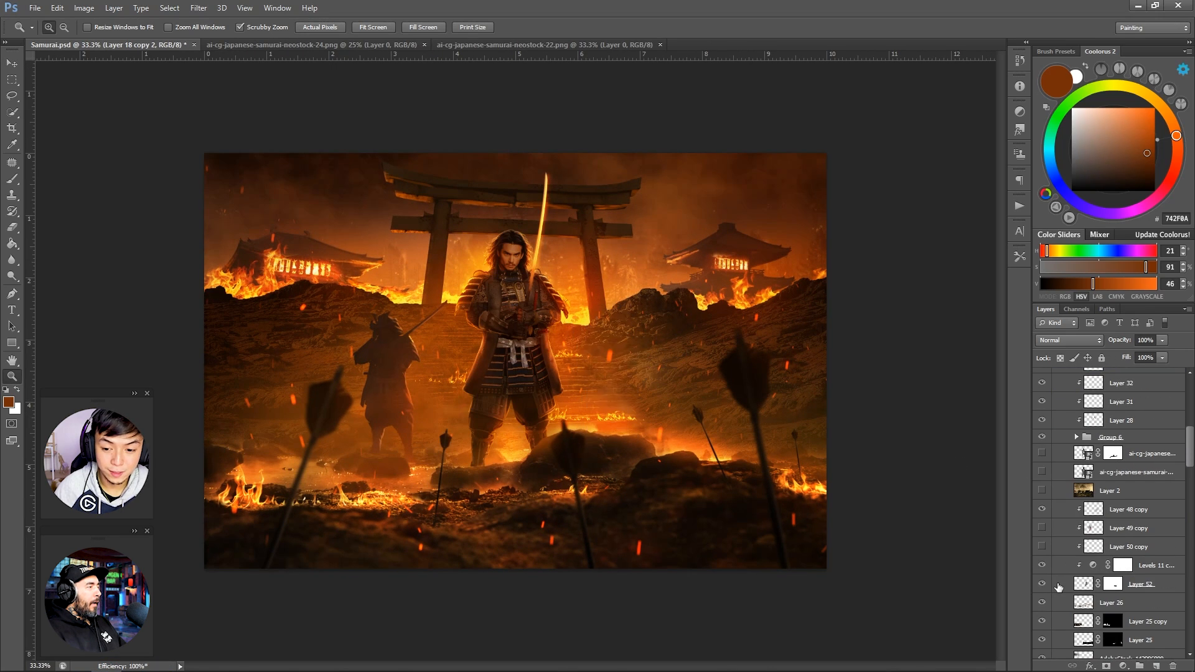
click(1042, 584)
click(1148, 585)
key(ctrl+s)
click(12, 260)
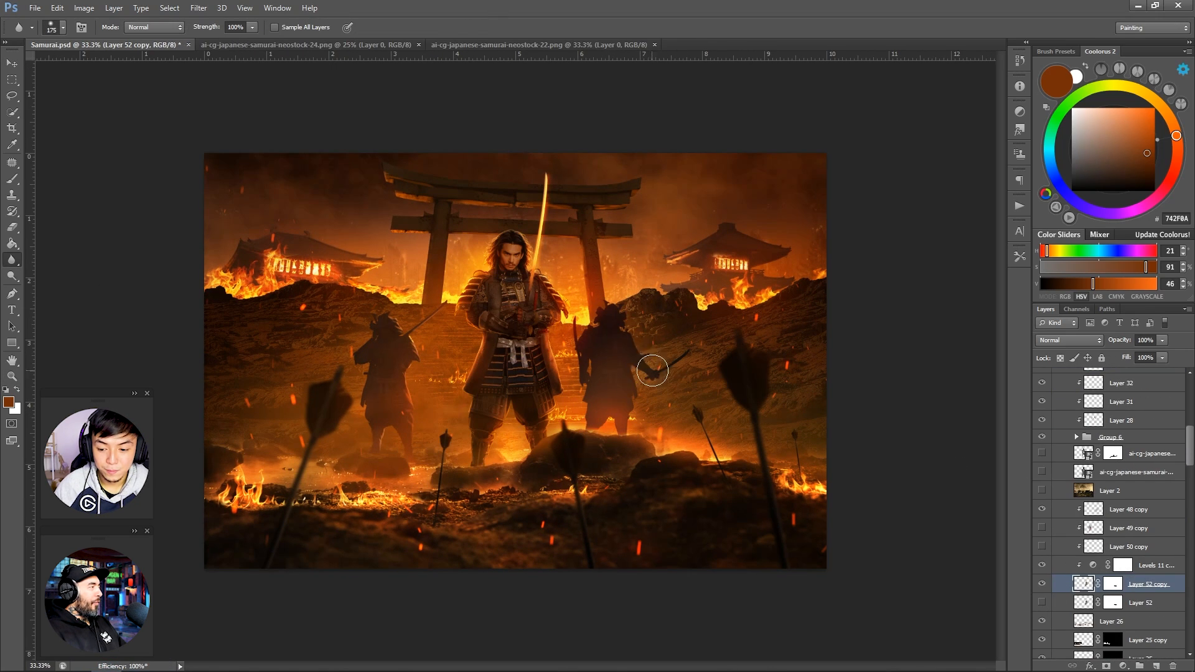
Step: Show Layer 50 copy and Layer 49 copy, and clear all painted content from Layer 50 copy
click(1042, 546)
key(v)
click(1121, 546)
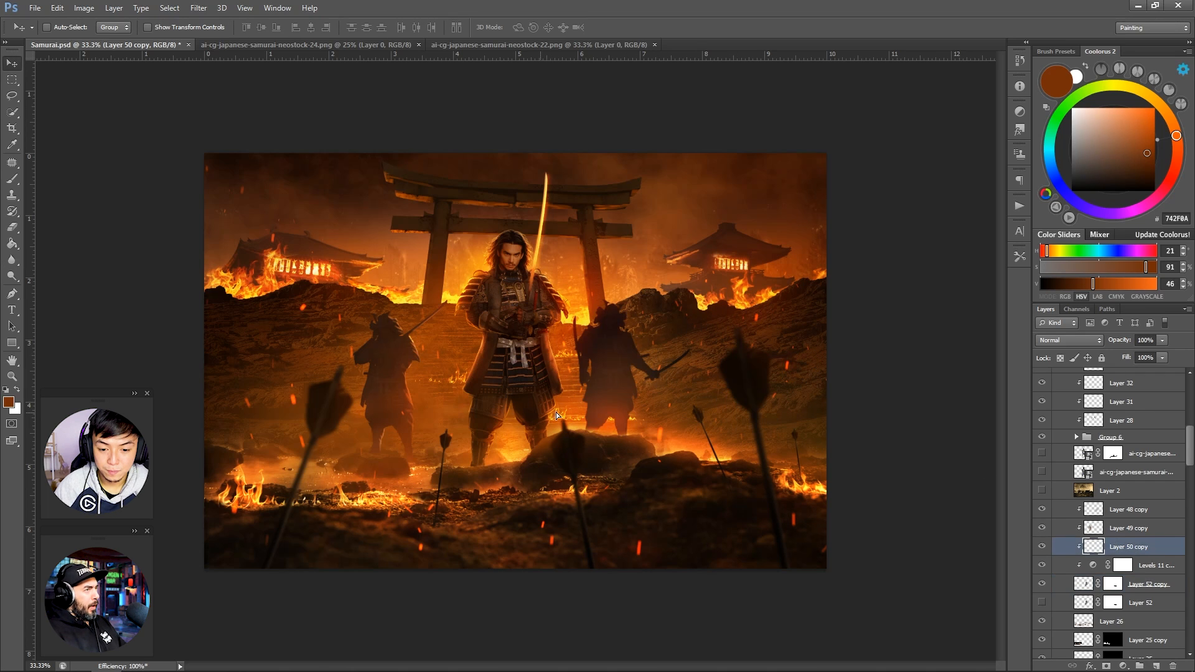
key(ctrl+a)
key(Delete)
key(ctrl+d)
Step: Paint glowing rim light along the right silhouette's edges on Layer 50 copy with orange F7AF00, and sample brown 855B3F for Layer 49 copy
key(z)
click(590, 377)
click(590, 376)
key(b)
alt+click(565, 256)
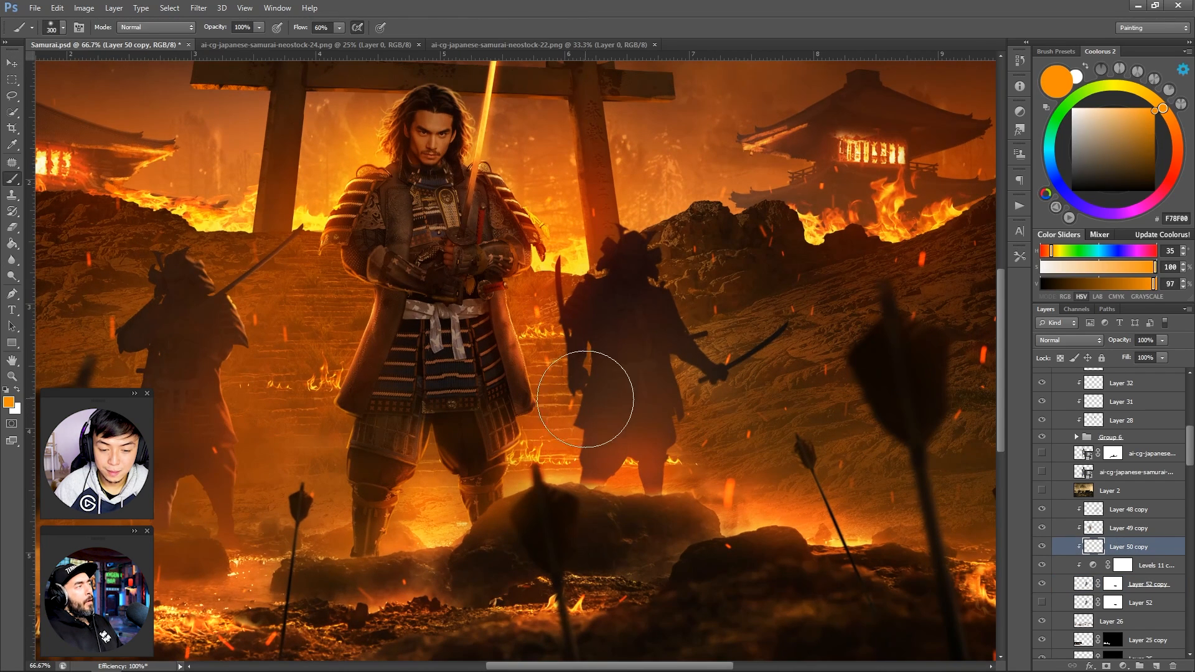
key(bracketright)
click(1150, 97)
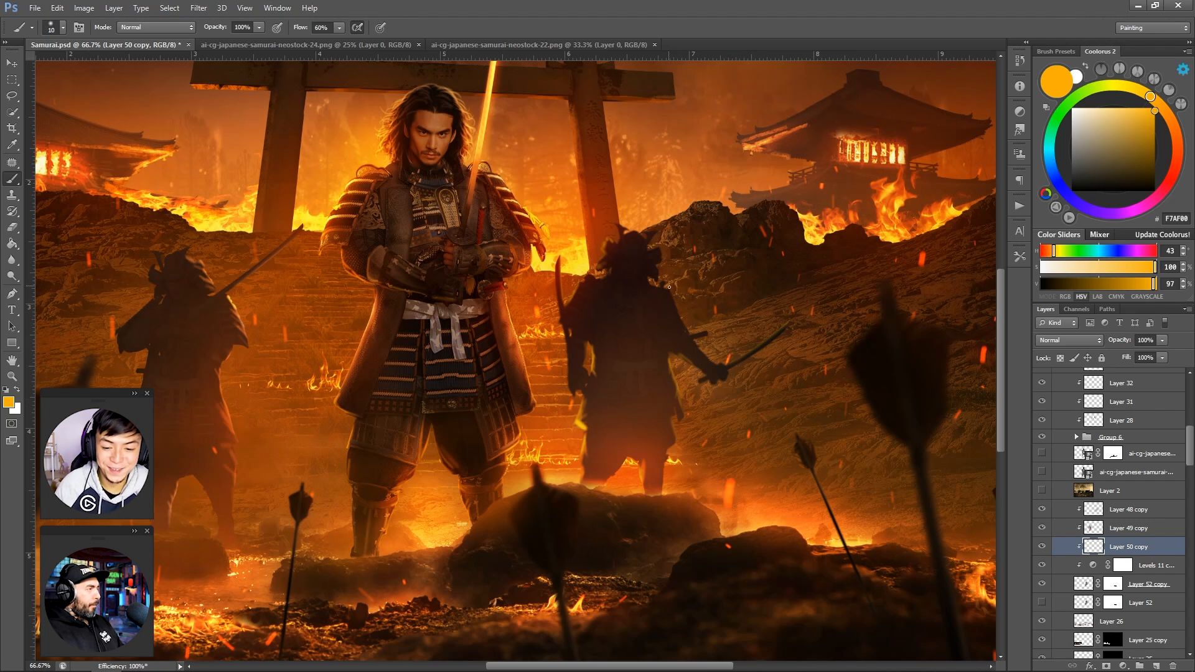
key(alt+bracketright)
alt+click(839, 186)
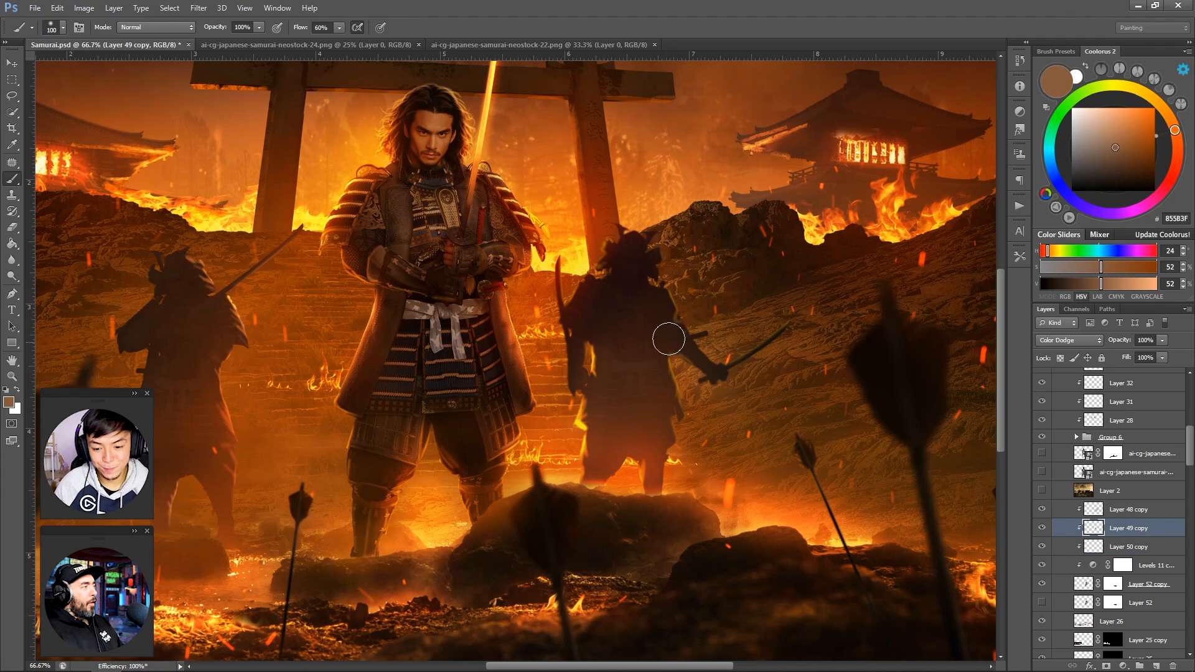
Step: Erase the rim light on the right silhouette's shoulder and arm and repaint it on Layer 50 copy with orange FFA50F and a 25-pixel brush
click(1129, 546)
key(e)
drag(650, 279, 693, 325)
key(b)
alt+click(678, 308)
key(bracketleft)
key(bracketleft)
key(bracketleft)
key(bracketleft)
key(bracketleft)
key(bracketleft)
key(bracketleft)
drag(667, 275, 708, 350)
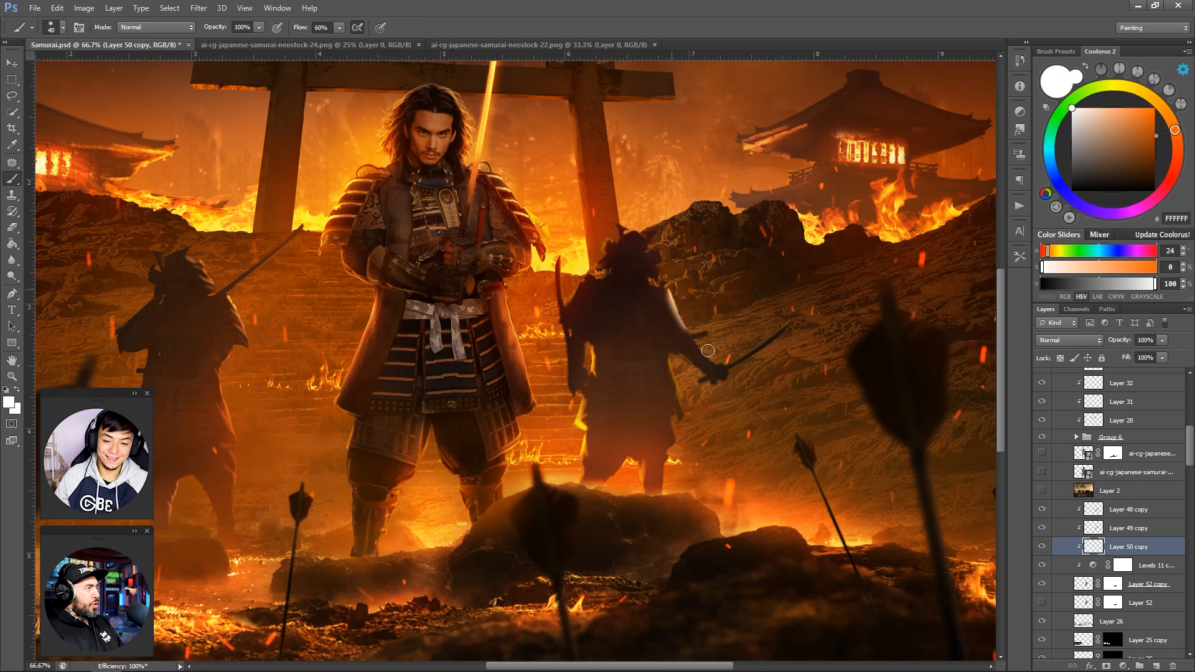
alt+click(676, 295)
key(bracketright)
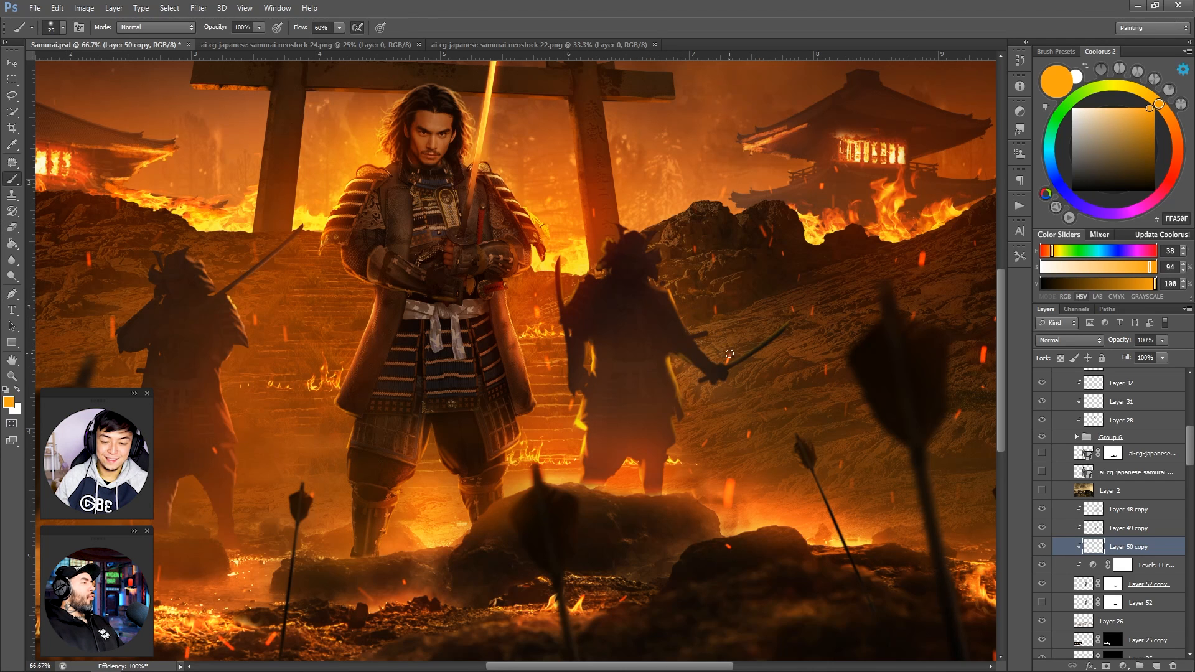
scroll(783, 366, down, 3)
scroll(617, 476, up, 2)
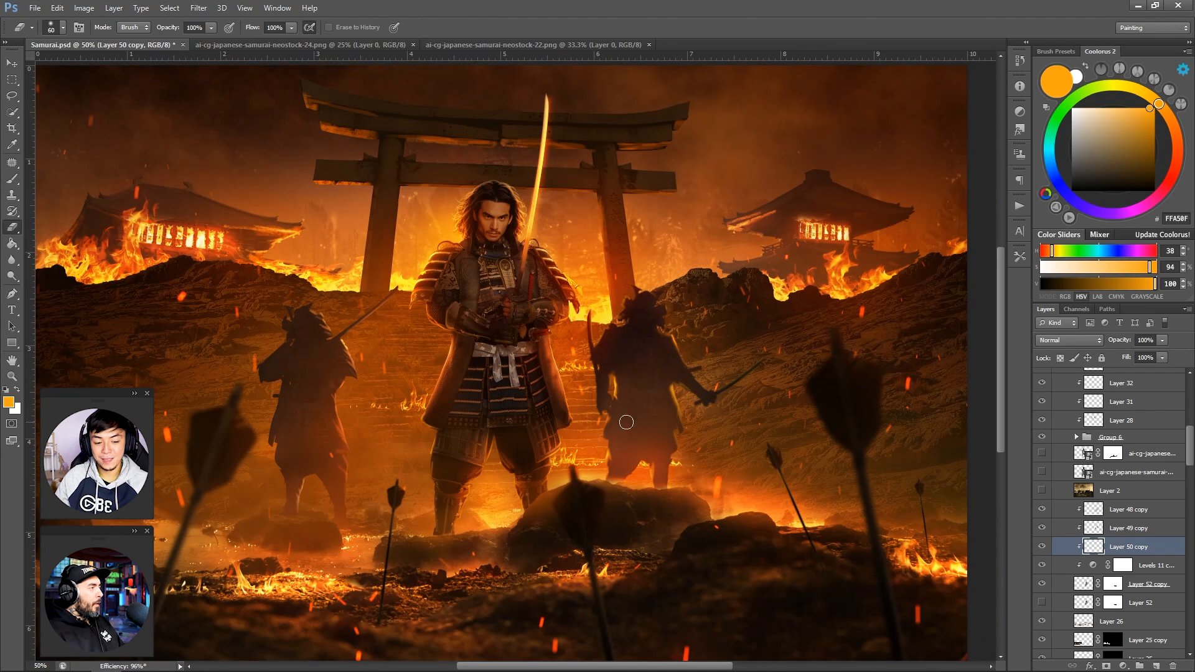
Step: Paint orange haze behind the right silhouette on the Screen Layer 51 with B9510C and a 600-pixel brush
scroll(1107, 498, down, 5)
click(1091, 582)
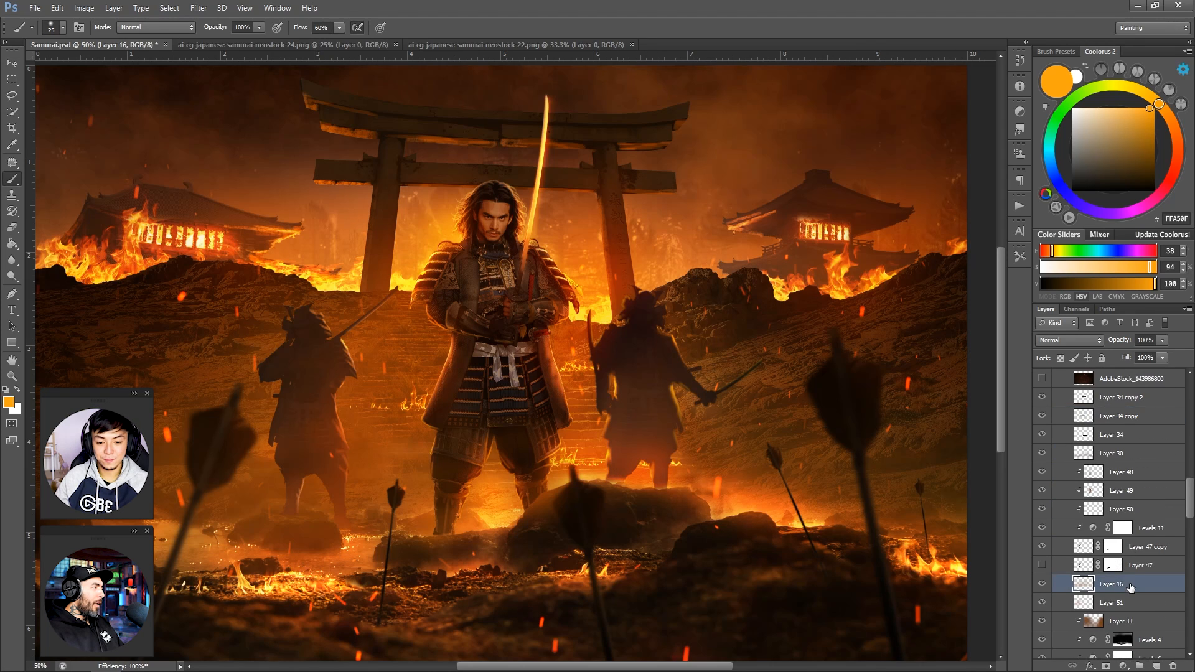
click(1089, 600)
key(bracketright)
key(bracketright)
key(bracketright)
key(bracketright)
key(bracketright)
key(bracketright)
key(bracketright)
key(bracketright)
key(bracketright)
key(bracketright)
key(bracketright)
key(bracketright)
key(bracketright)
key(bracketright)
key(bracketright)
key(bracketright)
key(bracketright)
key(bracketright)
key(bracketright)
alt+click(938, 223)
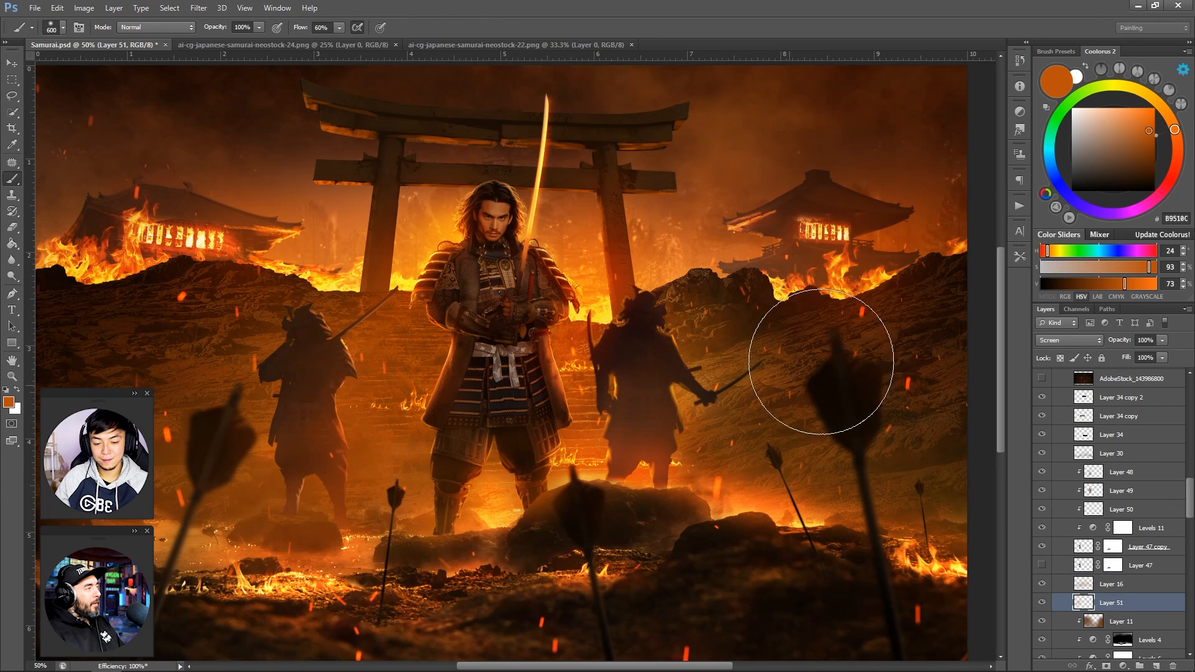
drag(756, 399, 660, 380)
Step: Refine the layer mask of Layer 52 copy around the right silhouette's feet with a 35-pixel brush
scroll(1114, 498, up, 7)
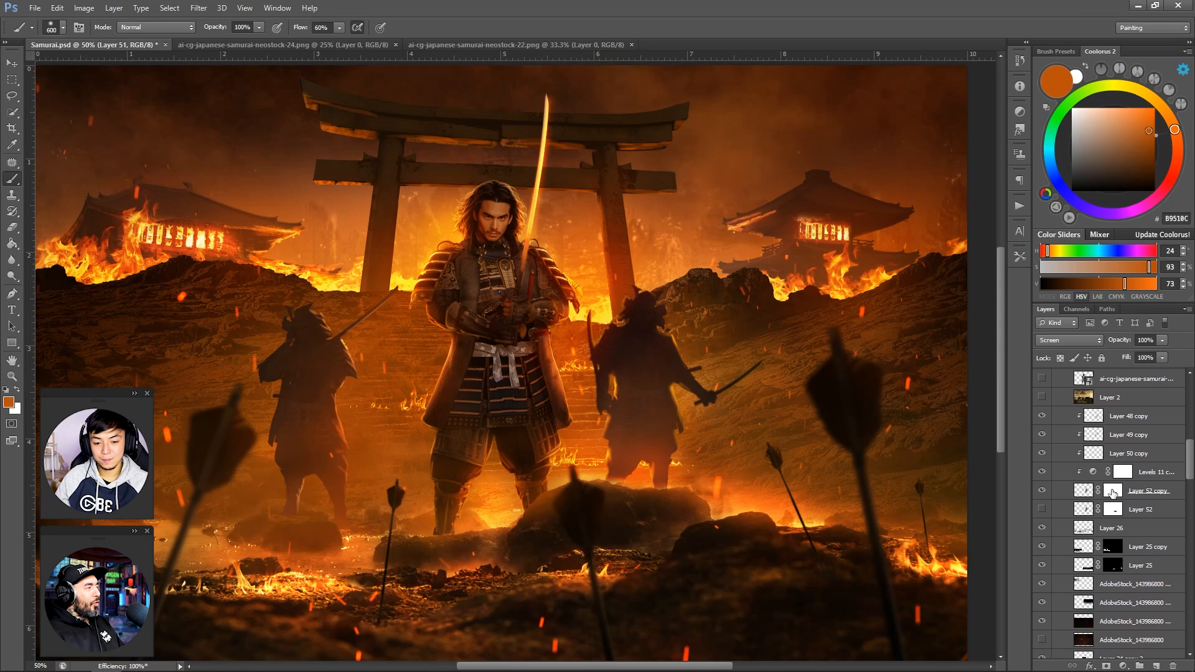
click(1114, 490)
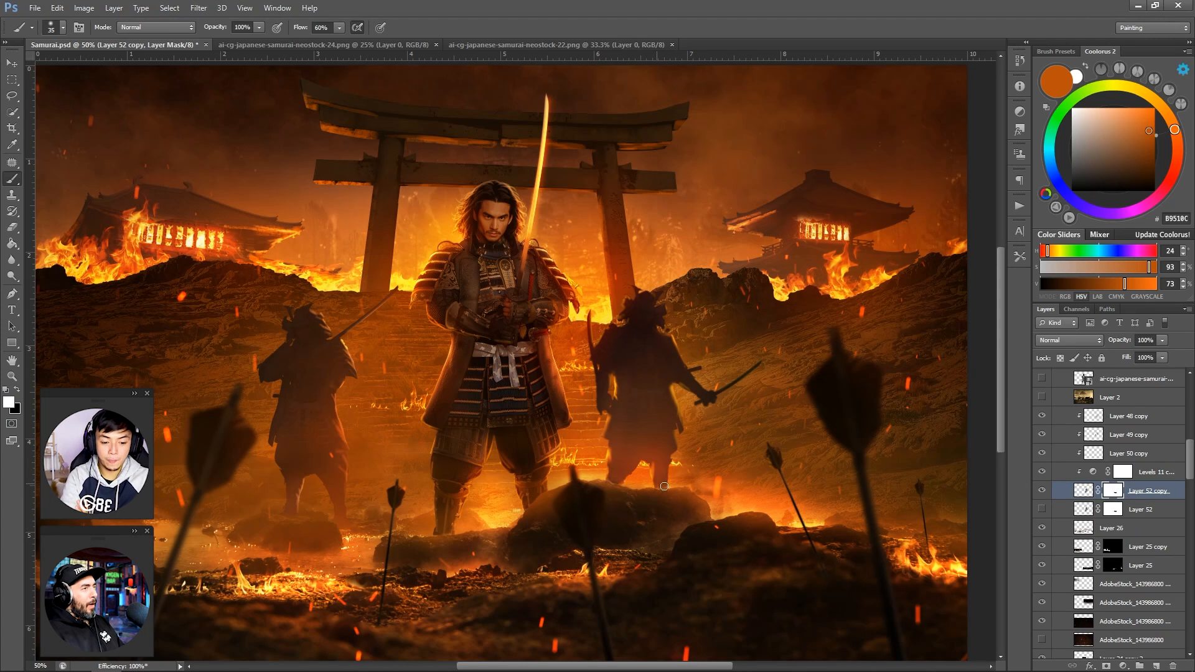
key(x)
key(z)
key(ctrl+minus)
key(ctrl+minus)
key(ctrl+minus)
key(ctrl+minus)
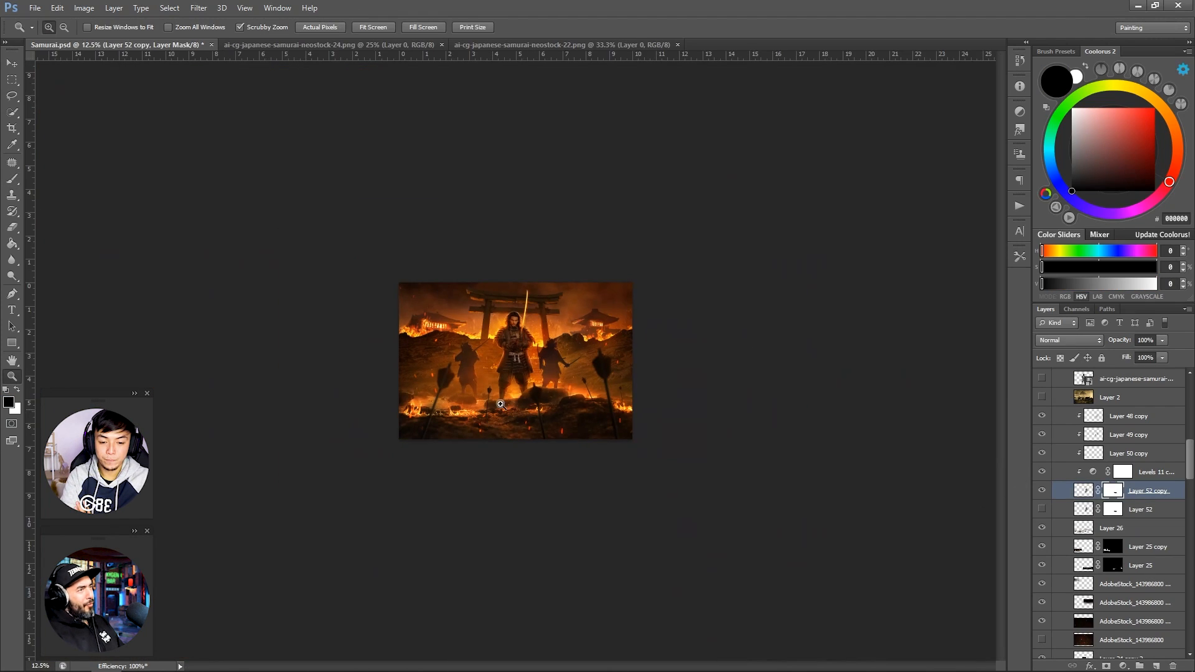
Step: Lighten the right silhouette by setting the output levels of Levels 11 copy to 15 and 31
key(ctrl+plus)
double_click(1093, 472)
key(ctrl+plus)
key(ctrl+plus)
key(ctrl+plus)
click(756, 351)
drag(670, 351, 679, 364)
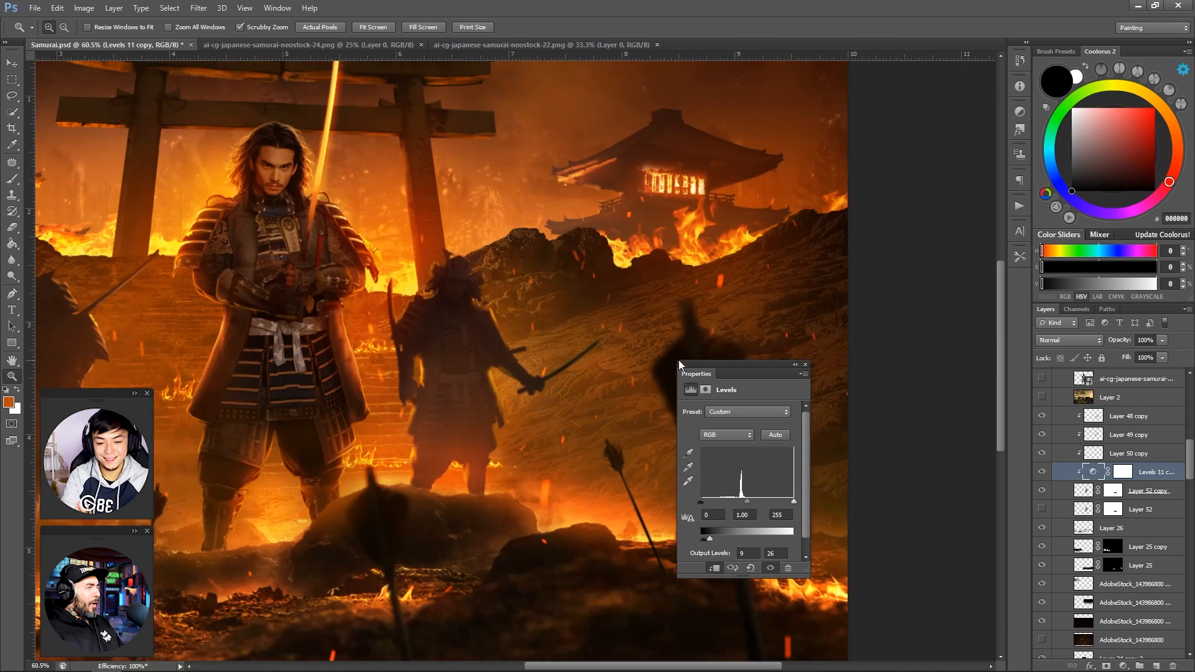
click(790, 364)
key(ctrl+minus)
click(714, 383)
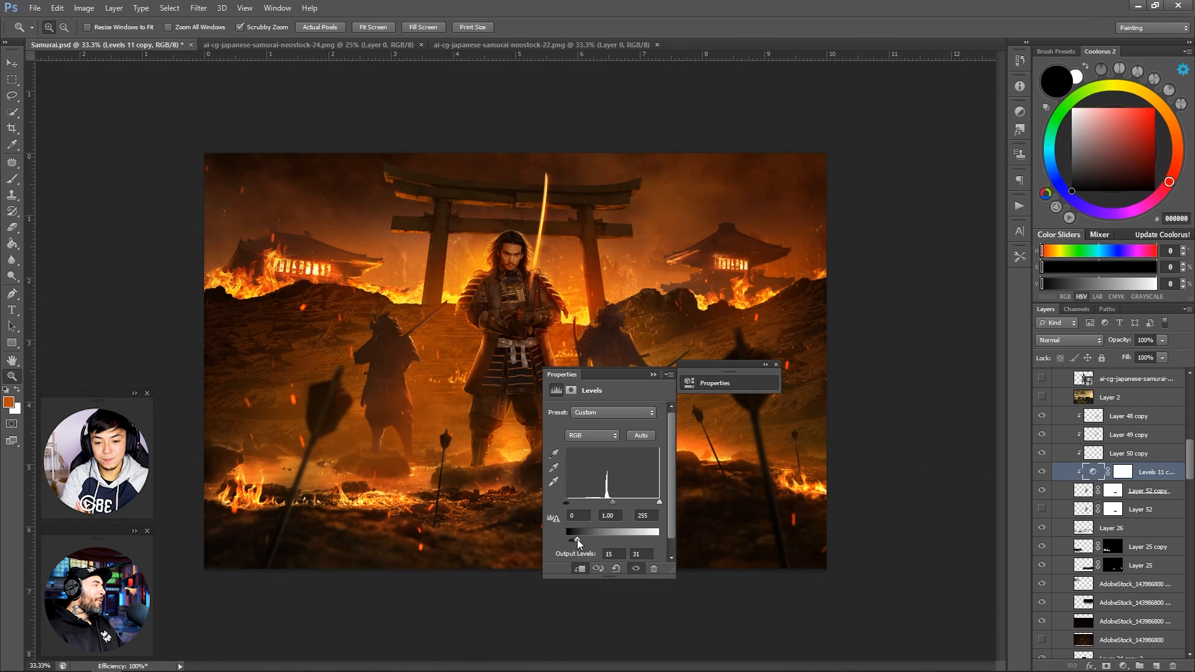
click(654, 375)
Step: Add a clipped Color Balance adjustment above Levels 11 copy with midtones at +28 red and -20 yellow
key(ctrl+minus)
key(ctrl+minus)
click(1123, 666)
click(1113, 522)
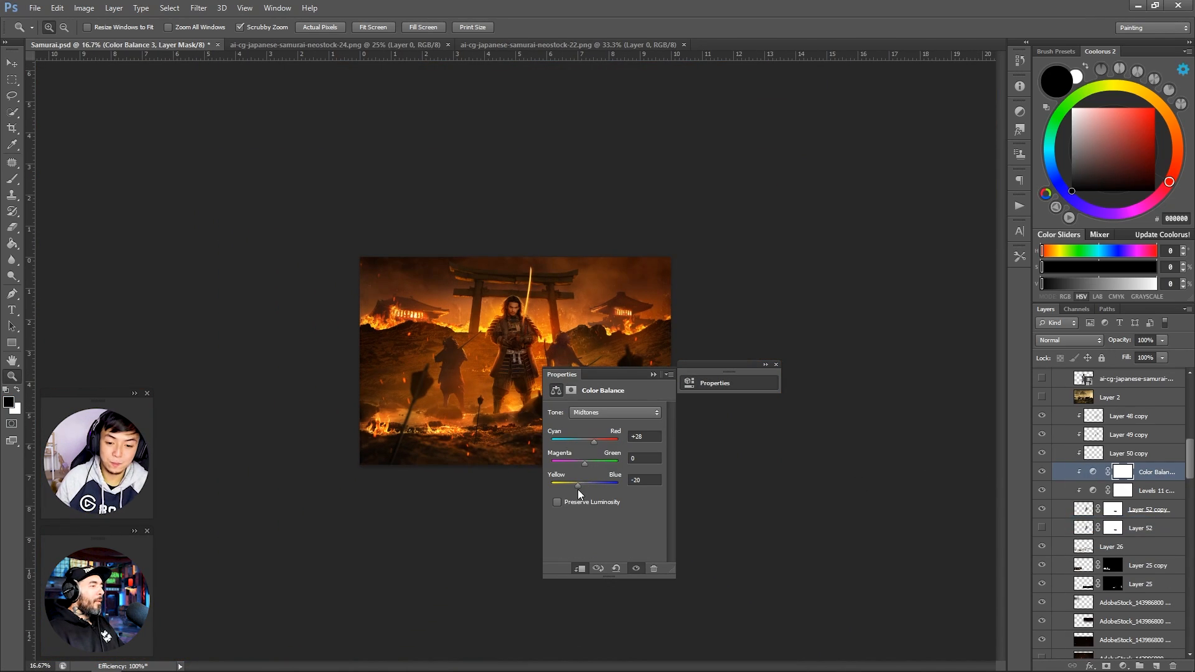
click(715, 383)
Step: Duplicate the Color Balance adjustment and clip the copy to the left samurai's layers, above Layer 49
key(ctrl+j)
right_click(1169, 477)
click(1051, 156)
drag(1159, 475, 1136, 566)
click(776, 366)
key(ctrl+plus)
key(ctrl+plus)
key(ctrl+plus)
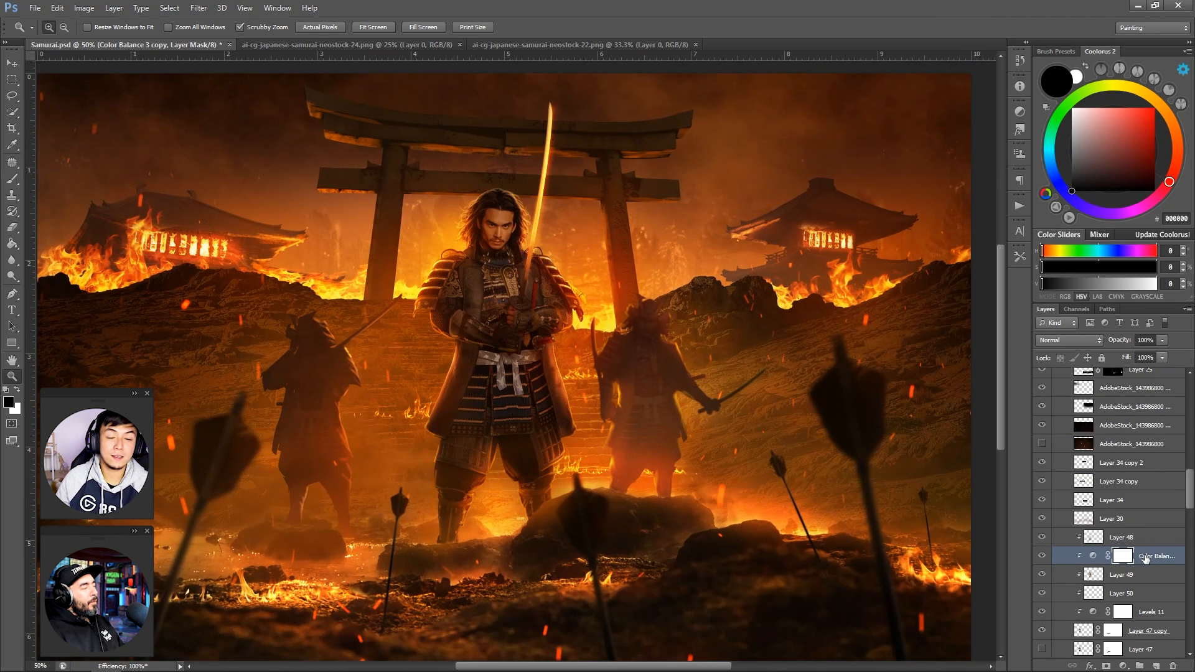
Step: Add a clipped layer between Layer 49 and Layer 50 and shade the left silhouette with dark grey 1F1F1F and a 90-pixel brush
scroll(1144, 570, down, 1)
click(1138, 574)
click(1157, 666)
key(d)
key(b)
scroll(309, 334, up, 1)
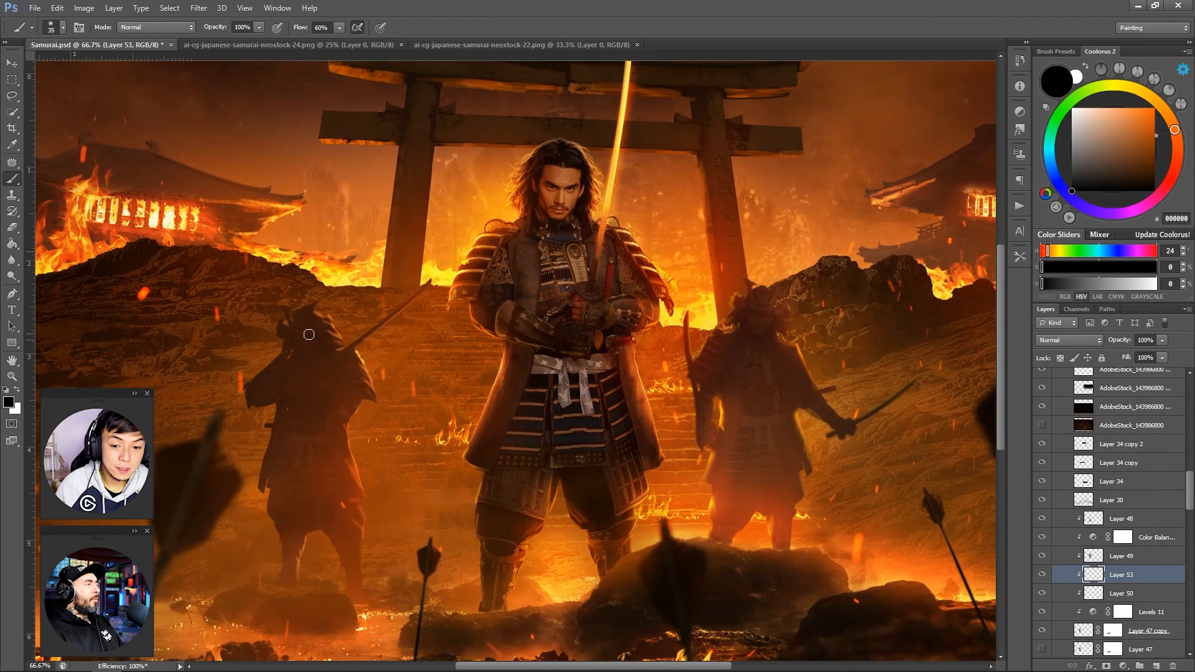
click(1054, 284)
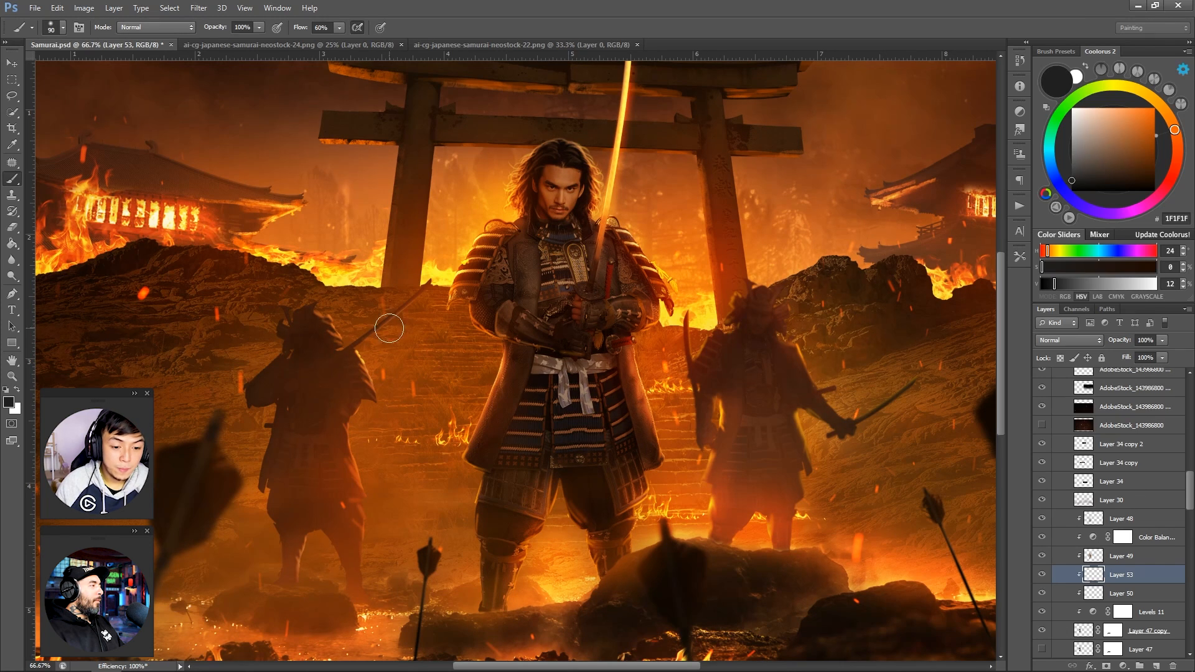
Step: Add a clipped layer for the right silhouette, move it directly above Layer 52 copy, and set the brush colour to grey 878787
scroll(1116, 491, up, 6)
click(1123, 428)
click(1128, 443)
click(1156, 665)
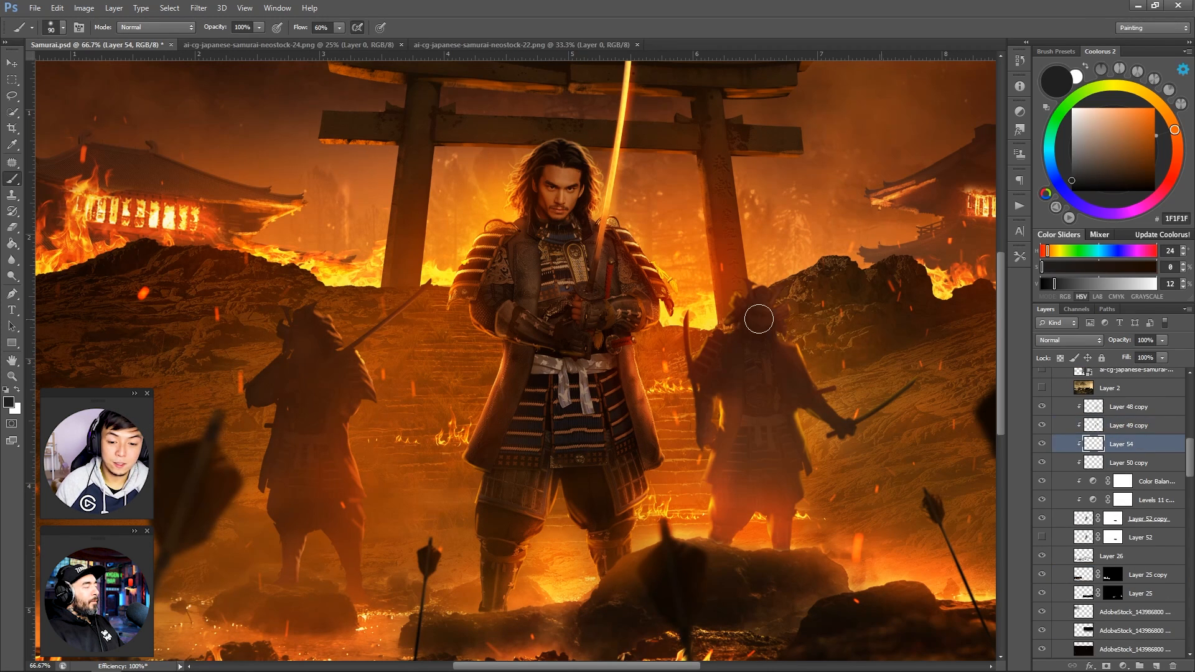
scroll(768, 317, down, 3)
key(ctrl+bracketleft)
key(ctrl+bracketleft)
key(ctrl+bracketleft)
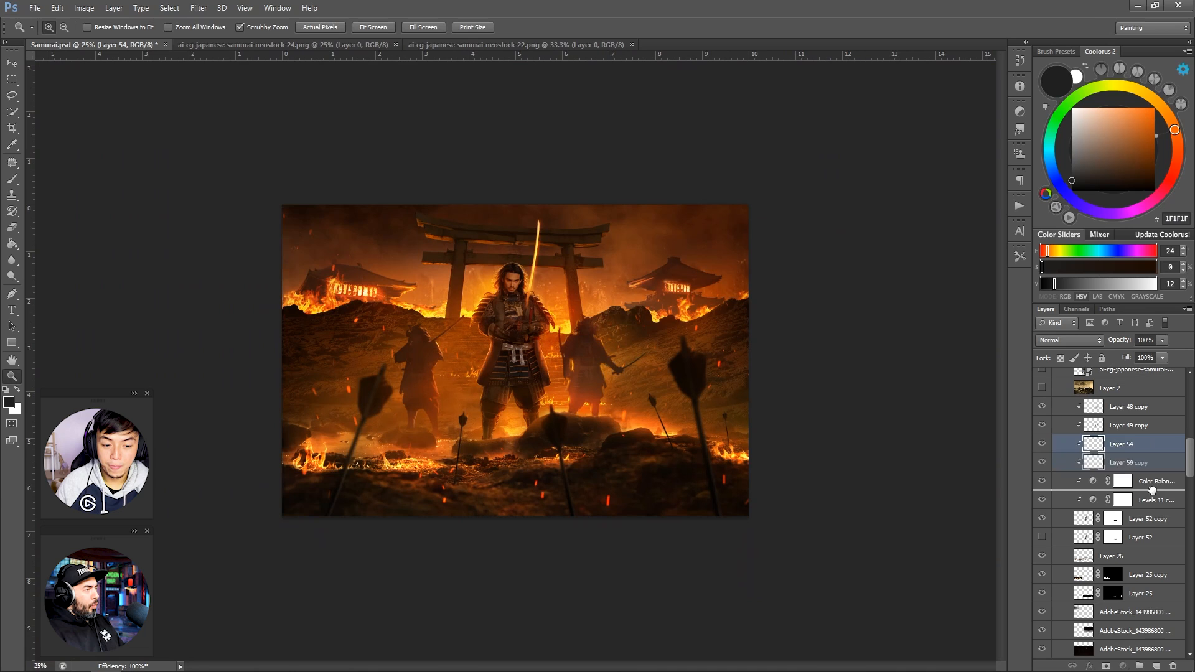
click(1077, 283)
click(1102, 284)
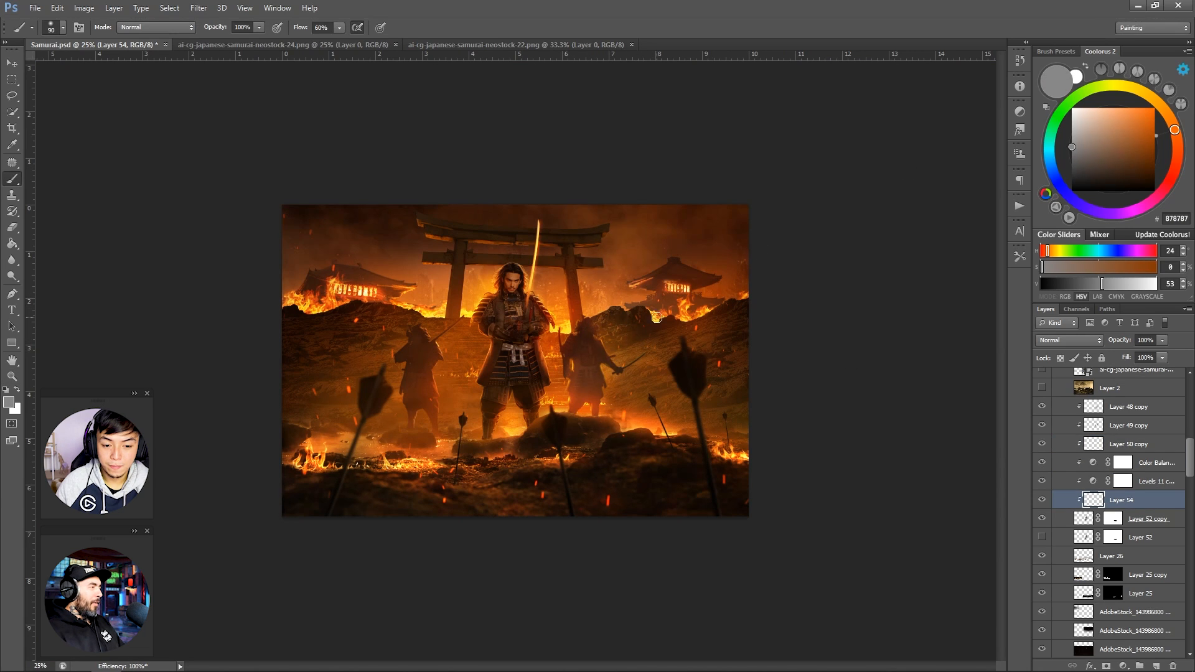
Step: Check the contribution of Layer 43 and Layer 45 by toggling their visibility, and save the document
key(z)
click(562, 219)
click(562, 219)
click(558, 218)
scroll(1041, 456, up, 8)
click(1041, 456)
click(1041, 456)
click(1040, 419)
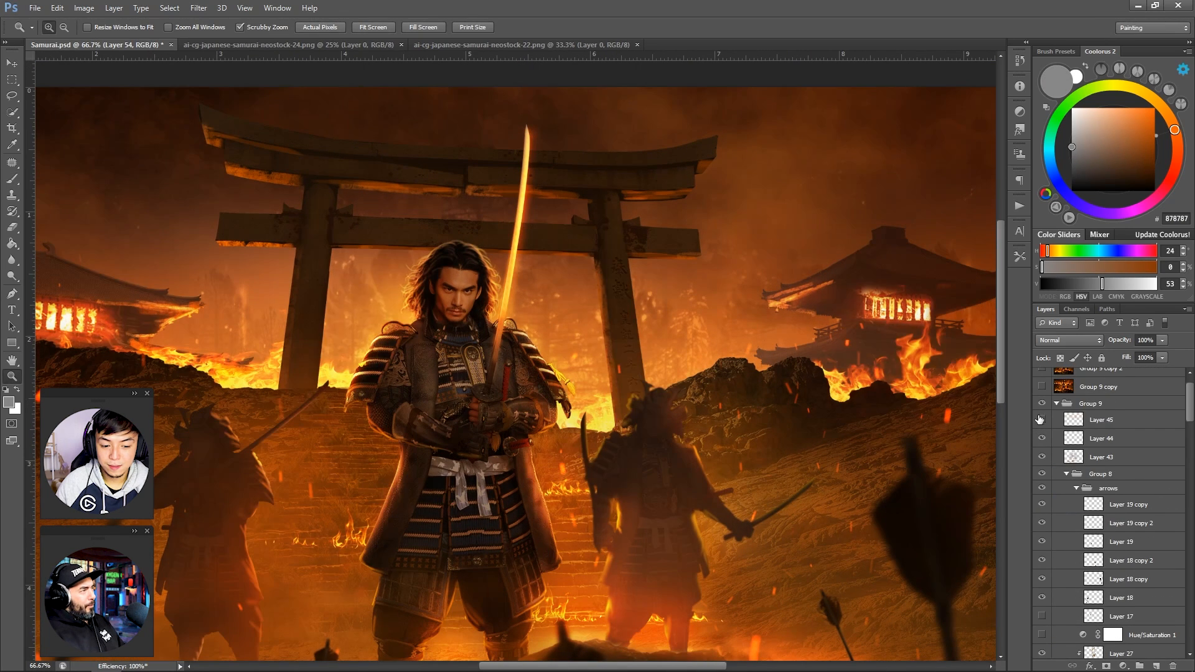
click(1098, 419)
scroll(685, 375, down, 4)
key(ctrl+s)
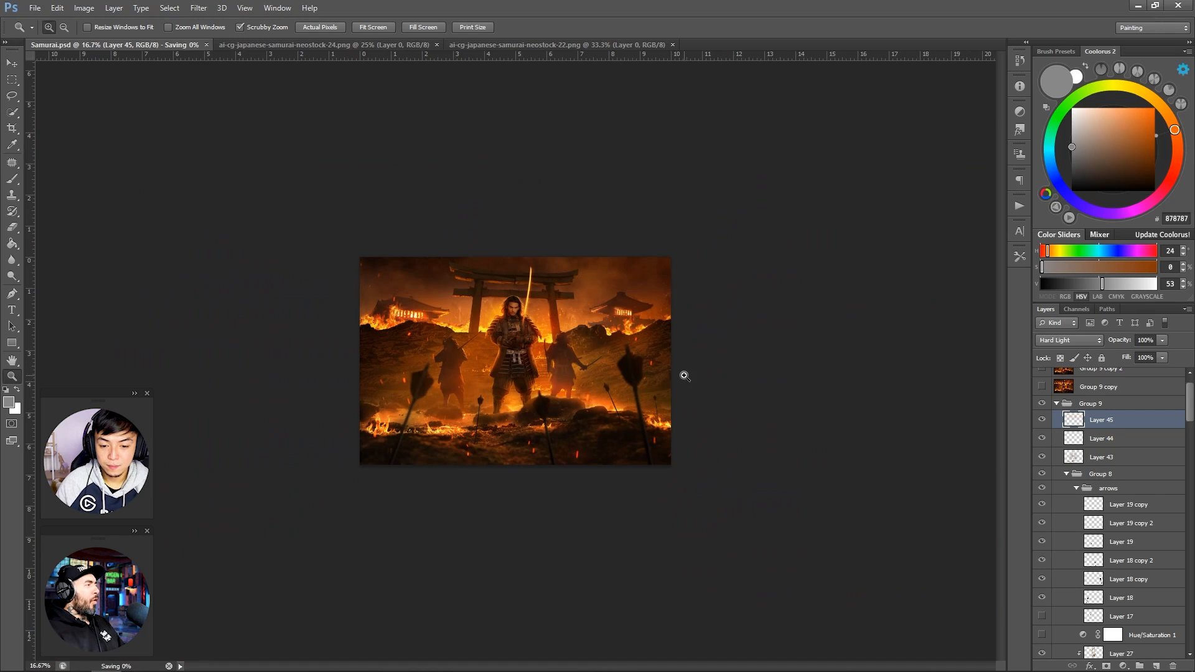
Step: Paint orange haze over the right silhouette's upper body on Layer 48 copy with A44709 and a 250-pixel brush
click(1089, 457)
key(ctrl+plus)
key(ctrl+plus)
scroll(1090, 453, down, 3)
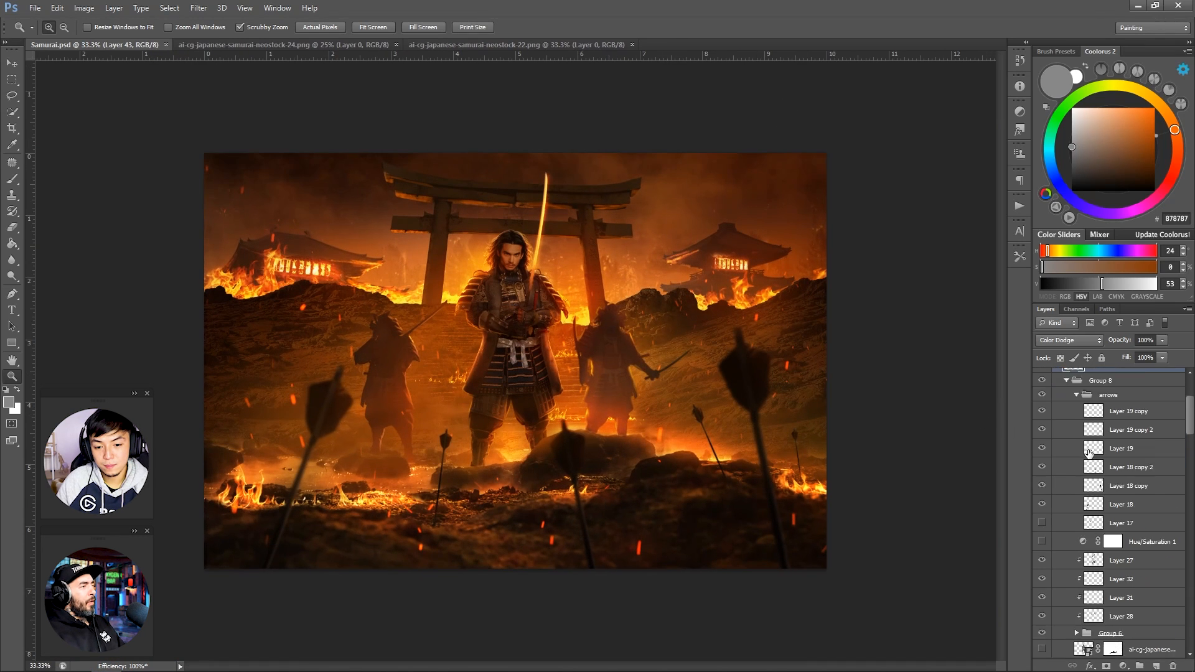
scroll(1089, 453, down, 5)
click(1121, 463)
key(b)
alt+click(619, 312)
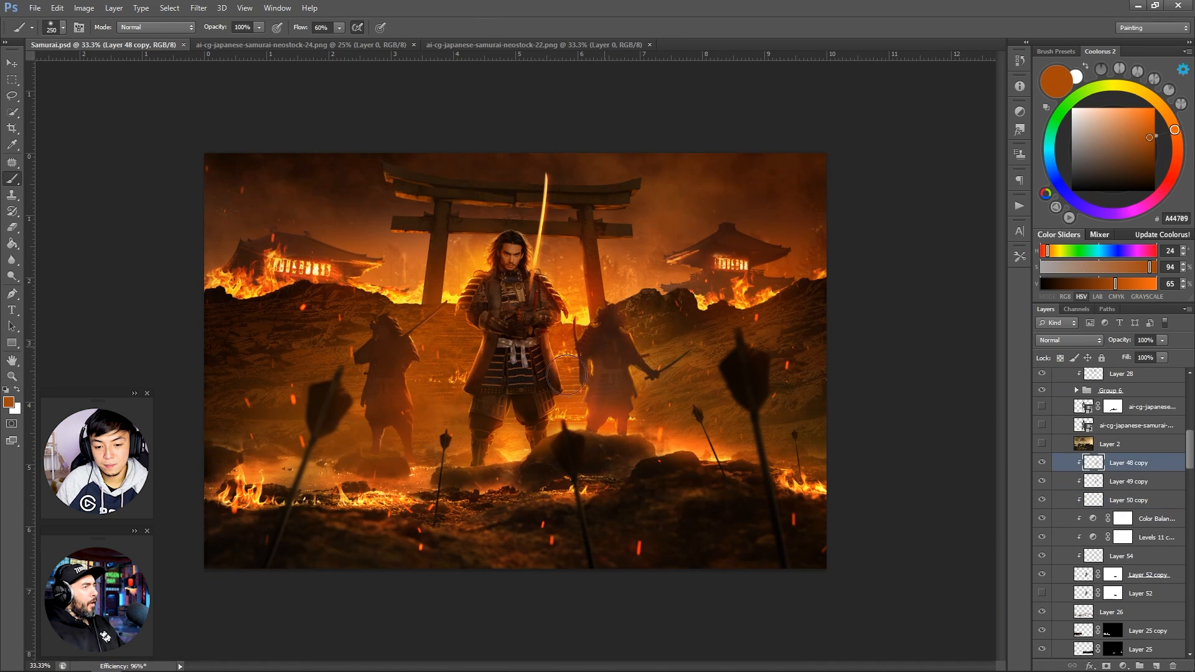
drag(604, 339, 626, 318)
Step: Darken the right silhouette's shoulder and sword arm on Layer 48 copy with deep brown 341500 and a 400-pixel brush
key(z)
scroll(616, 277, down, 3)
scroll(616, 311, up, 2)
key(e)
key(b)
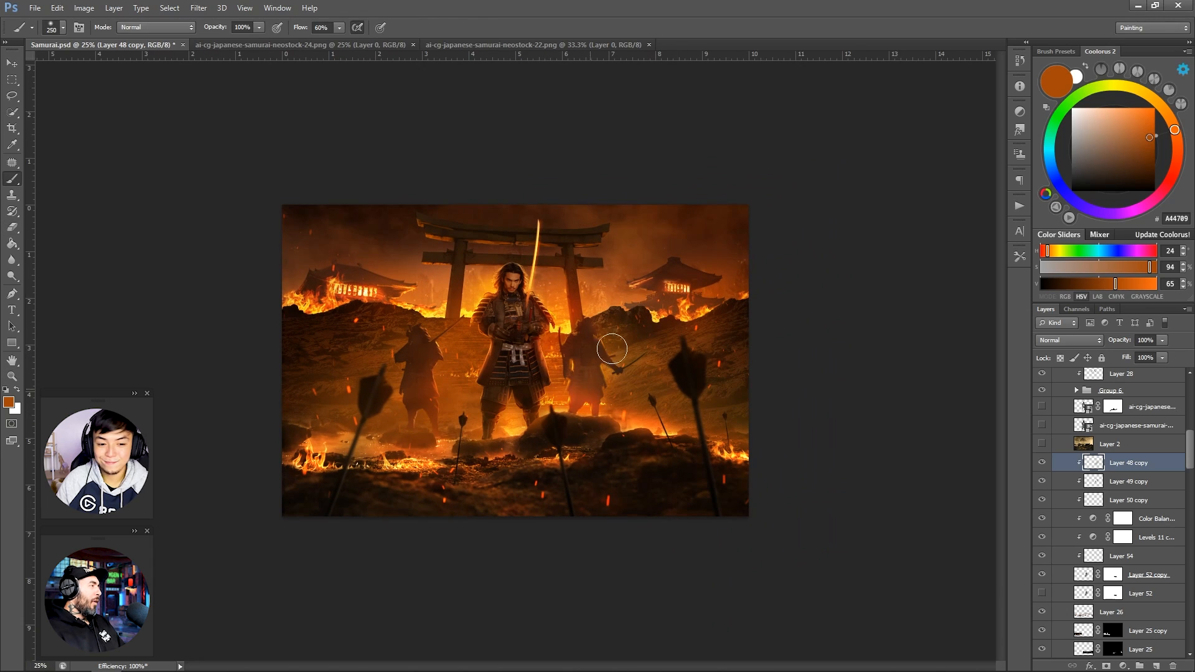
alt+click(612, 348)
alt+click(599, 336)
drag(591, 329, 629, 361)
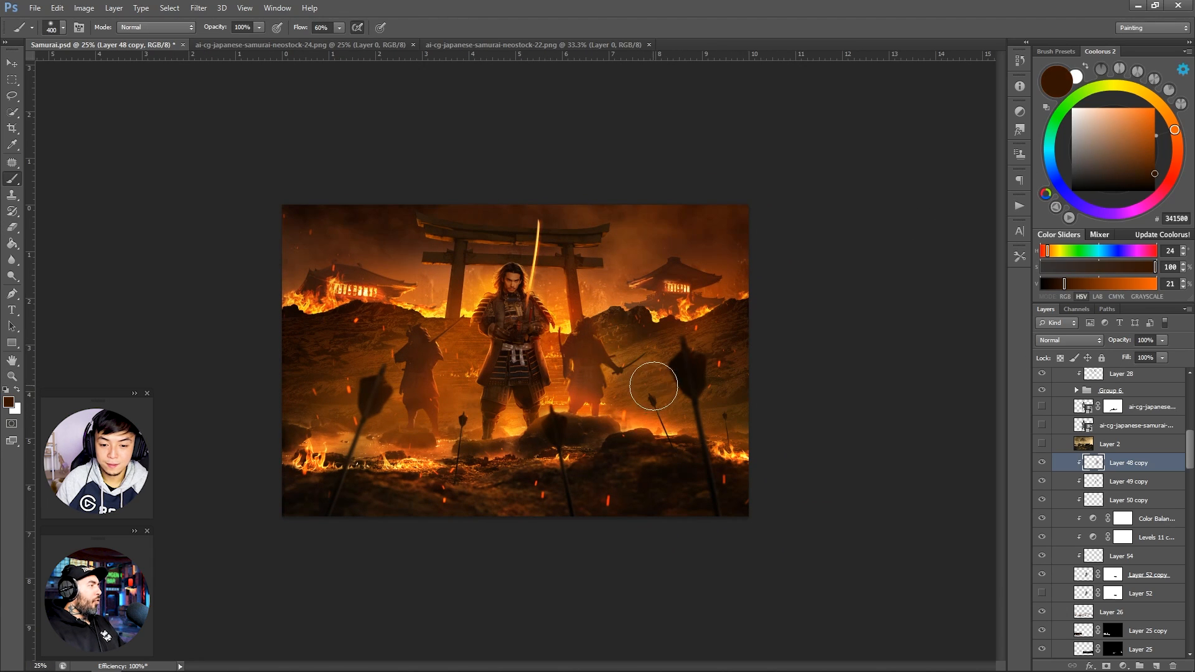
Step: Sample orange 9C3E00 beside the right silhouette, and check the contribution of Layer 45 and Layer 43 by toggling their visibility
alt+click(634, 358)
key(z)
alt+click(608, 368)
scroll(1083, 483, up, 6)
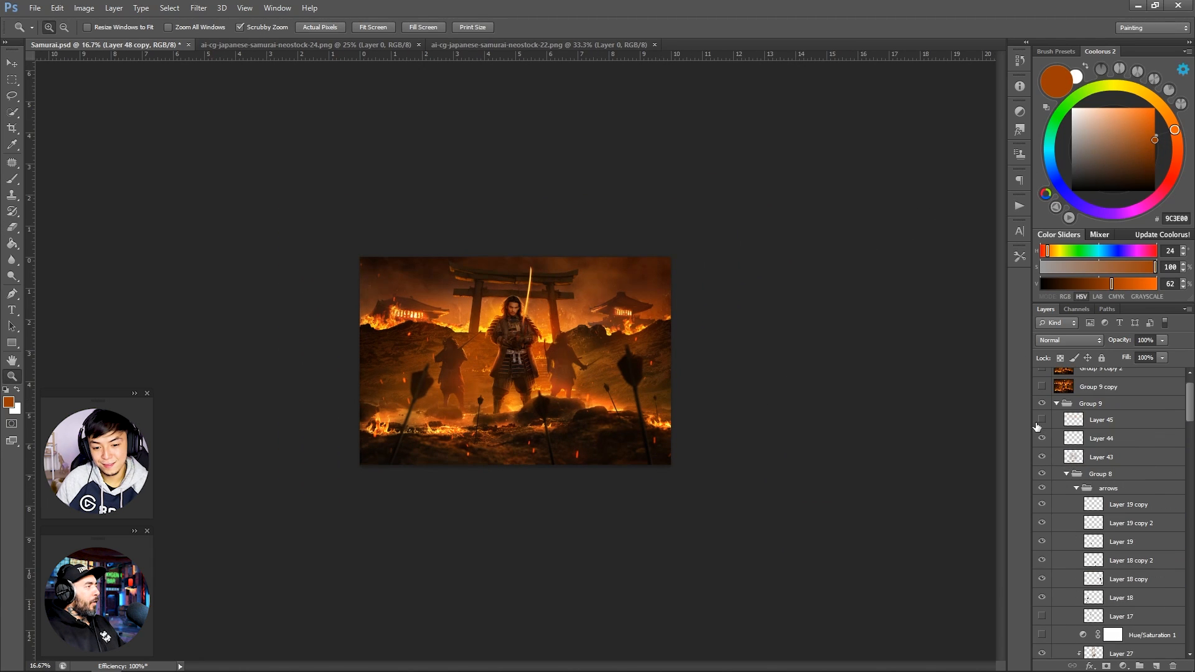
click(1041, 421)
click(1041, 421)
click(1042, 456)
click(1041, 456)
Step: Select Layer 43 above the arrows group and switch to the Eraser tool
click(1102, 457)
key(e)
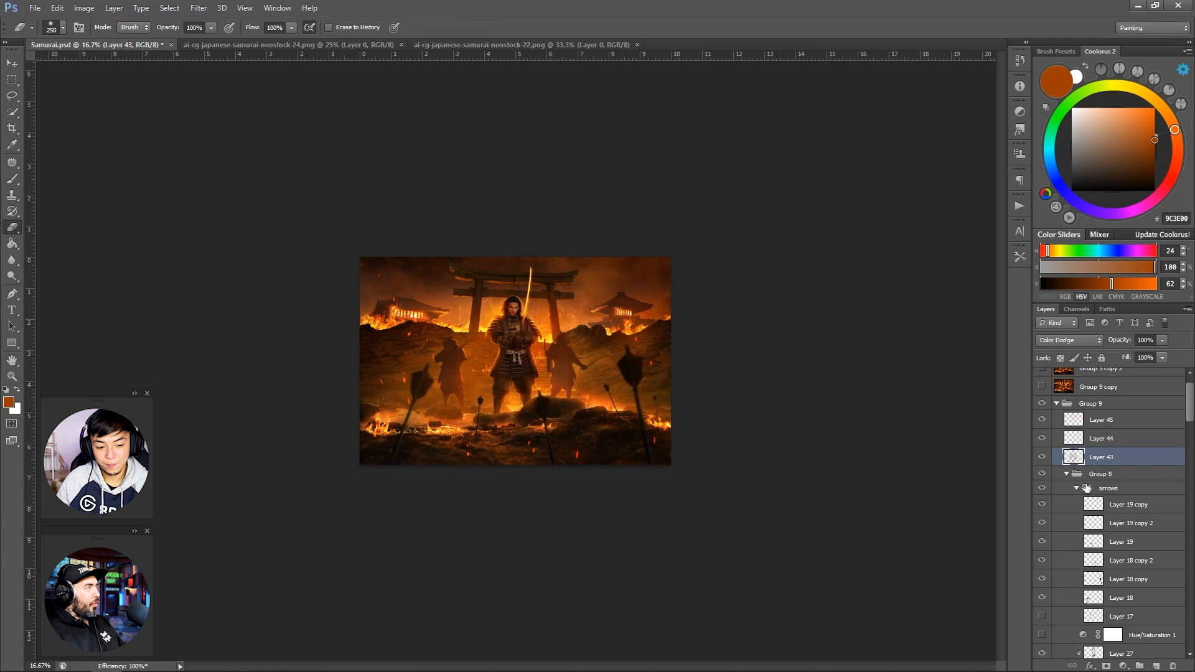
scroll(1089, 454, down, 8)
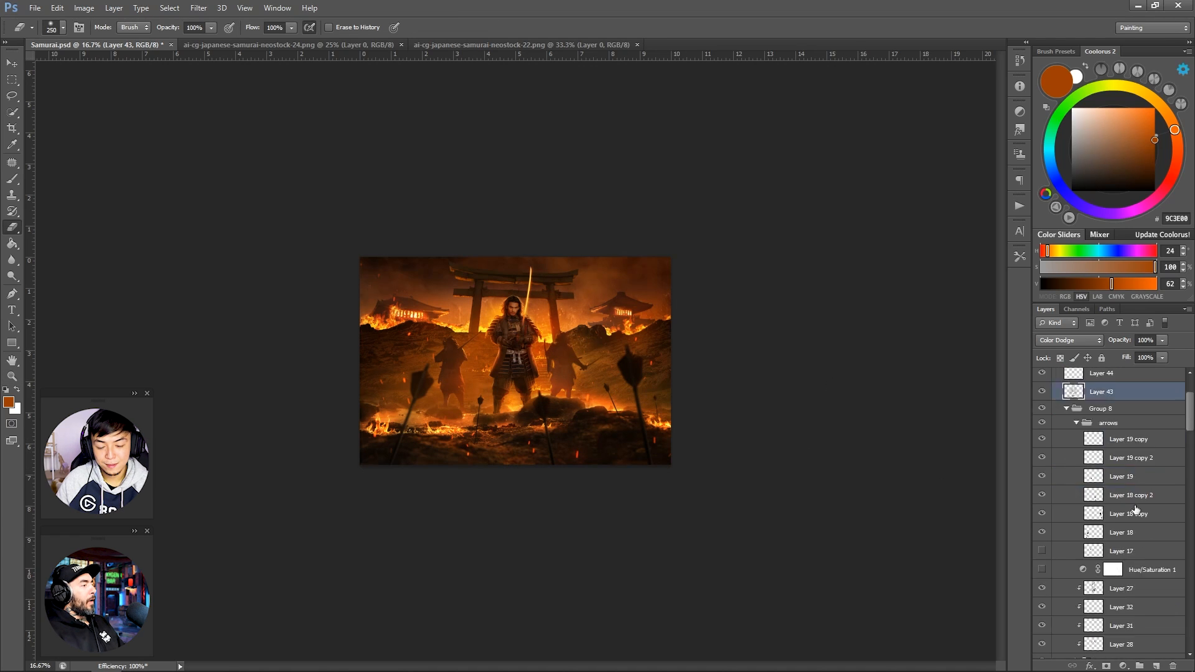
click(1138, 510)
click(1152, 657)
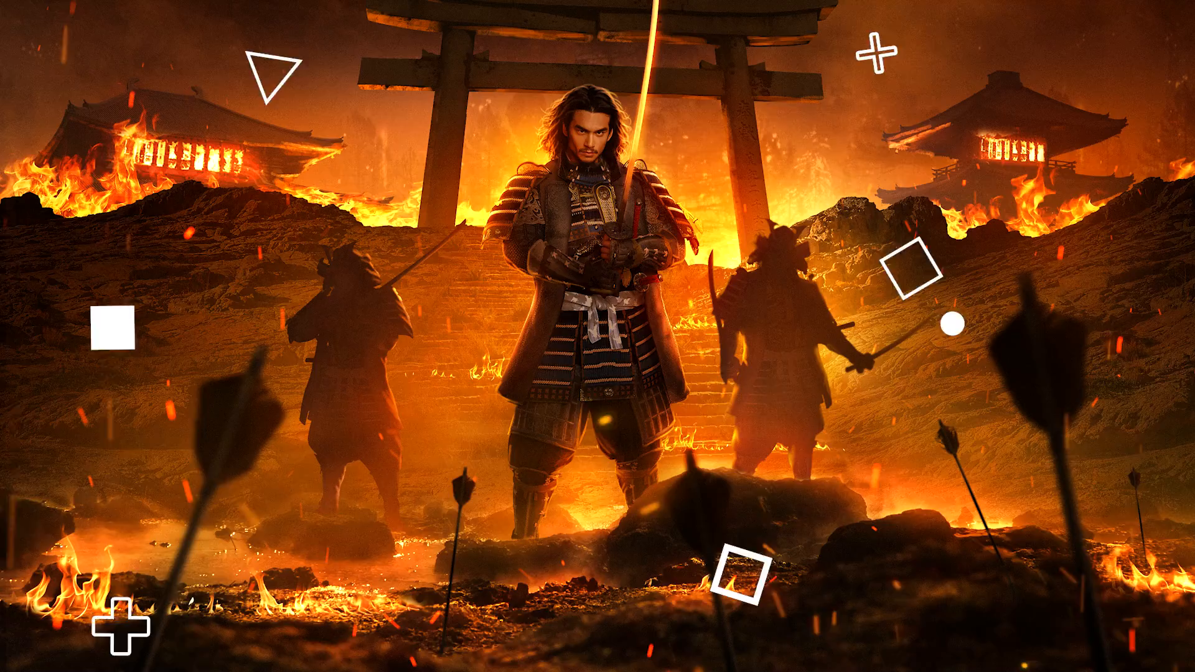